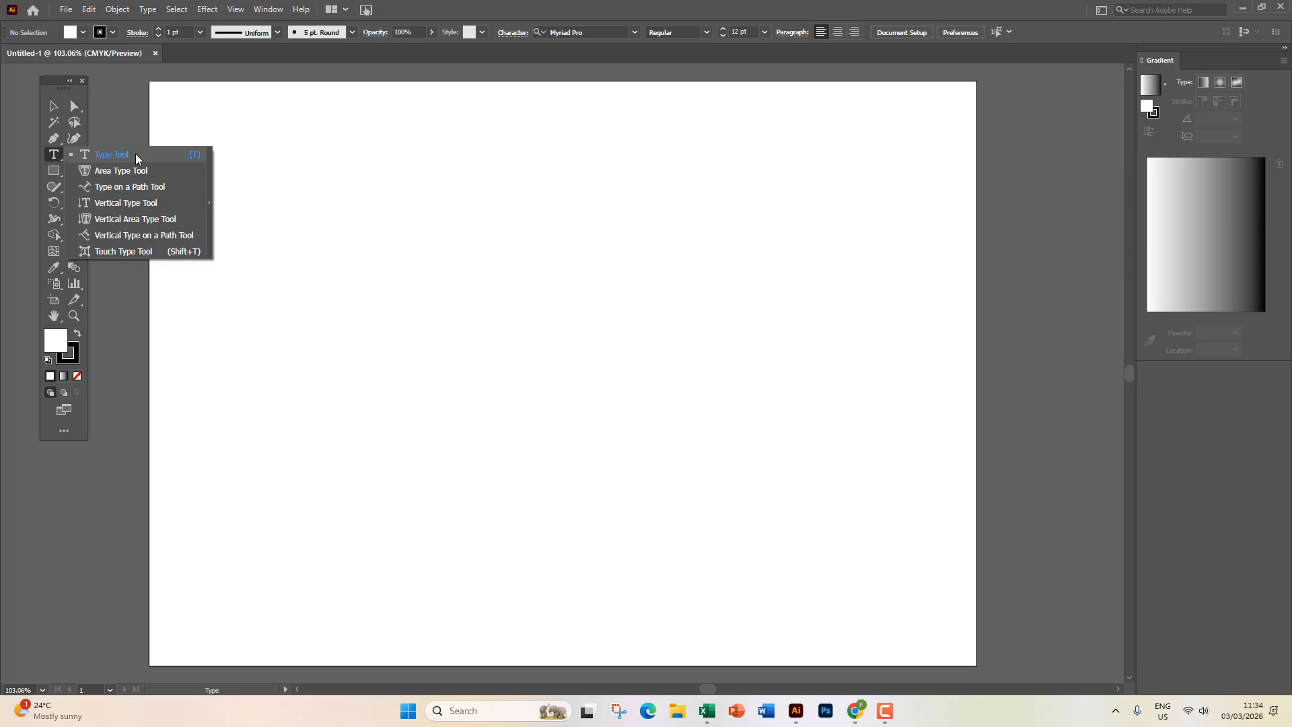
Type the point-text line 'soiadfj asjdoif asdlkfj' on the artboard.
{"action": "left_click", "coordinate": [135, 154]}
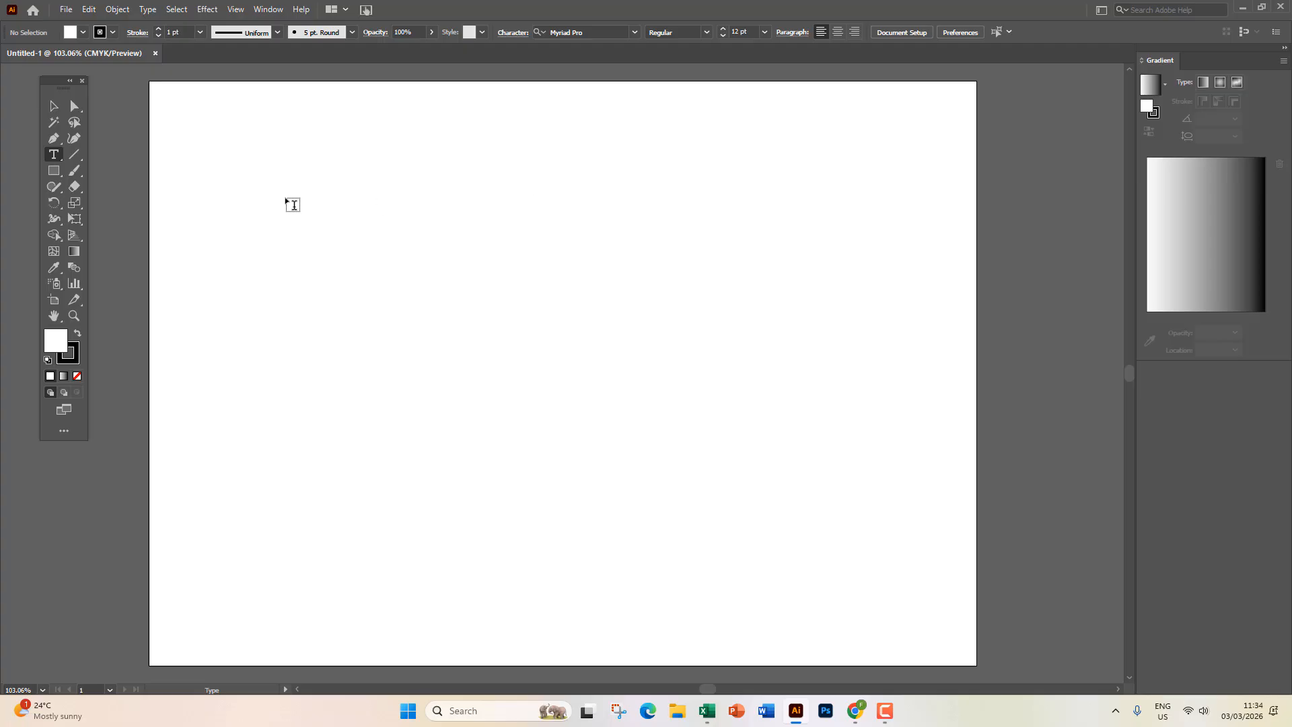
{"action": "left_click", "coordinate": [303, 202]}
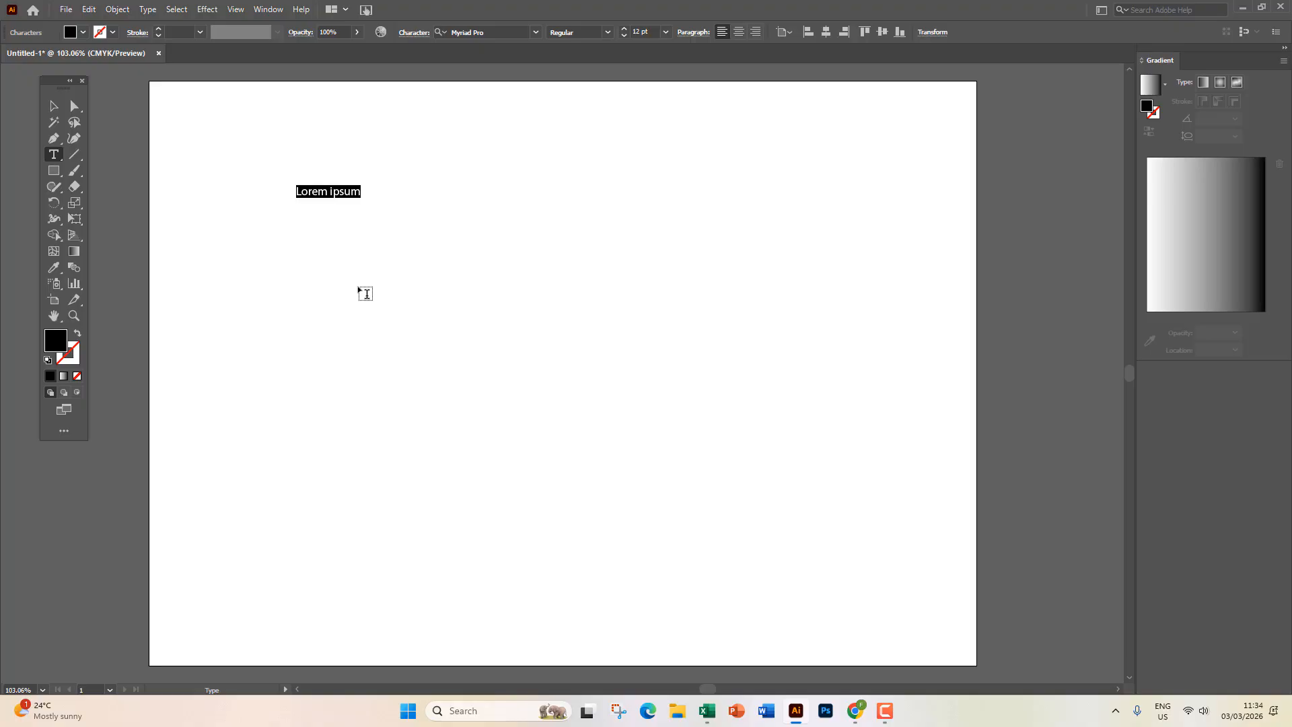
{"action": "type", "text": "soiadfj asjdoif asdlkfj"}
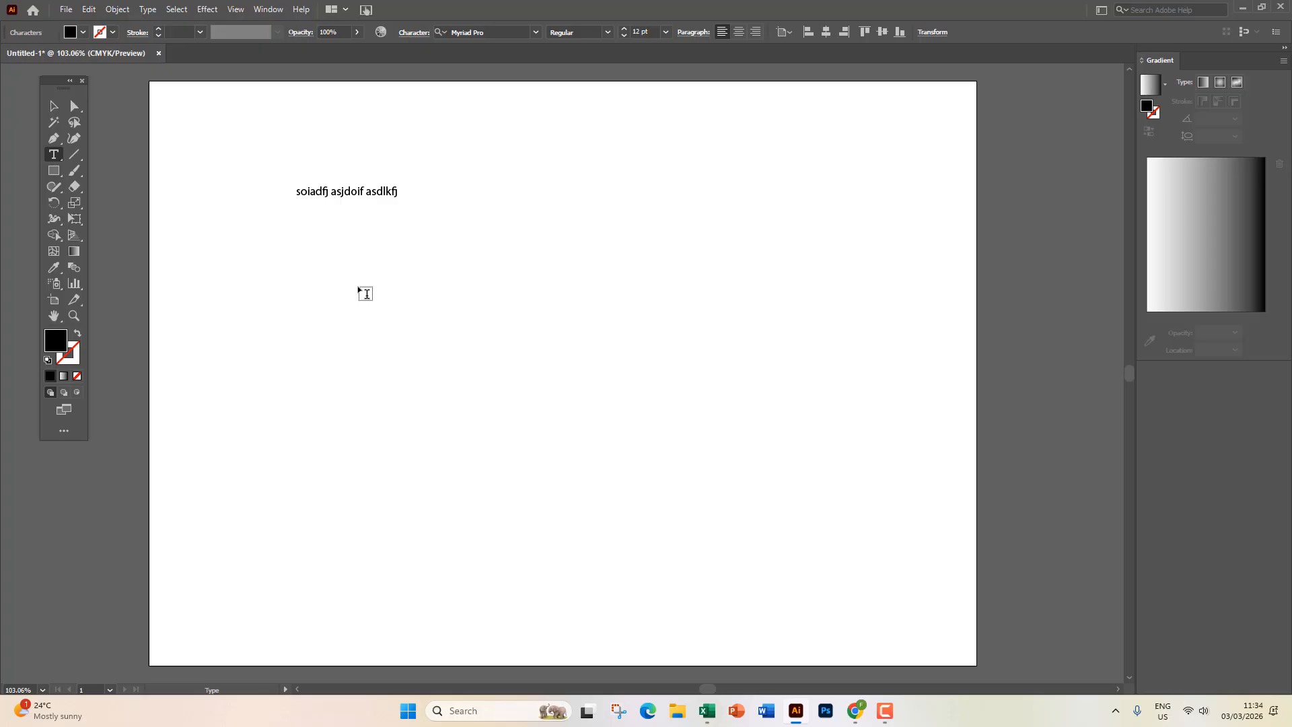
{"action": "left_click", "coordinate": [54, 106]}
Add a trial paragraph text box and another text line, then marquee-select both.
{"action": "left_click", "coordinate": [55, 154]}
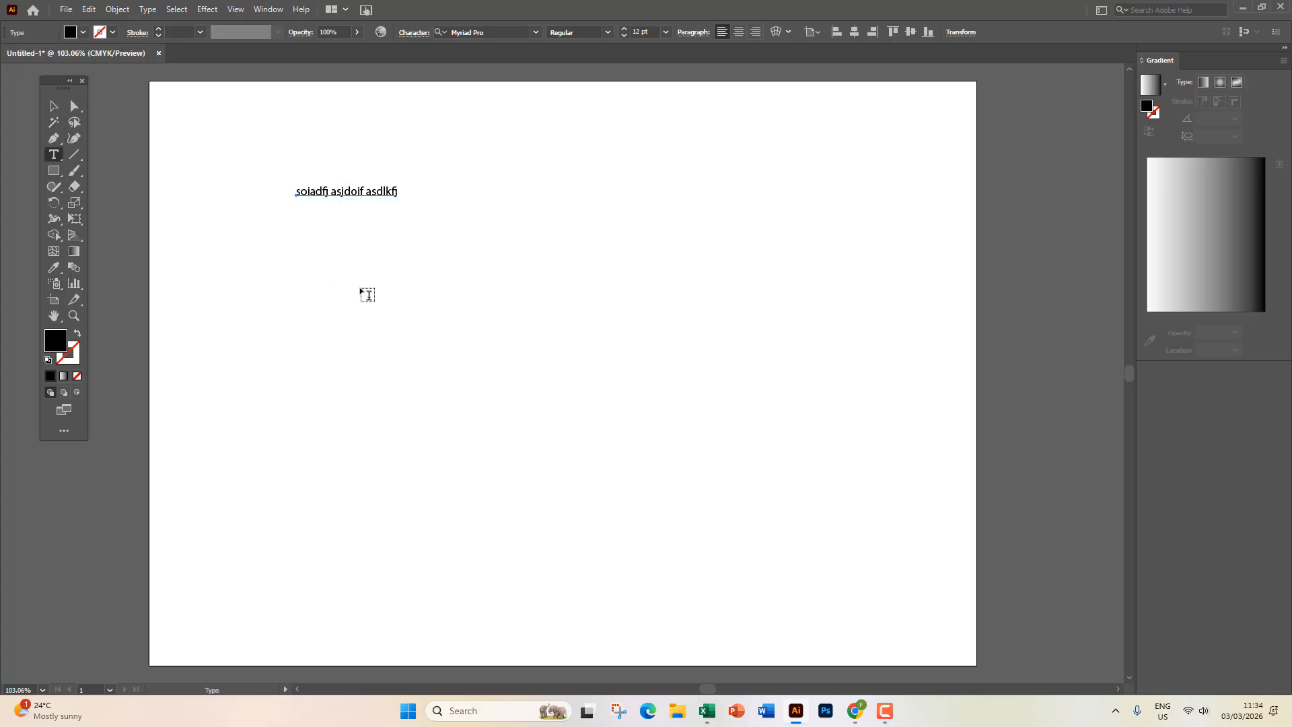
{"action": "left_click_drag", "start_coordinate": [316, 253], "coordinate": [486, 322]}
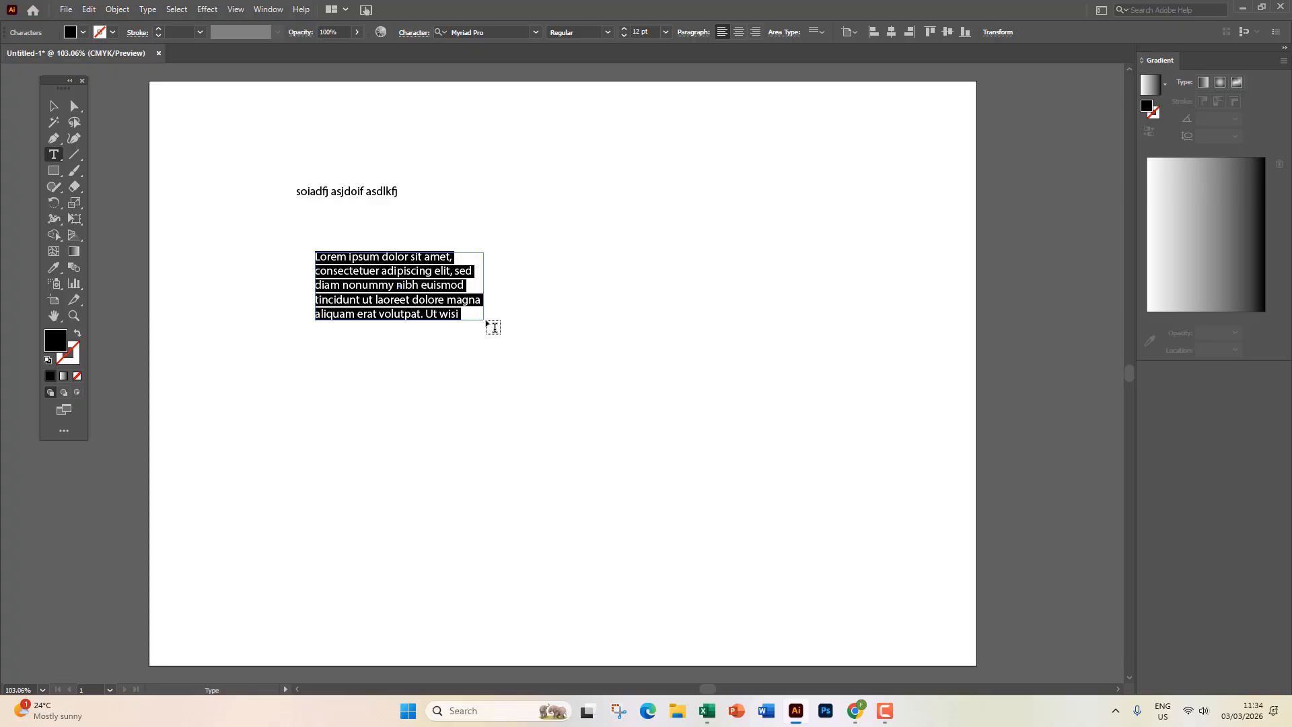
{"action": "left_click", "coordinate": [376, 370]}
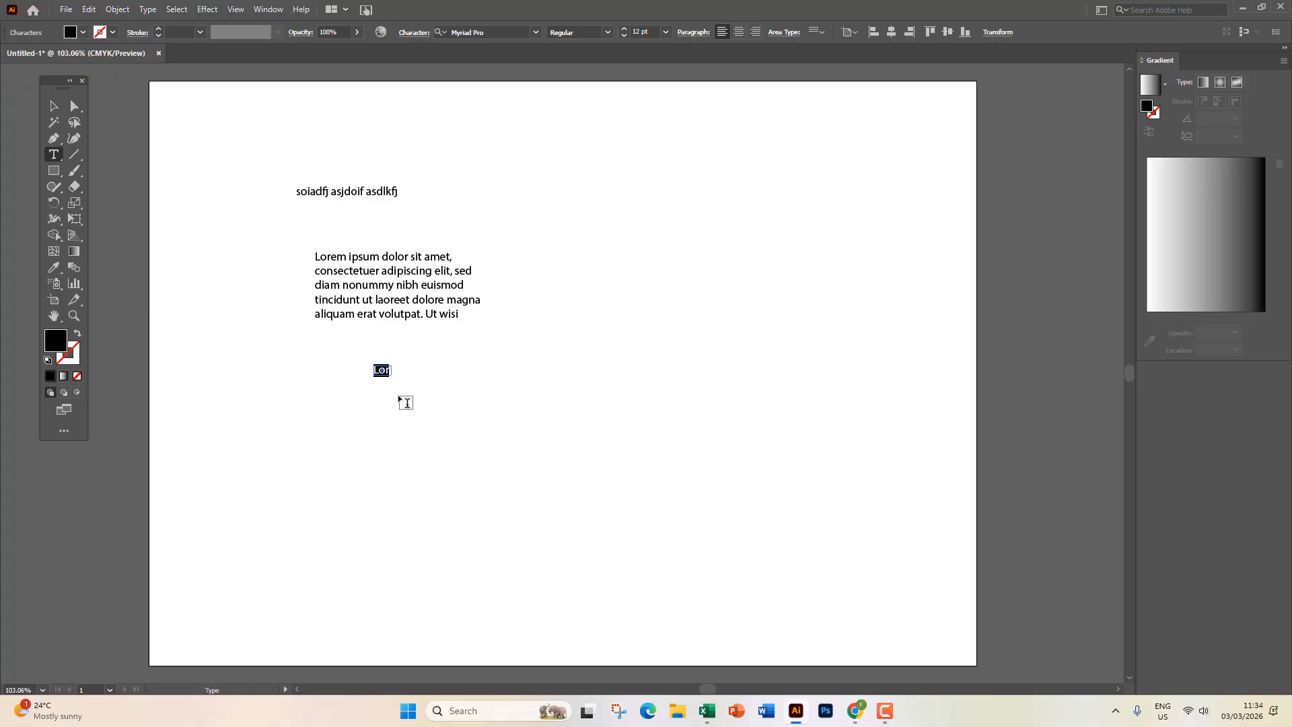
{"action": "left_click", "coordinate": [54, 105]}
{"action": "left_click_drag", "start_coordinate": [252, 249], "coordinate": [467, 427]}
Delete the trial text objects and type a new line reading 'Graphic Design'.
{"action": "key", "text": "Delete"}
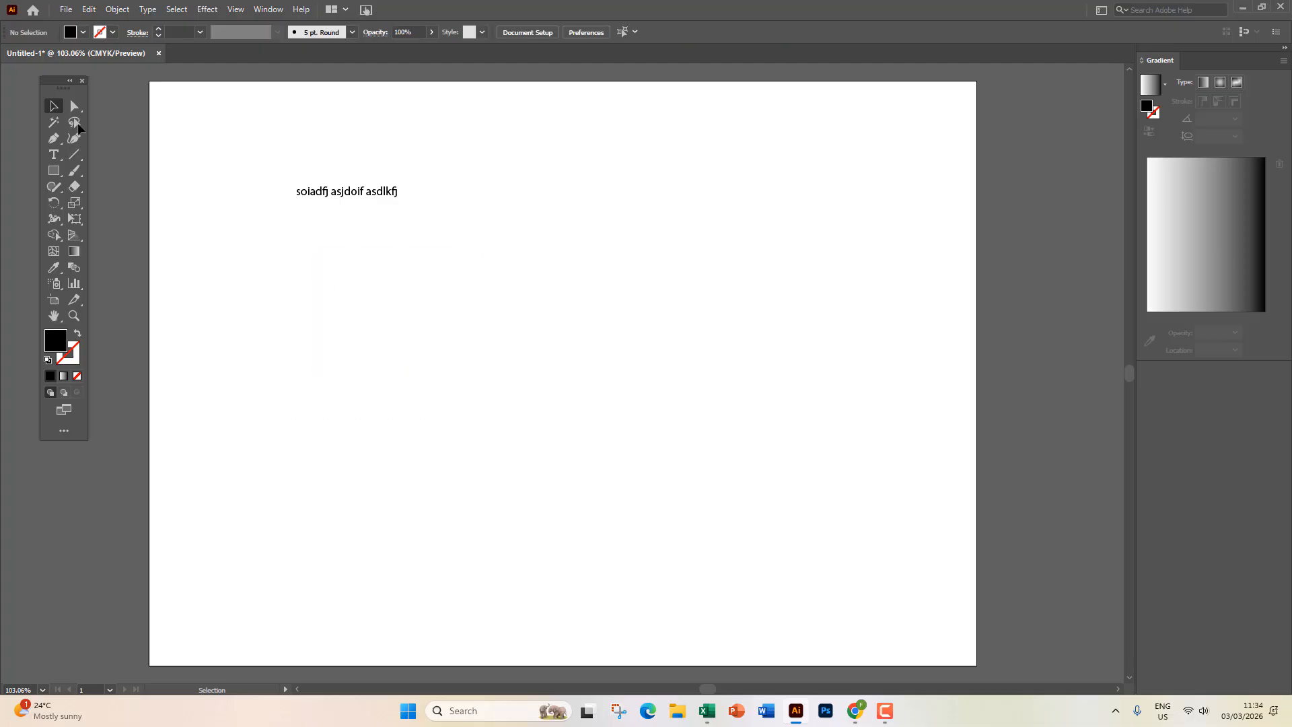
{"action": "left_click", "coordinate": [56, 155]}
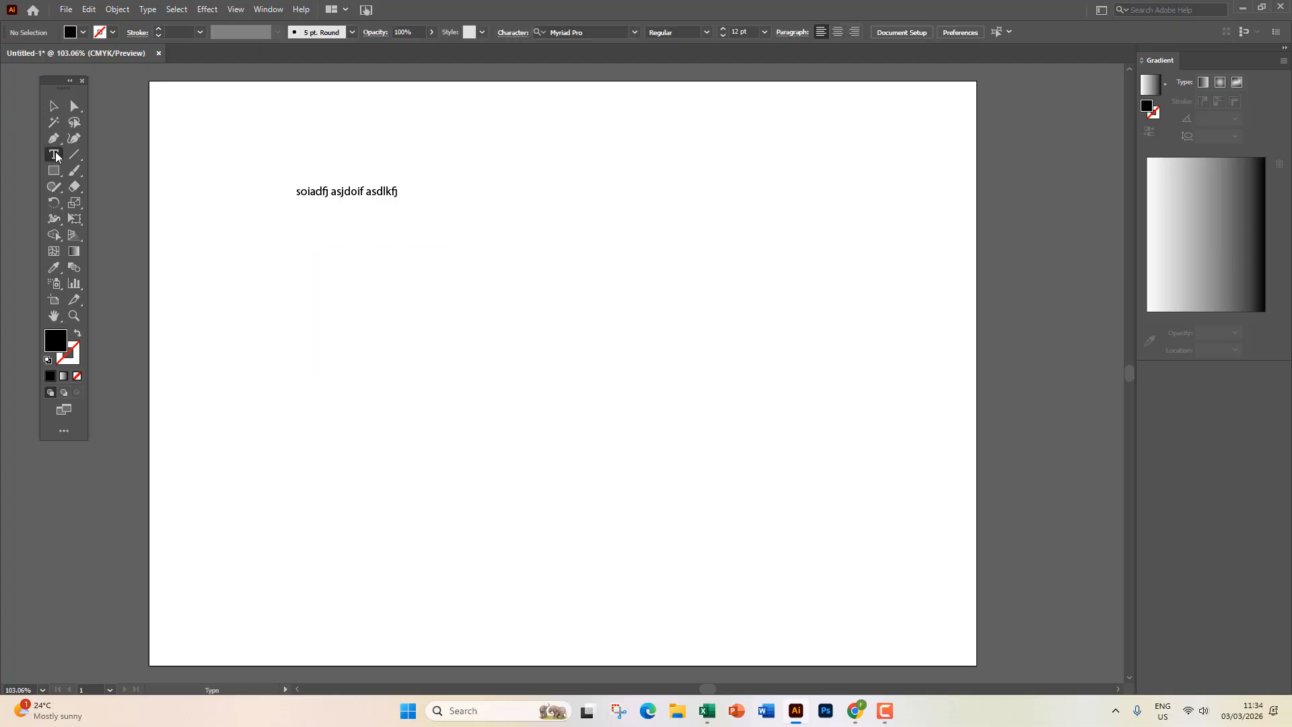
{"action": "left_click", "coordinate": [302, 265]}
{"action": "type", "text": "sdja"}
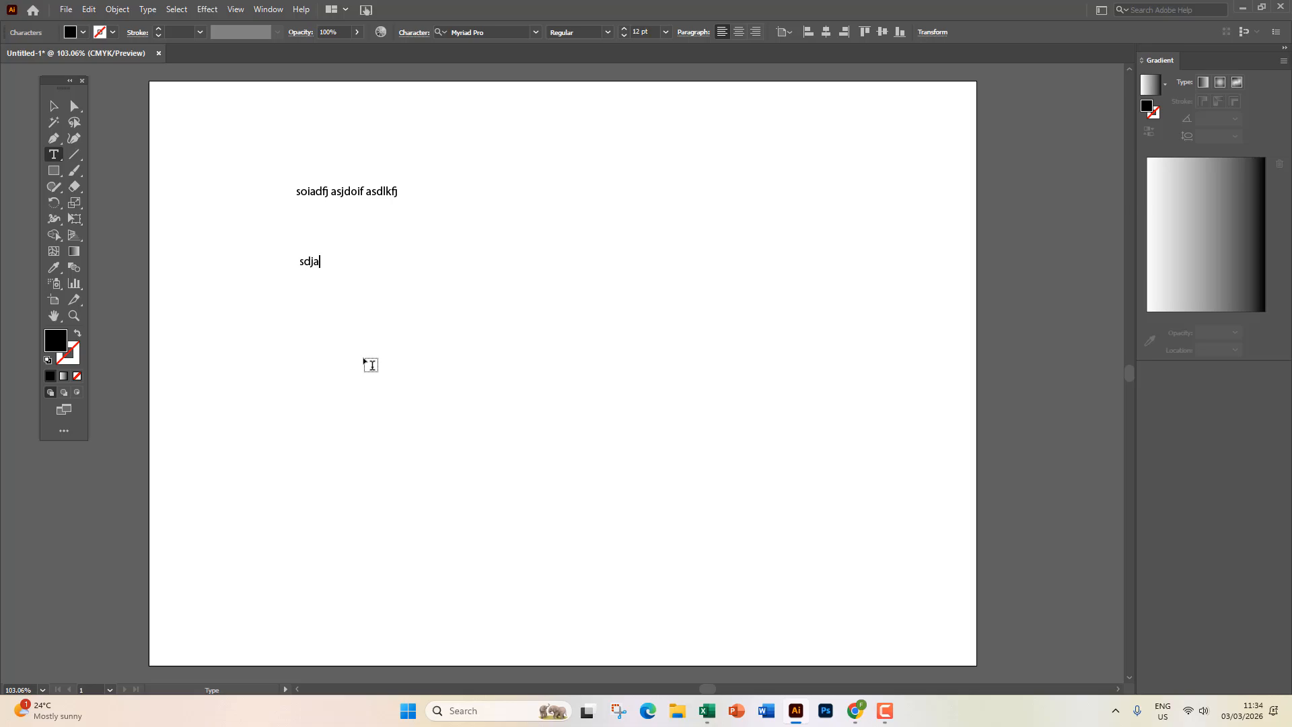
{"action": "type", "text": "fhh askdf aksdjf asd"}
{"action": "key", "text": "BackSpace"}
{"action": "key", "text": "BackSpace"}
{"action": "key", "text": "BackSpace"}
{"action": "key", "text": "BackSpace"}
{"action": "key", "text": "BackSpace"}
{"action": "key", "text": "BackSpace"}
{"action": "key", "text": "BackSpace"}
{"action": "key", "text": "BackSpace"}
{"action": "key", "text": "BackSpace"}
{"action": "key", "text": "BackSpace"}
{"action": "key", "text": "BackSpace"}
{"action": "key", "text": "BackSpace"}
{"action": "key", "text": "BackSpace"}
{"action": "key", "text": "BackSpace"}
{"action": "key", "text": "BackSpace"}
{"action": "key", "text": "BackSpace"}
{"action": "key", "text": "BackSpace"}
{"action": "key", "text": "BackSpace"}
{"action": "key", "text": "BackSpace"}
{"action": "key", "text": "BackSpace"}
{"action": "key", "text": "BackSpace"}
{"action": "key", "text": "BackSpace"}
{"action": "key", "text": "BackSpace"}
{"action": "type", "text": "Graphic Design"}
{"action": "left_click", "coordinate": [52, 102]}
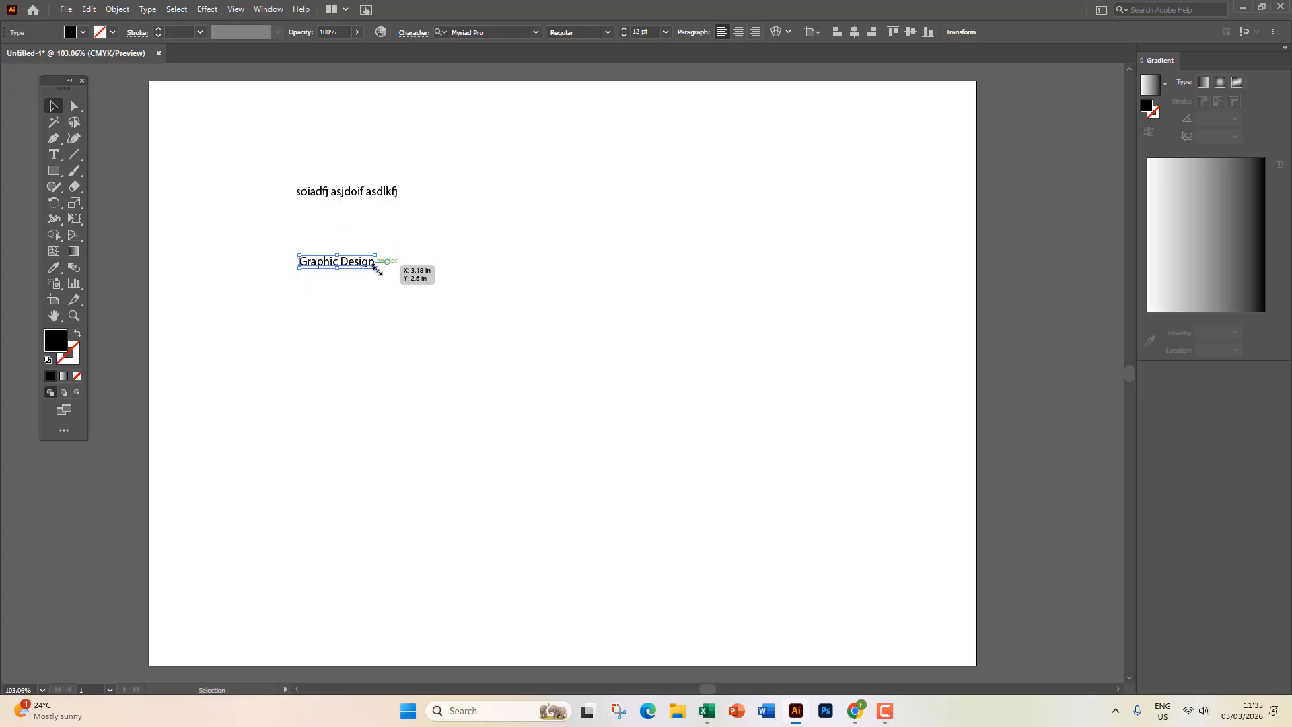
Enlarge 'Graphic Design', delete the gibberish line, and place the headline near the upper left.
{"action": "left_click_drag", "start_coordinate": [377, 270], "coordinate": [663, 364]}
{"action": "left_click_drag", "start_coordinate": [414, 305], "coordinate": [370, 289]}
{"action": "left_click_drag", "start_coordinate": [315, 148], "coordinate": [414, 202]}
{"action": "key", "text": "Delete"}
{"action": "left_click_drag", "start_coordinate": [357, 267], "coordinate": [344, 202]}
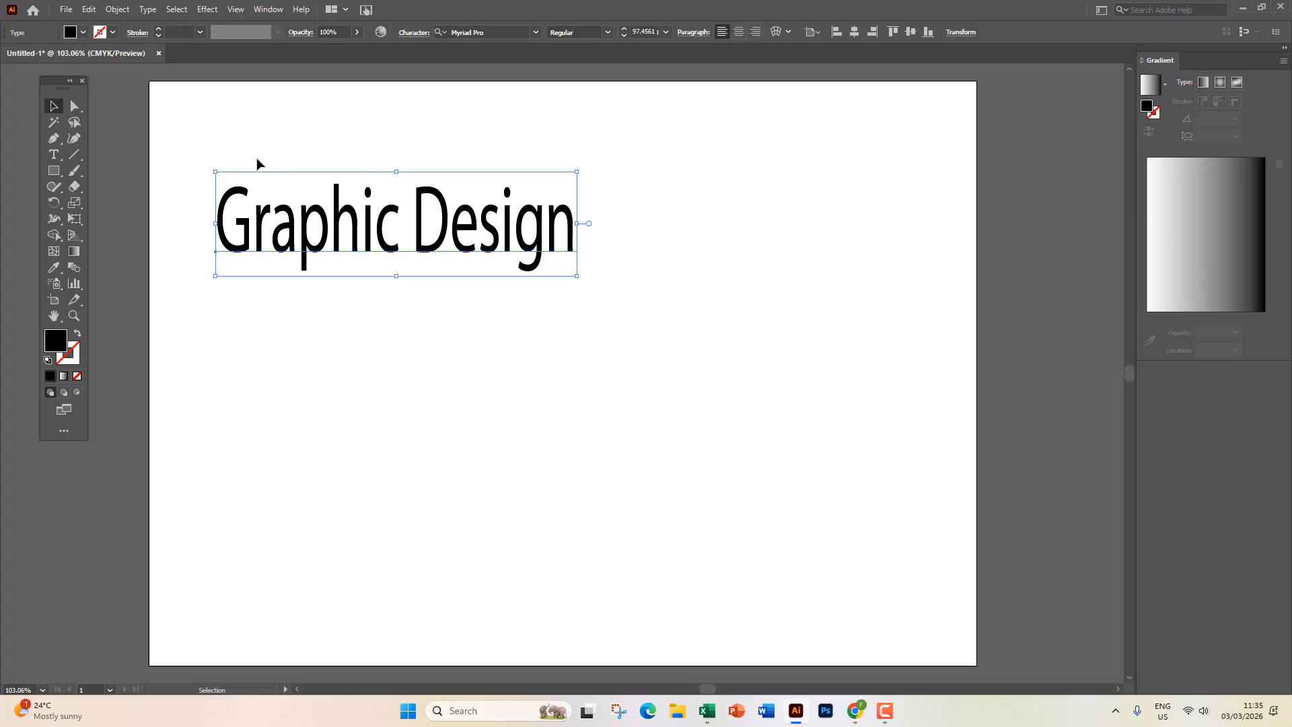
{"action": "left_click_drag", "start_coordinate": [343, 246], "coordinate": [346, 236]}
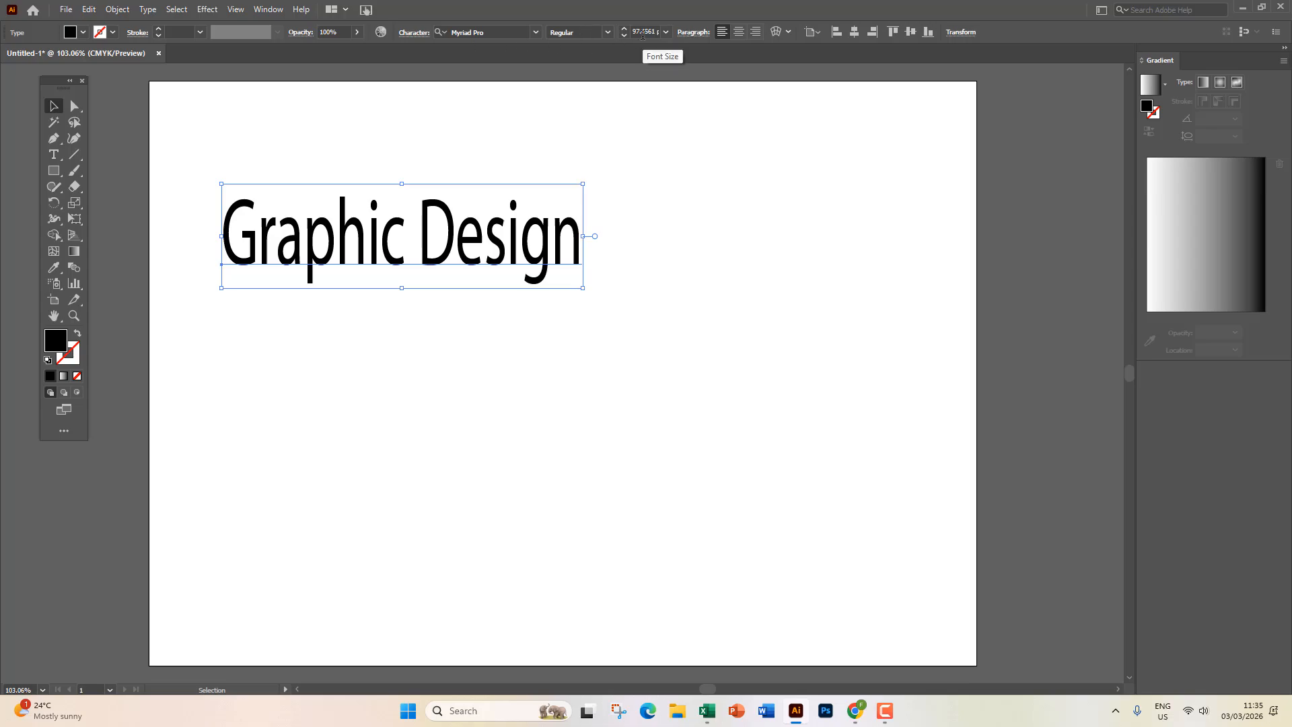
Set the headline in Impact Regular and shift it slightly right.
{"action": "left_click", "coordinate": [537, 32]}
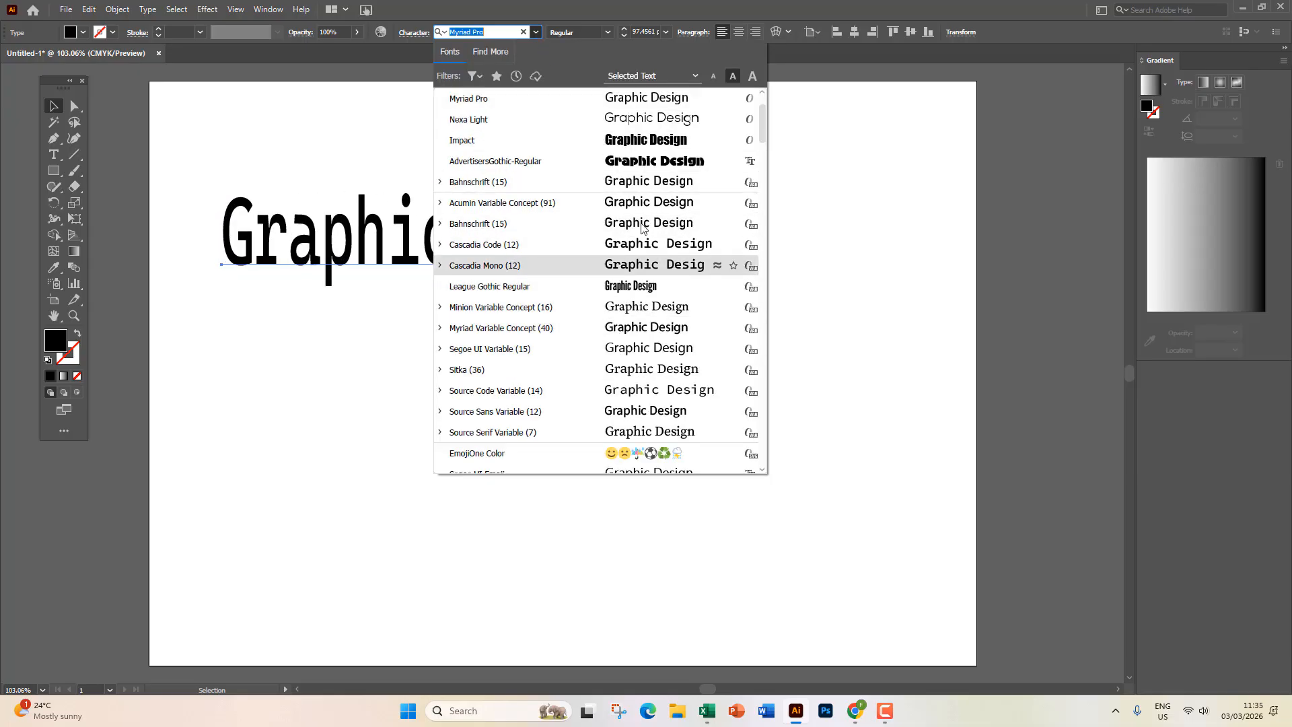
{"action": "left_click", "coordinate": [646, 140]}
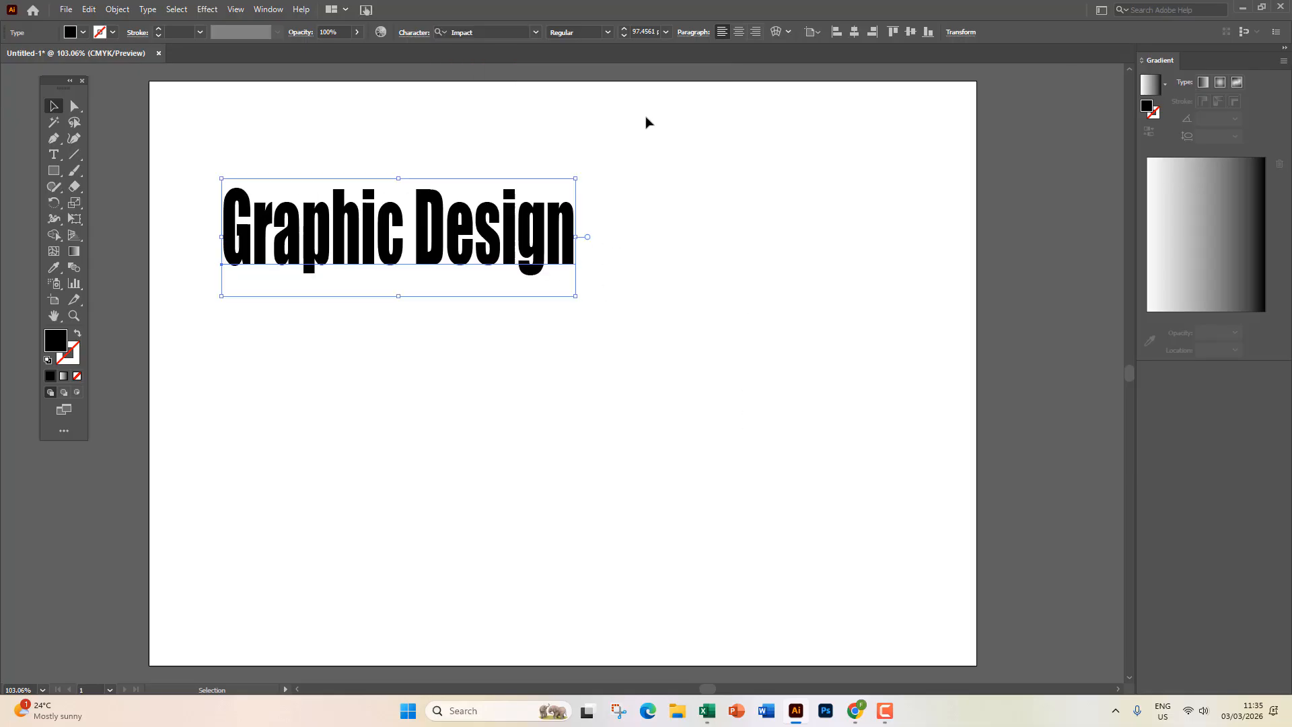
{"action": "left_click", "coordinate": [608, 32]}
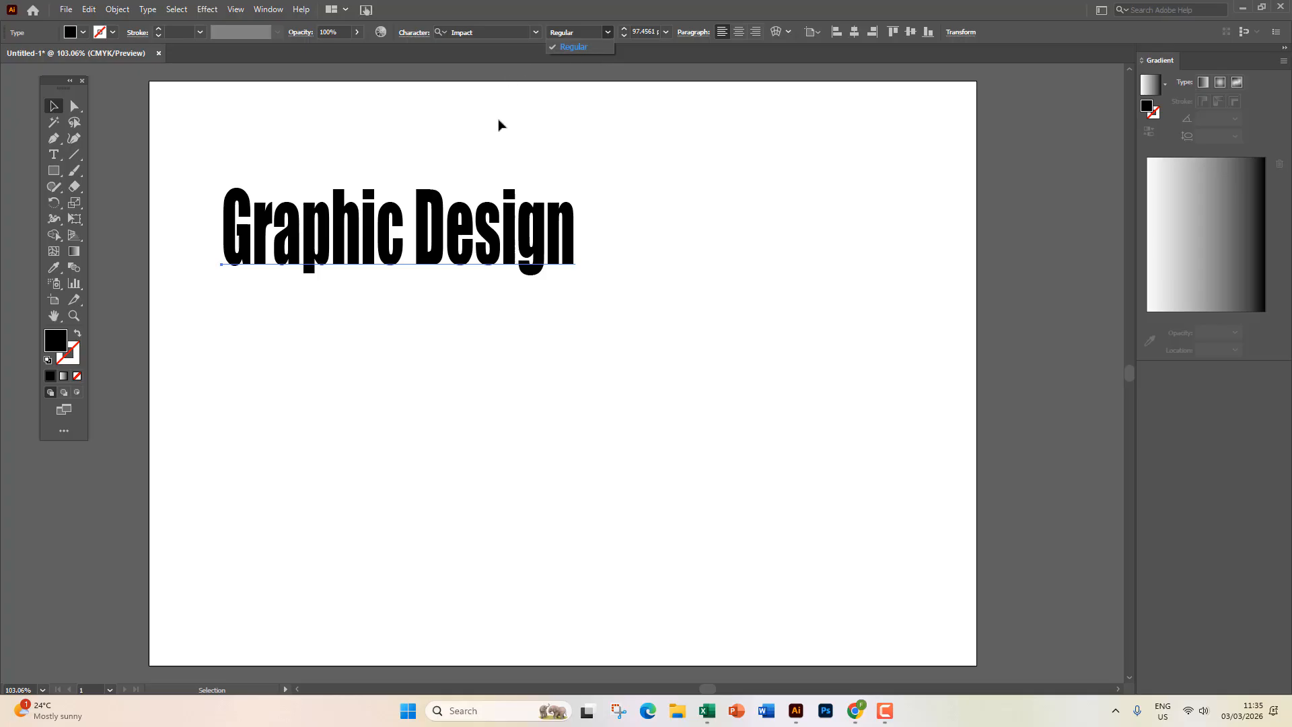
{"action": "left_click", "coordinate": [469, 185]}
{"action": "left_click_drag", "start_coordinate": [387, 228], "coordinate": [415, 222]}
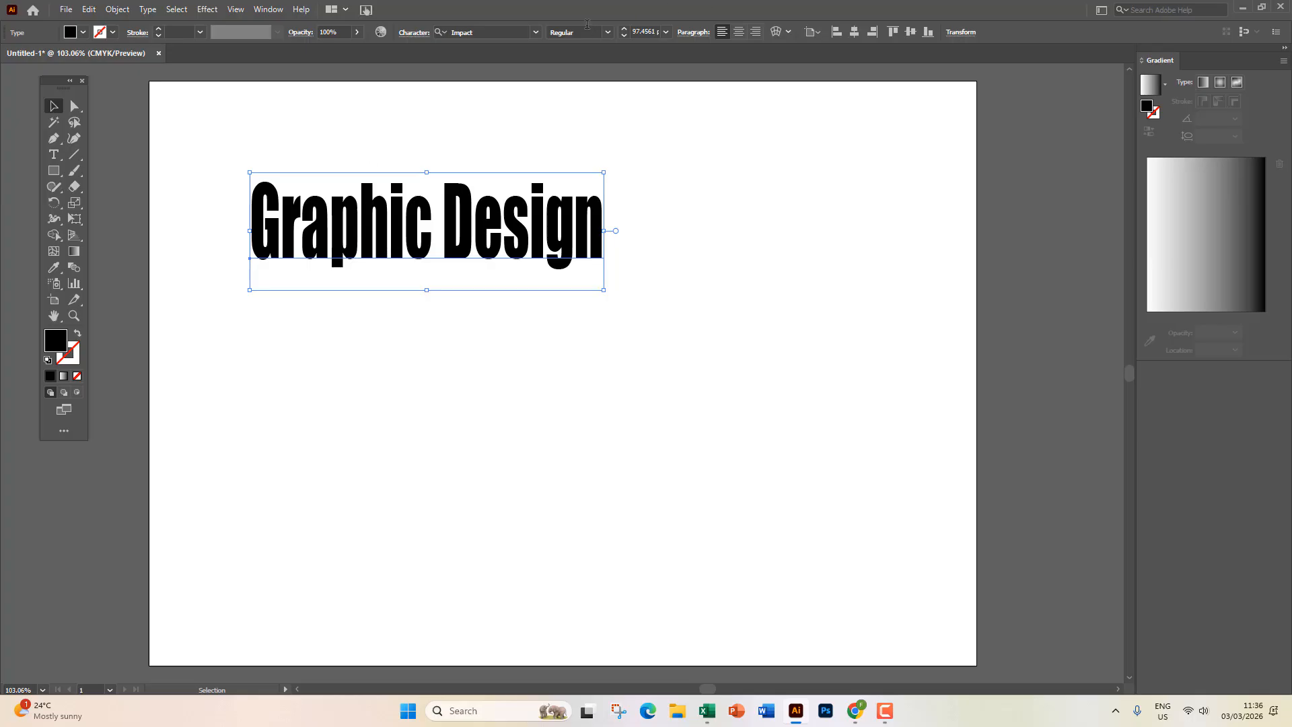
{"action": "left_click_drag", "start_coordinate": [515, 215], "coordinate": [517, 212]}
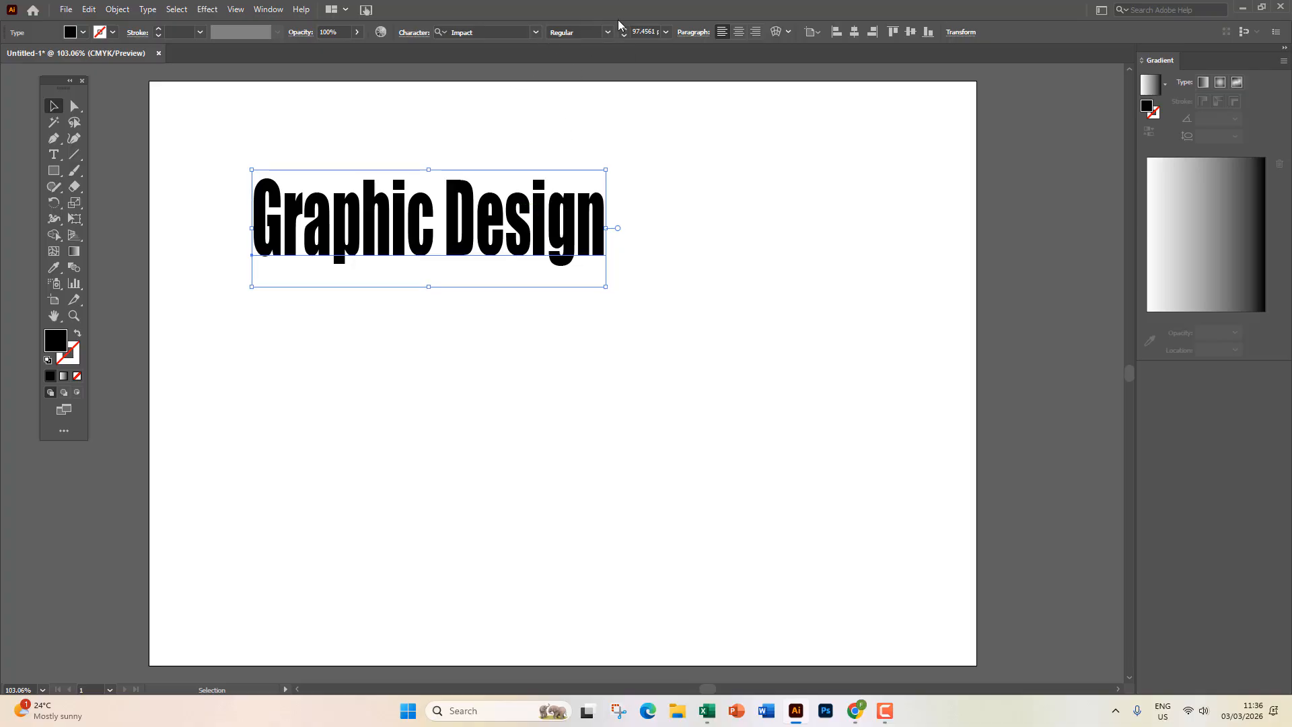
Switch the headline's font to Cascadia Code.
{"action": "left_click", "coordinate": [537, 32]}
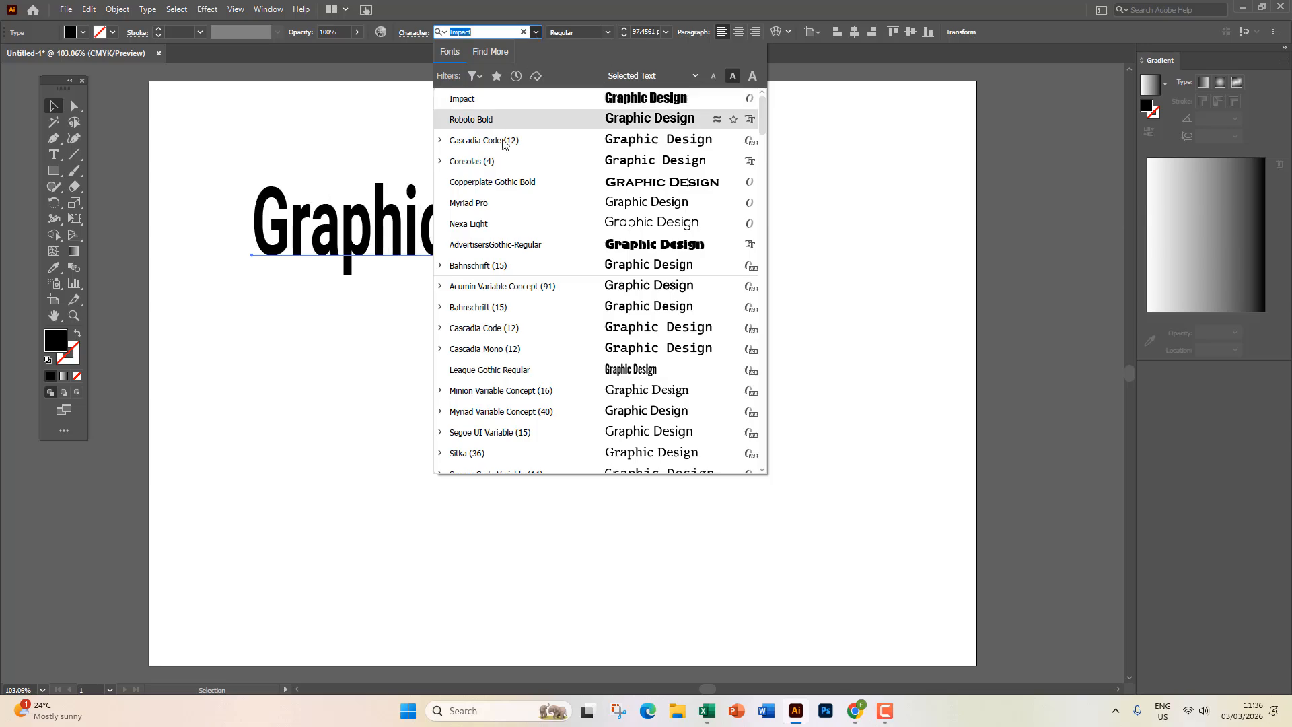
{"action": "left_click", "coordinate": [439, 142]}
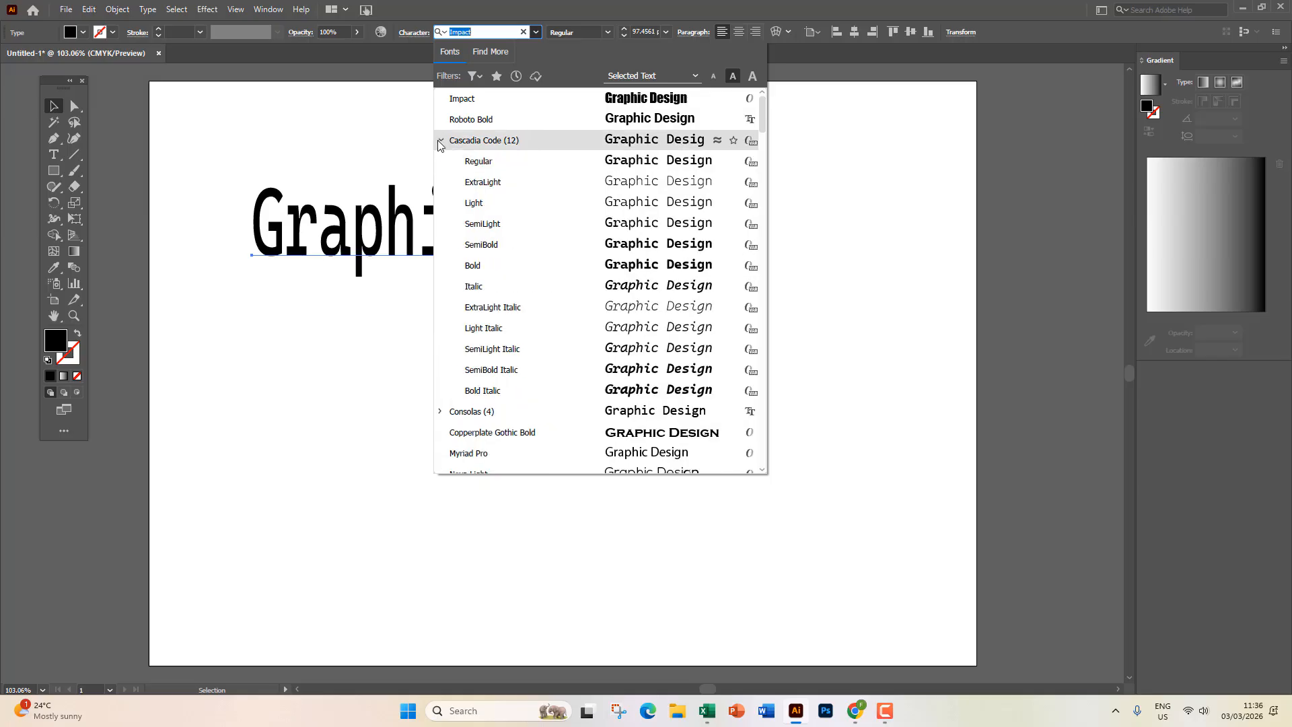
{"action": "left_click", "coordinate": [481, 145]}
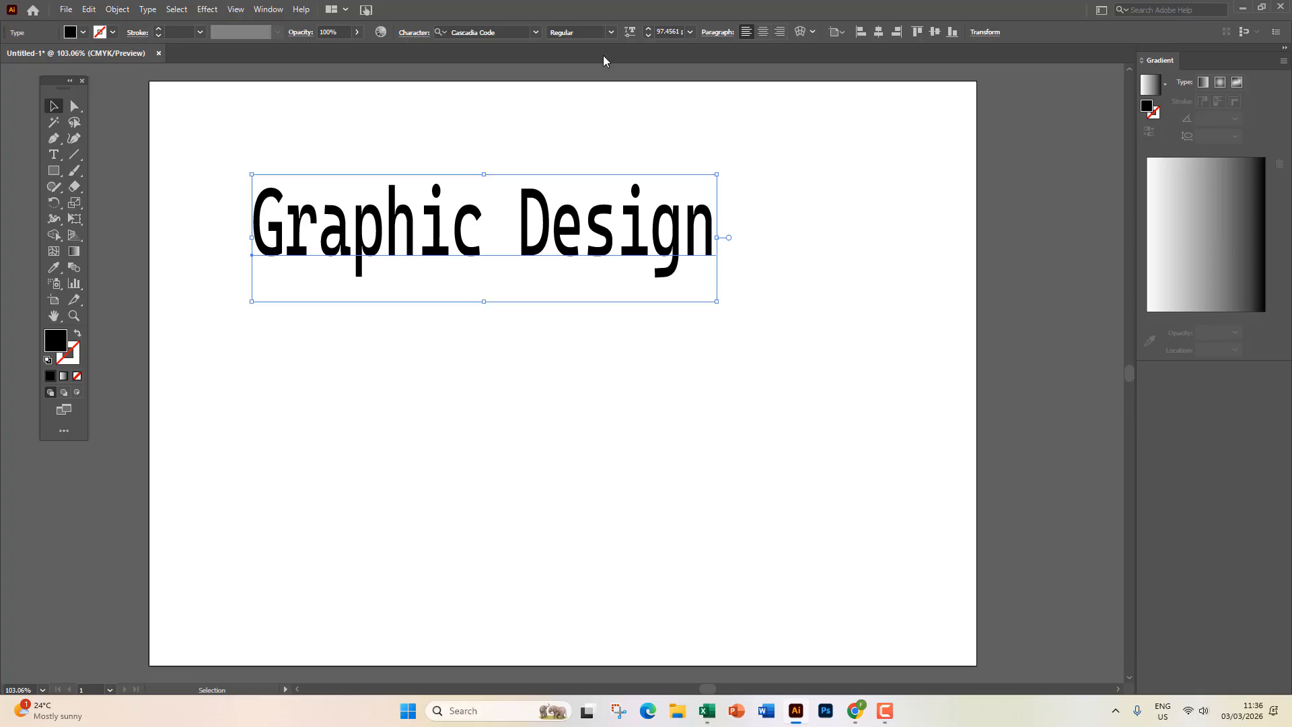
Preview Cascadia Code's italic styles, keep Regular, and reopen the font family list.
{"action": "left_click", "coordinate": [610, 31]}
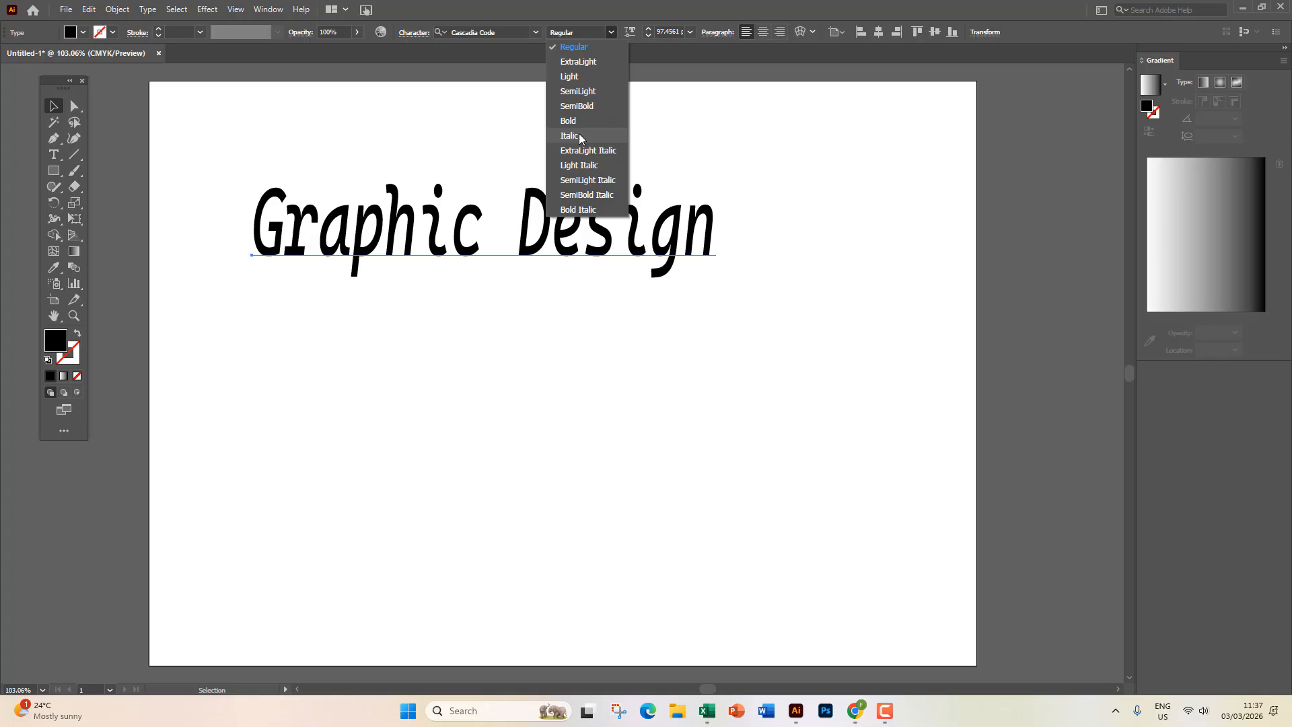
{"action": "left_click", "coordinate": [535, 34]}
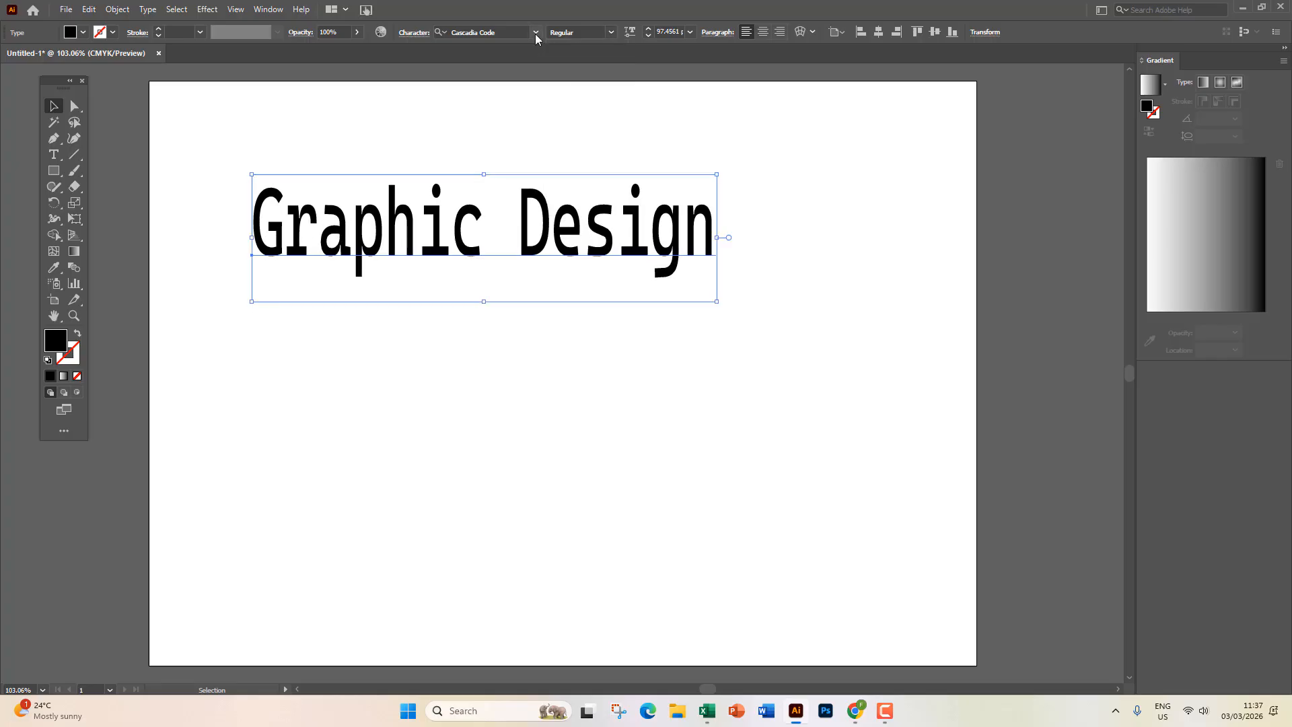
{"action": "left_click", "coordinate": [537, 35]}
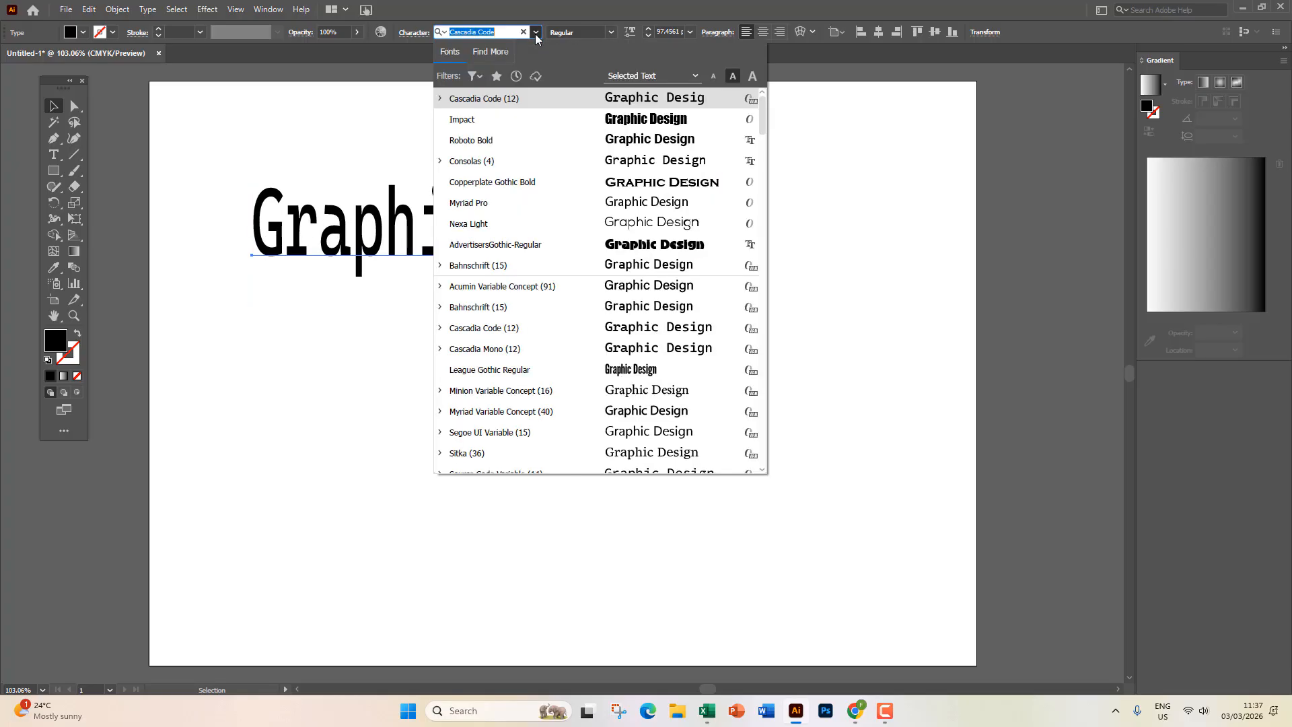
Apply Copperplate Gothic Bold in Regular style and bring up the preset font sizes.
{"action": "left_click", "coordinate": [527, 180]}
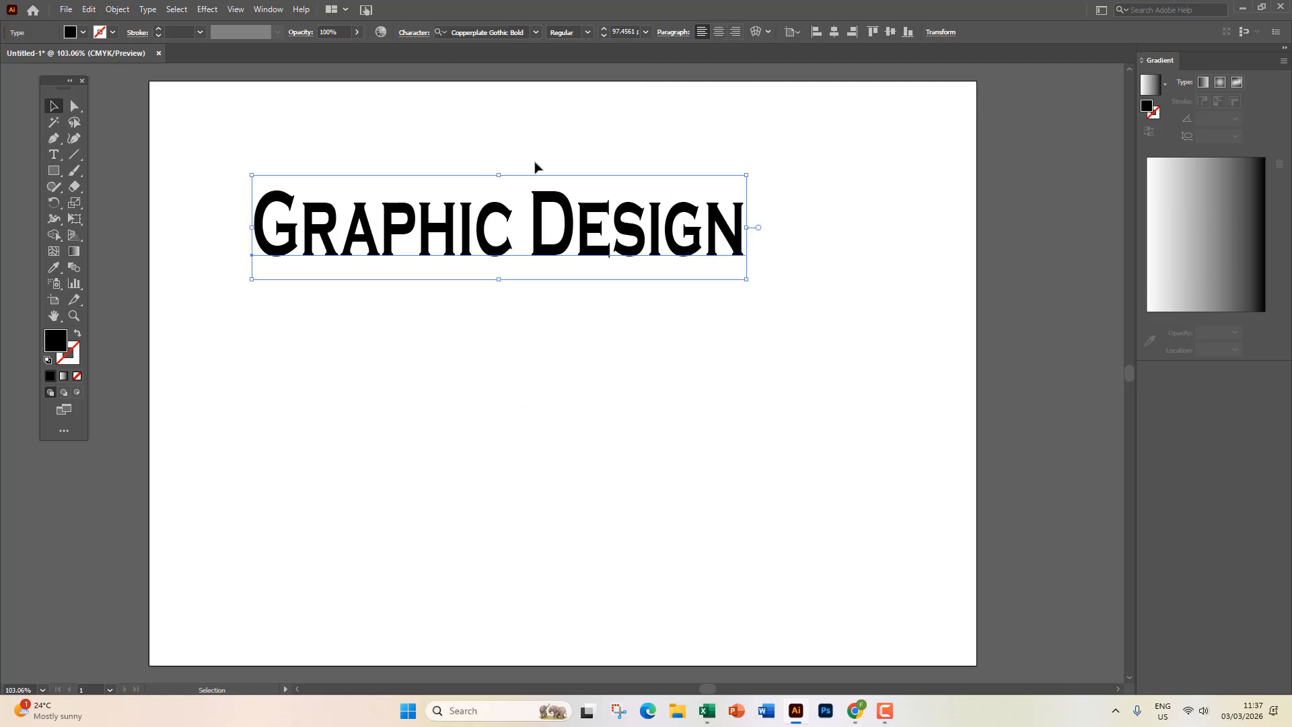
{"action": "left_click", "coordinate": [585, 33]}
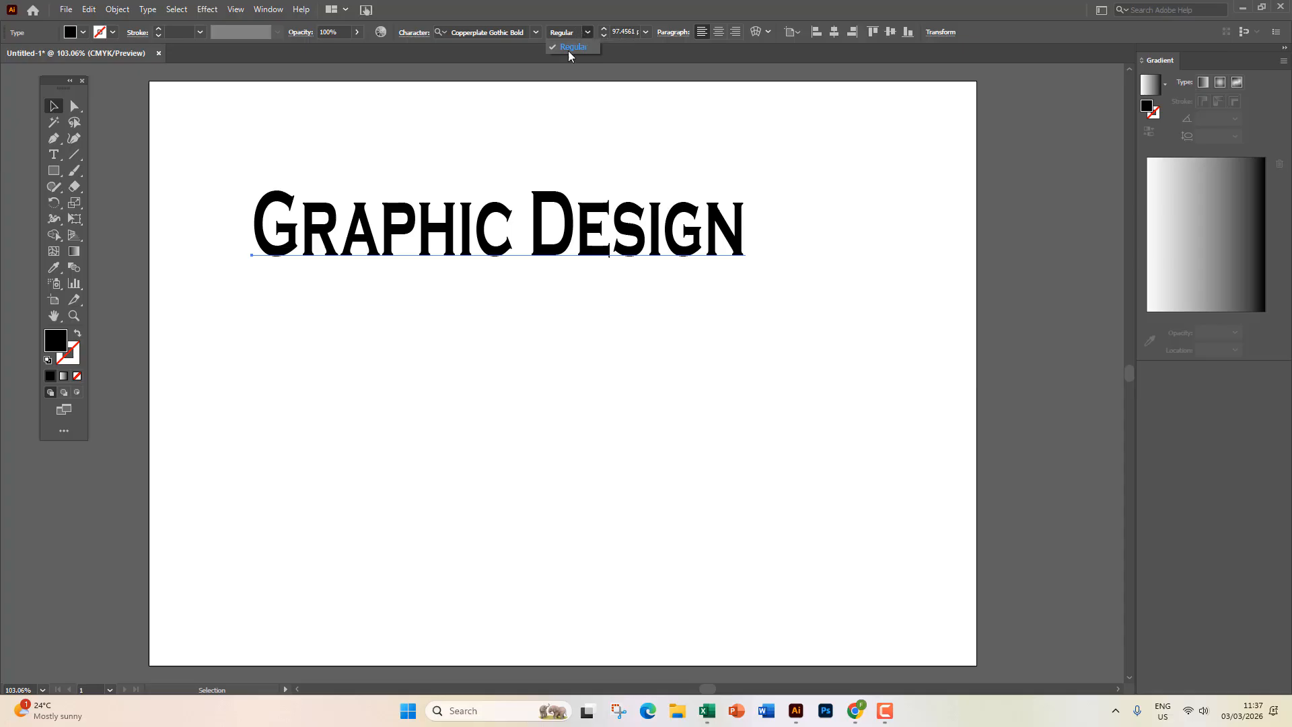
{"action": "left_click", "coordinate": [646, 33]}
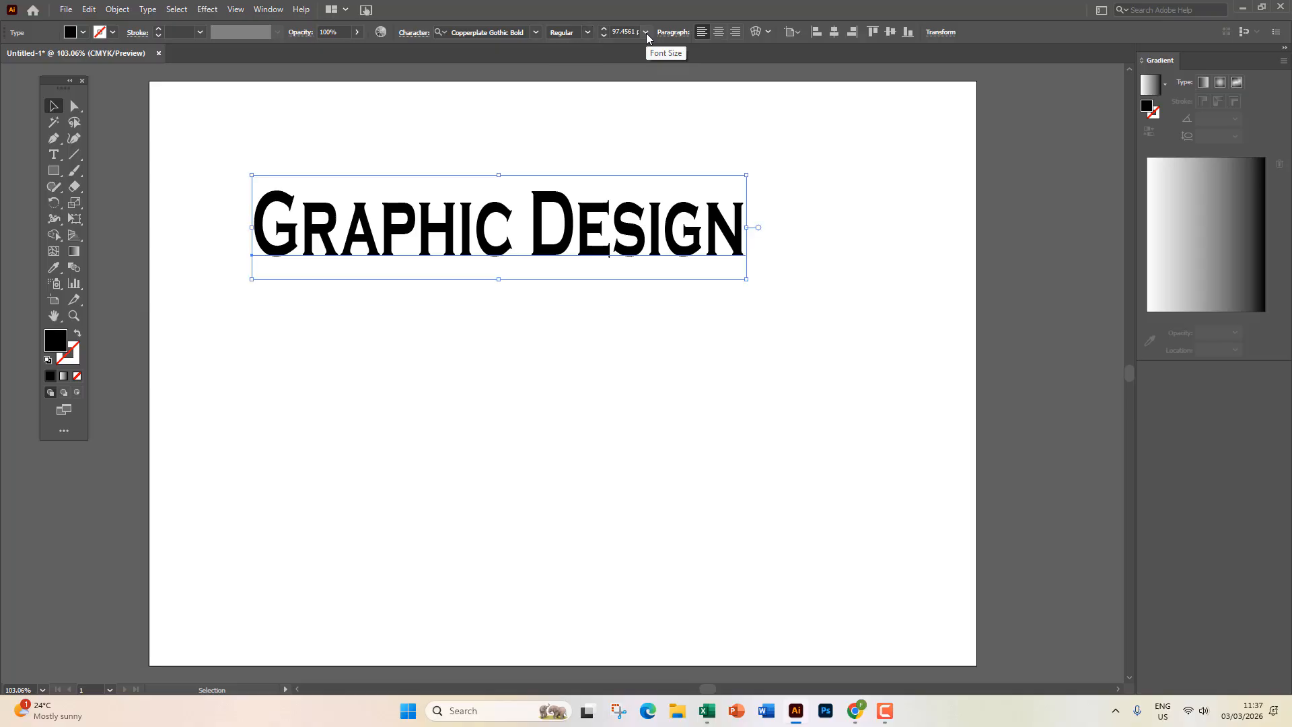
{"action": "left_click", "coordinate": [646, 34]}
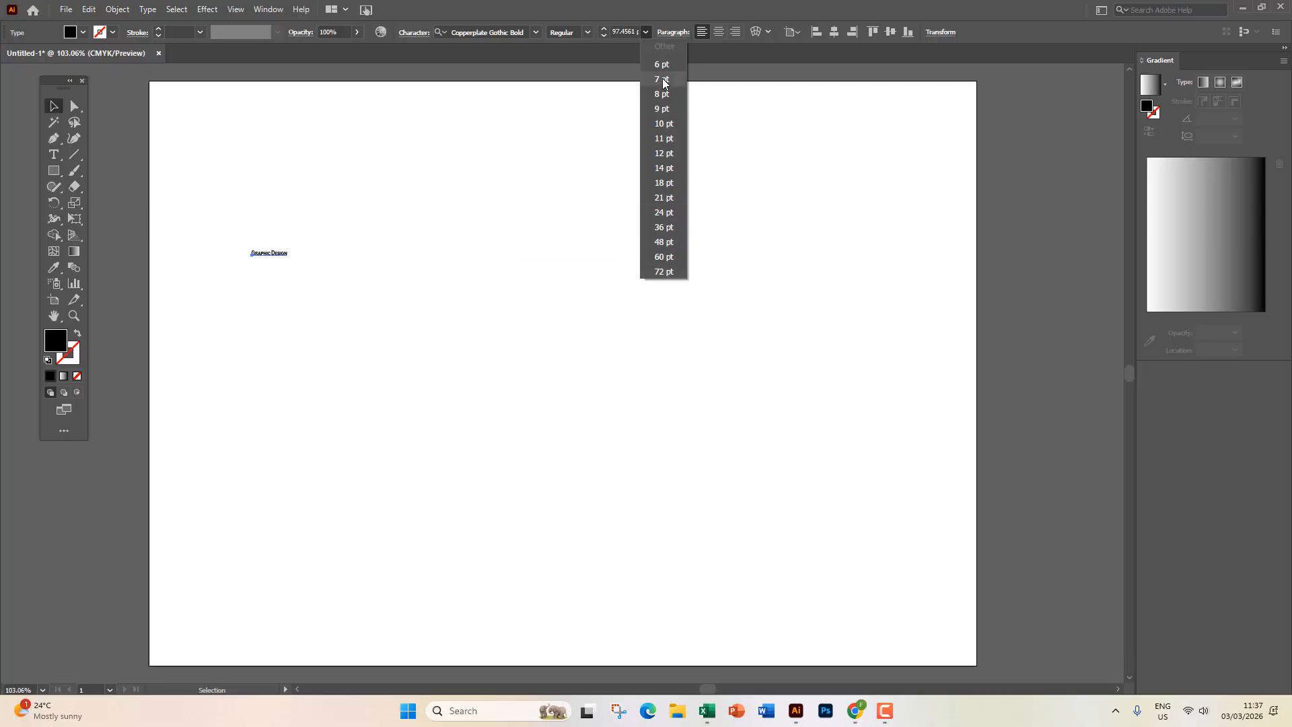
Grow the headline from 72 to 100 to 200 pt, drag it onto the artboard, and view at 100%.
{"action": "left_click", "coordinate": [671, 273]}
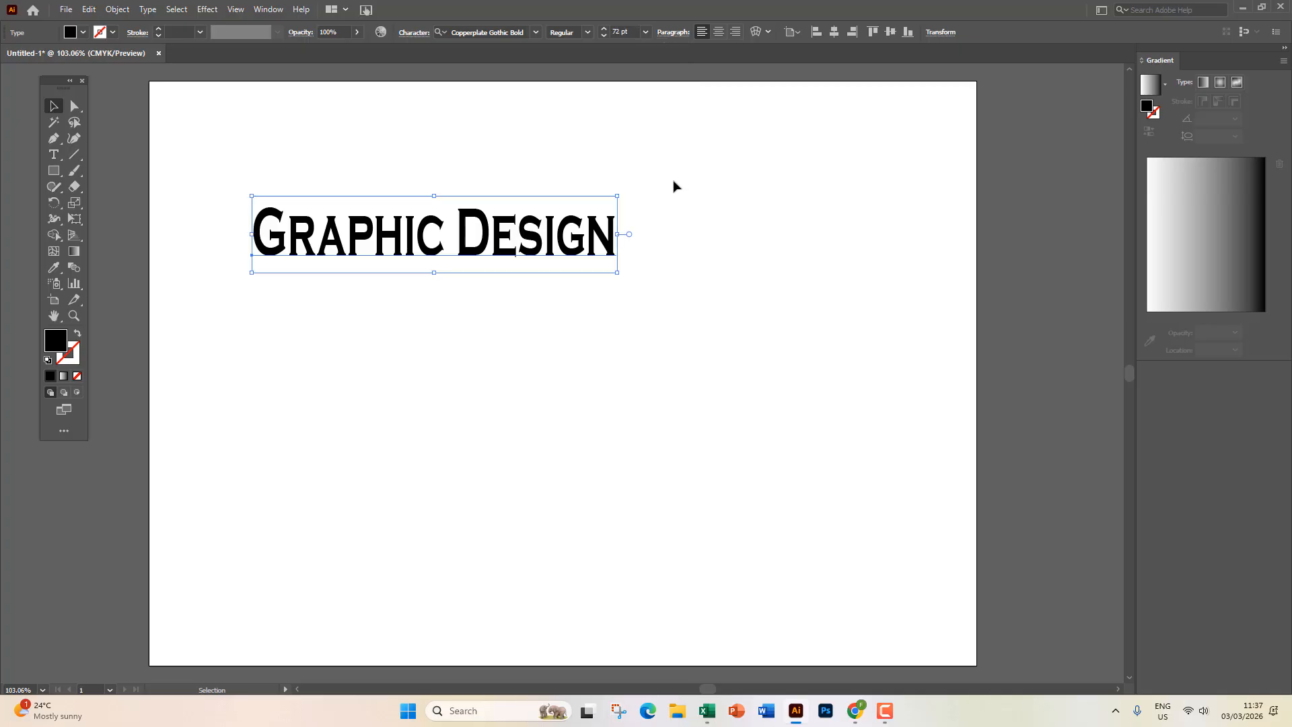
{"action": "left_click", "coordinate": [615, 32]}
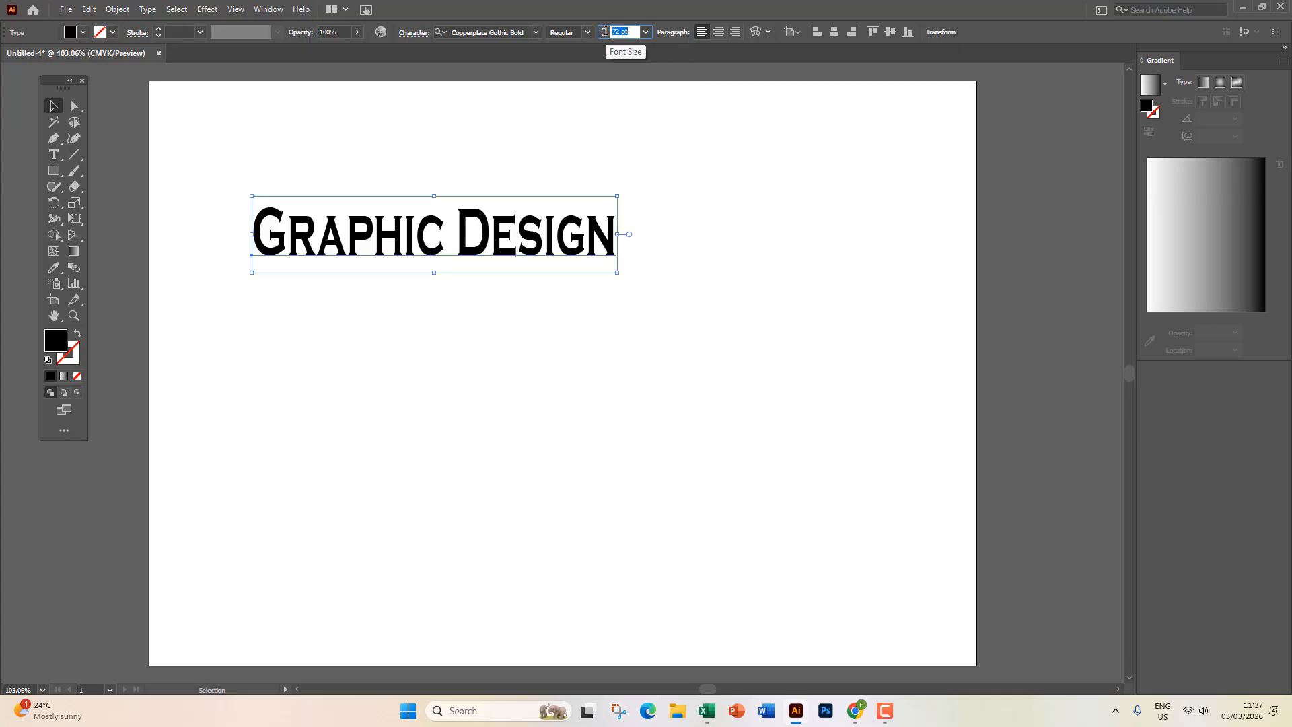
{"action": "type", "text": "100"}
{"action": "key", "text": "Return"}
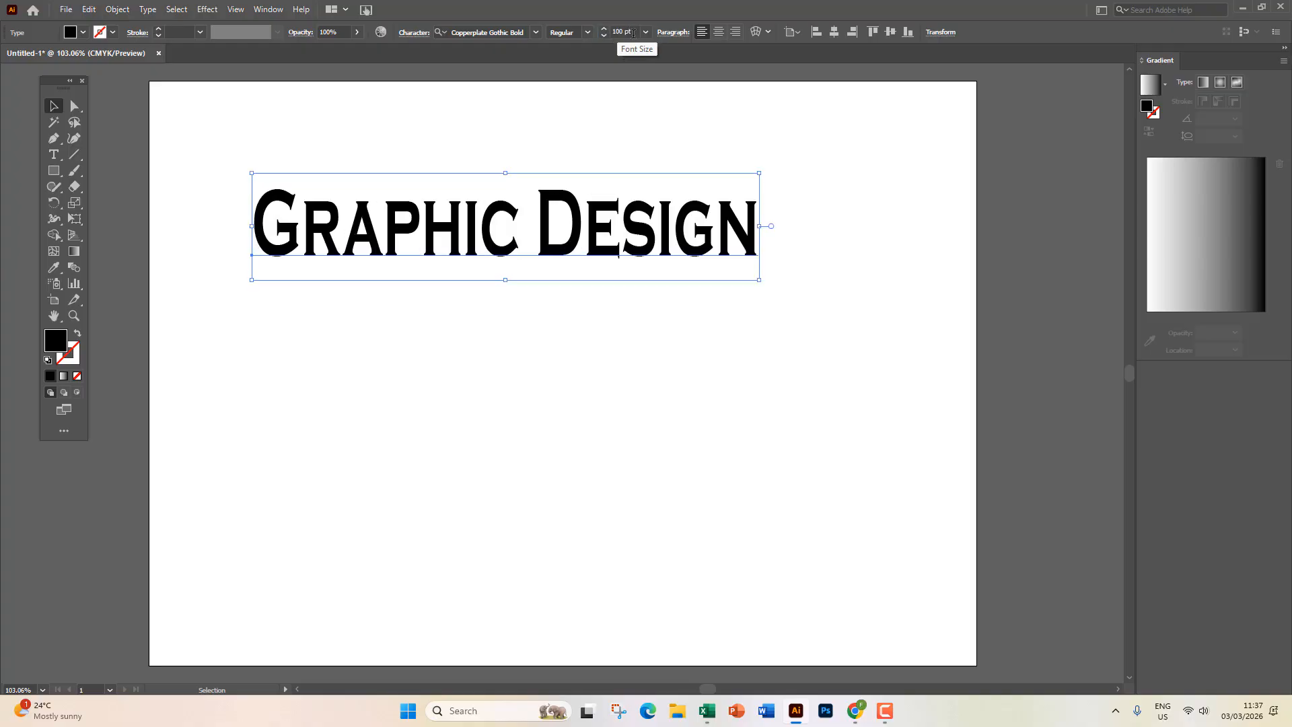
{"action": "left_click", "coordinate": [633, 34]}
{"action": "type", "text": "200"}
{"action": "key", "text": "Return"}
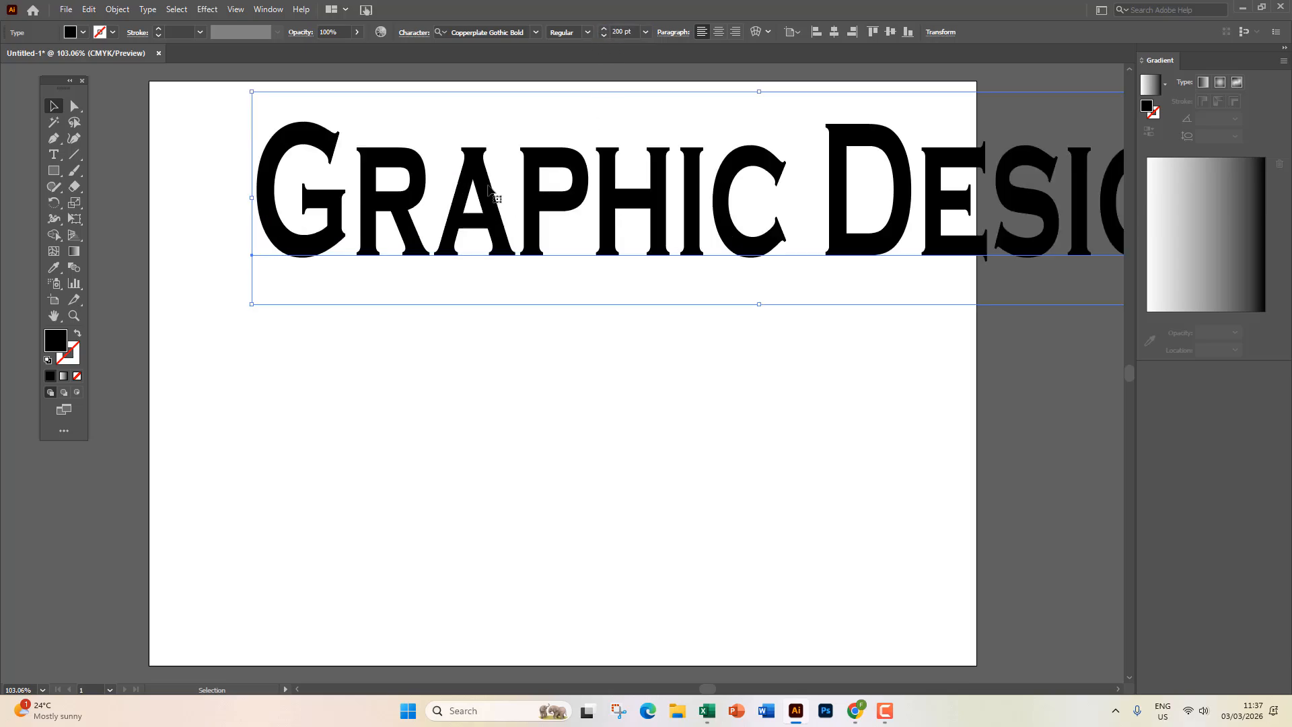
{"action": "left_click_drag", "start_coordinate": [484, 190], "coordinate": [325, 296]}
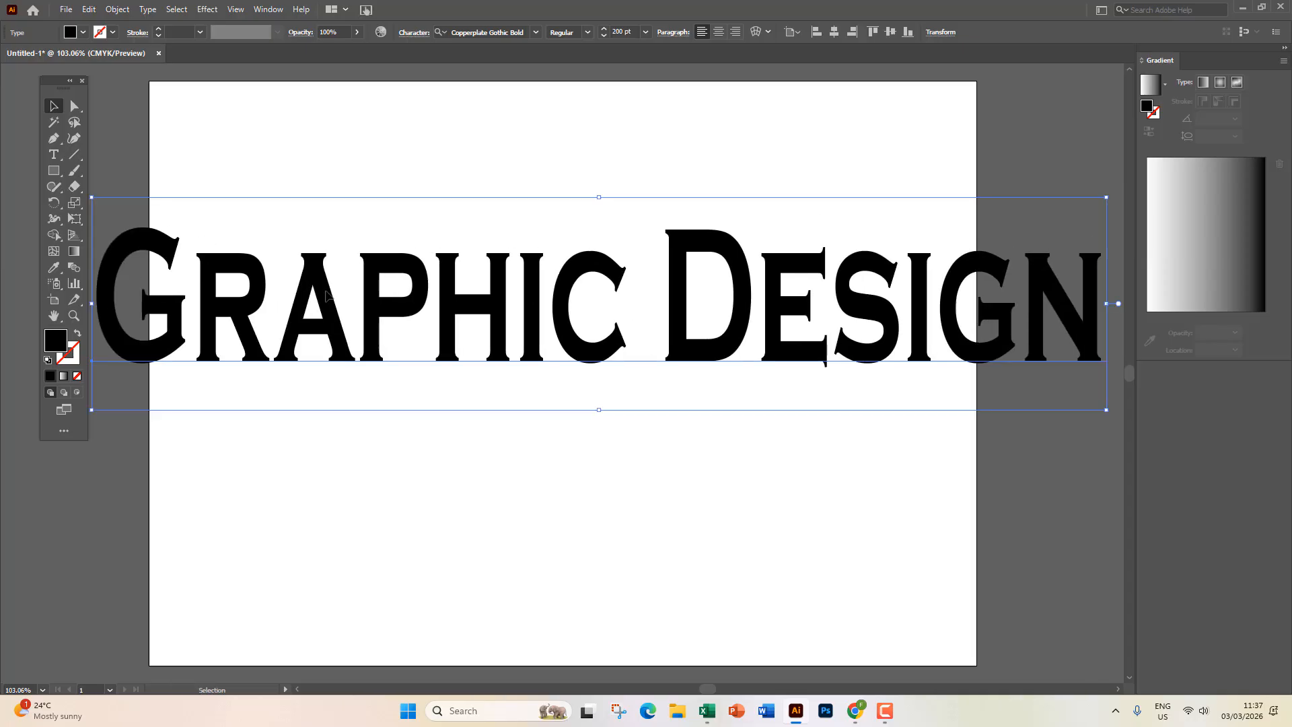
{"action": "key", "text": "ctrl+1"}
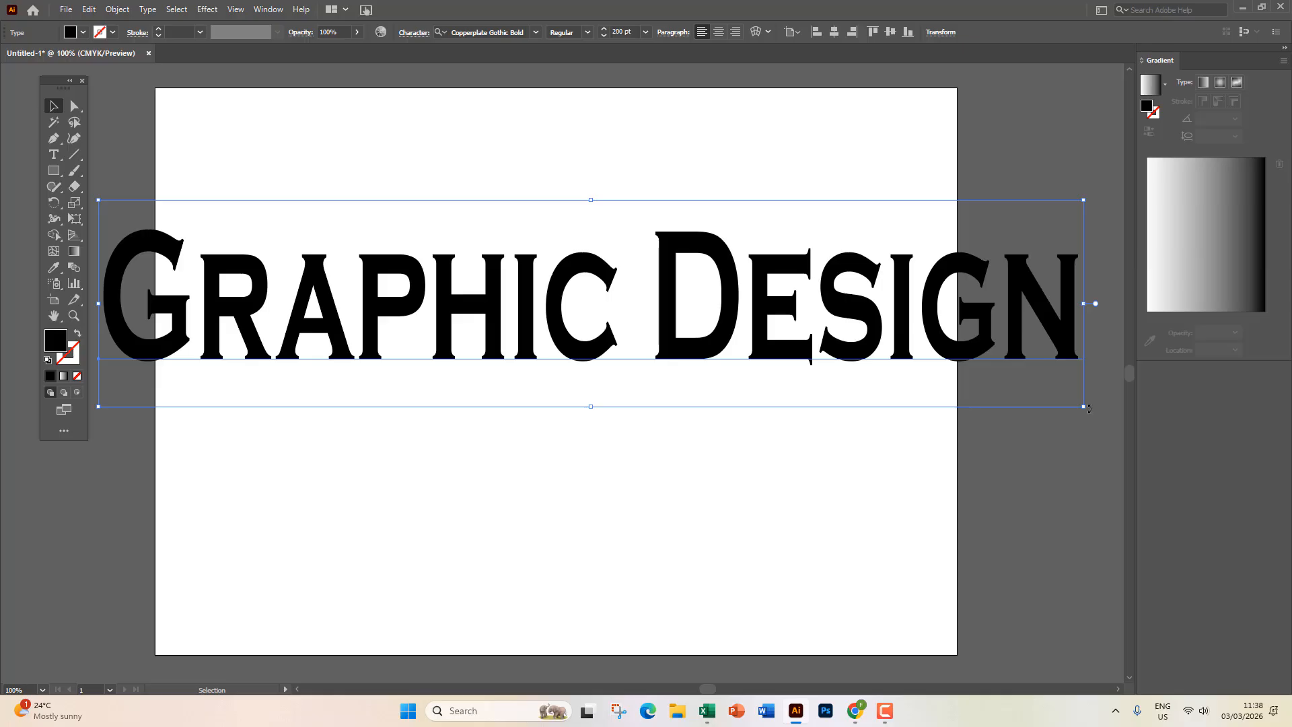
Rescale and squash the headline with its handles, repositioning it near the artboard top.
{"action": "left_click_drag", "start_coordinate": [1070, 402], "coordinate": [728, 364]}
{"action": "left_click_drag", "start_coordinate": [427, 280], "coordinate": [498, 202]}
{"action": "left_click_drag", "start_coordinate": [794, 284], "coordinate": [923, 415]}
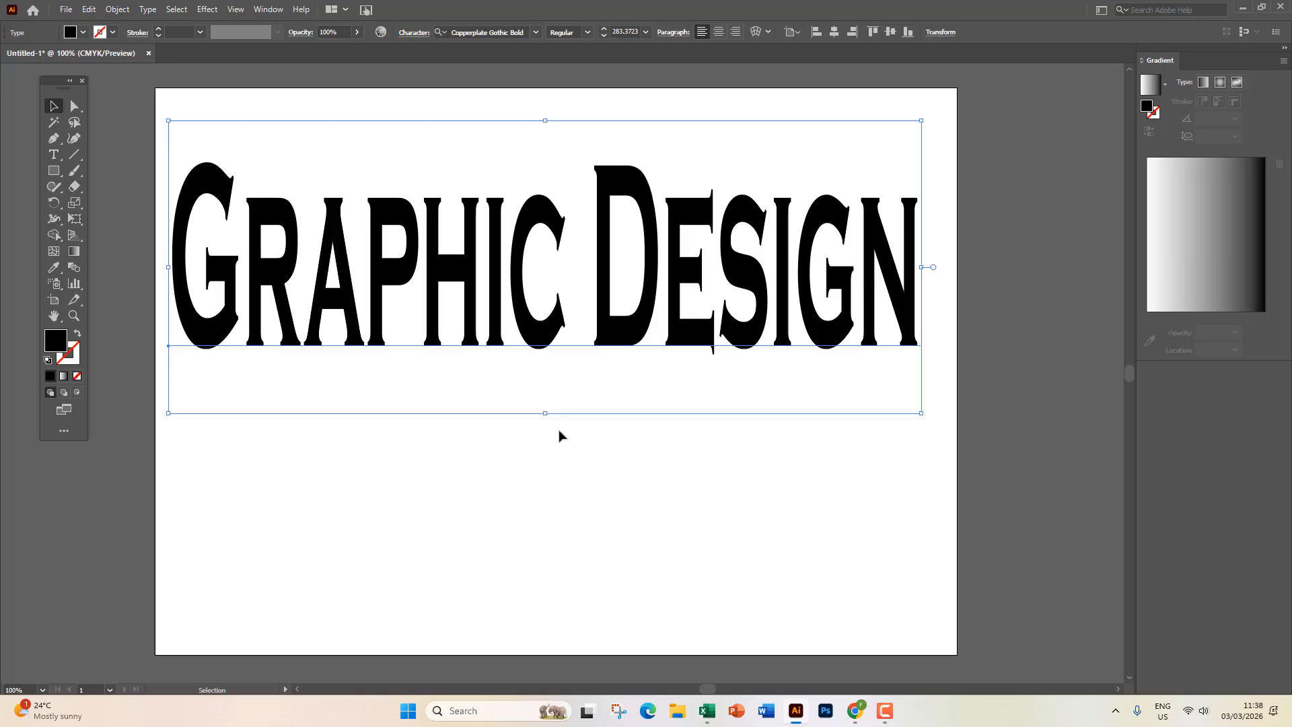
{"action": "left_click_drag", "start_coordinate": [546, 413], "coordinate": [547, 352]}
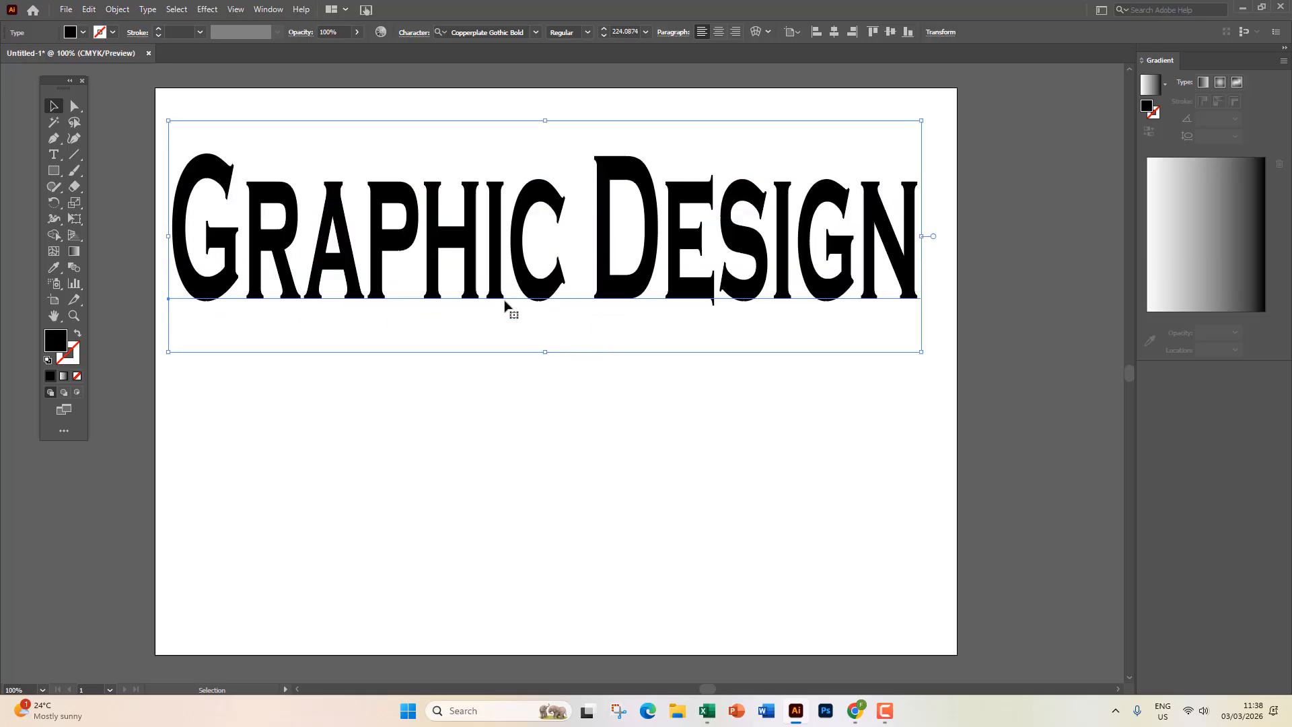
{"action": "left_click_drag", "start_coordinate": [463, 254], "coordinate": [468, 262]}
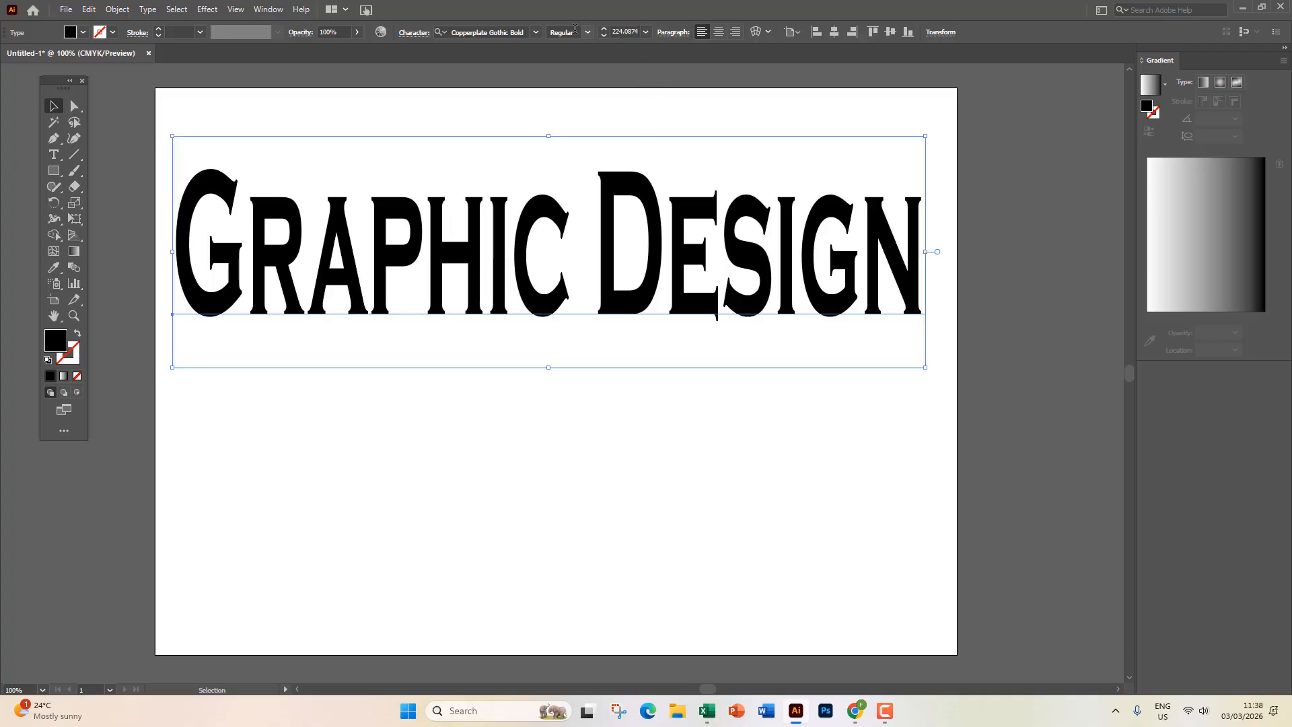
{"action": "left_click", "coordinate": [615, 31]}
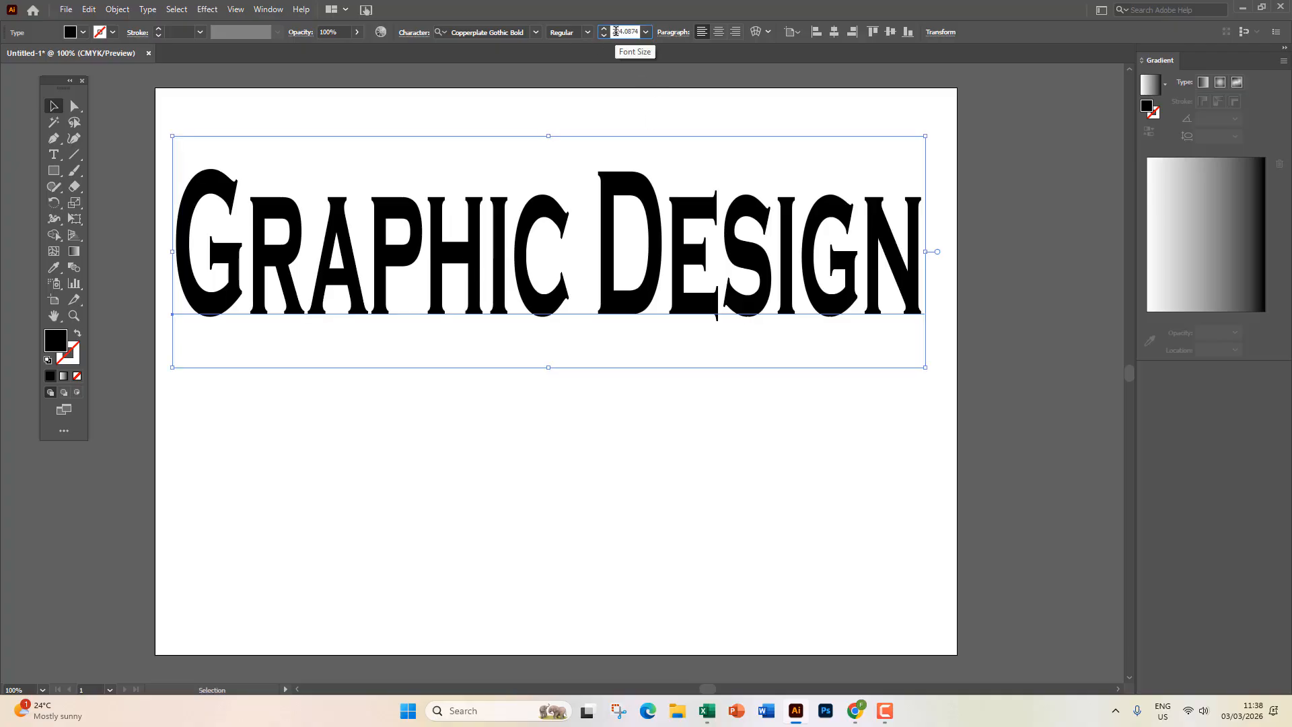
{"action": "left_click", "coordinate": [573, 143]}
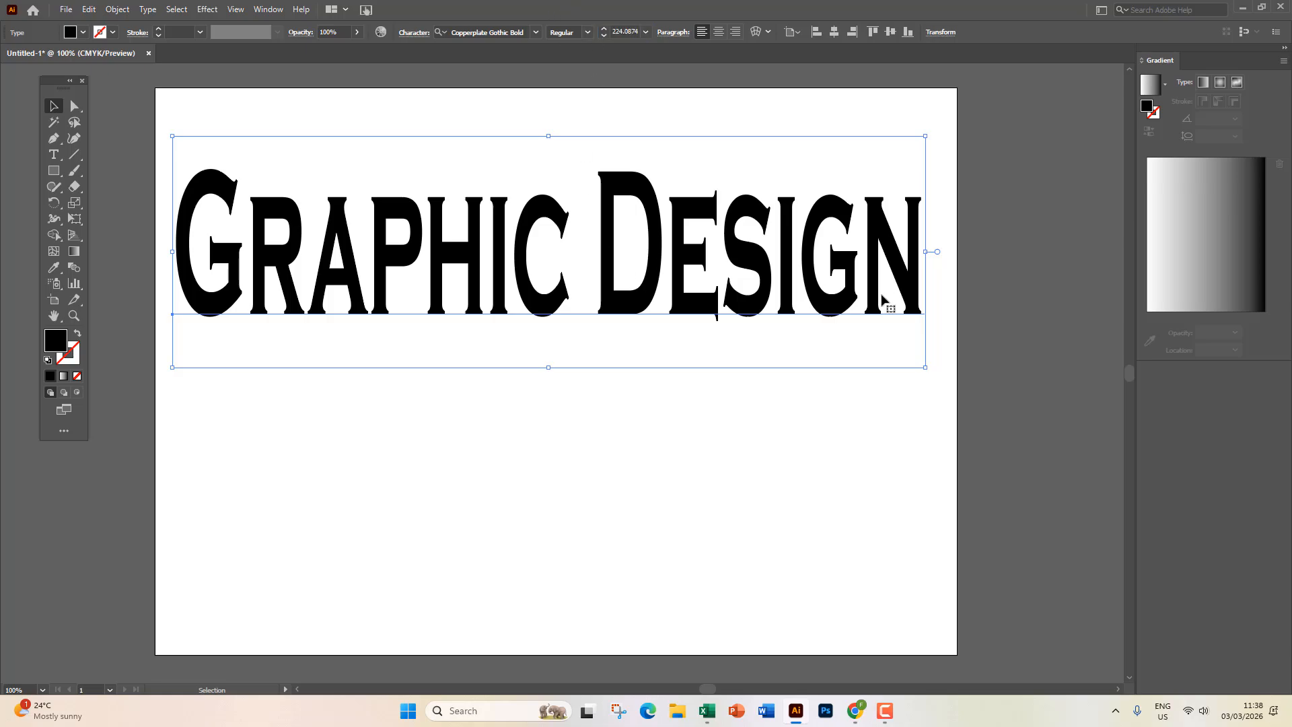
Resize the headline to about 137.5 pt and move it to the artboard middle.
{"action": "left_click_drag", "start_coordinate": [925, 368], "coordinate": [609, 239]}
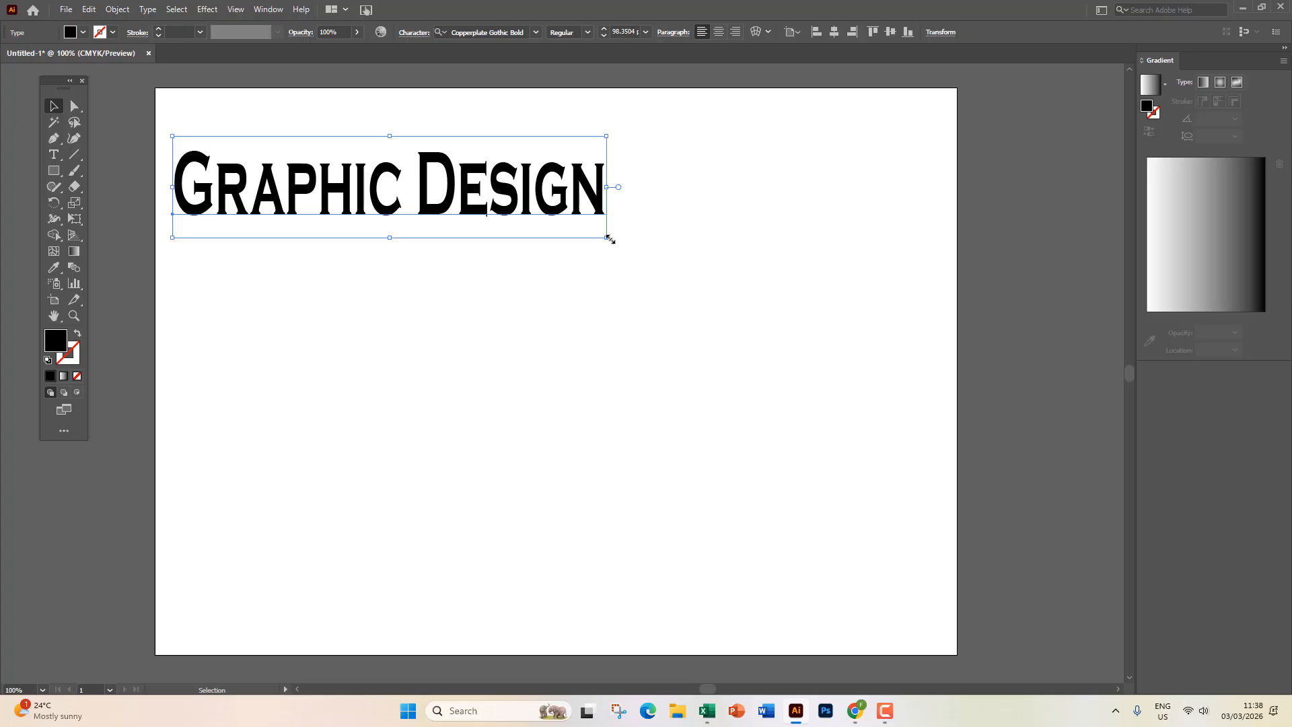
{"action": "left_click_drag", "start_coordinate": [606, 236], "coordinate": [779, 377]}
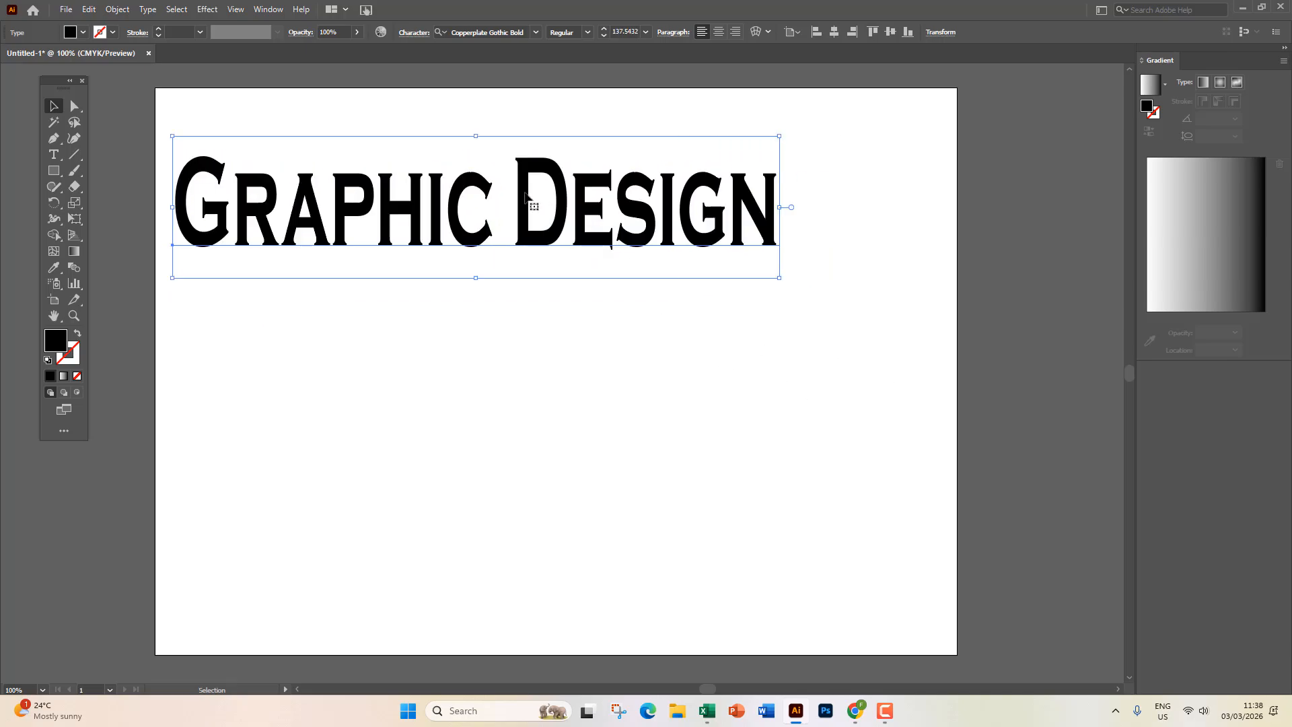
{"action": "left_click_drag", "start_coordinate": [525, 198], "coordinate": [599, 320]}
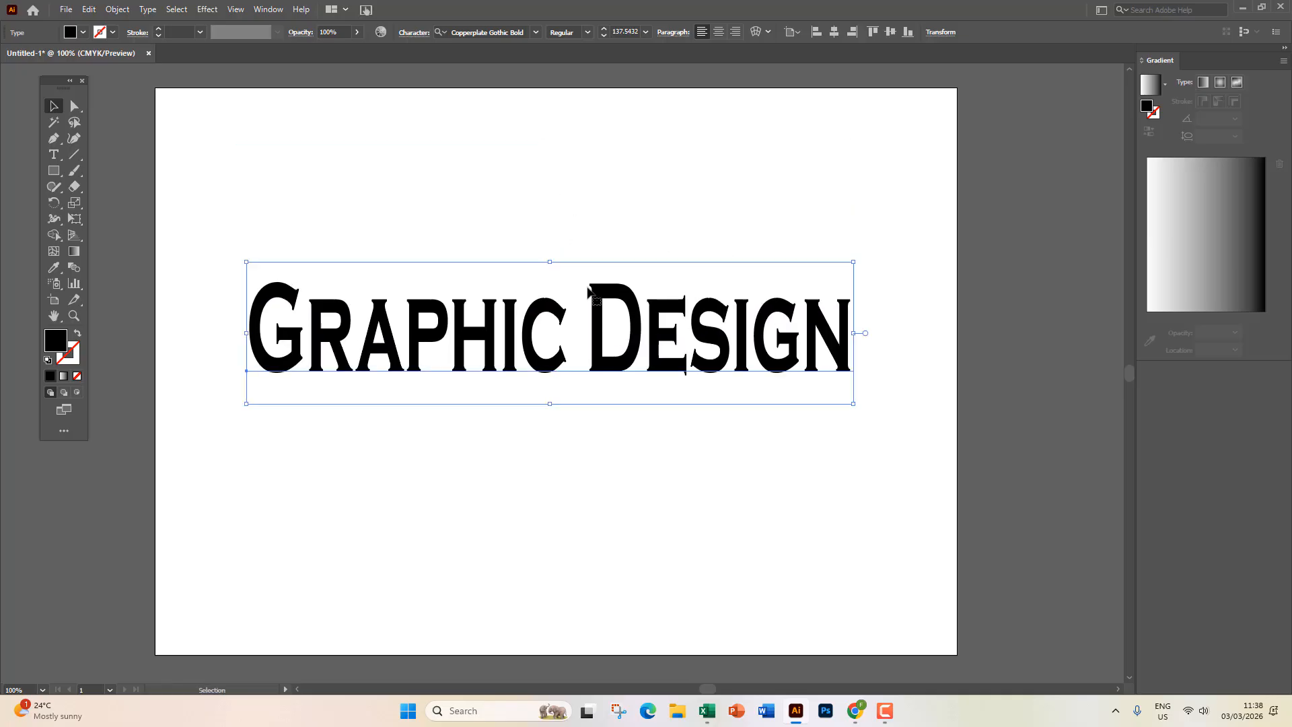
{"action": "left_click", "coordinate": [408, 35]}
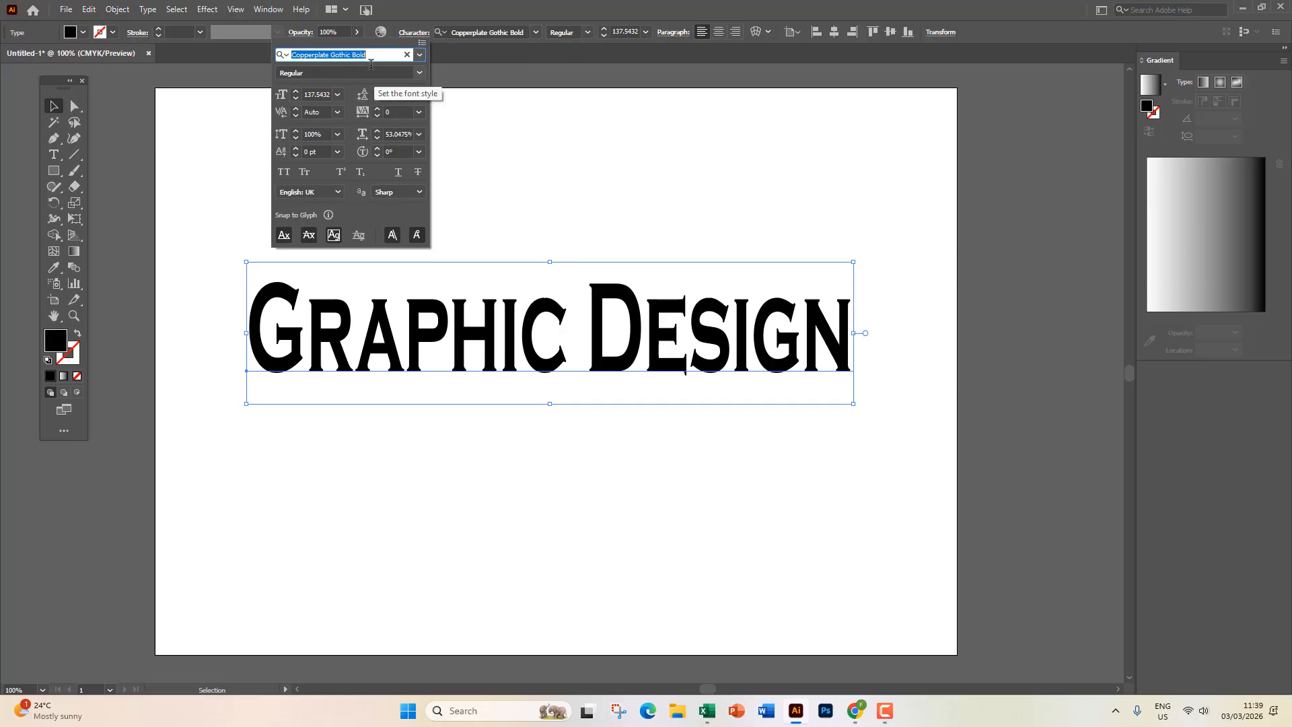
Nudge the headline slightly up-left, then bring up the Window menu's panel list.
{"action": "left_click", "coordinate": [516, 128]}
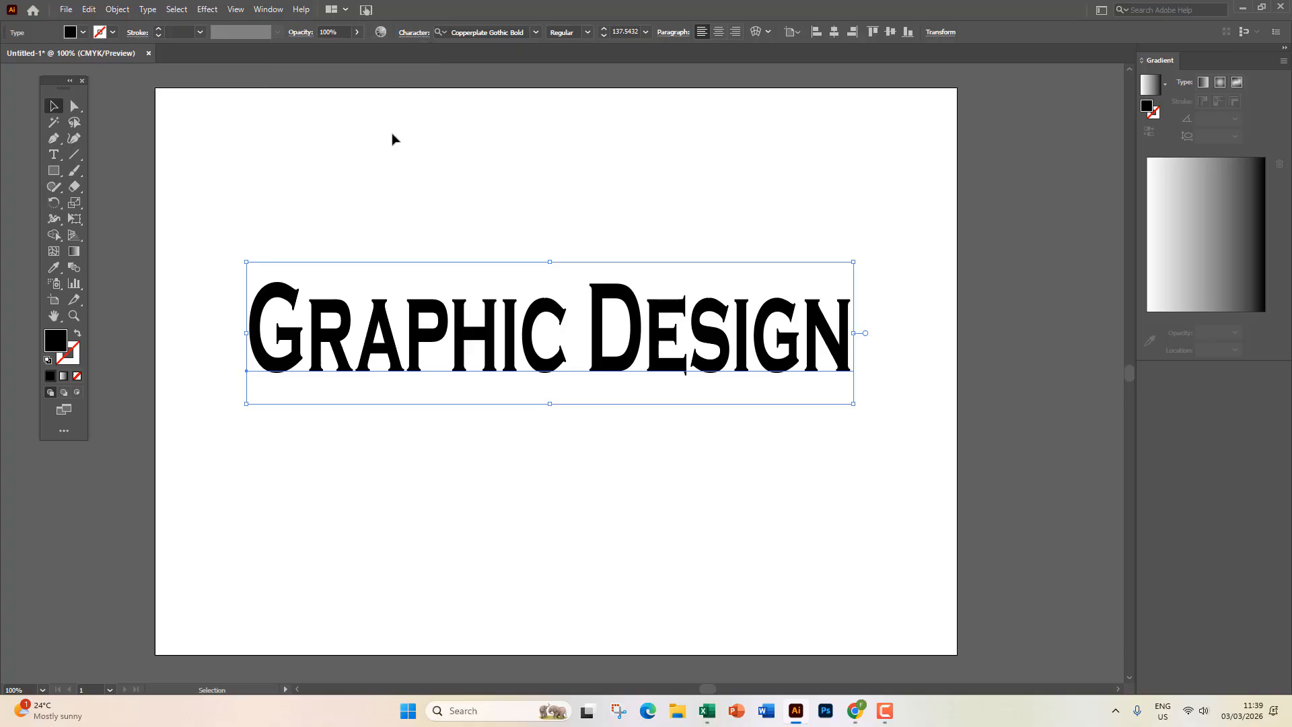
{"action": "left_click_drag", "start_coordinate": [382, 325], "coordinate": [369, 312]}
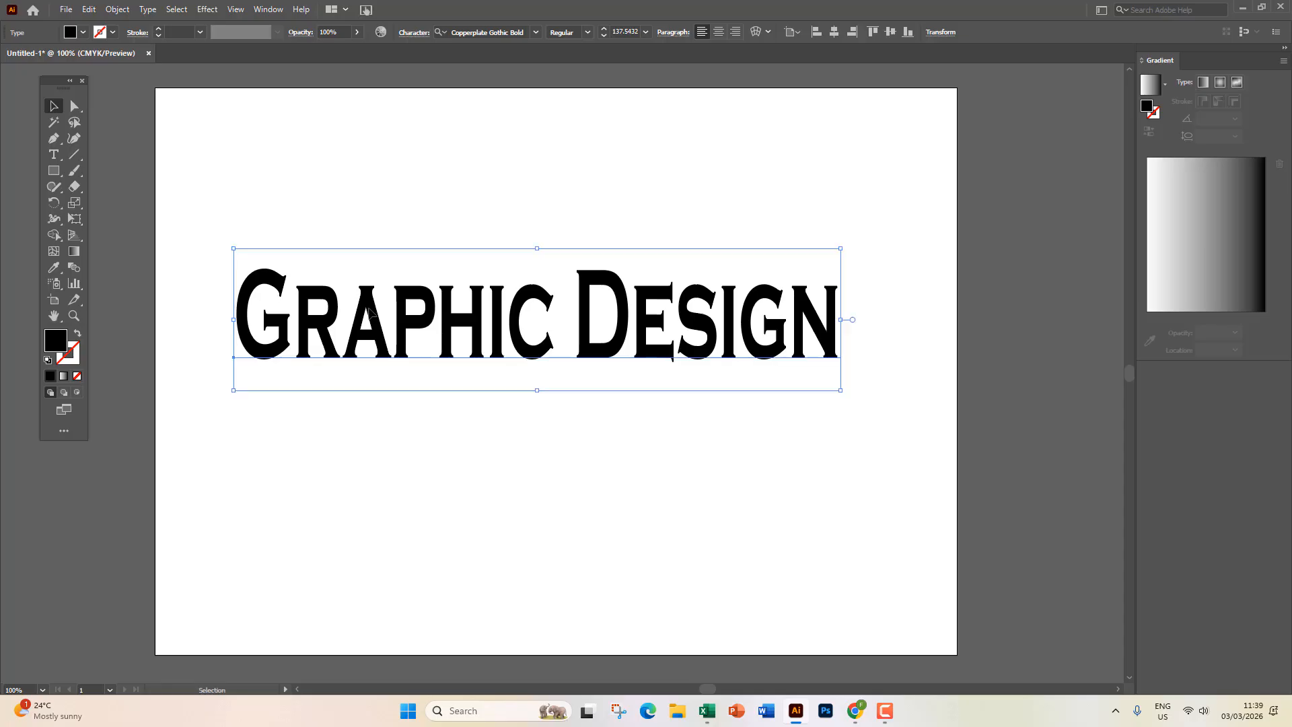
{"action": "left_click", "coordinate": [414, 34]}
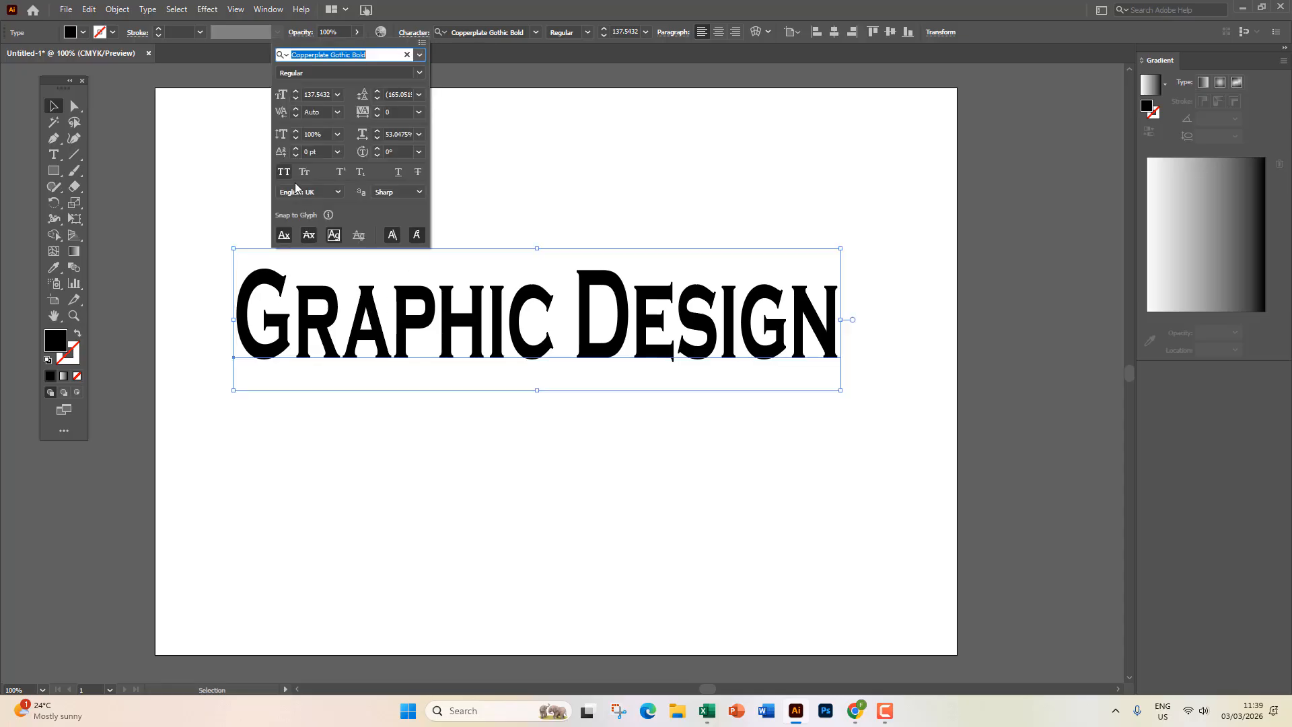
{"action": "left_click", "coordinate": [260, 6]}
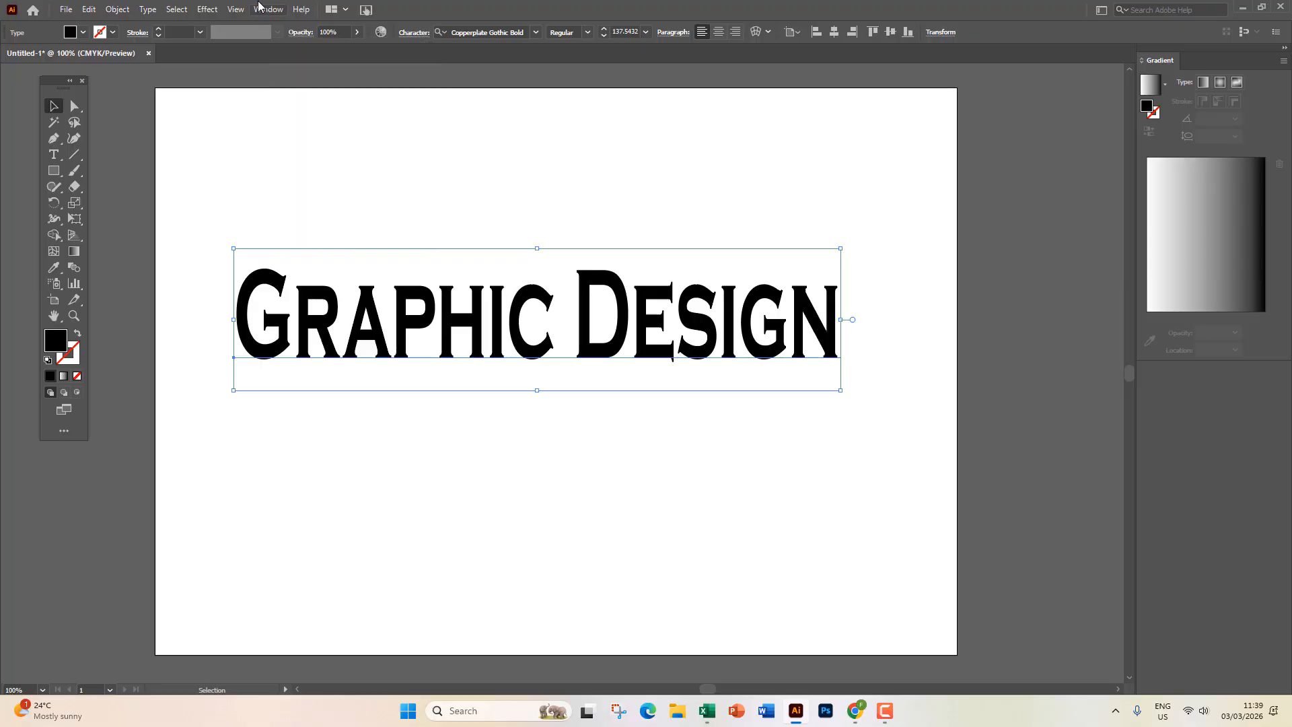
{"action": "left_click", "coordinate": [259, 8]}
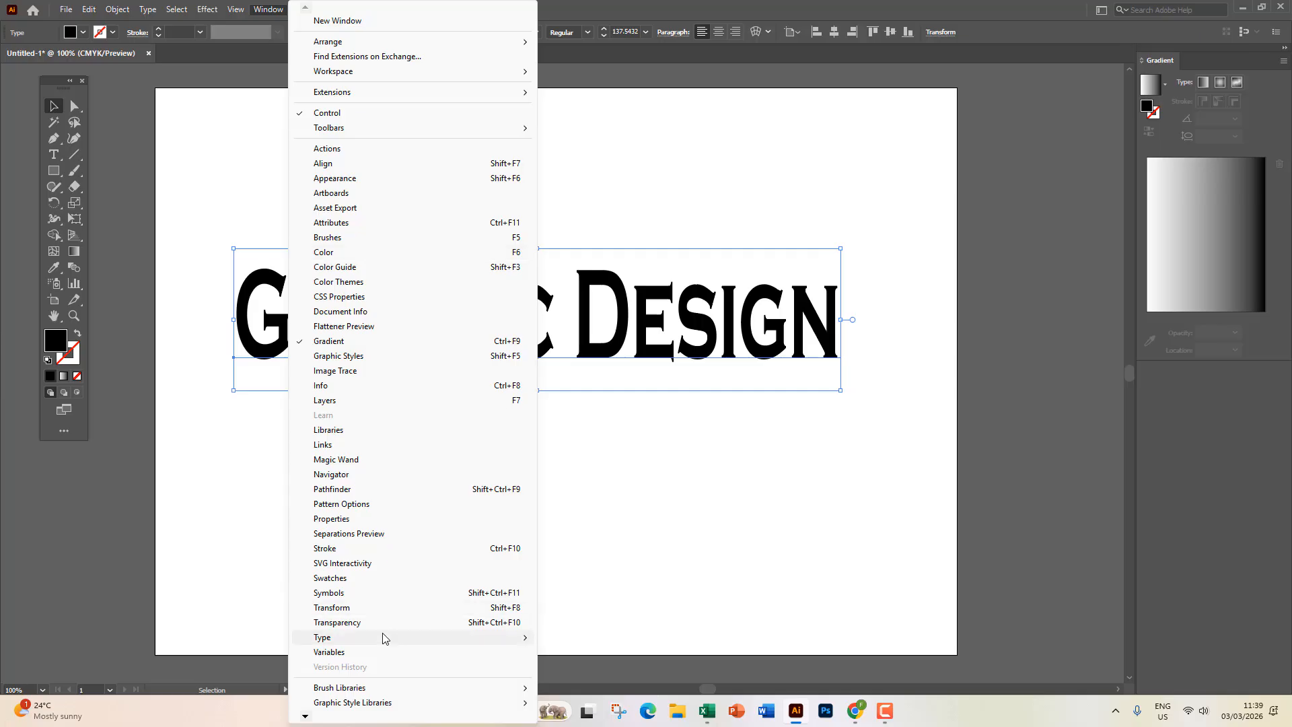
Show the Character panel via Window > Type > Character and move it to the top right.
{"action": "mouse_move", "coordinate": [321, 643]}
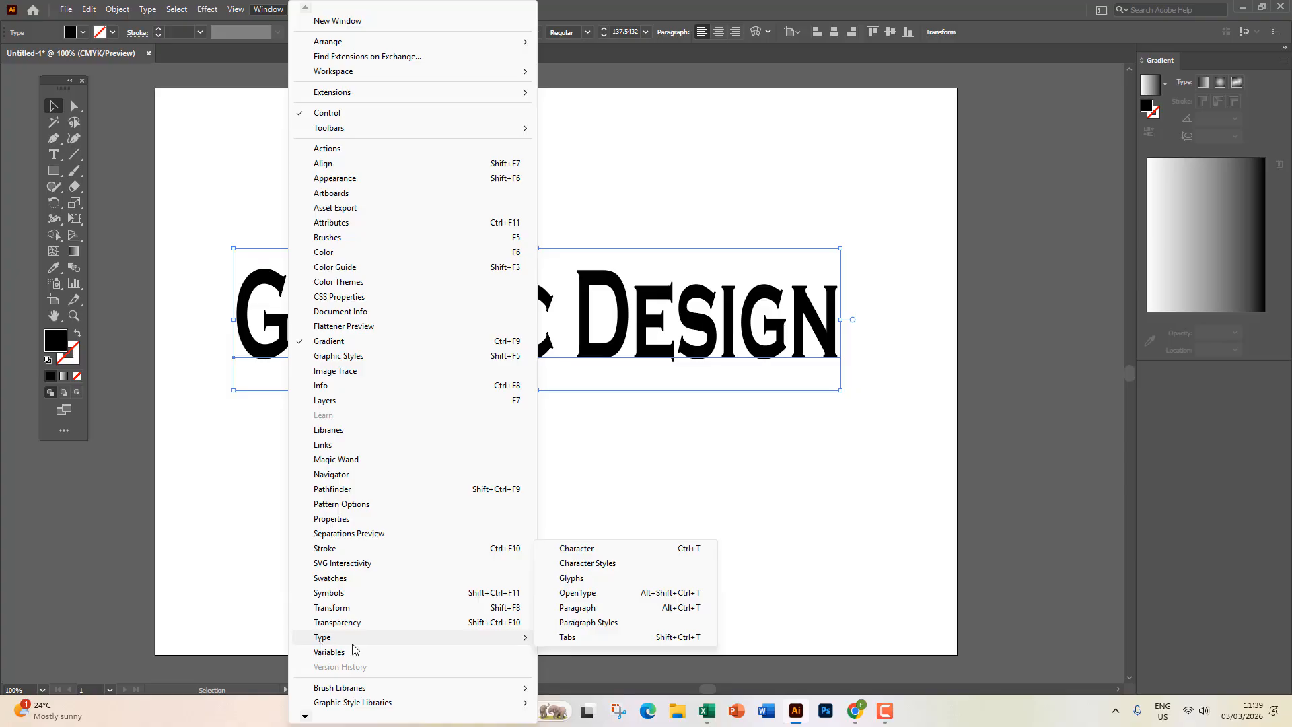
{"action": "left_click", "coordinate": [640, 551]}
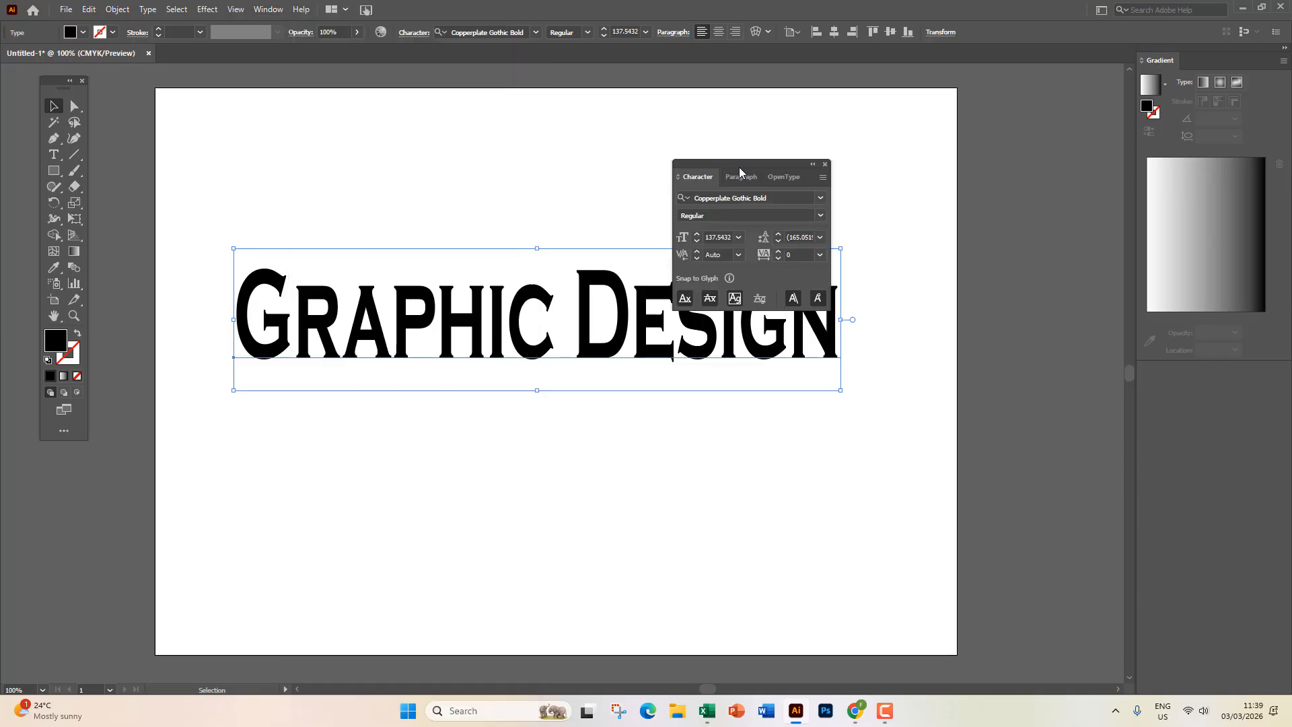
{"action": "left_click_drag", "start_coordinate": [740, 169], "coordinate": [760, 111]}
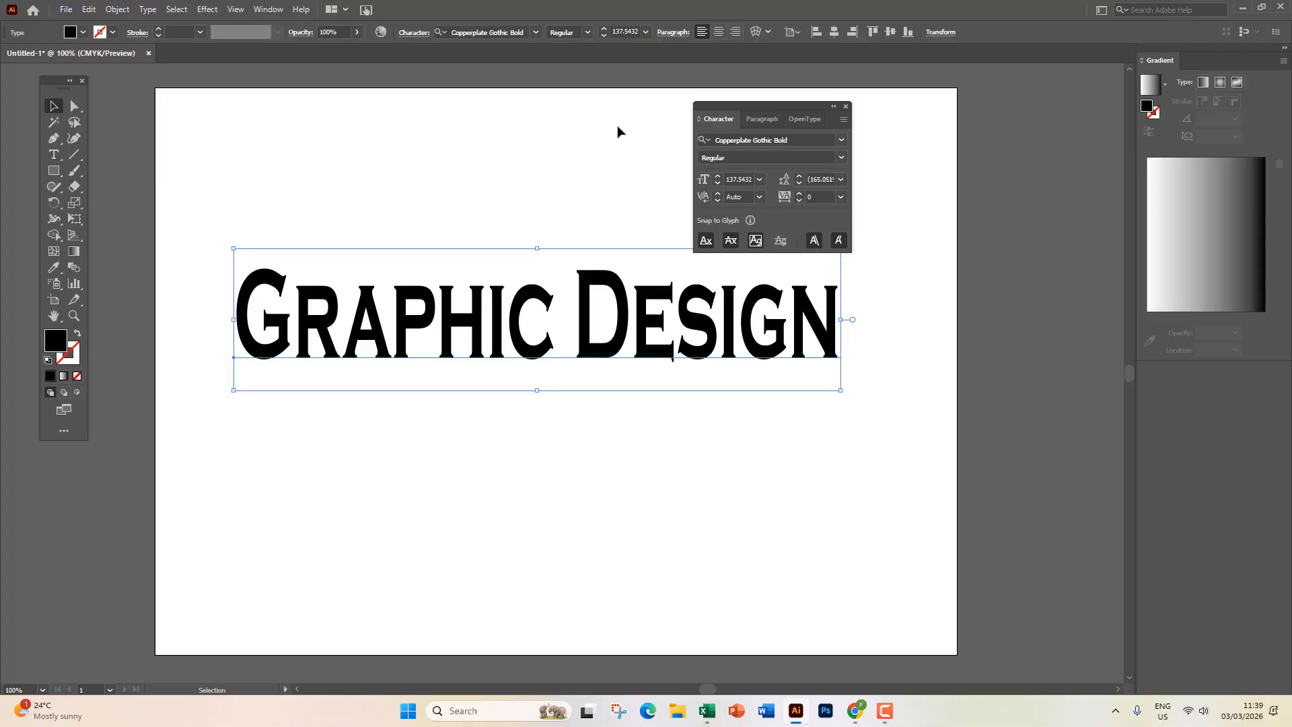
{"action": "left_click_drag", "start_coordinate": [772, 125], "coordinate": [777, 101]}
Check the panel's Copperplate Gothic Bold Regular font settings and step up the font size.
{"action": "left_click", "coordinate": [847, 115]}
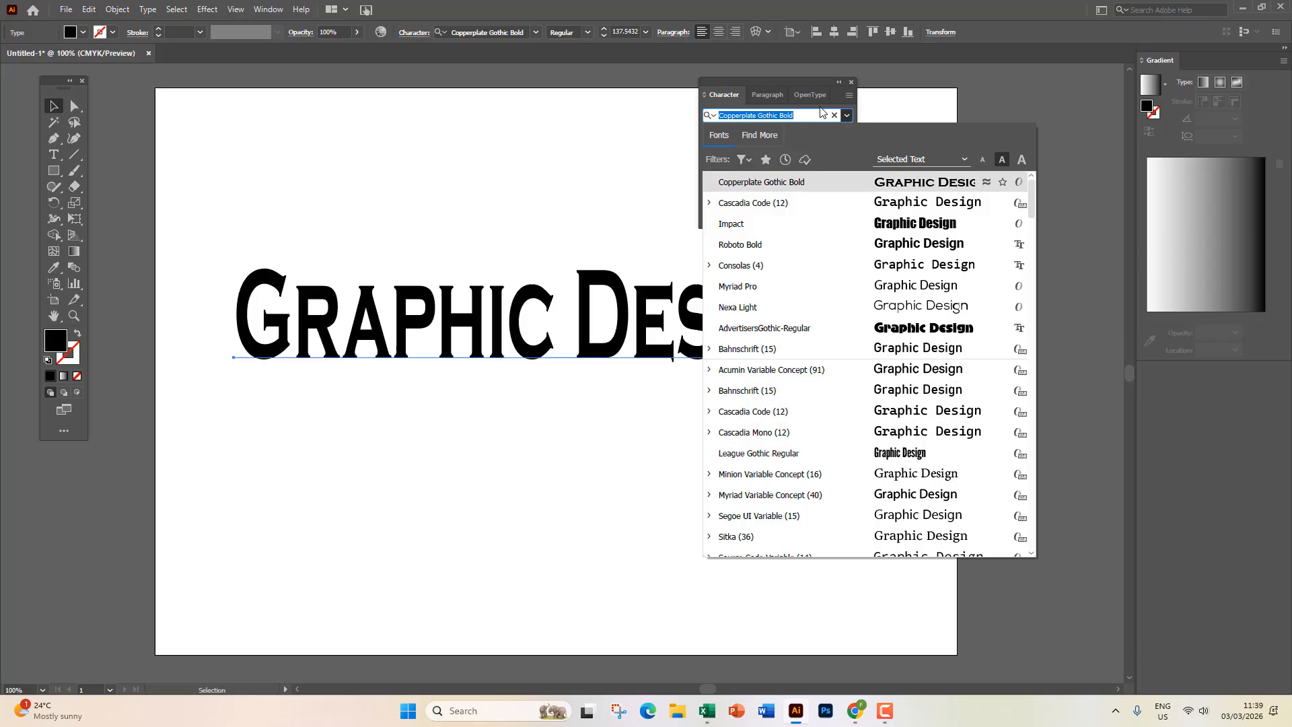
{"action": "left_click", "coordinate": [804, 79]}
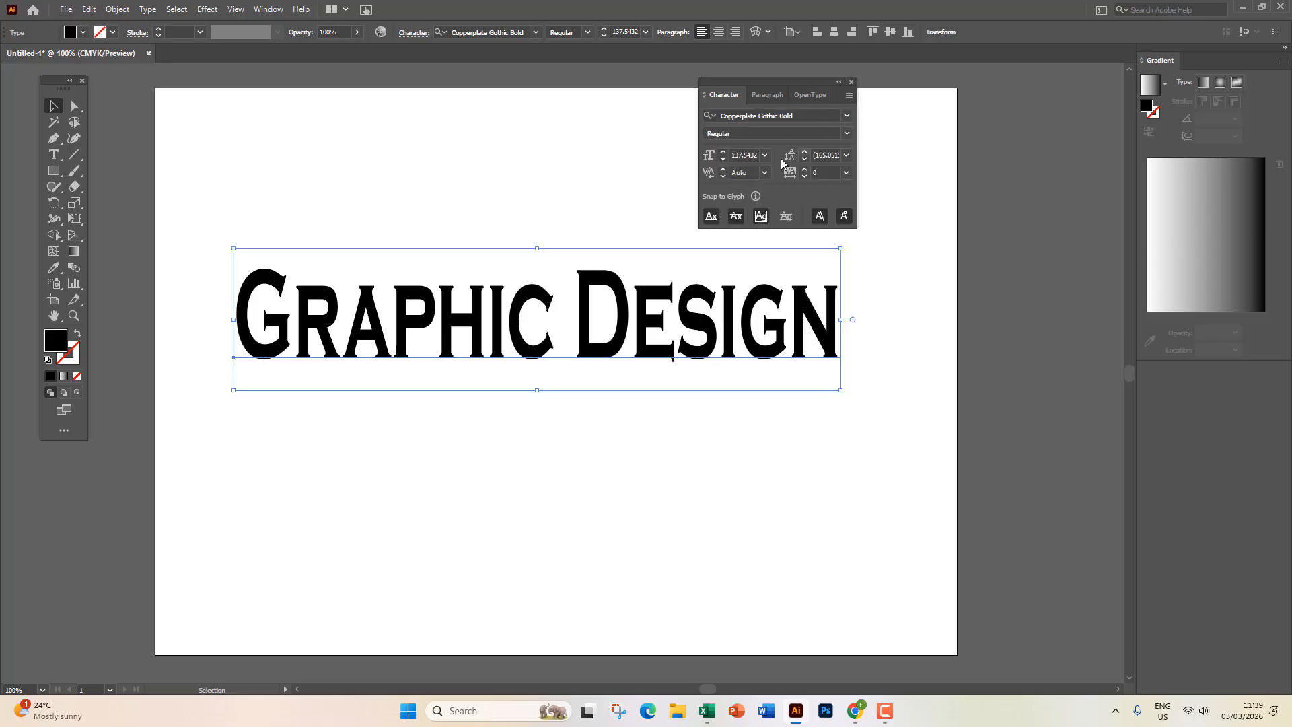
{"action": "left_click", "coordinate": [846, 133]}
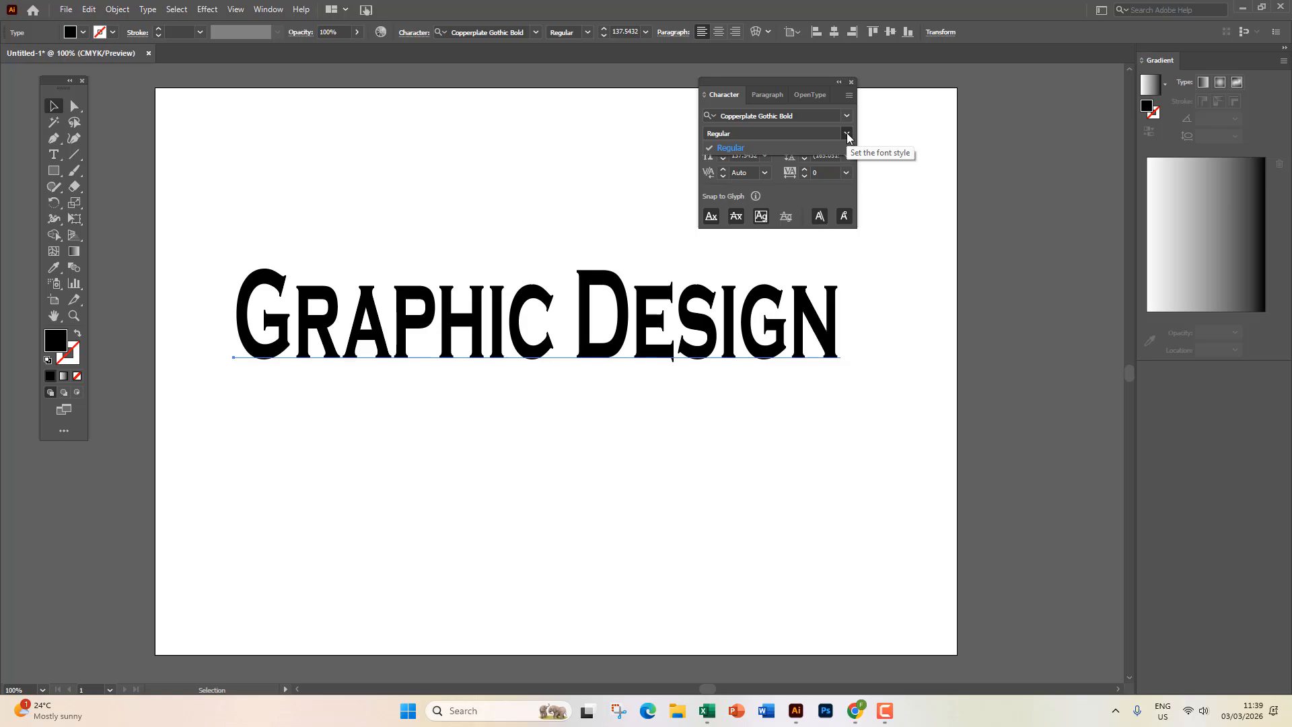
{"action": "left_click", "coordinate": [848, 135]}
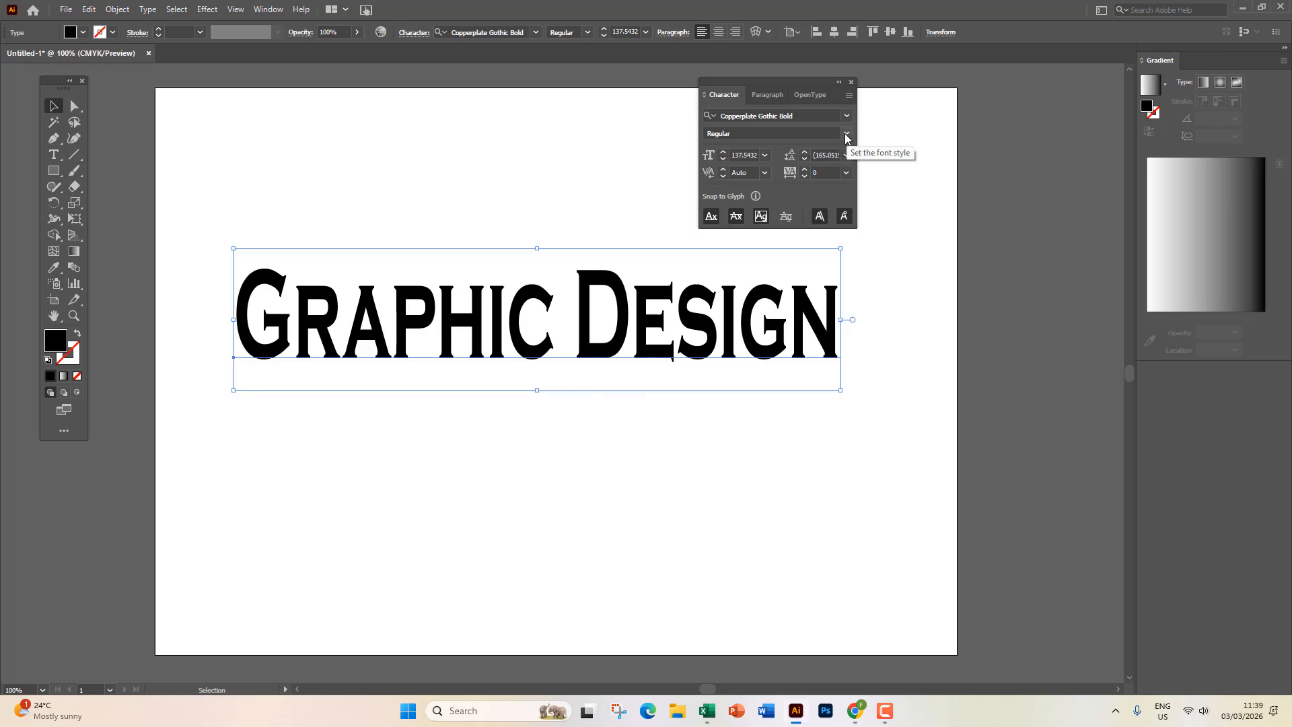
{"action": "left_click_drag", "start_coordinate": [723, 157], "coordinate": [723, 162]}
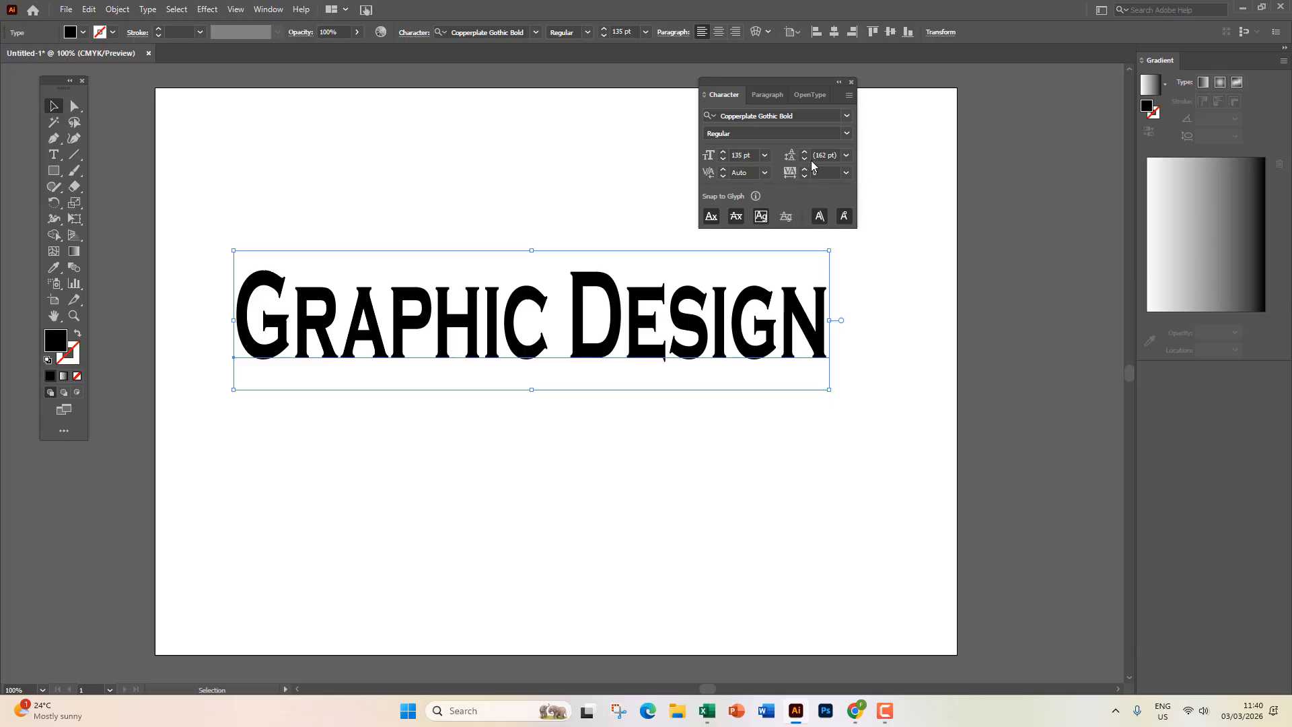
Break the headline so 'Design' sits on its own line below 'Graphic'.
{"action": "double_click", "coordinate": [572, 306]}
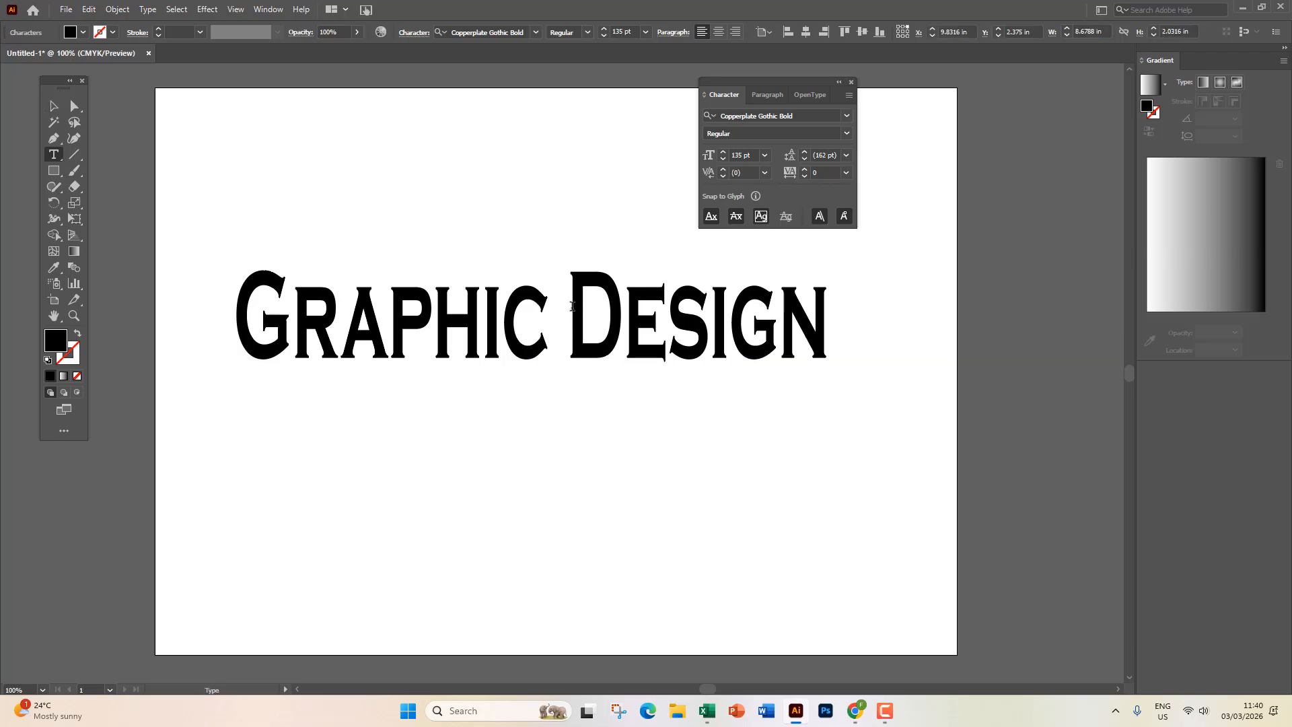
{"action": "key", "text": "Return"}
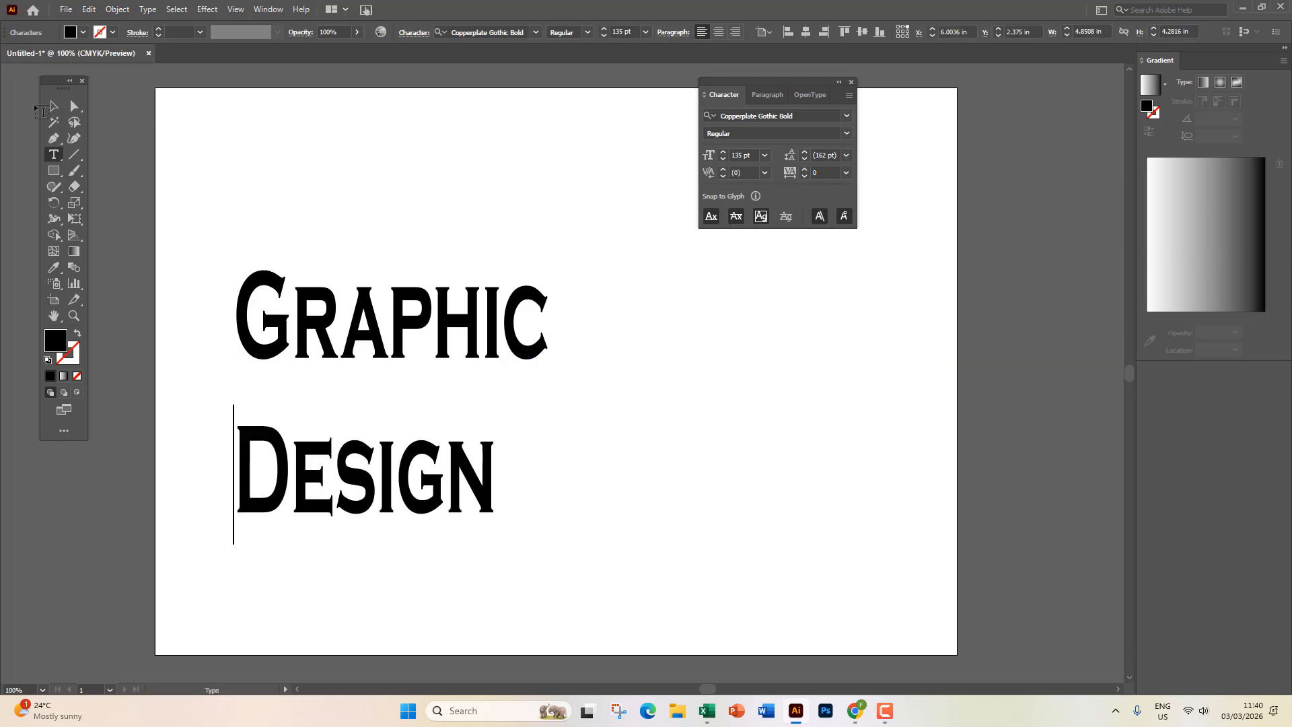
Tighten the Graphic Design leading to 121 pt and begin widening the letter tracking.
{"action": "left_click", "coordinate": [53, 107]}
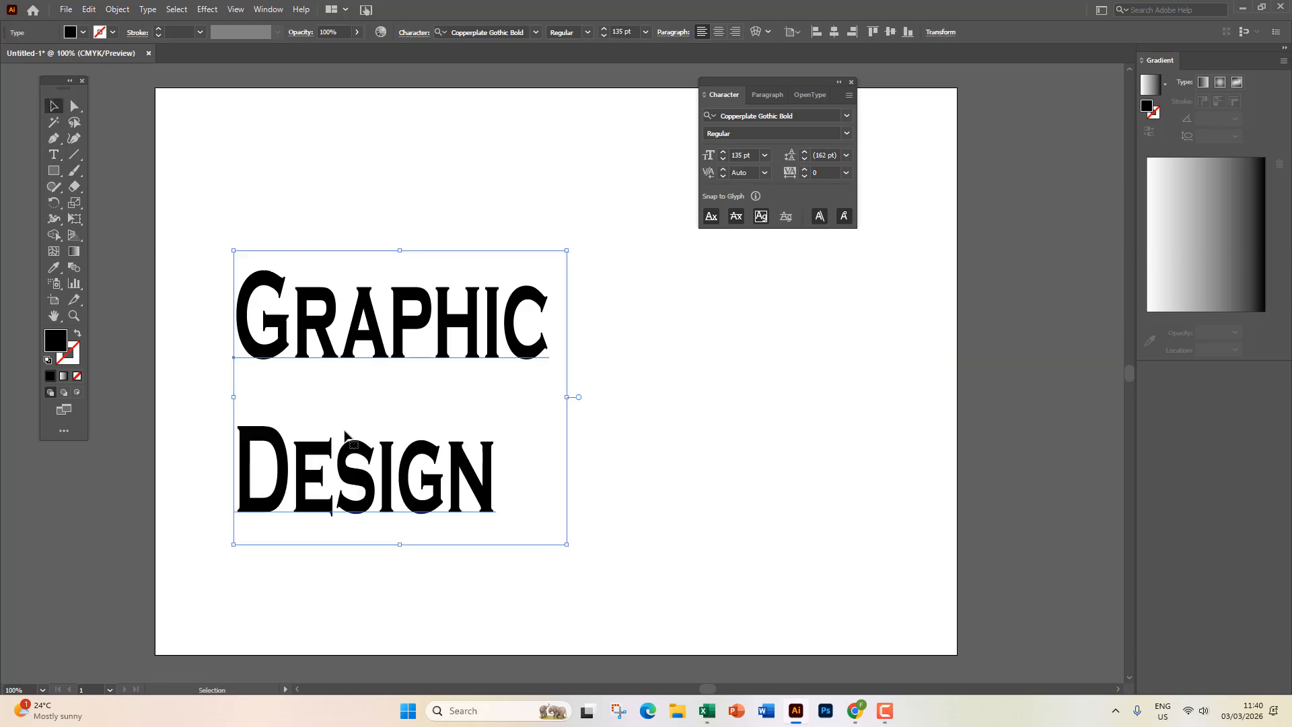
{"action": "left_click", "coordinate": [847, 156]}
{"action": "left_click", "coordinate": [805, 157]}
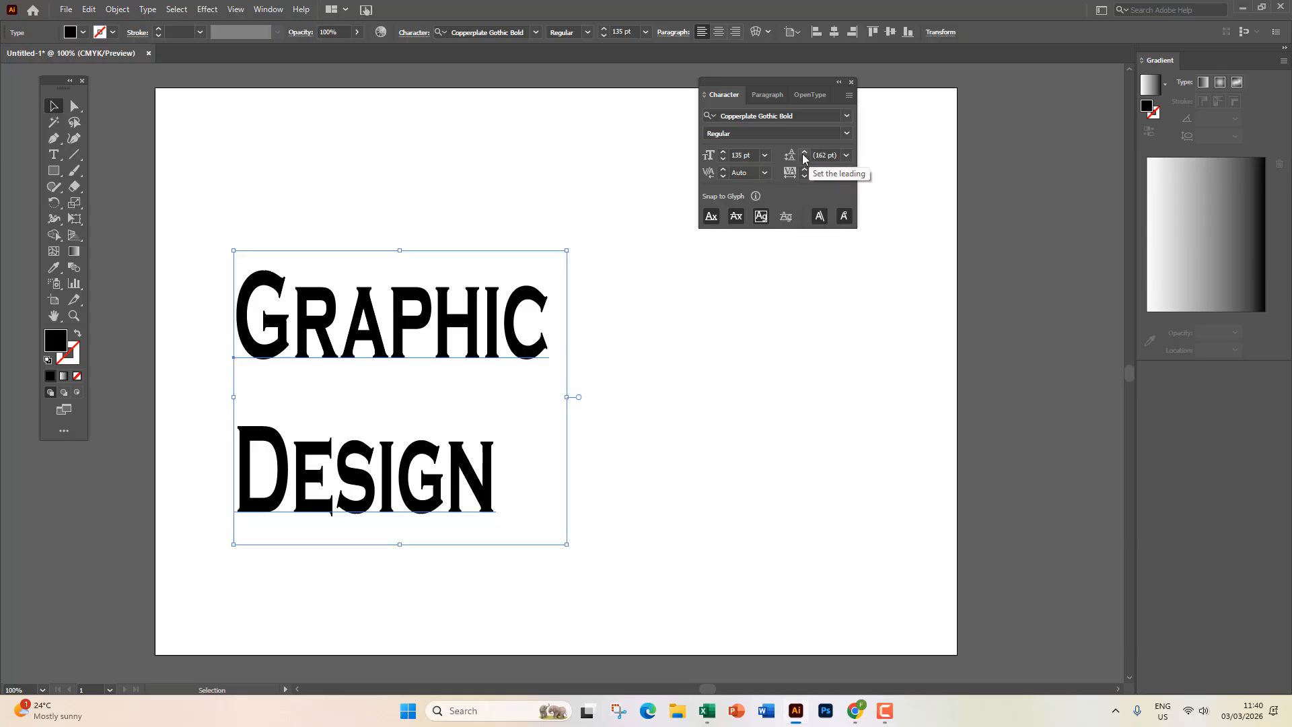
{"action": "left_click", "coordinate": [804, 156]}
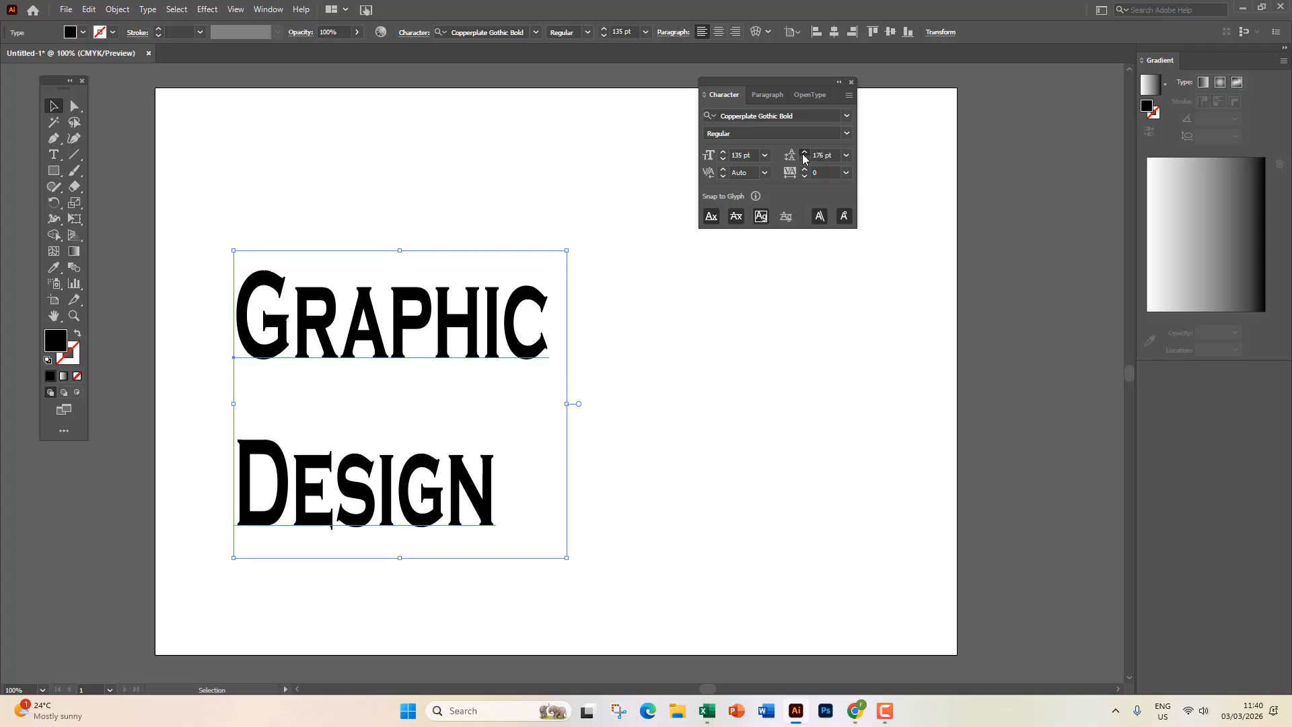
{"action": "left_click", "coordinate": [805, 162]}
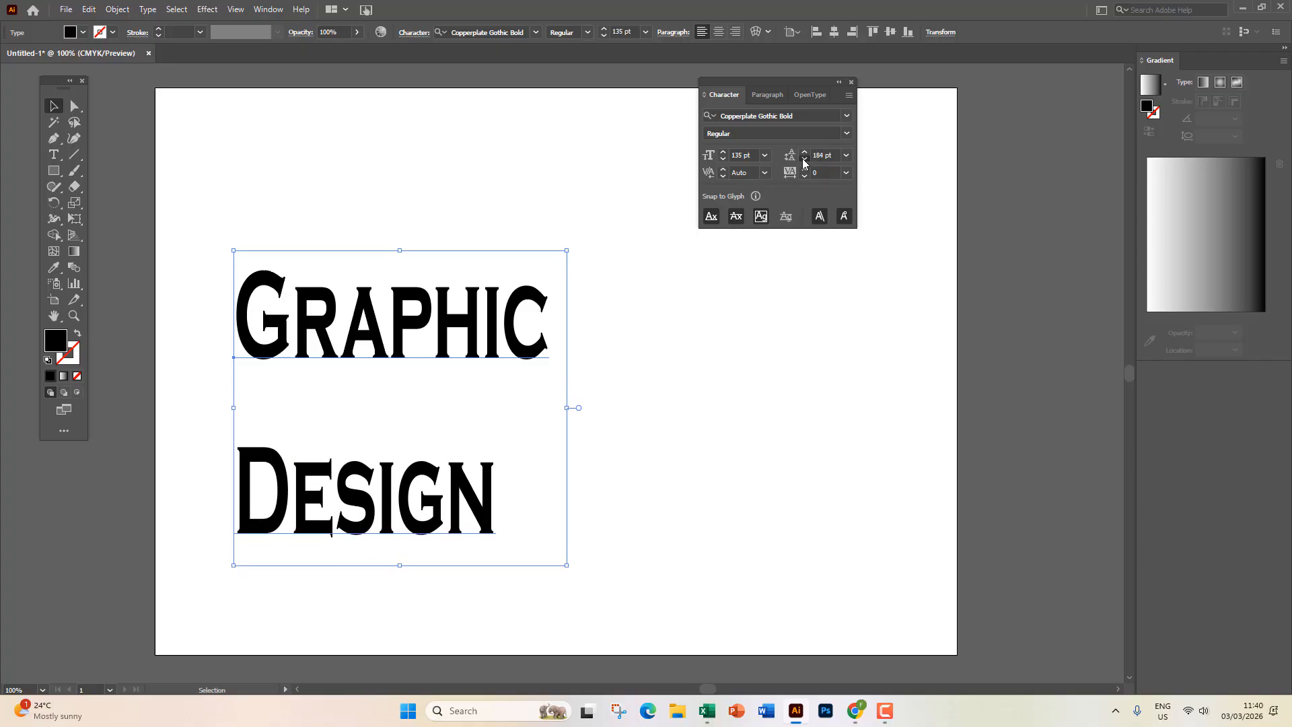
{"action": "left_click", "coordinate": [805, 163]}
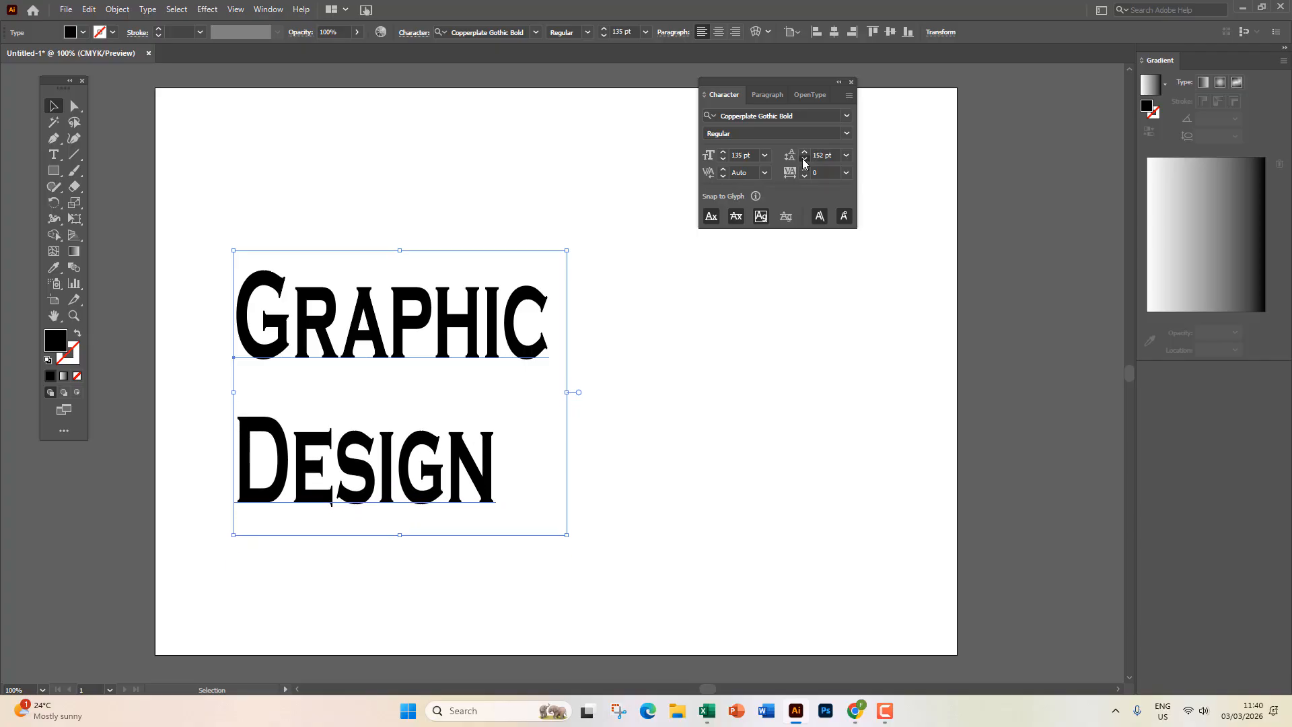
{"action": "left_click", "coordinate": [805, 163]}
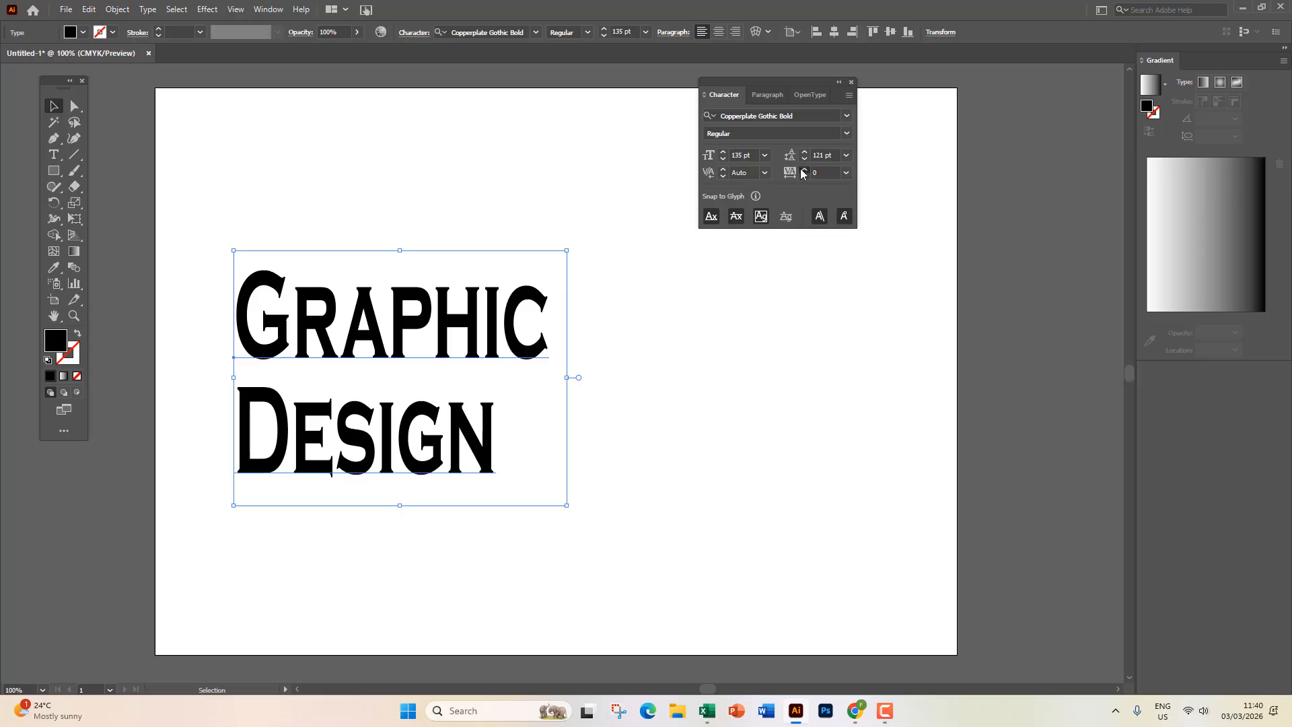
{"action": "left_click_drag", "start_coordinate": [803, 170], "coordinate": [803, 173]}
Try a tracking of 300 on Graphic Design, then reset tracking to 0 and deselect.
{"action": "type", "text": "300"}
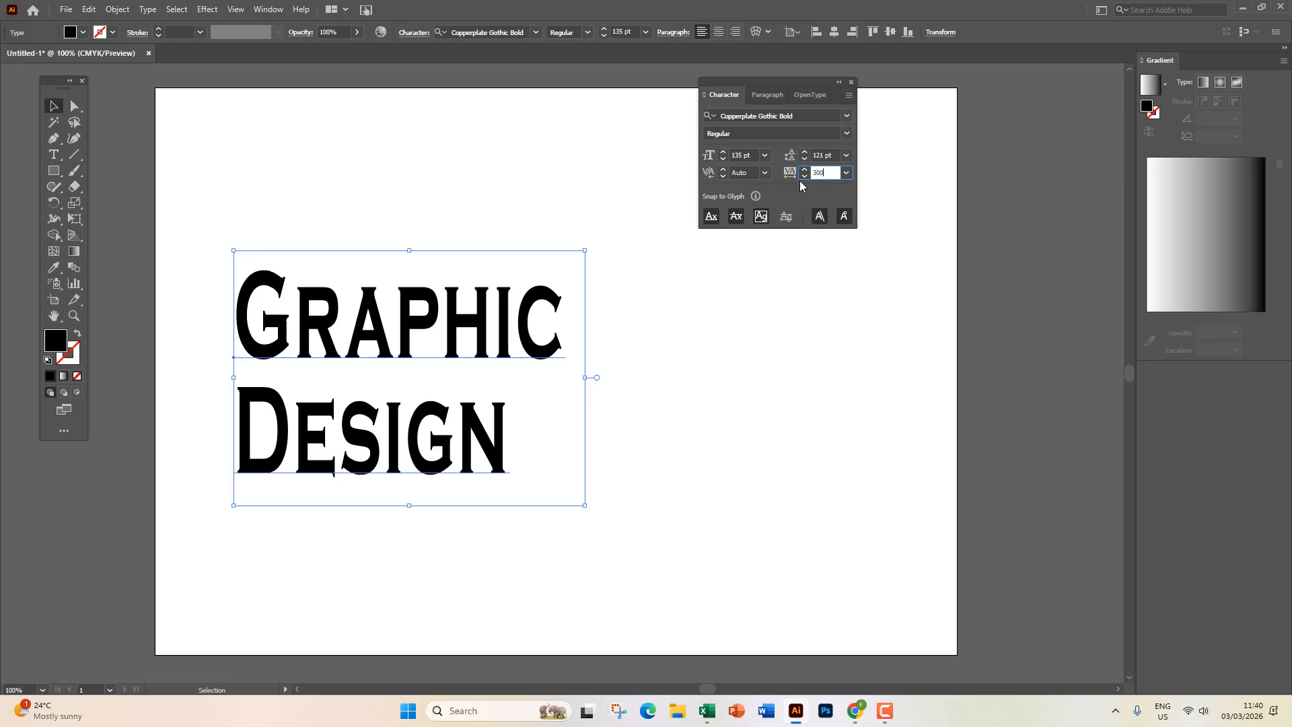
{"action": "key", "text": "Return"}
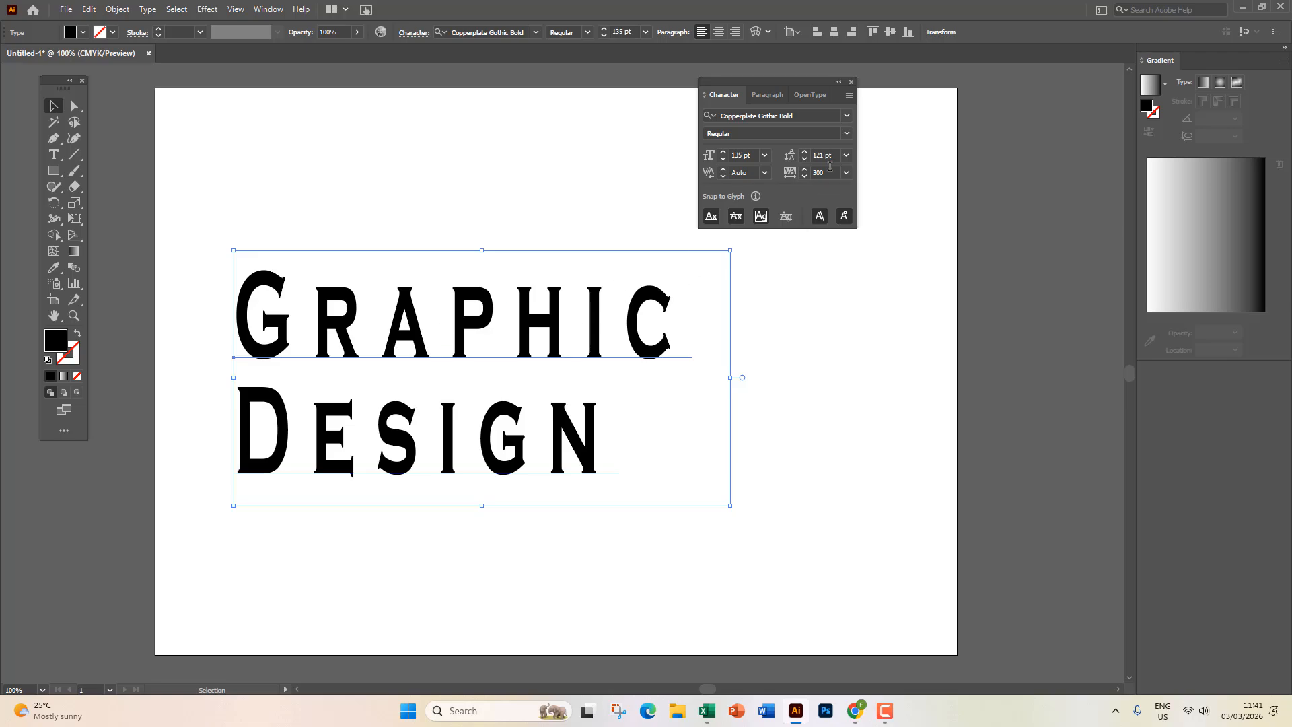
{"action": "left_click", "coordinate": [794, 175]}
{"action": "key", "text": "ctrl+a"}
{"action": "type", "text": "0"}
{"action": "key", "text": "Return"}
{"action": "left_click", "coordinate": [763, 327]}
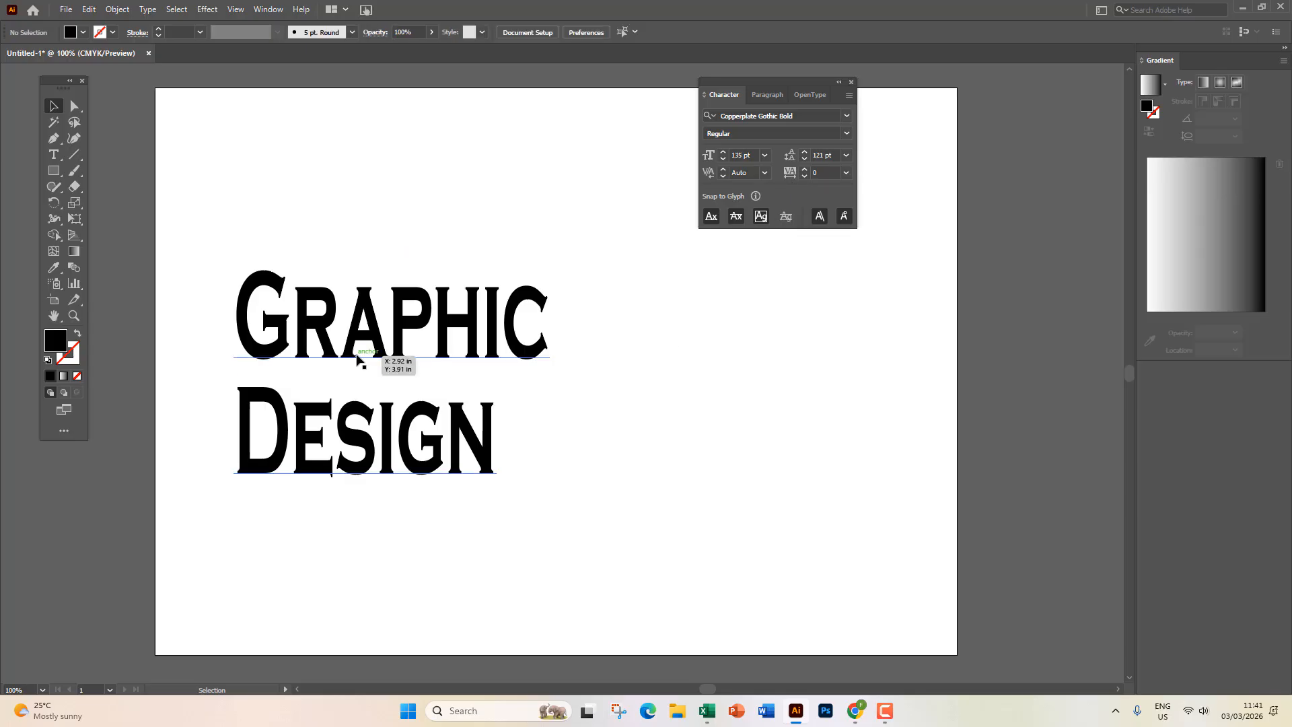
Kern the gap between A and P in GRAPHIC to 200.
{"action": "double_click", "coordinate": [392, 327]}
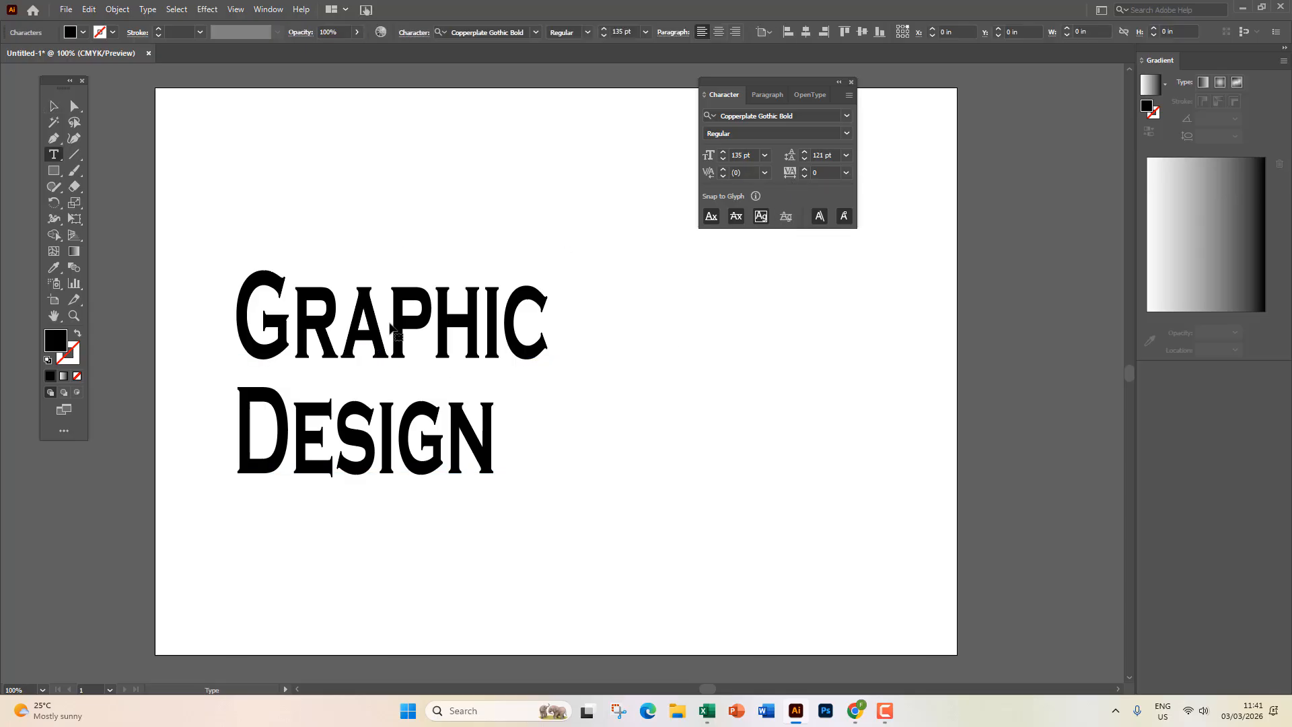
{"action": "left_click", "coordinate": [765, 175]}
{"action": "left_click", "coordinate": [791, 436]}
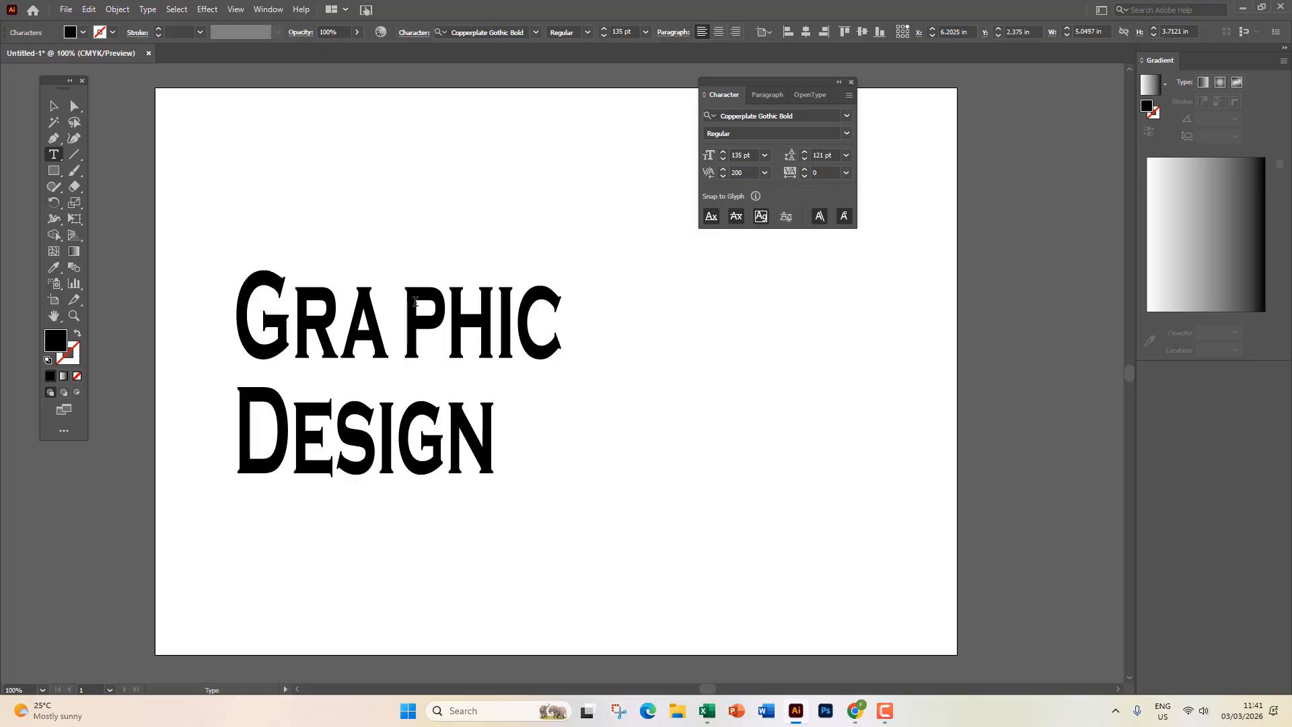
{"action": "left_click", "coordinate": [54, 106]}
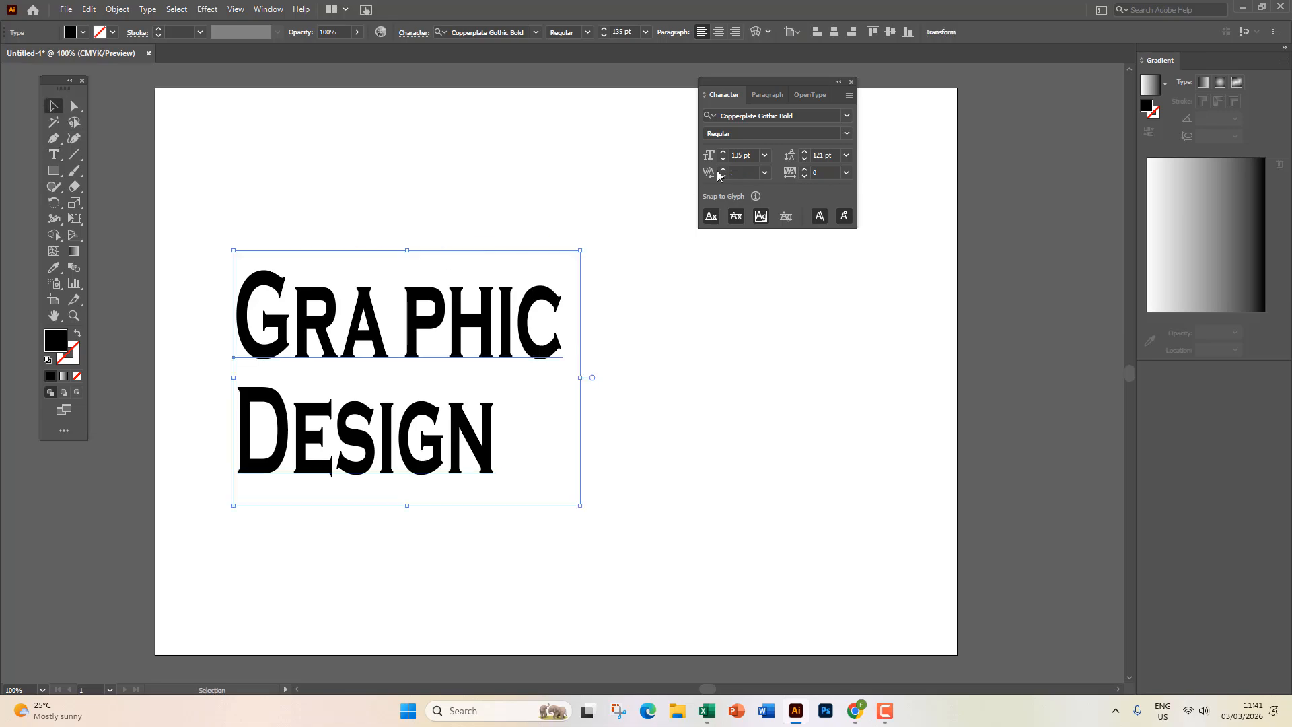
{"action": "left_click", "coordinate": [55, 142]}
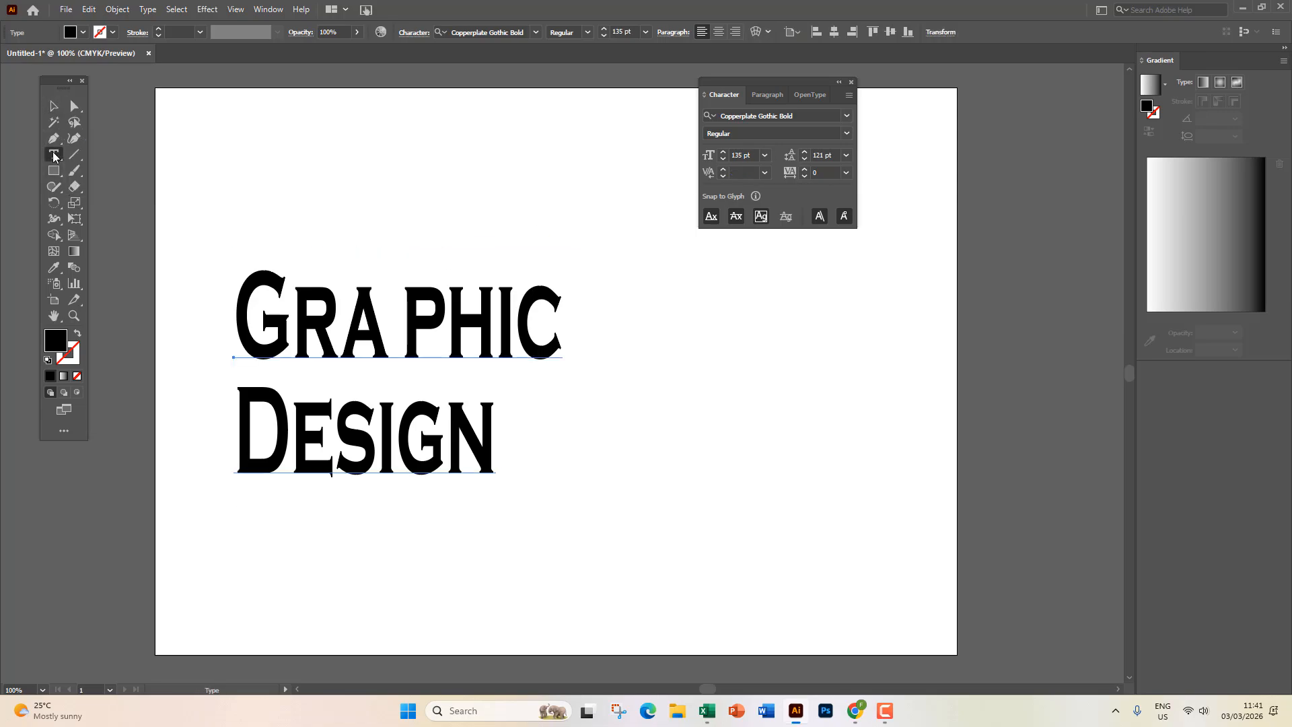
{"action": "left_click", "coordinate": [54, 154]}
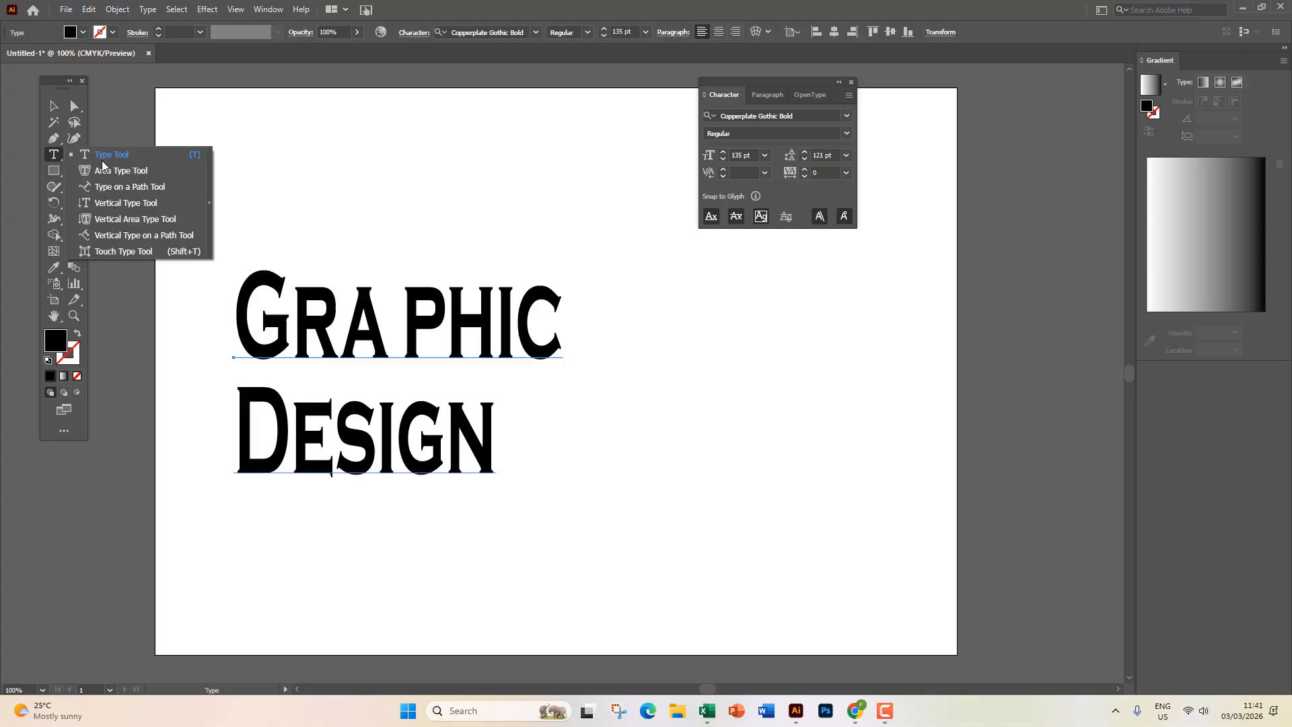
Draw and delete a trial Lorem Ipsum text frame, then shrink Graphic Design to about 33 pt at upper left.
{"action": "left_click", "coordinate": [138, 156]}
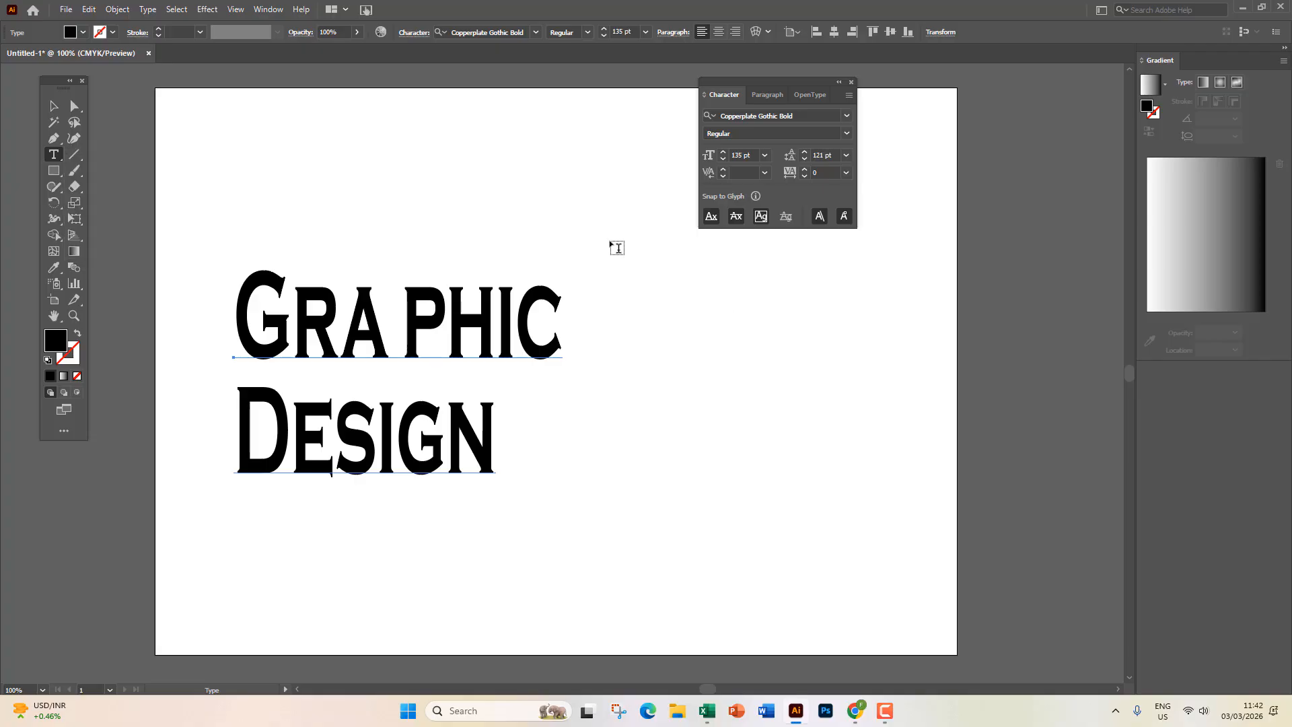
{"action": "left_click_drag", "start_coordinate": [611, 243], "coordinate": [1115, 549]}
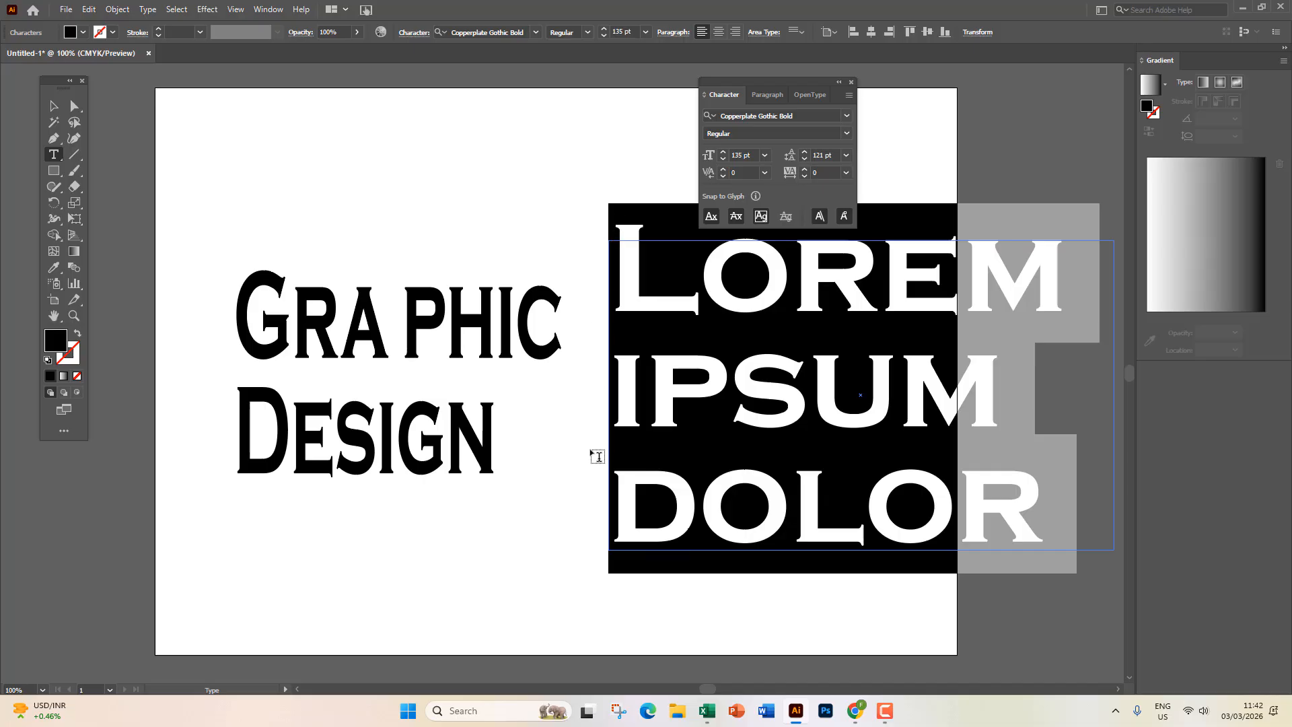
{"action": "left_click", "coordinate": [53, 106]}
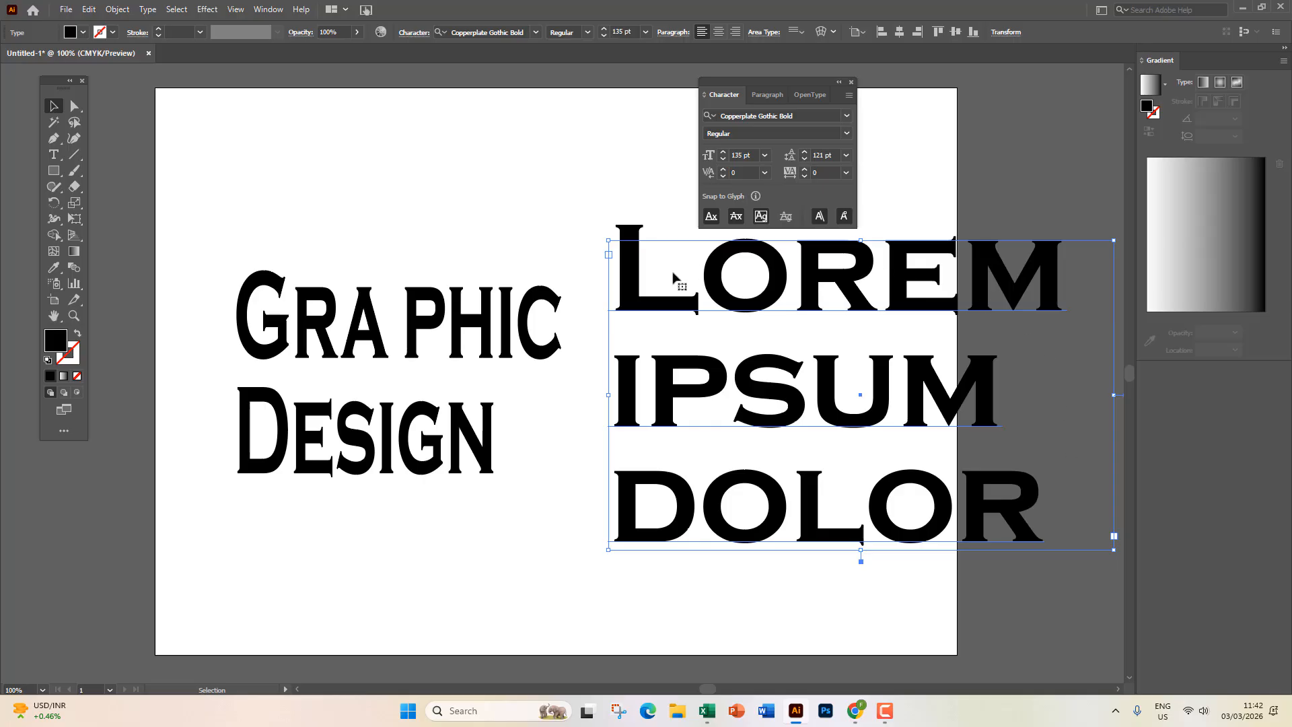
{"action": "key", "text": "Delete"}
{"action": "left_click", "coordinate": [577, 250]}
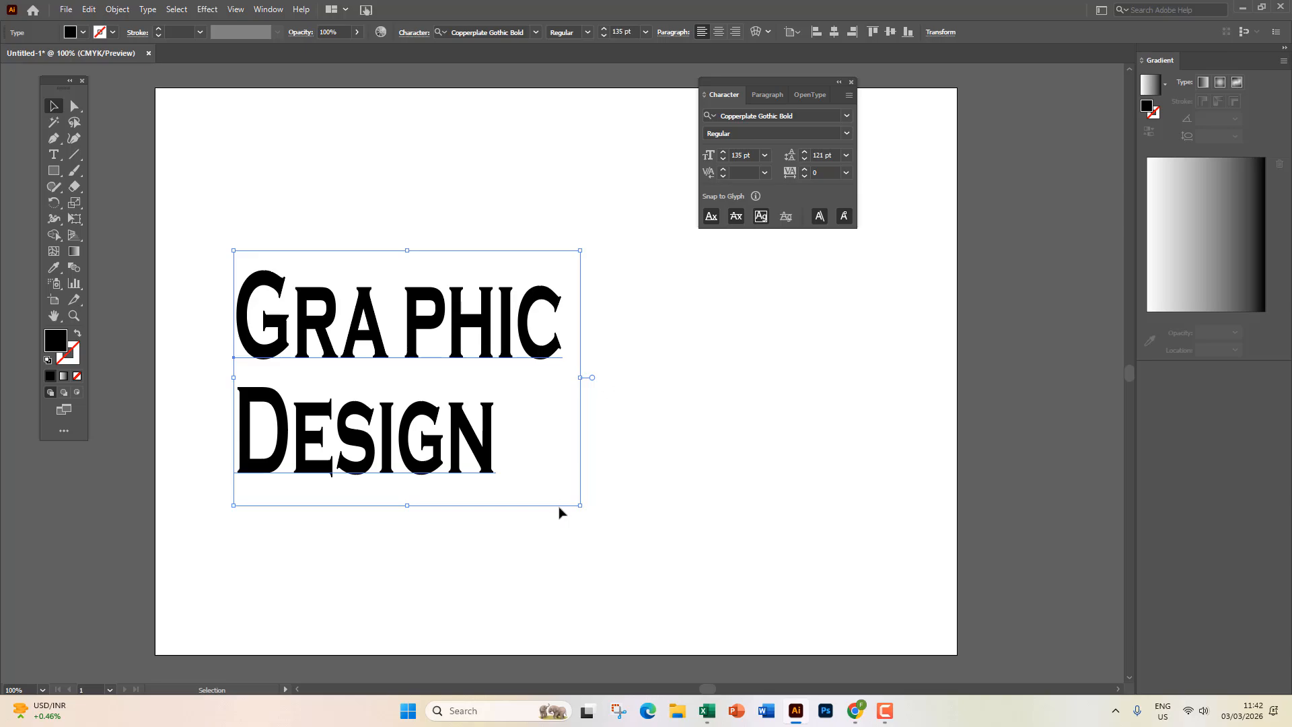
{"action": "left_click_drag", "start_coordinate": [581, 505], "coordinate": [323, 315]}
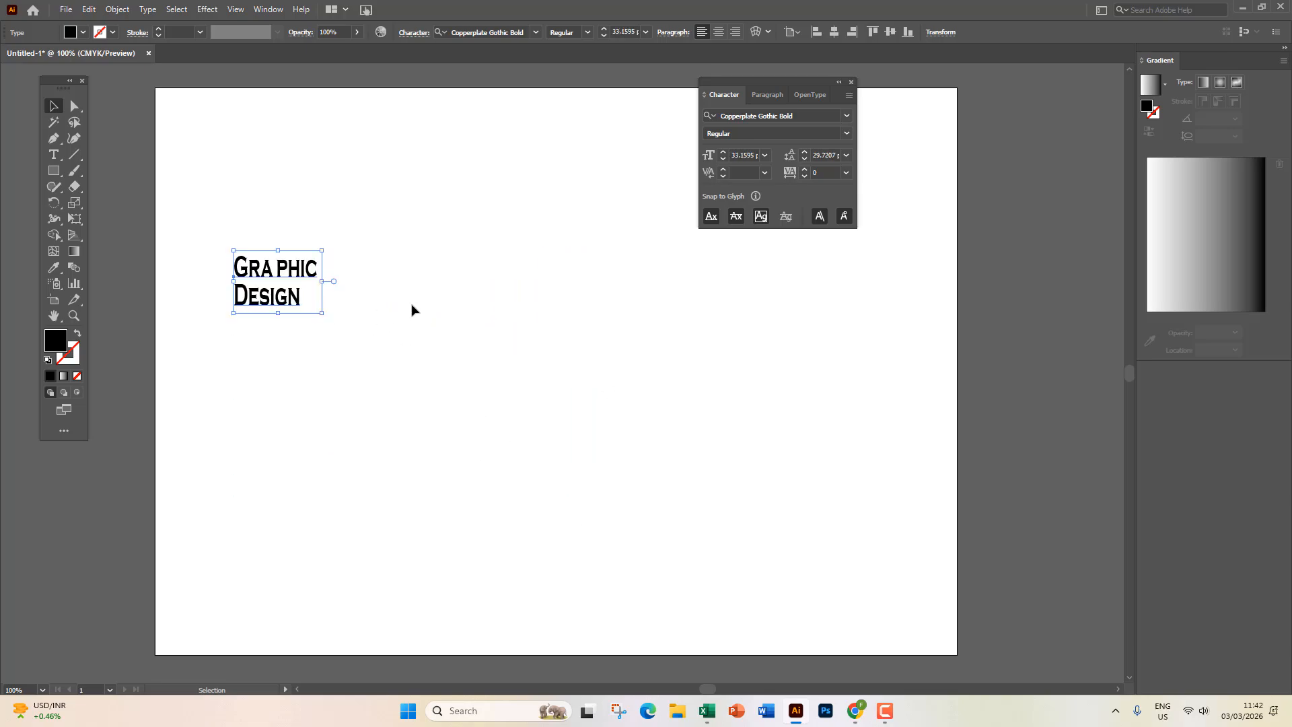
Draw a large text frame across the page and set its font size to 13 pt.
{"action": "left_click", "coordinate": [413, 309]}
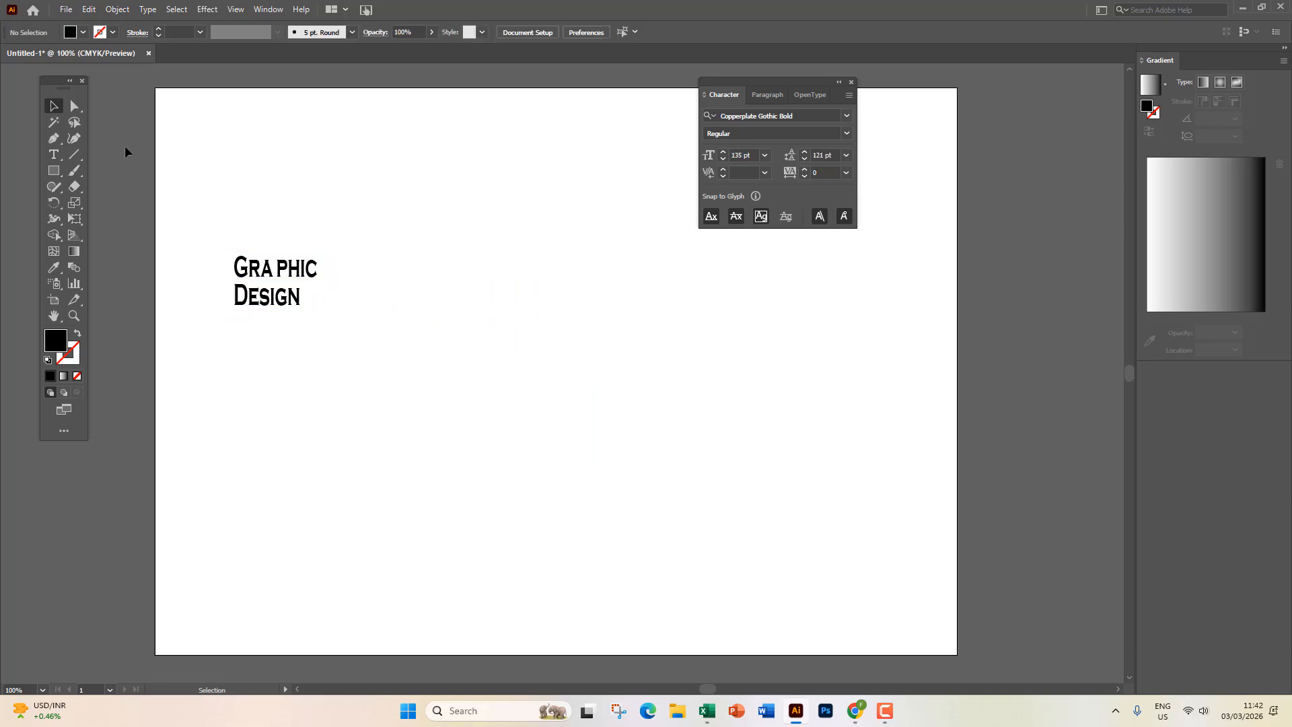
{"action": "left_click", "coordinate": [55, 147]}
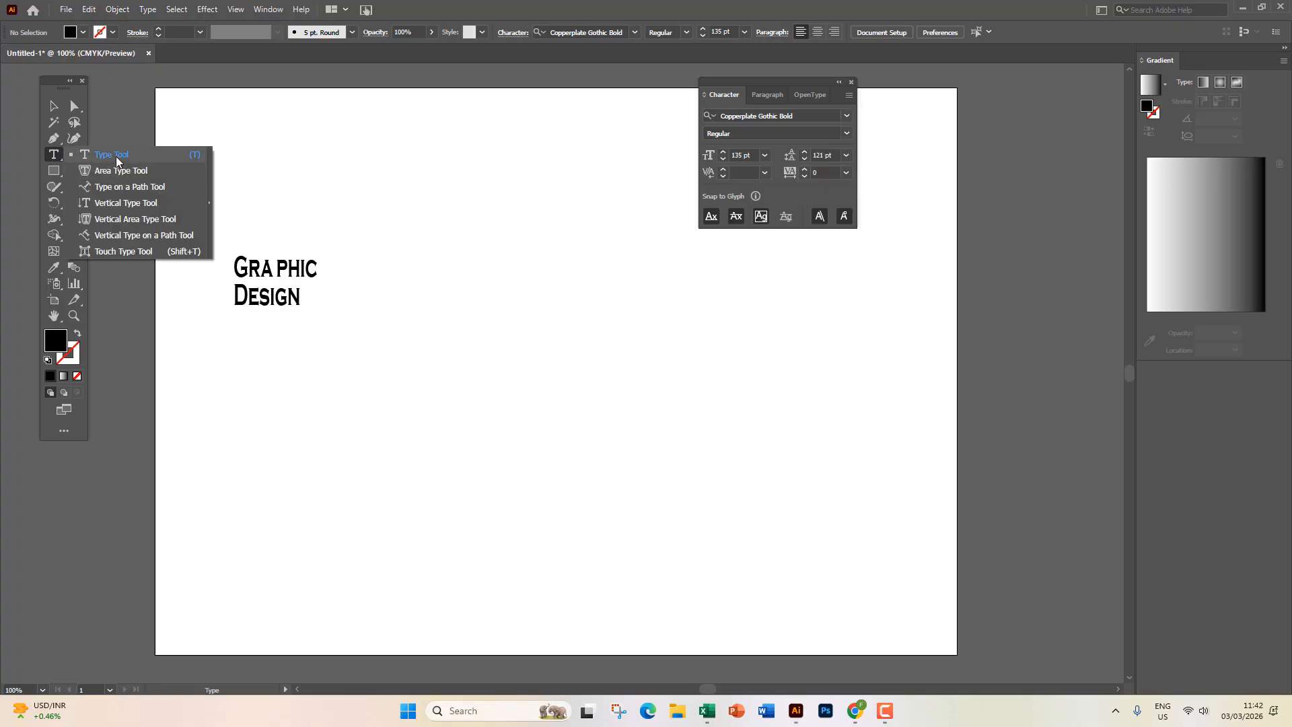
{"action": "left_click", "coordinate": [118, 157]}
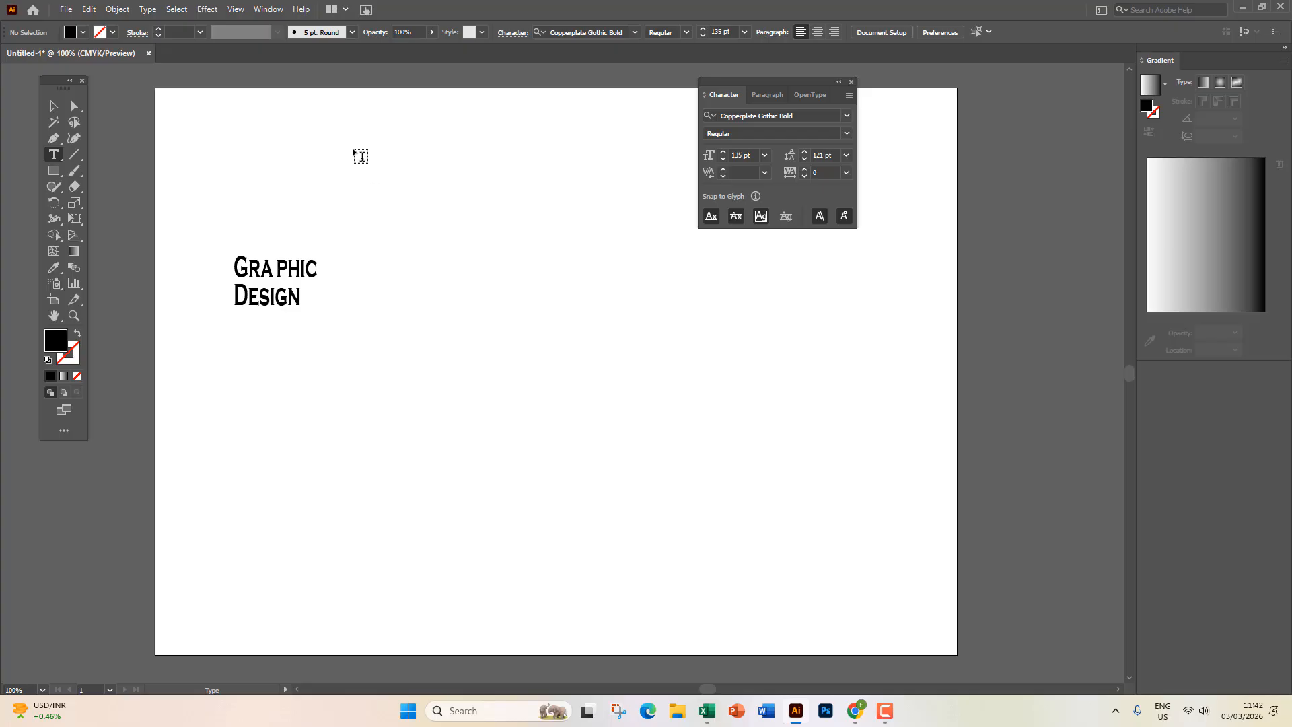
{"action": "left_click_drag", "start_coordinate": [354, 149], "coordinate": [888, 513]}
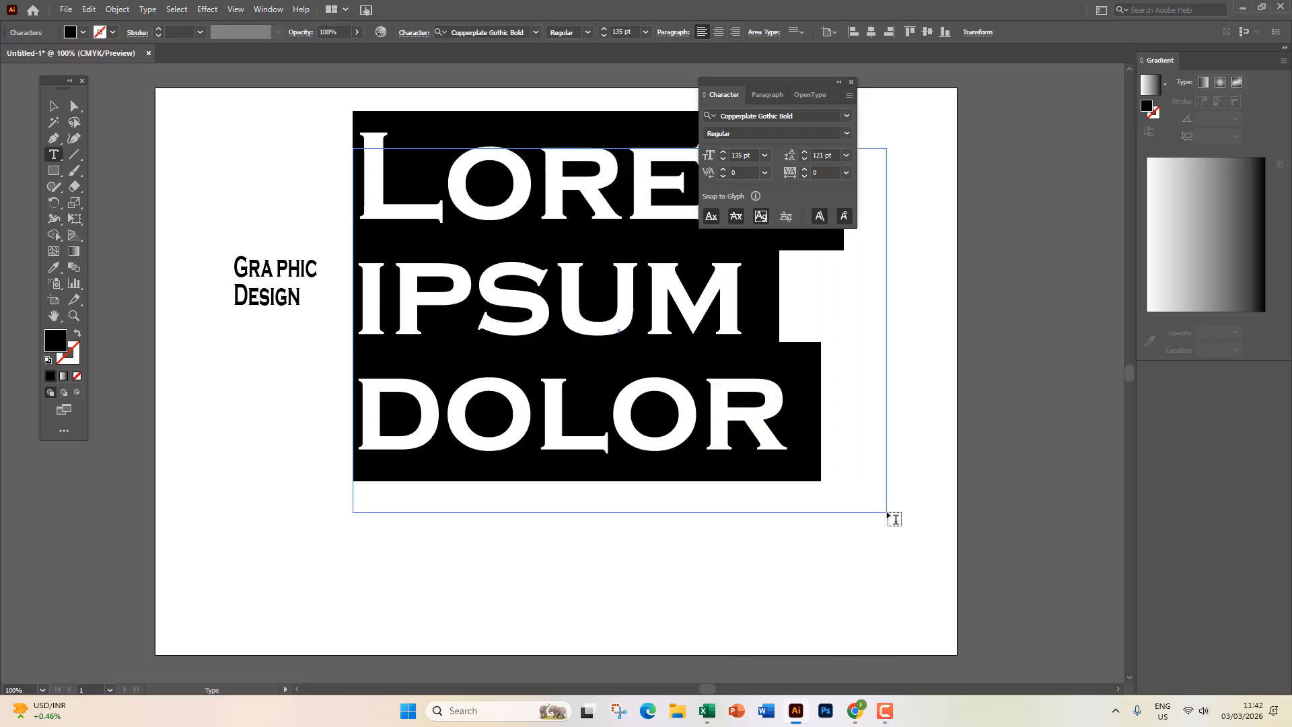
{"action": "left_click", "coordinate": [821, 156]}
{"action": "key", "text": "BackSpace"}
{"action": "key", "text": "Return"}
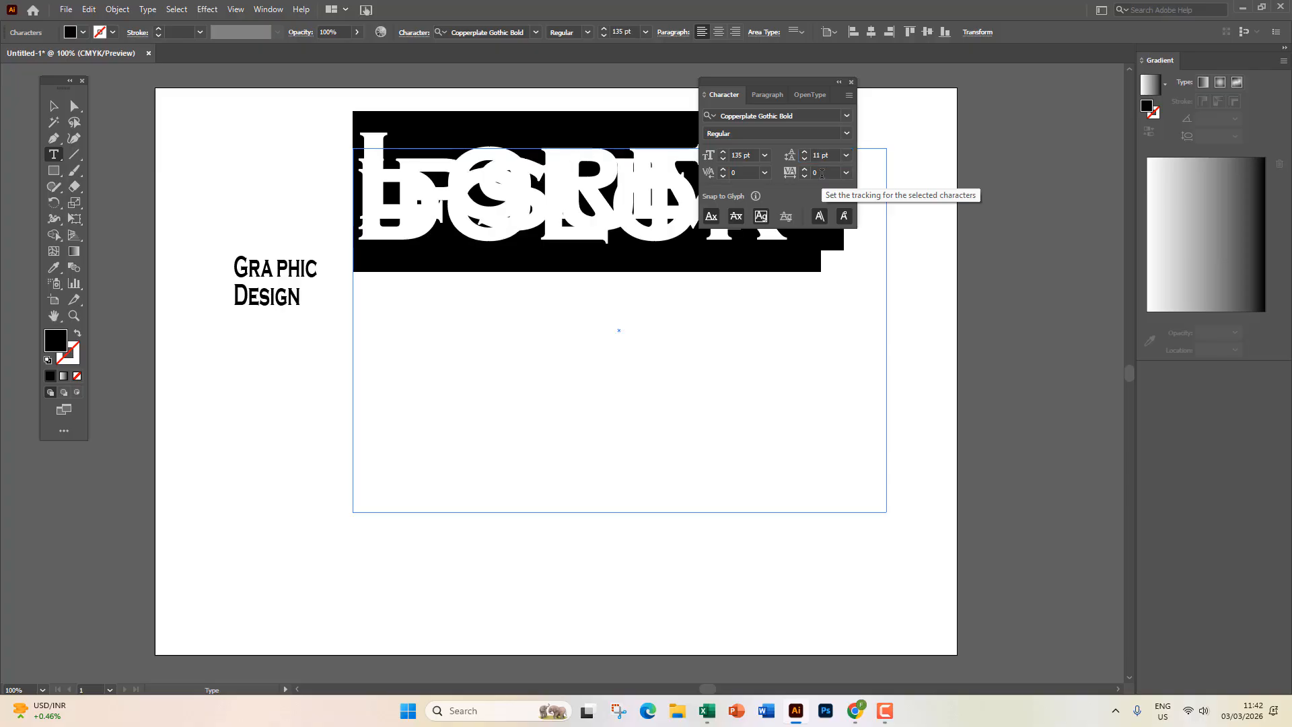
{"action": "key", "text": "ctrl+z"}
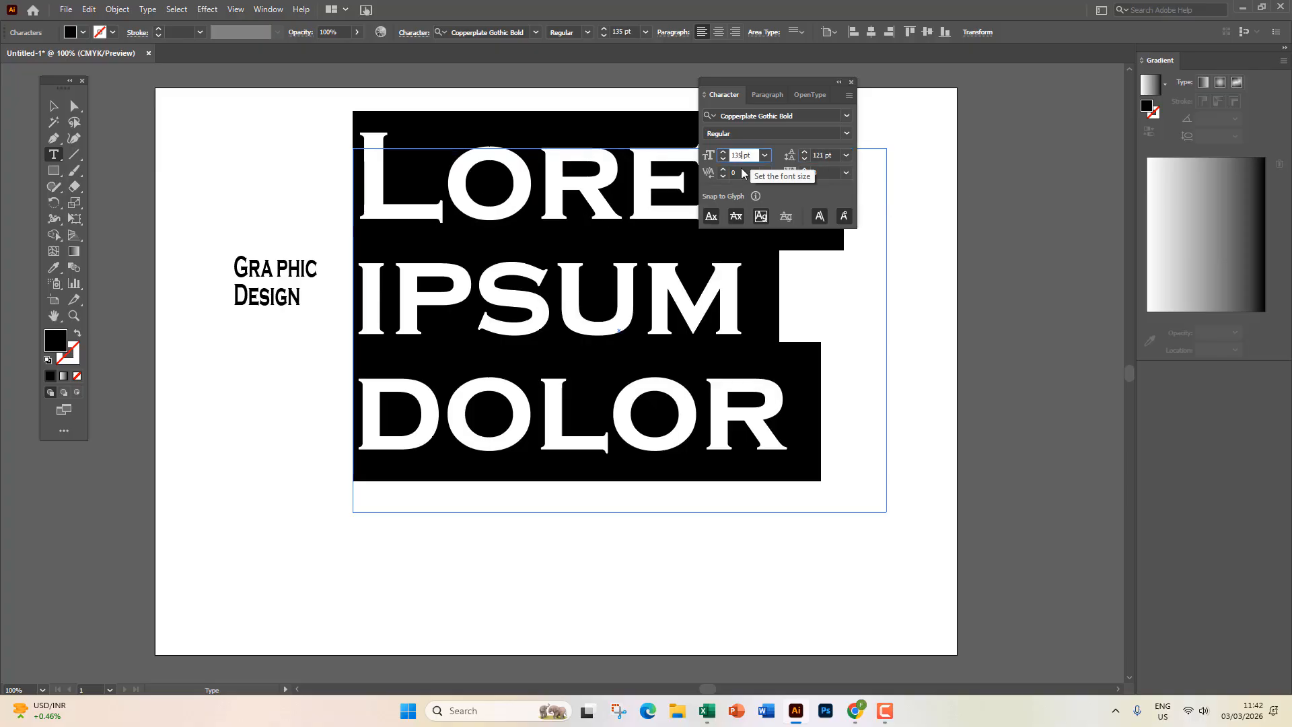
{"action": "key", "text": "BackSpace"}
{"action": "key", "text": "Return"}
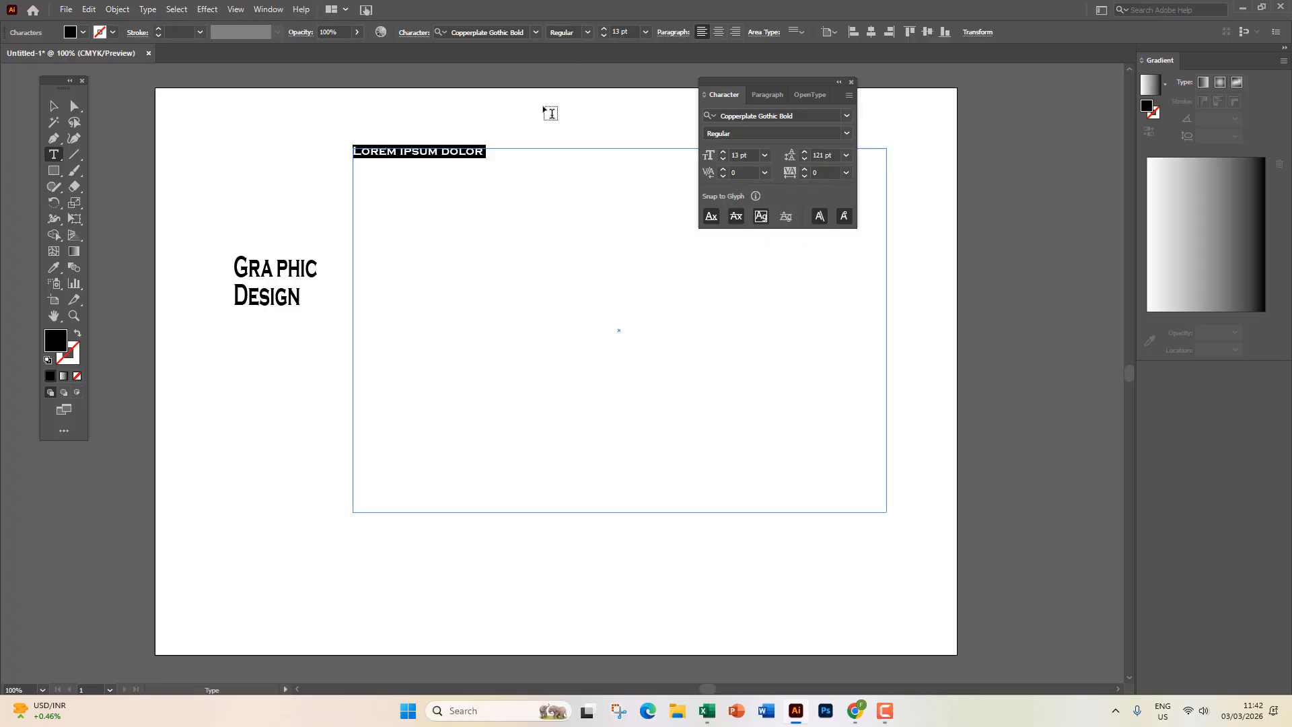
Type extra gibberish text after DOLOR and set the frame's leading to 12 pt.
{"action": "left_click", "coordinate": [495, 158]}
{"action": "type", "text": "SADFKNM,SDF"}
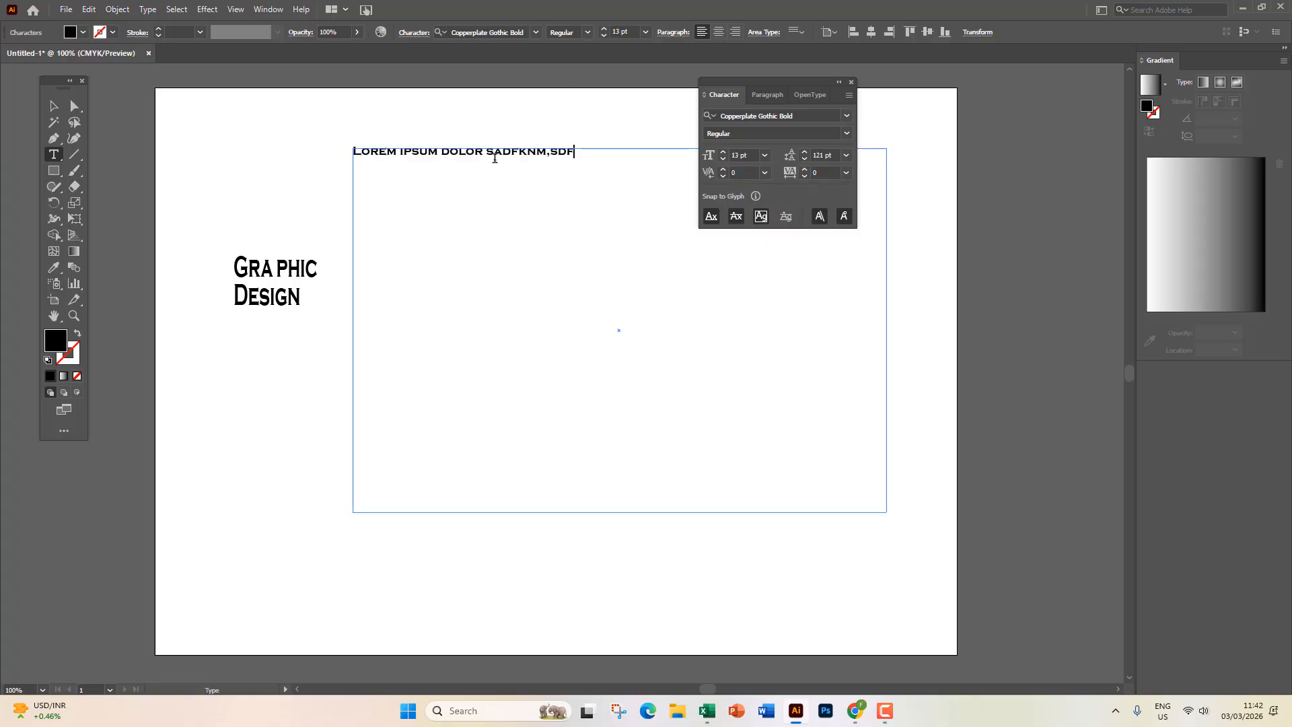
{"action": "type", "text": " KJSDA LFLKSADJF KUD FLKSADJF SLADKFJ SDLKAJFL KASDJF"}
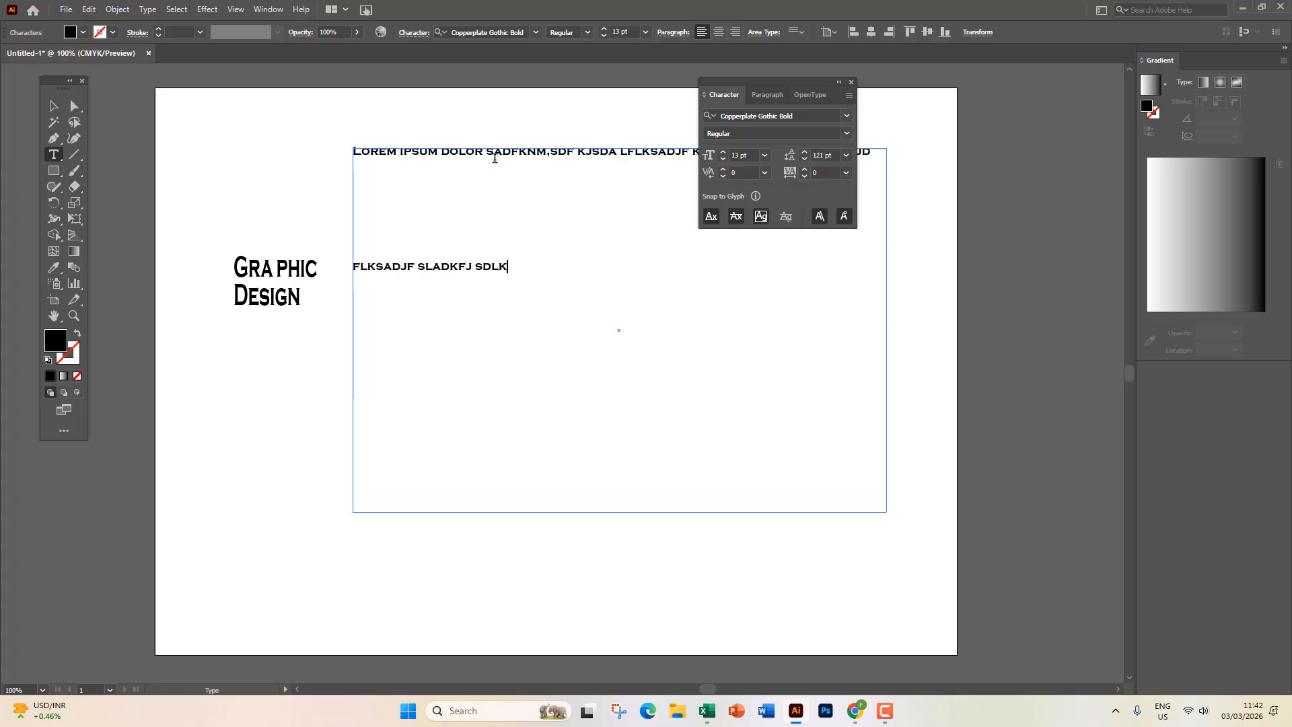
{"action": "type", "text": " LSKADJF LSADKJF LKSDF  K"}
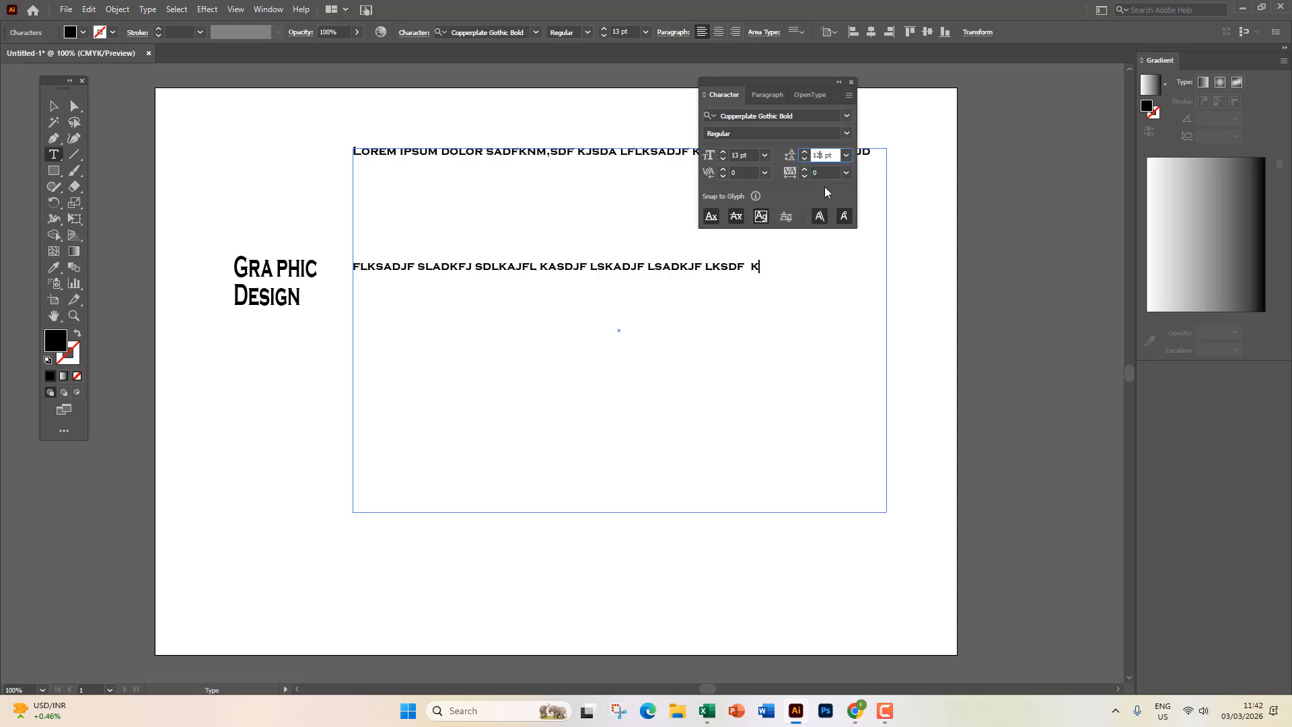
{"action": "key", "text": "BackSpace"}
{"action": "key", "text": "Return"}
{"action": "left_click", "coordinate": [53, 107]}
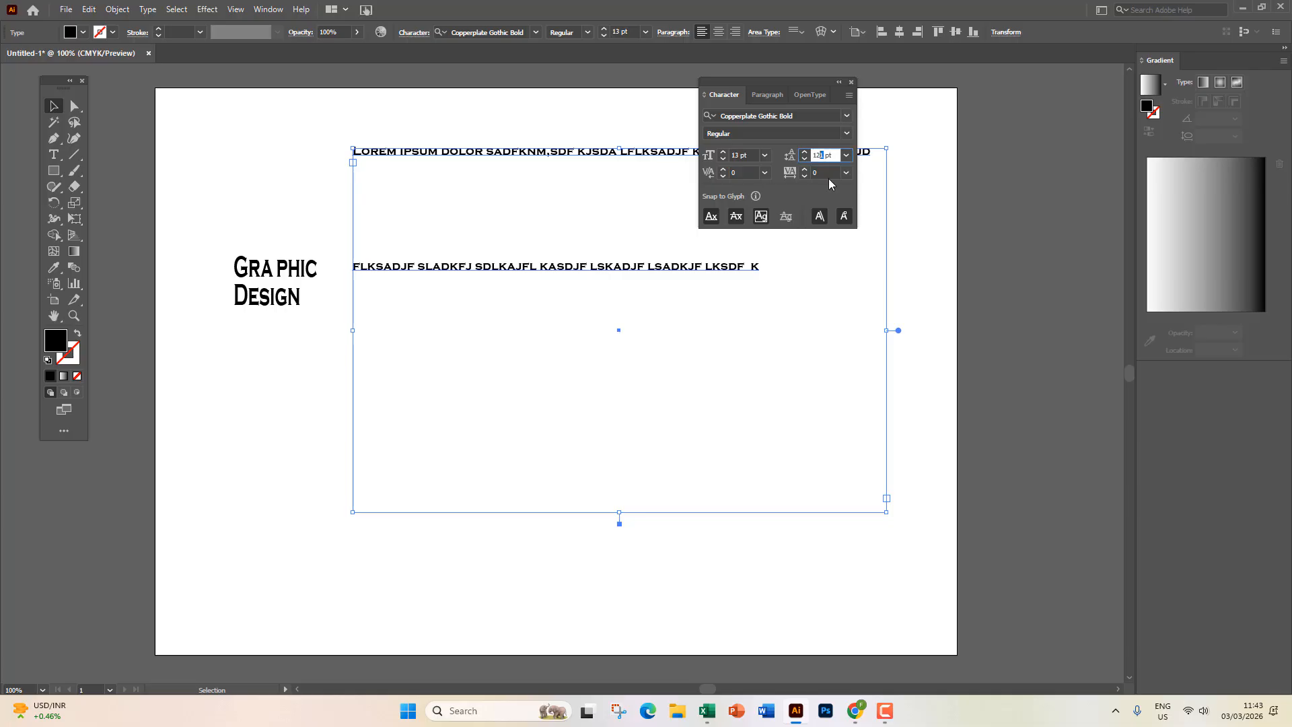
{"action": "key", "text": "BackSpace"}
{"action": "key", "text": "Return"}
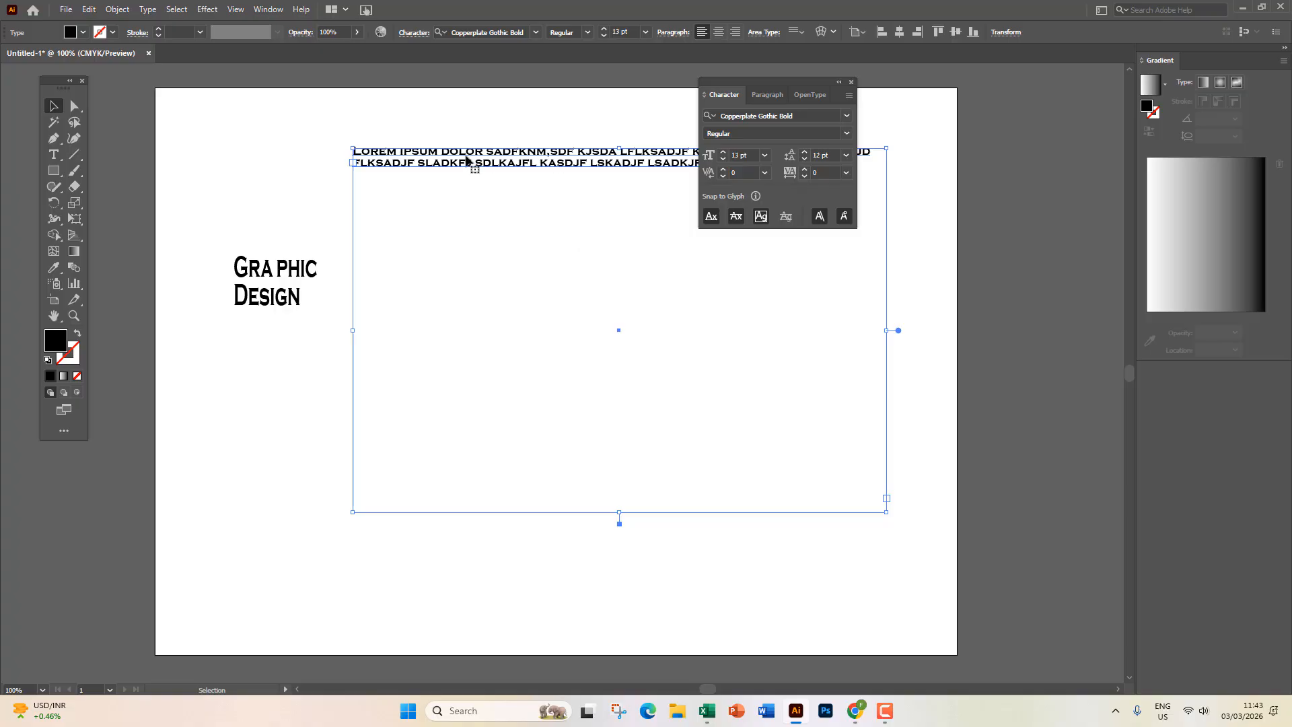
Fill the body-text frame by copying a run of its text and pasting it three times.
{"action": "double_click", "coordinate": [466, 160]}
{"action": "left_click_drag", "start_coordinate": [419, 154], "coordinate": [675, 165]}
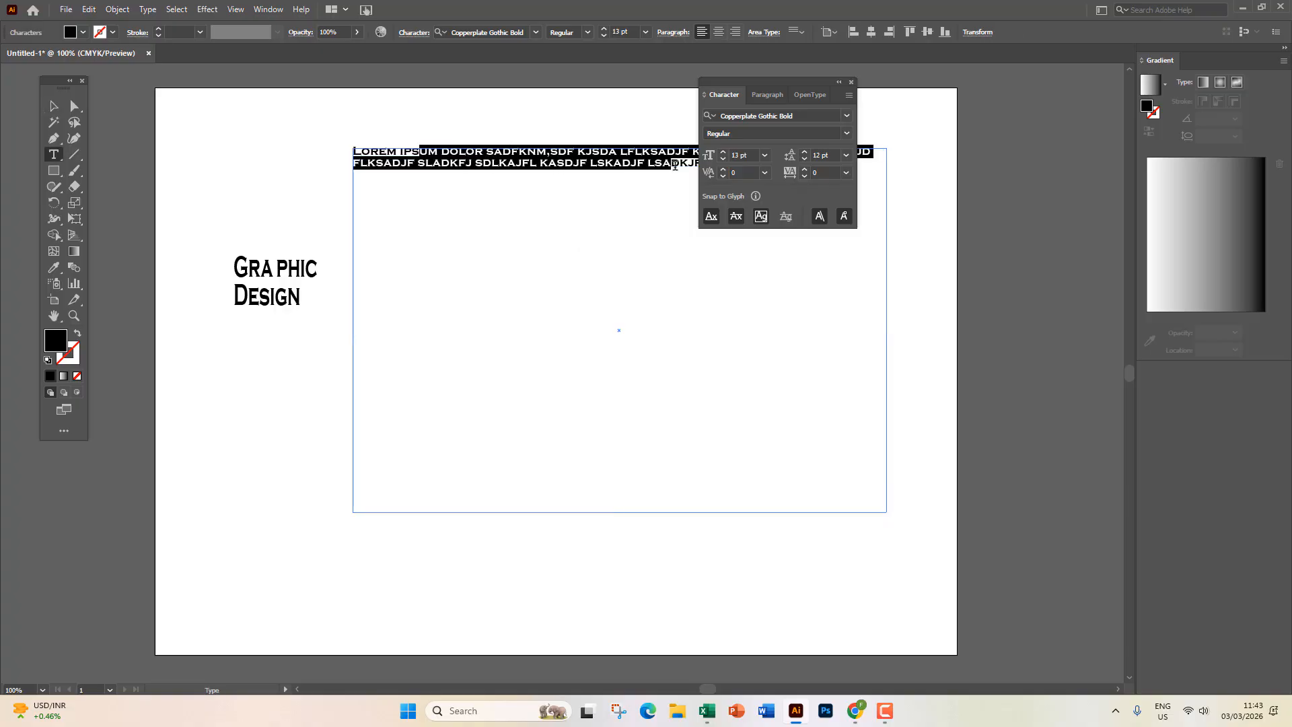
{"action": "key", "text": "ctrl+c"}
{"action": "key", "text": "ctrl+v"}
{"action": "key", "text": "ctrl+v"}
{"action": "key", "text": "ctrl+v"}
{"action": "key", "text": "ctrl+v"}
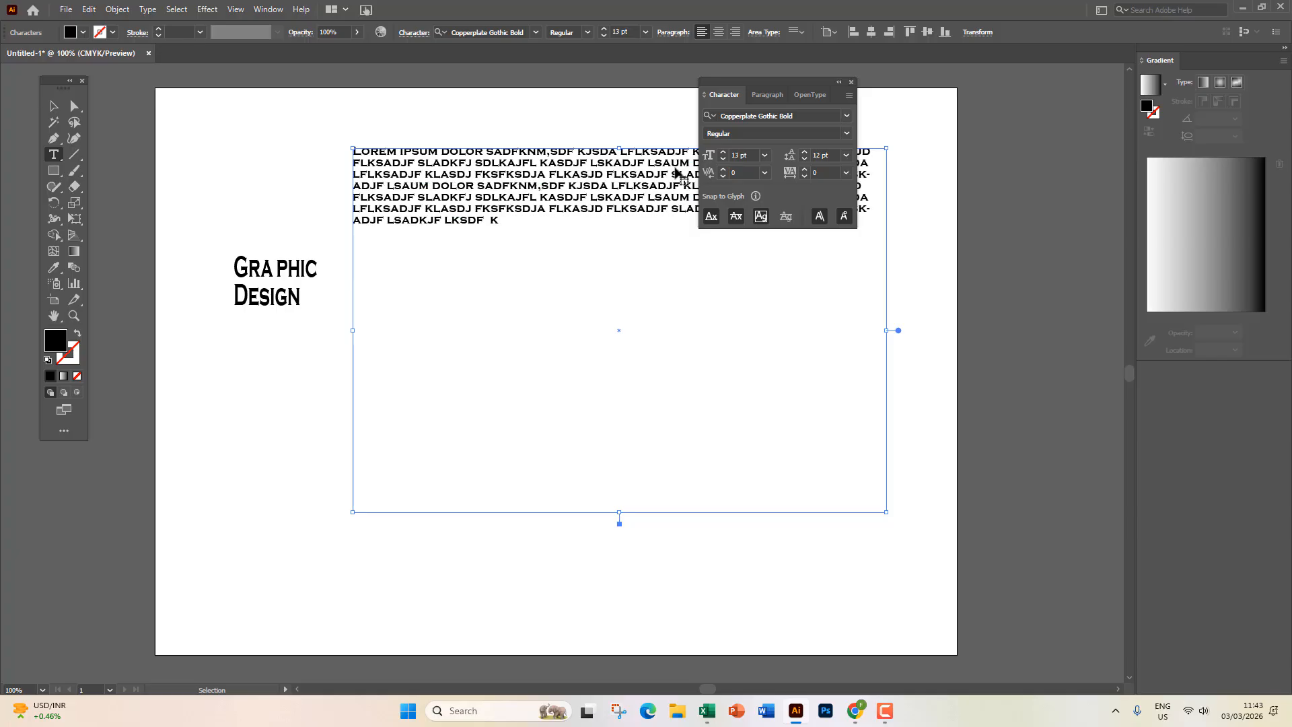
{"action": "key", "text": "ctrl+v"}
{"action": "key", "text": "ctrl+v"}
{"action": "key", "text": "ctrl+v"}
{"action": "key", "text": "ctrl+v"}
{"action": "key", "text": "ctrl+v"}
{"action": "key", "text": "ctrl+v"}
{"action": "key", "text": "ctrl+v"}
{"action": "key", "text": "ctrl+v"}
{"action": "key", "text": "ctrl+v"}
{"action": "key", "text": "ctrl+v"}
{"action": "key", "text": "ctrl+v"}
{"action": "key", "text": "ctrl+v"}
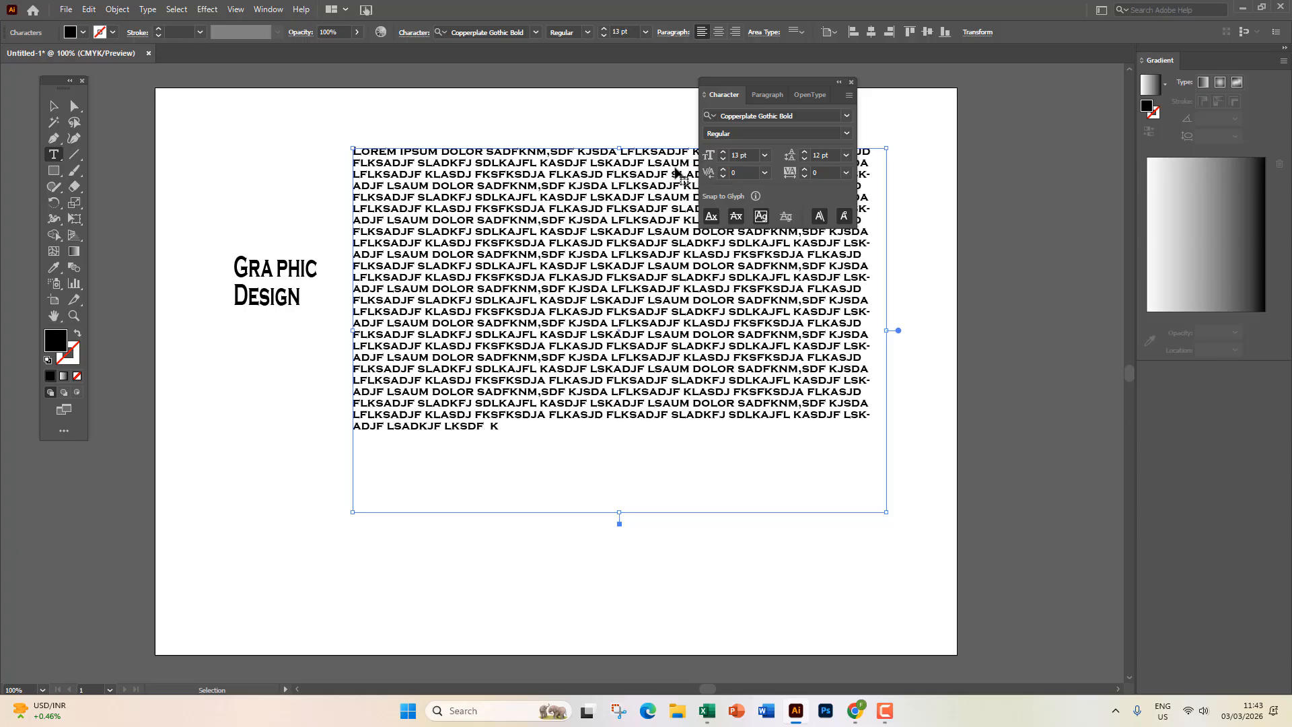
{"action": "key", "text": "ctrl+v"}
{"action": "key", "text": "ctrl+v"}
{"action": "key", "text": "ctrl+v"}
{"action": "key", "text": "ctrl+v"}
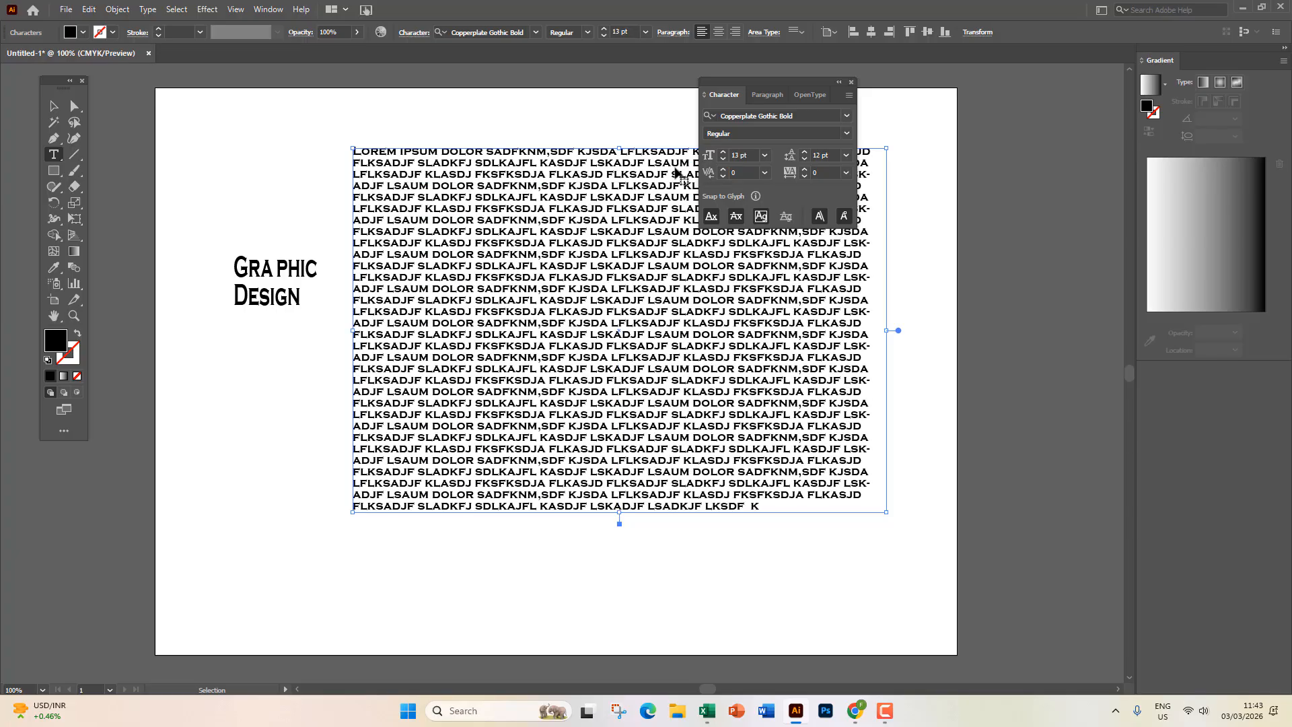
Insert 'lkasdf ;lsdkf' near the end, then delete the whole body-text frame.
{"action": "left_click", "coordinate": [754, 506]}
{"action": "type", "text": "lkasdf ;lsdkf"}
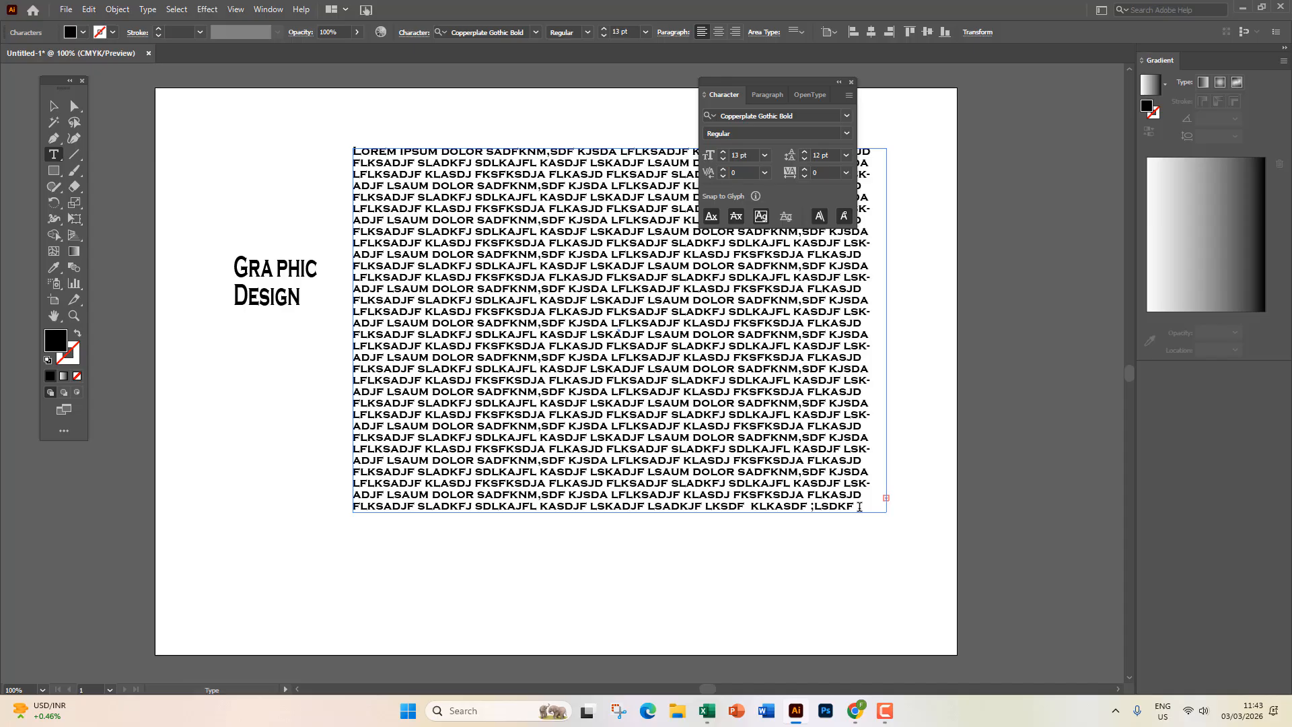
{"action": "left_click", "coordinate": [53, 105]}
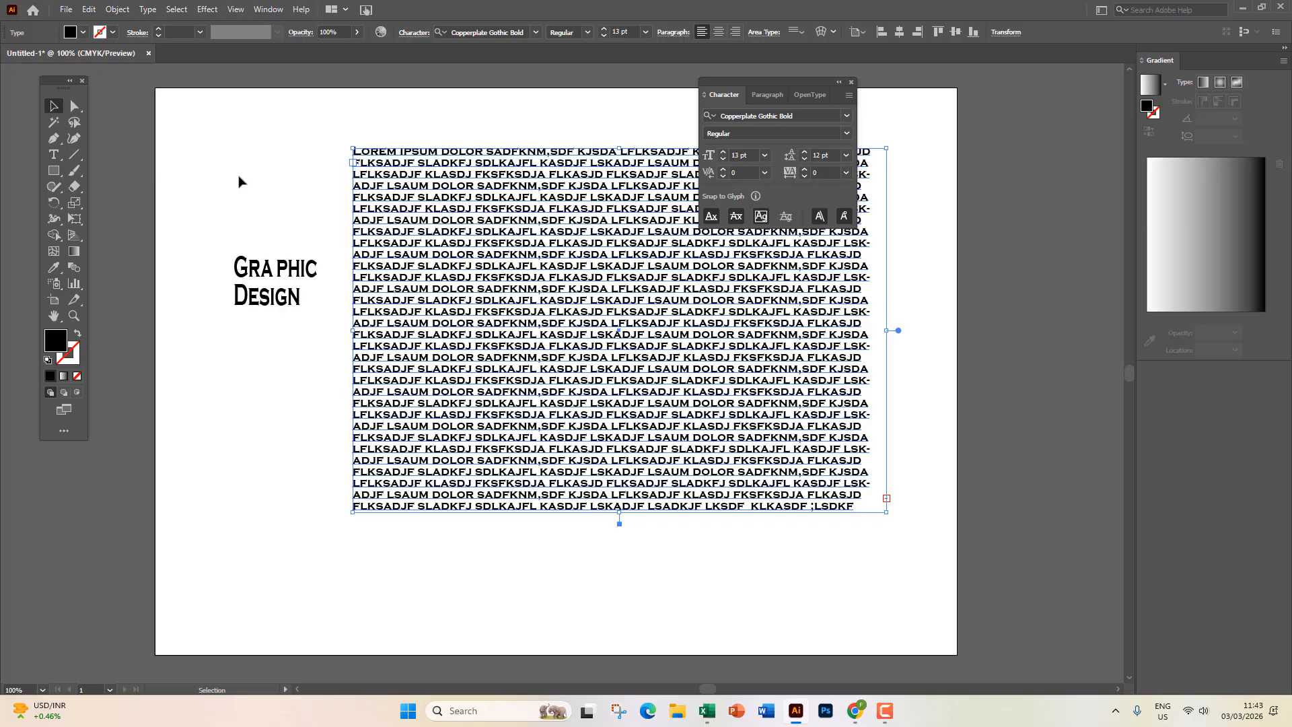
{"action": "key", "text": "Delete"}
Draw a large black rectangle, about 6.26 x 3.80 in, right of the heading.
{"action": "left_click", "coordinate": [52, 157]}
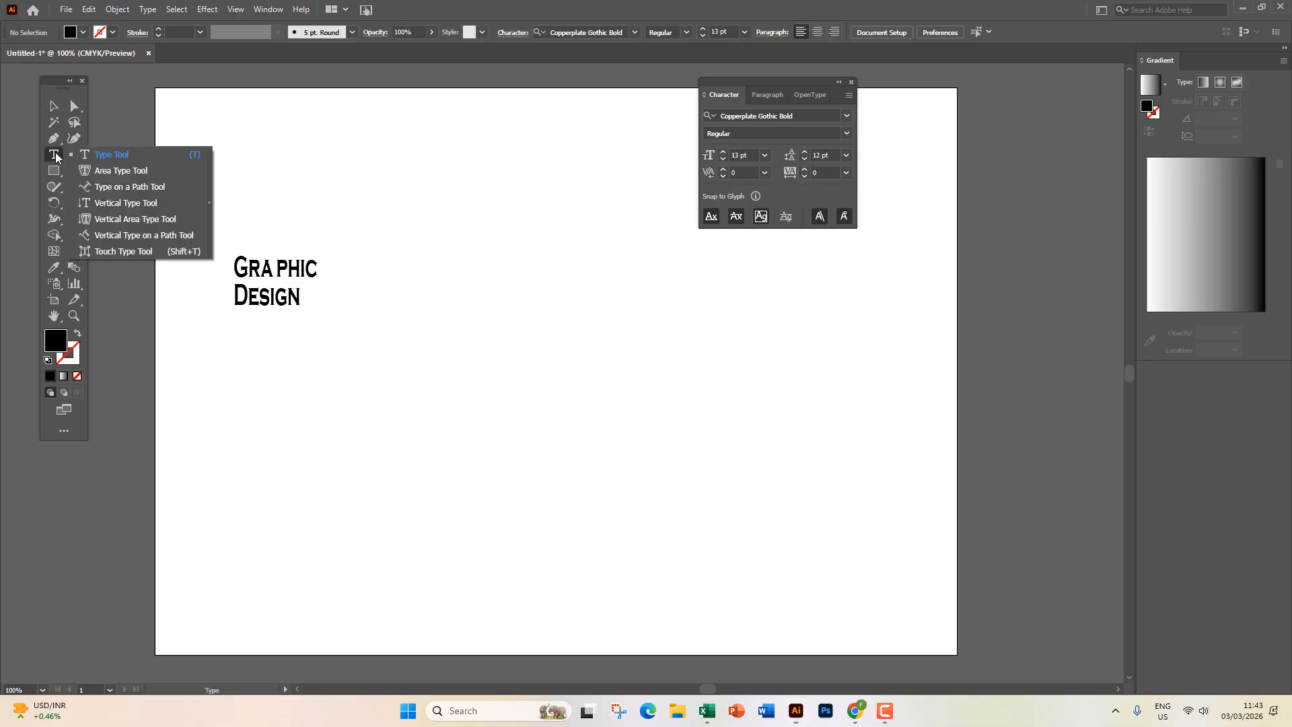
{"action": "left_click", "coordinate": [142, 173]}
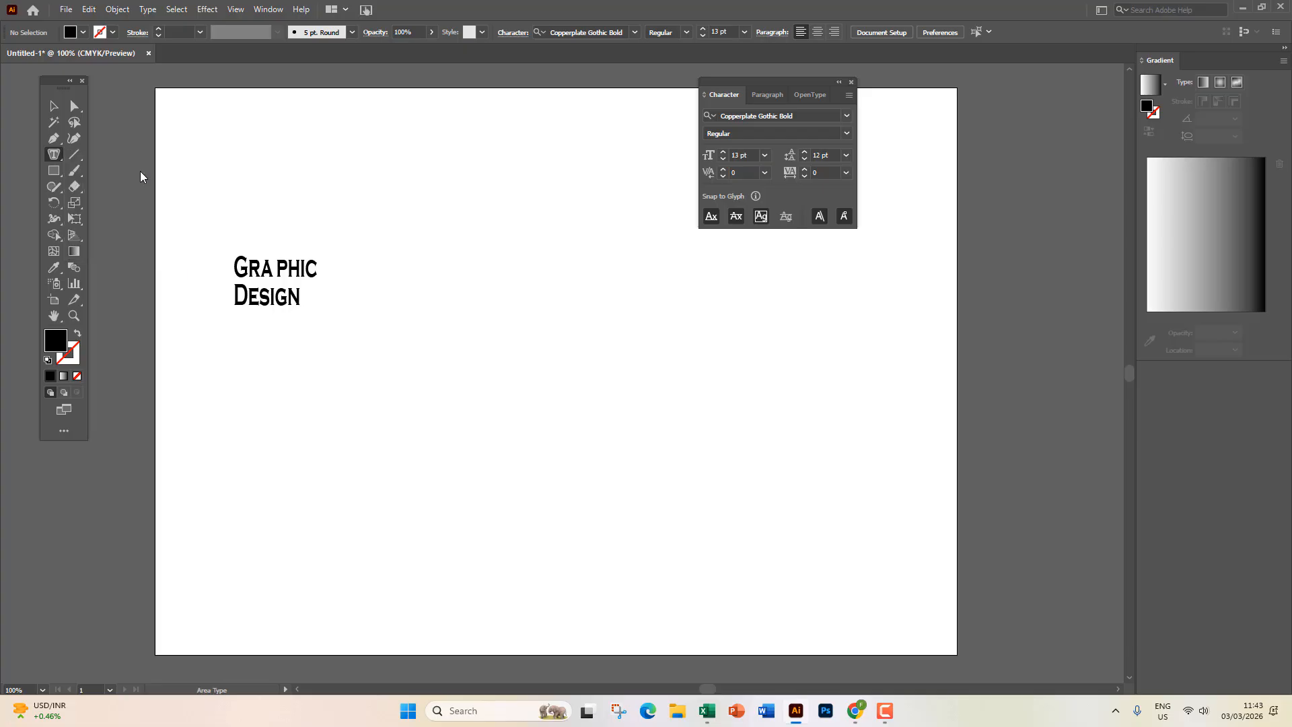
{"action": "left_click", "coordinate": [54, 170]}
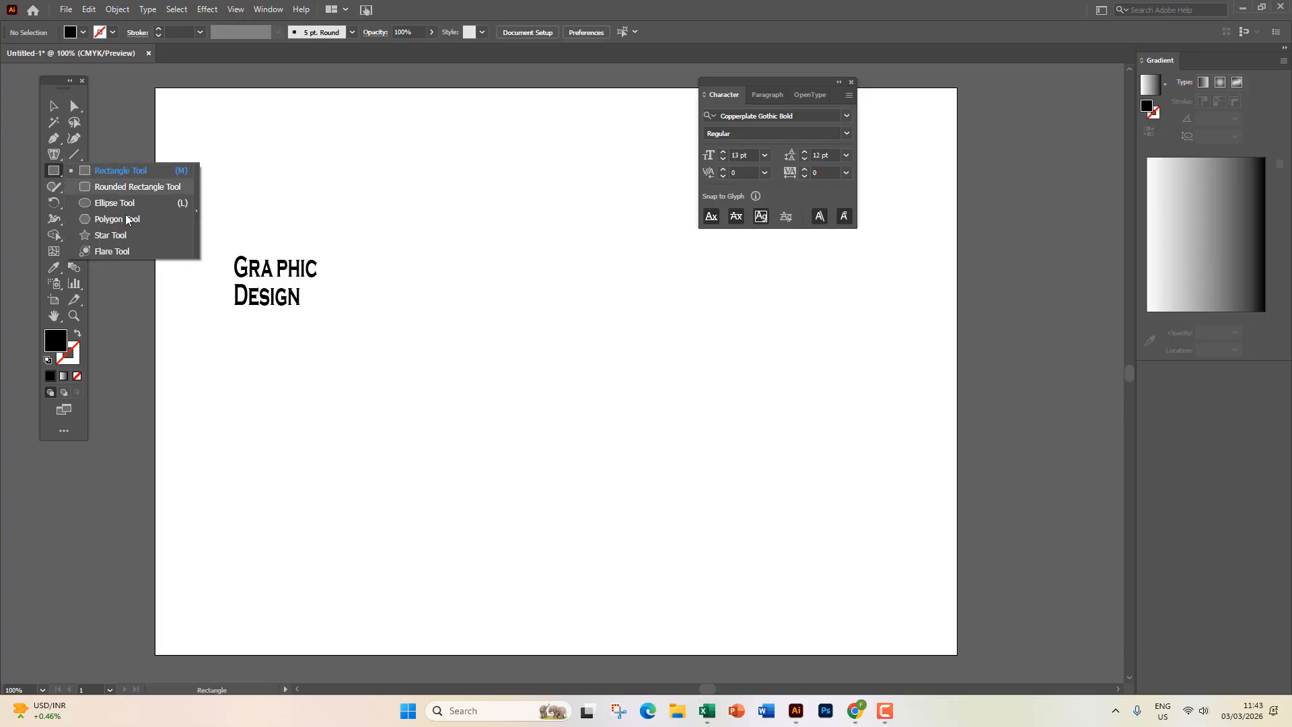
{"action": "left_click", "coordinate": [129, 172]}
{"action": "left_click_drag", "start_coordinate": [391, 155], "coordinate": [663, 327]}
{"action": "left_click_drag", "start_coordinate": [769, 385], "coordinate": [821, 416]}
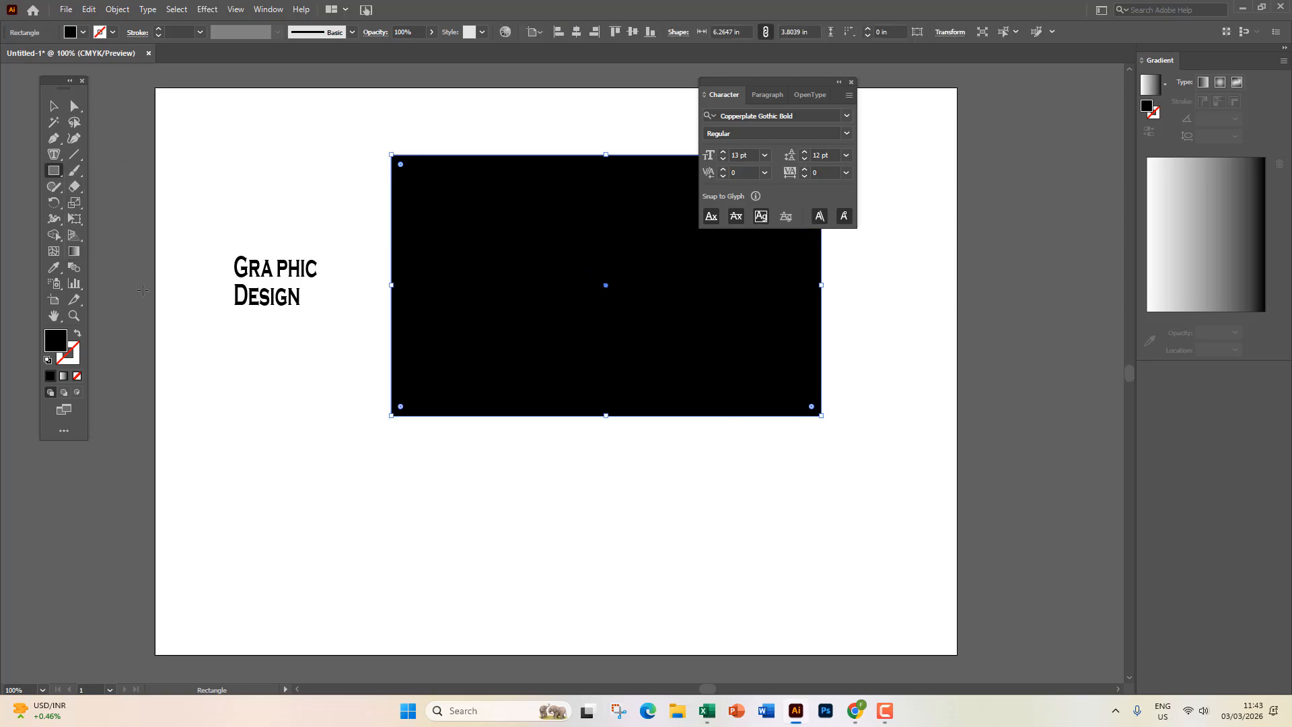
Draw a black ellipse below the rectangle and nudge it slightly up and left.
{"action": "left_click", "coordinate": [54, 177]}
{"action": "left_click", "coordinate": [129, 202]}
{"action": "left_click_drag", "start_coordinate": [483, 475], "coordinate": [774, 671]}
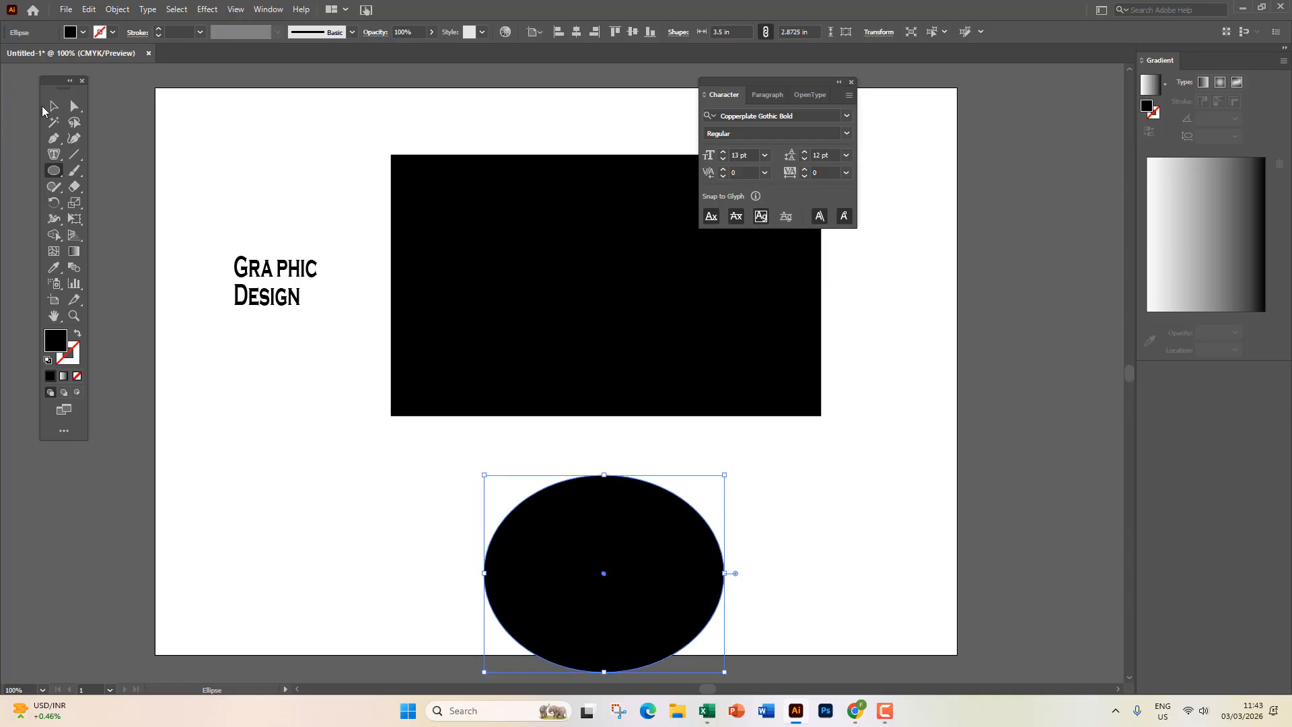
{"action": "left_click", "coordinate": [54, 106]}
{"action": "left_click_drag", "start_coordinate": [599, 519], "coordinate": [573, 483]}
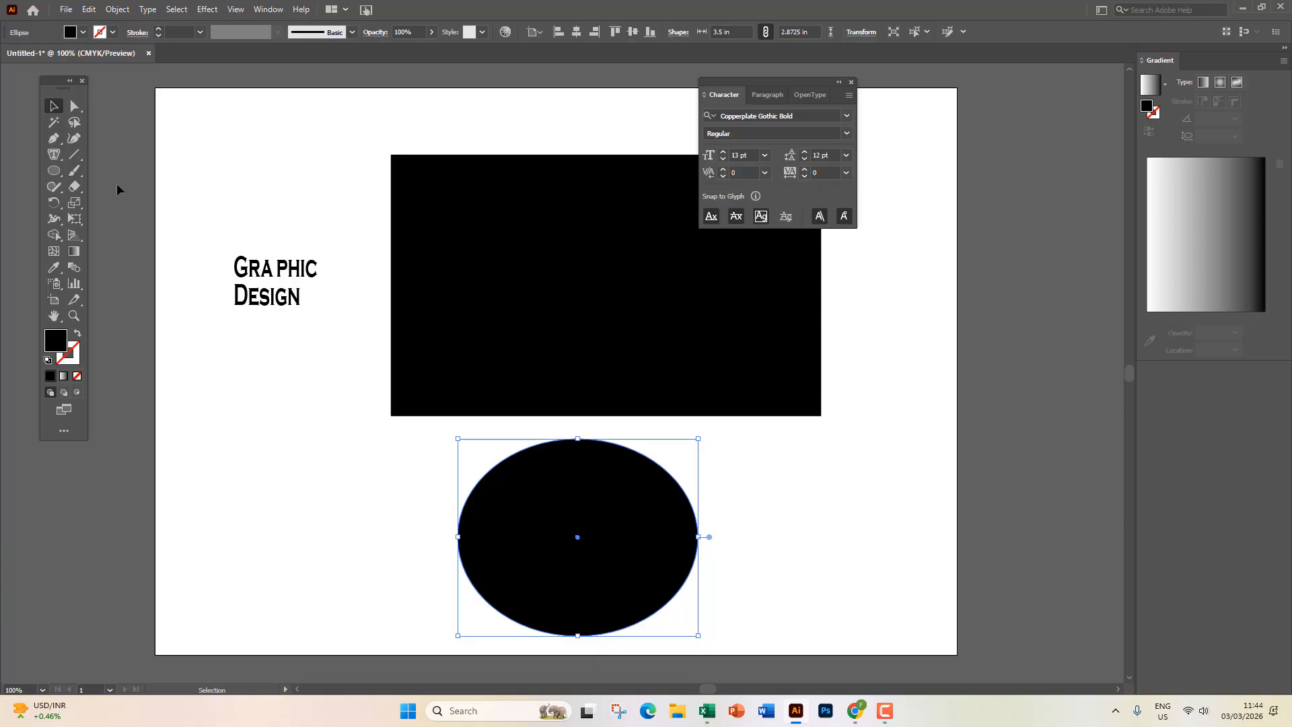
{"action": "left_click", "coordinate": [55, 157]}
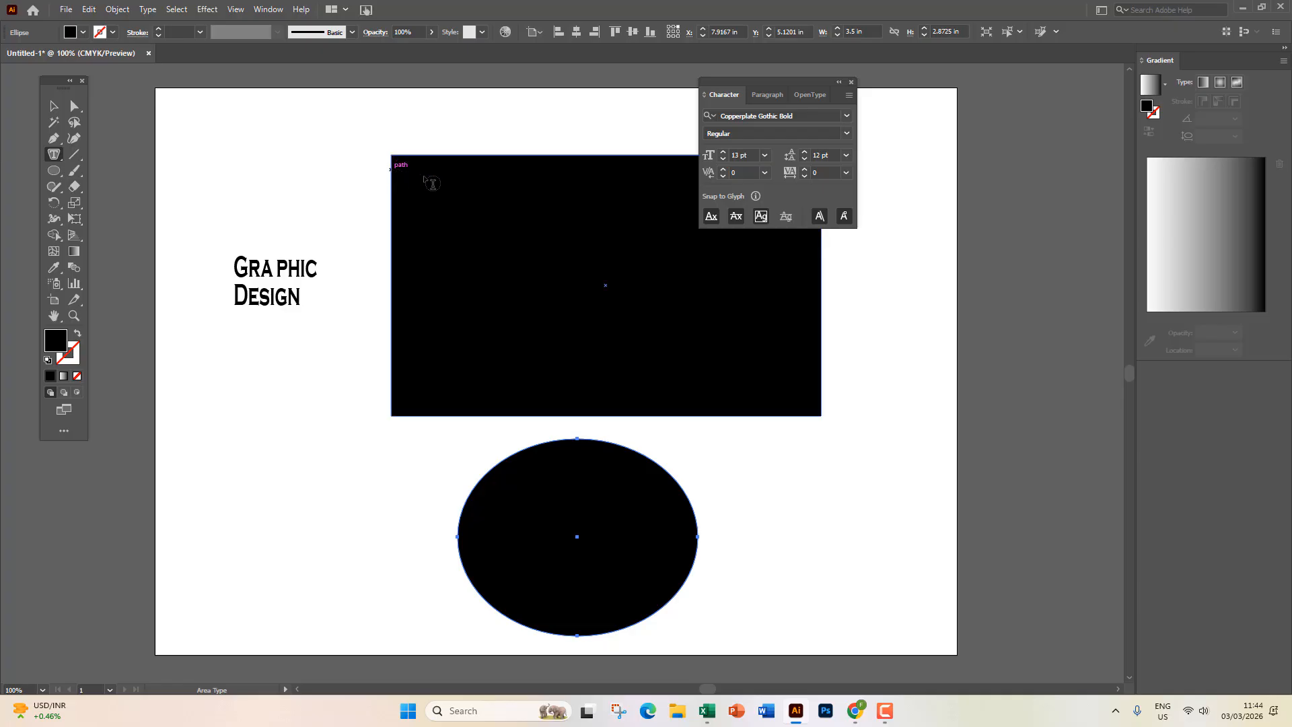
{"action": "left_click", "coordinate": [464, 191]}
{"action": "left_click", "coordinate": [787, 373]}
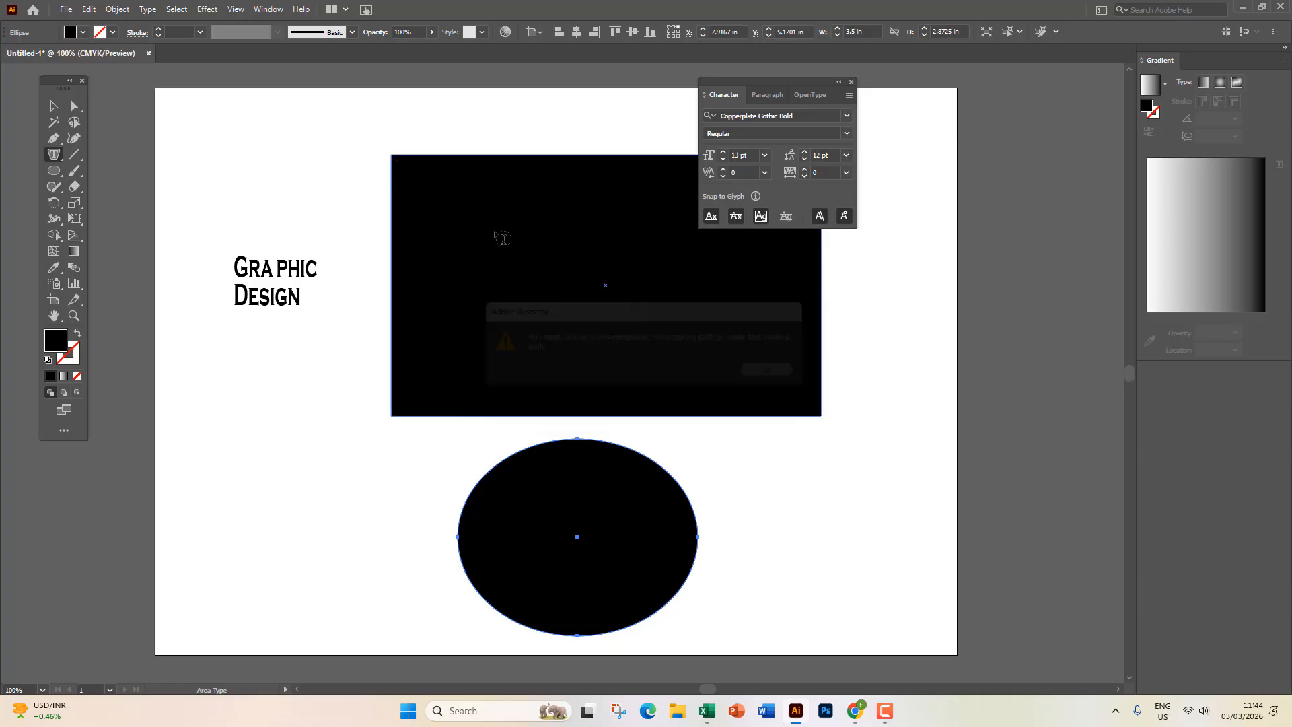
{"action": "left_click", "coordinate": [393, 161]}
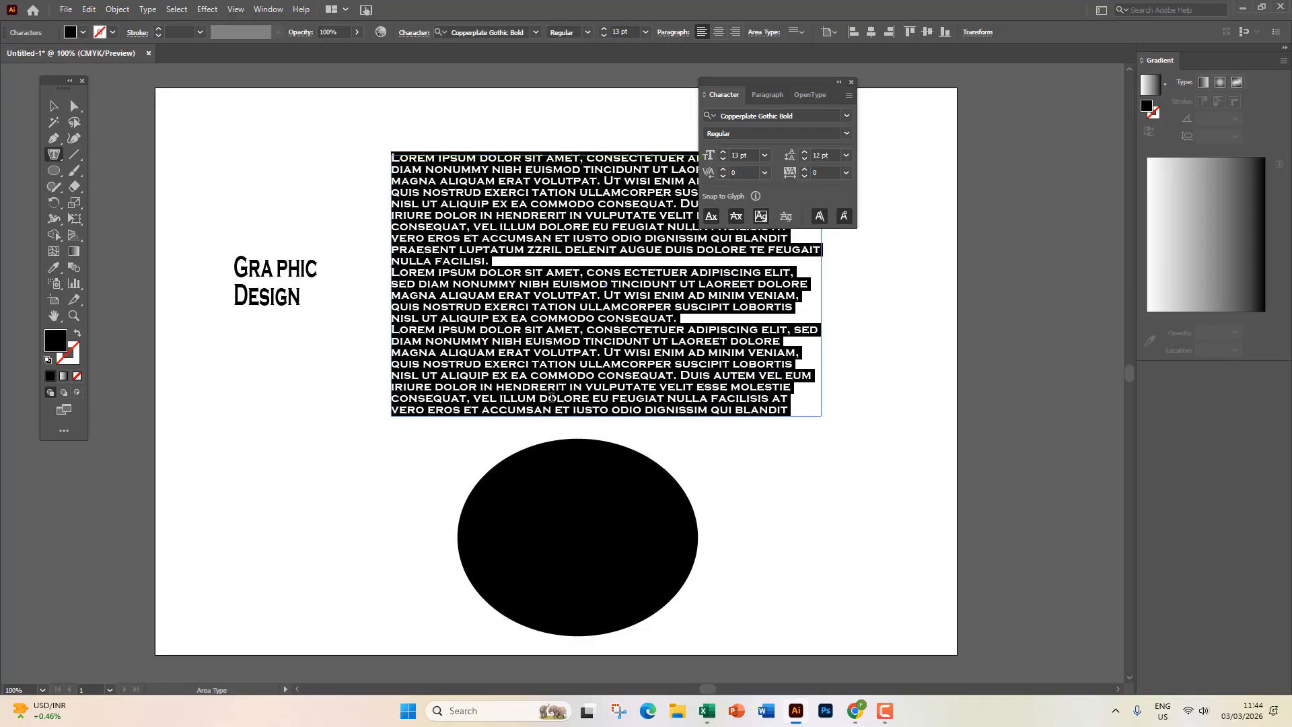
{"action": "key", "text": "BackSpace"}
{"action": "type", "text": "KJSDALKFJ LKJ SDAKJ SADK"}
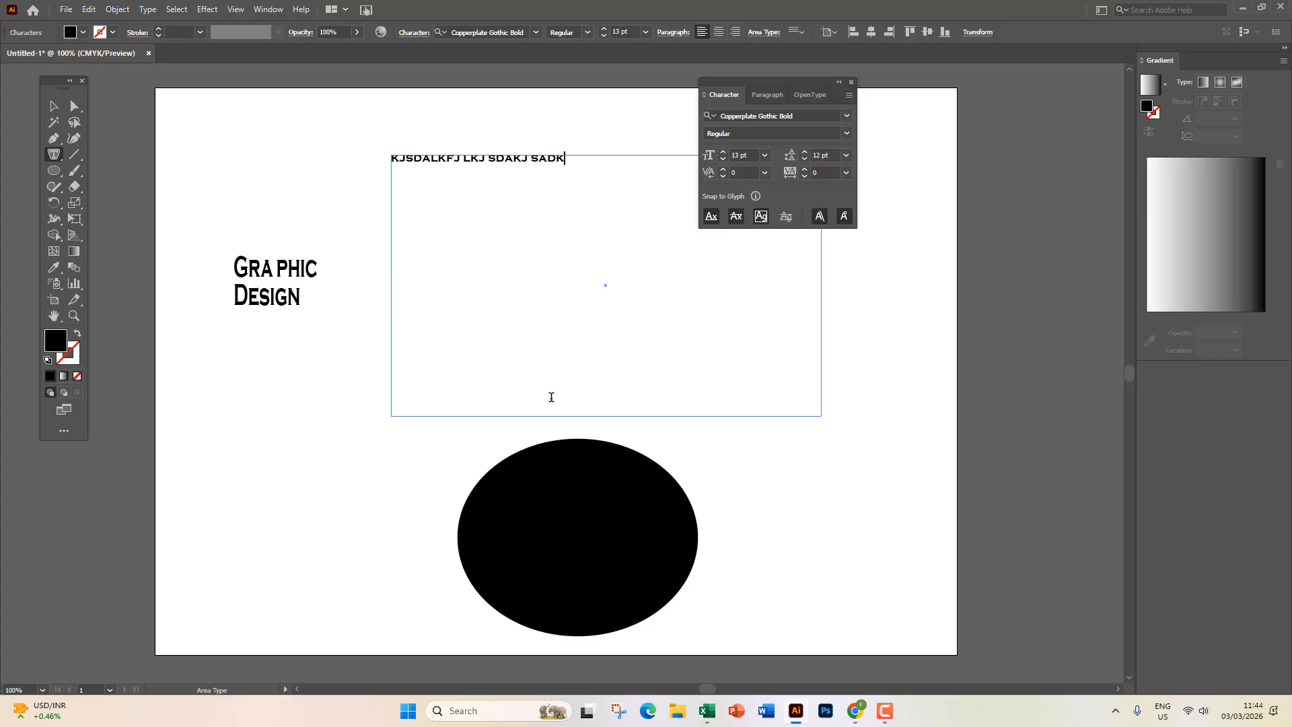
{"action": "type", "text": "DLLLLDD"}
{"action": "left_click", "coordinate": [54, 106]}
{"action": "key", "text": "ctrl+z"}
{"action": "key", "text": "ctrl+z"}
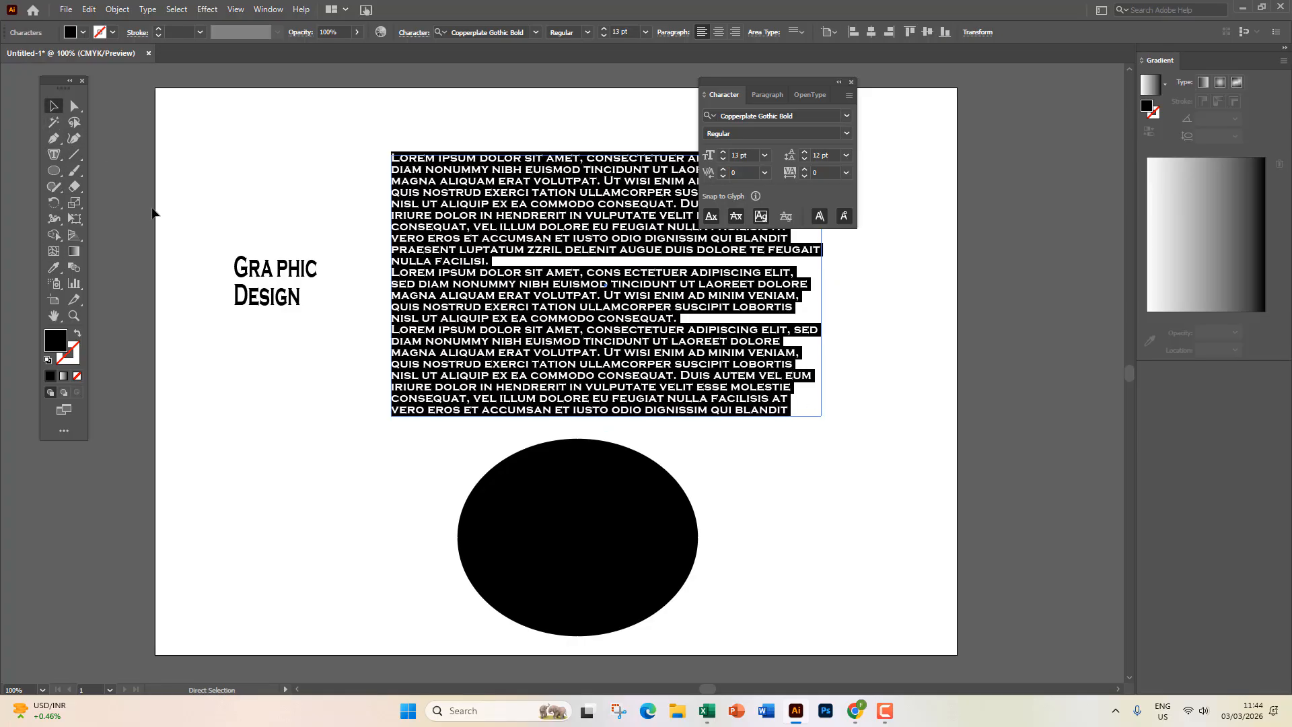
{"action": "key", "text": "ctrl+z"}
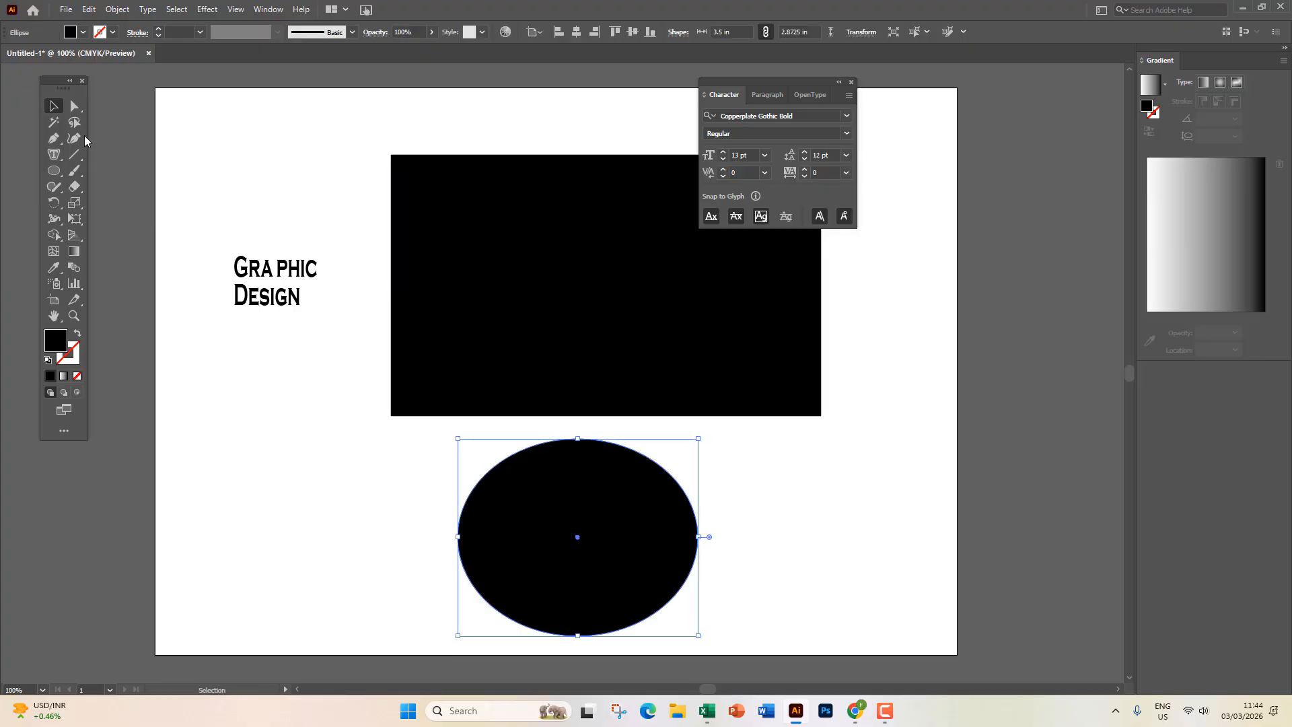
{"action": "left_click", "coordinate": [51, 157]}
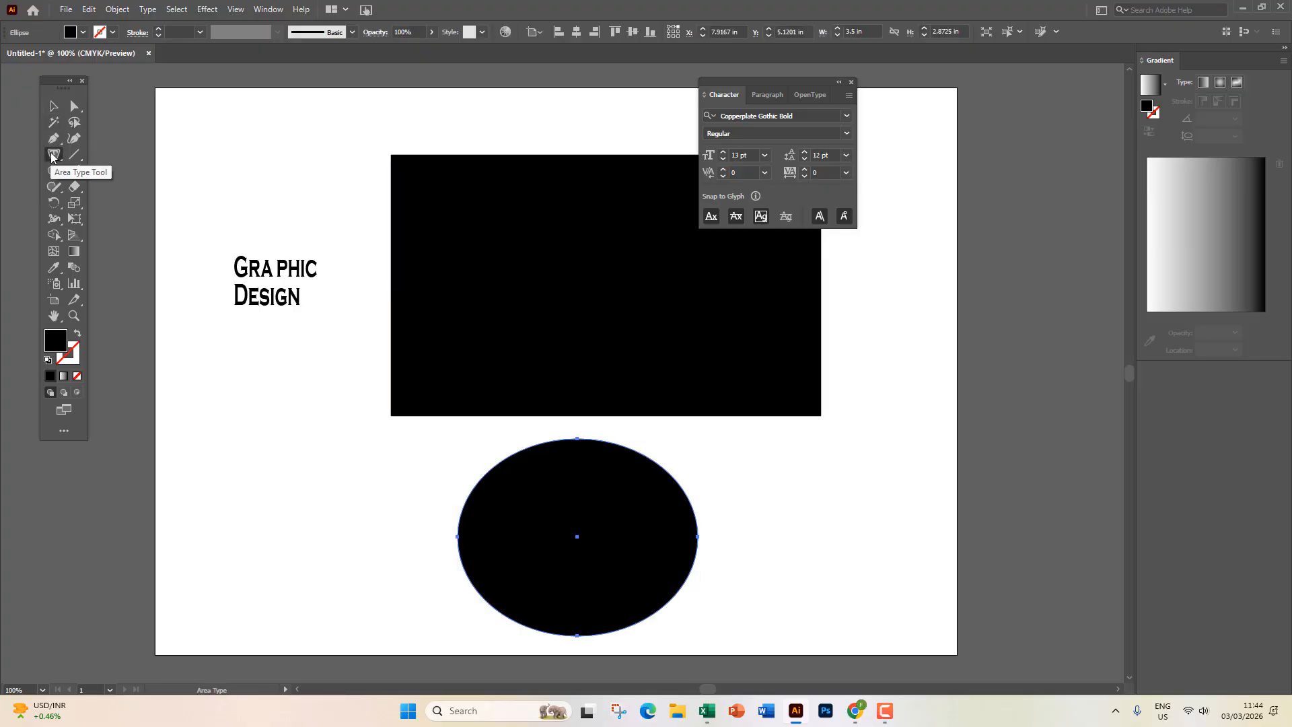
{"action": "left_click", "coordinate": [54, 107]}
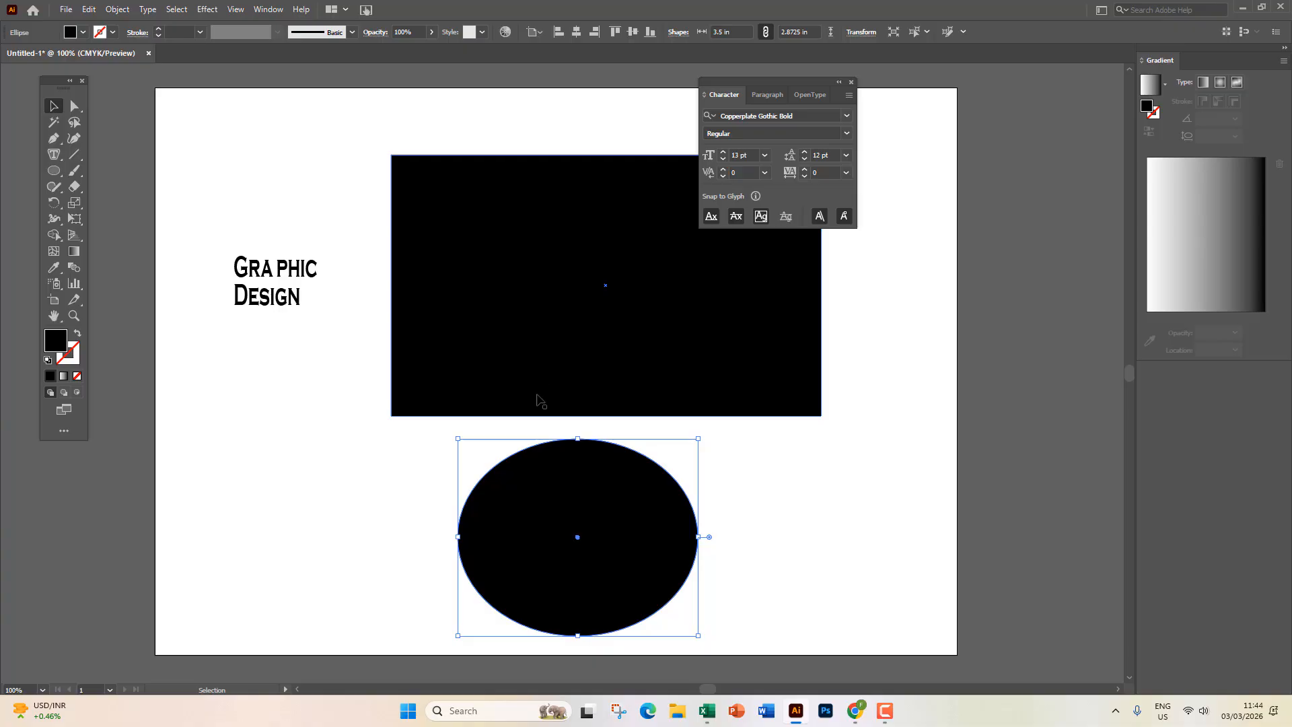
Delete the Graphic Design heading and pan to the empty space left of the artboard.
{"action": "left_click", "coordinate": [296, 290]}
{"action": "key", "text": "Delete"}
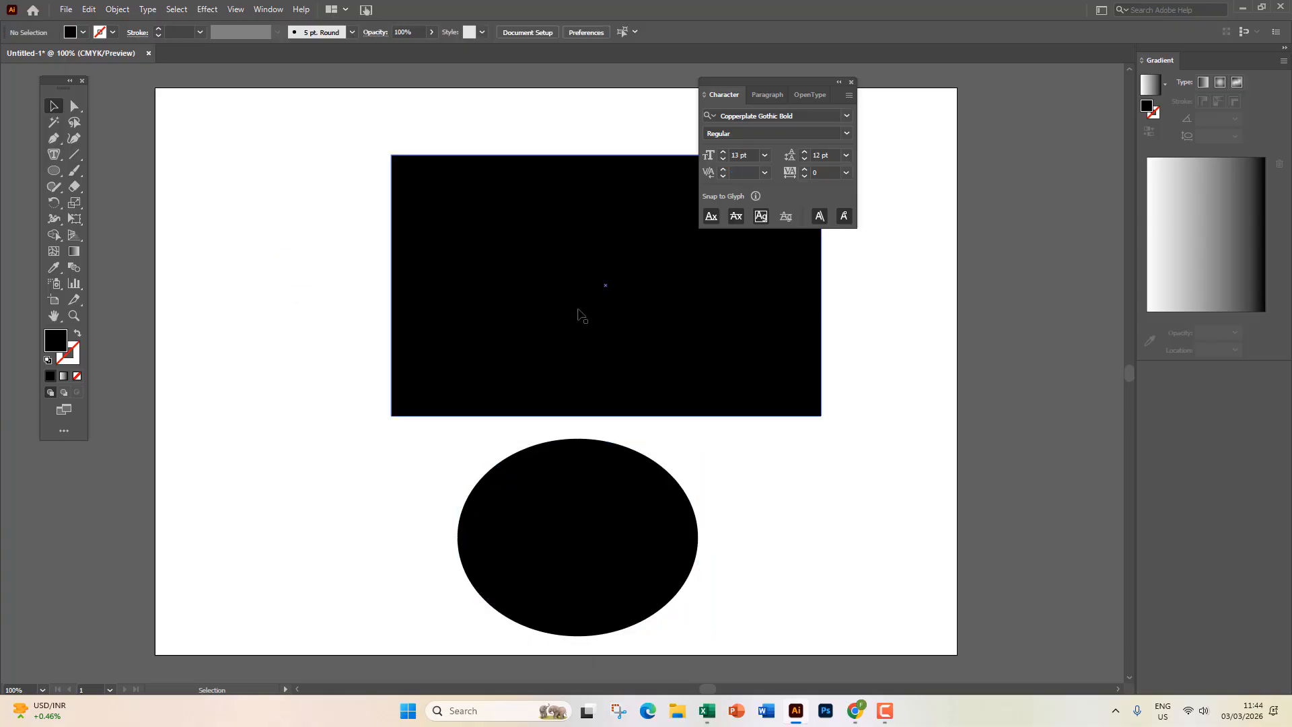
{"action": "left_click_drag", "start_coordinate": [363, 305], "coordinate": [698, 280]}
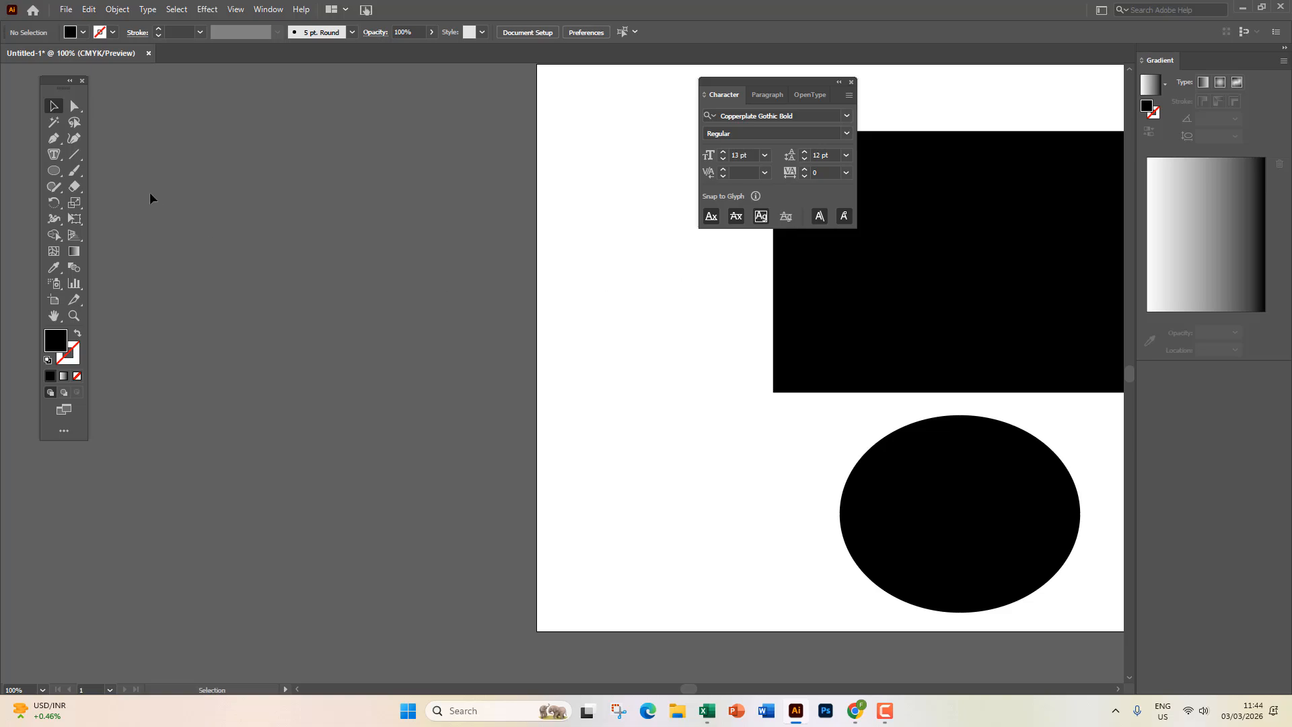
Draw a closed, tilted four-sided shape with the Pen tool.
{"action": "key", "text": "p"}
{"action": "left_click", "coordinate": [202, 300]}
{"action": "left_click", "coordinate": [475, 100]}
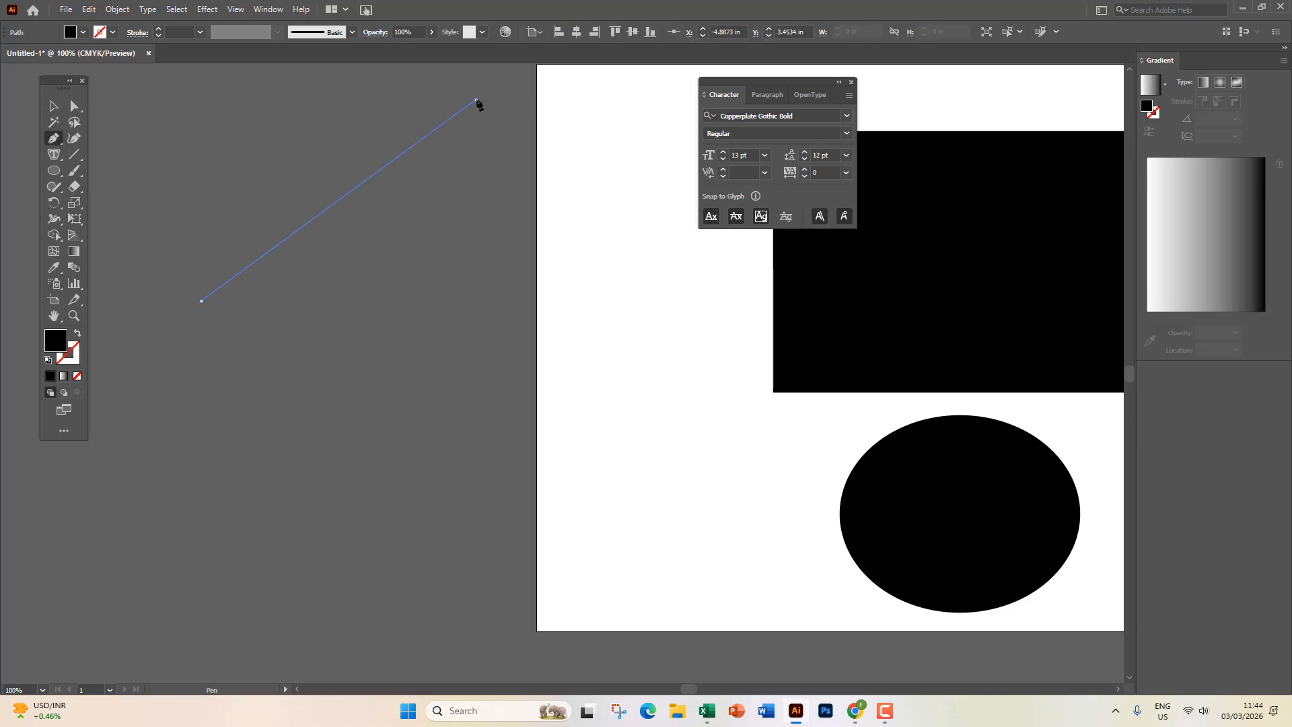
{"action": "left_click", "coordinate": [663, 193]}
{"action": "left_click", "coordinate": [353, 506]}
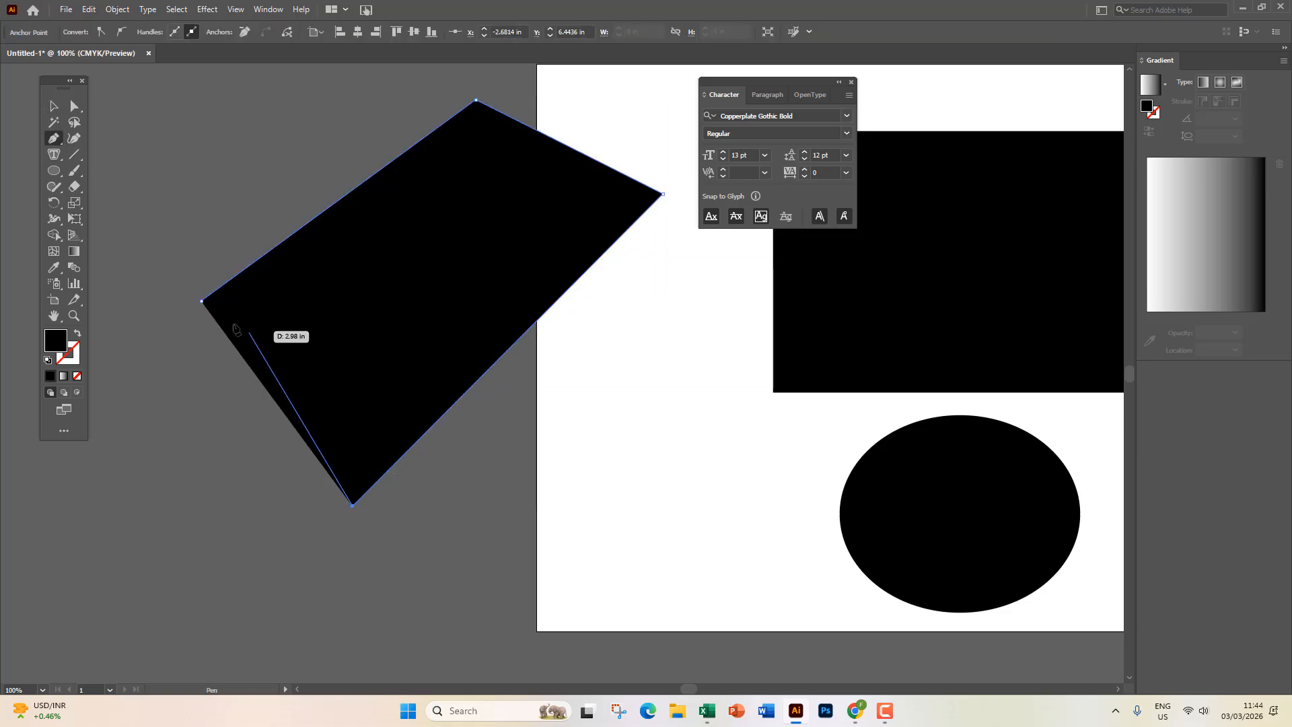
{"action": "left_click", "coordinate": [202, 301]}
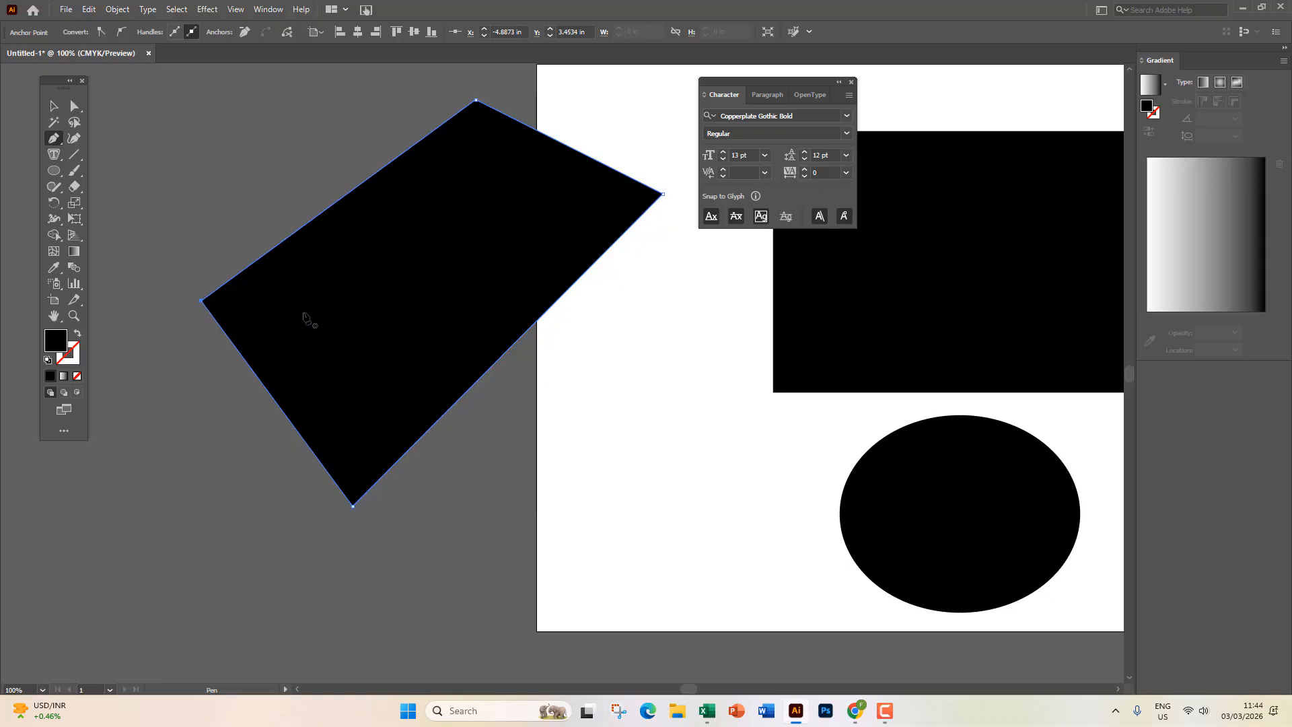
{"action": "left_click", "coordinate": [53, 154]}
Fill the tilted four-sided shape with Lorem ipsum placeholder text.
{"action": "left_click", "coordinate": [446, 124]}
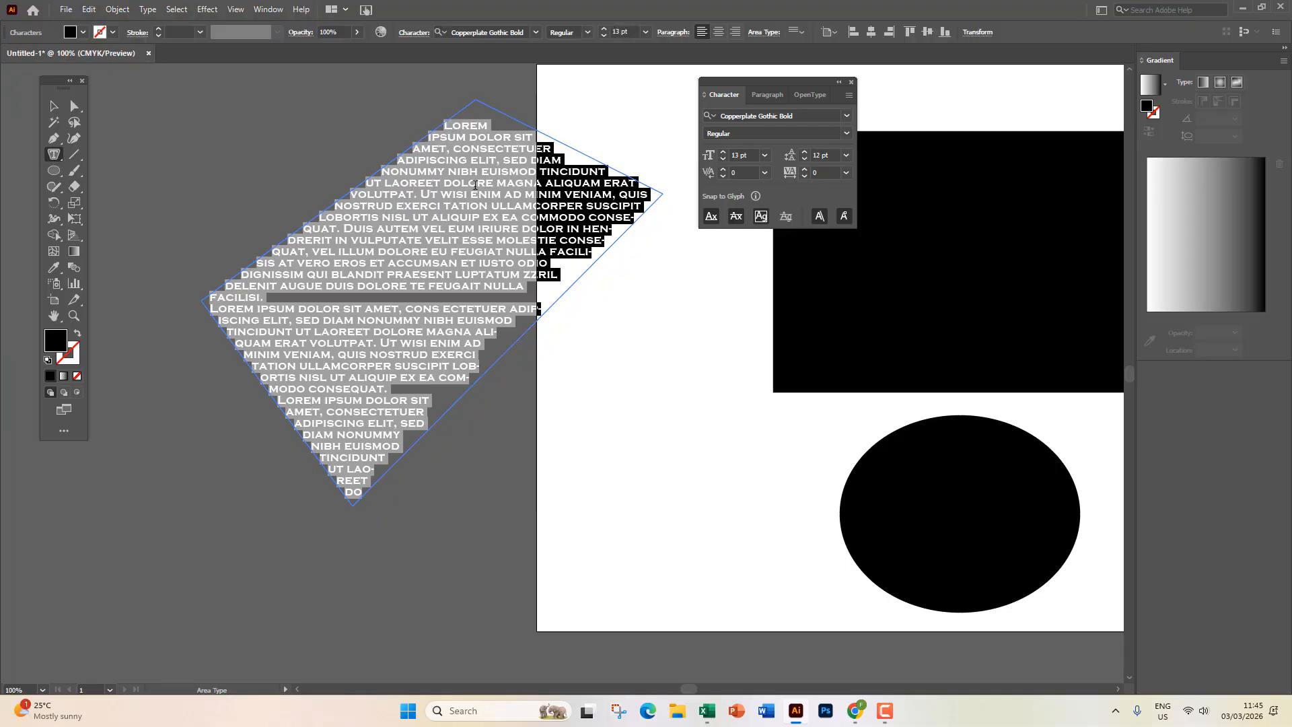
{"action": "left_click", "coordinate": [54, 106]}
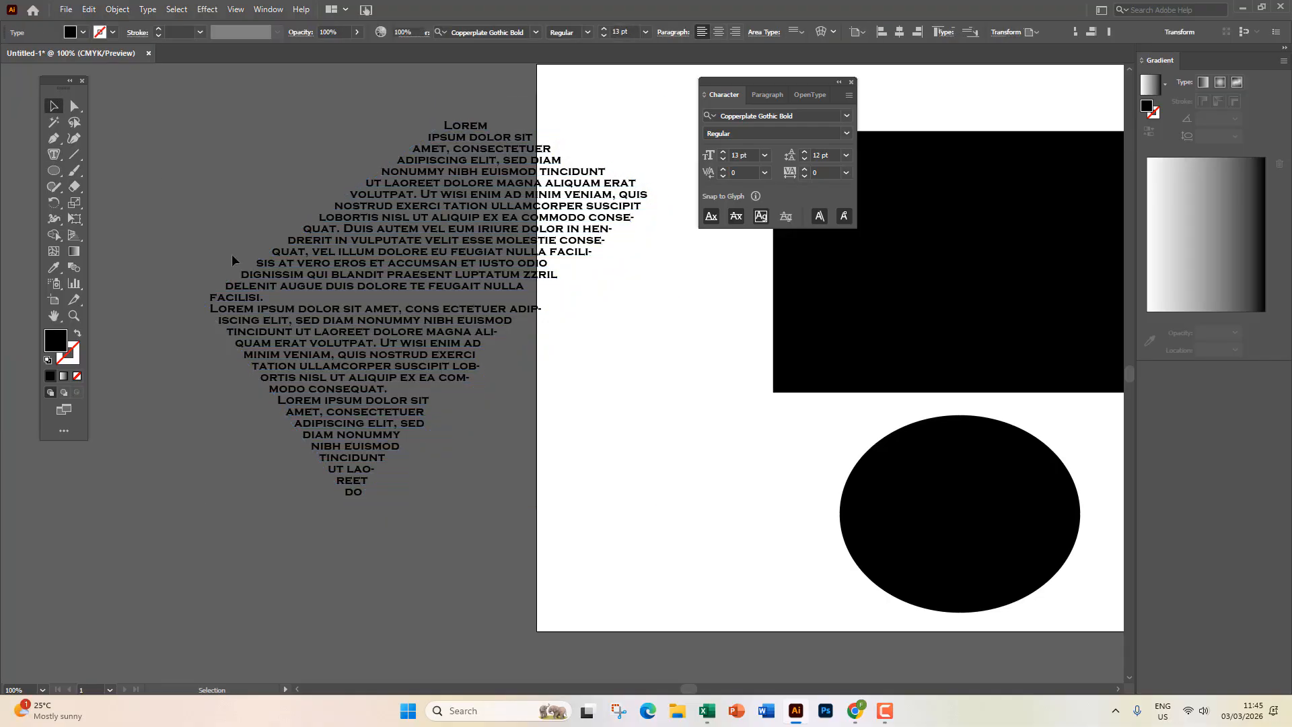
{"action": "left_click", "coordinate": [232, 253]}
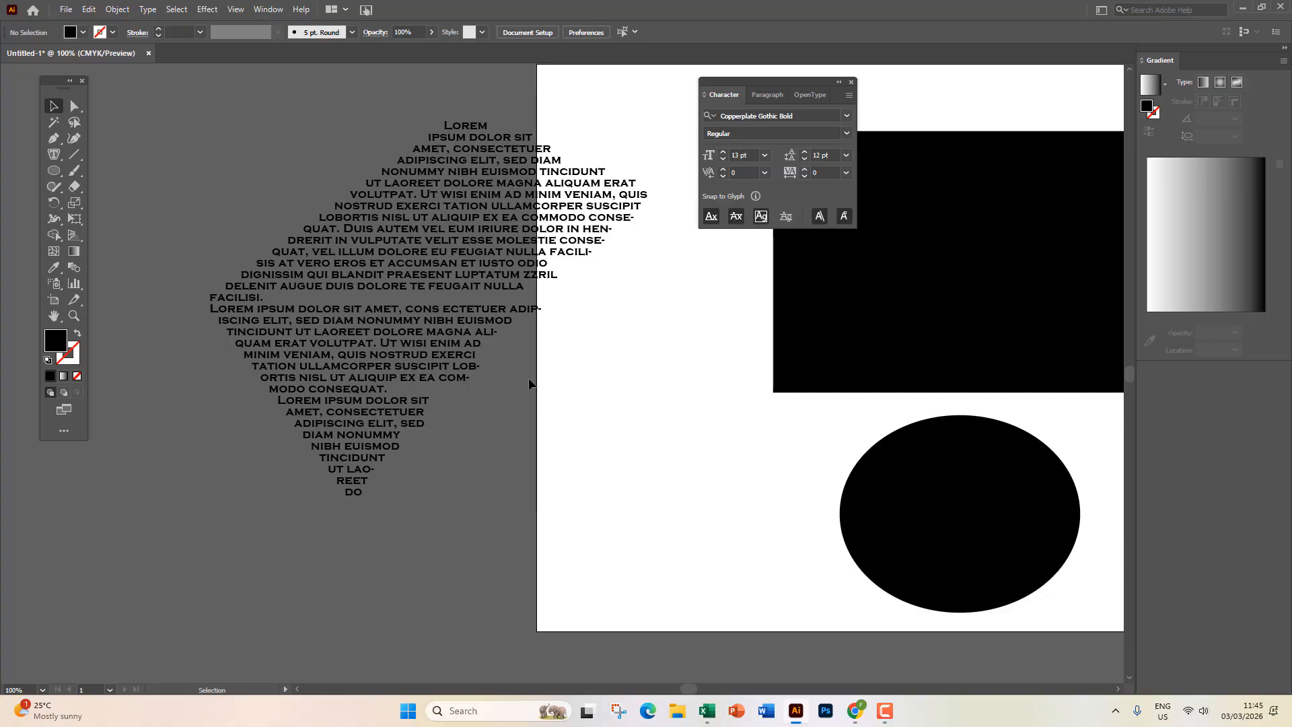
Drag the black ellipse left so it sits below the slanted text block.
{"action": "left_click", "coordinate": [416, 269]}
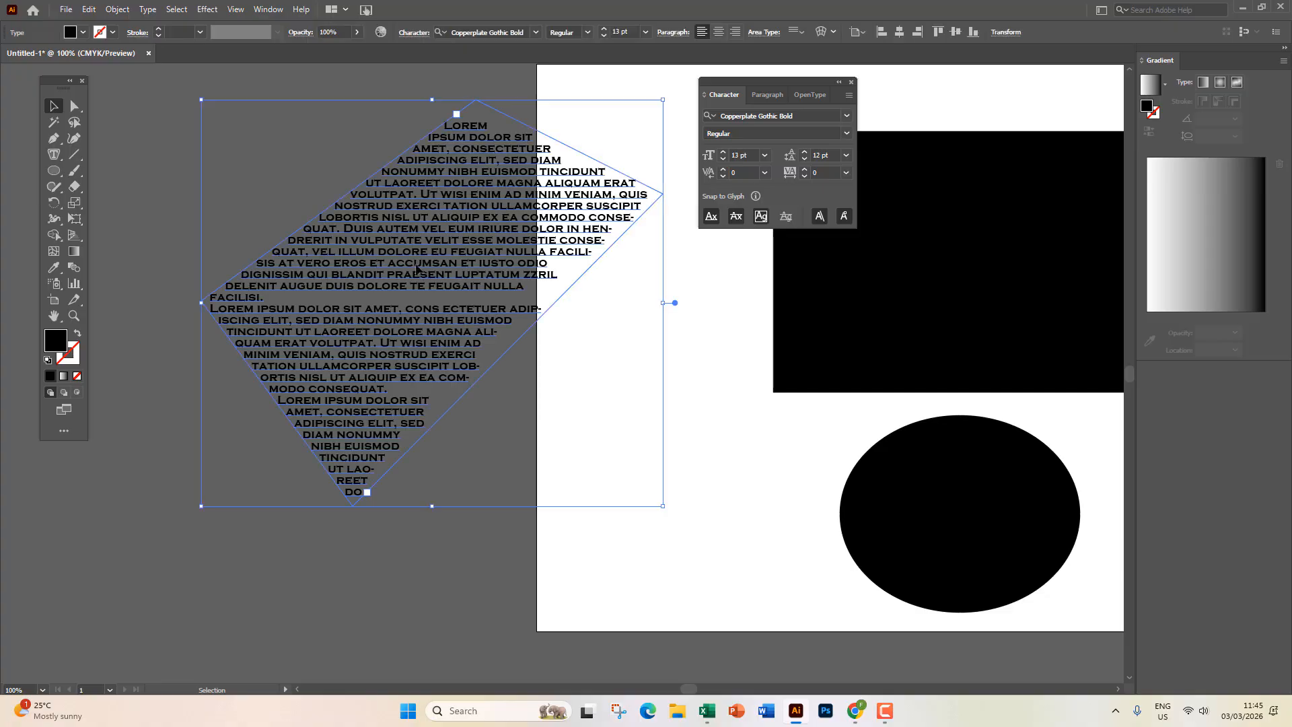
{"action": "left_click_drag", "start_coordinate": [957, 513], "coordinate": [626, 475]}
{"action": "left_click", "coordinate": [54, 154]}
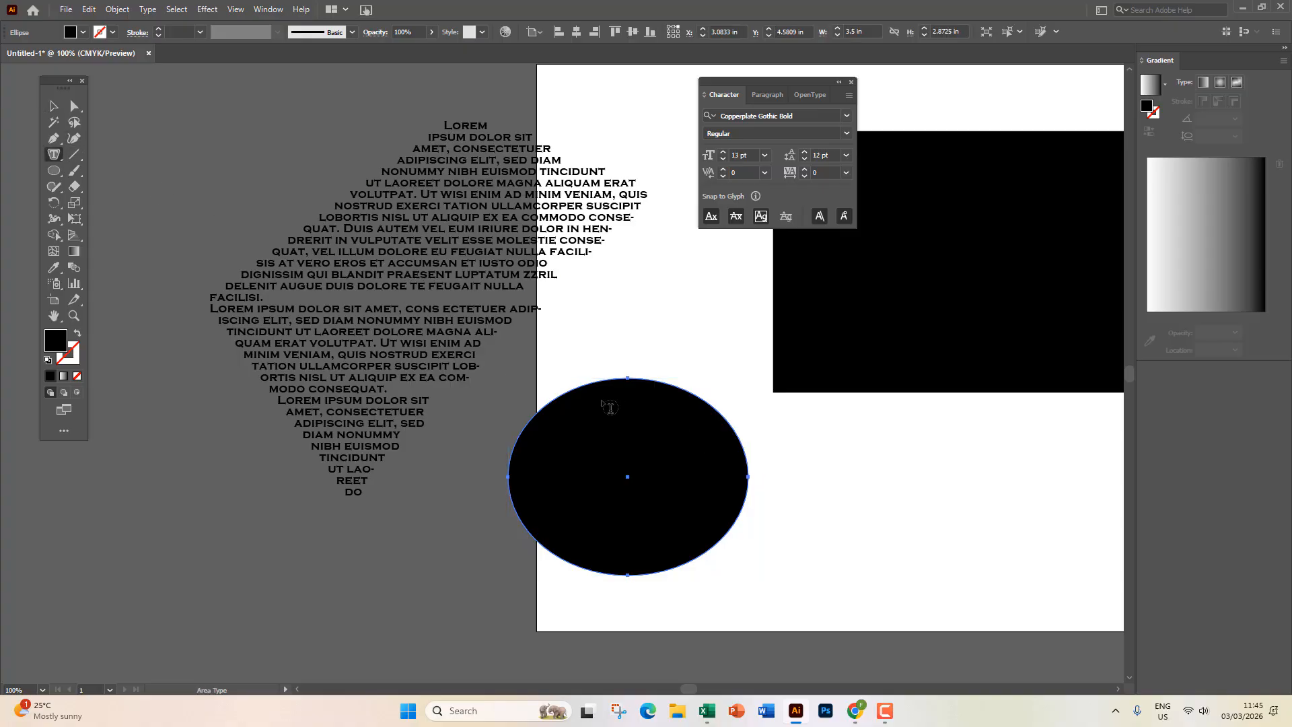
Fill the black ellipse with Lorem ipsum placeholder text as an oval area-type frame, then select it.
{"action": "left_click", "coordinate": [590, 394]}
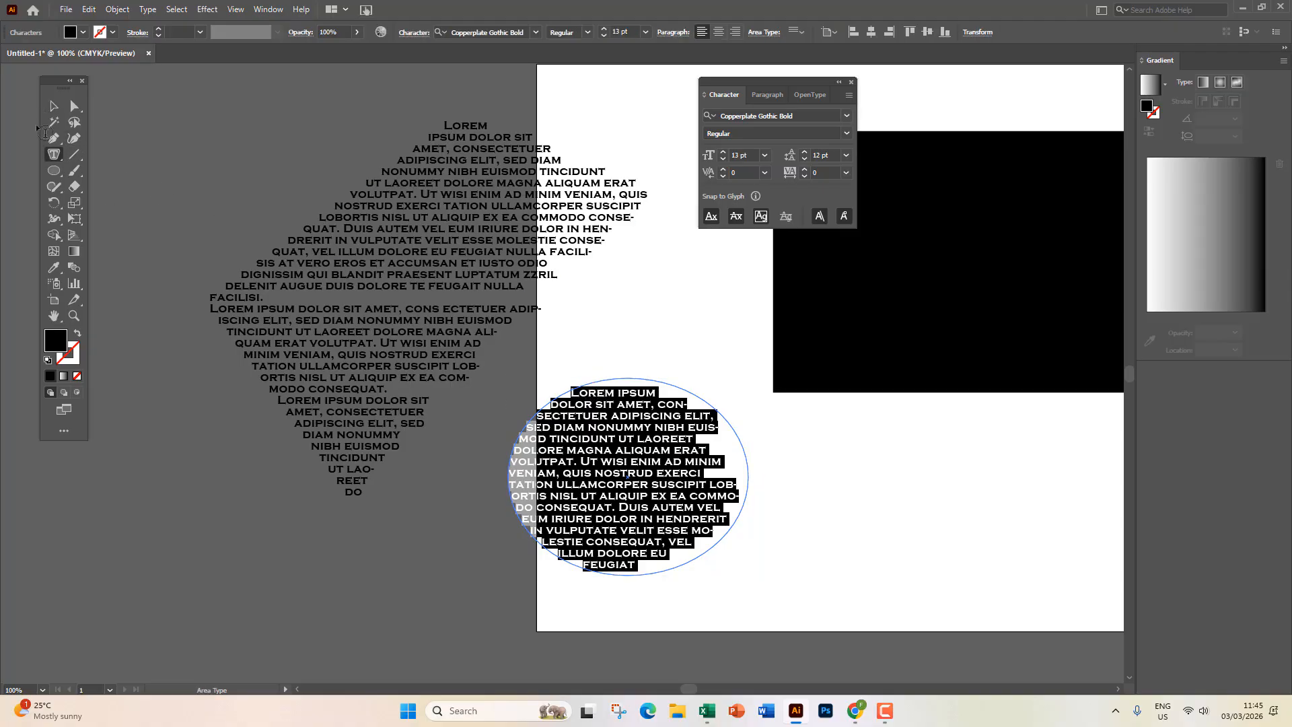
{"action": "left_click", "coordinate": [53, 106]}
{"action": "left_click", "coordinate": [843, 512]}
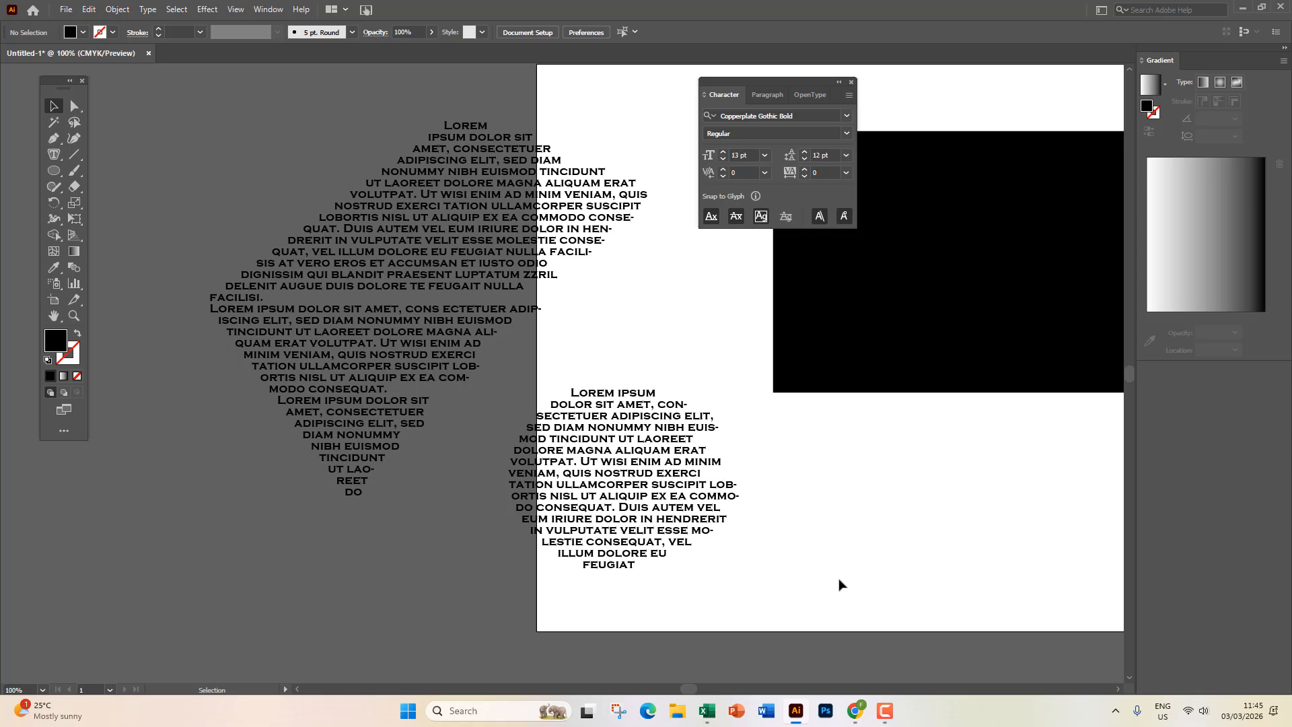
{"action": "left_click", "coordinate": [663, 505]}
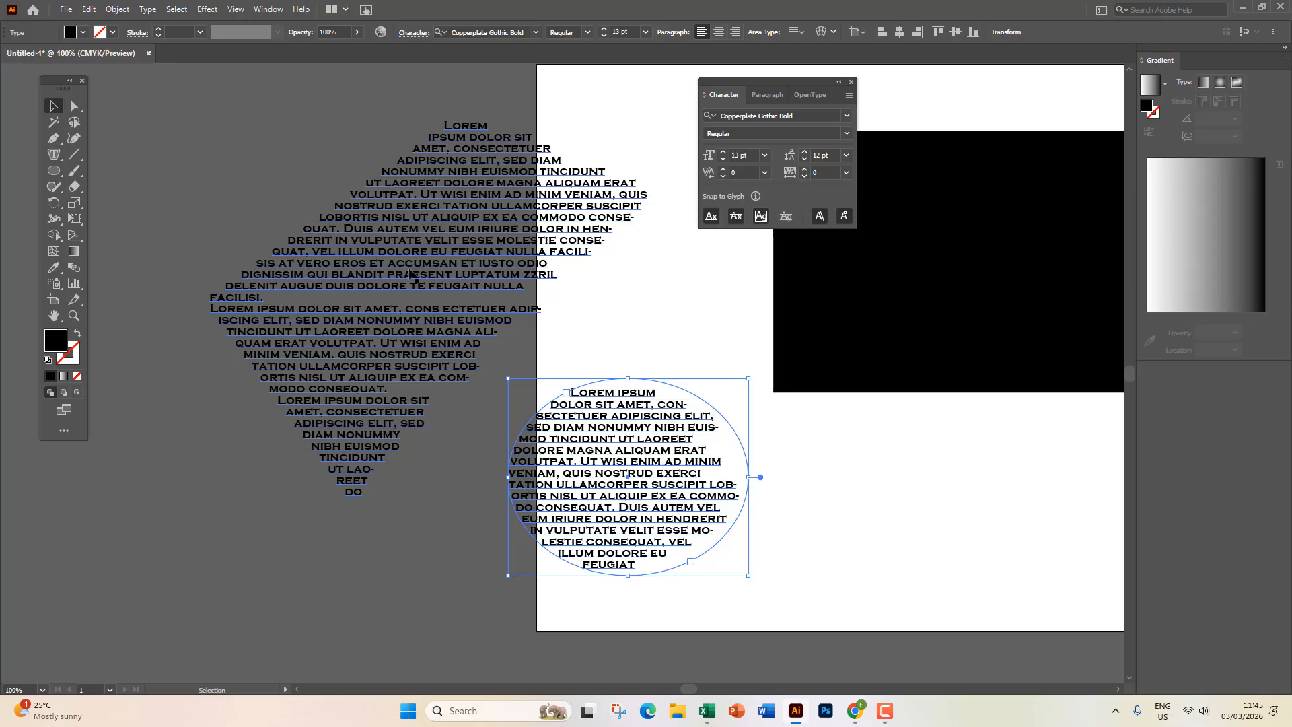
Move the black rectangle right and down on the artboard, then deselect it.
{"action": "left_click_drag", "start_coordinate": [846, 376], "coordinate": [346, 410]}
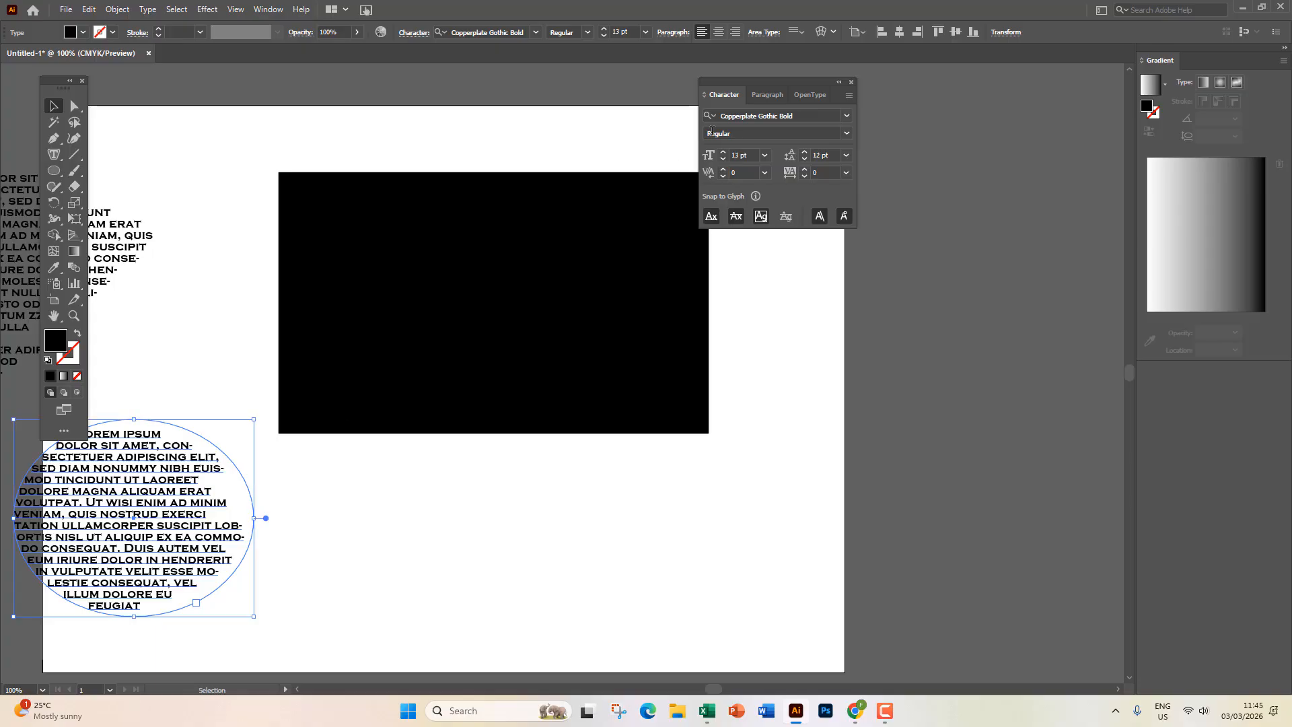
{"action": "left_click_drag", "start_coordinate": [781, 85], "coordinate": [996, 100]}
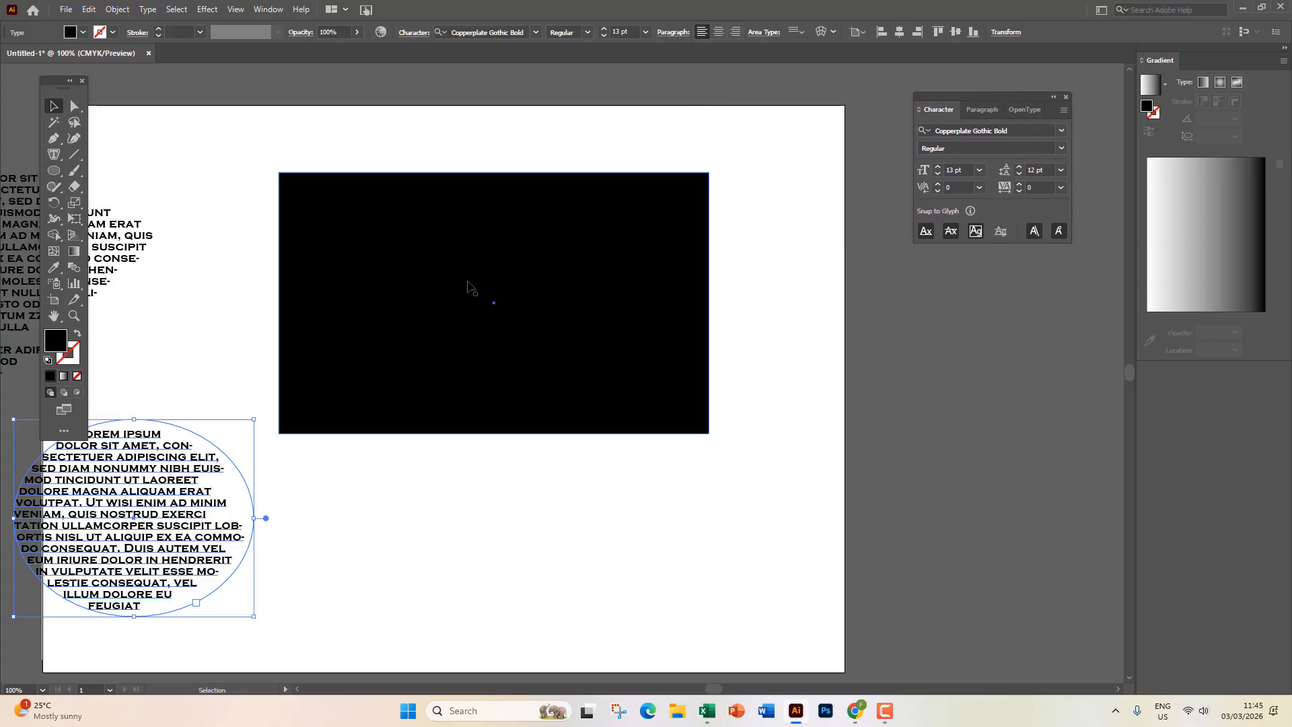
{"action": "left_click_drag", "start_coordinate": [459, 270], "coordinate": [545, 240]}
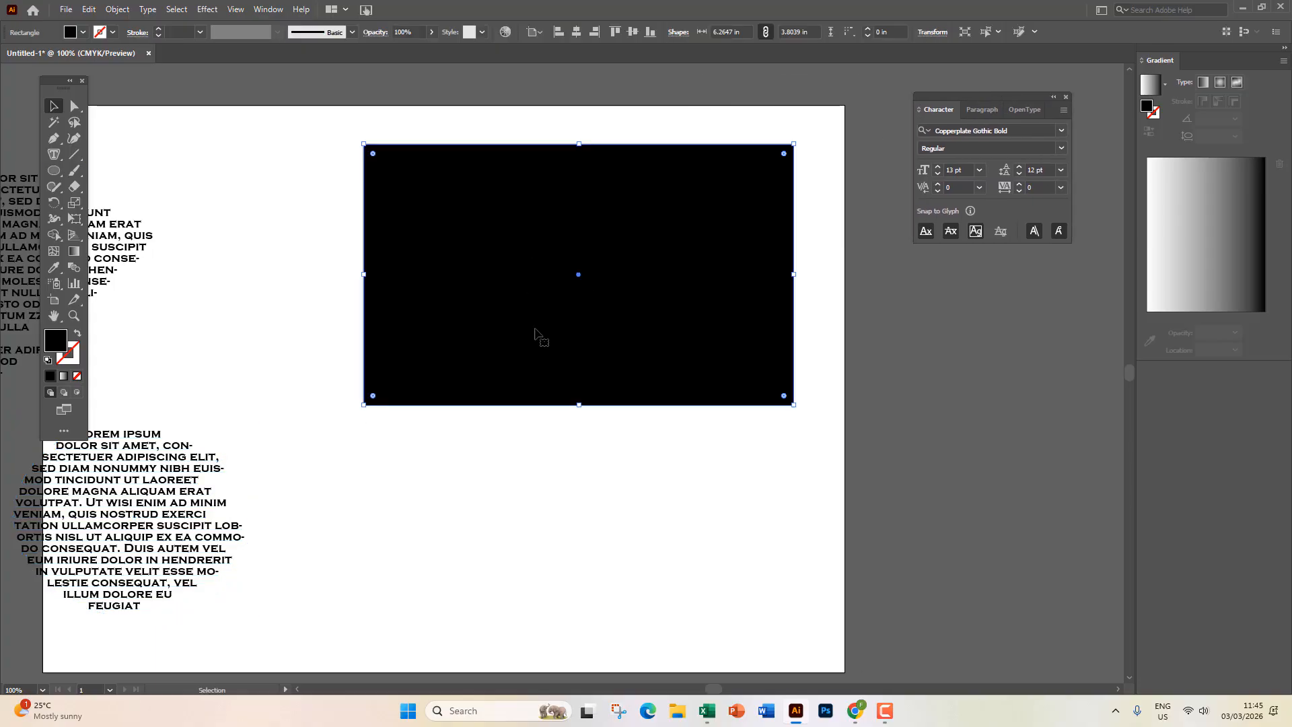
{"action": "key", "text": "a"}
{"action": "key", "text": "v"}
{"action": "left_click", "coordinate": [444, 446]}
Fill the black rectangle with Lorem ipsum area text, then undo it.
{"action": "left_click", "coordinate": [428, 278]}
{"action": "left_click", "coordinate": [54, 154]}
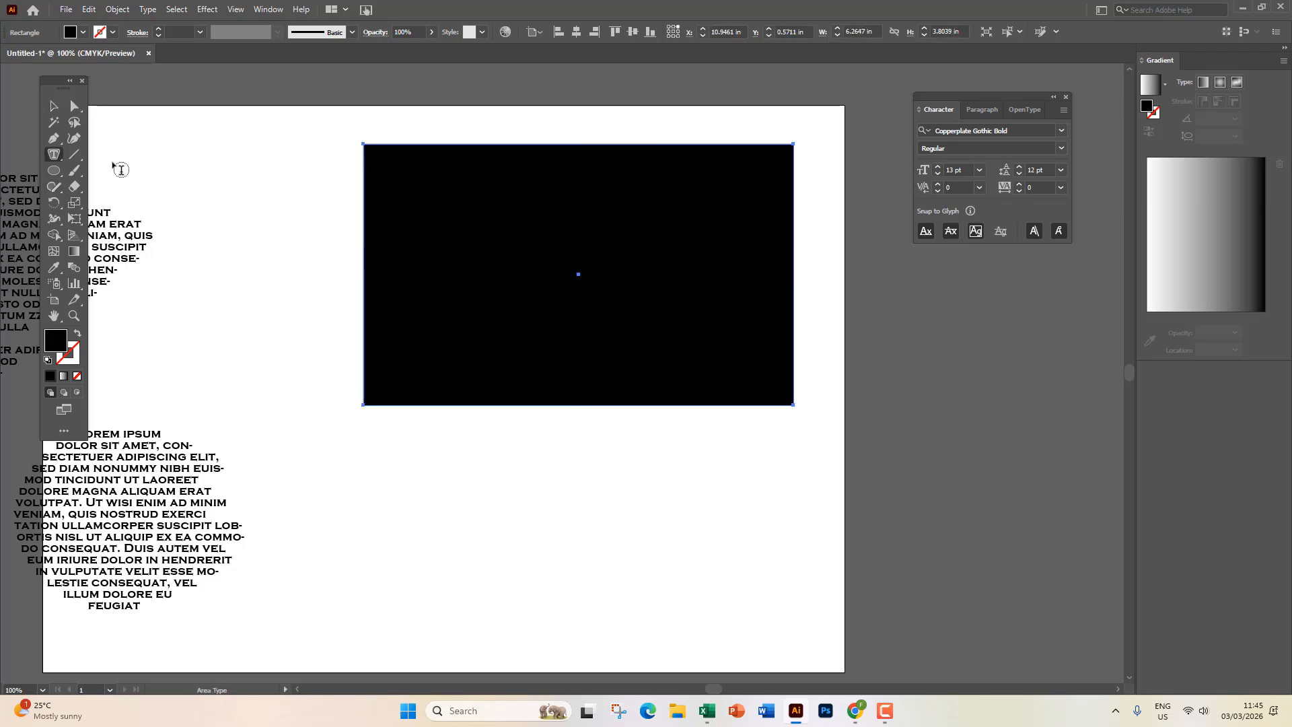
{"action": "left_click", "coordinate": [369, 166]}
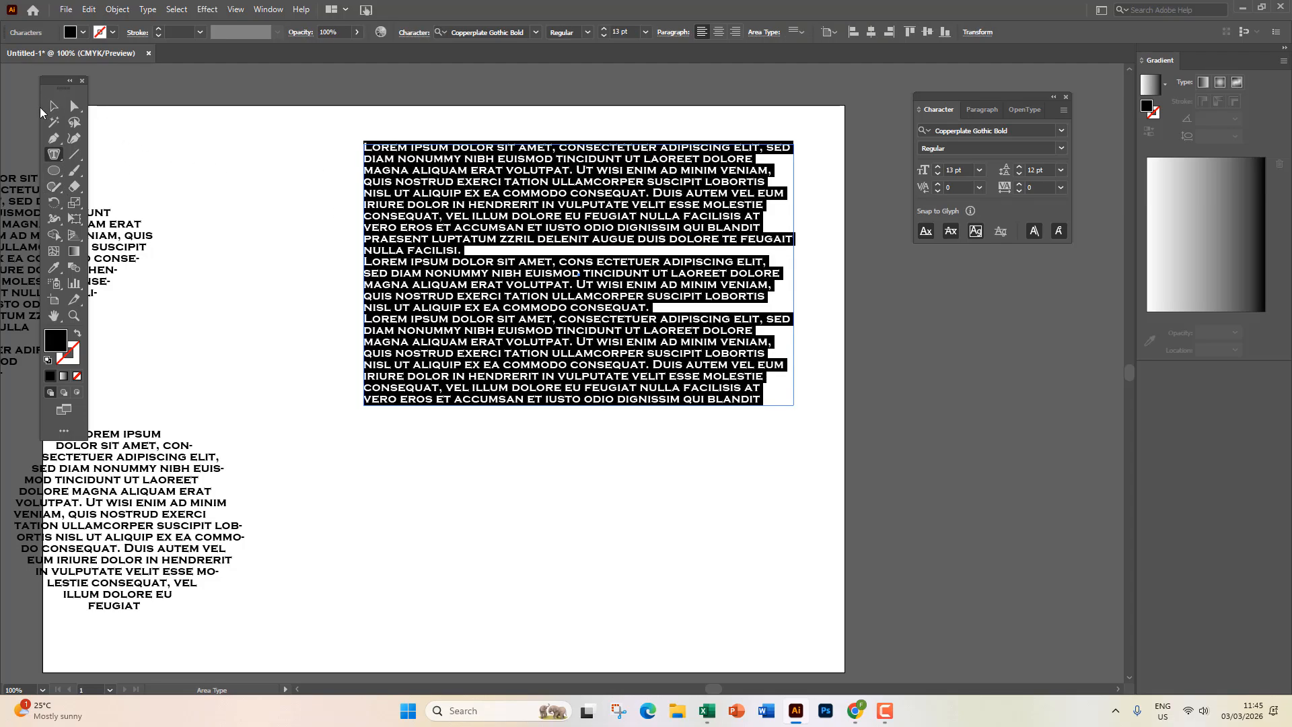
{"action": "left_click", "coordinate": [54, 106]}
{"action": "left_click", "coordinate": [463, 481]}
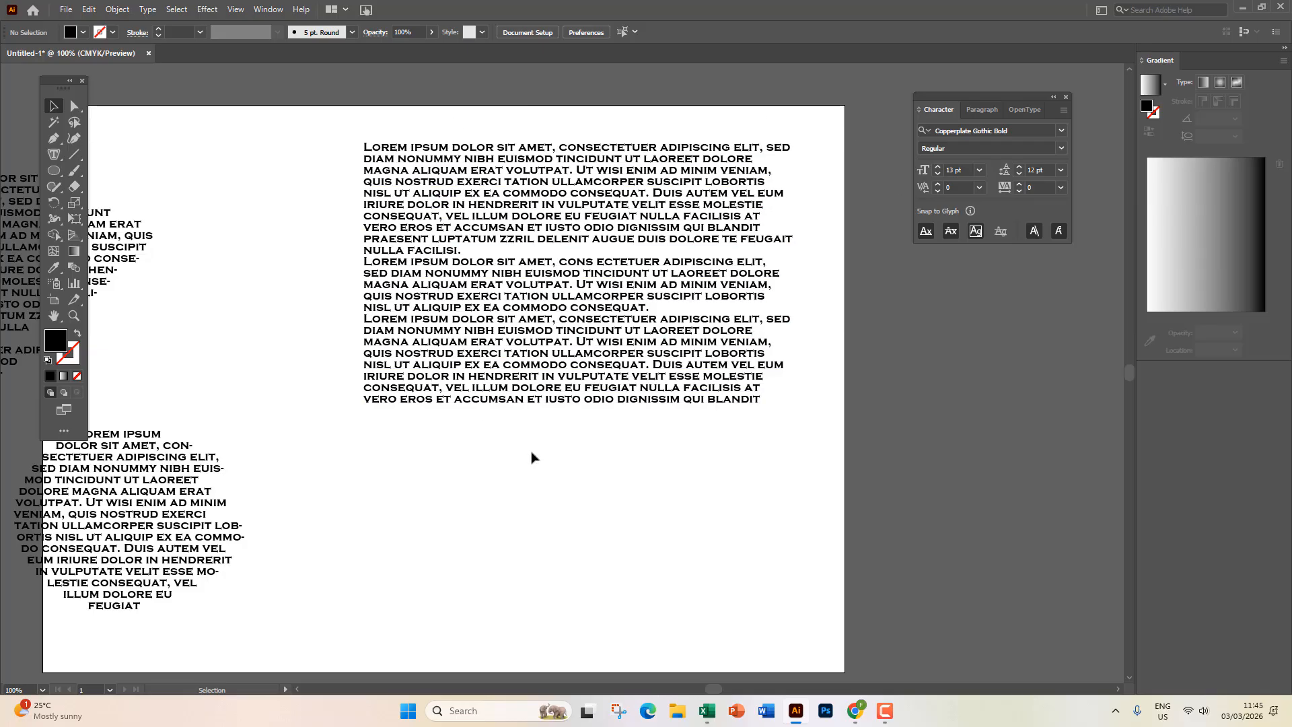
{"action": "key", "text": "ctrl+z"}
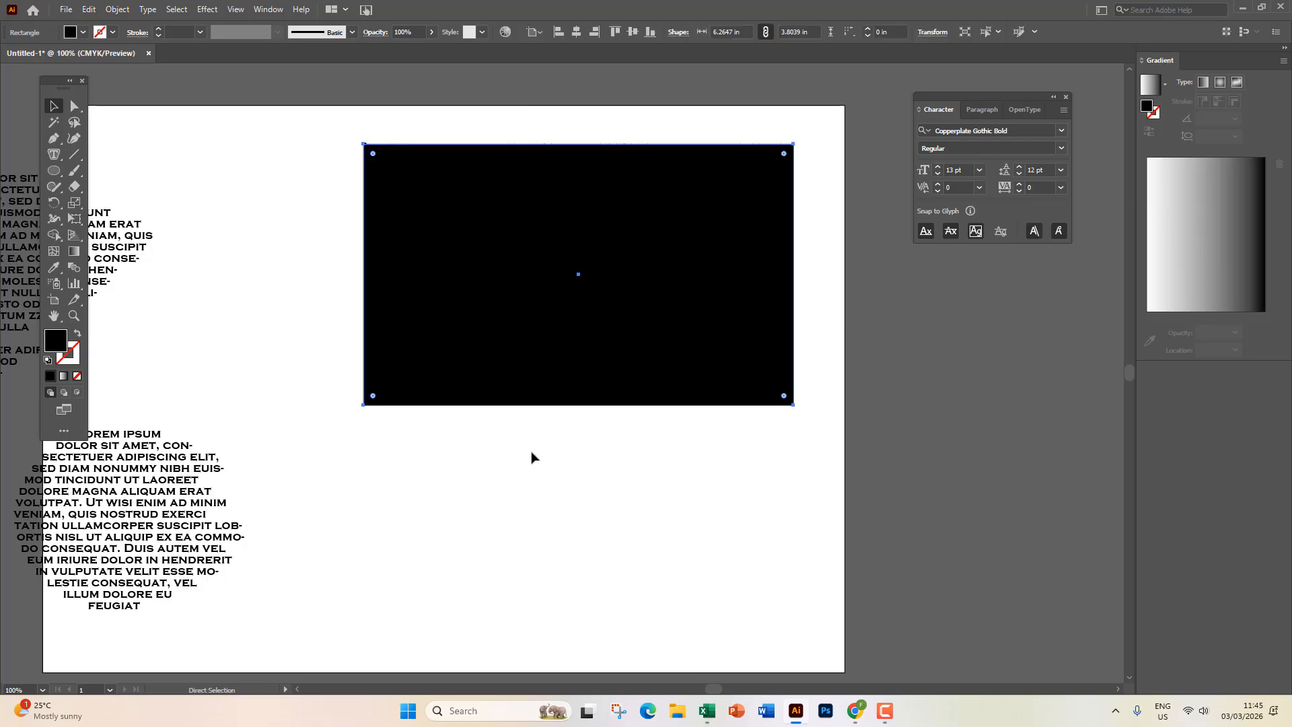
Swap the rectangle's fill and stroke, then marquee-select the paragraph text frame.
{"action": "left_click", "coordinate": [76, 333]}
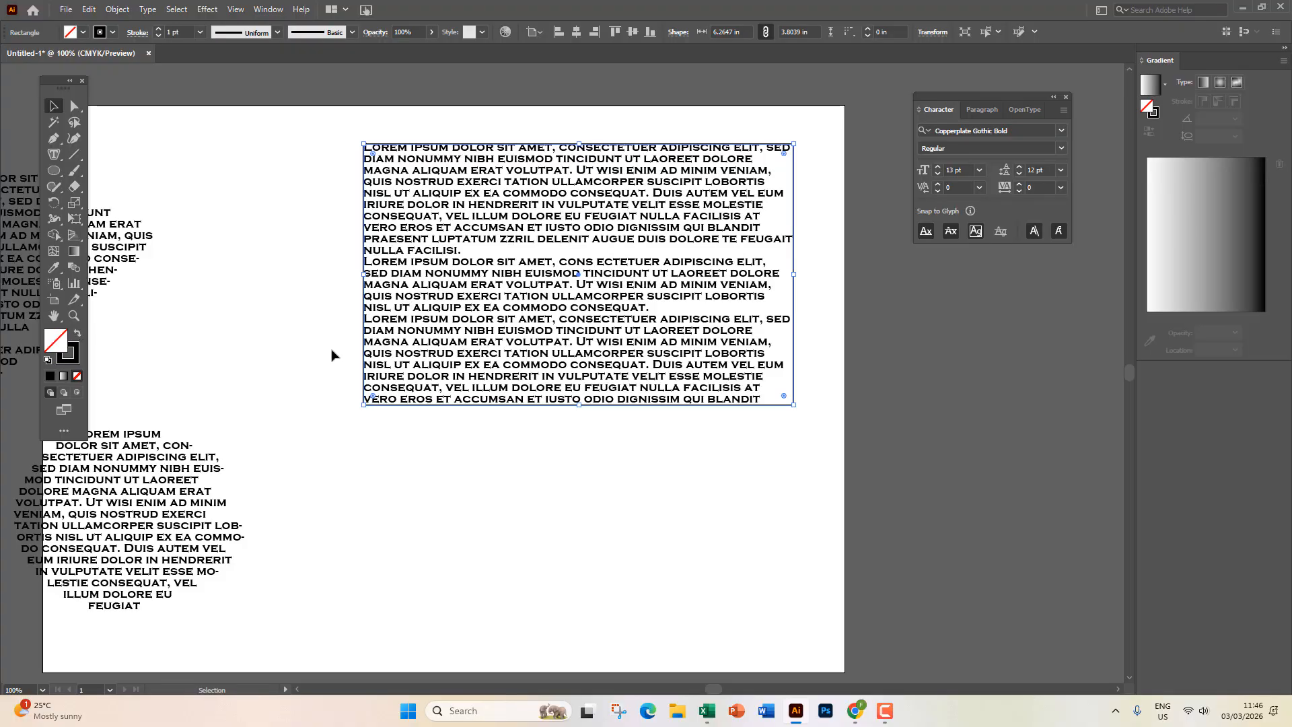
{"action": "left_click", "coordinate": [522, 484]}
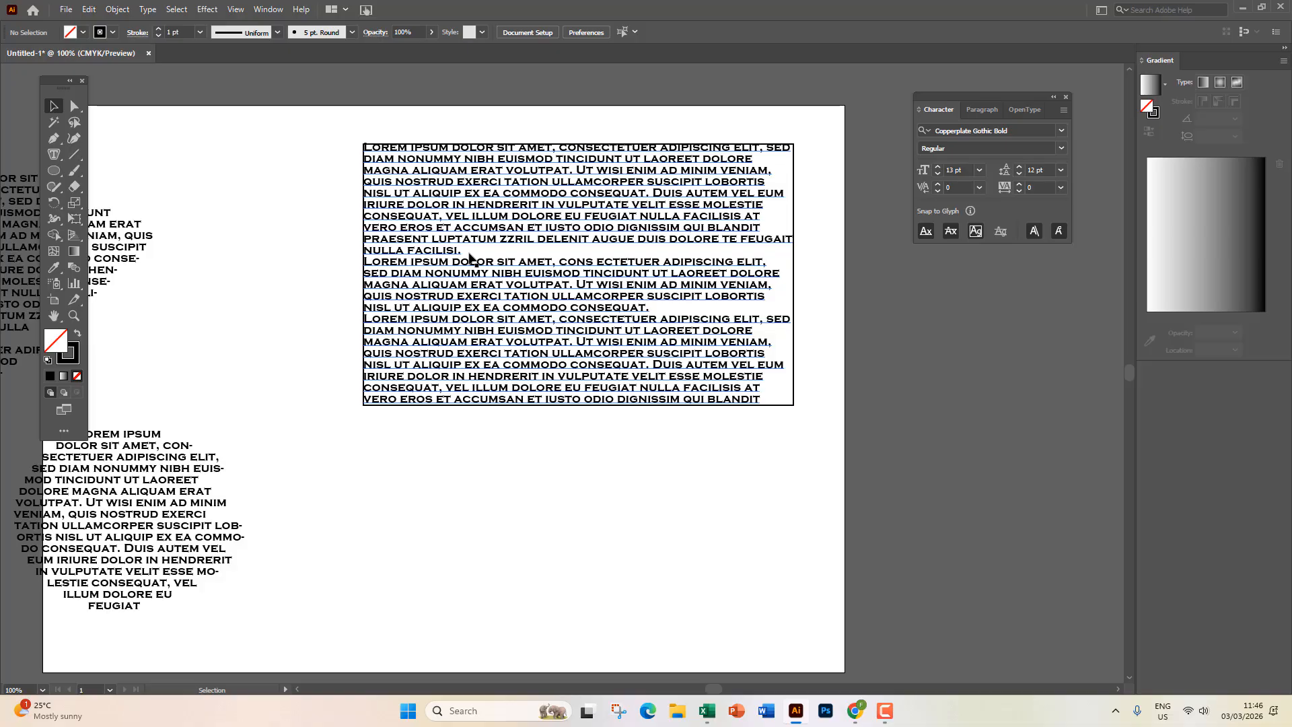
{"action": "left_click_drag", "start_coordinate": [285, 107], "coordinate": [841, 270]}
{"action": "key", "text": "Delete"}
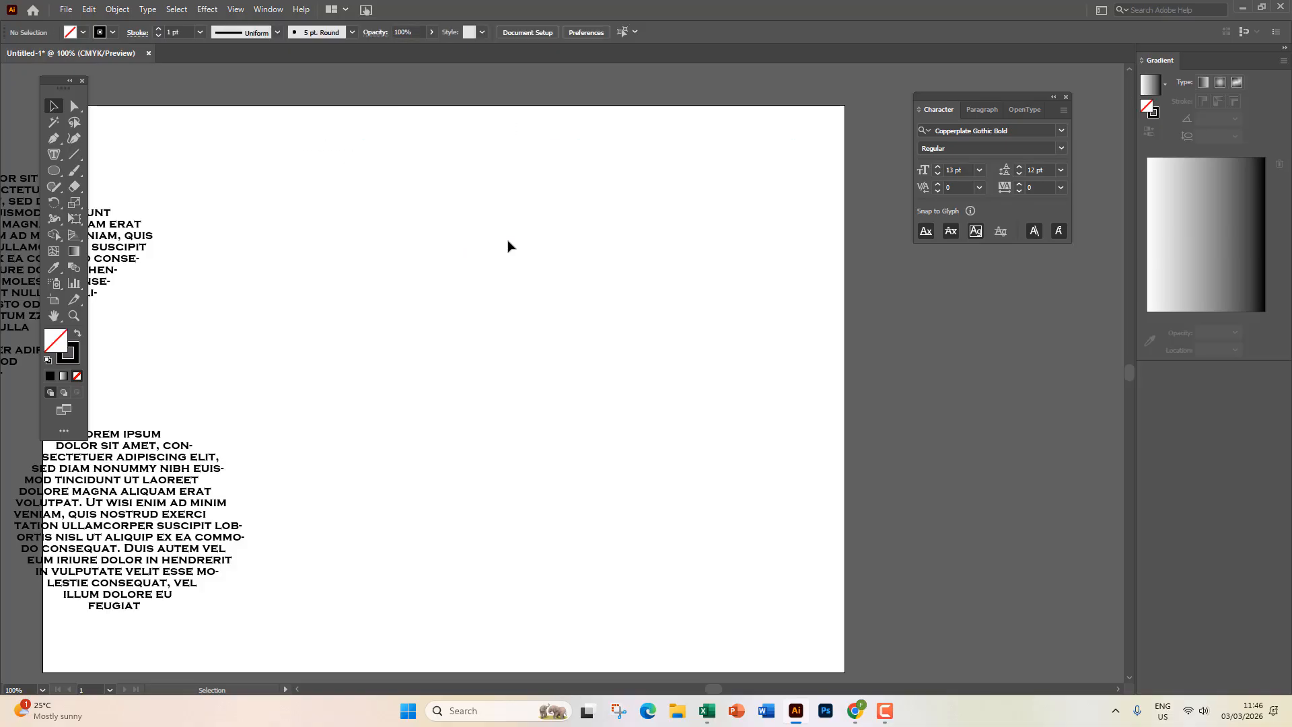
{"action": "left_click_drag", "start_coordinate": [54, 170], "coordinate": [127, 237]}
{"action": "left_click_drag", "start_coordinate": [495, 214], "coordinate": [669, 357]}
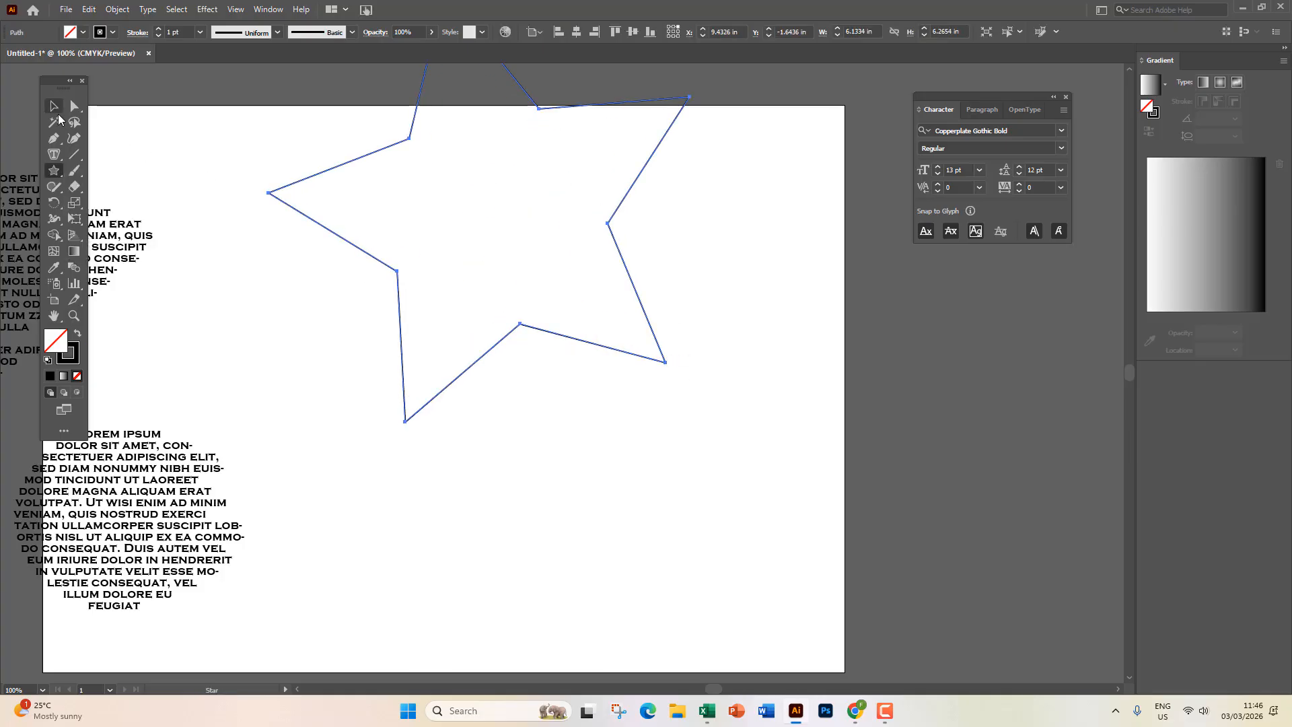
{"action": "left_click", "coordinate": [54, 106]}
{"action": "left_click_drag", "start_coordinate": [404, 144], "coordinate": [404, 210]}
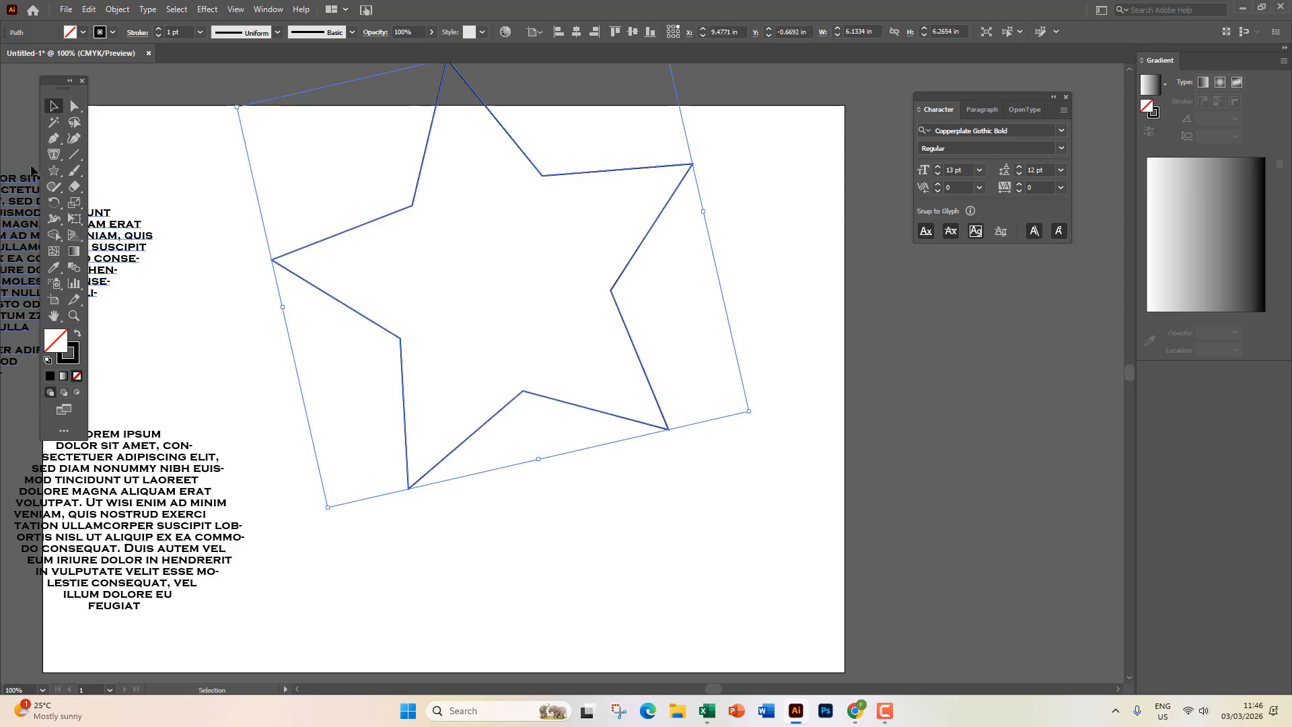
{"action": "left_click", "coordinate": [47, 154]}
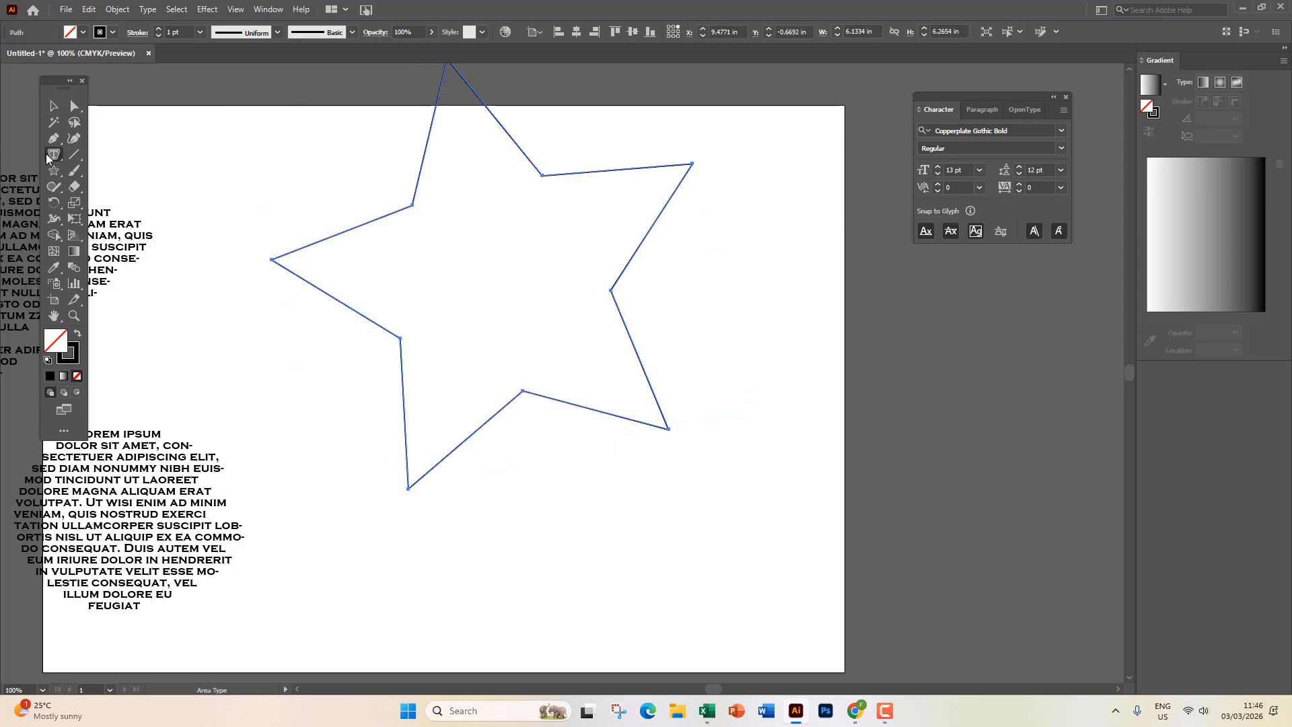
{"action": "left_click", "coordinate": [447, 105]}
{"action": "key", "text": "Escape"}
{"action": "left_click", "coordinate": [586, 460]}
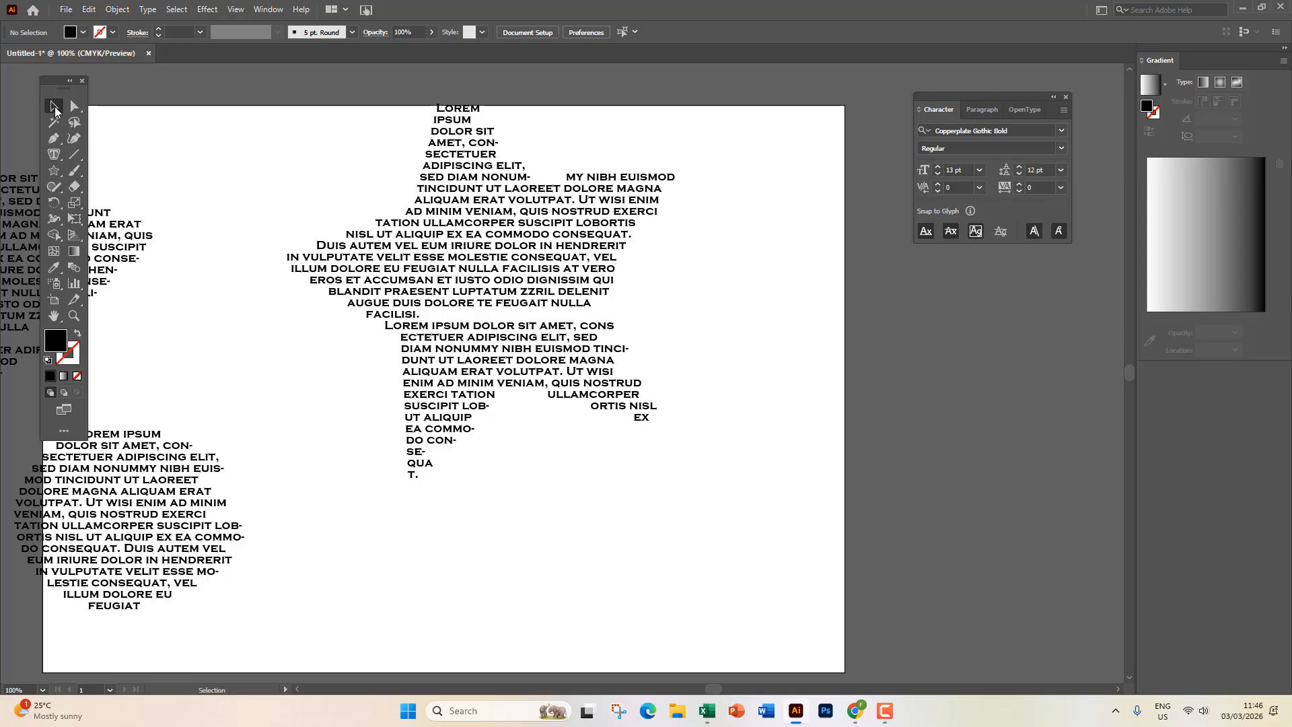
{"action": "left_click", "coordinate": [516, 331]}
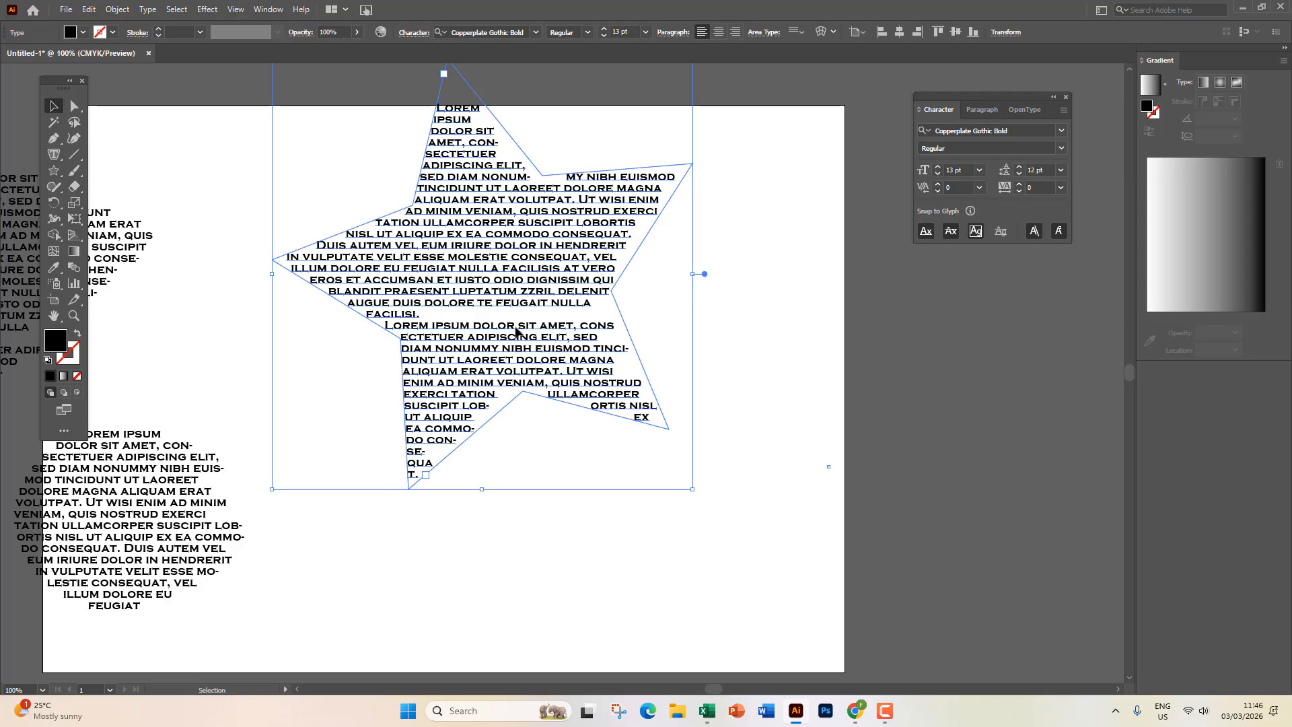
{"action": "key", "text": "Delete"}
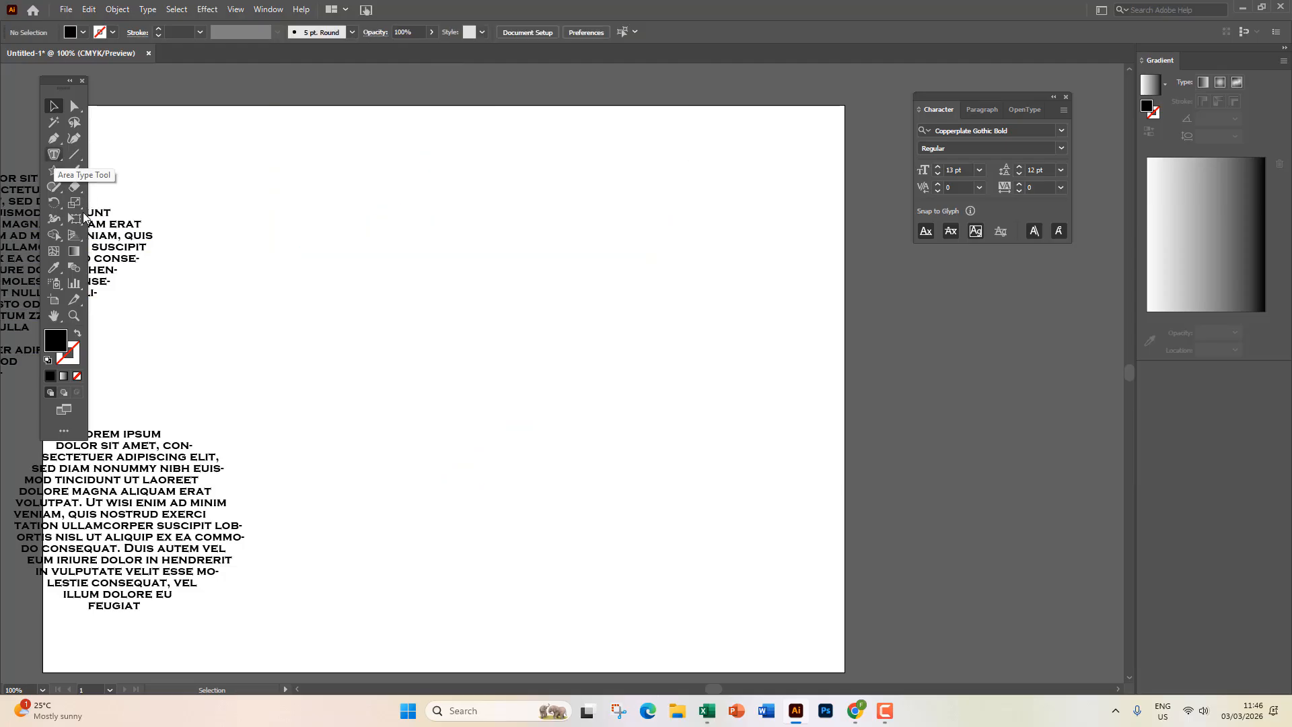
{"action": "key", "text": "space"}
{"action": "left_click_drag", "start_coordinate": [229, 329], "coordinate": [450, 222]}
{"action": "scroll", "coordinate": [306, 350], "scroll_direction": "up", "scroll_amount": 5}
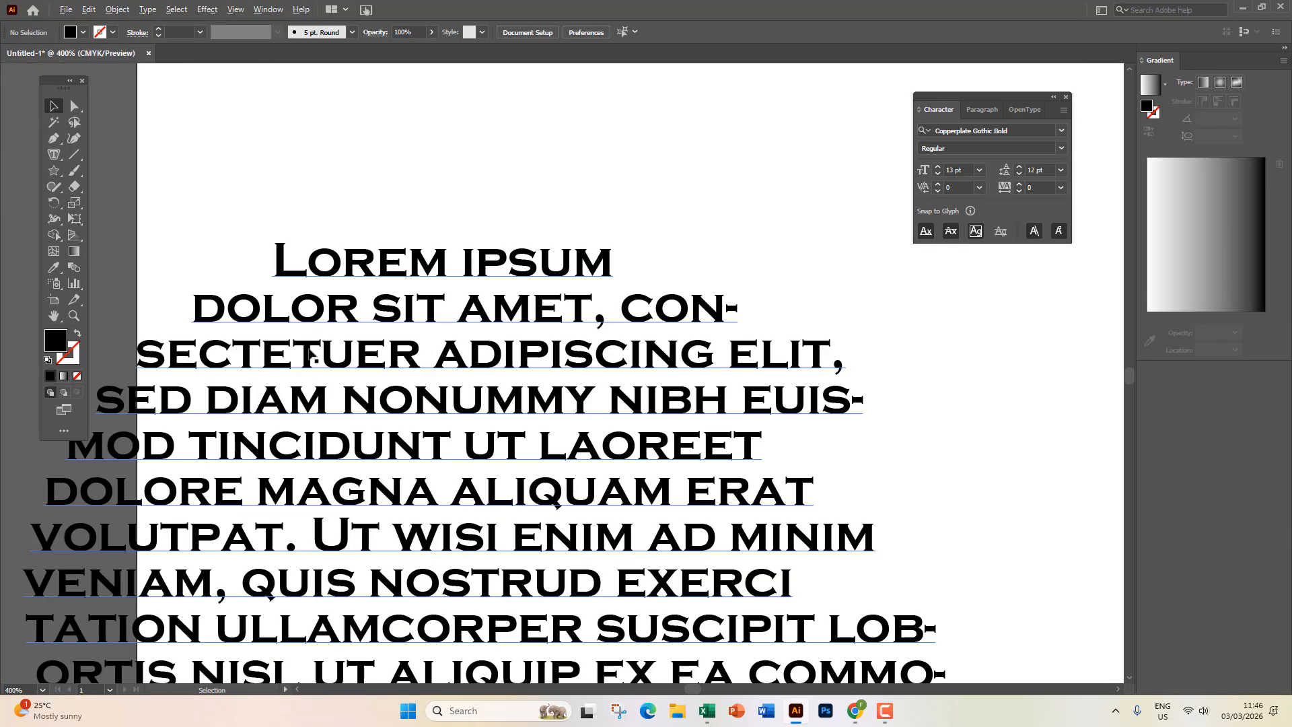
{"action": "key", "text": "space"}
{"action": "left_click_drag", "start_coordinate": [436, 293], "coordinate": [513, 278]}
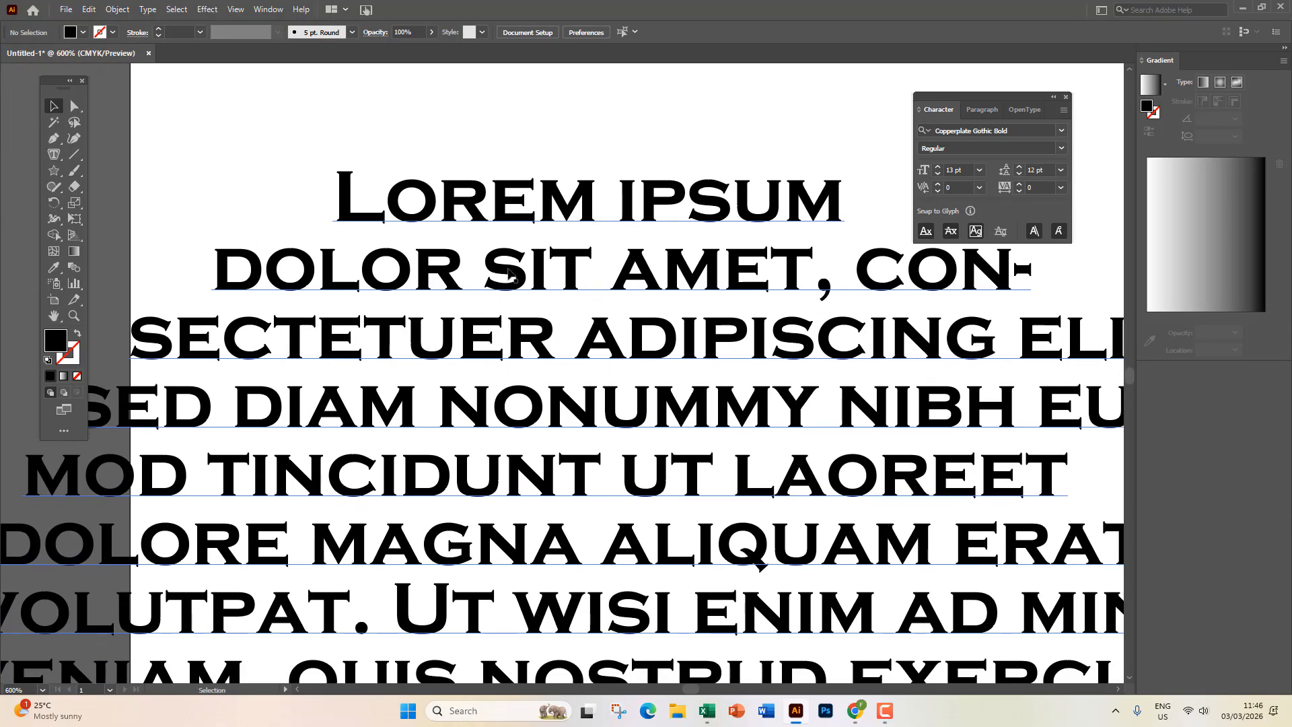
{"action": "key", "text": "t"}
{"action": "left_click_drag", "start_coordinate": [339, 199], "coordinate": [826, 192]}
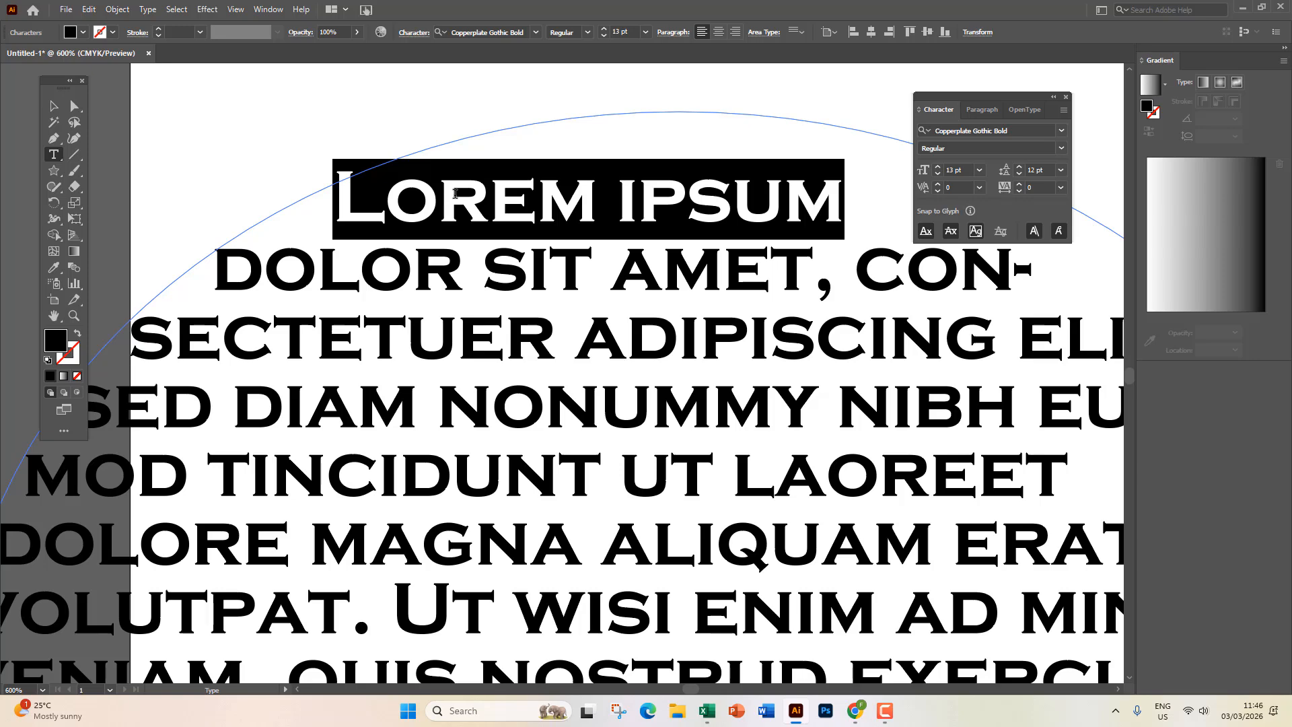
{"action": "left_click", "coordinate": [54, 107]}
{"action": "left_click", "coordinate": [214, 154]}
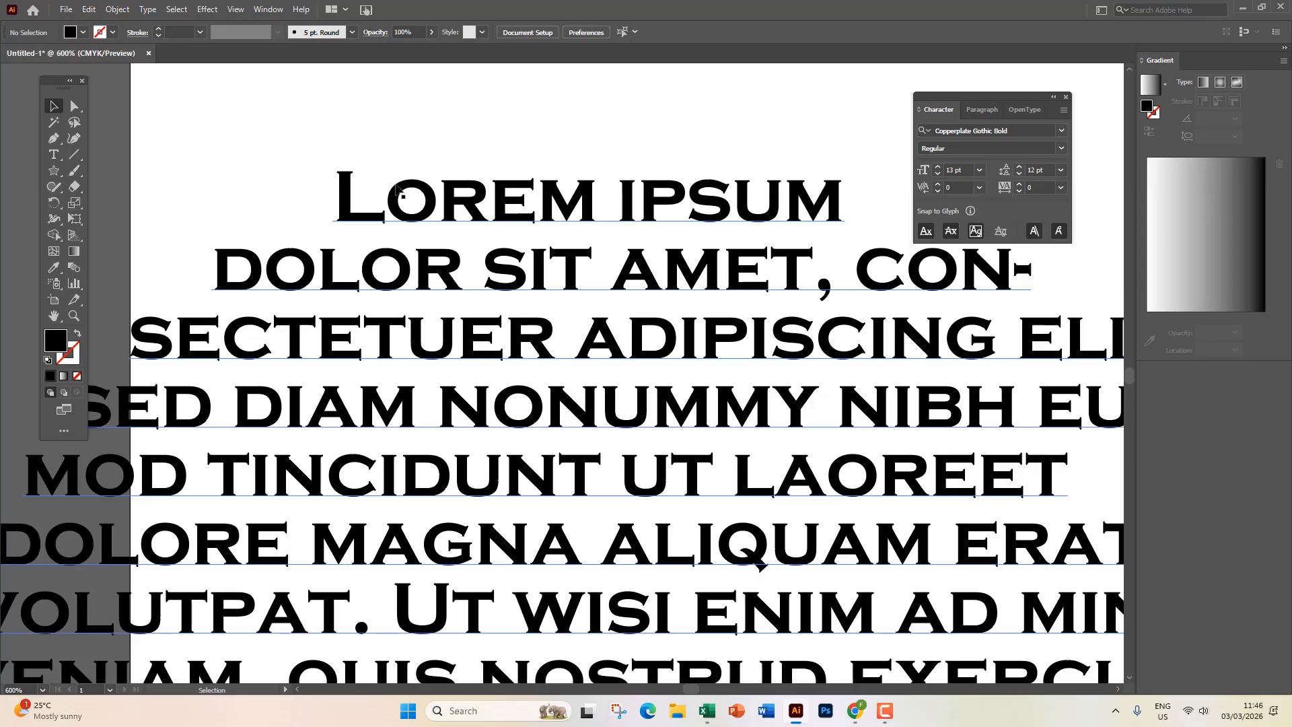
{"action": "double_click", "coordinate": [387, 196]}
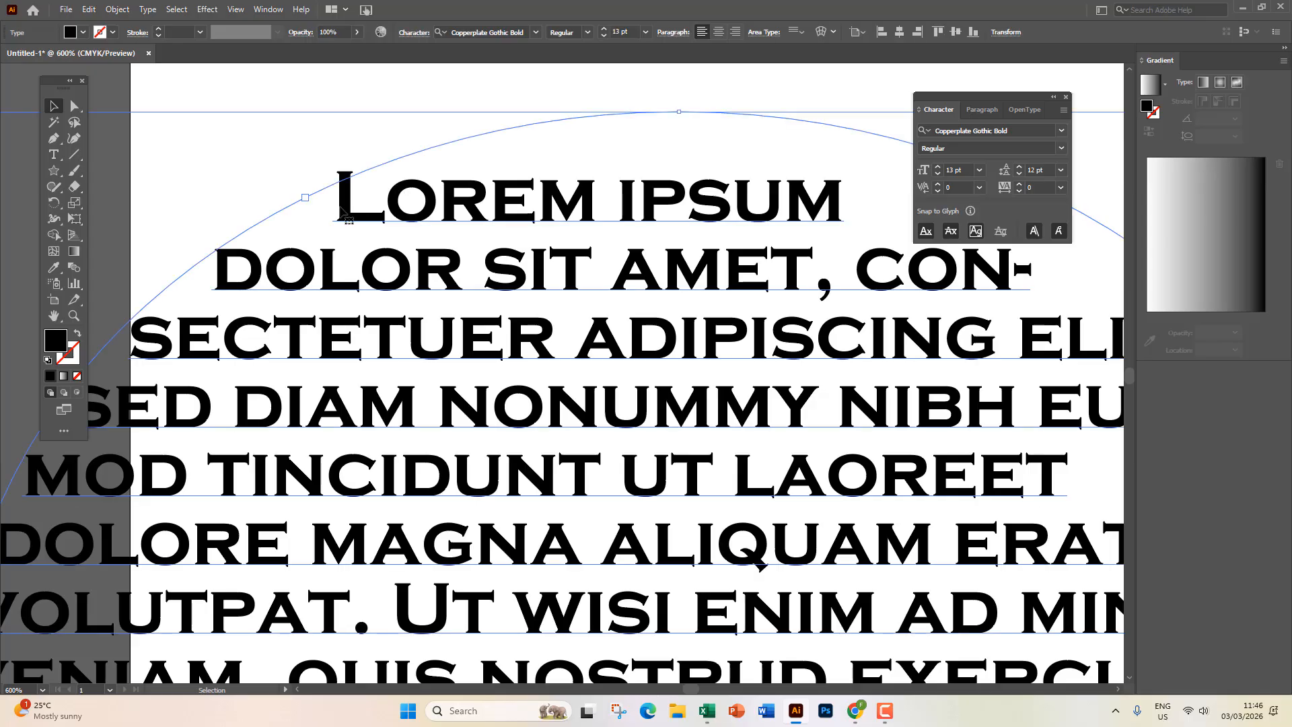
{"action": "triple_click", "coordinate": [385, 200]}
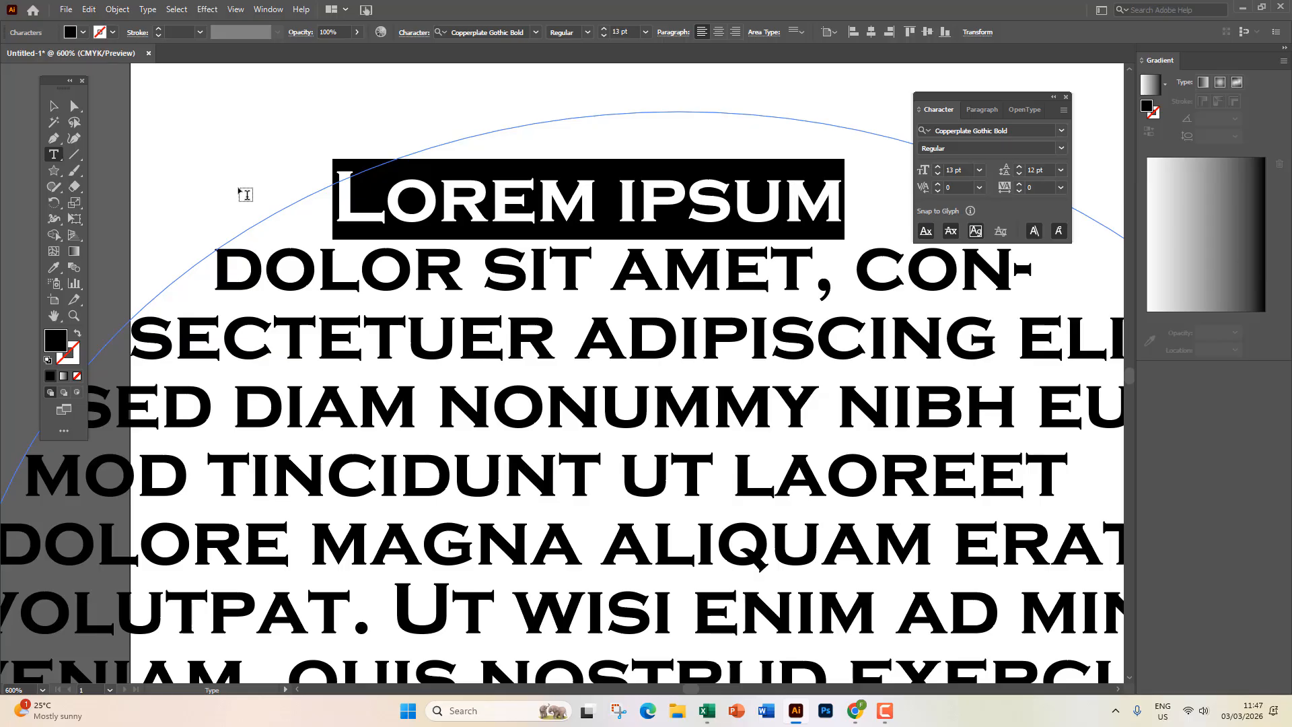
{"action": "left_click_drag", "start_coordinate": [340, 198], "coordinate": [852, 184]}
{"action": "left_click", "coordinate": [54, 105]}
{"action": "left_click", "coordinate": [226, 146]}
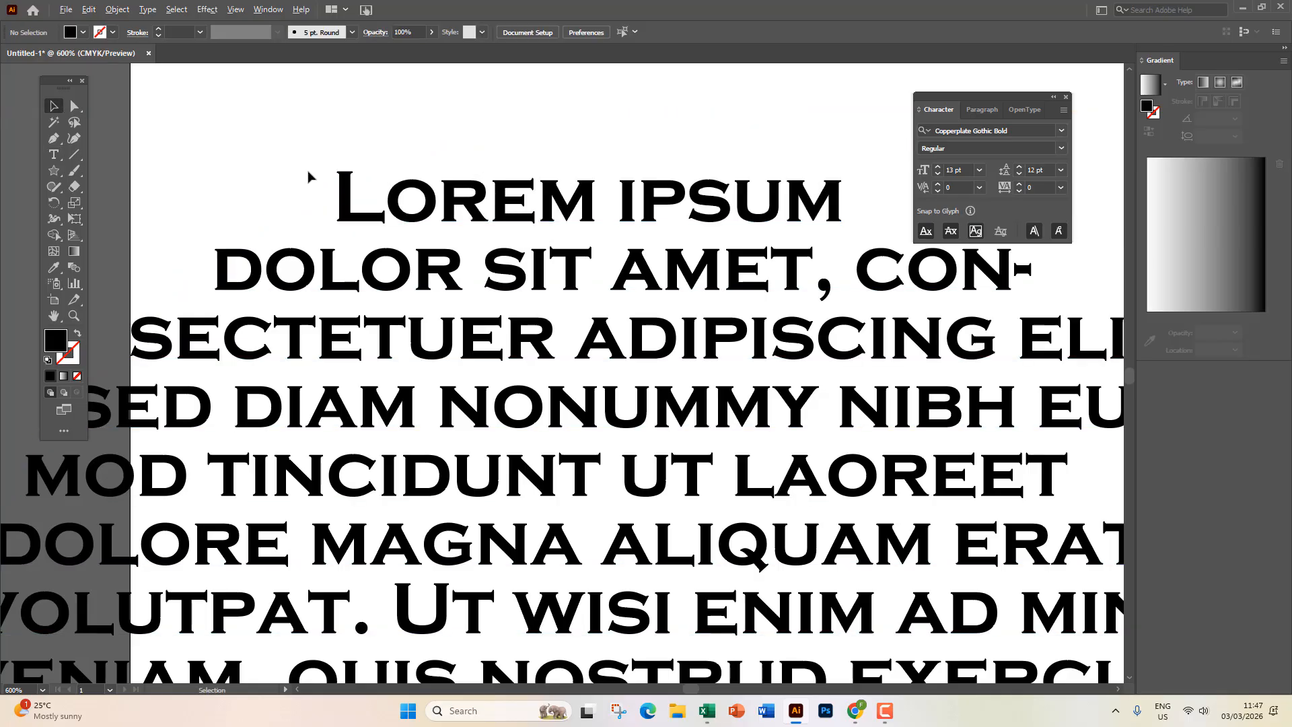
{"action": "key", "text": "ctrl+1"}
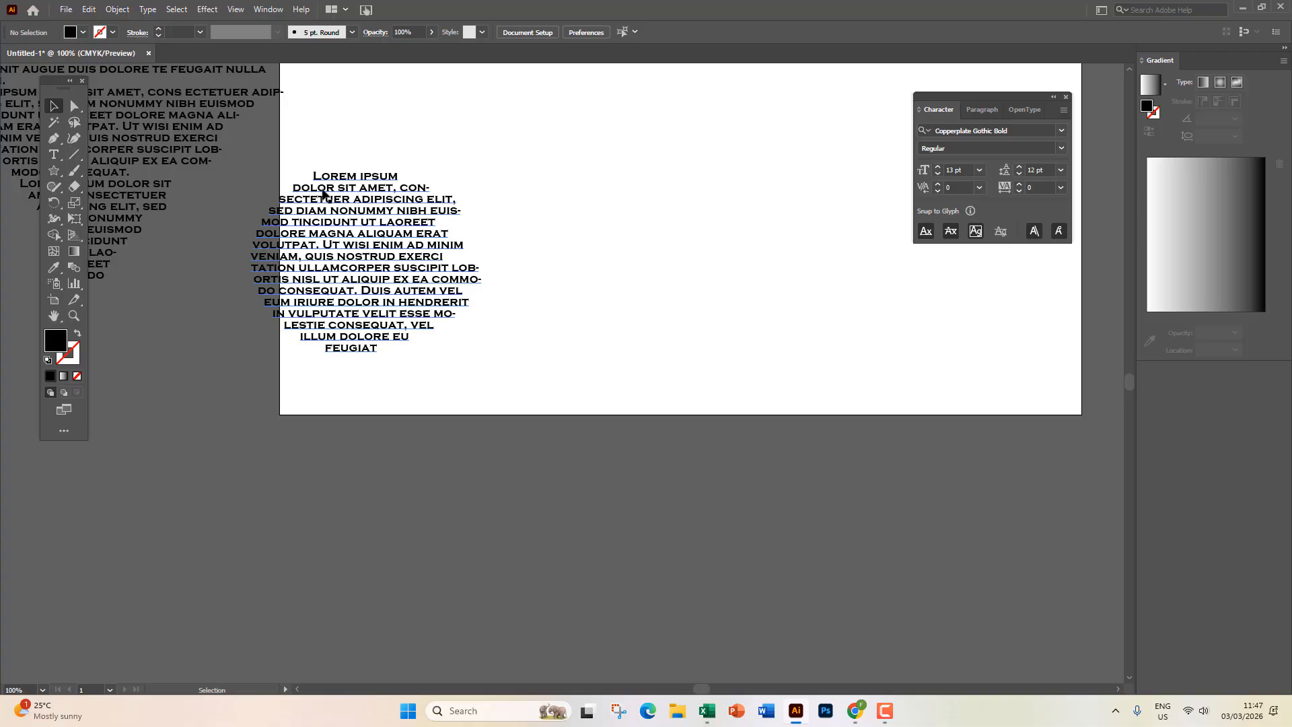
Drag the circular Lorem ipsum block right and down on the artboard.
{"action": "left_click_drag", "start_coordinate": [385, 200], "coordinate": [447, 217]}
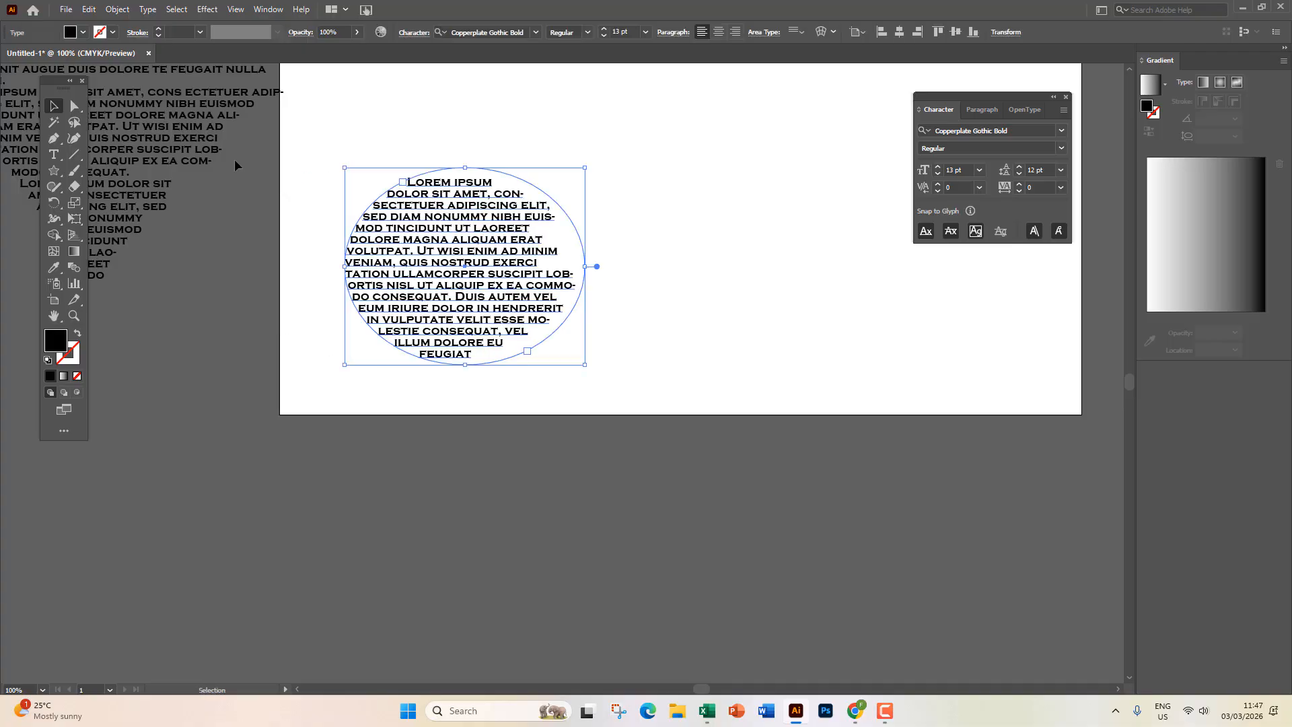
{"action": "left_click", "coordinate": [53, 154]}
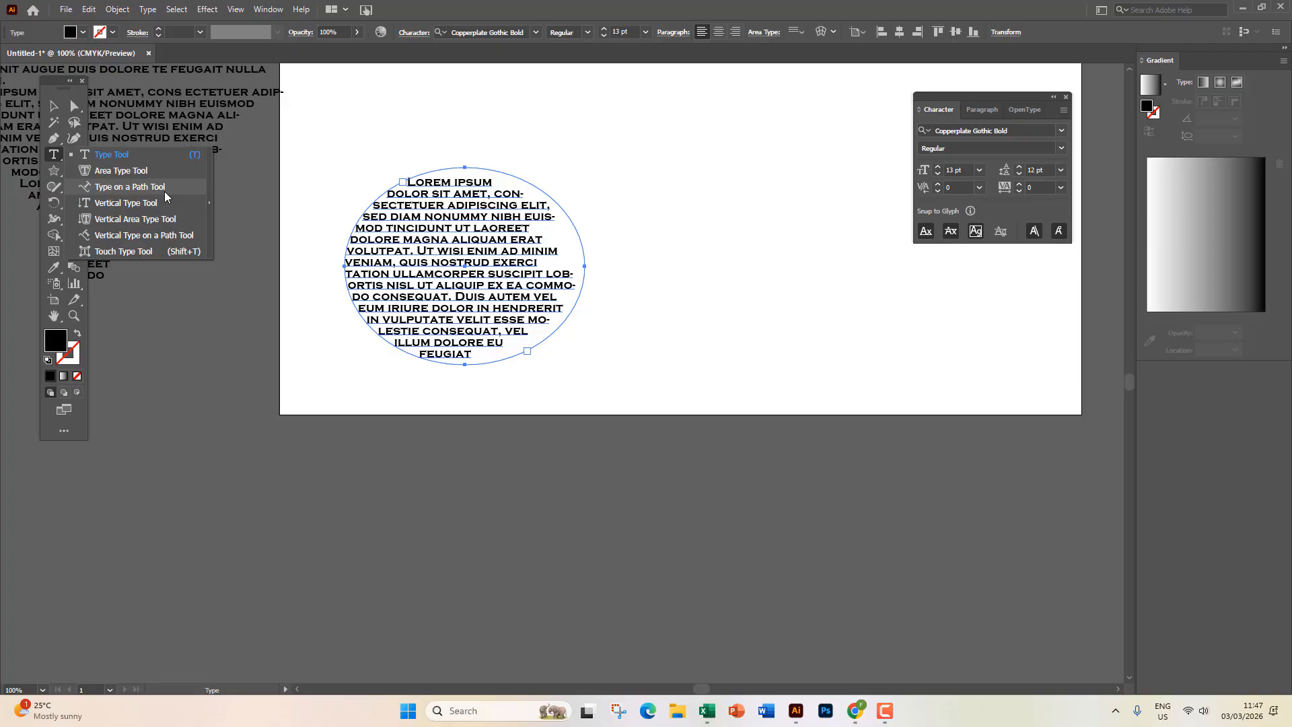
{"action": "key", "text": "v"}
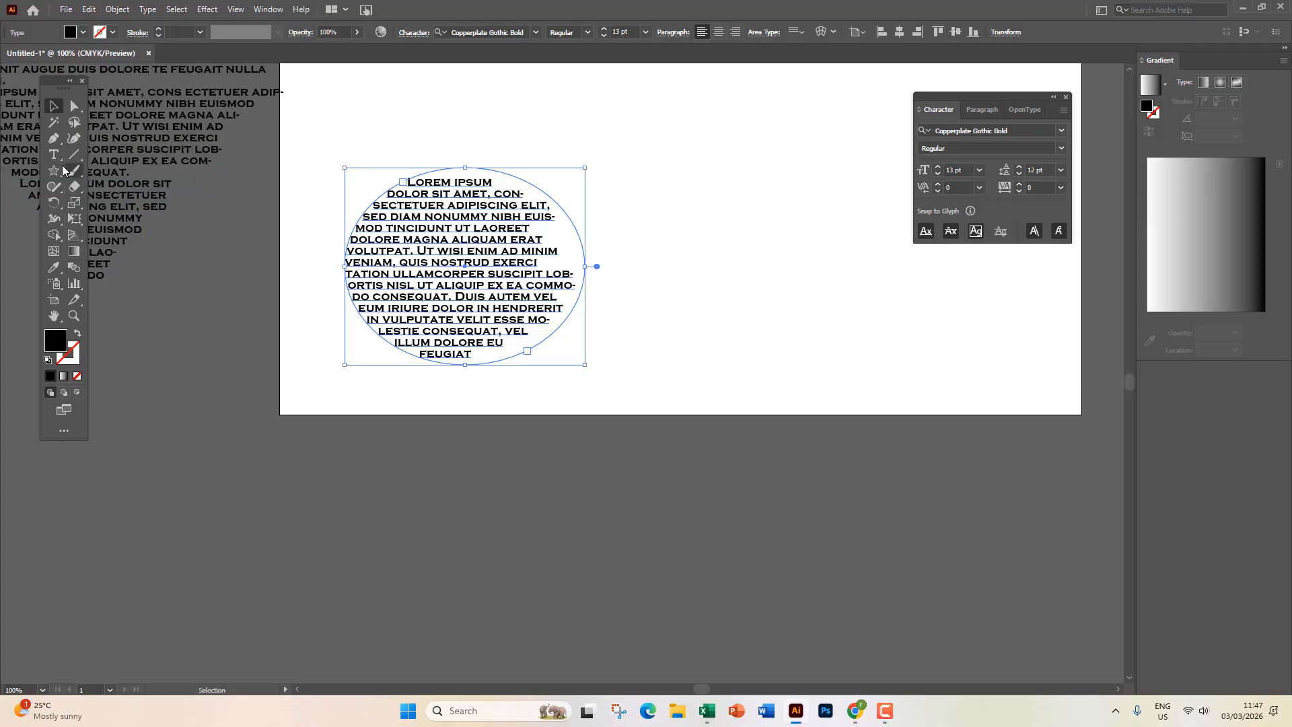
Draw a large black star and move it right and down.
{"action": "left_click", "coordinate": [58, 171]}
{"action": "mouse_move", "coordinate": [719, 210]}
{"action": "left_mouse_down"}
{"action": "mouse_move", "coordinate": [854, 369]}
{"action": "mouse_move", "coordinate": [868, 414]}
{"action": "mouse_move", "coordinate": [875, 404]}
{"action": "left_mouse_up"}
{"action": "left_click", "coordinate": [54, 106]}
{"action": "left_click_drag", "start_coordinate": [706, 244], "coordinate": [756, 364]}
Flow Lorem ipsum placeholder text along the star's outline with Type on a Path.
{"action": "left_click_drag", "start_coordinate": [53, 154], "coordinate": [138, 184]}
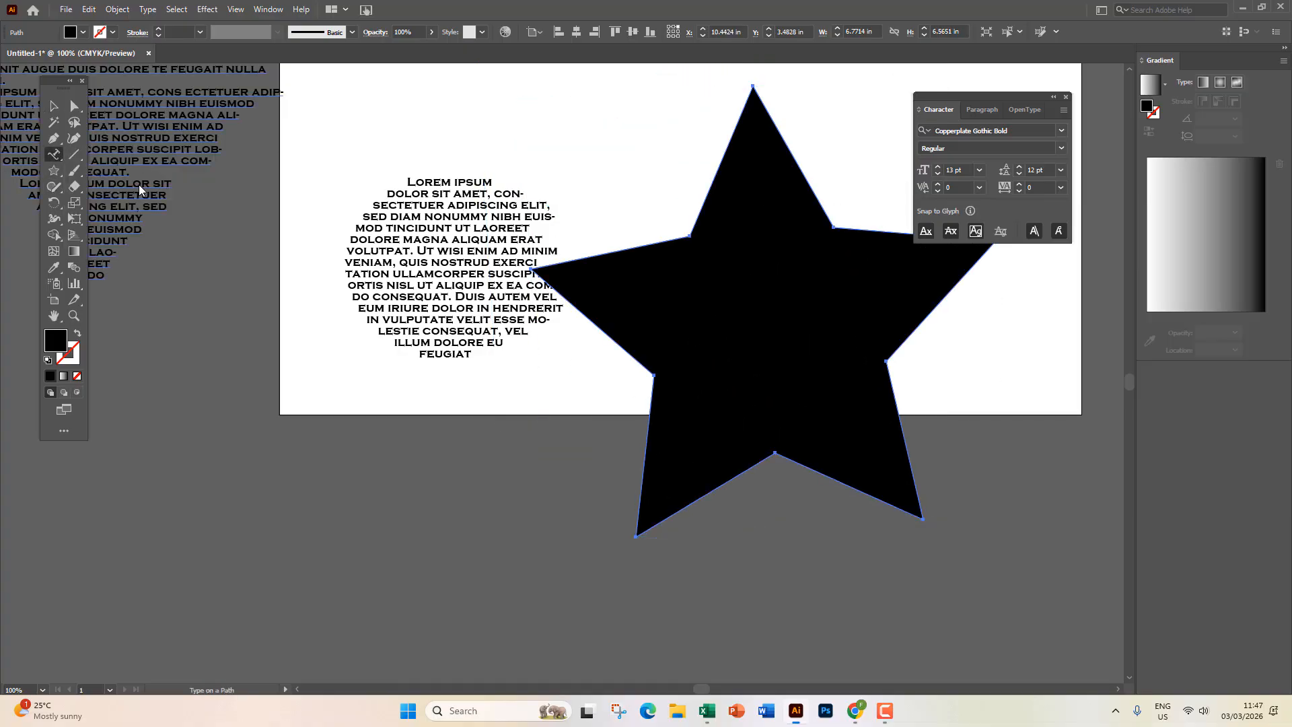
{"action": "left_click", "coordinate": [636, 247]}
{"action": "key", "text": "Escape"}
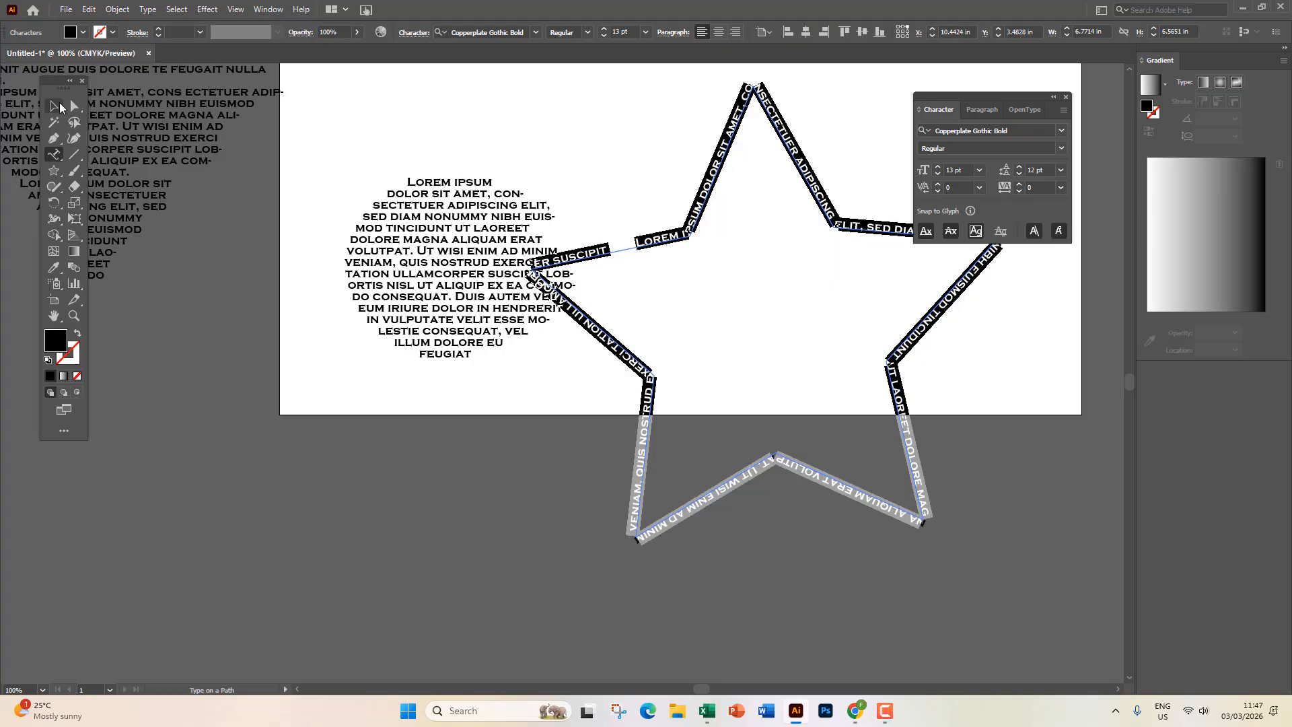
{"action": "left_click", "coordinate": [344, 447]}
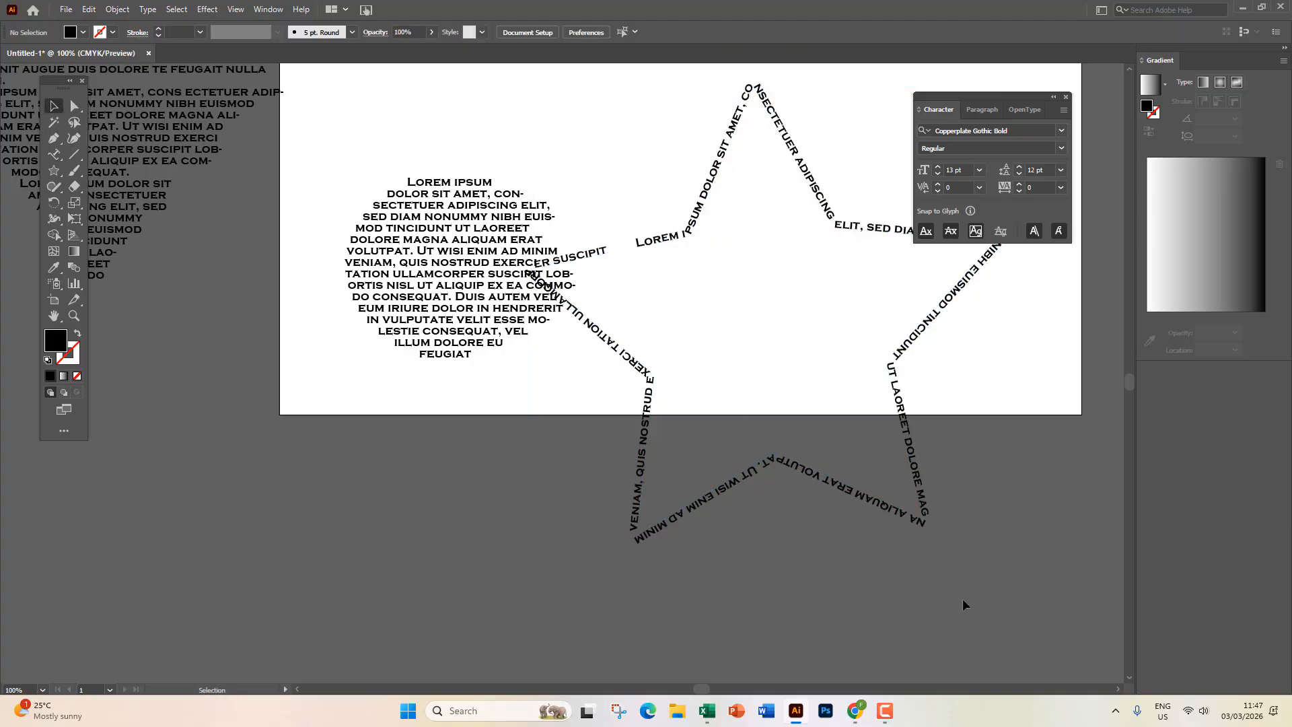
Move the circular text block left and down and the star text up and left.
{"action": "left_click_drag", "start_coordinate": [470, 329], "coordinate": [334, 362]}
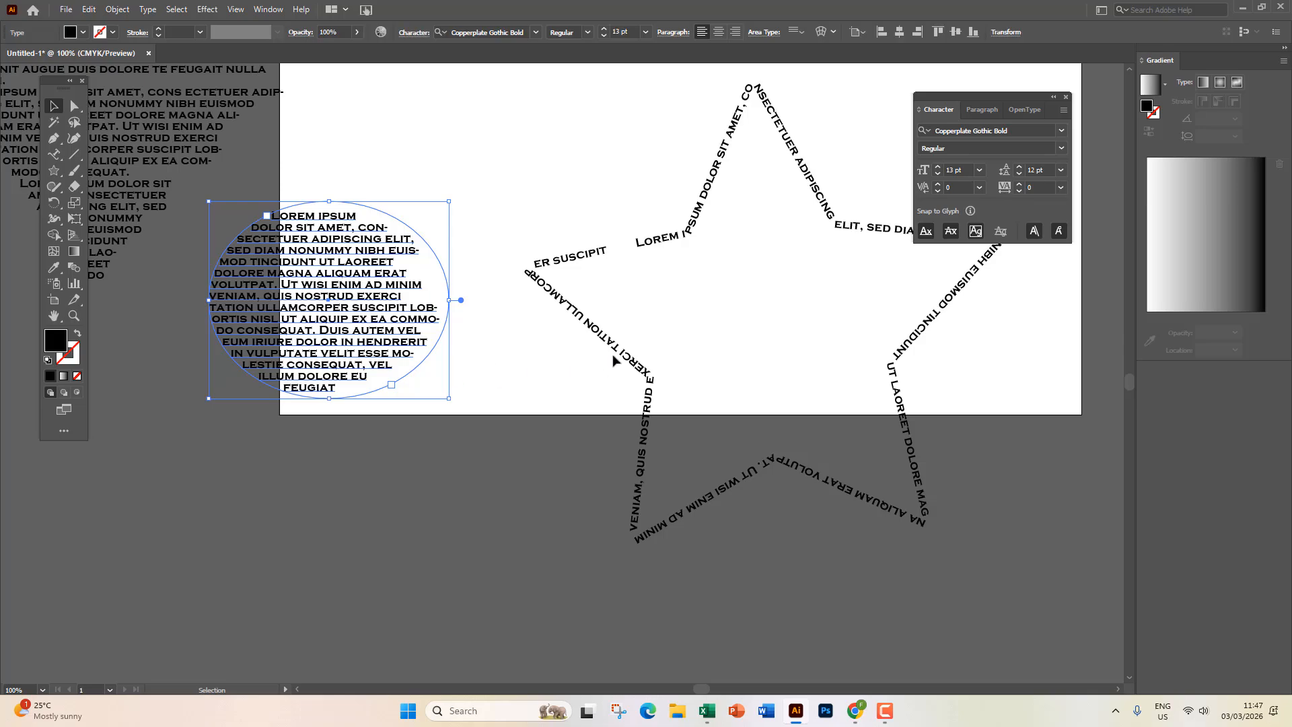
{"action": "left_click_drag", "start_coordinate": [613, 352], "coordinate": [545, 304]}
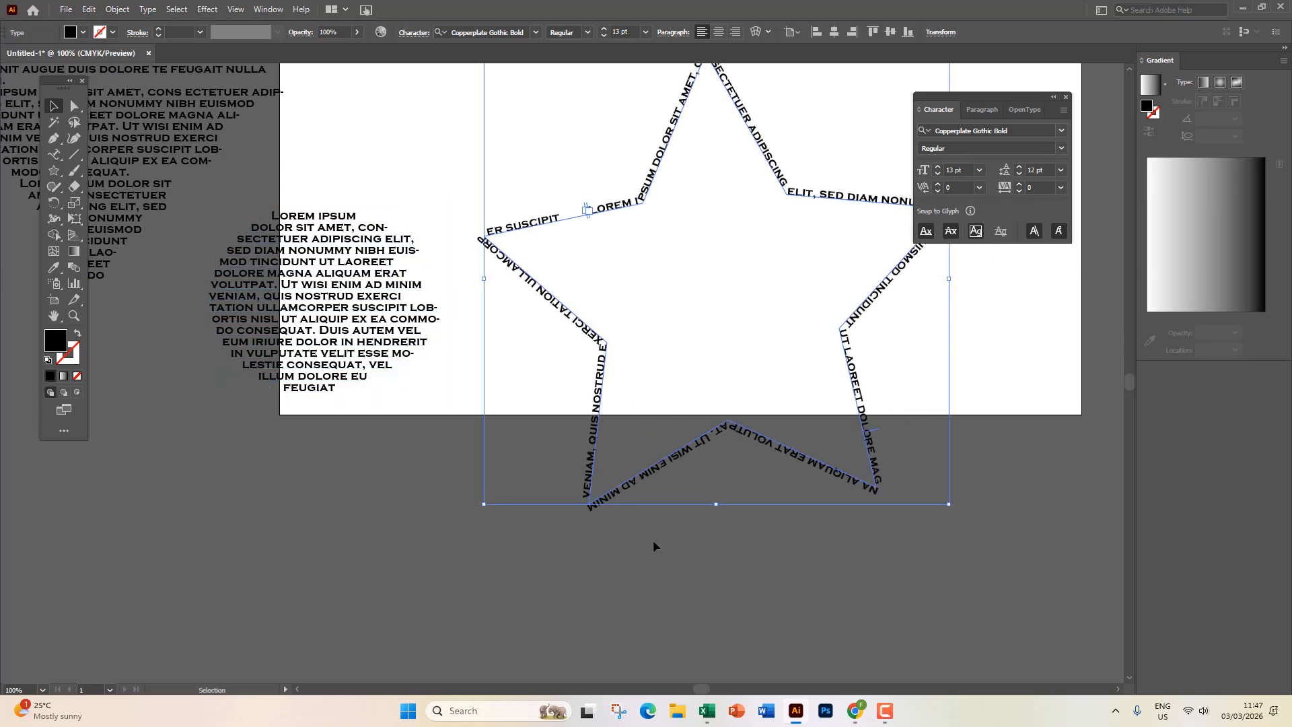
{"action": "scroll", "coordinate": [653, 540], "scroll_direction": "up", "scroll_amount": 10}
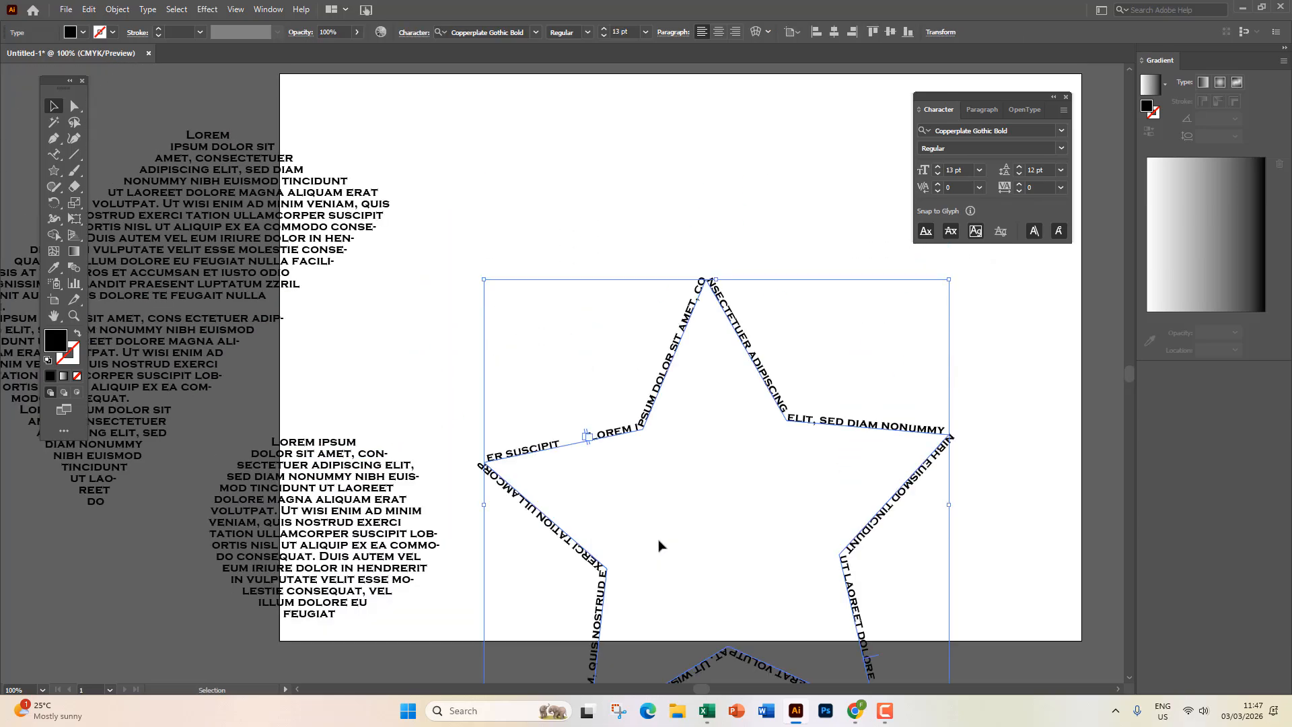
{"action": "left_click", "coordinate": [74, 138]}
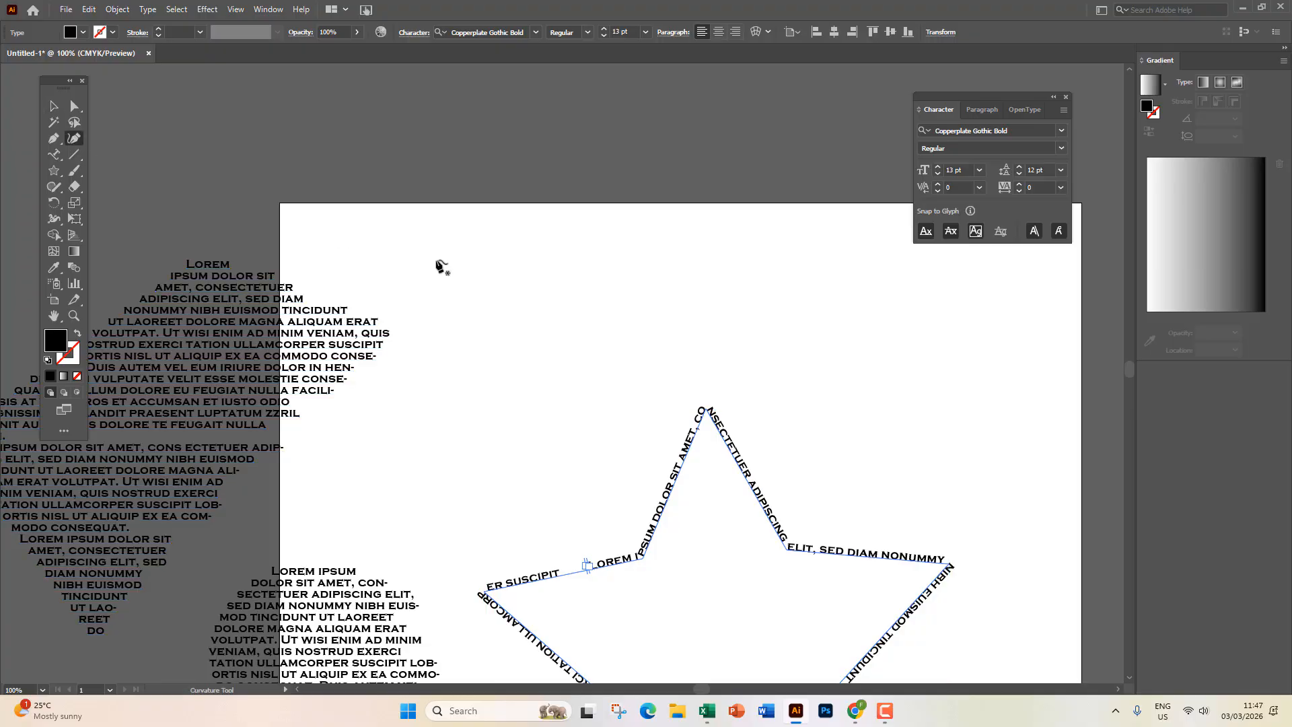
Draw a five-point wavy curve across the top of the artboard with the Curvature tool.
{"action": "left_click", "coordinate": [468, 315]}
{"action": "left_click", "coordinate": [560, 193]}
{"action": "left_click", "coordinate": [762, 359]}
{"action": "left_click", "coordinate": [862, 165]}
{"action": "left_click", "coordinate": [900, 338]}
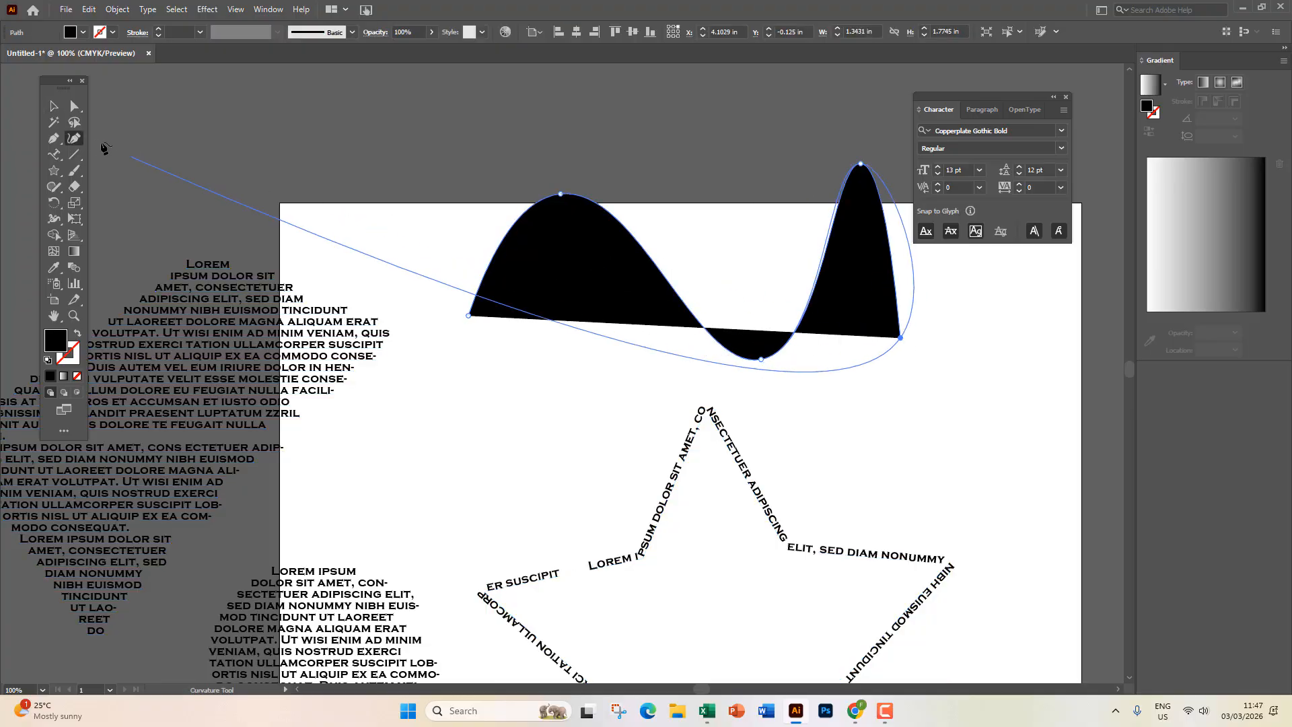
{"action": "left_click", "coordinate": [54, 106]}
Try Lorem ipsum path text on the wave, then undo it back to the plain curve.
{"action": "left_click", "coordinate": [57, 154]}
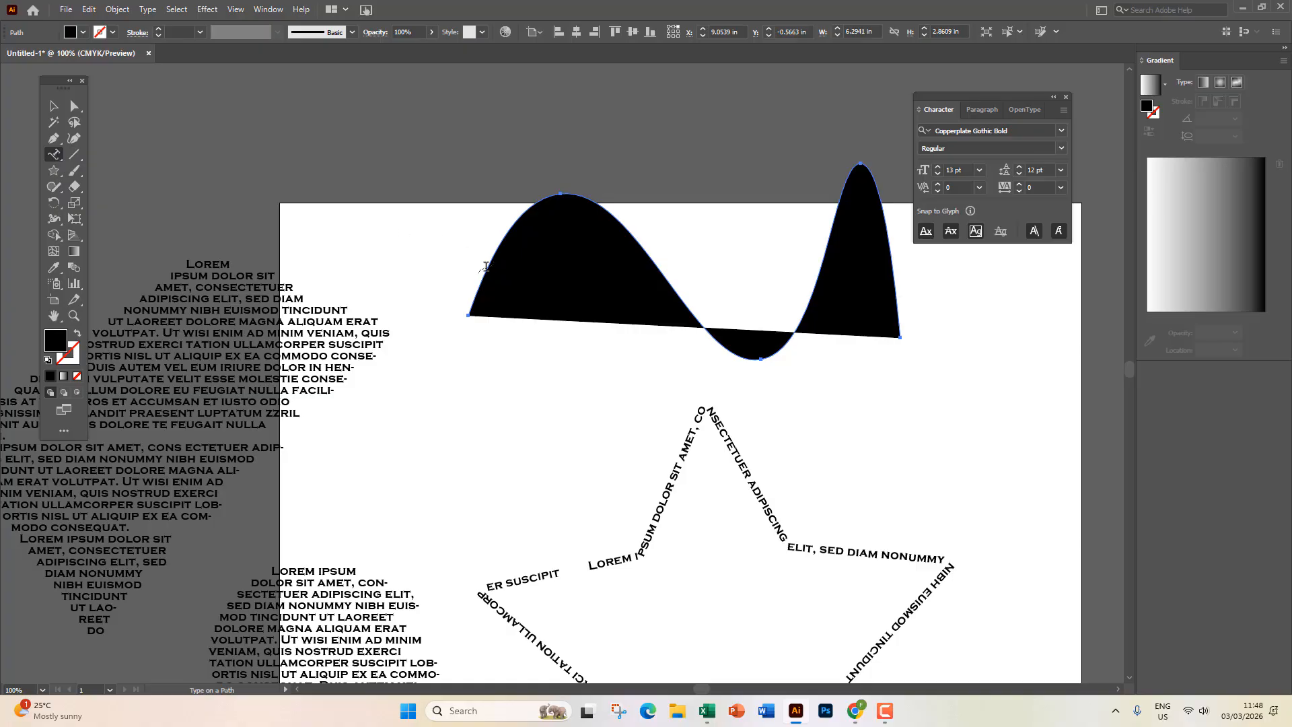
{"action": "left_click", "coordinate": [473, 304]}
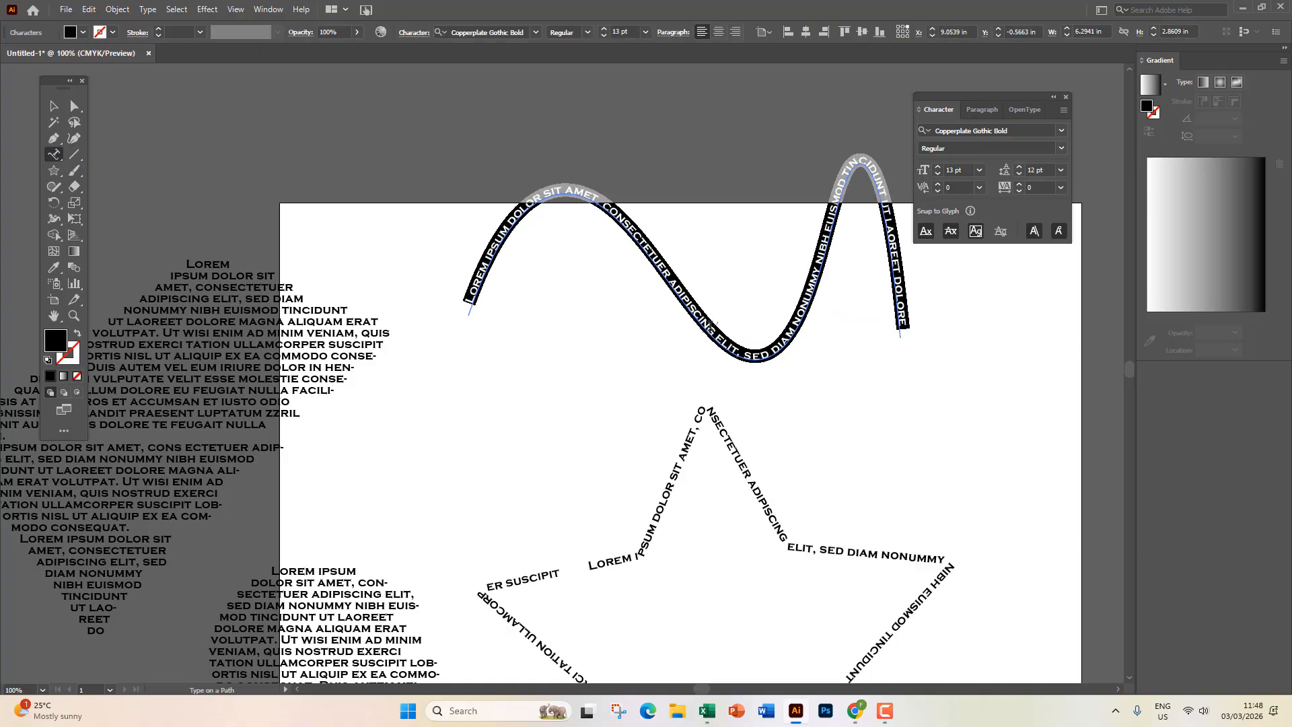
{"action": "left_click", "coordinate": [53, 106]}
{"action": "left_click", "coordinate": [515, 482]}
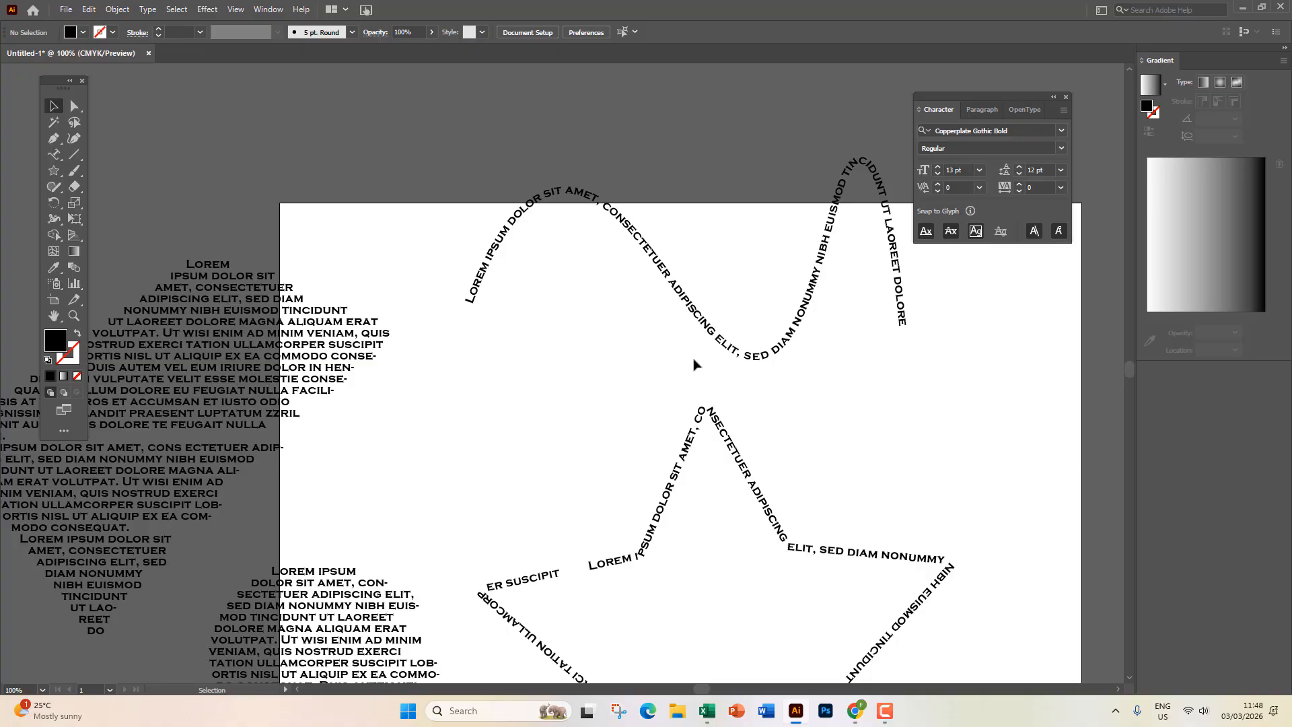
{"action": "key", "text": "ctrl+z"}
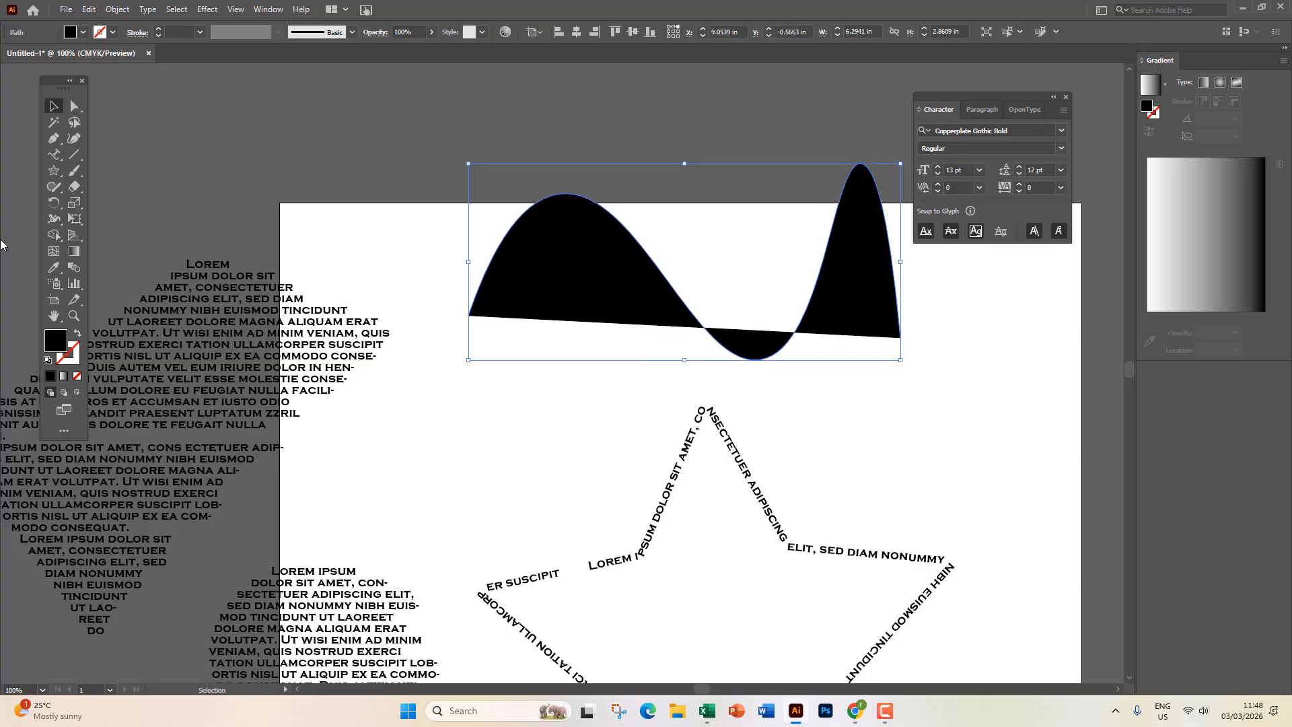
Replace the wave's placeholder with a line of typed gibberish letters from its left end.
{"action": "left_click", "coordinate": [54, 154]}
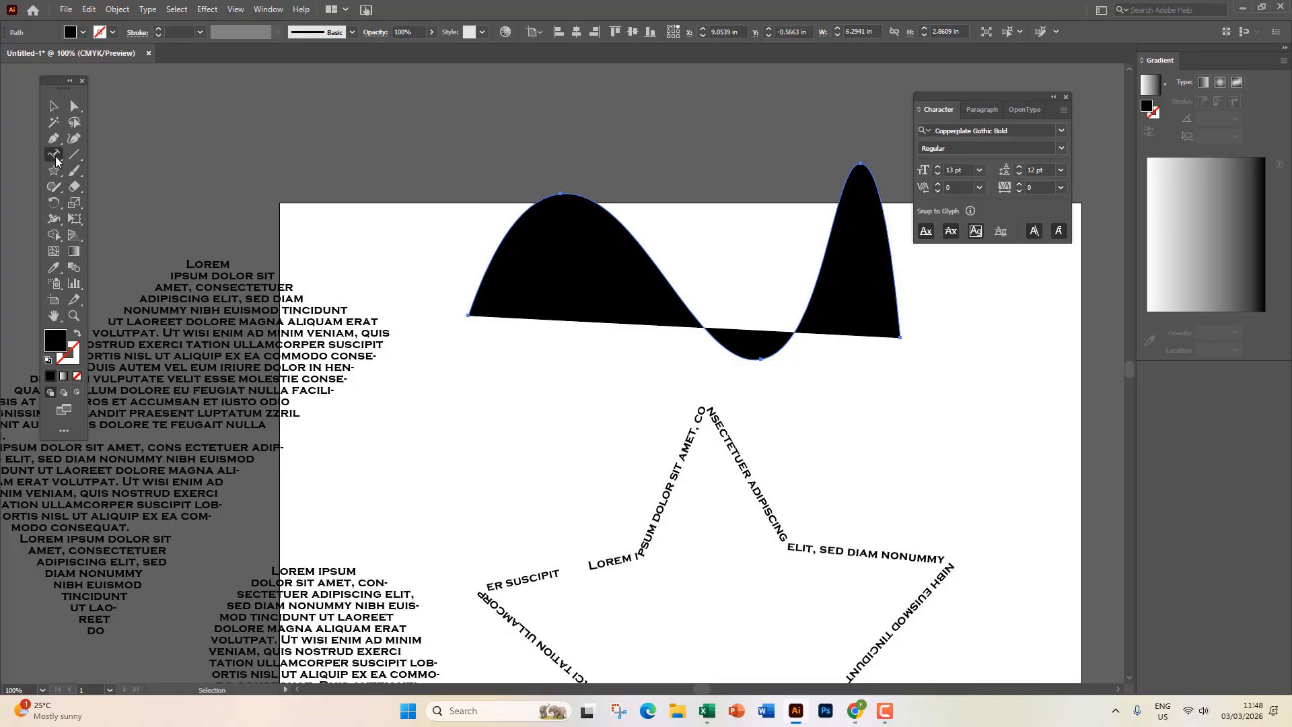
{"action": "left_click", "coordinate": [473, 303]}
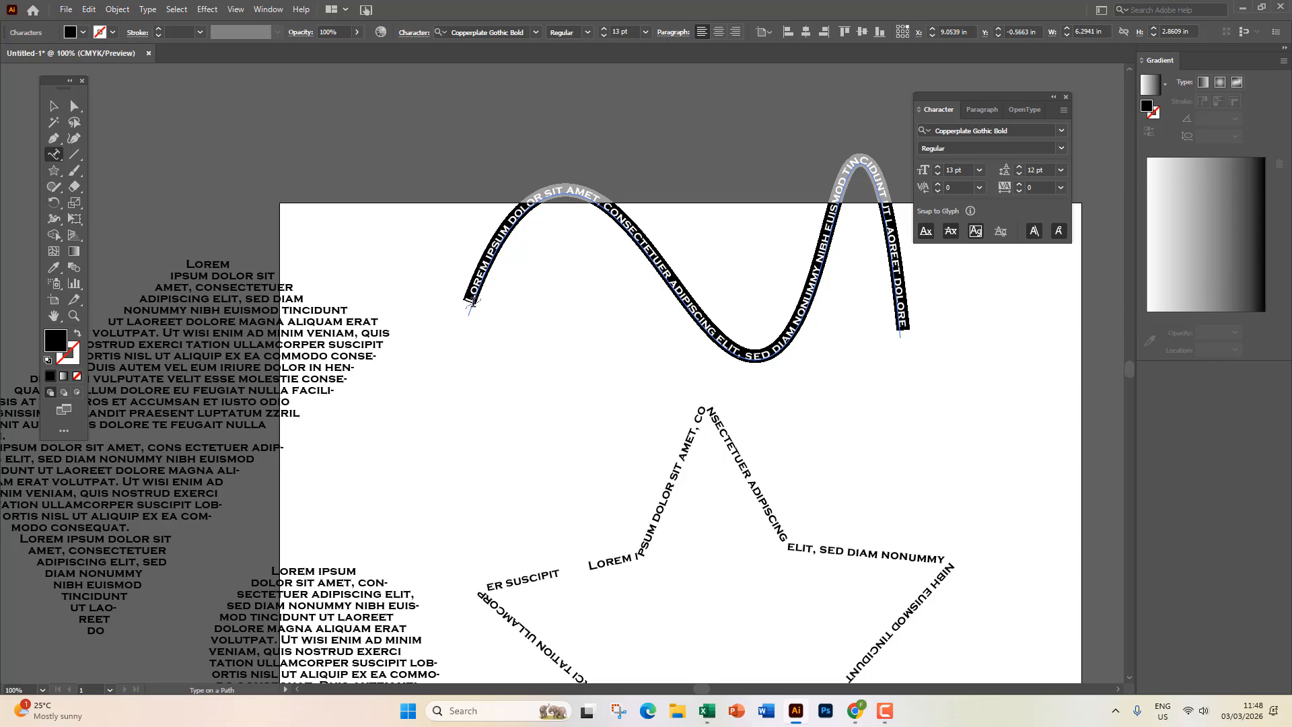
{"action": "key", "text": "BackSpace"}
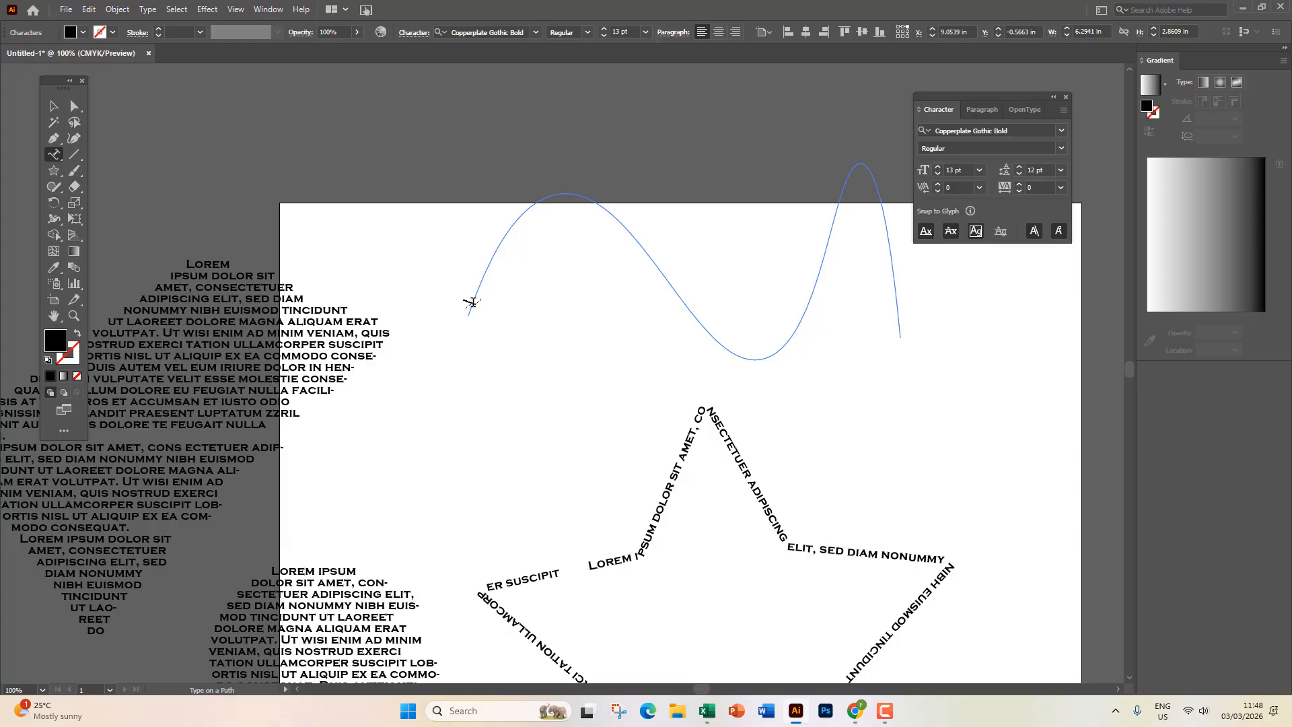
{"action": "type", "text": "hfosdaflkj askljfksad fkjsdhfi"}
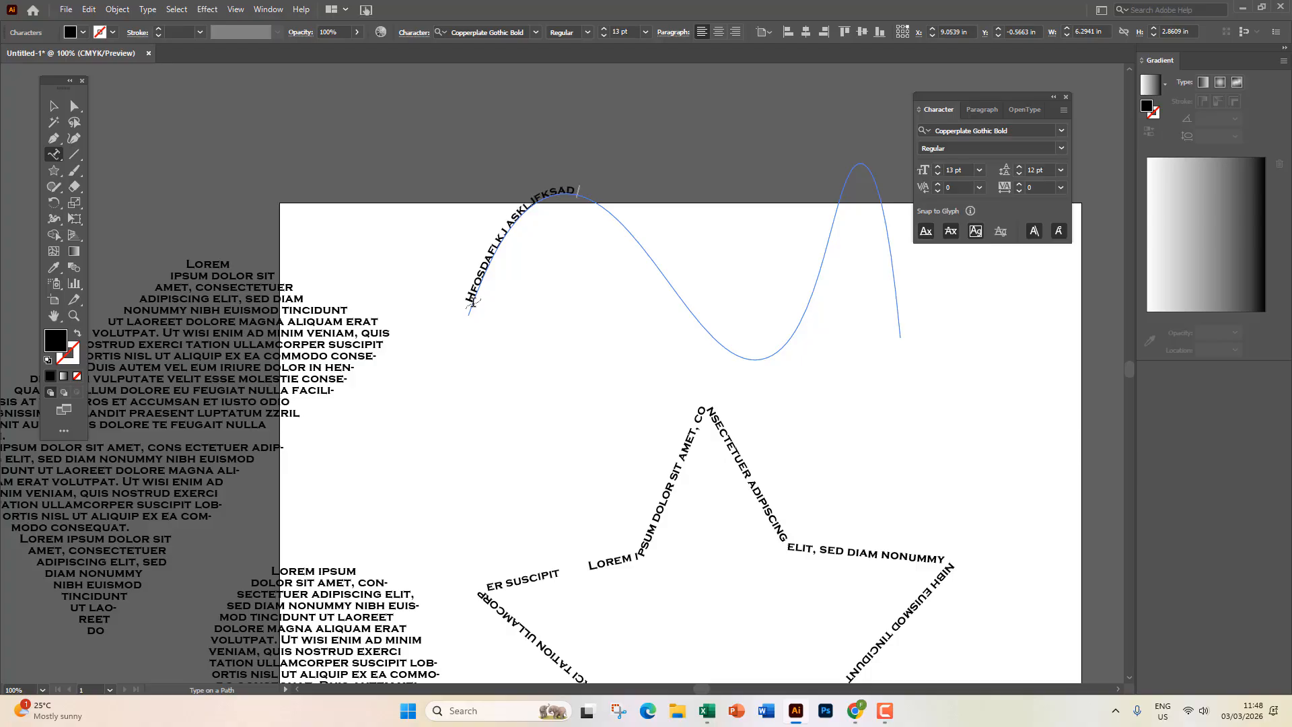
{"action": "type", "text": "u klsdajf jksdahf jsda fhsdahfusdah"}
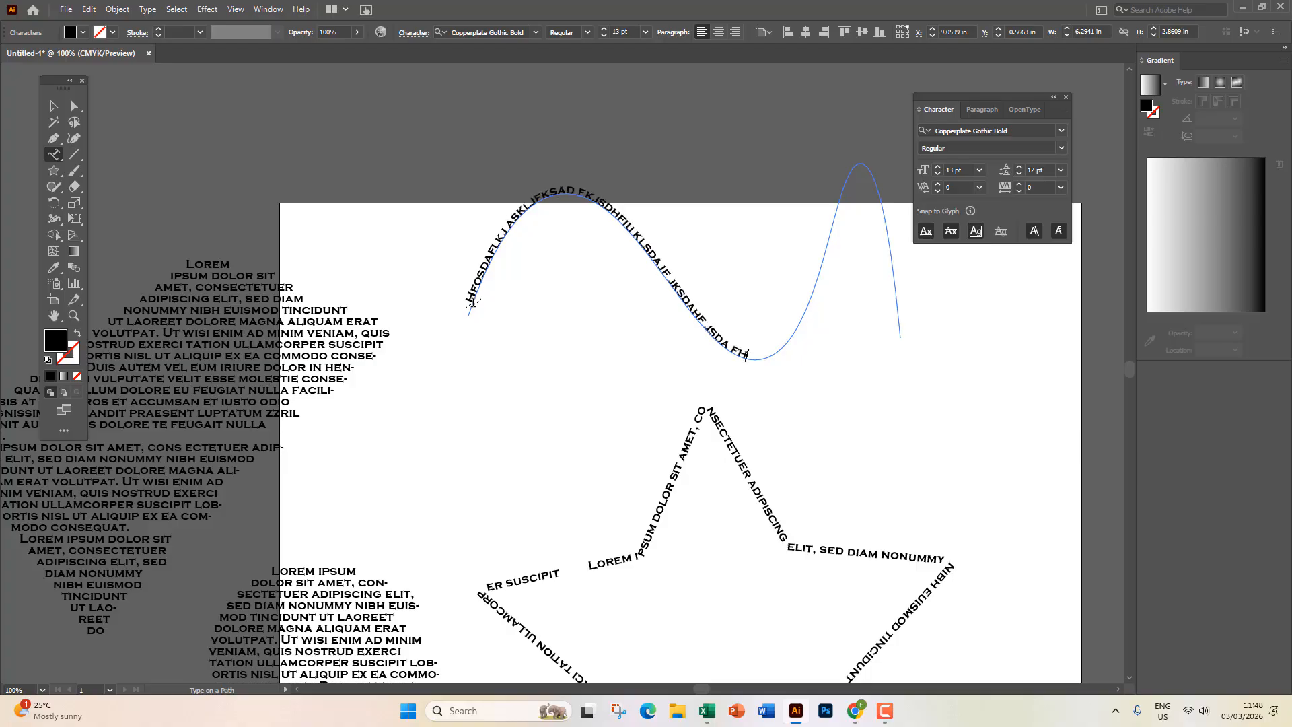
{"action": "type", "text": "f jksdfh kusdhf ksdjf hksjdafh kasjdfh kjsad"}
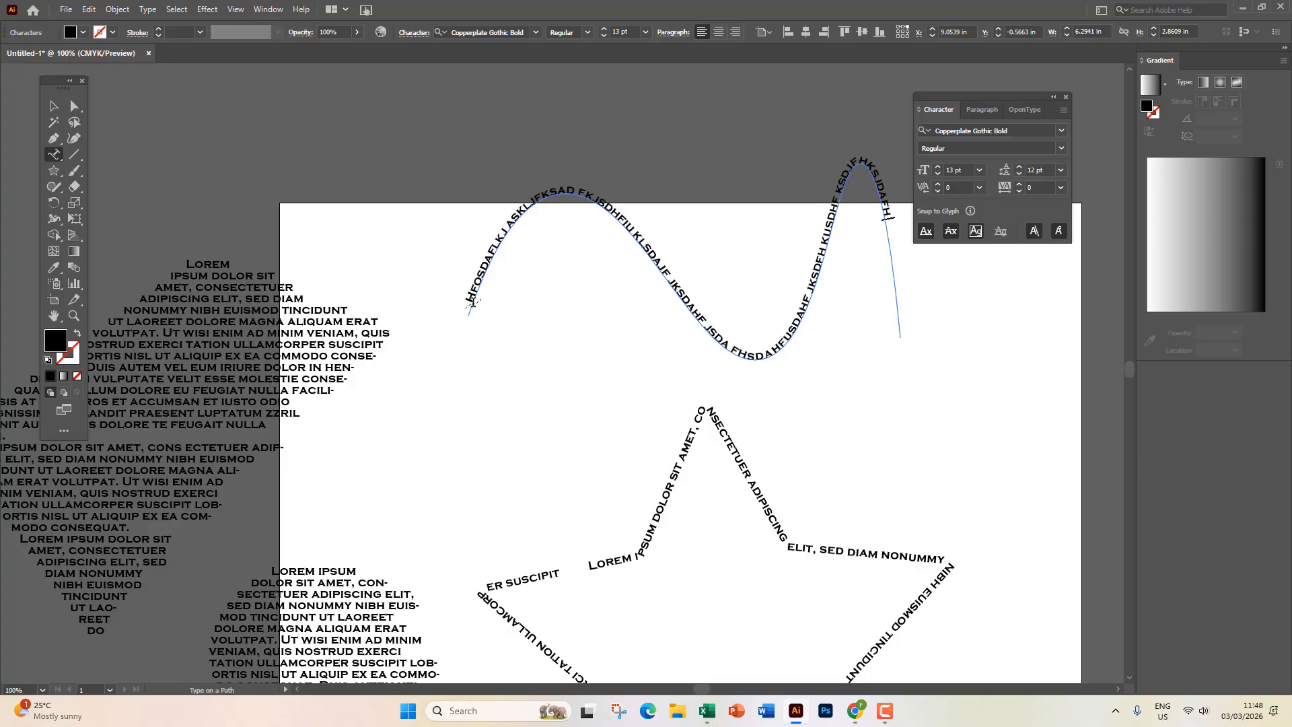
{"action": "type", "text": "hf"}
{"action": "left_click", "coordinate": [53, 106]}
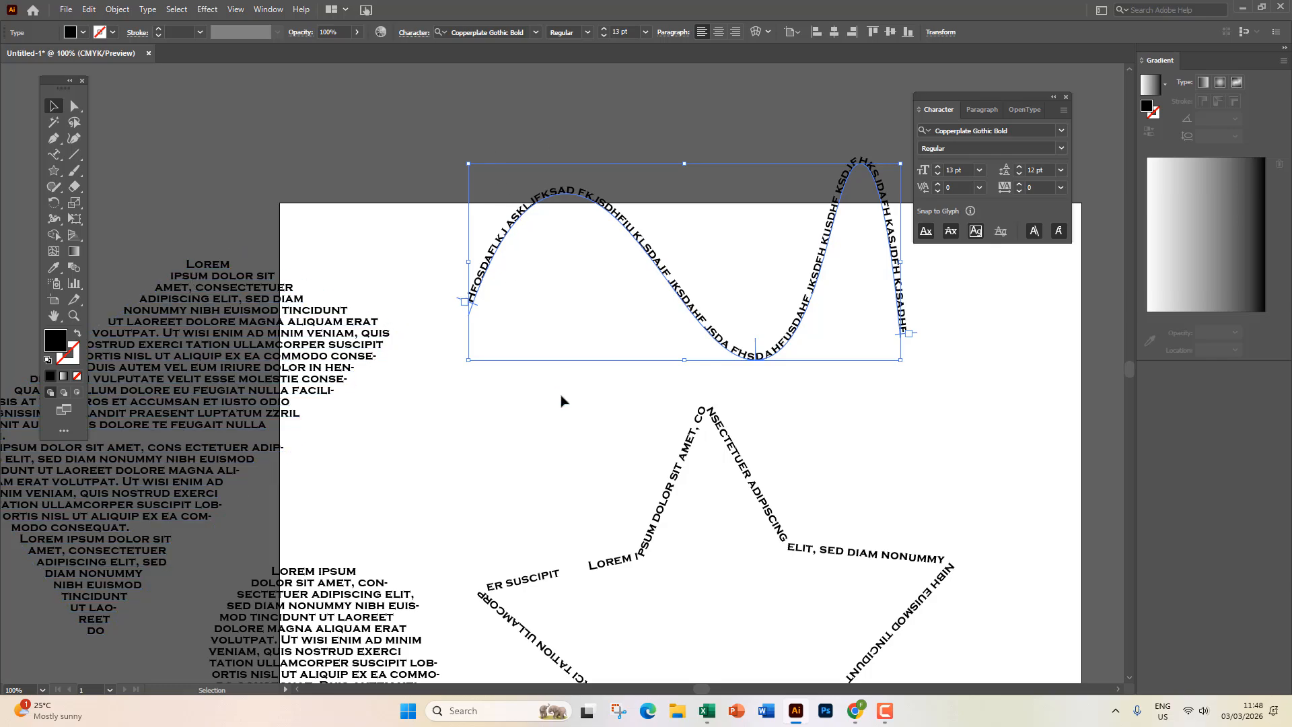
{"action": "scroll", "coordinate": [561, 402], "scroll_direction": "up", "scroll_amount": 4}
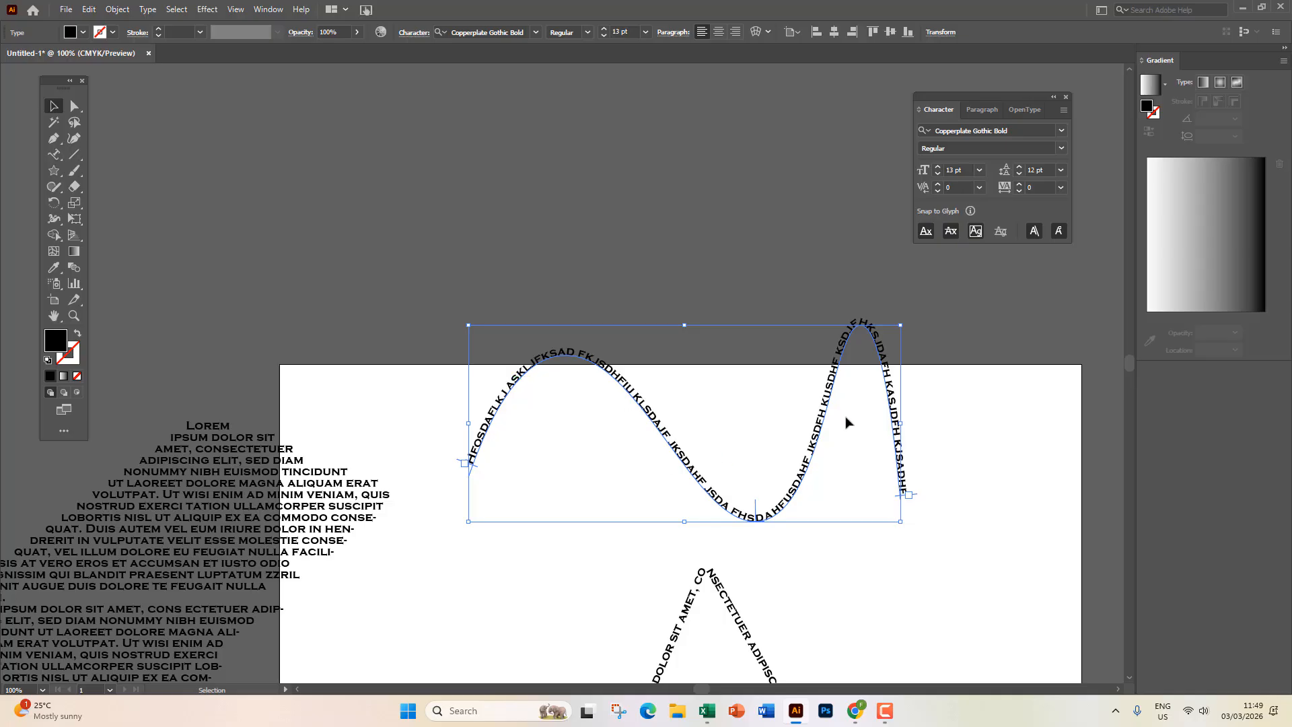
Draw a large looping curve above the artboard with the Curvature tool.
{"action": "left_click", "coordinate": [54, 138]}
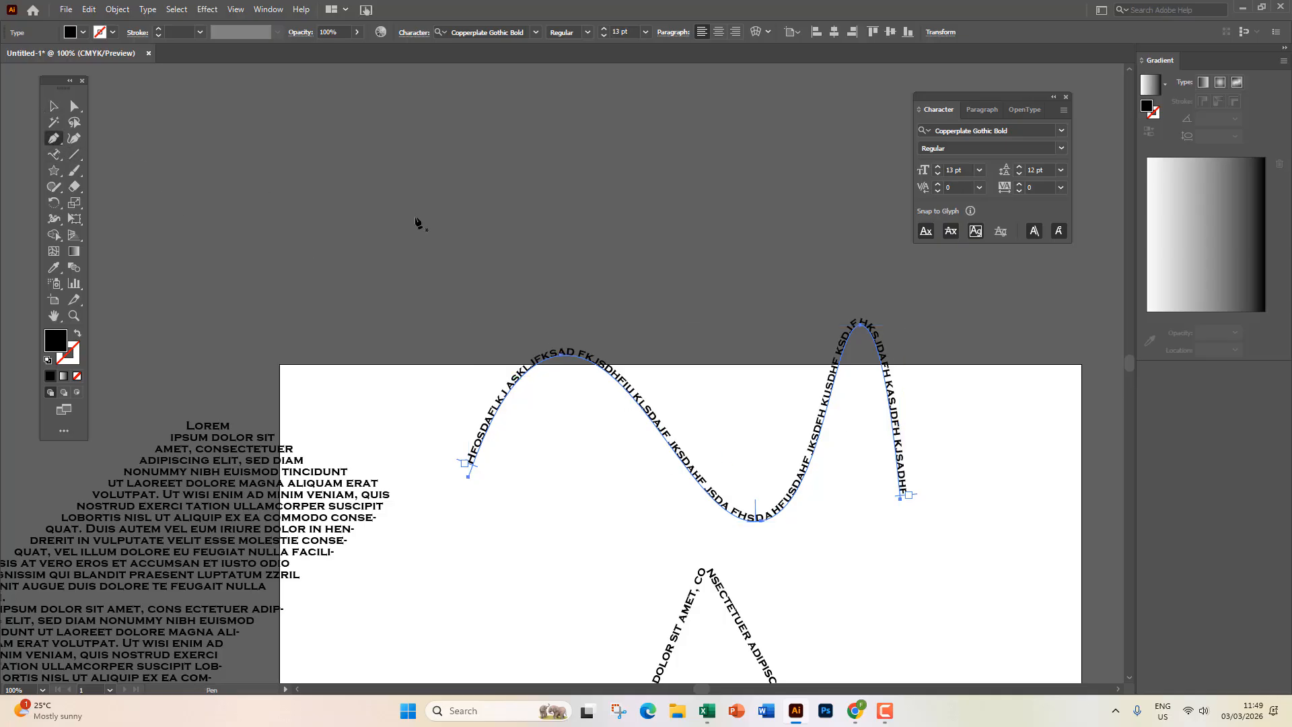
{"action": "left_click", "coordinate": [75, 138]}
{"action": "scroll", "coordinate": [417, 336], "scroll_direction": "up", "scroll_amount": 4}
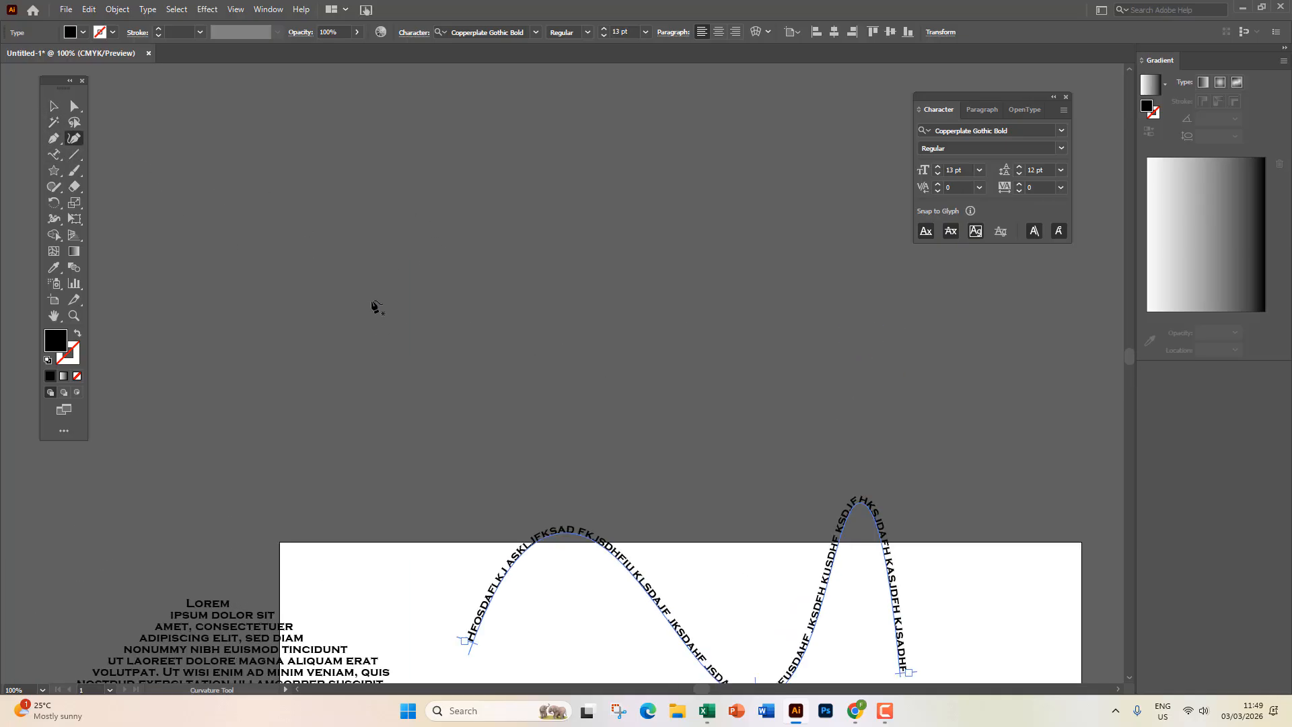
{"action": "left_click", "coordinate": [387, 288]}
{"action": "left_click", "coordinate": [625, 106]}
{"action": "left_click", "coordinate": [886, 303]}
{"action": "left_click", "coordinate": [618, 291]}
{"action": "left_click", "coordinate": [471, 124]}
{"action": "left_click", "coordinate": [207, 212]}
{"action": "left_click", "coordinate": [444, 453]}
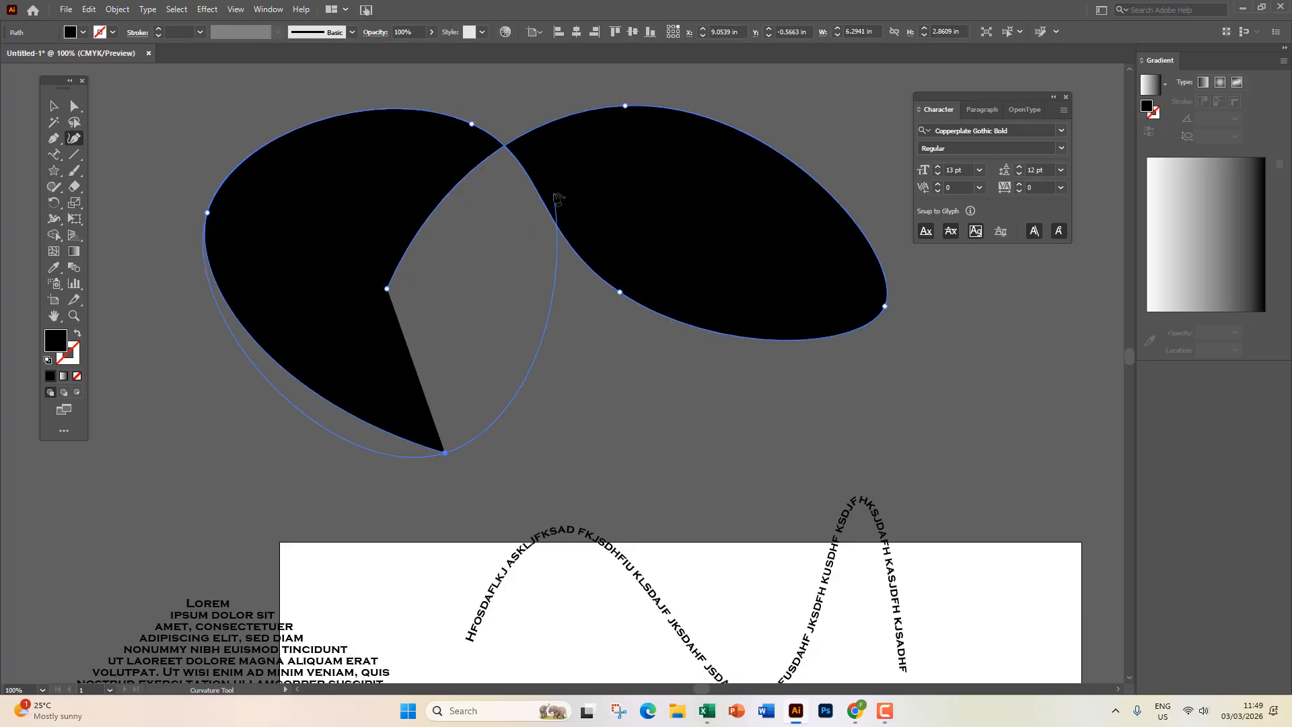
{"action": "left_click", "coordinate": [562, 177]}
{"action": "left_click", "coordinate": [777, 106]}
{"action": "left_click", "coordinate": [726, 395]}
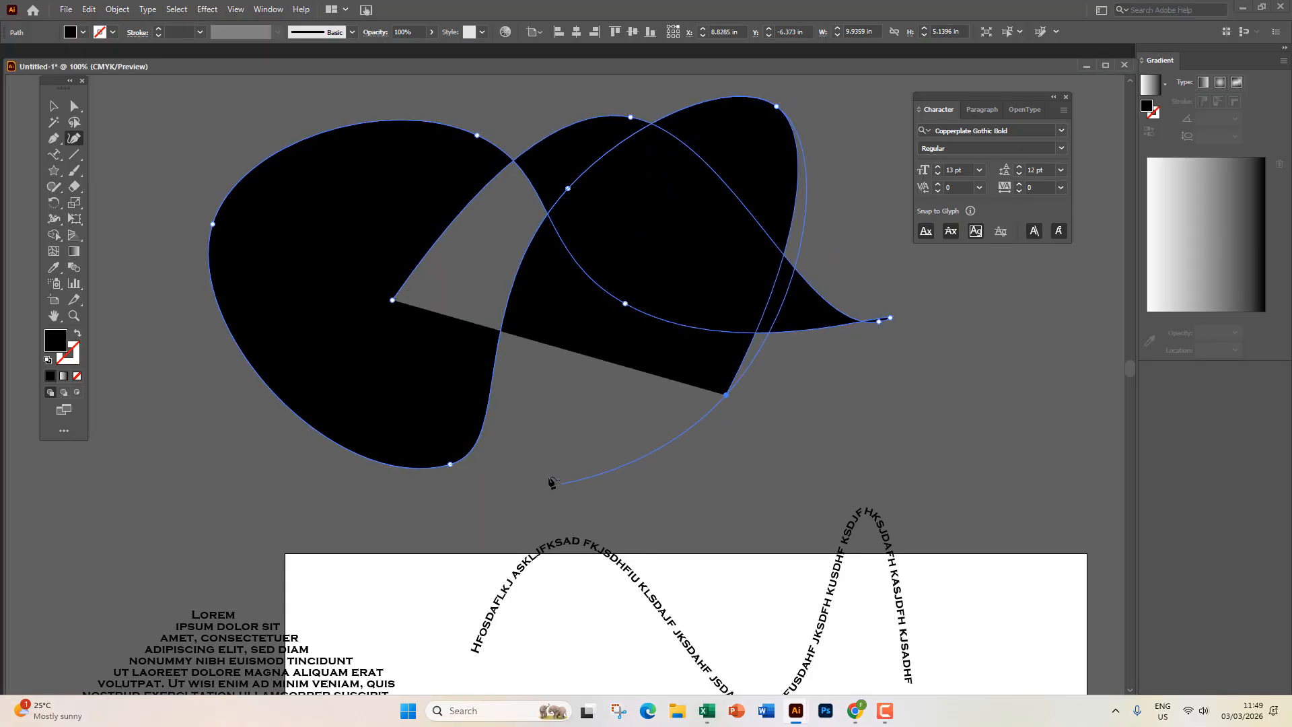
{"action": "left_click", "coordinate": [548, 476]}
{"action": "left_click", "coordinate": [53, 106]}
{"action": "left_click", "coordinate": [259, 420]}
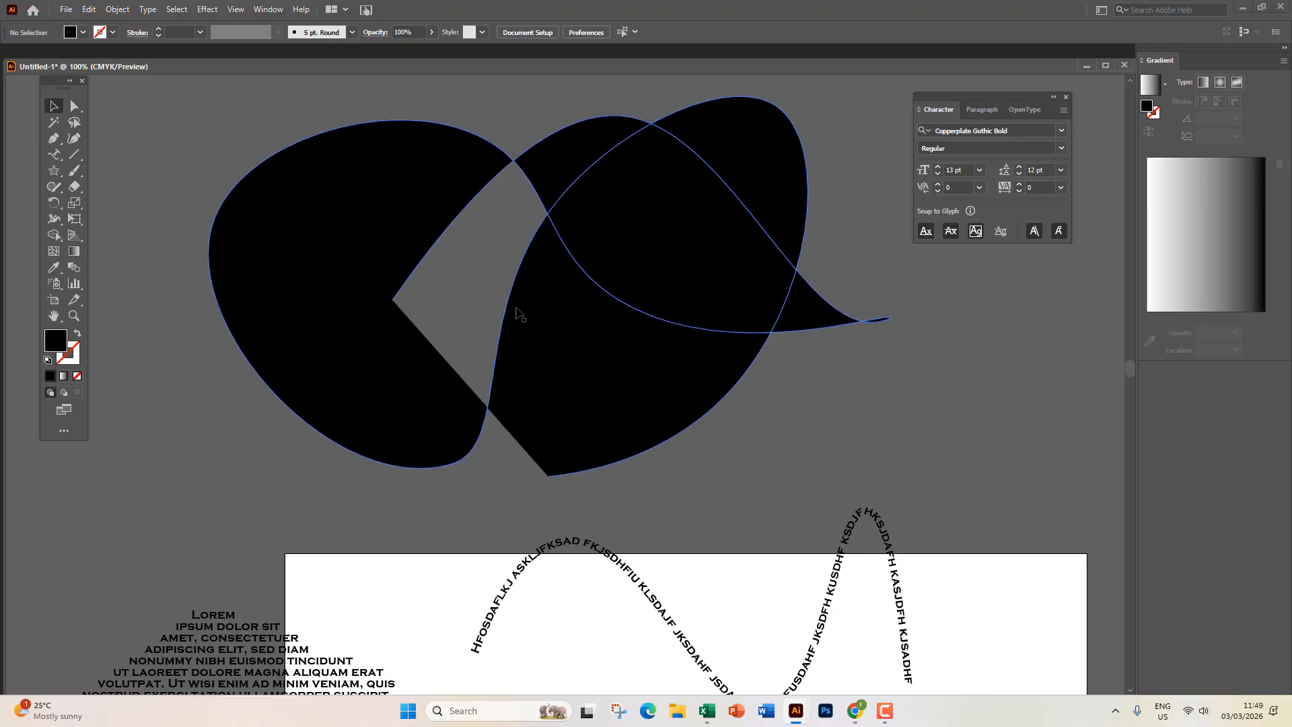
Type gibberish capital letters along the looping path.
{"action": "left_click", "coordinate": [54, 154]}
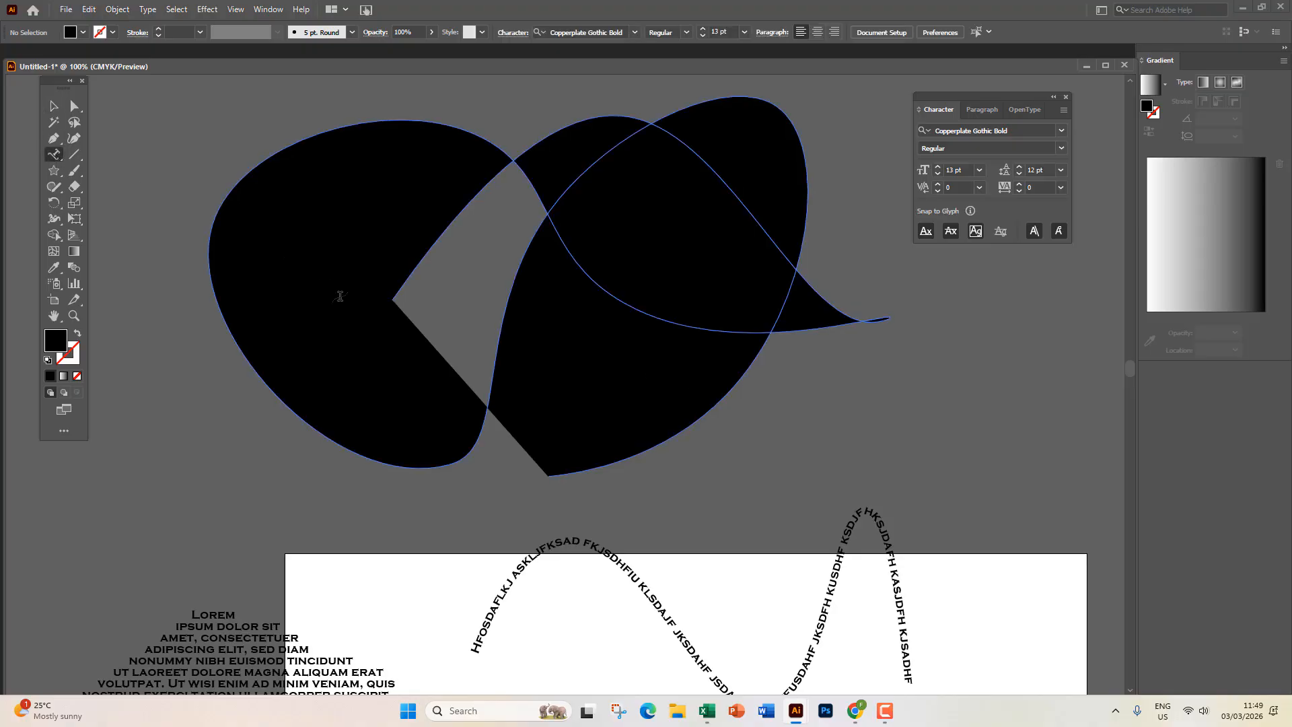
{"action": "left_click", "coordinate": [395, 295]}
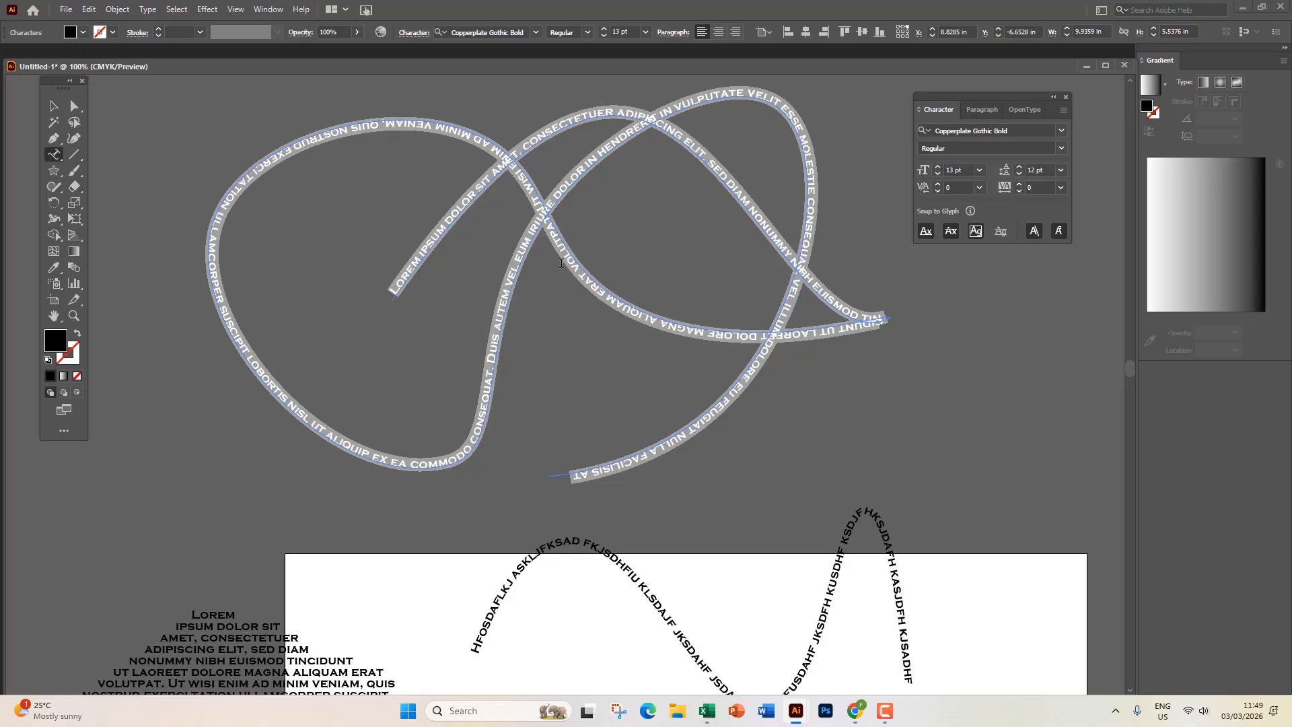
{"action": "type", "text": "SDKALJFKLJSDA FI"}
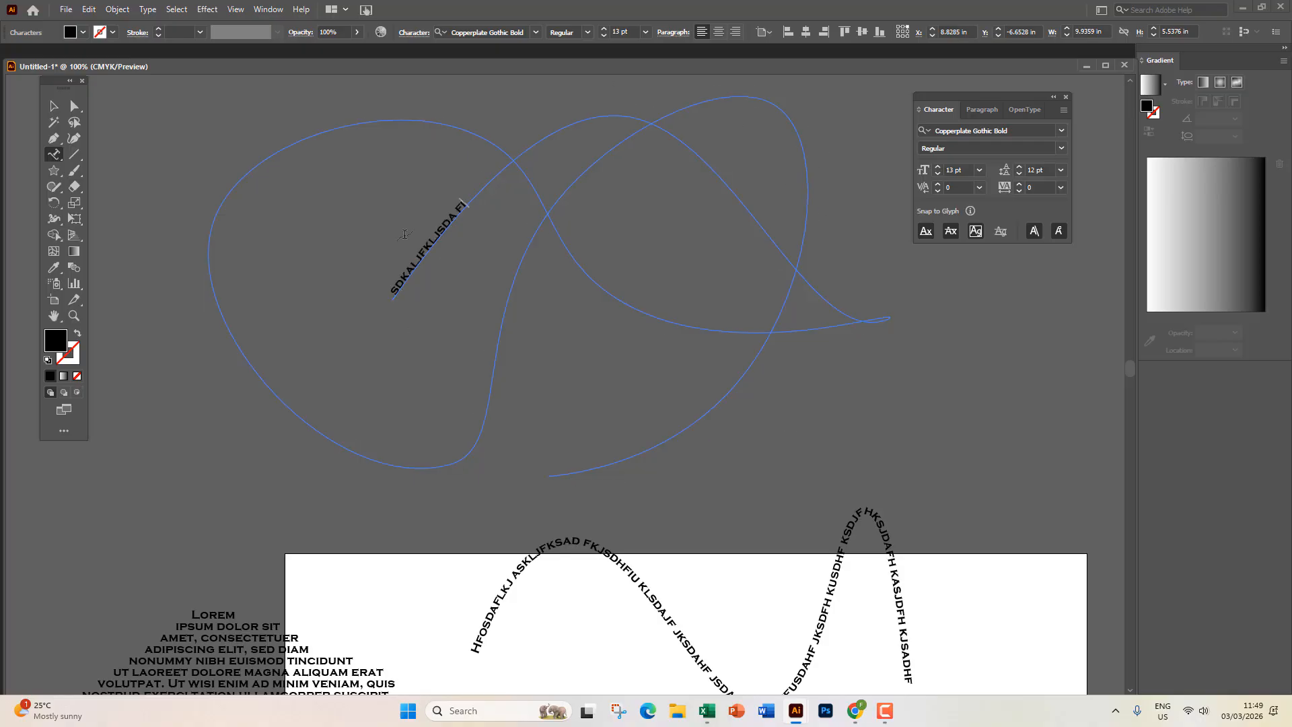
{"action": "type", "text": "AUSDFKJSAD FIASDUF SADKJF SDAKJFISD"}
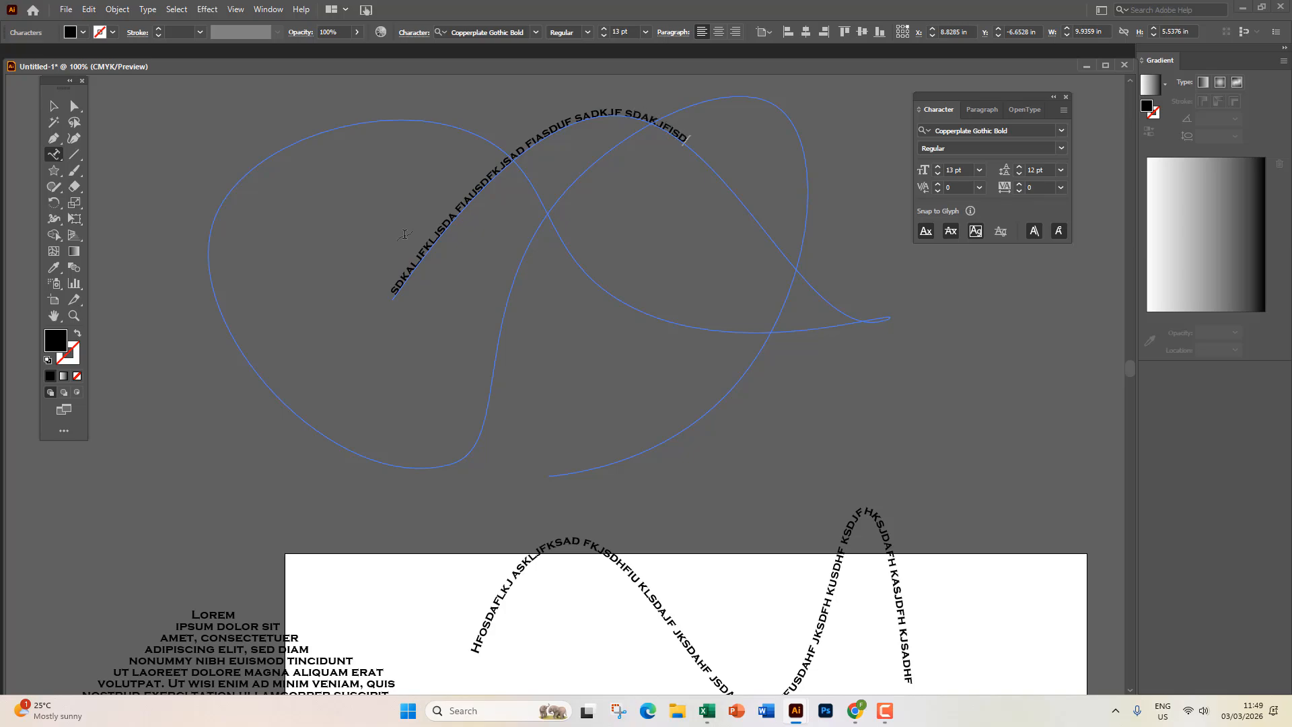
{"action": "type", "text": "AJFILSDAJF LKSDAJFISJDAJFISADFLKJSALKDJFAIU IDSJ"}
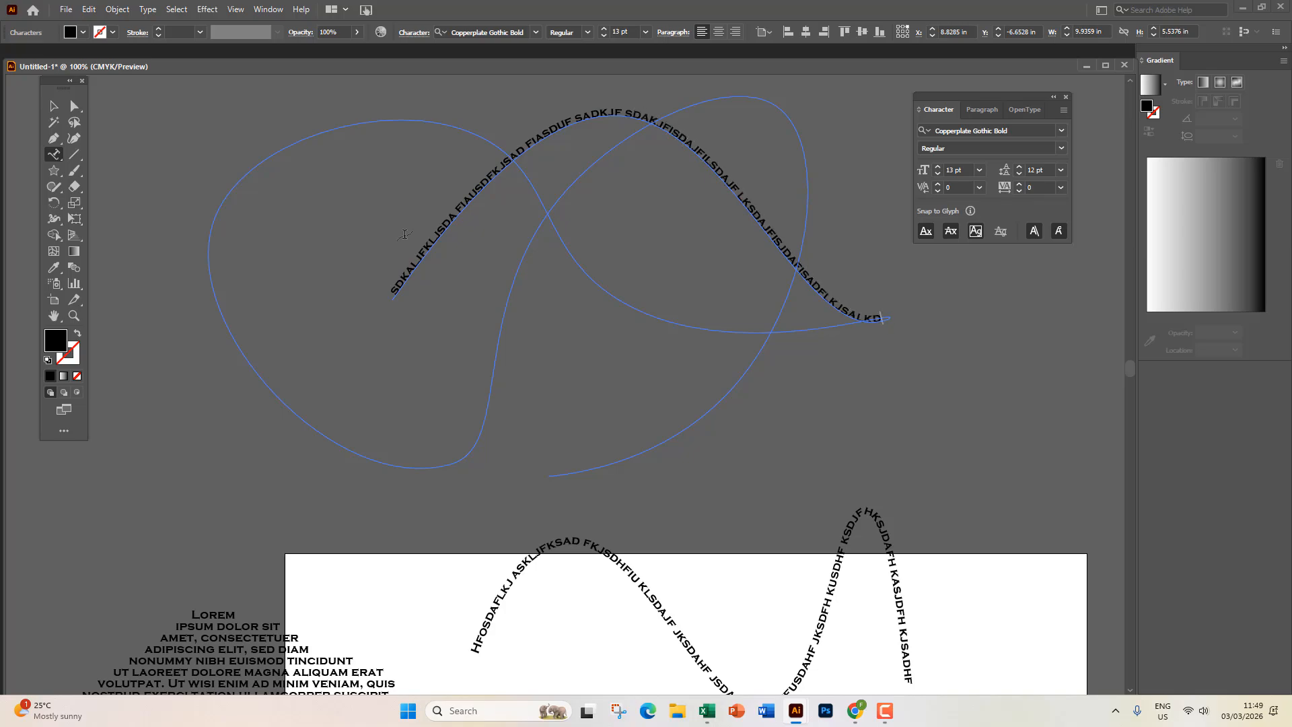
{"action": "type", "text": "FOIALDKJF KLDS Uuuuuuuuuuuuuuuuuuuuuuuuuuuuuu"}
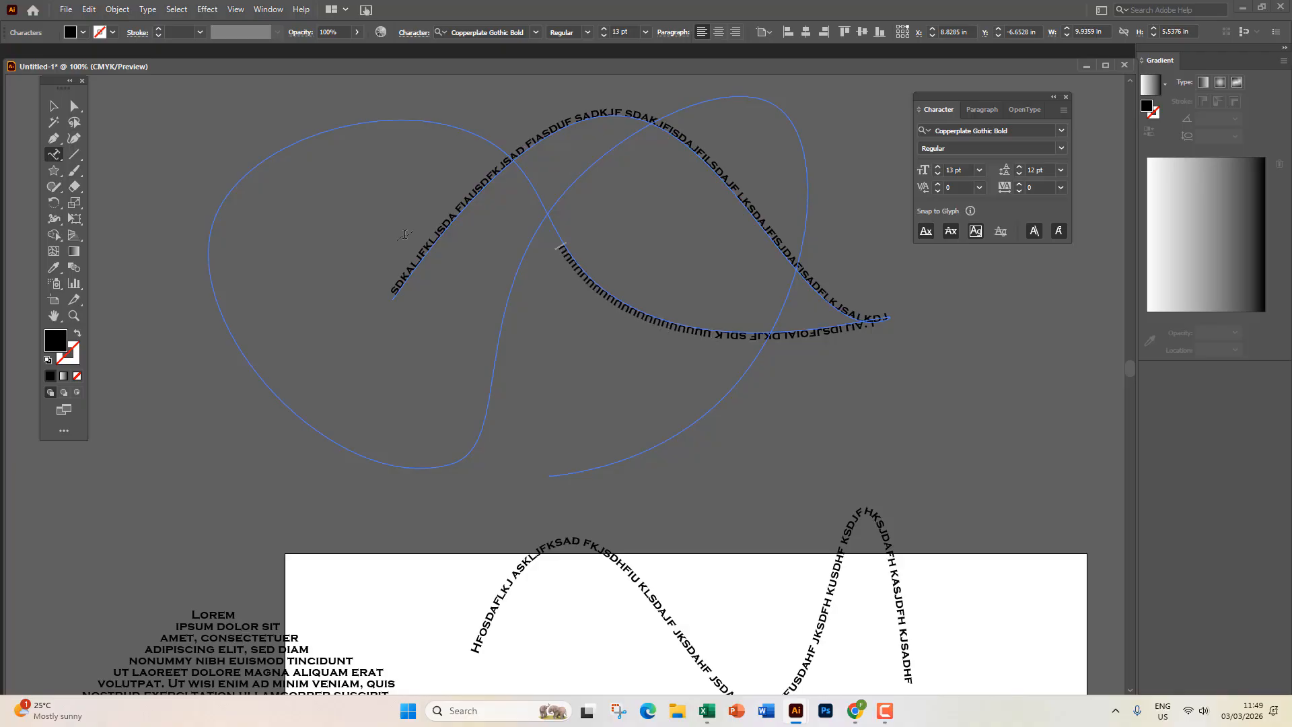
{"action": "type", "text": "uuuuuuuuuuuuuuuuuuuuuuuuuuuuuuuuuuuuuuuuuuuuuuuuuuuuuuuuuuuuuuuuuuoooooooooooooooooooooooo"}
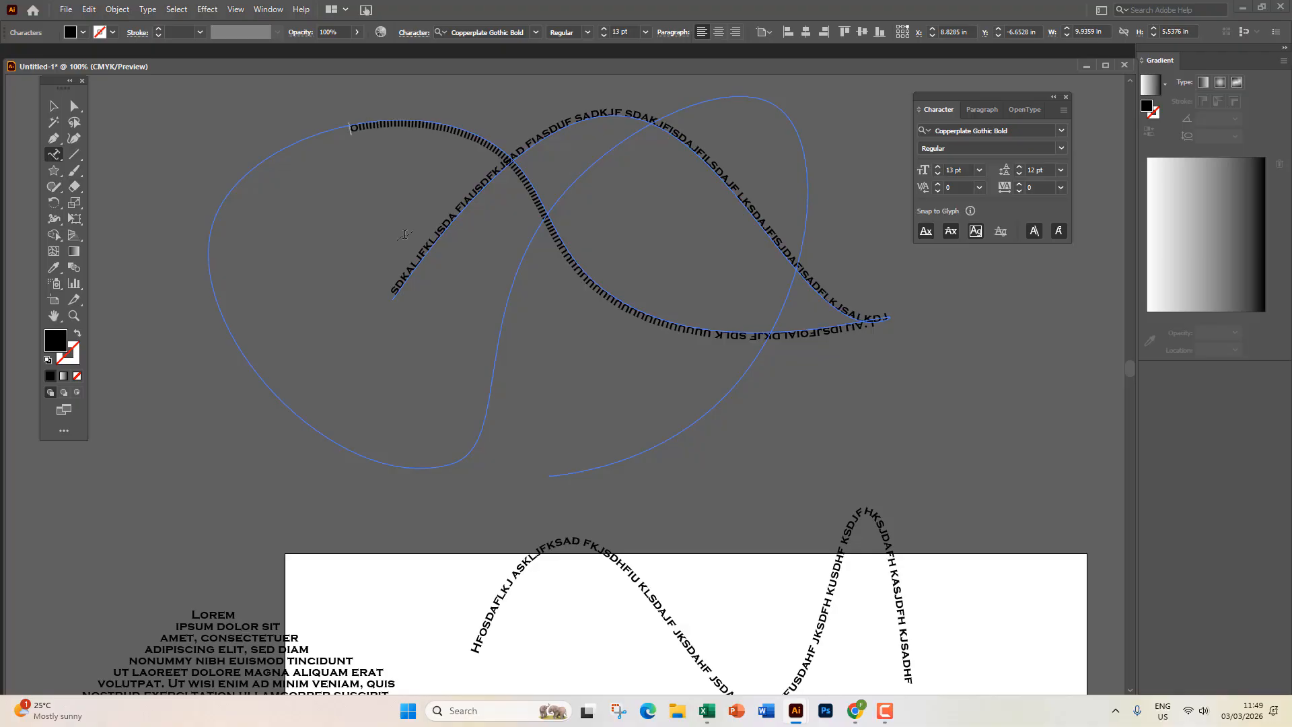
{"action": "type", "text": "oooooooooooooooooooooooooooooooooooooooooooooooooooooooooooo"}
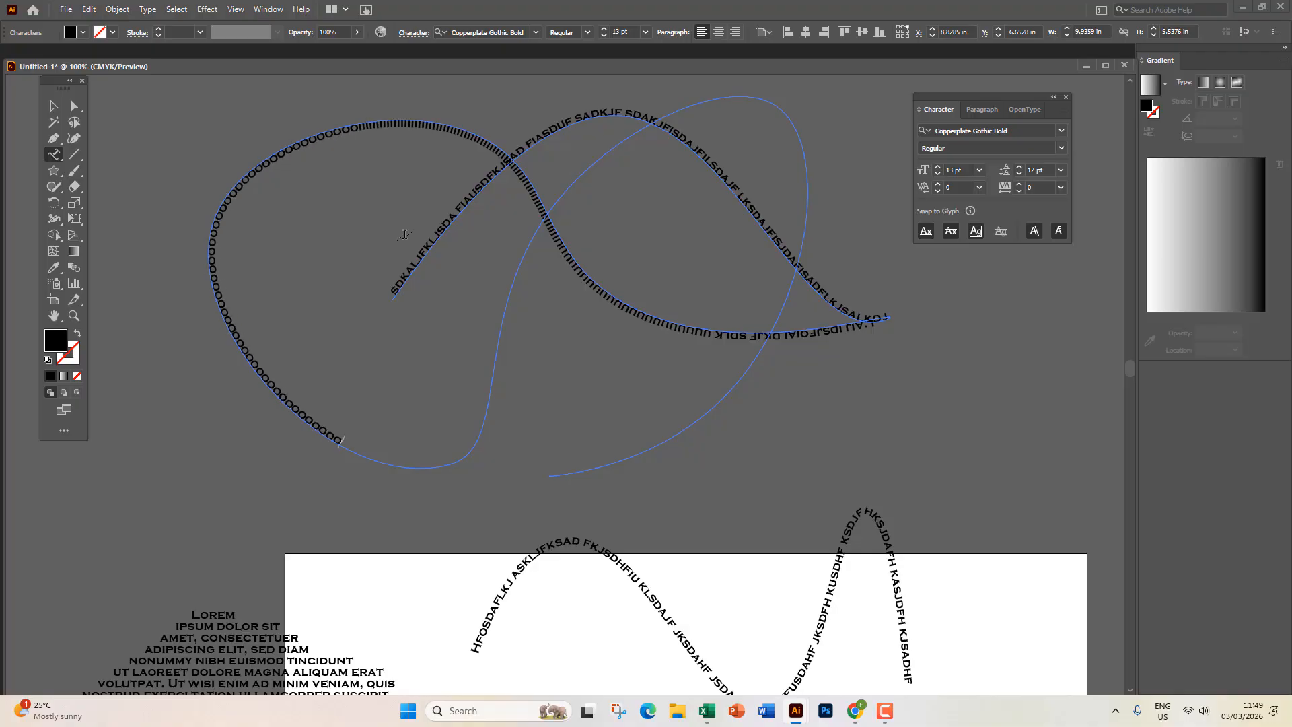
{"action": "type", "text": "wwwwwwwwwwwwwwwwwwwwwwwwwwwwww"}
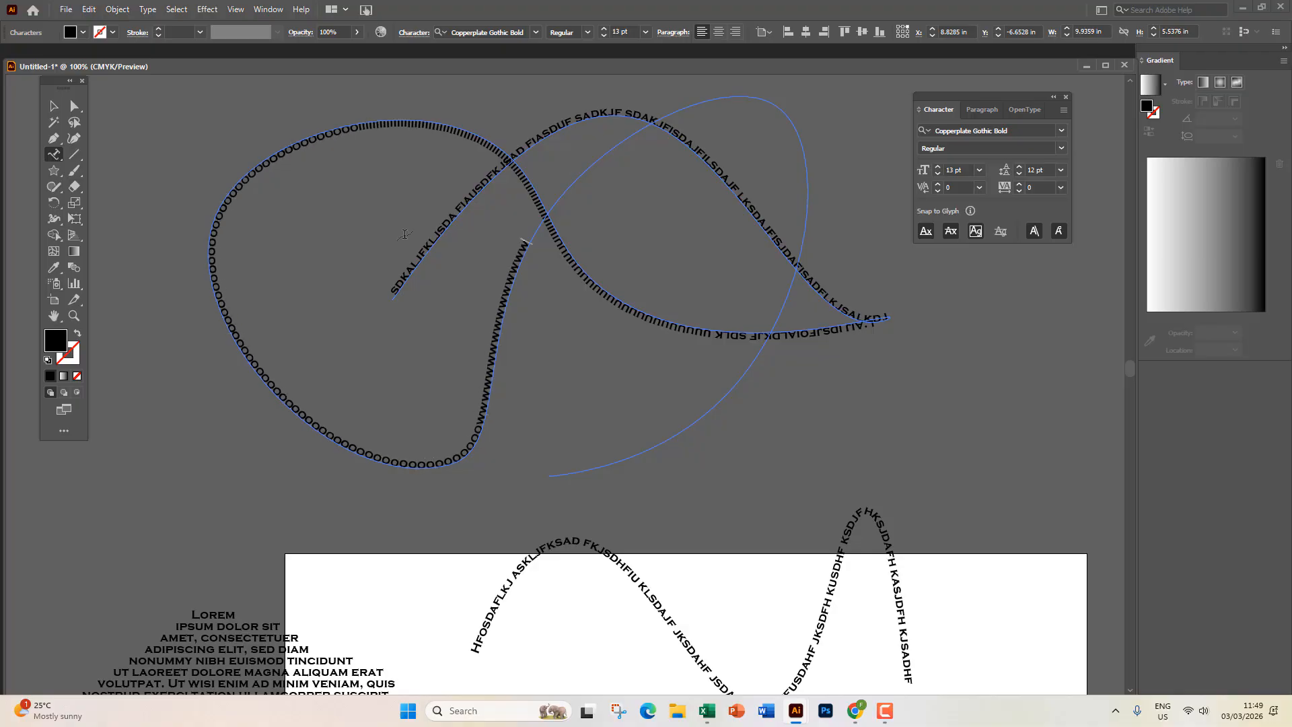
{"action": "type", "text": "wwwwwwwwwwwwwwwwwwwwwwwwwwwwwwwwwwwwwwwwwwwwwwwwwwwwwwwwwwwwwwwwwwwwwwwwwwwwwwwwwwwwwwwwwwwwwwwwwwwwwwwwww"}
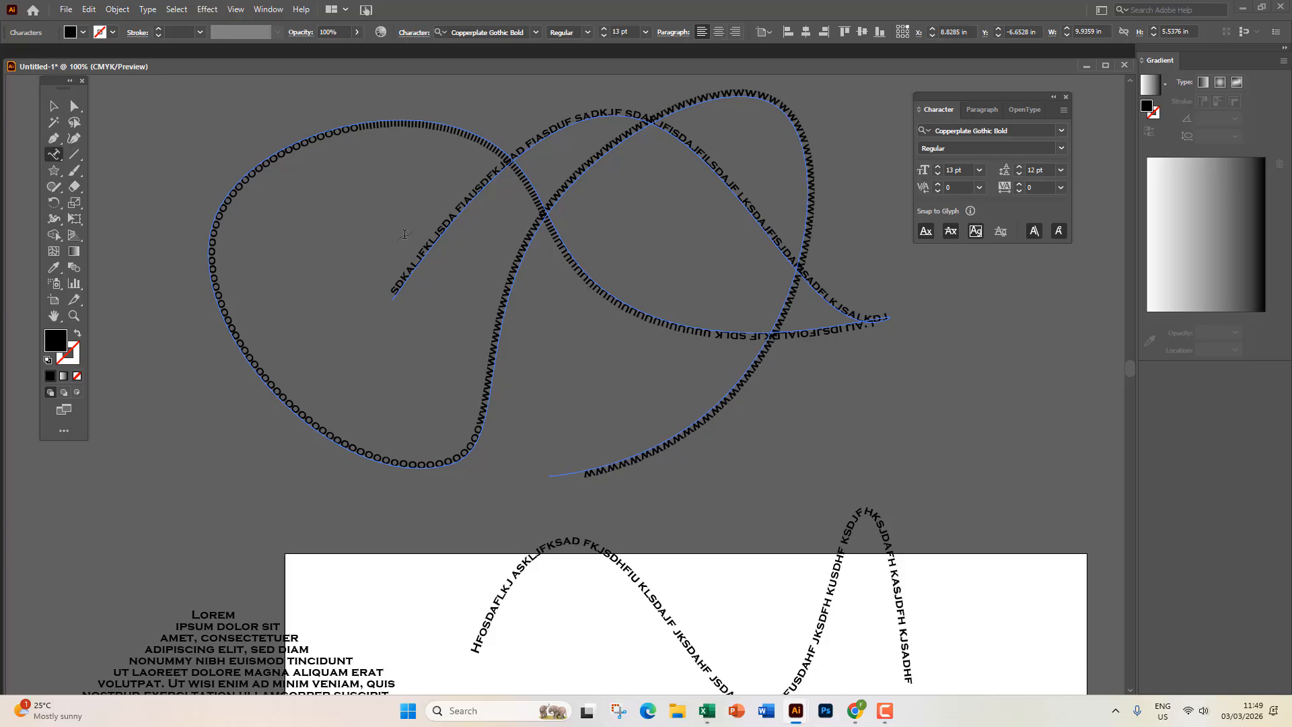
Delete the looping path text and draw a black hexagon near the top centre.
{"action": "left_click", "coordinate": [57, 106]}
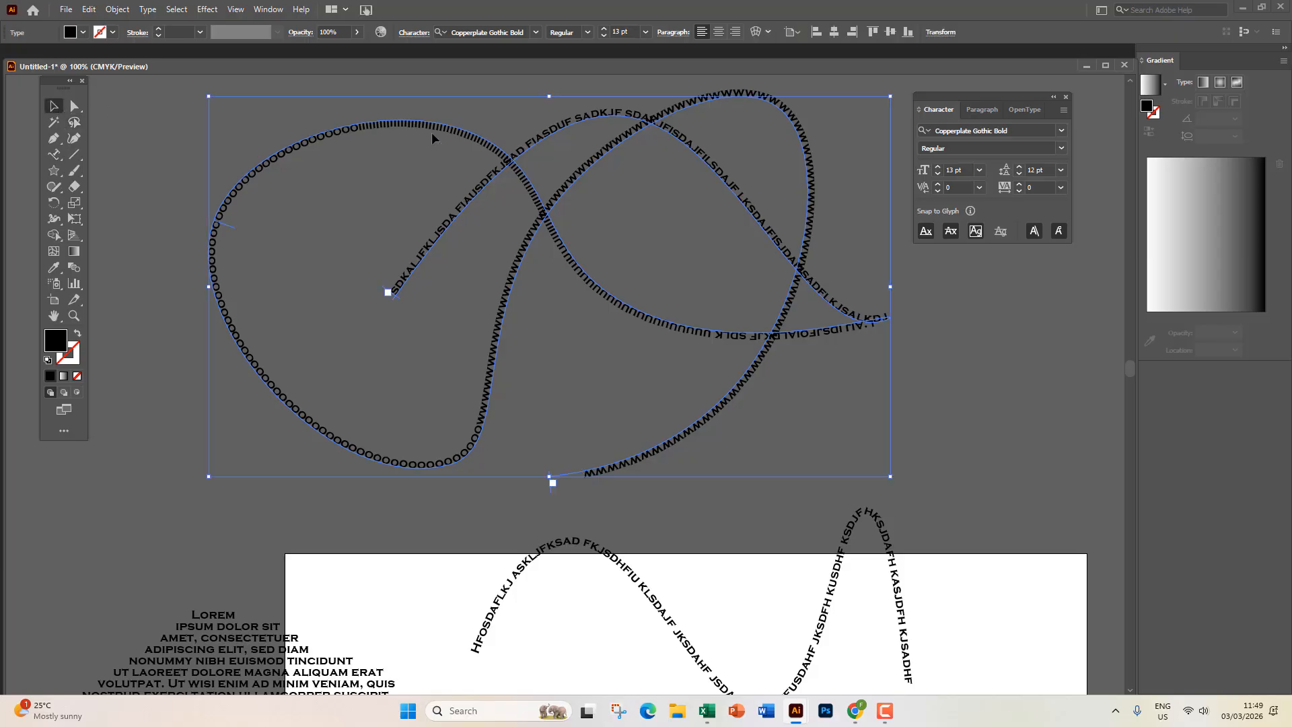
{"action": "key", "text": "Delete"}
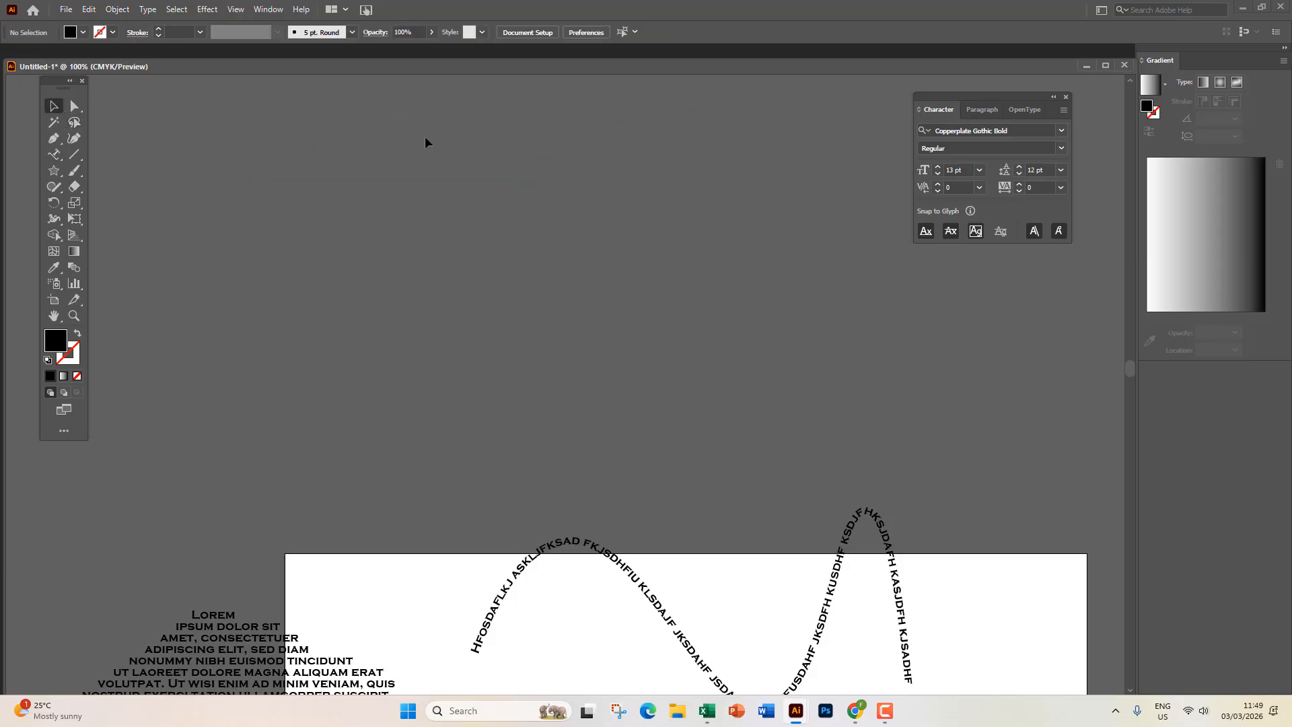
{"action": "left_click", "coordinate": [59, 177]}
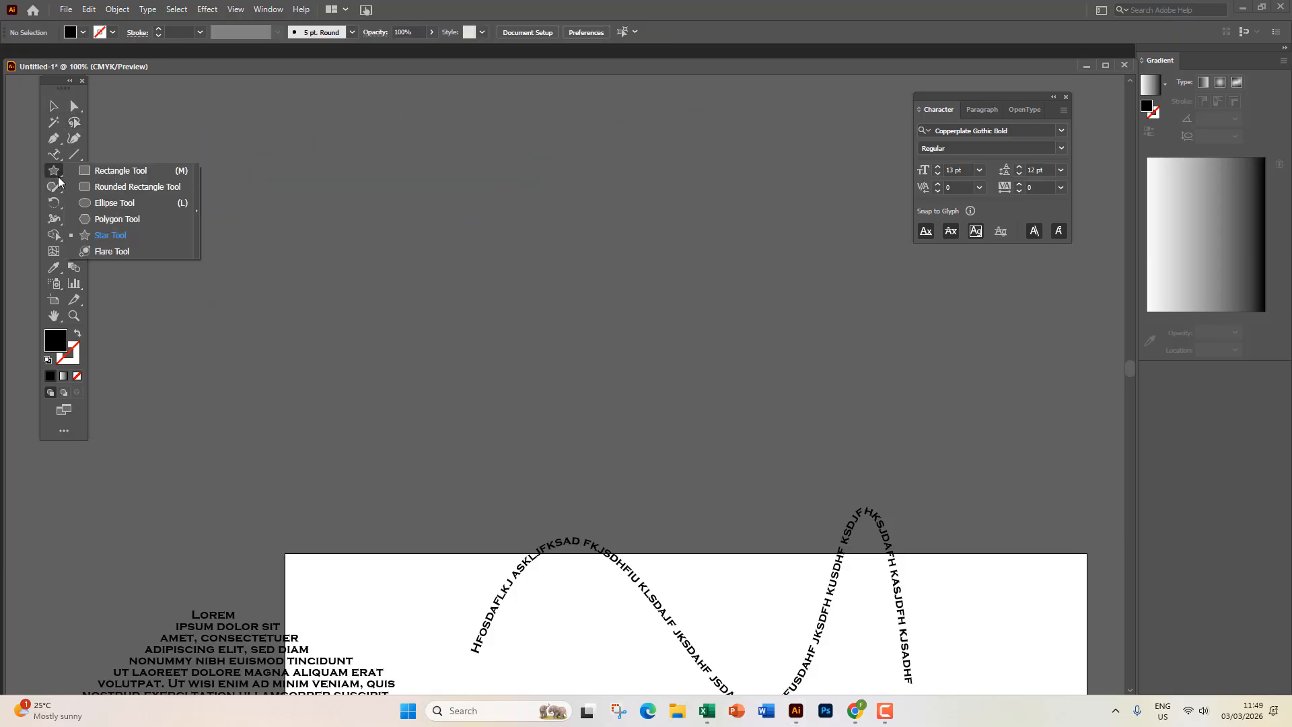
{"action": "left_click", "coordinate": [117, 219]}
{"action": "left_click_drag", "start_coordinate": [603, 282], "coordinate": [693, 397]}
Run Lorem ipsum placeholder text around the hexagon's outline.
{"action": "key", "text": "shift+grave"}
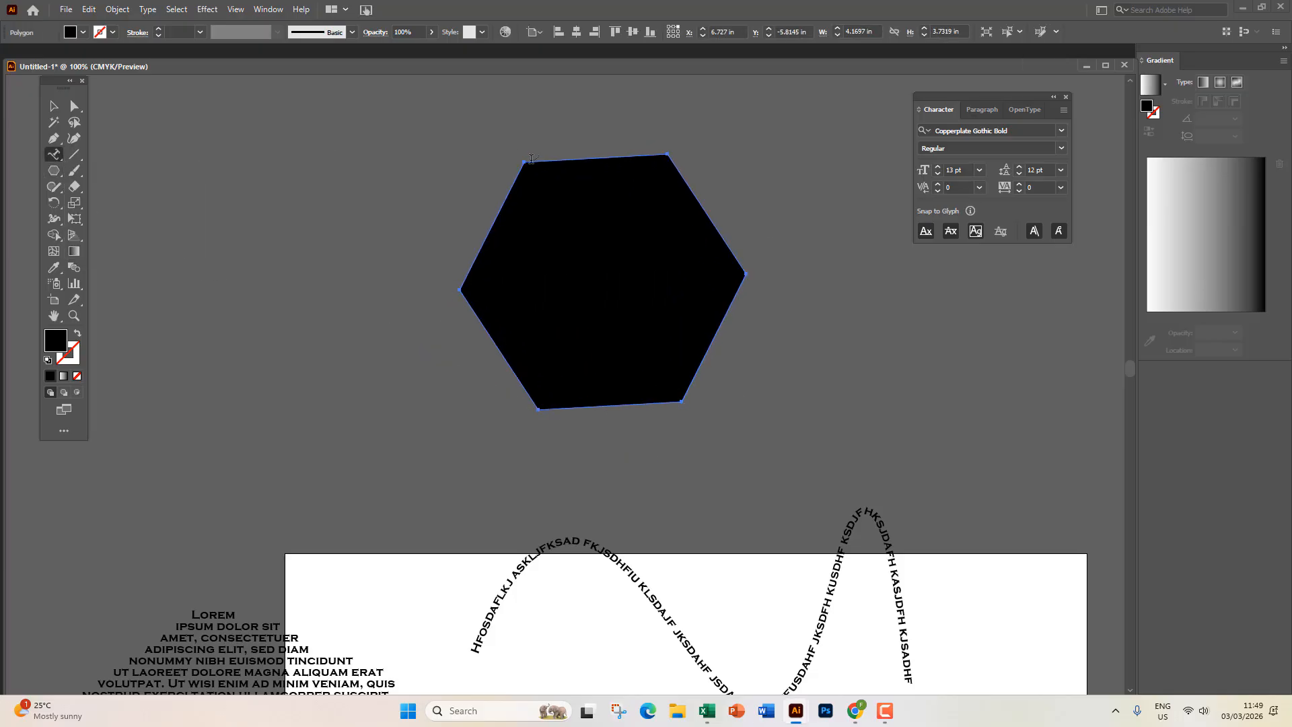
{"action": "left_click", "coordinate": [551, 164]}
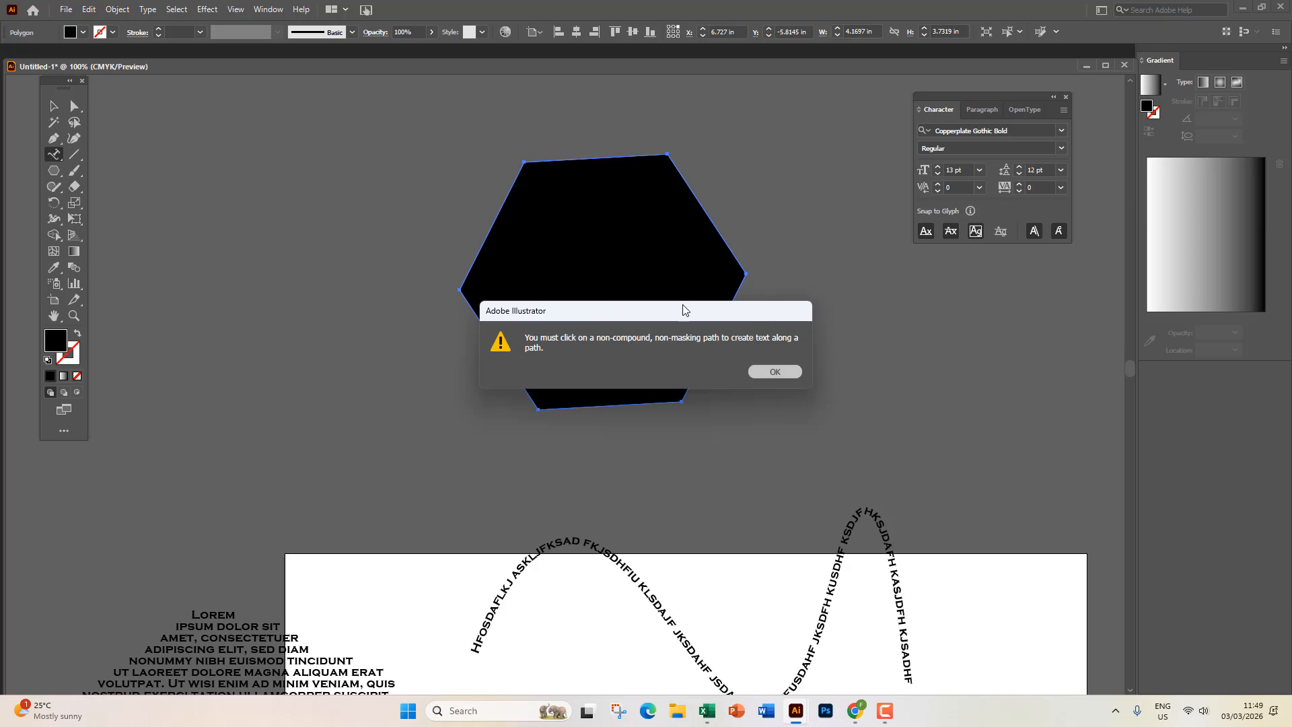
{"action": "key", "text": "Return"}
{"action": "left_click", "coordinate": [529, 163]}
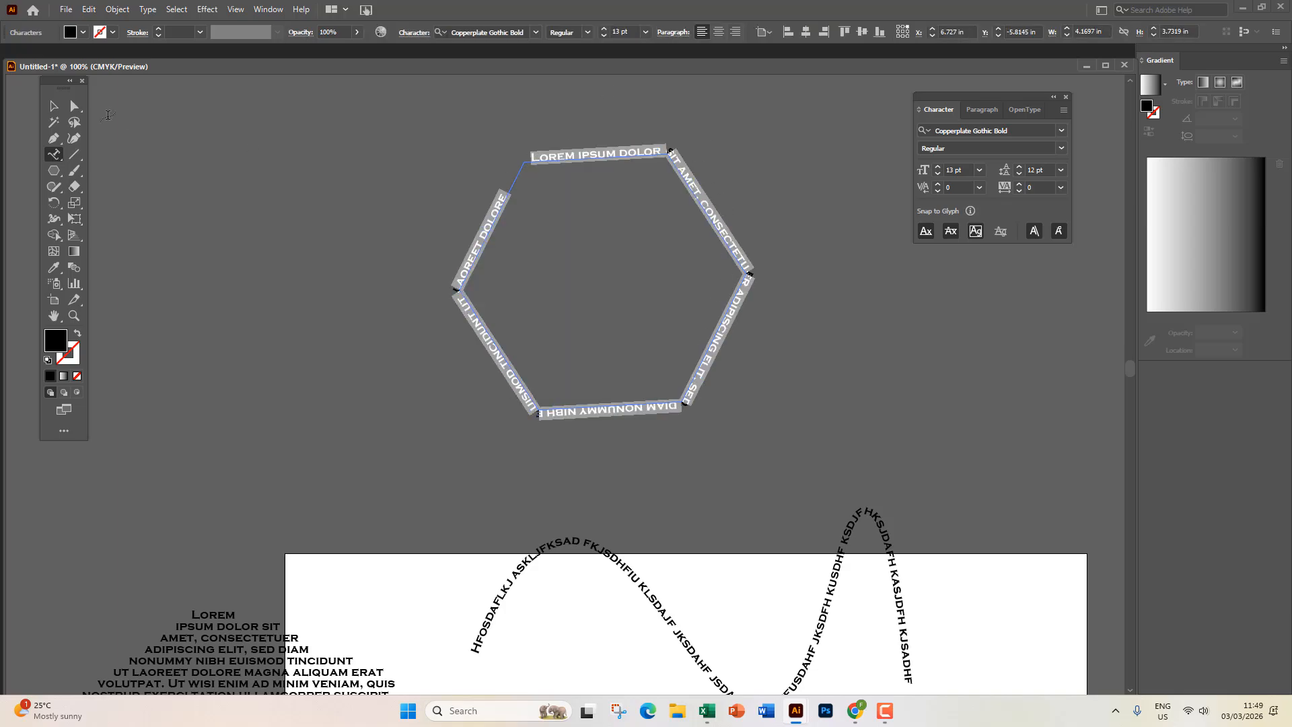
{"action": "left_click", "coordinate": [54, 105]}
{"action": "left_click", "coordinate": [431, 317]}
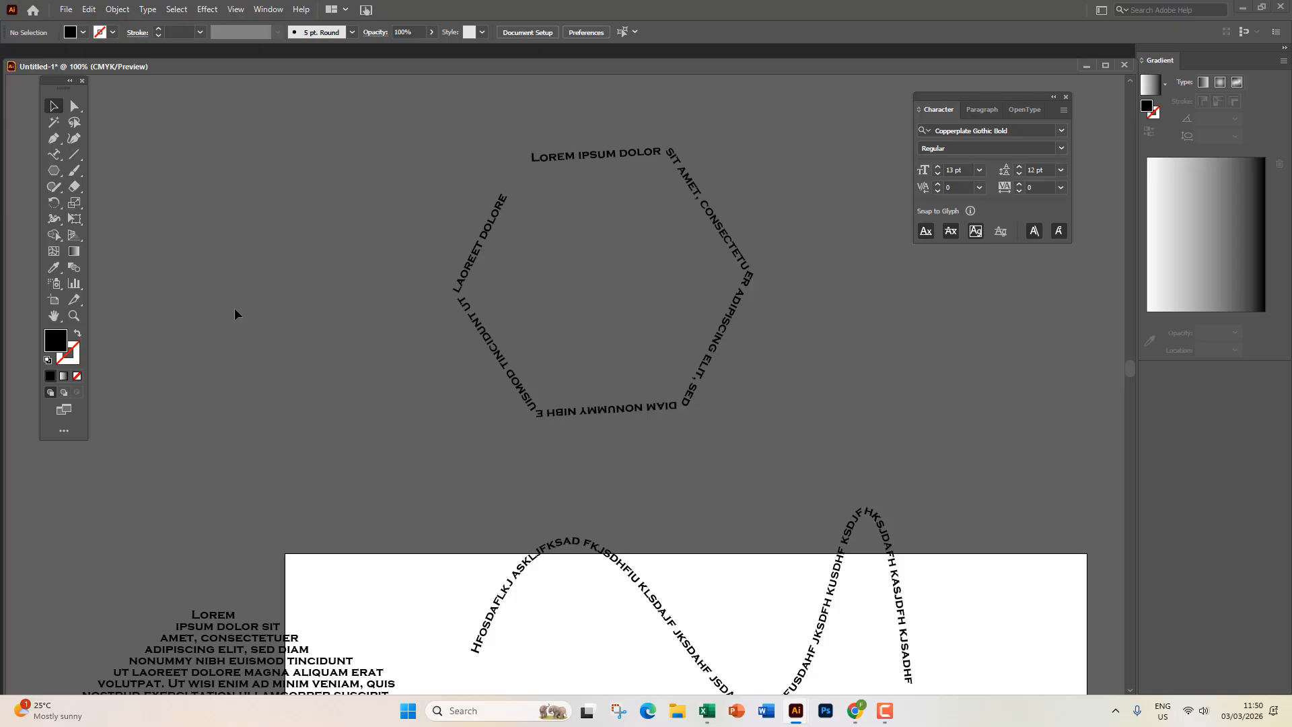
Show the Type tool flyout with its list of type tools.
{"action": "left_click", "coordinate": [55, 155]}
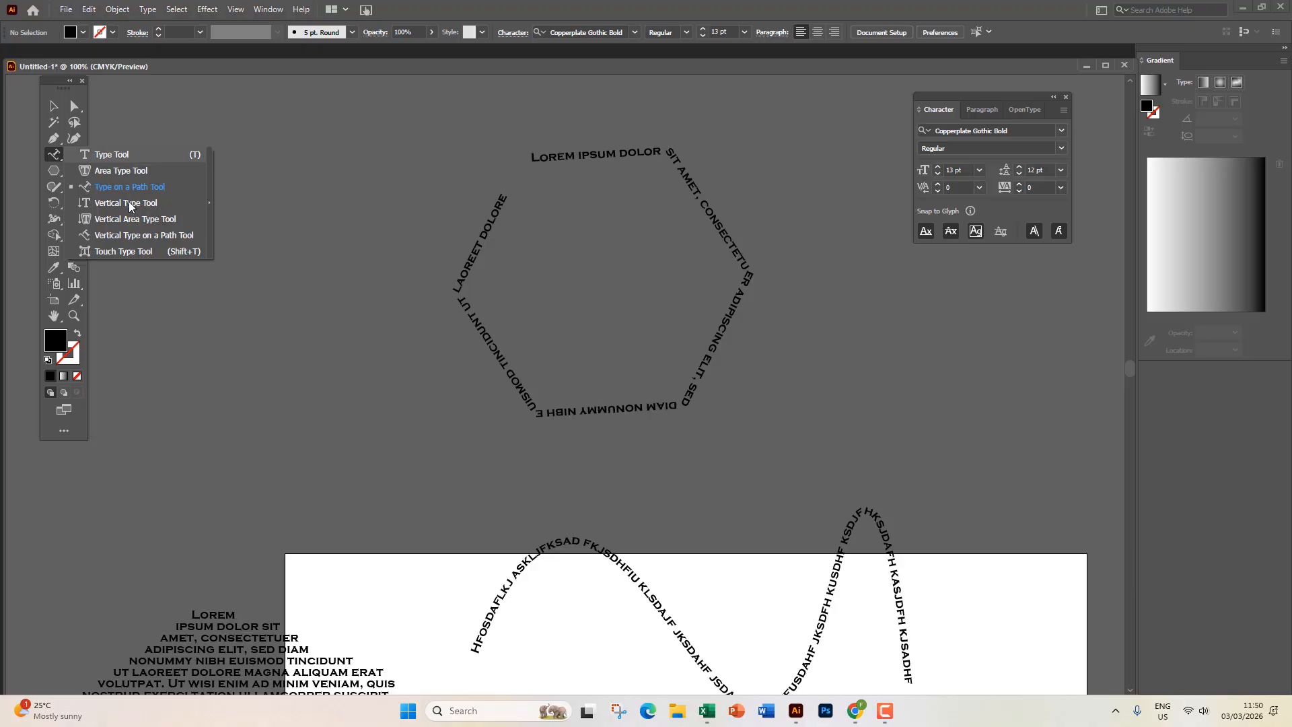
Place a horizontal Lorem ipsum point text line at upper left and a vertical Lorem ipsum column below it.
{"action": "left_click", "coordinate": [124, 156]}
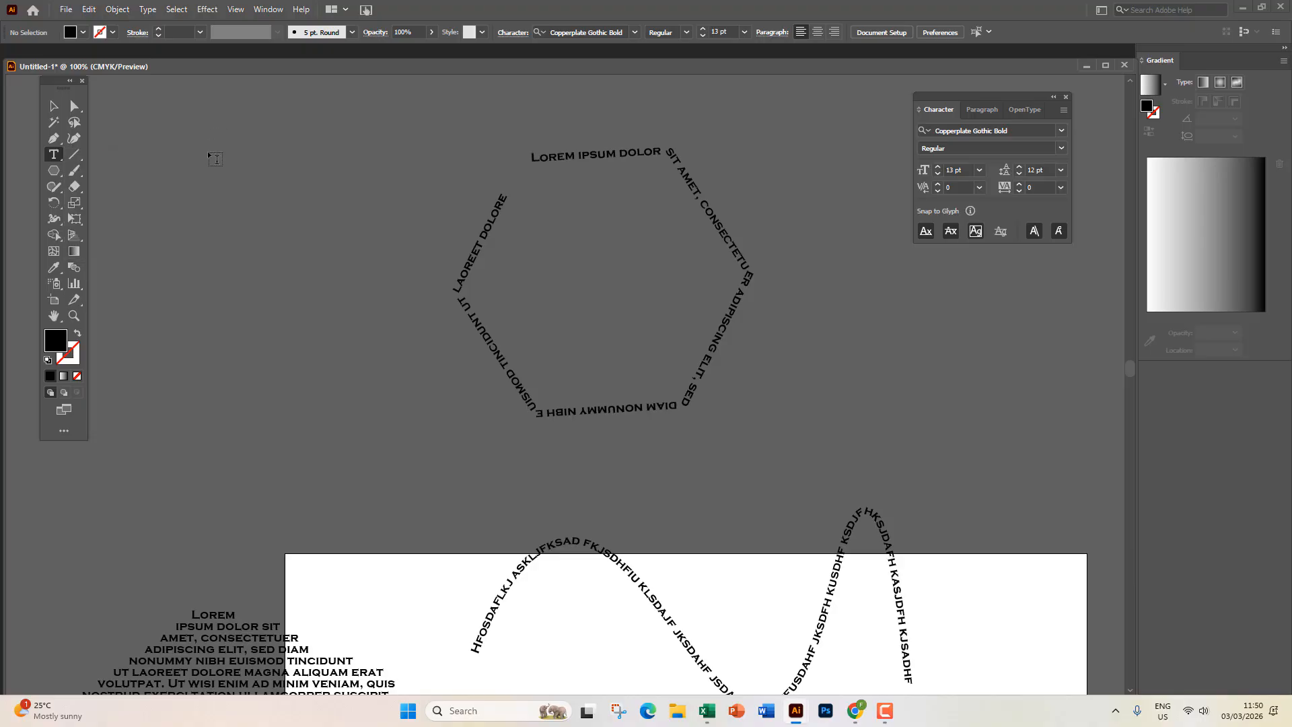
{"action": "left_click", "coordinate": [185, 153]}
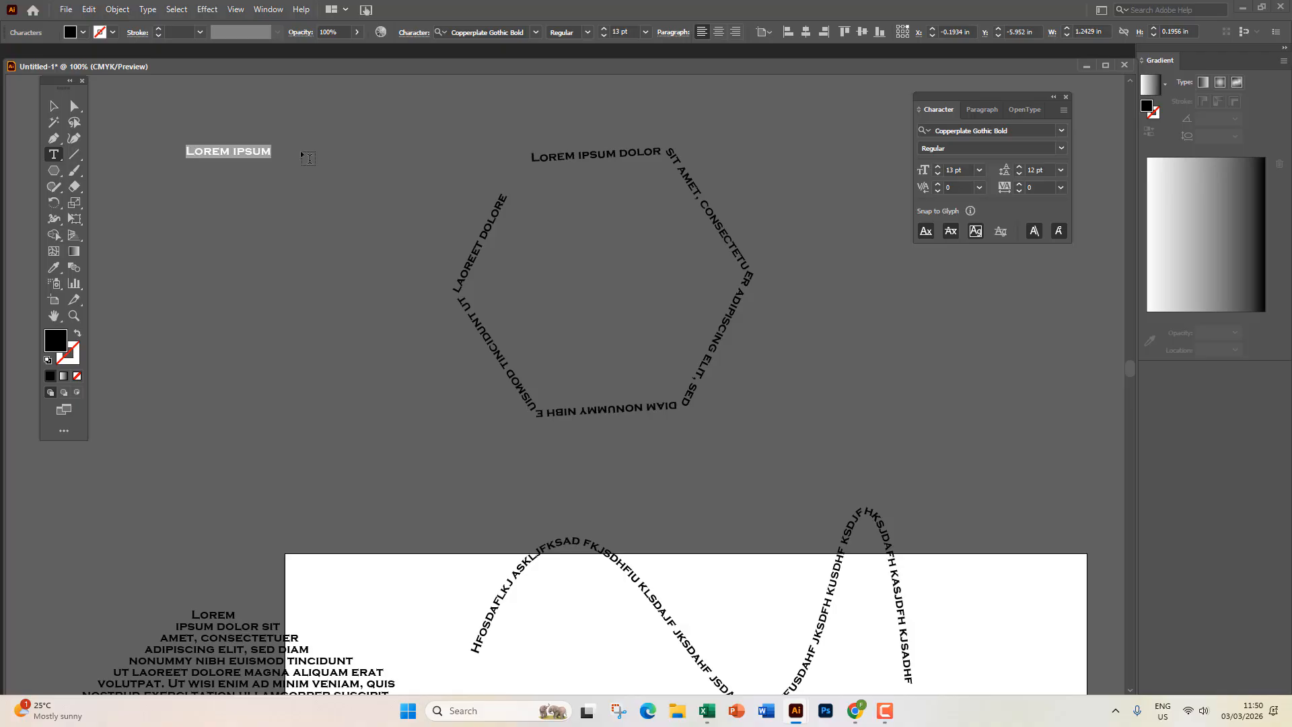
{"action": "left_click", "coordinate": [58, 155]}
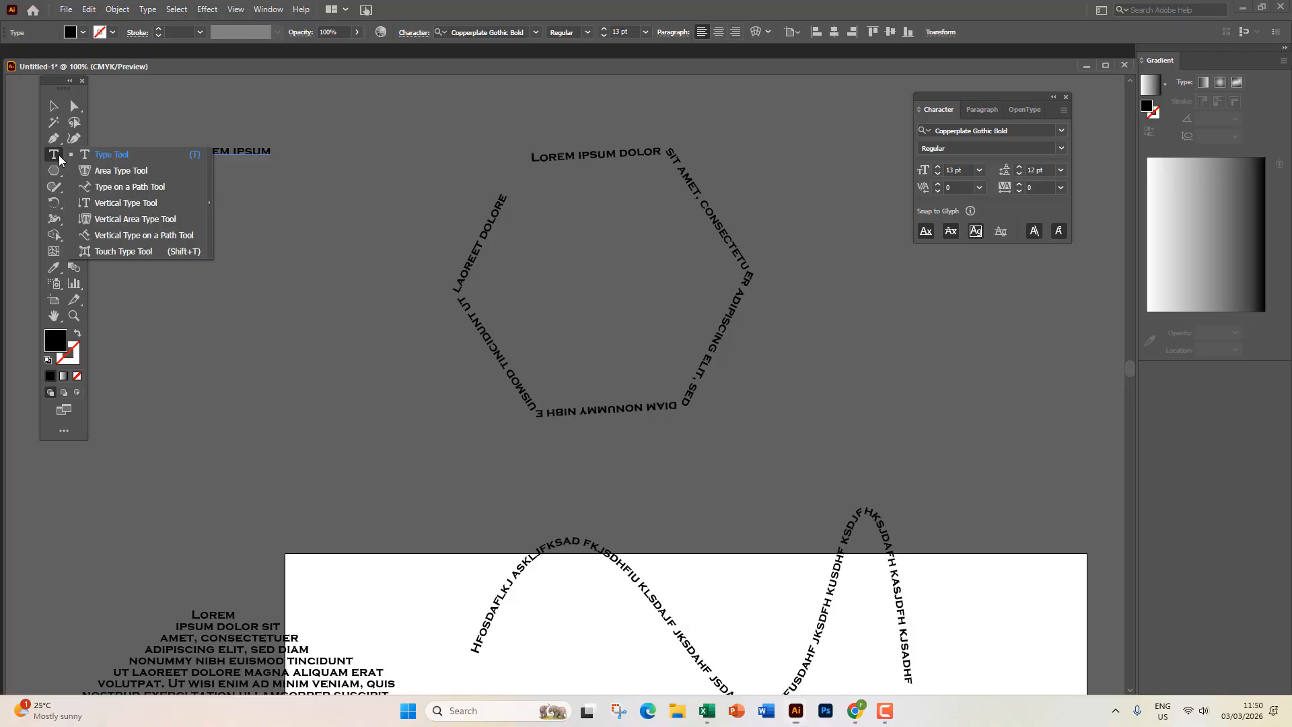
{"action": "left_click", "coordinate": [125, 206]}
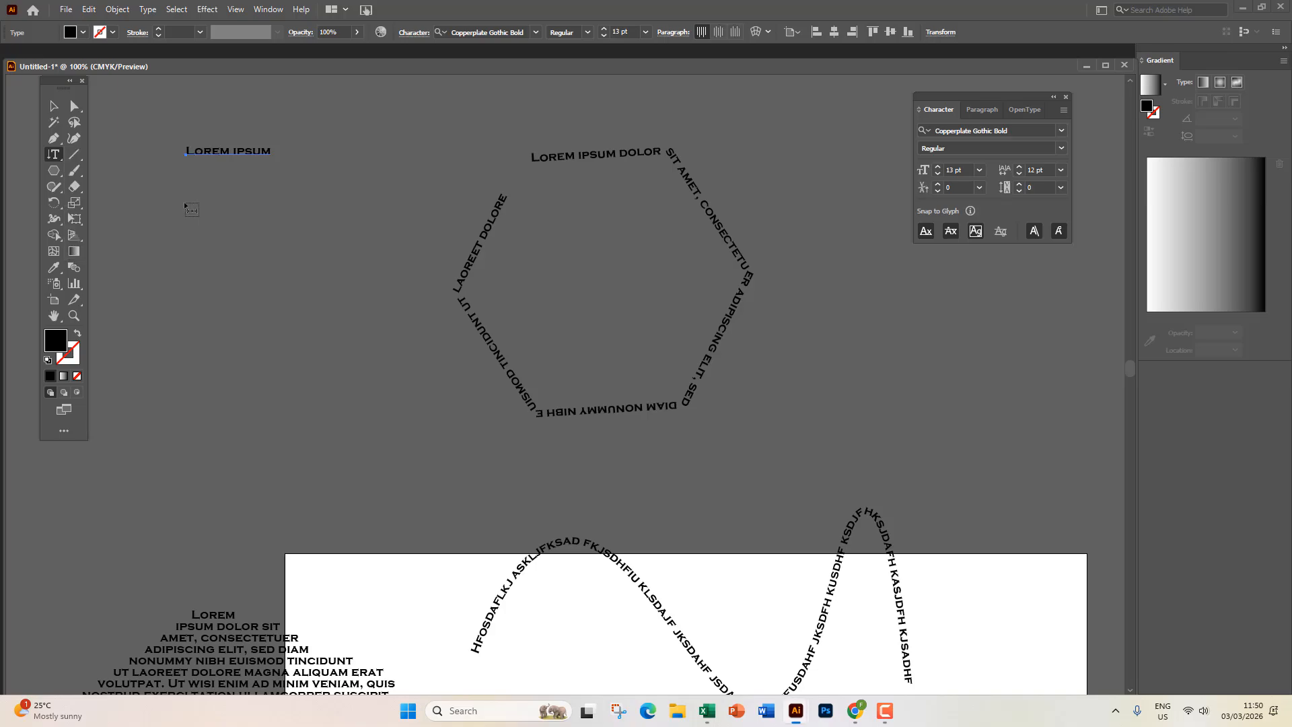
{"action": "left_click", "coordinate": [196, 195]}
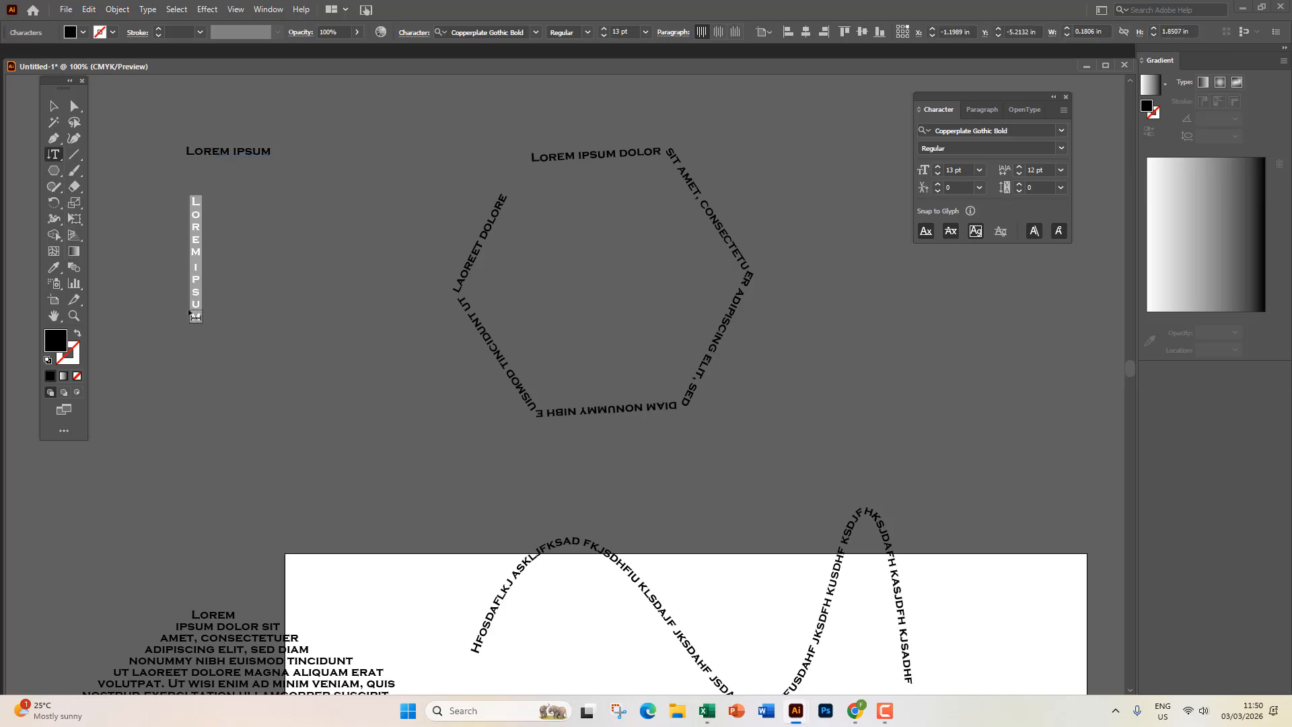
{"action": "left_click", "coordinate": [58, 154]}
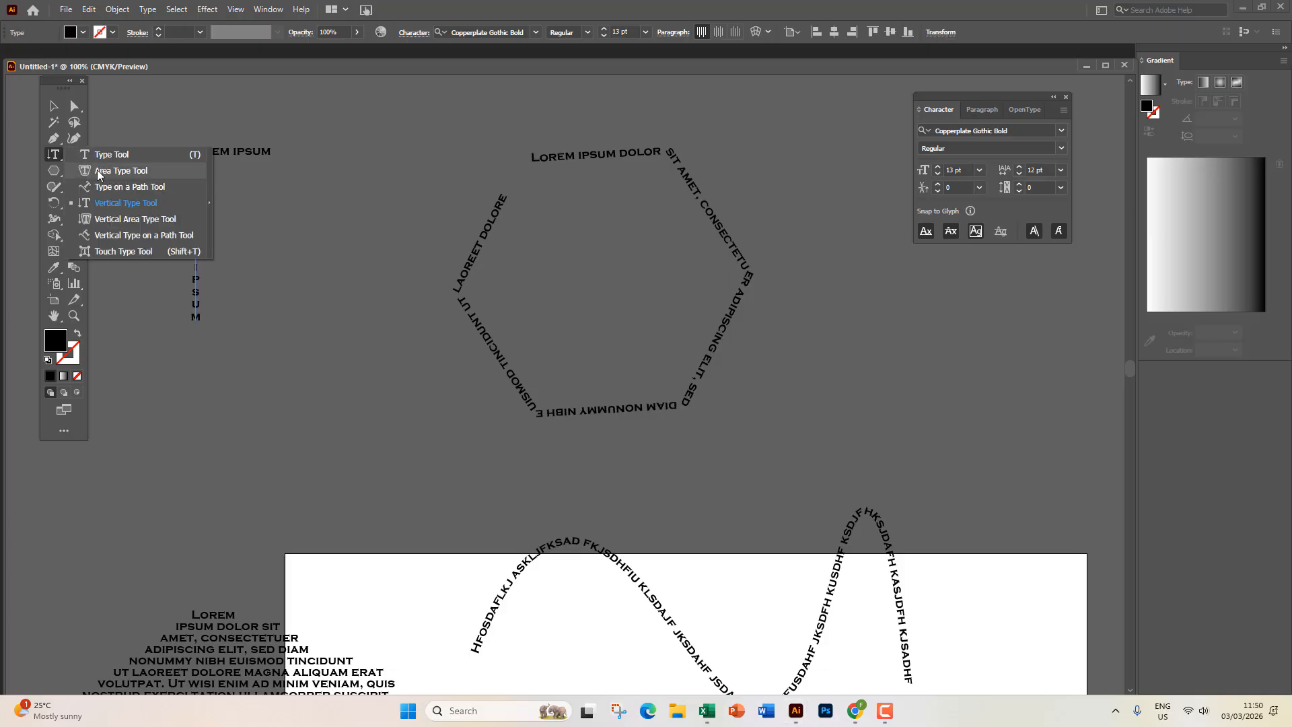
{"action": "left_click", "coordinate": [53, 170]}
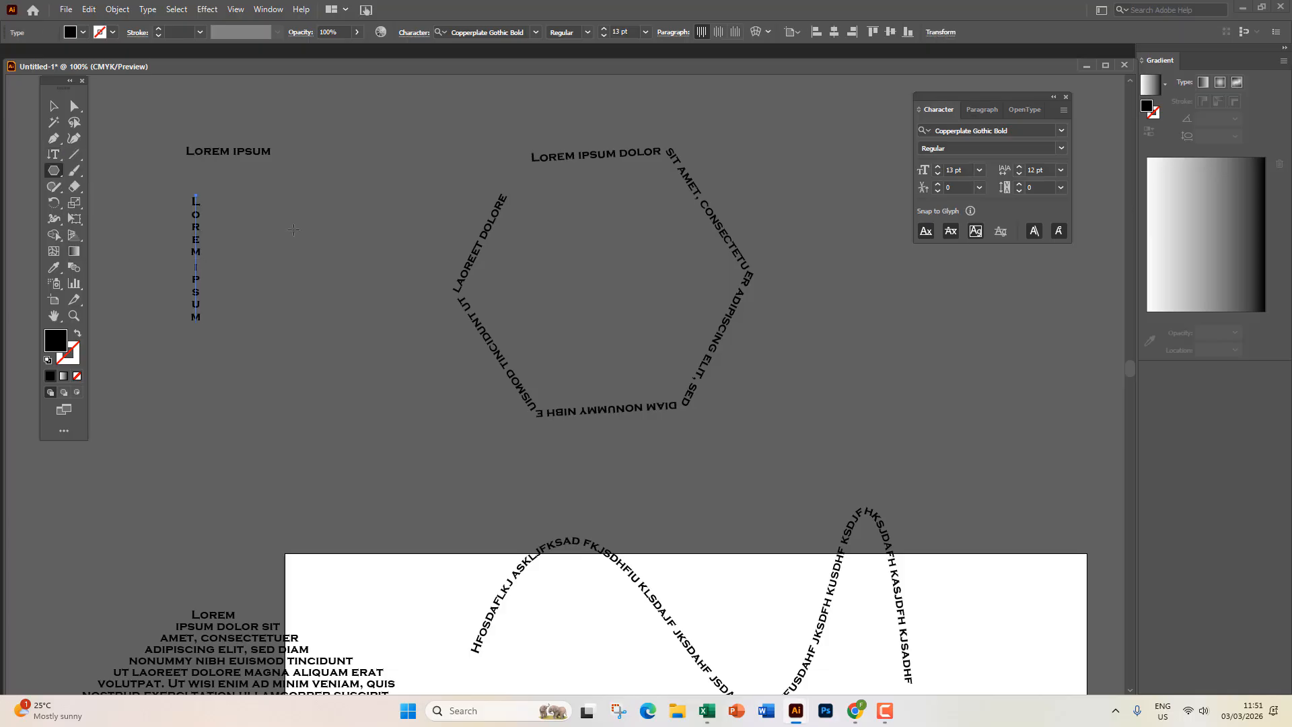
Draw a black rectangle and Alt-drag a duplicate below and to the left.
{"action": "left_click", "coordinate": [53, 170]}
{"action": "left_click", "coordinate": [108, 174]}
{"action": "left_click_drag", "start_coordinate": [340, 203], "coordinate": [647, 350]}
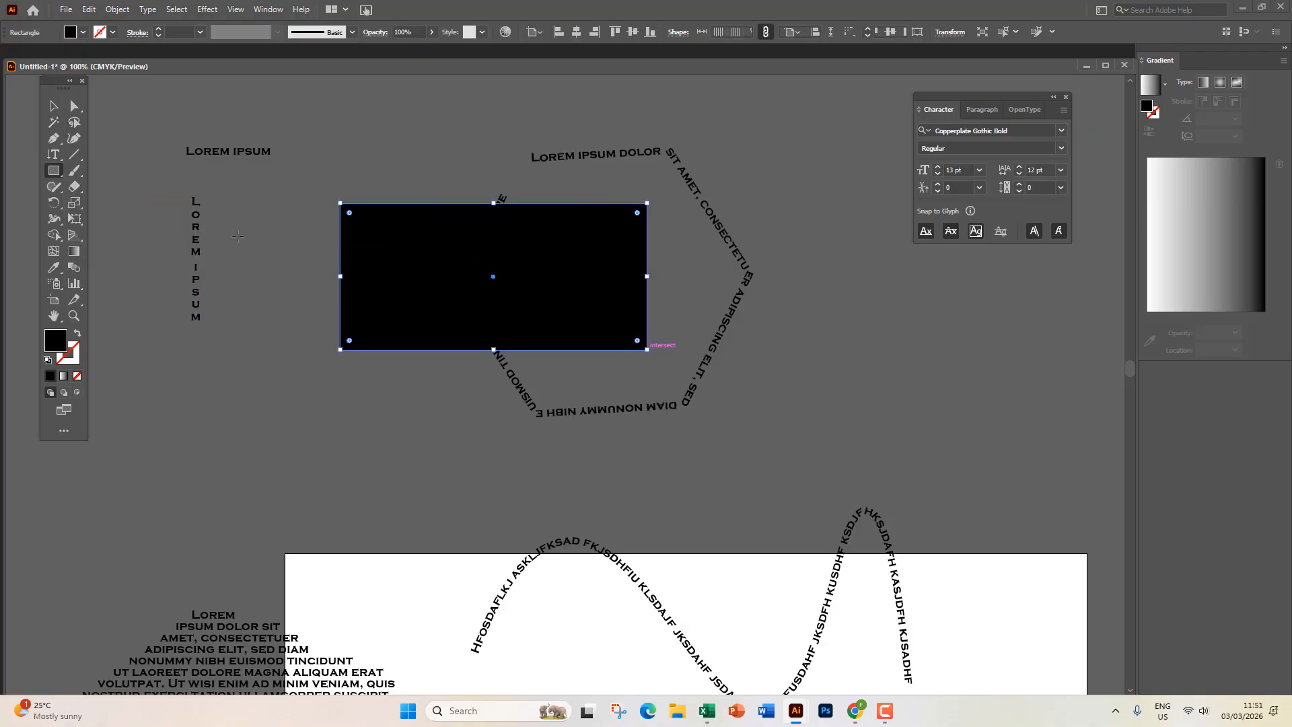
{"action": "left_click", "coordinate": [58, 160]}
{"action": "key", "text": "v"}
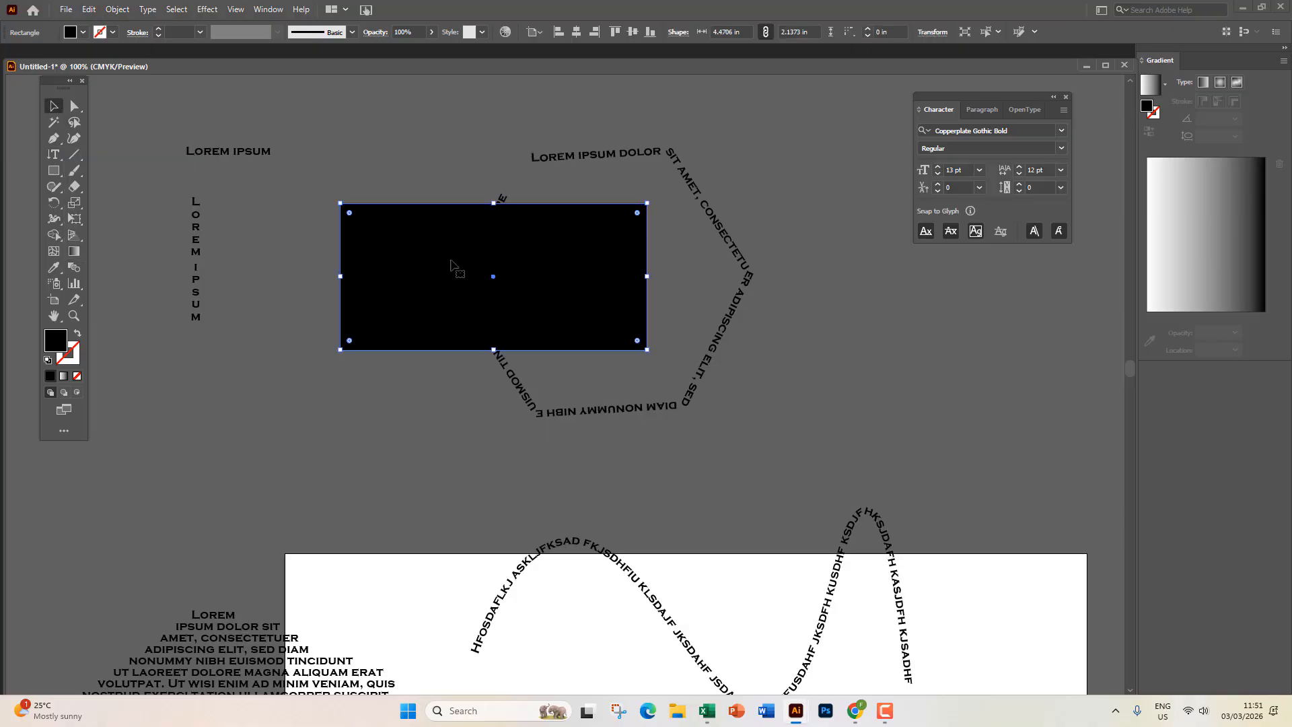
{"action": "left_click_drag", "start_coordinate": [451, 265], "coordinate": [397, 440]}
Fill the top rectangle with horizontal area text and the lower one with vertical area text.
{"action": "left_click", "coordinate": [52, 155]}
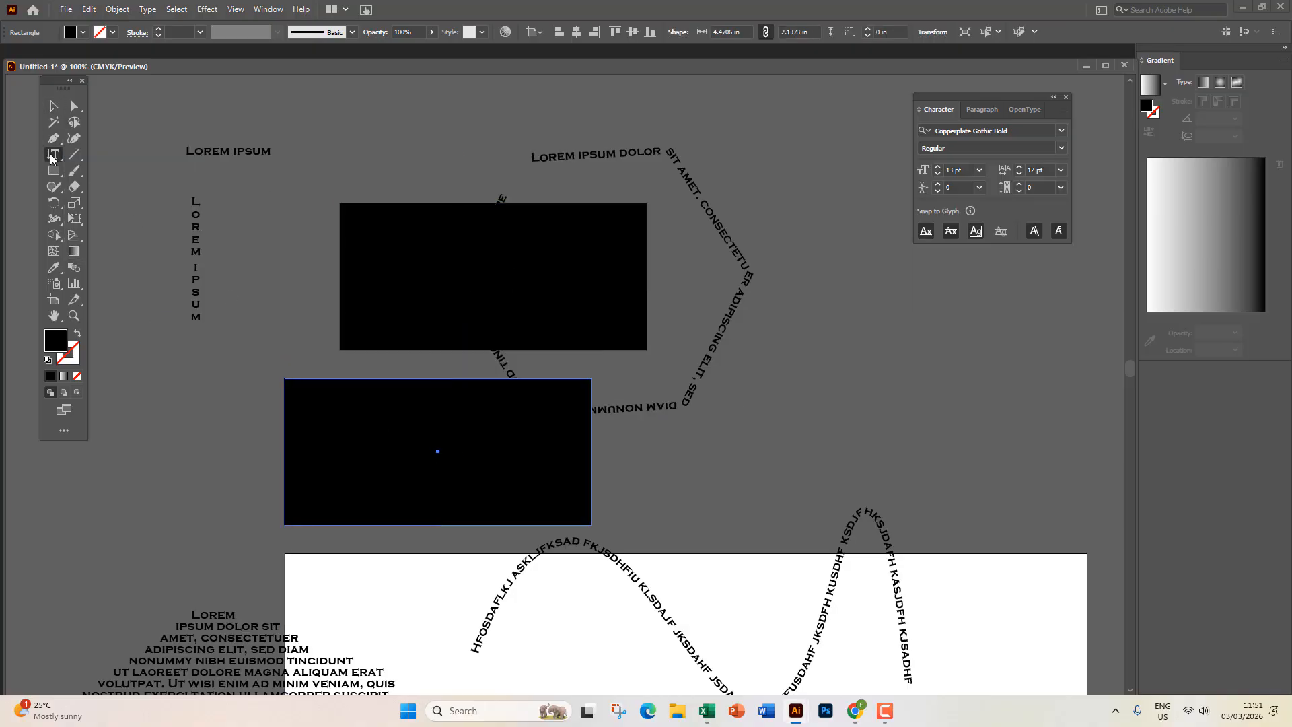
{"action": "left_click_drag", "start_coordinate": [52, 157], "coordinate": [101, 170]}
{"action": "left_click", "coordinate": [343, 220]}
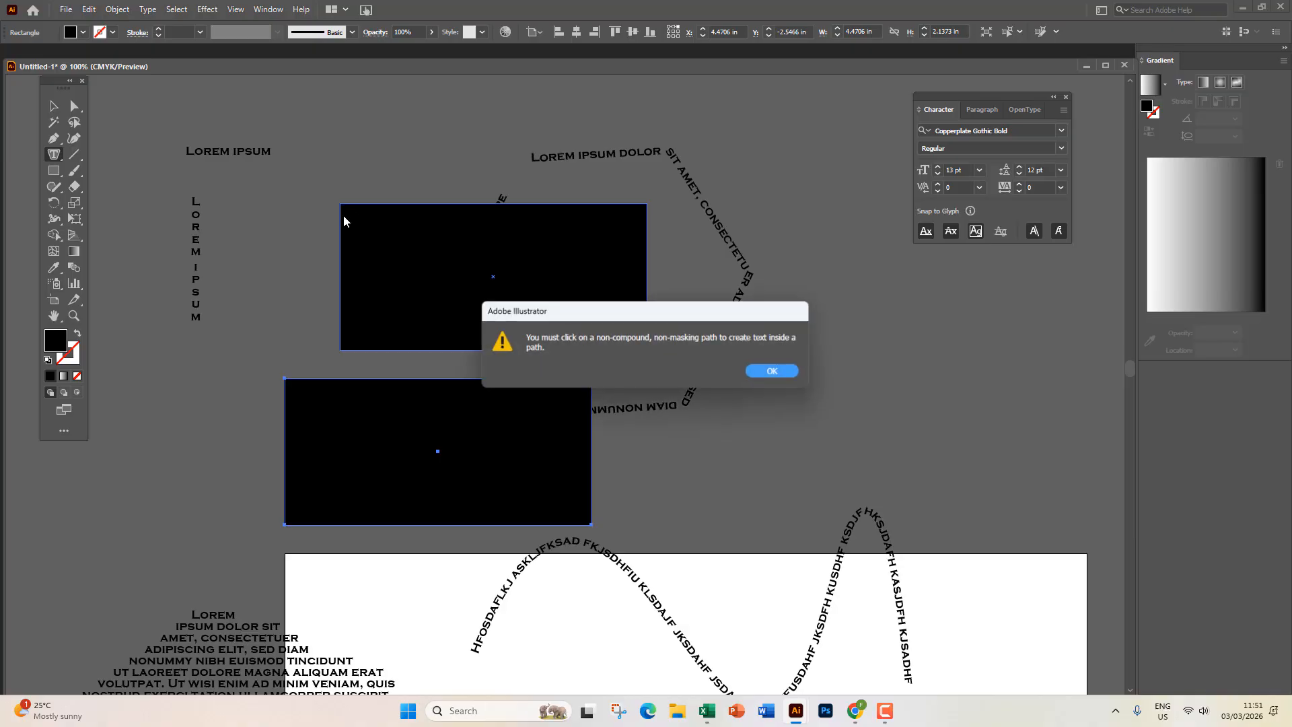
{"action": "left_click", "coordinate": [781, 376]}
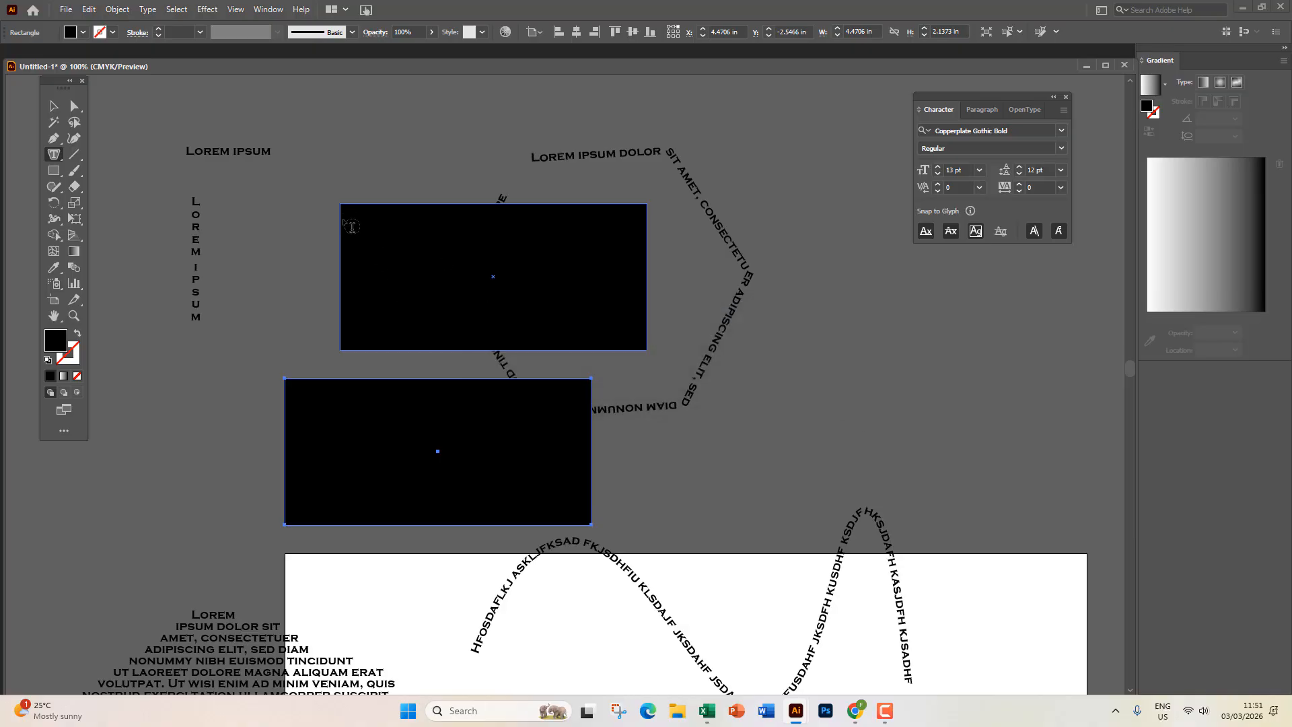
{"action": "left_click", "coordinate": [342, 216]}
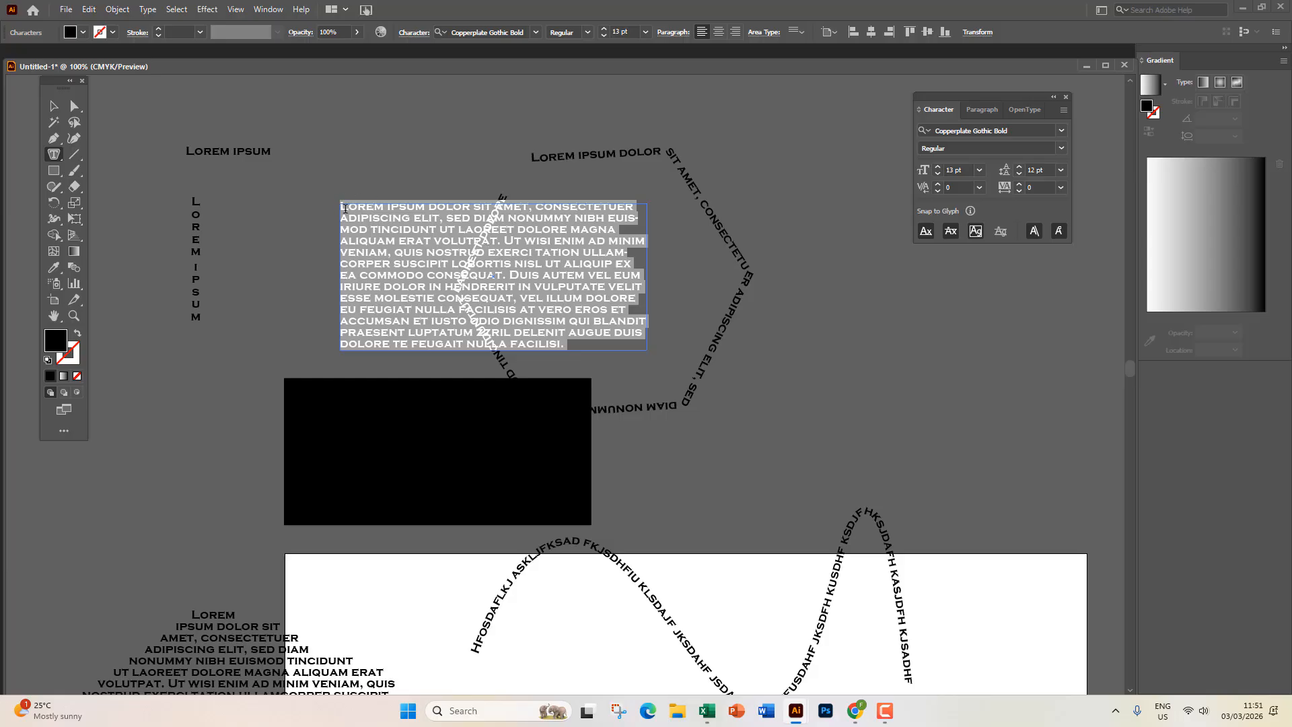
{"action": "left_click_drag", "start_coordinate": [54, 155], "coordinate": [117, 223]}
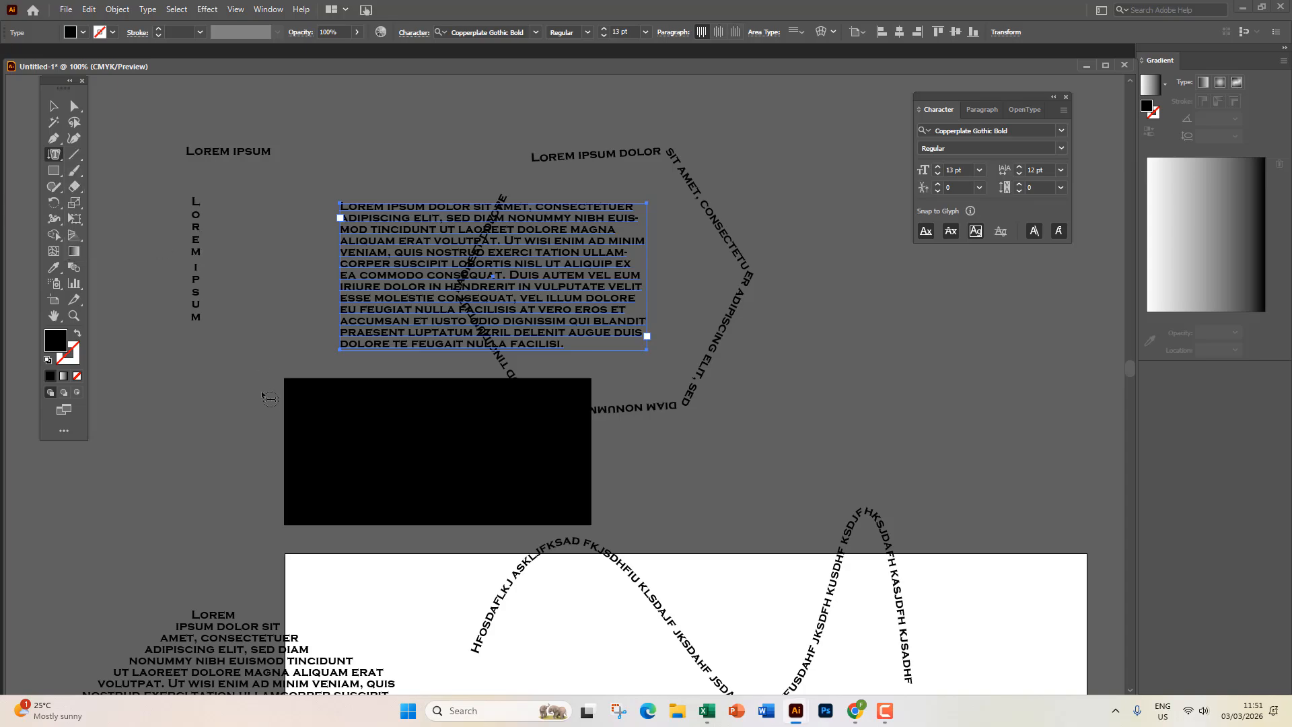
{"action": "left_click", "coordinate": [292, 398]}
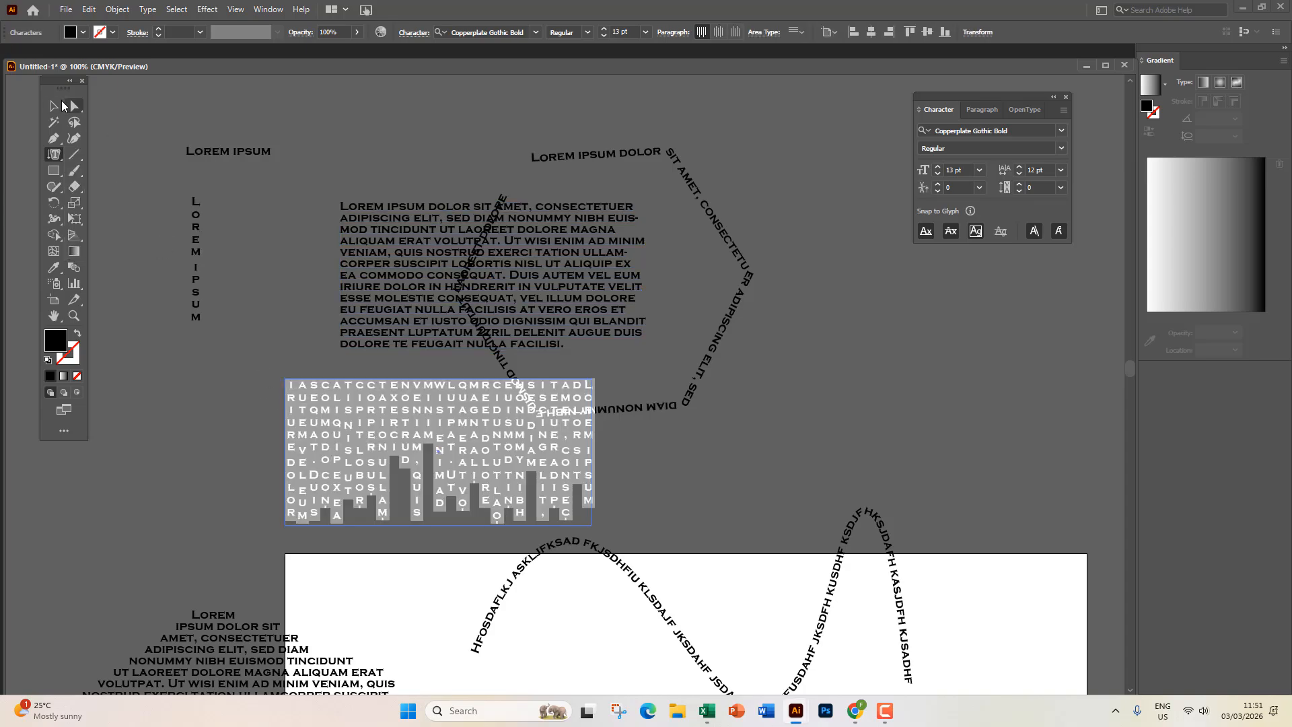
Move the vertical text block up beneath the paragraph.
{"action": "left_click", "coordinate": [54, 106]}
{"action": "left_click", "coordinate": [268, 422]}
{"action": "left_click_drag", "start_coordinate": [536, 458], "coordinate": [441, 449]}
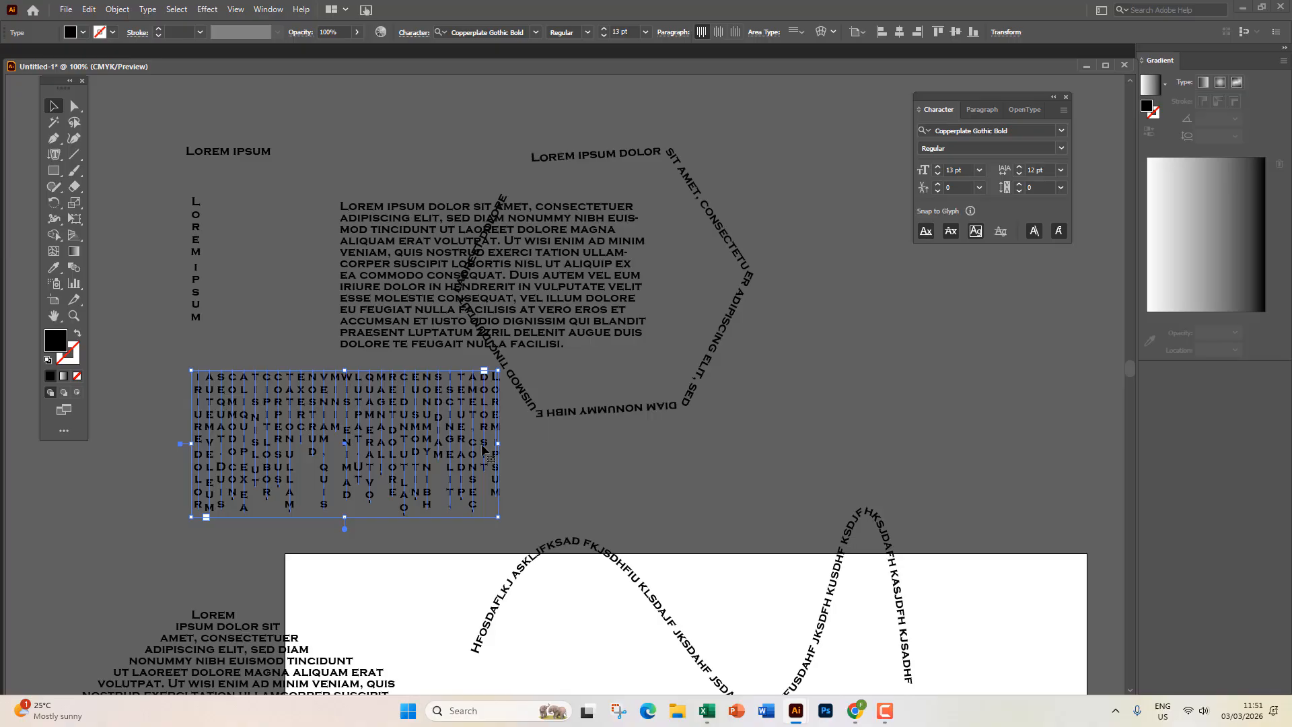
Delete the hexagon path text and move the wavy path text above the paragraph.
{"action": "left_click", "coordinate": [301, 292]}
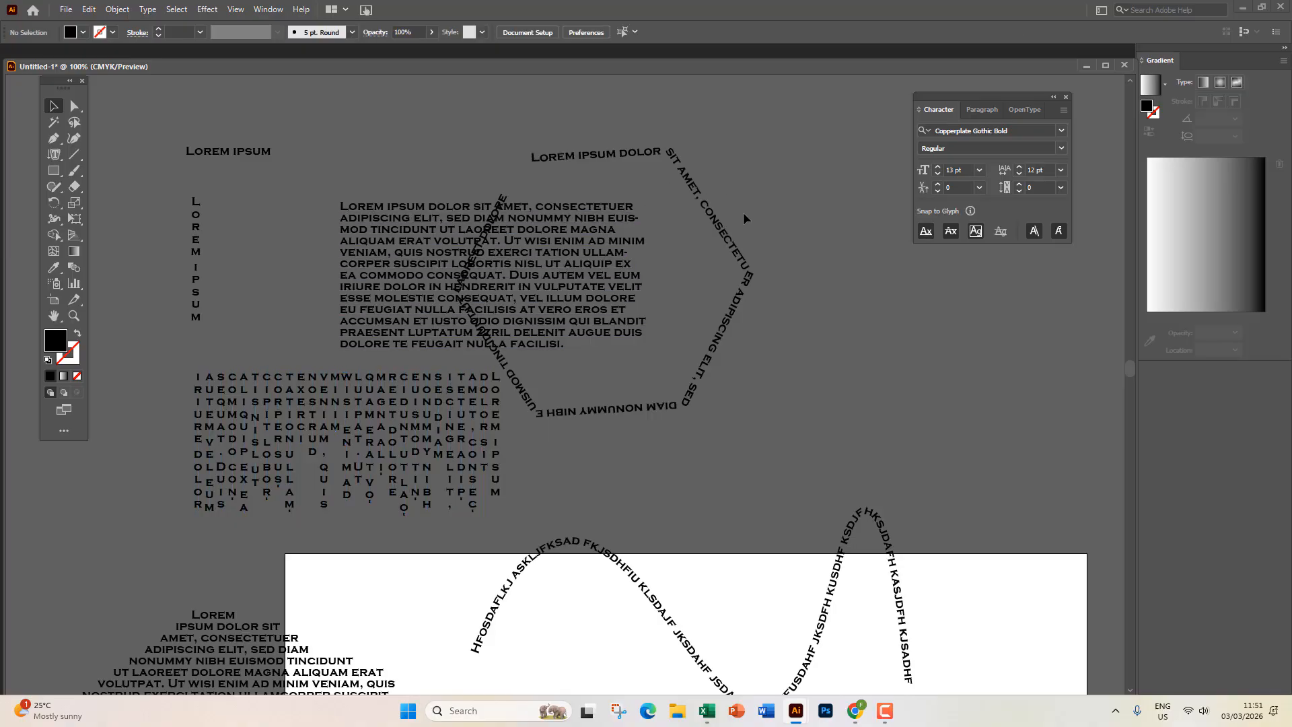
{"action": "left_click_drag", "start_coordinate": [737, 241], "coordinate": [924, 434]}
{"action": "key", "text": "Delete"}
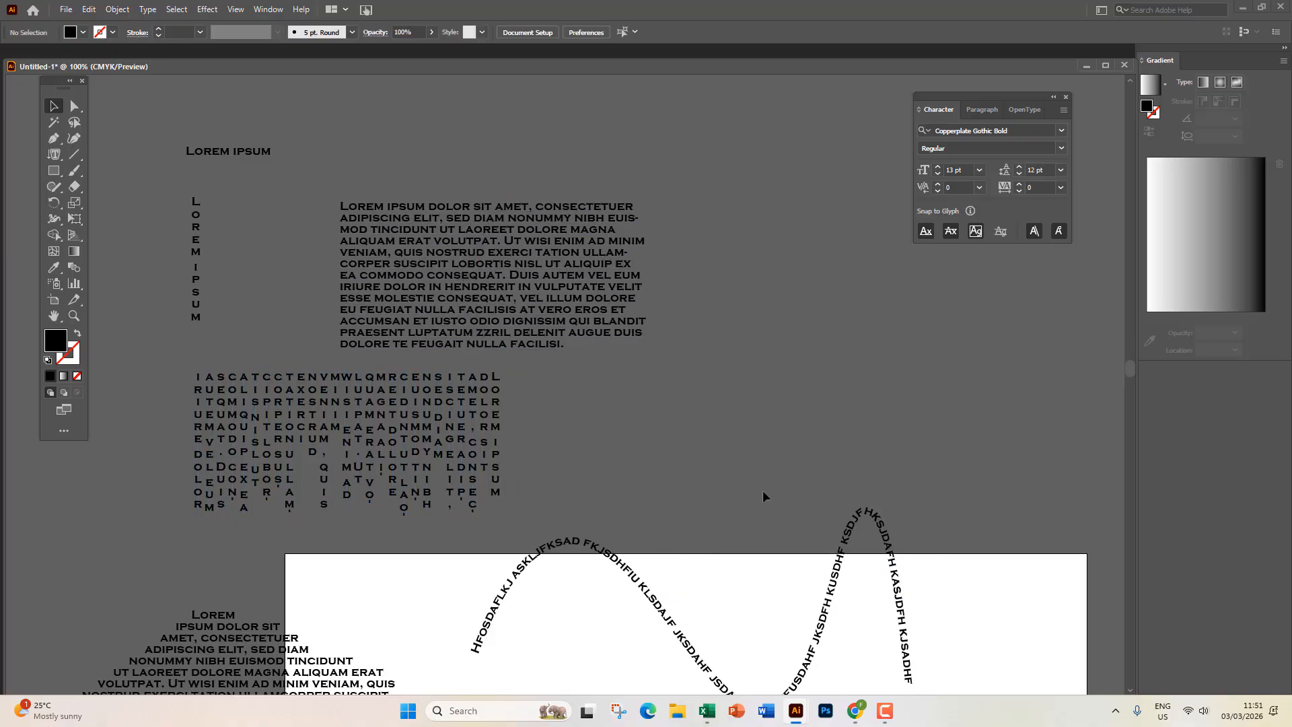
{"action": "left_click_drag", "start_coordinate": [645, 576], "coordinate": [569, 118]}
Nudge the wavy path text slightly higher.
{"action": "scroll", "coordinate": [505, 229], "scroll_direction": "up", "scroll_amount": 3}
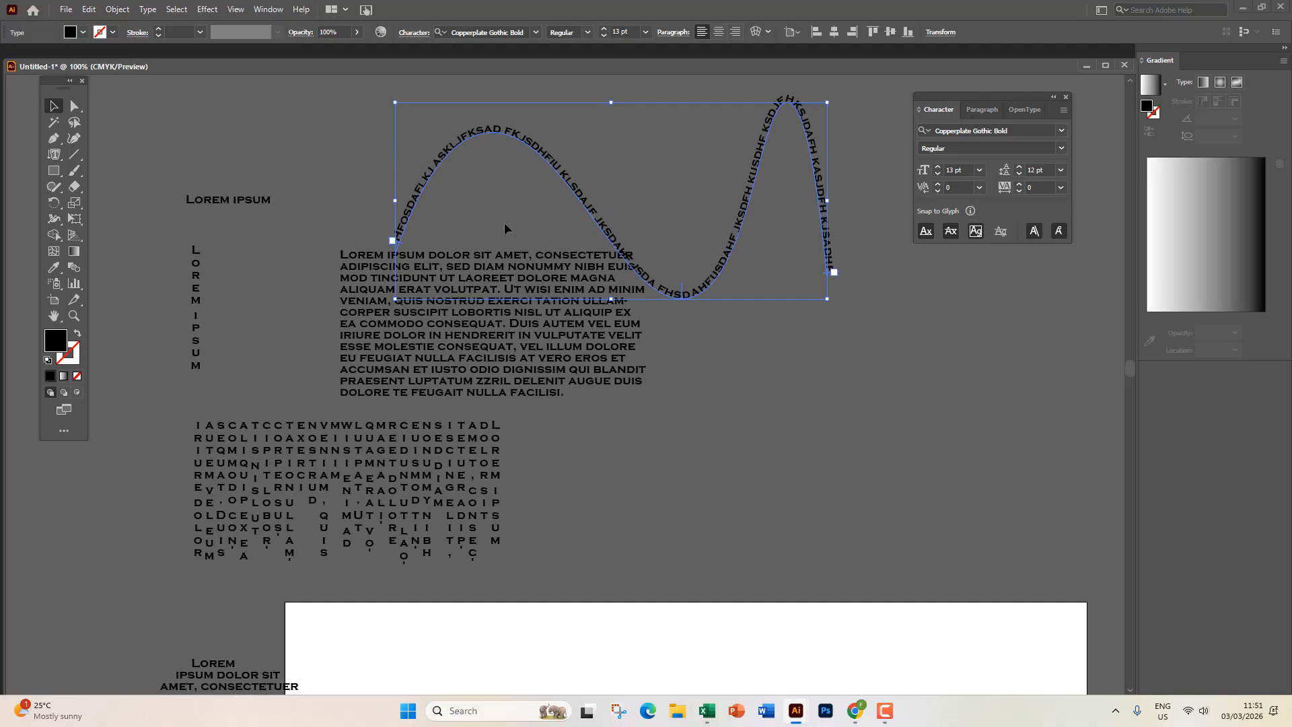
{"action": "scroll", "coordinate": [504, 229], "scroll_direction": "up", "scroll_amount": 5}
{"action": "left_click_drag", "start_coordinate": [502, 229], "coordinate": [494, 206]}
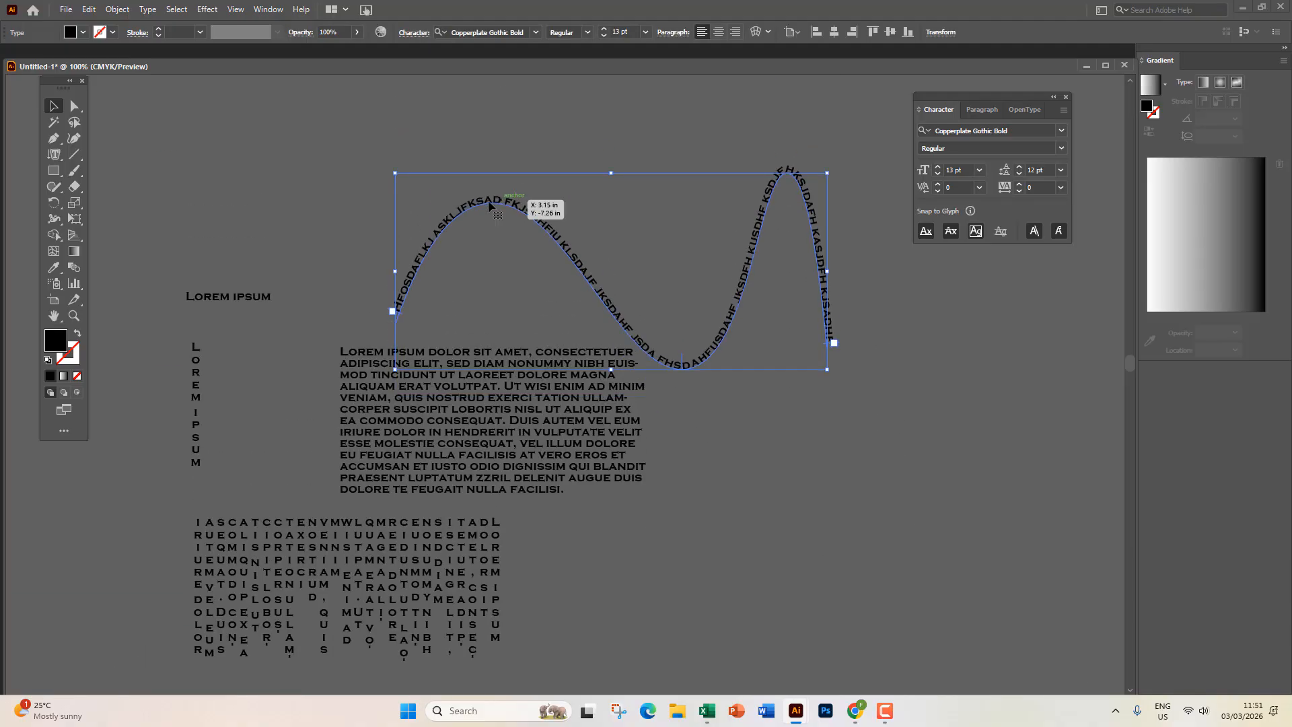
Draw a second two-crest wavy curve above the first with the Curvature tool.
{"action": "left_click", "coordinate": [74, 138]}
{"action": "left_click", "coordinate": [359, 244]}
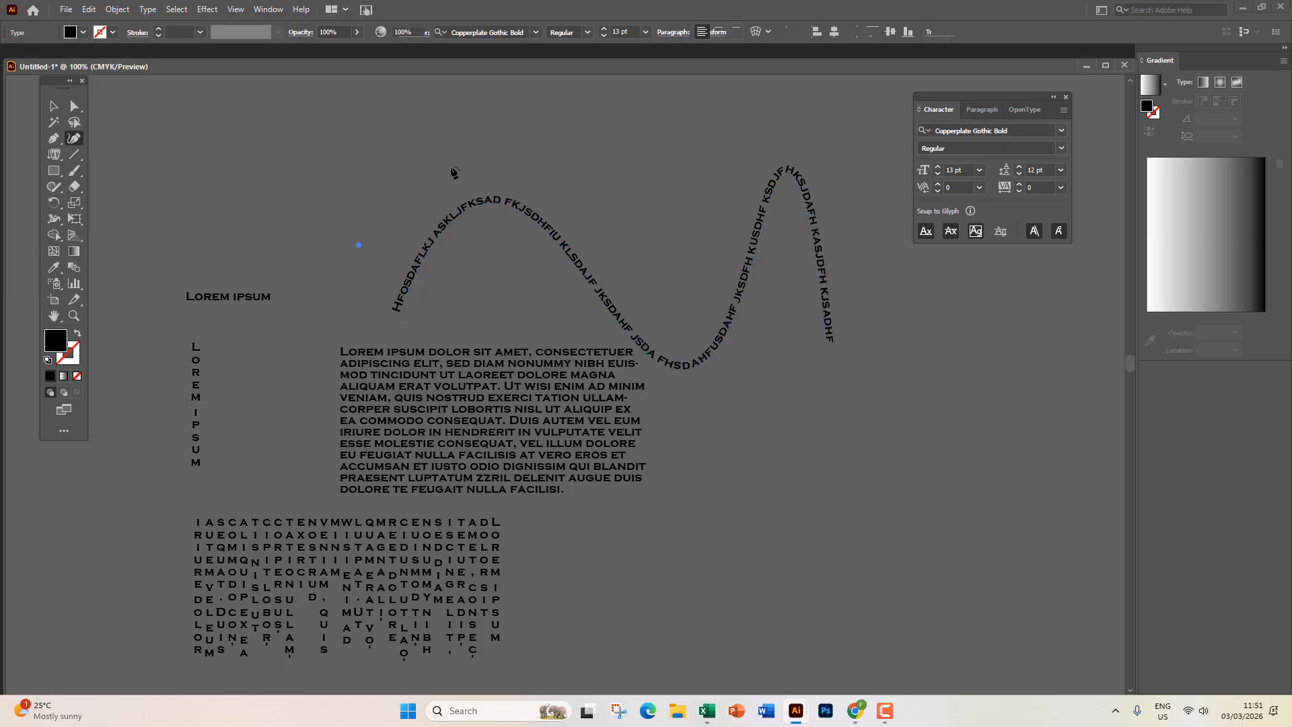
{"action": "left_click", "coordinate": [494, 136]}
{"action": "left_click", "coordinate": [674, 276]}
{"action": "left_click", "coordinate": [811, 112]}
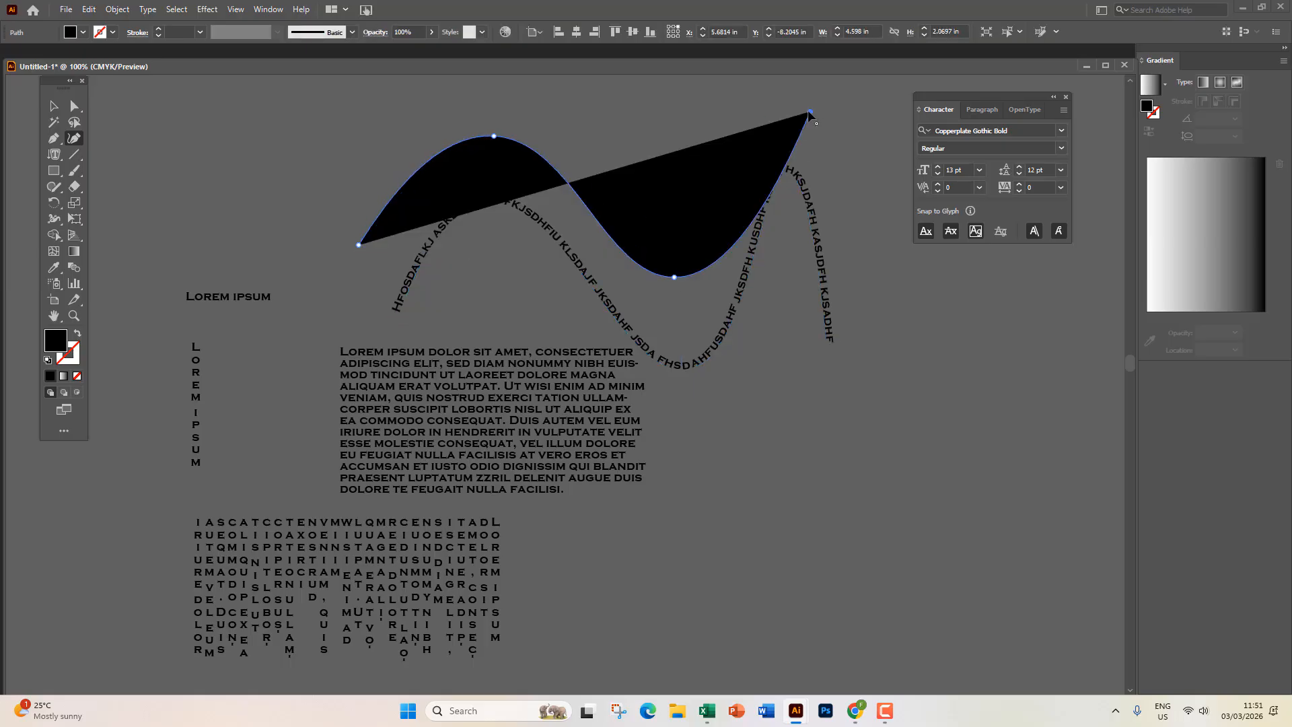
{"action": "left_click", "coordinate": [880, 304]}
Set Lorem ipsum placeholder text as vertical type along the new wave.
{"action": "left_click", "coordinate": [53, 107]}
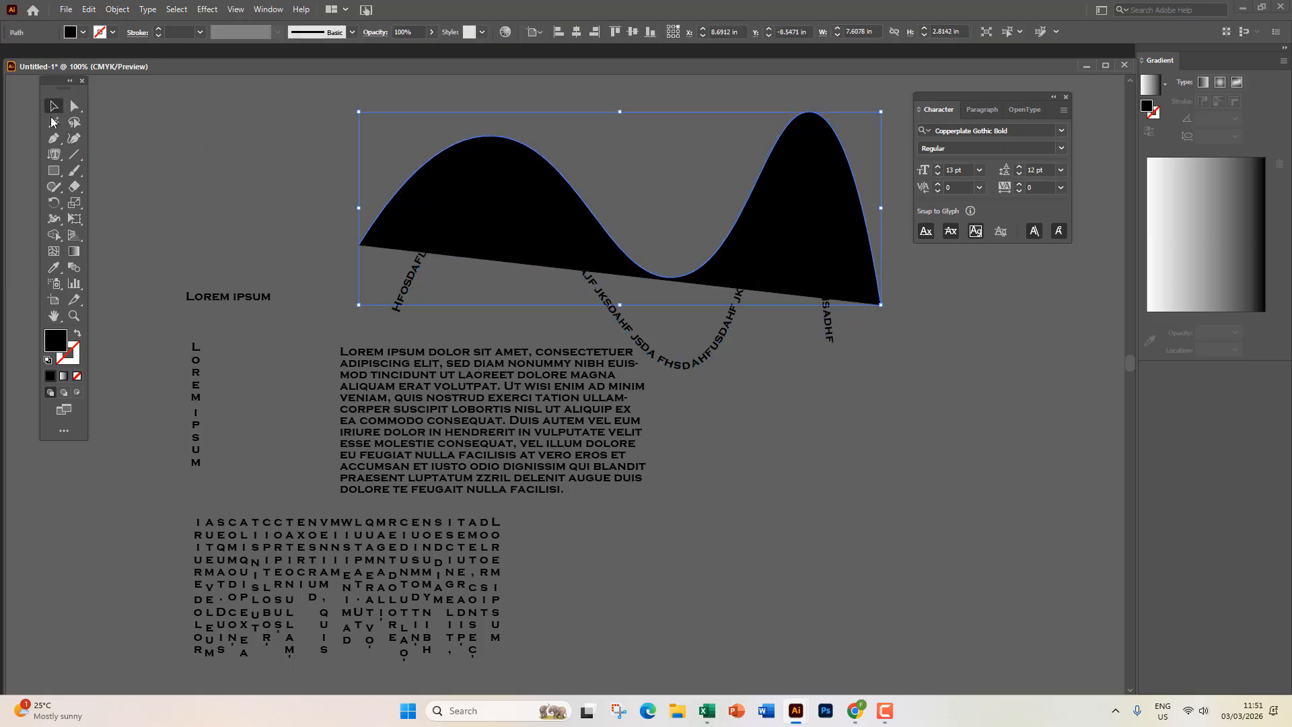
{"action": "left_click", "coordinate": [54, 155]}
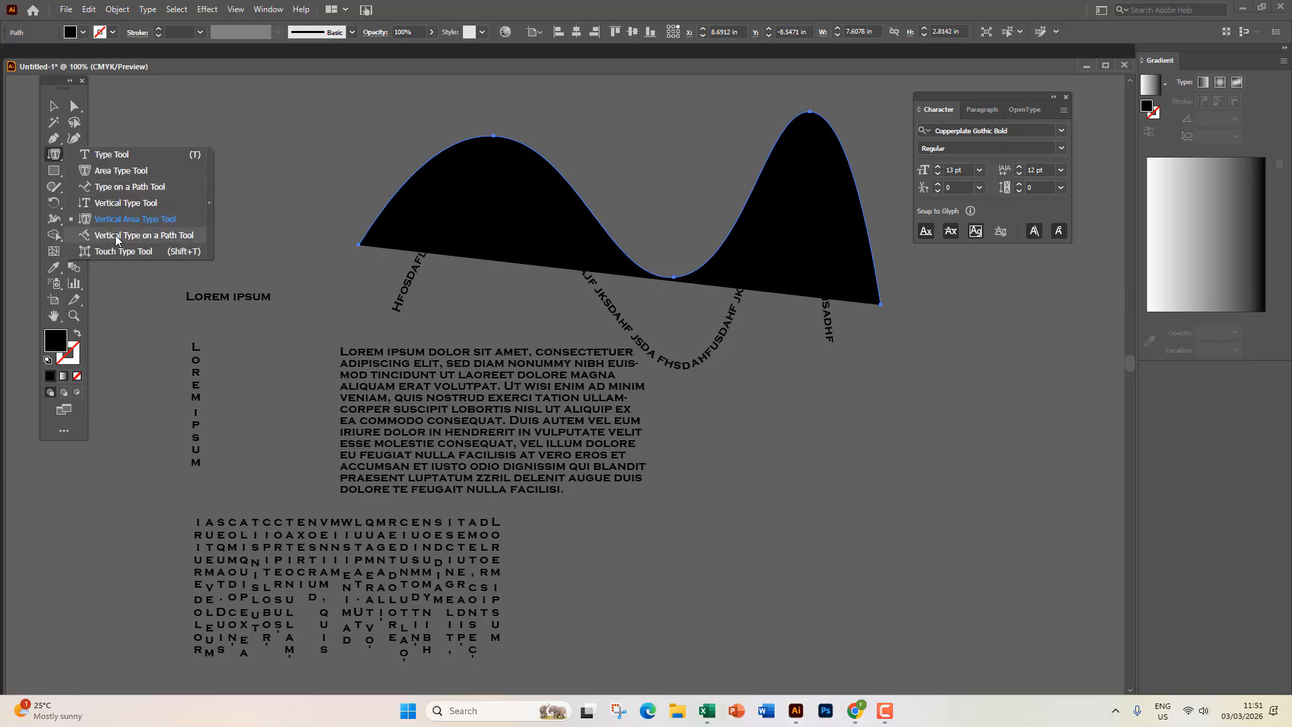
{"action": "left_click", "coordinate": [116, 236]}
{"action": "left_click", "coordinate": [367, 234]}
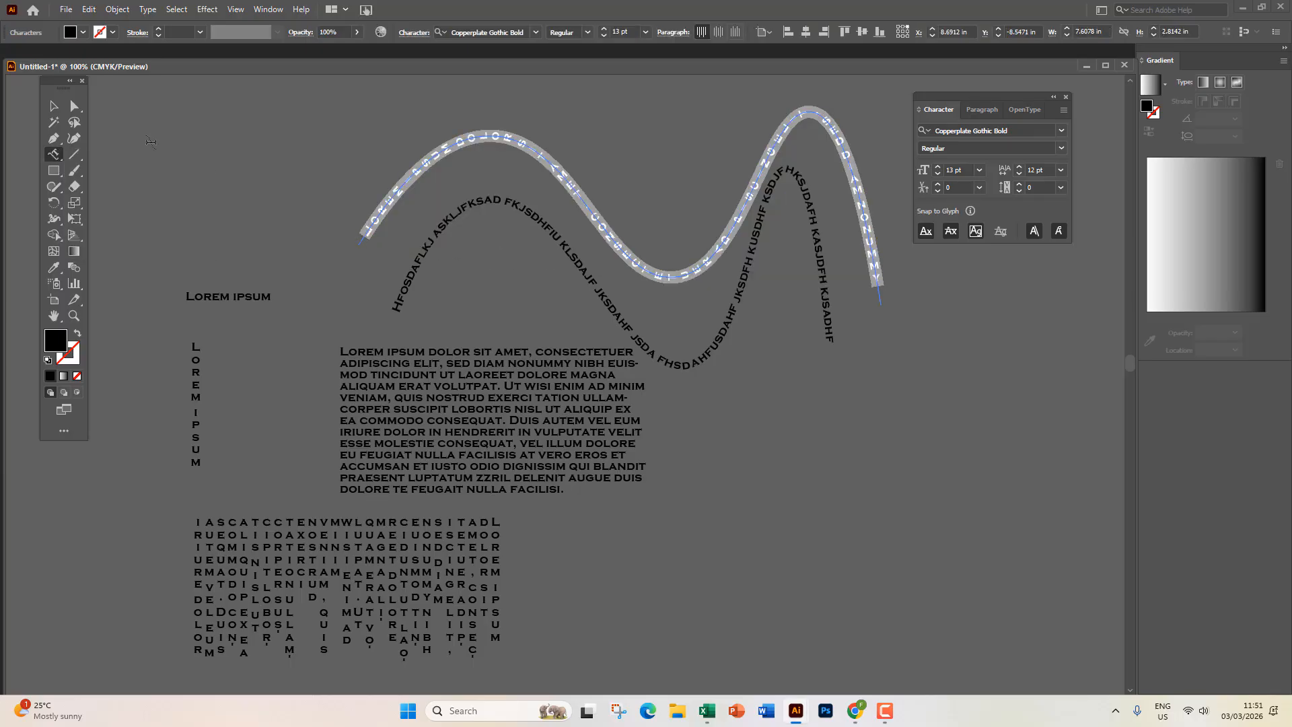
{"action": "key", "text": "Escape"}
{"action": "left_click", "coordinate": [346, 298]}
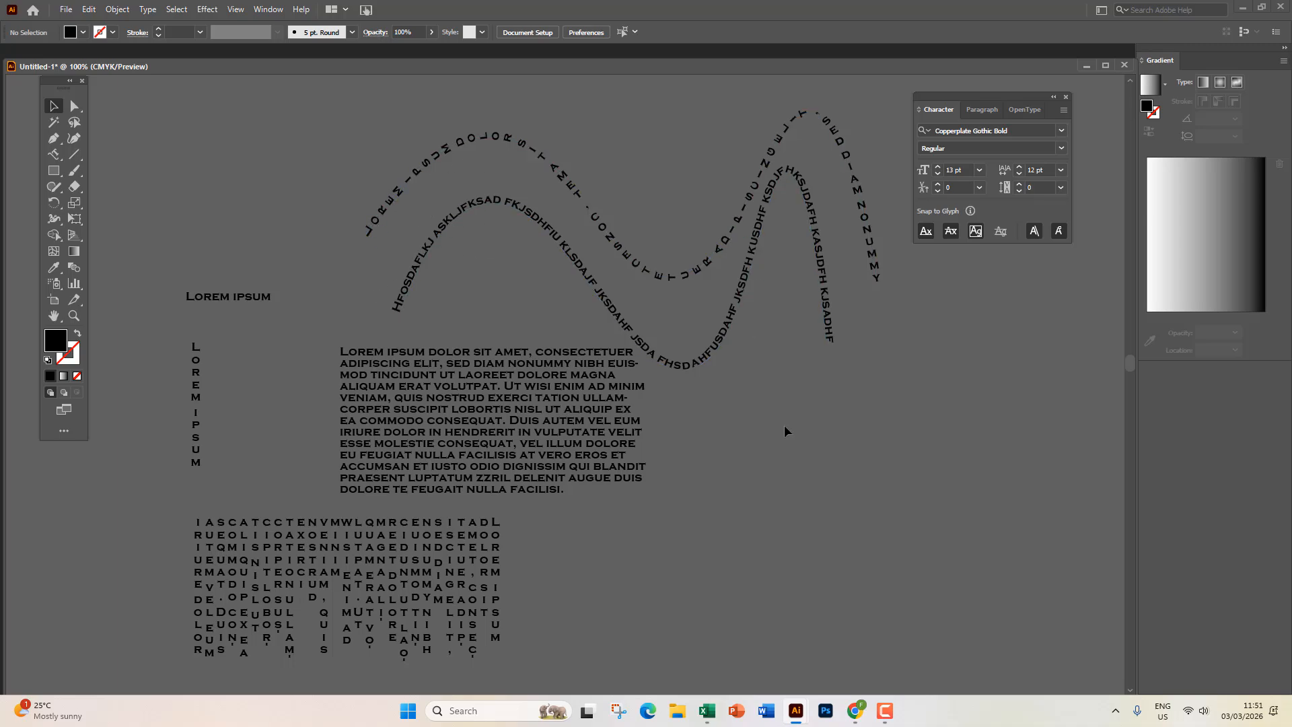
Nudge the upper wavy text up-left and dock the document window as a workspace tab.
{"action": "left_click_drag", "start_coordinate": [700, 269], "coordinate": [686, 266]}
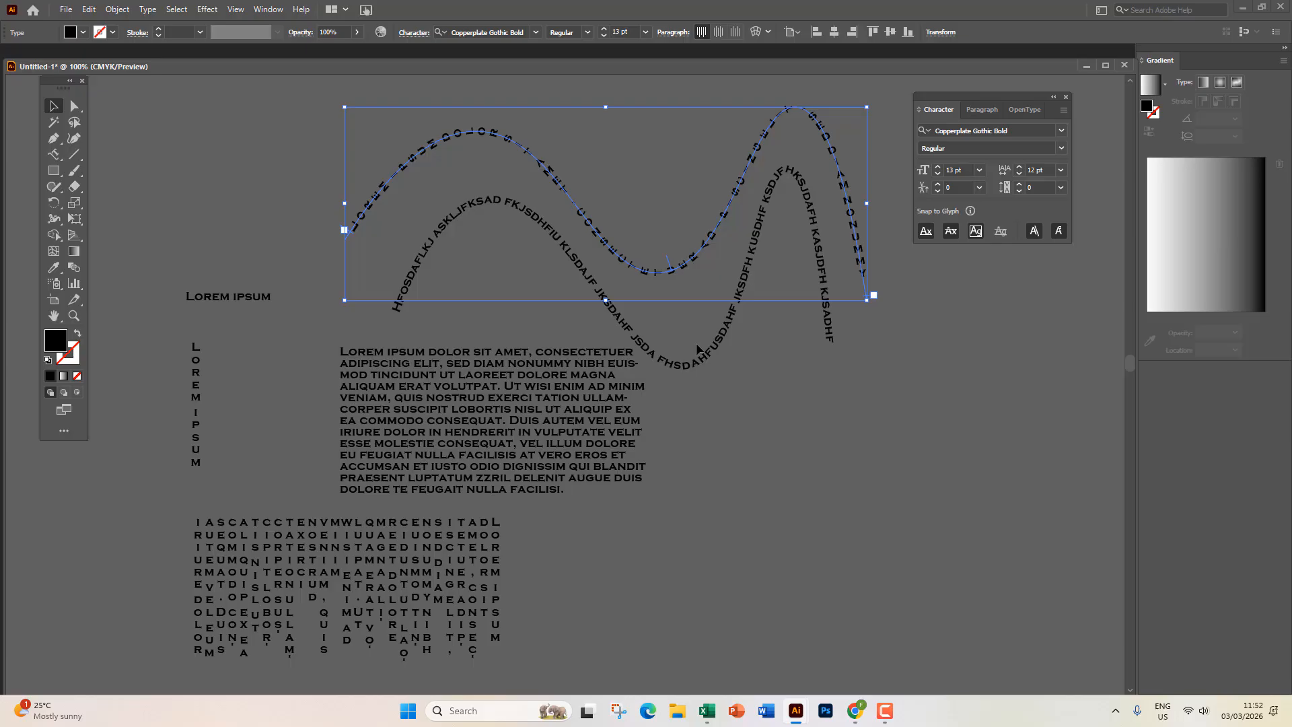
{"action": "left_click_drag", "start_coordinate": [576, 74], "coordinate": [583, 54]}
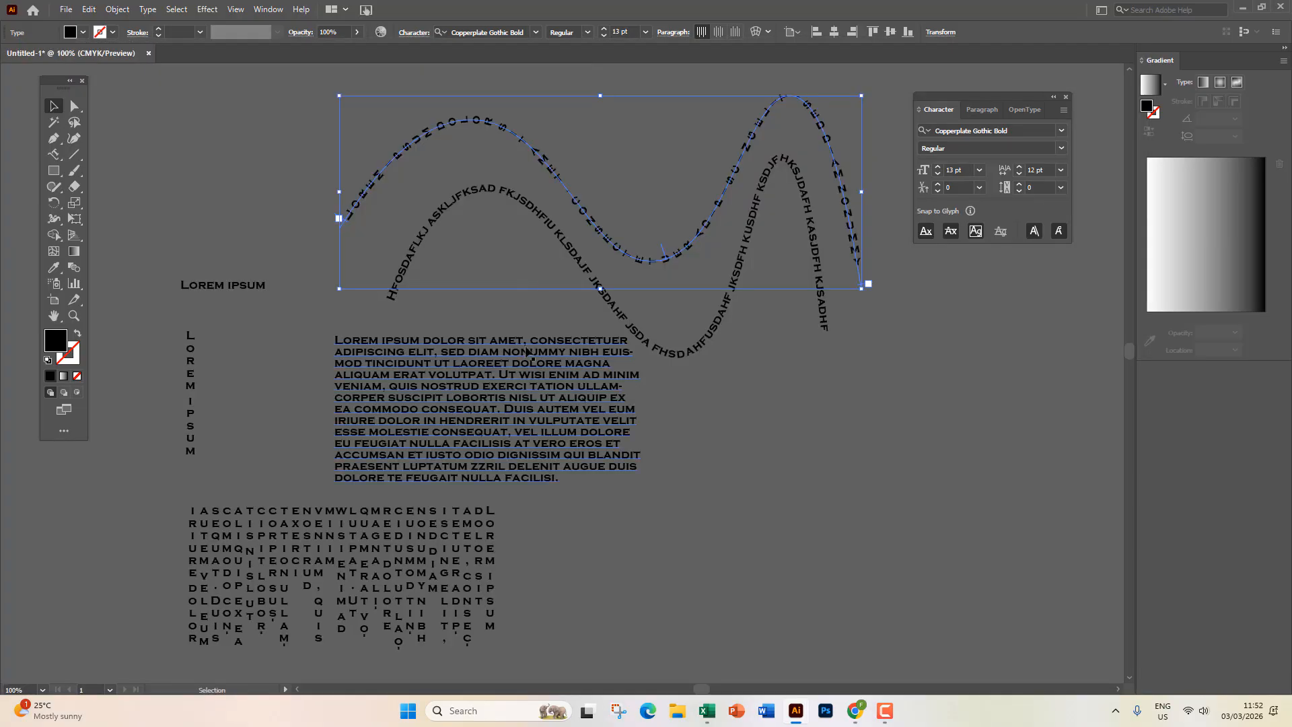
{"action": "left_click", "coordinate": [506, 272]}
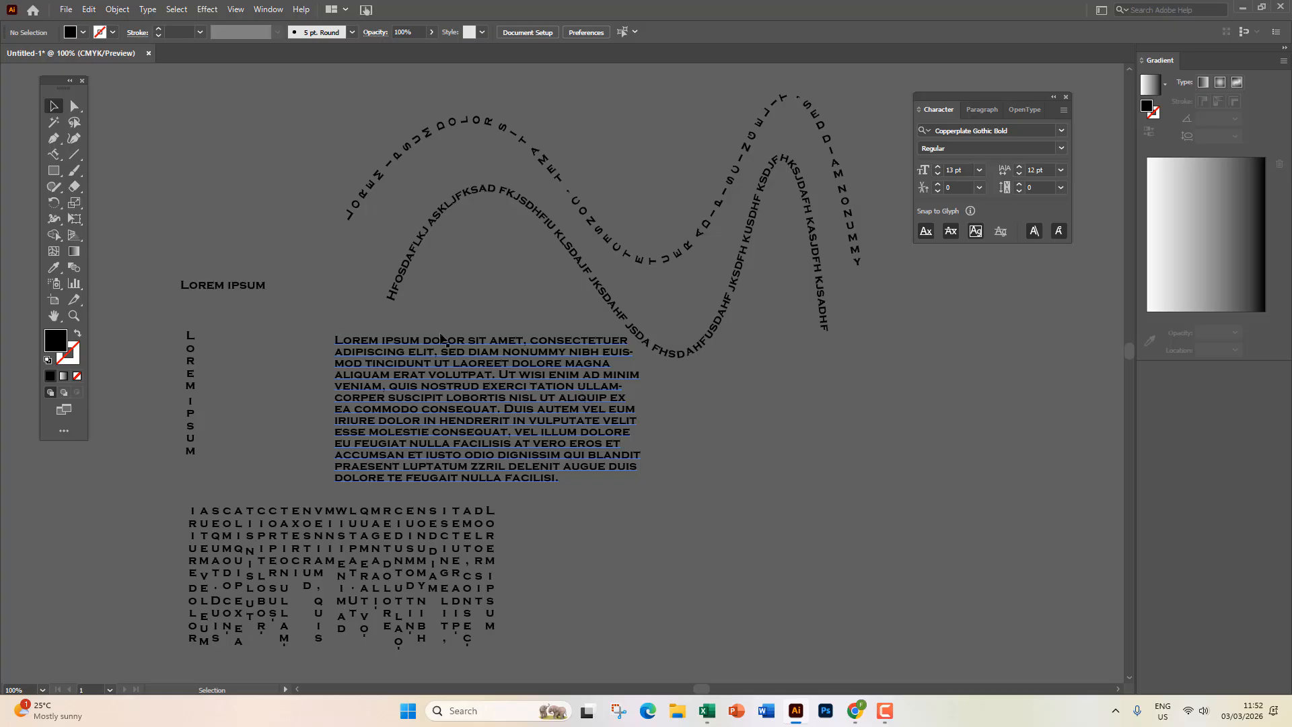
{"action": "left_click", "coordinate": [63, 159]}
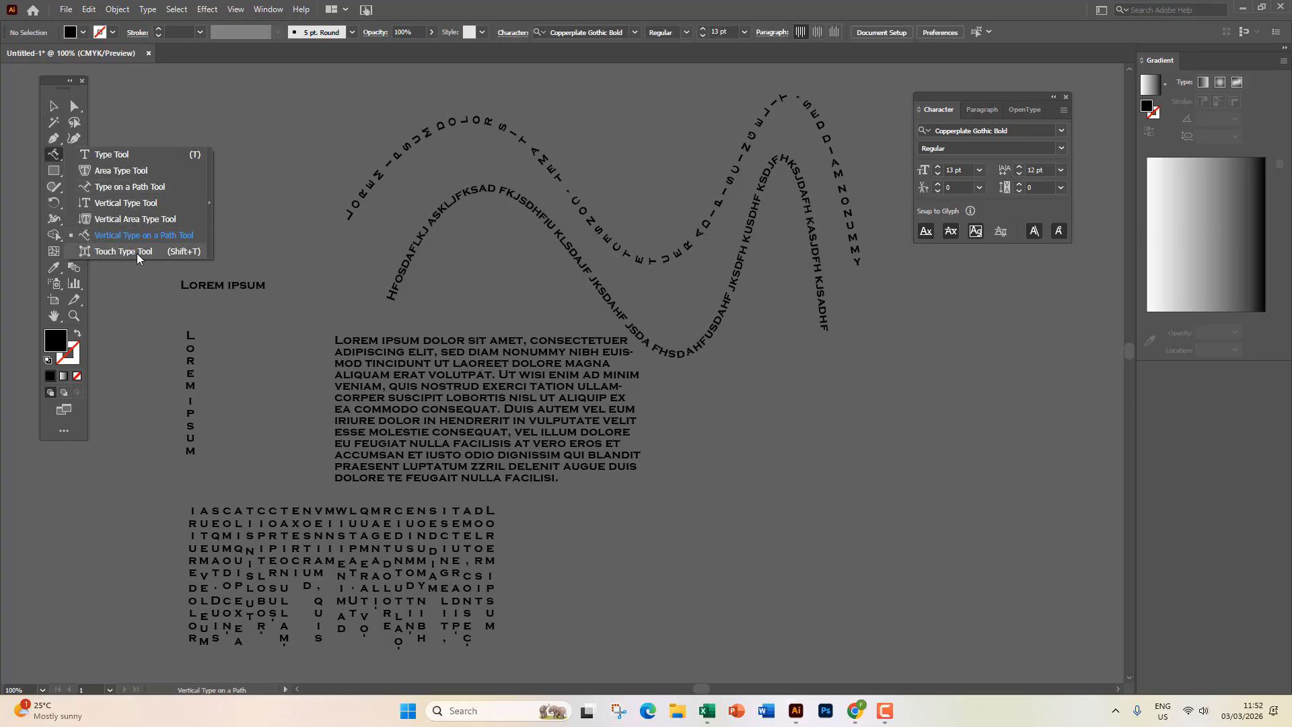
{"action": "left_click", "coordinate": [54, 106]}
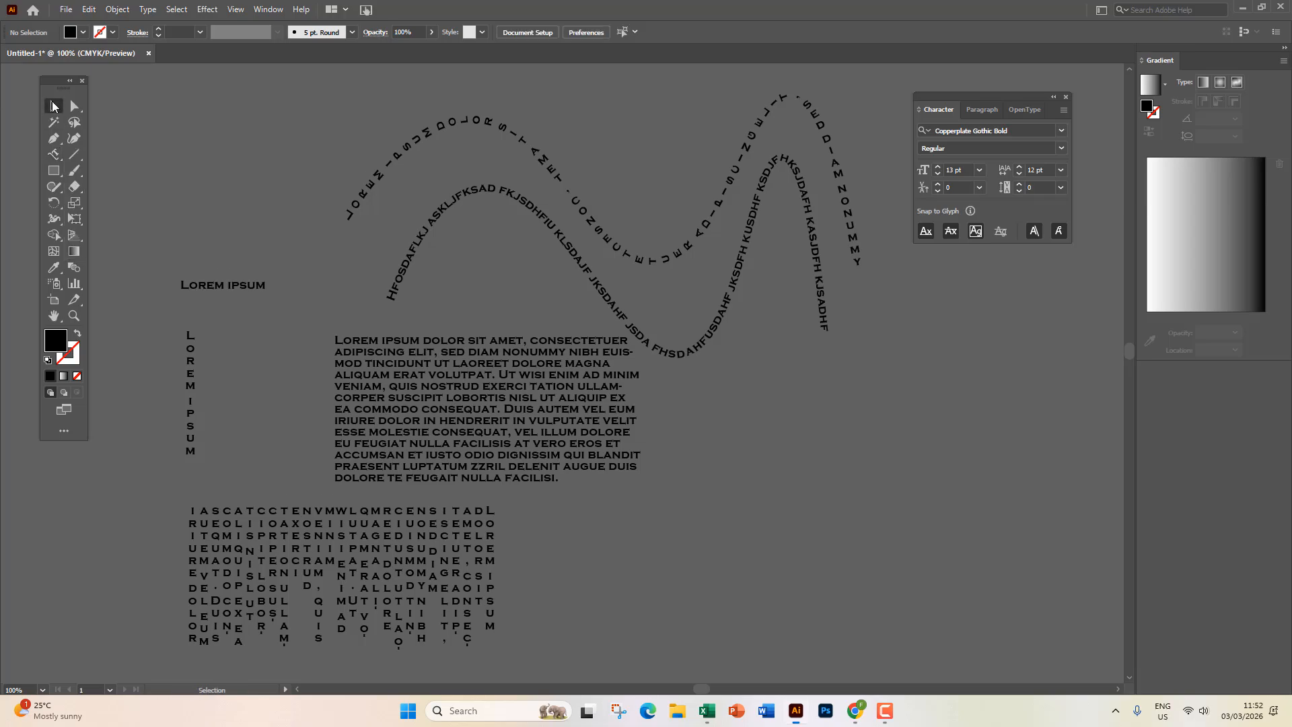
Place a new 'Lorem ipsum' point-type line and nudge it down-left into position.
{"action": "left_click_drag", "start_coordinate": [54, 154], "coordinate": [152, 145]}
{"action": "left_click", "coordinate": [152, 144]}
{"action": "key", "text": "Escape"}
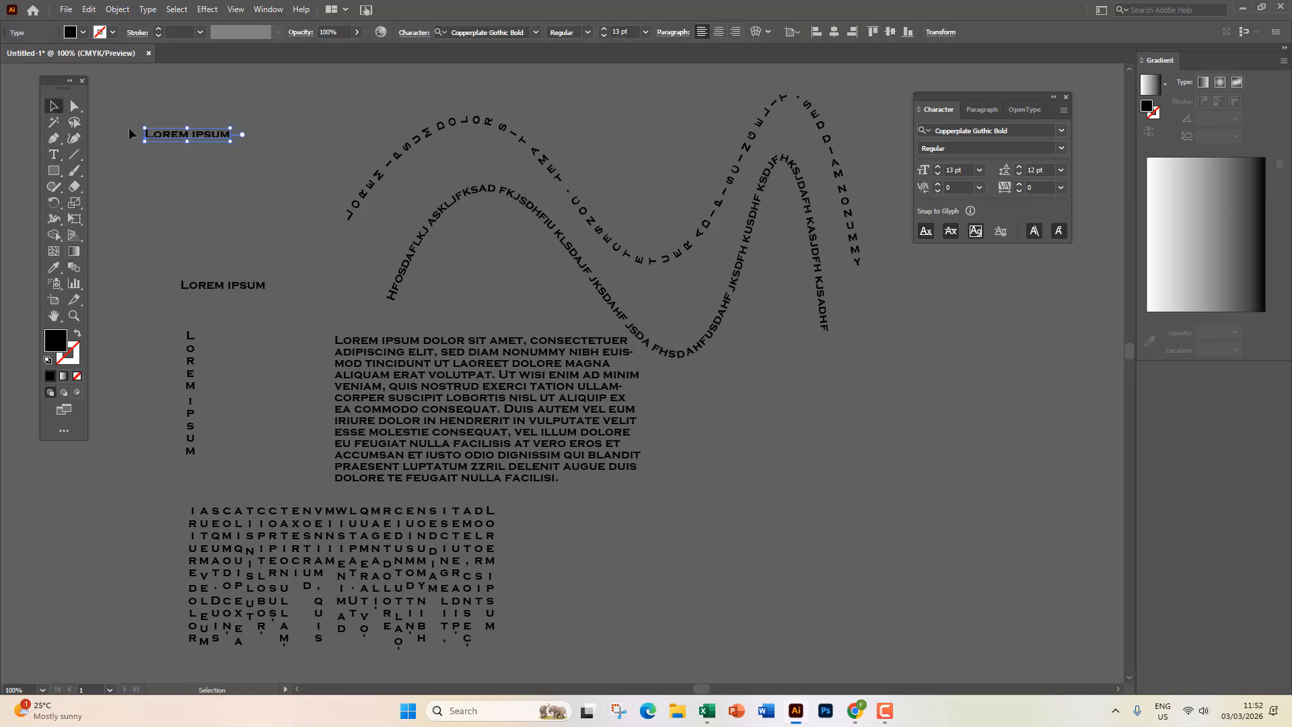
{"action": "scroll", "coordinate": [131, 128], "scroll_direction": "up", "scroll_amount": 7}
{"action": "left_click_drag", "start_coordinate": [444, 210], "coordinate": [408, 286]}
{"action": "scroll", "coordinate": [408, 286], "scroll_direction": "down", "scroll_amount": 2}
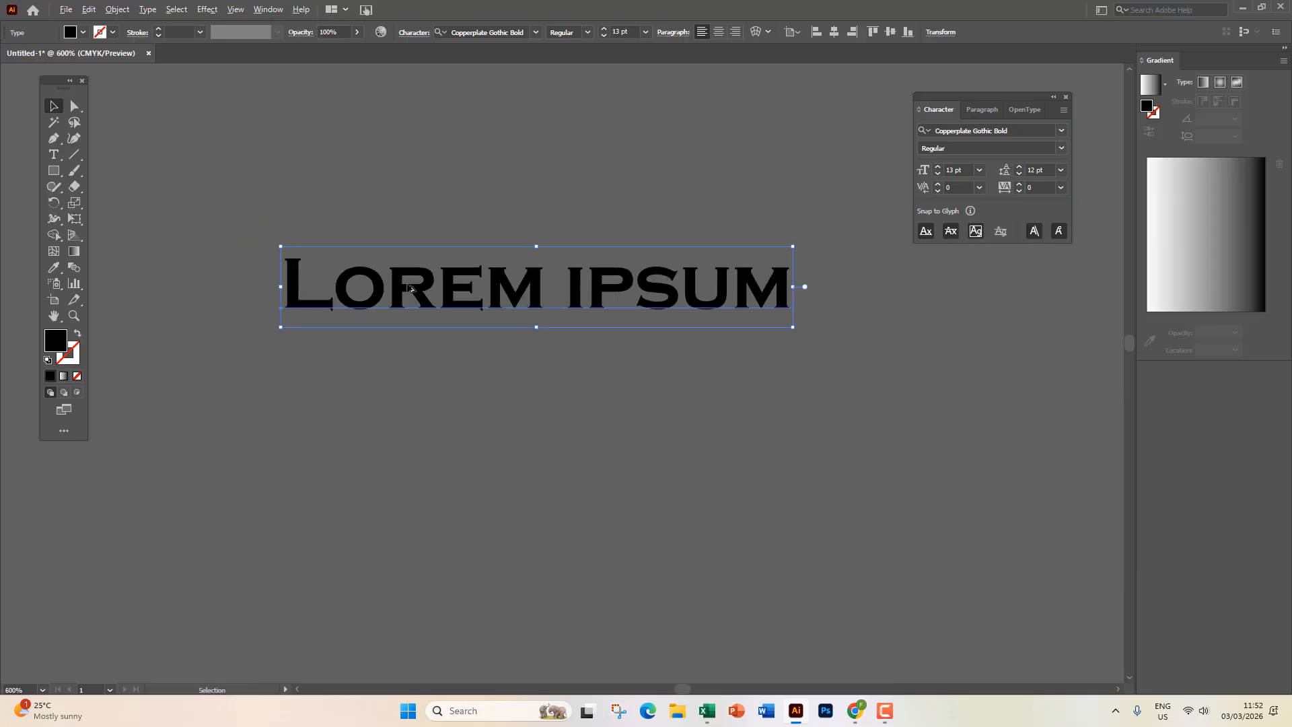
{"action": "left_click", "coordinate": [418, 369]}
{"action": "left_click", "coordinate": [441, 282]}
{"action": "left_click_drag", "start_coordinate": [408, 283], "coordinate": [372, 281]}
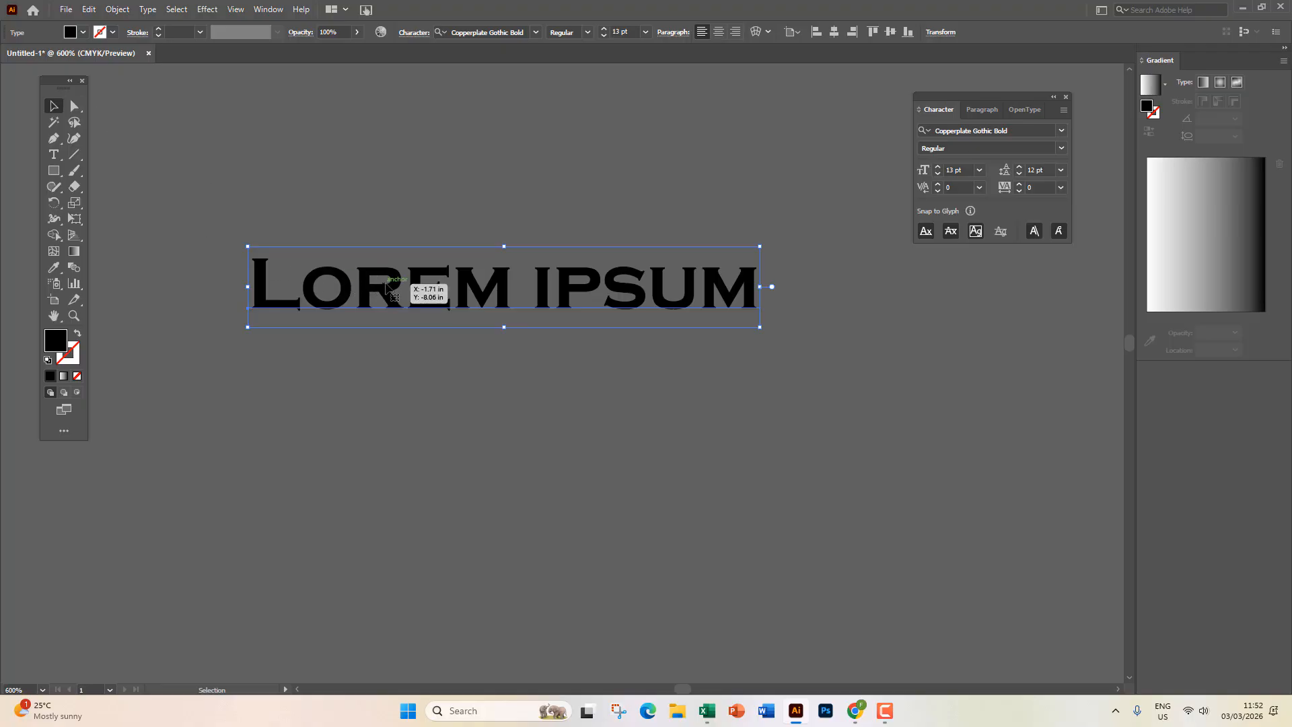
{"action": "left_click", "coordinate": [53, 154]}
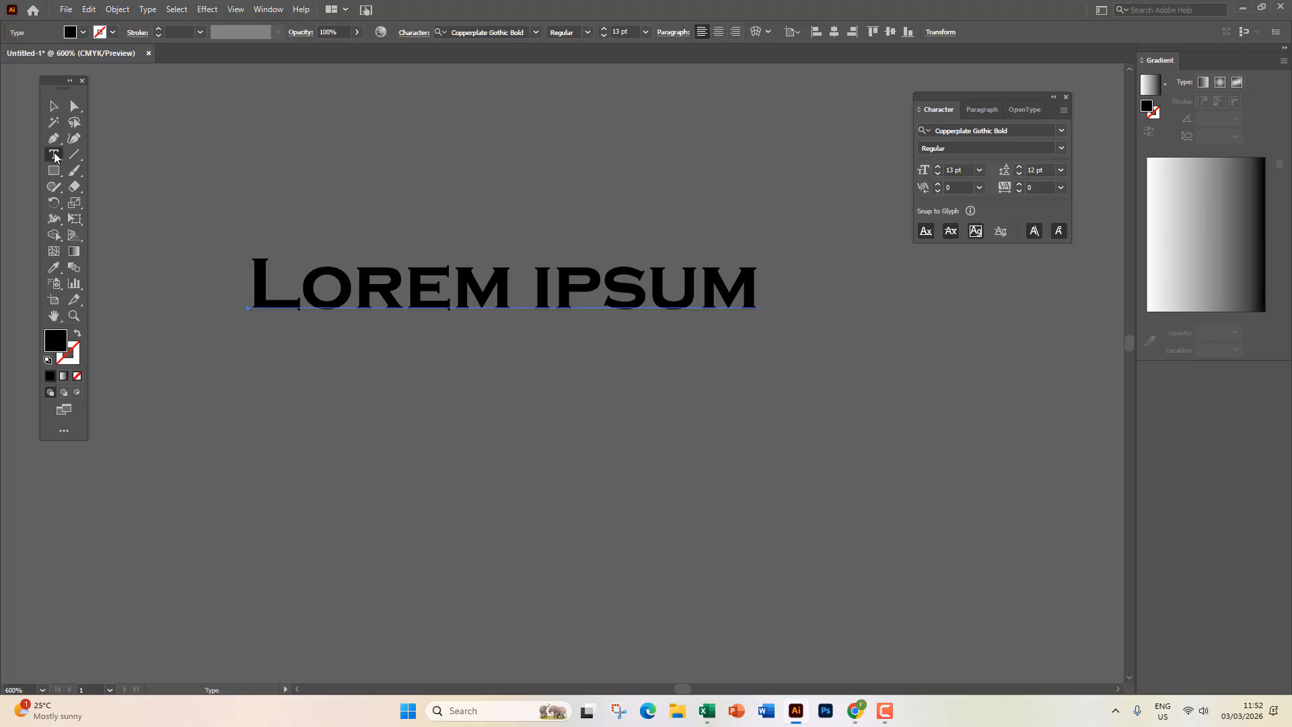
{"action": "left_click", "coordinate": [149, 251]}
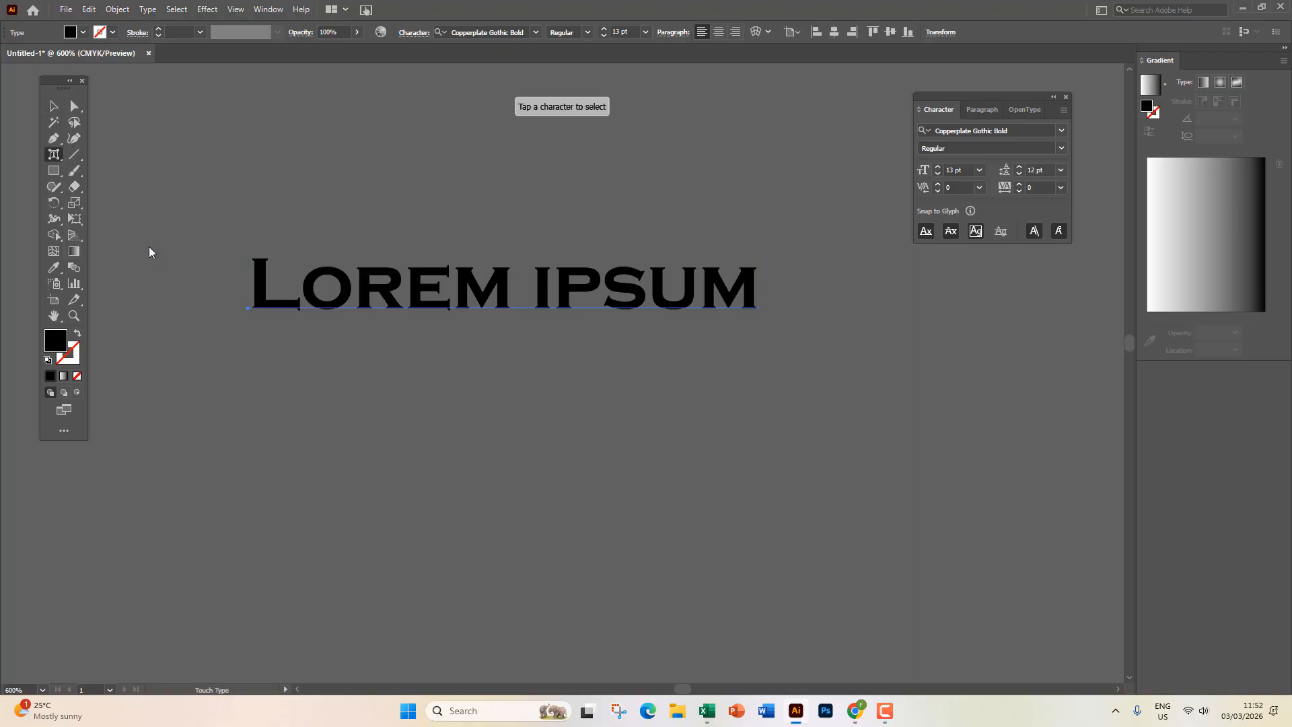
{"action": "left_click", "coordinate": [417, 291]}
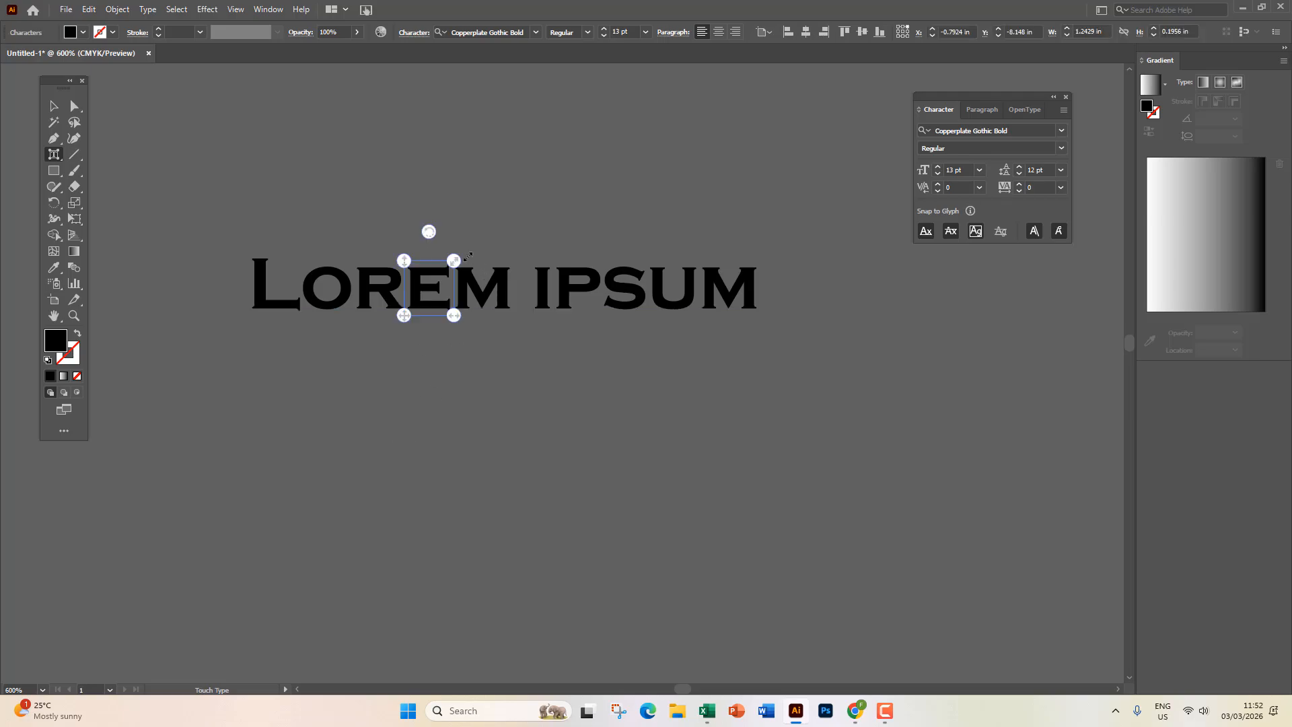
{"action": "left_click_drag", "start_coordinate": [455, 261], "coordinate": [604, 180]}
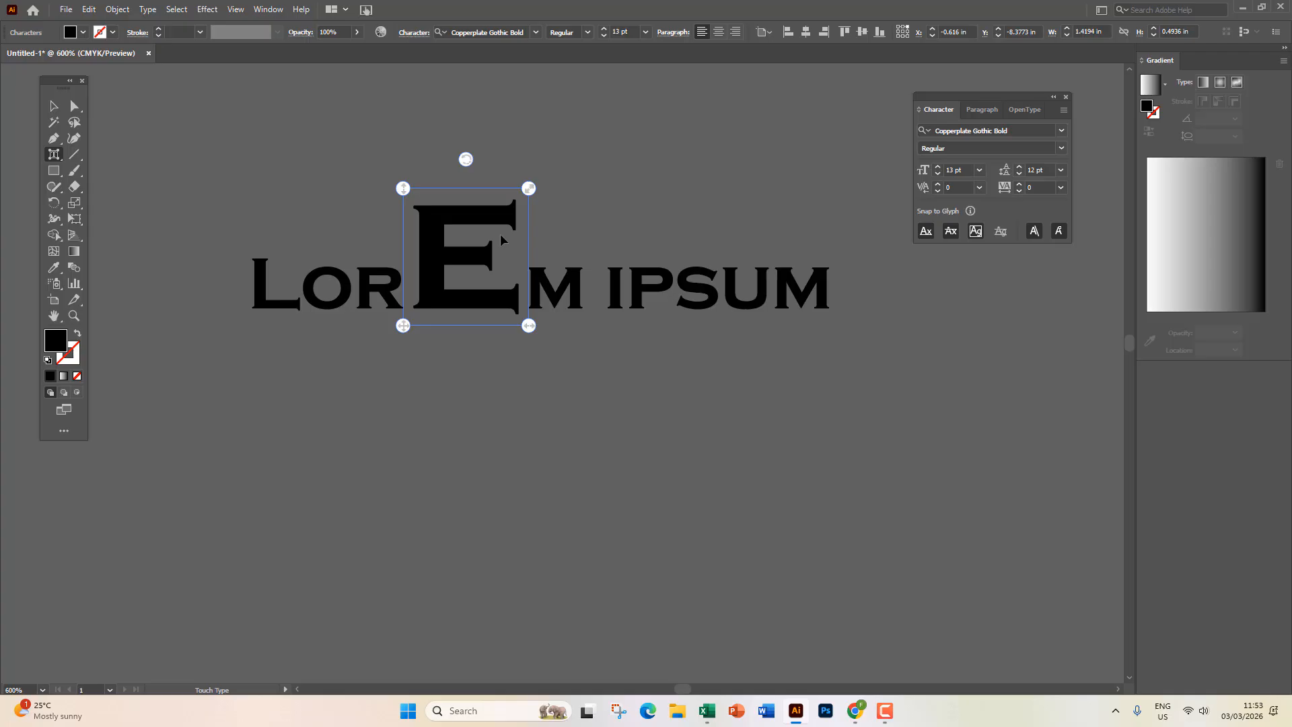
{"action": "key", "text": "ctrl+z"}
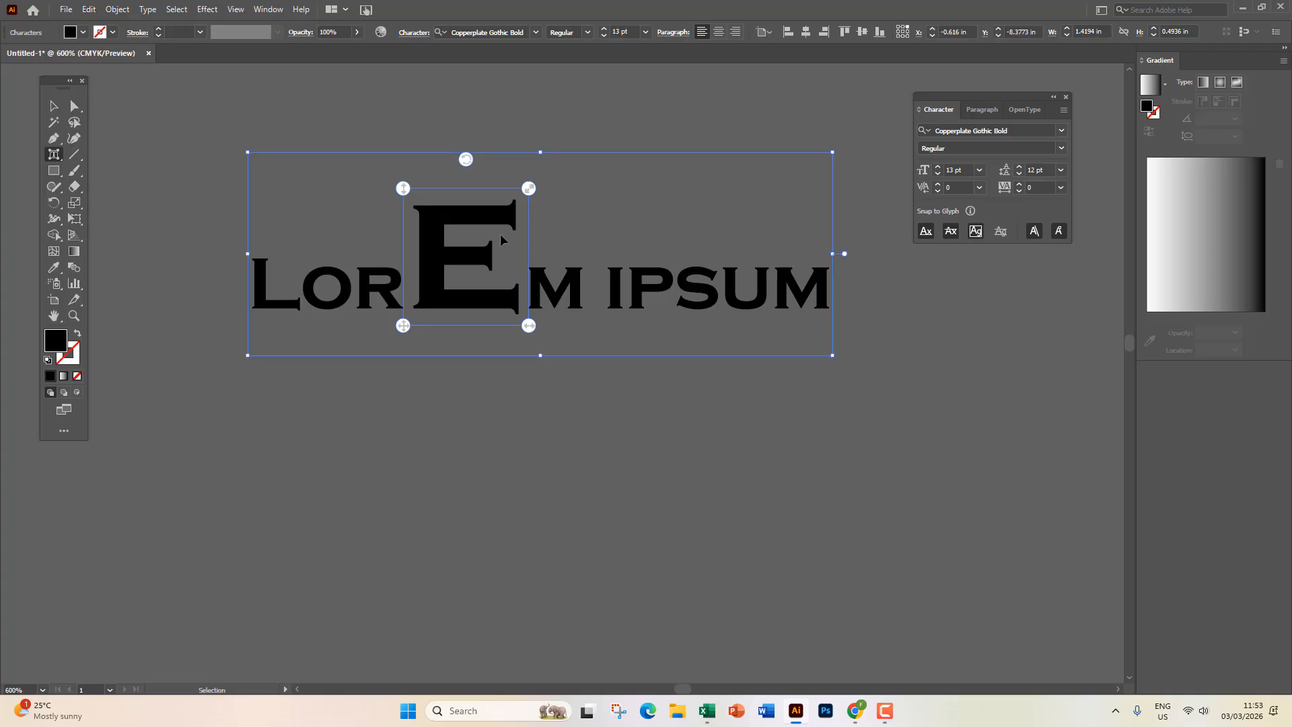
{"action": "left_click", "coordinate": [56, 110]}
{"action": "left_click_drag", "start_coordinate": [54, 154], "coordinate": [101, 150]}
{"action": "left_click_drag", "start_coordinate": [361, 274], "coordinate": [404, 283]}
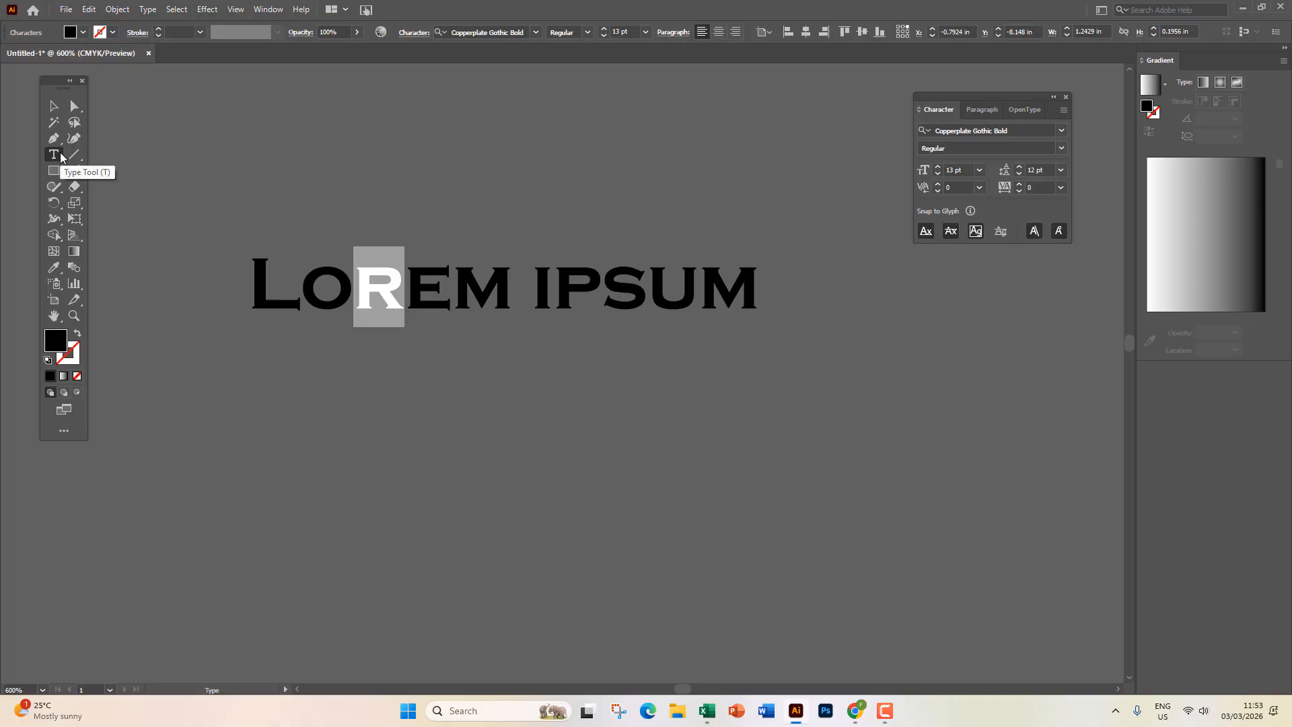
Shrink the E in 'Lorem' with the Touch Type Tool.
{"action": "left_click_drag", "start_coordinate": [60, 157], "coordinate": [124, 253]}
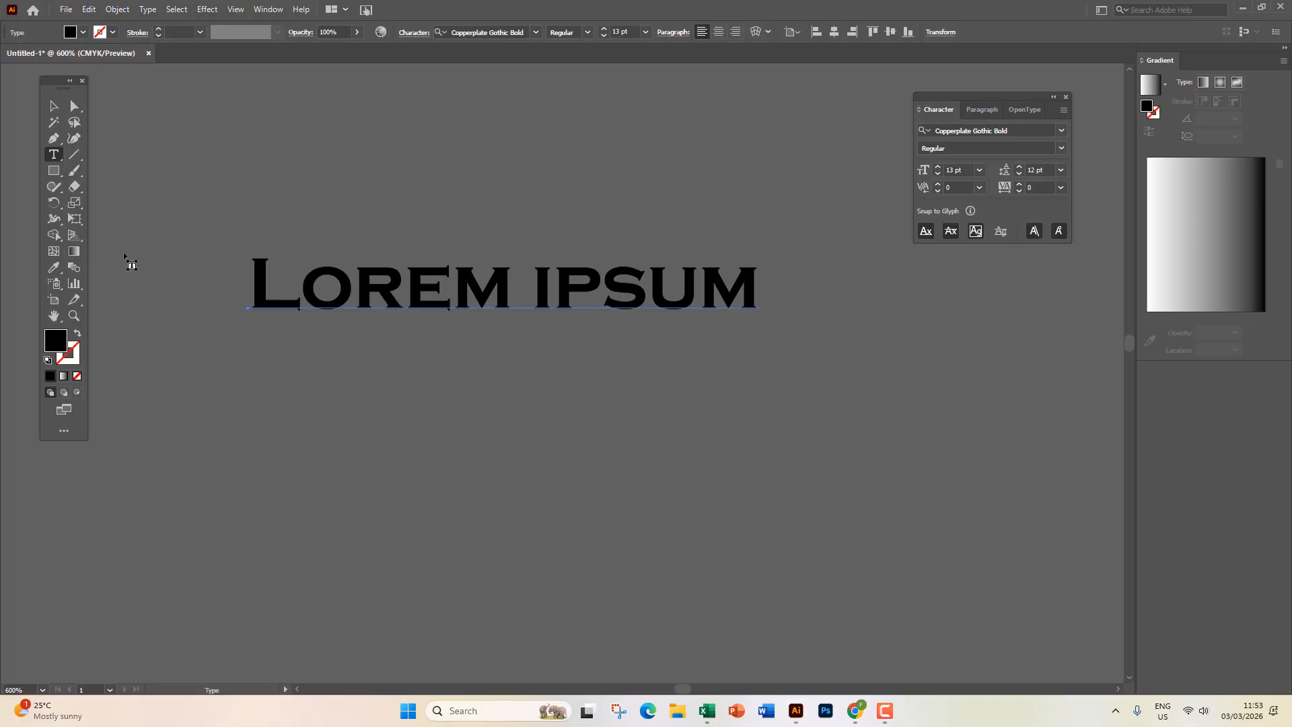
{"action": "left_click", "coordinate": [420, 291]}
{"action": "left_click_drag", "start_coordinate": [456, 260], "coordinate": [440, 274]}
Scale the S in 'ipsum' to about 294% wide and tall above the word.
{"action": "left_click", "coordinate": [615, 288]}
{"action": "left_click_drag", "start_coordinate": [637, 311], "coordinate": [728, 313]}
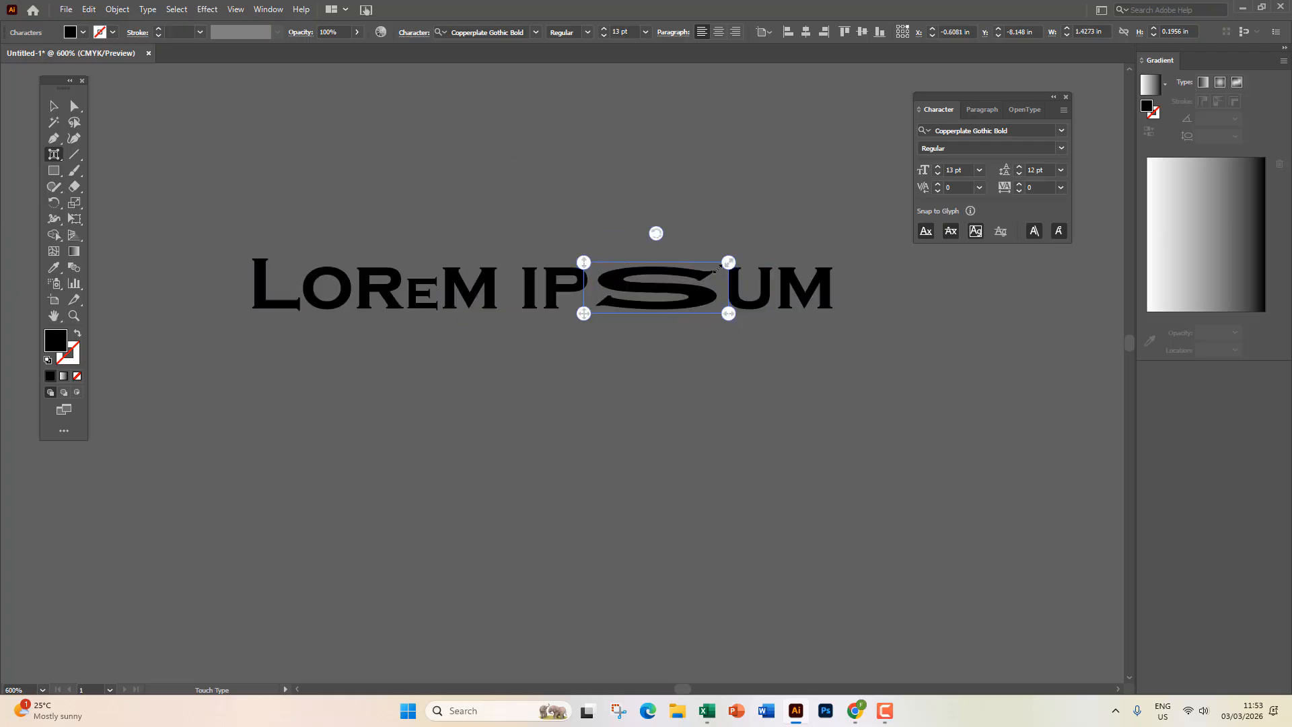
{"action": "mouse_move", "coordinate": [728, 262]}
{"action": "left_mouse_down"}
{"action": "mouse_move", "coordinate": [707, 196]}
{"action": "mouse_move", "coordinate": [712, 267]}
{"action": "left_mouse_up"}
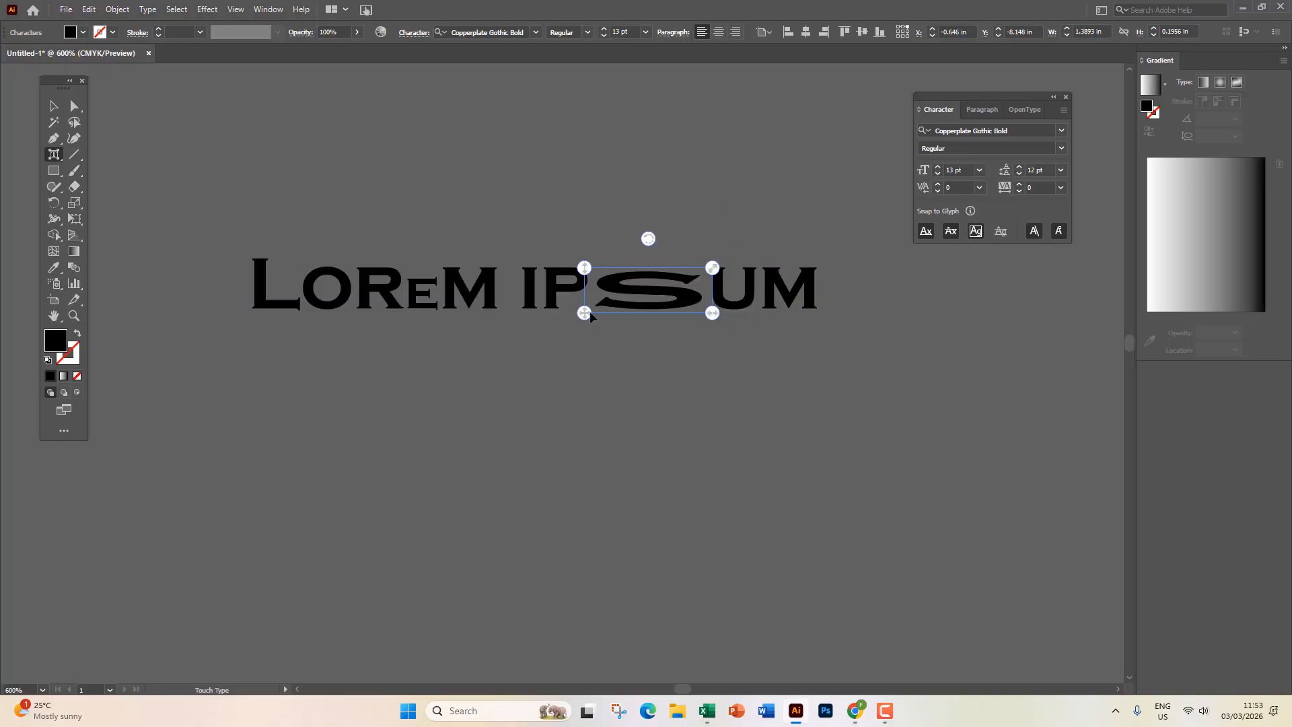
{"action": "left_click_drag", "start_coordinate": [584, 268], "coordinate": [584, 158]}
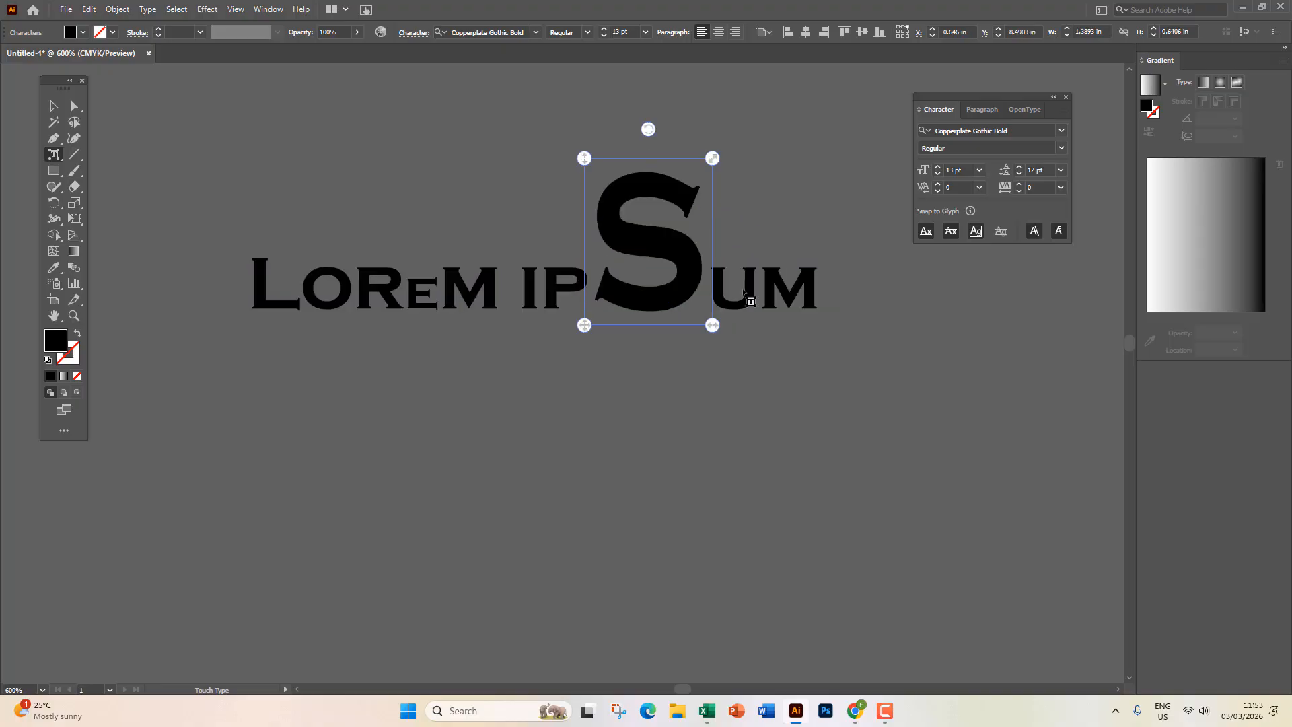
{"action": "left_click", "coordinate": [743, 405]}
{"action": "left_click", "coordinate": [54, 106]}
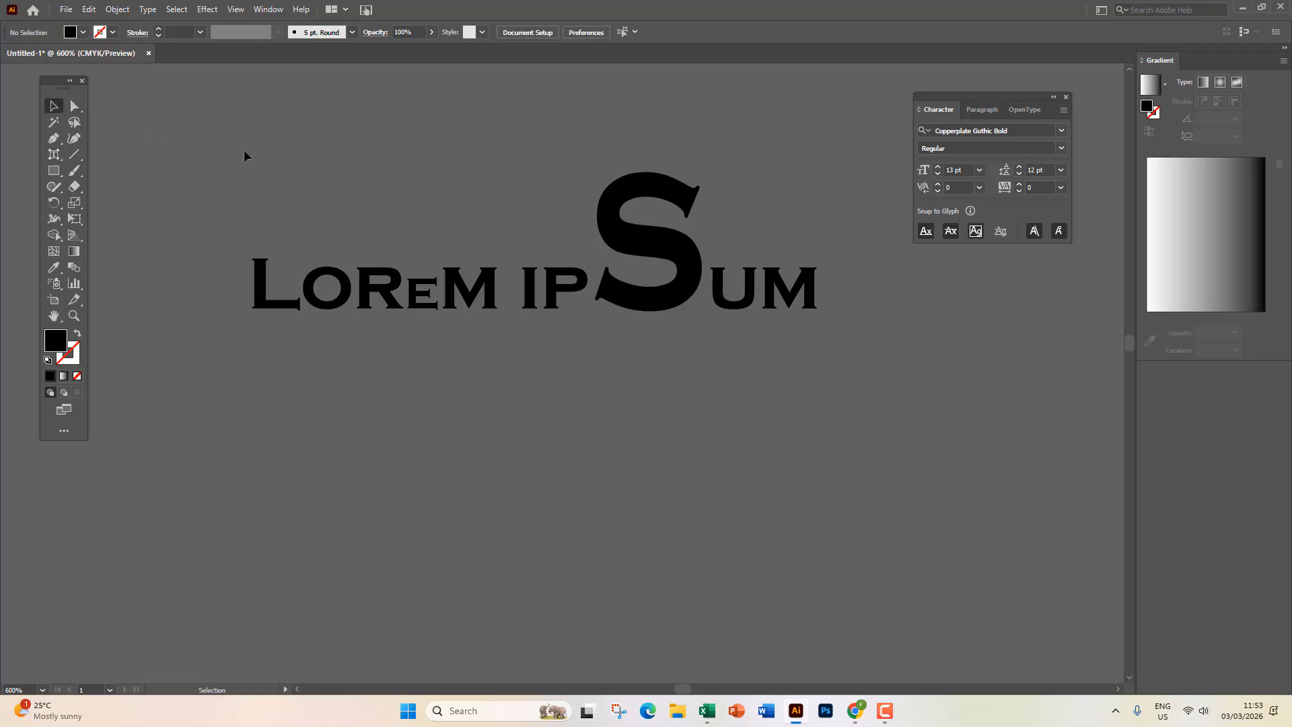
Go to a blank artboard and bring up the freehand tools flyout containing Shaper.
{"action": "left_click", "coordinate": [54, 154]}
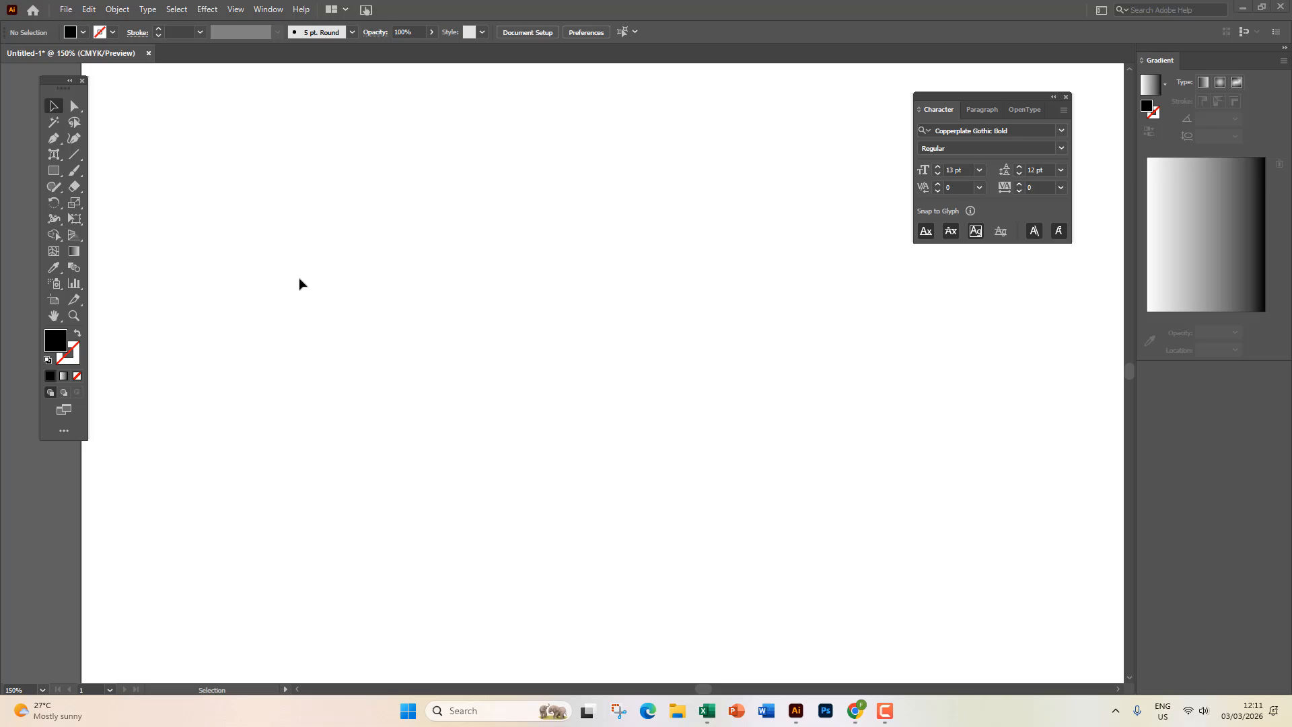
{"action": "left_click", "coordinate": [885, 709]}
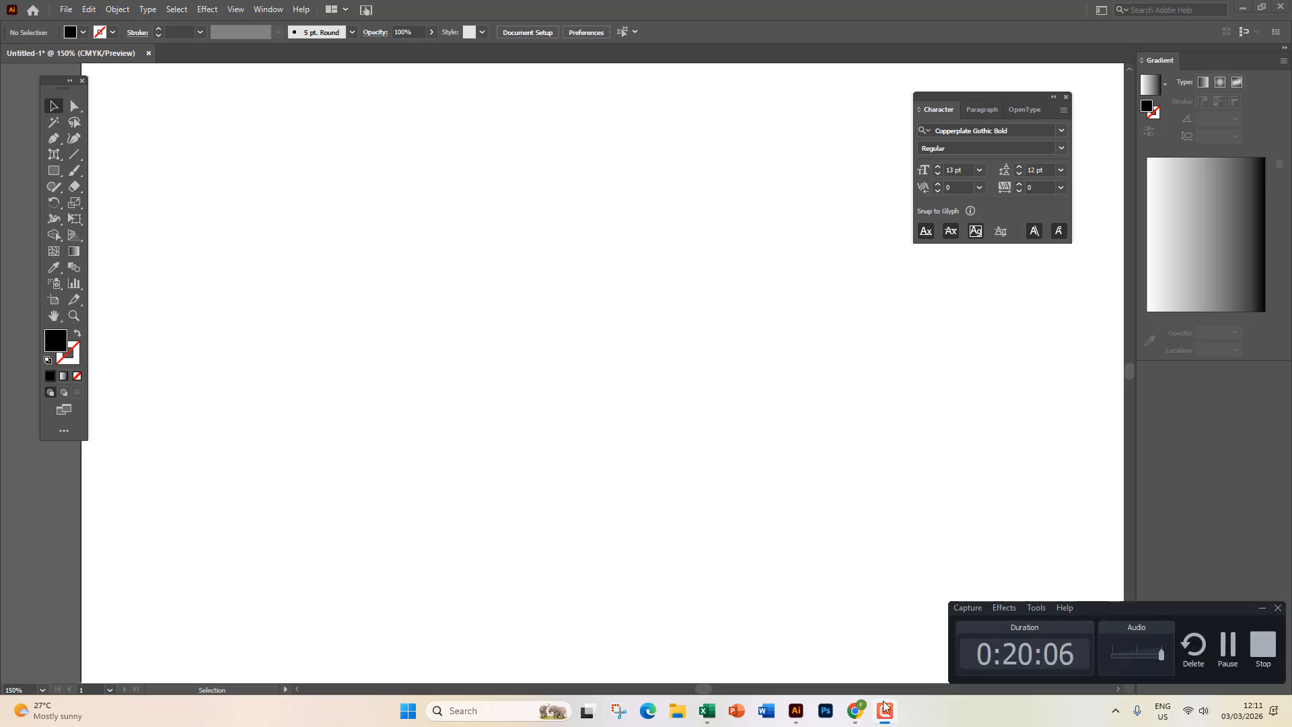
{"action": "left_click", "coordinate": [885, 709]}
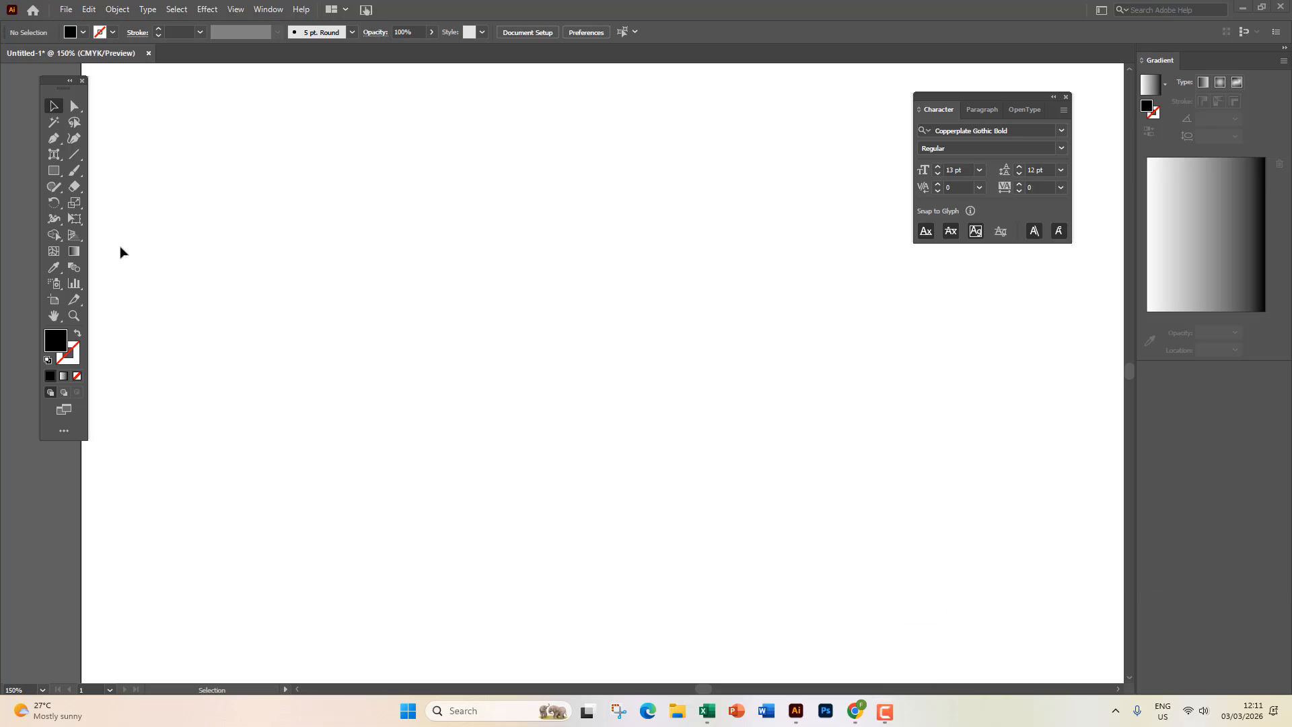
{"action": "left_click", "coordinate": [51, 191]}
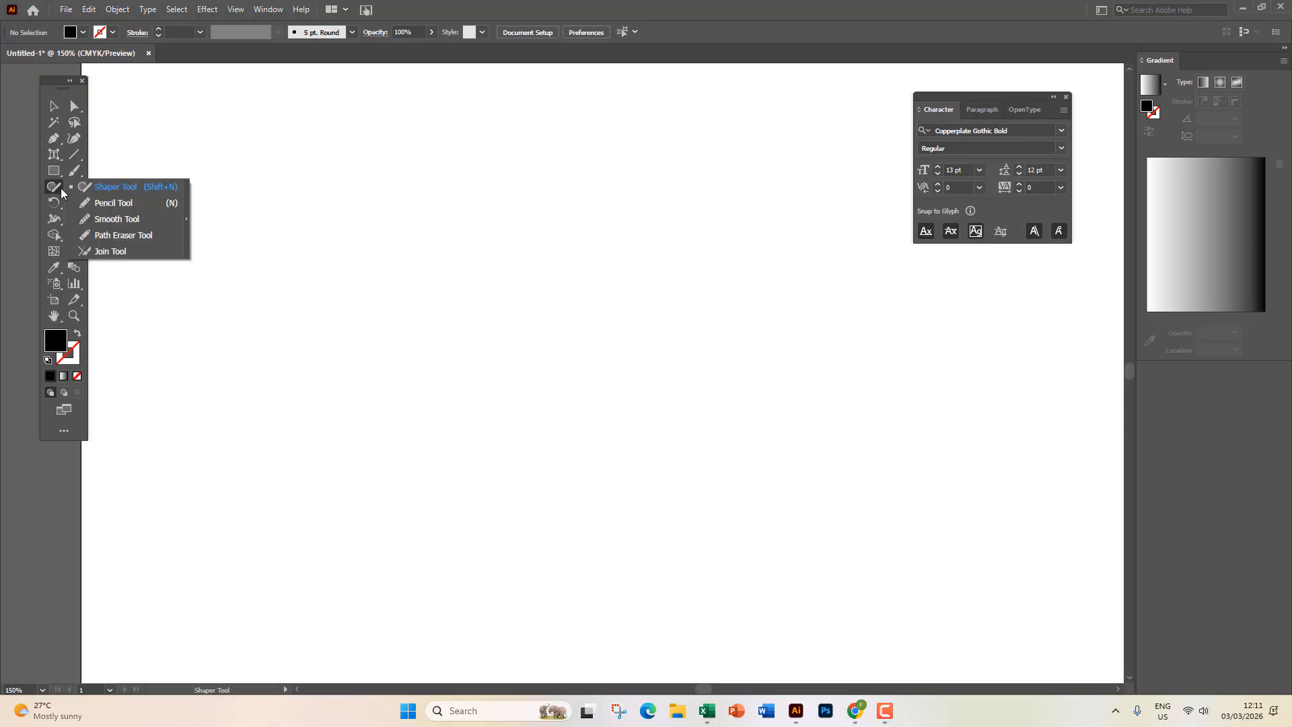
Sketch two squares, two circles, a wide rectangle and a triangle with the Shaper Tool.
{"action": "left_click", "coordinate": [153, 186]}
{"action": "mouse_move", "coordinate": [367, 172]}
{"action": "left_mouse_down"}
{"action": "mouse_move", "coordinate": [306, 202]}
{"action": "mouse_move", "coordinate": [336, 238]}
{"action": "mouse_move", "coordinate": [381, 222]}
{"action": "mouse_move", "coordinate": [369, 172]}
{"action": "left_mouse_up"}
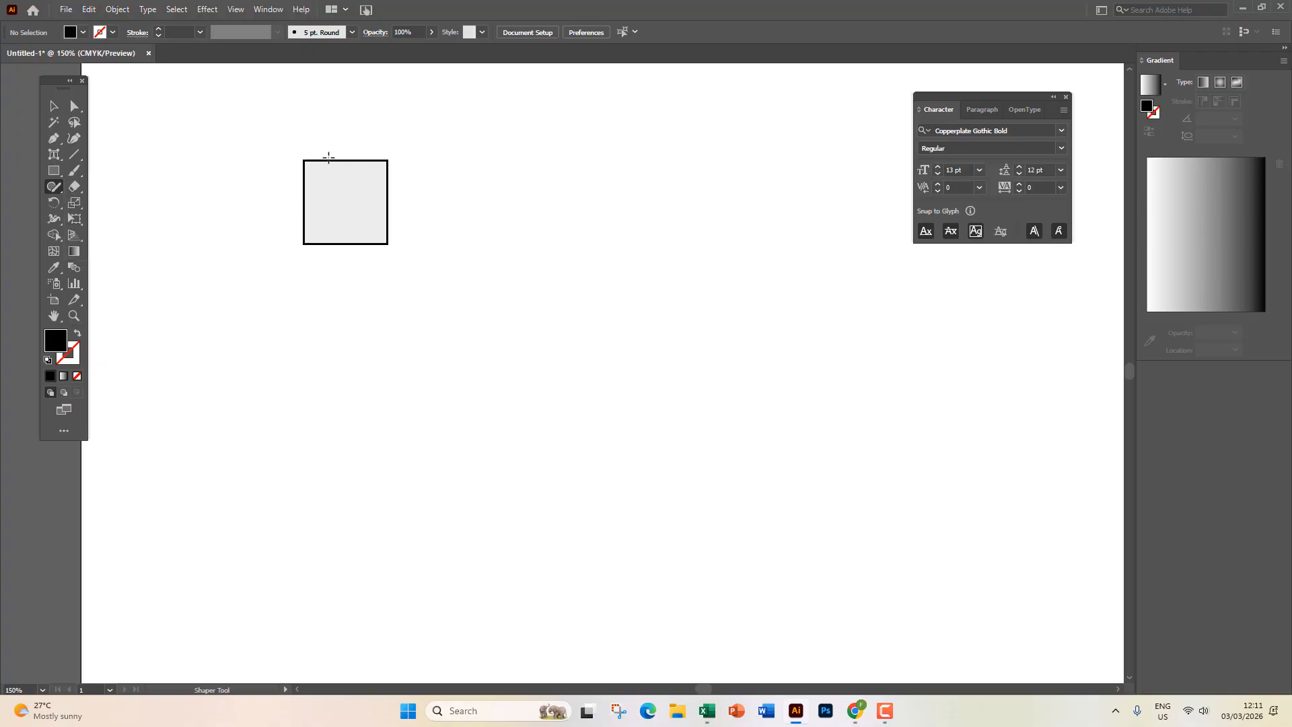
{"action": "mouse_move", "coordinate": [464, 179]}
{"action": "left_mouse_down"}
{"action": "mouse_move", "coordinate": [572, 203]}
{"action": "mouse_move", "coordinate": [478, 161]}
{"action": "left_mouse_up"}
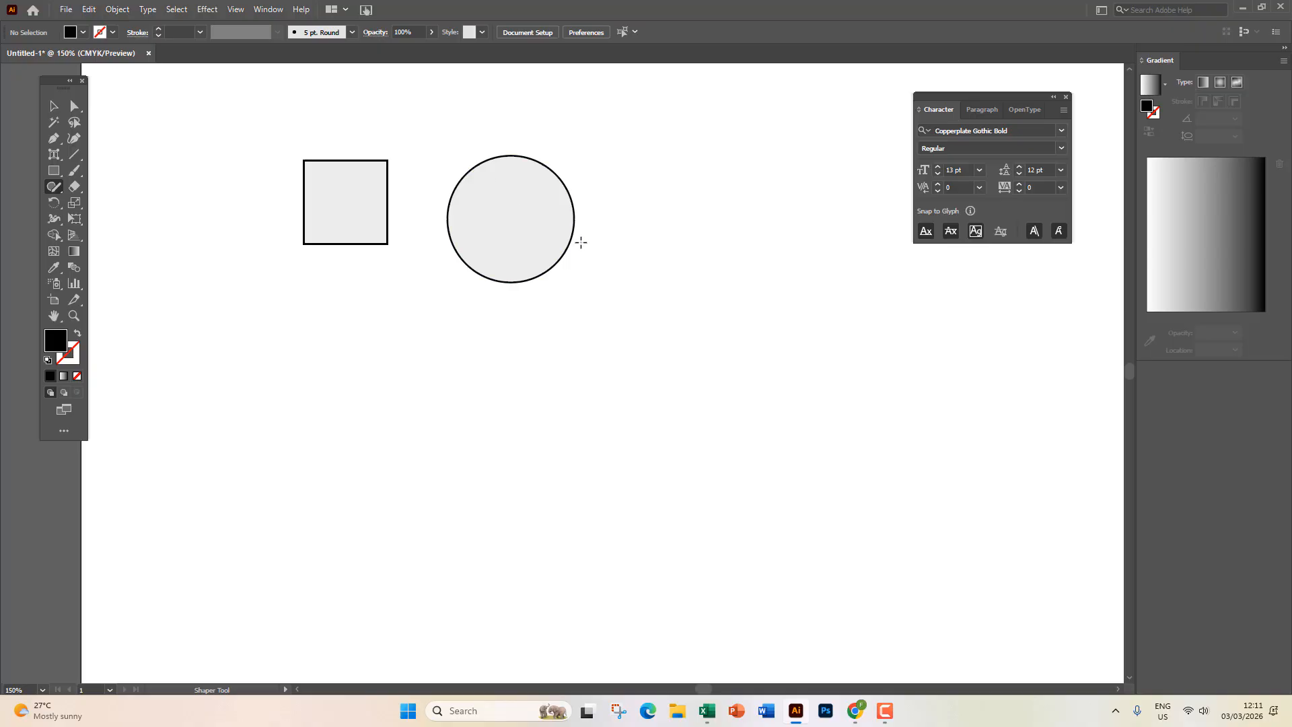
{"action": "mouse_move", "coordinate": [655, 177]}
{"action": "left_mouse_down"}
{"action": "mouse_move", "coordinate": [745, 278]}
{"action": "mouse_move", "coordinate": [762, 177]}
{"action": "mouse_move", "coordinate": [663, 172]}
{"action": "left_mouse_up"}
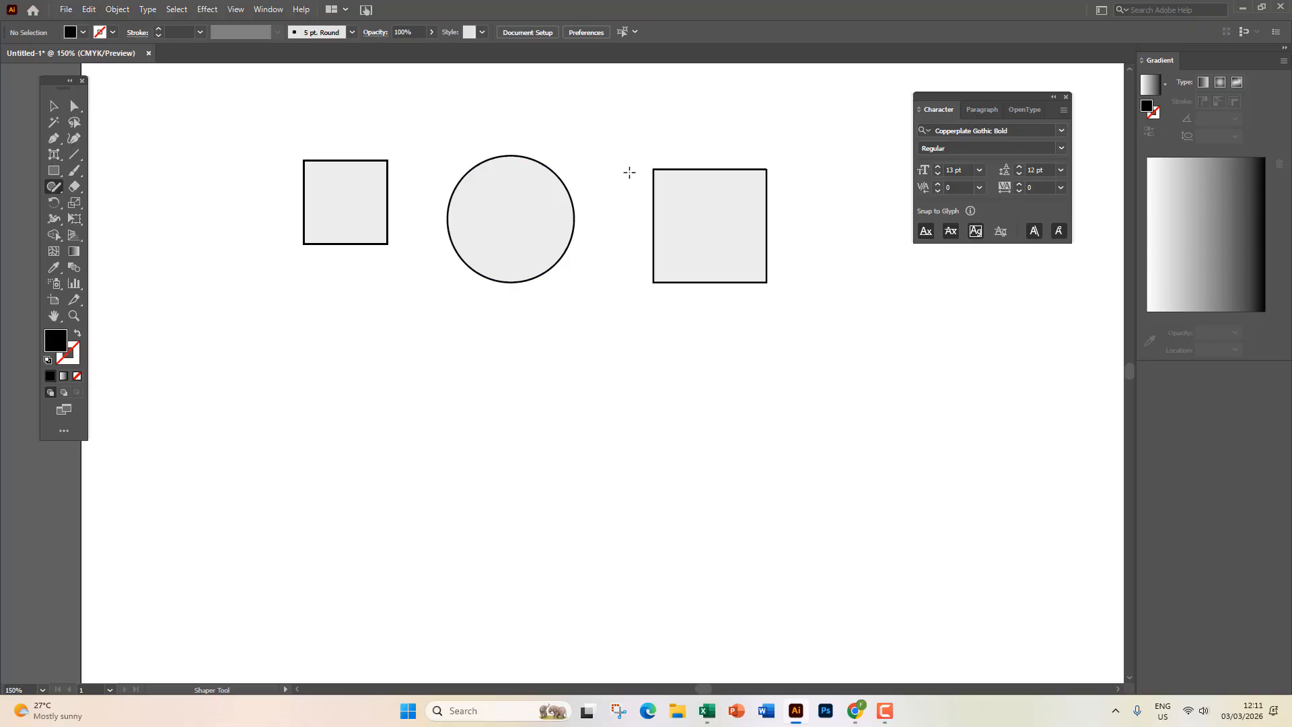
{"action": "mouse_move", "coordinate": [357, 368]}
{"action": "left_mouse_down"}
{"action": "mouse_move", "coordinate": [674, 371]}
{"action": "mouse_move", "coordinate": [702, 534]}
{"action": "mouse_move", "coordinate": [344, 555]}
{"action": "mouse_move", "coordinate": [335, 351]}
{"action": "left_mouse_up"}
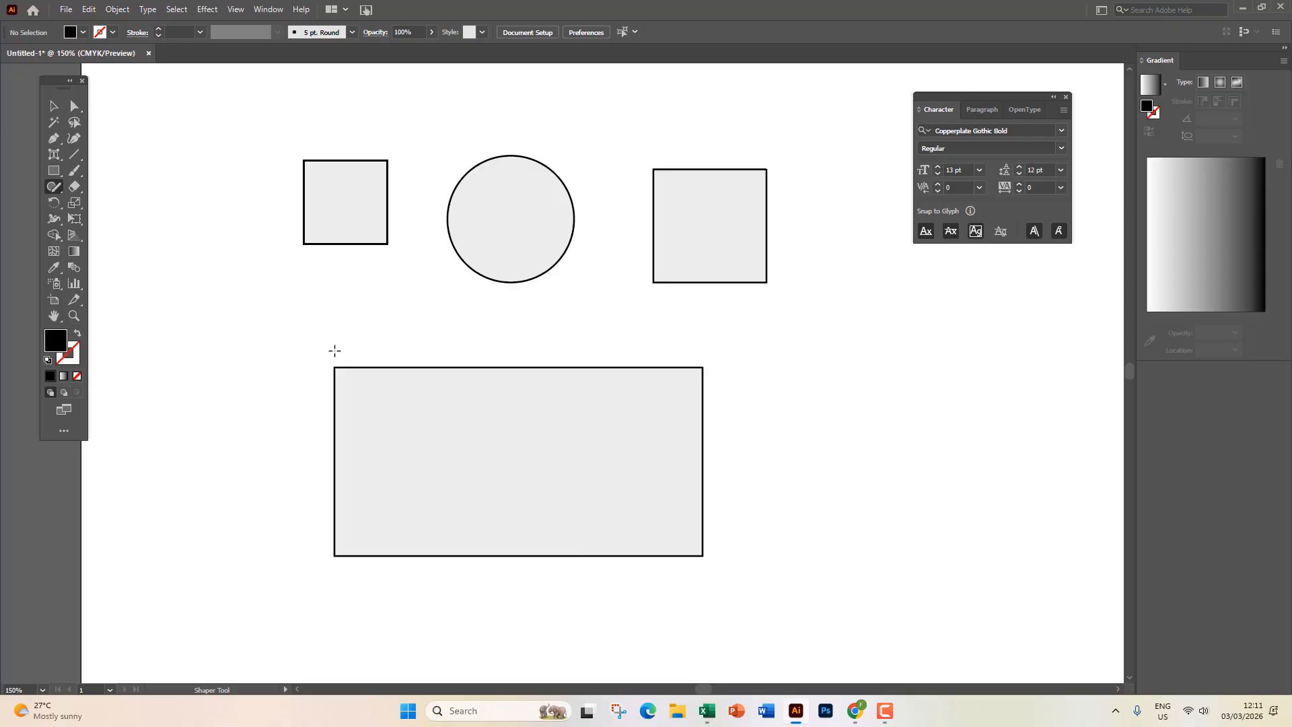
{"action": "mouse_move", "coordinate": [120, 341]}
{"action": "left_mouse_down"}
{"action": "mouse_move", "coordinate": [183, 255]}
{"action": "mouse_move", "coordinate": [227, 339]}
{"action": "mouse_move", "coordinate": [121, 337]}
{"action": "left_mouse_up"}
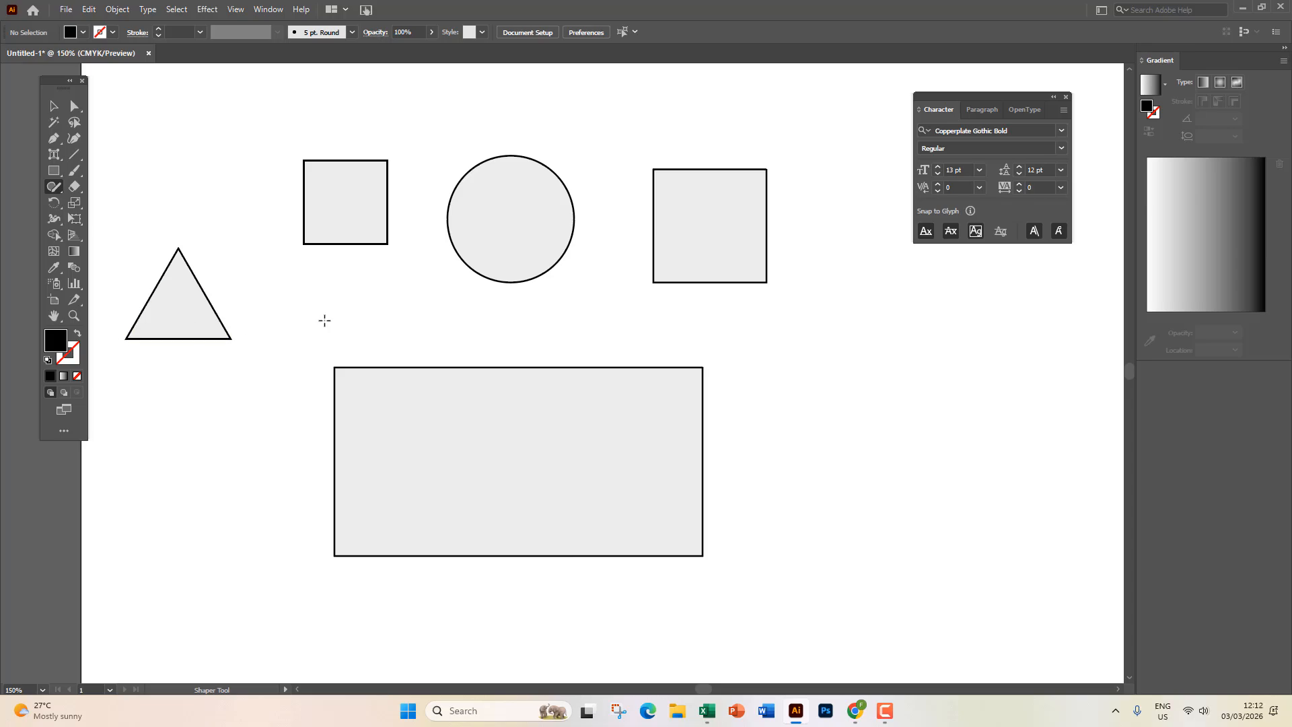
{"action": "mouse_move", "coordinate": [301, 296]}
{"action": "left_mouse_down"}
{"action": "mouse_move", "coordinate": [316, 267]}
{"action": "mouse_move", "coordinate": [361, 275]}
{"action": "mouse_move", "coordinate": [354, 329]}
{"action": "mouse_move", "coordinate": [322, 327]}
{"action": "mouse_move", "coordinate": [308, 294]}
{"action": "left_mouse_up"}
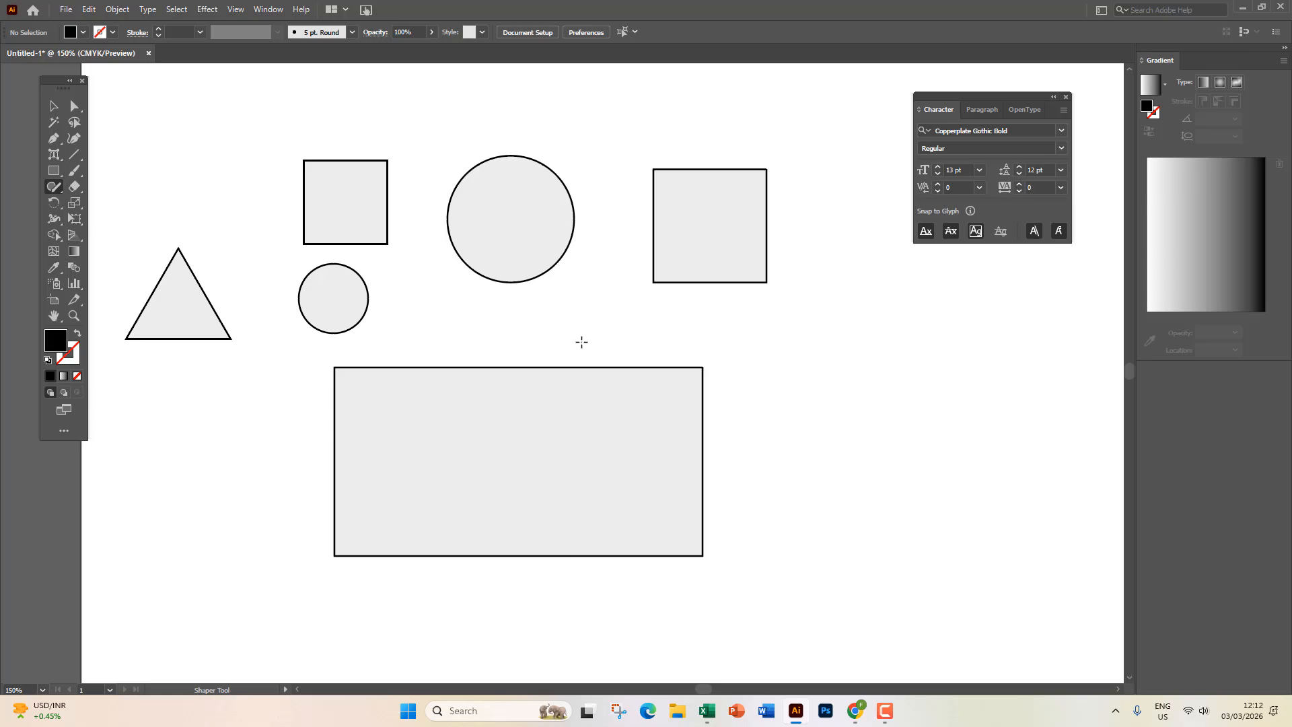
Marquee-select all shapes except the triangle, deselect them, and bring up the freehand tools flyout.
{"action": "left_click", "coordinate": [53, 106]}
{"action": "left_click_drag", "start_coordinate": [236, 170], "coordinate": [799, 424]}
{"action": "left_click", "coordinate": [798, 383]}
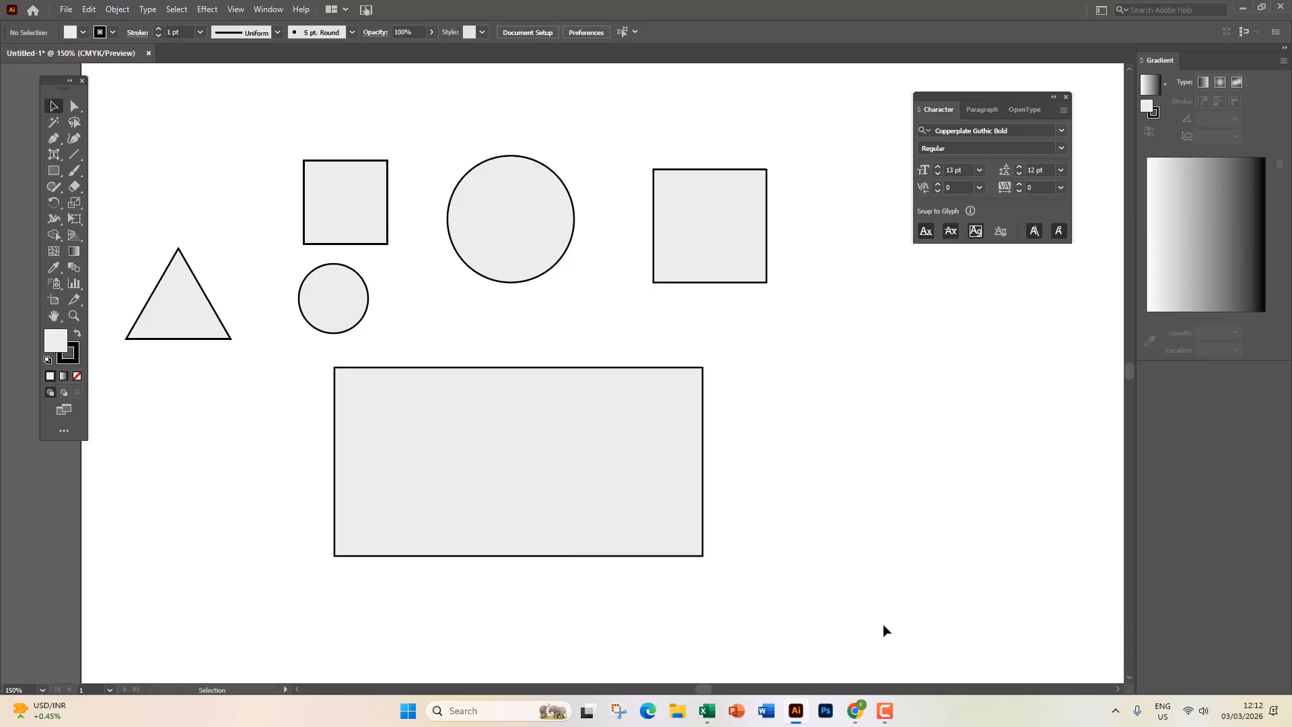
{"action": "left_click", "coordinate": [885, 711]}
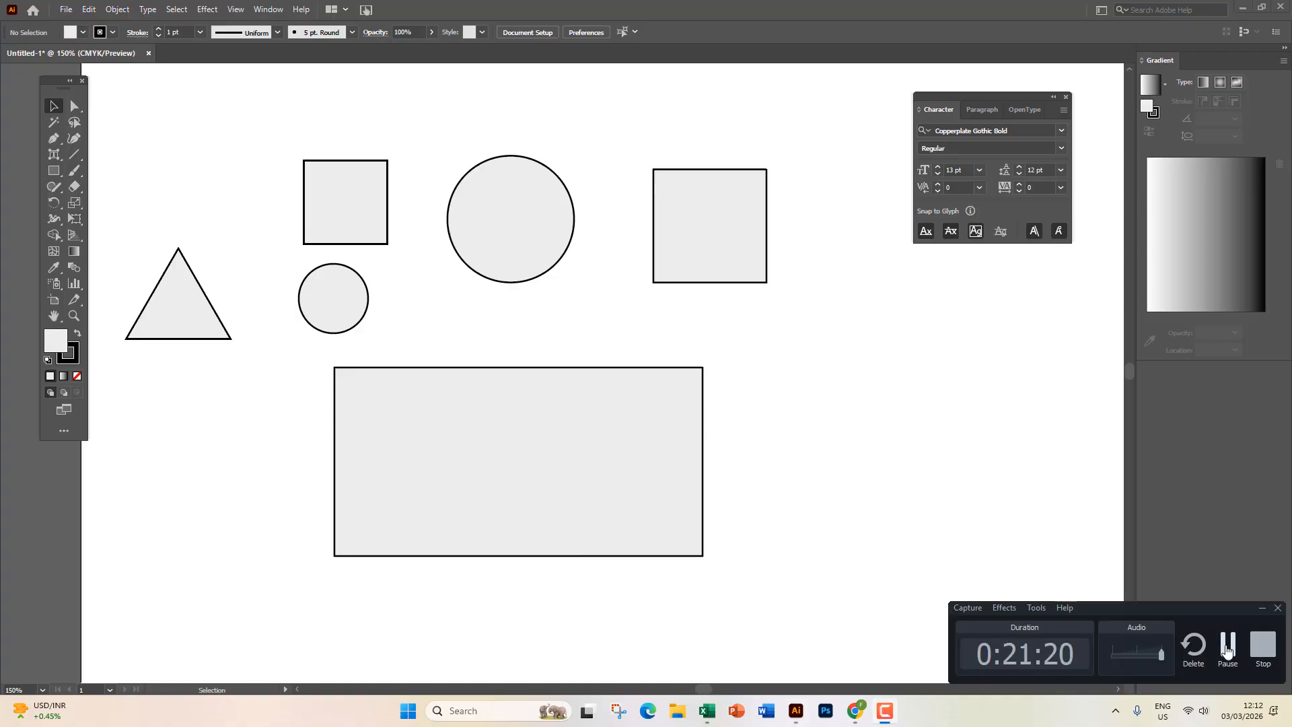
{"action": "left_click", "coordinate": [1257, 648]}
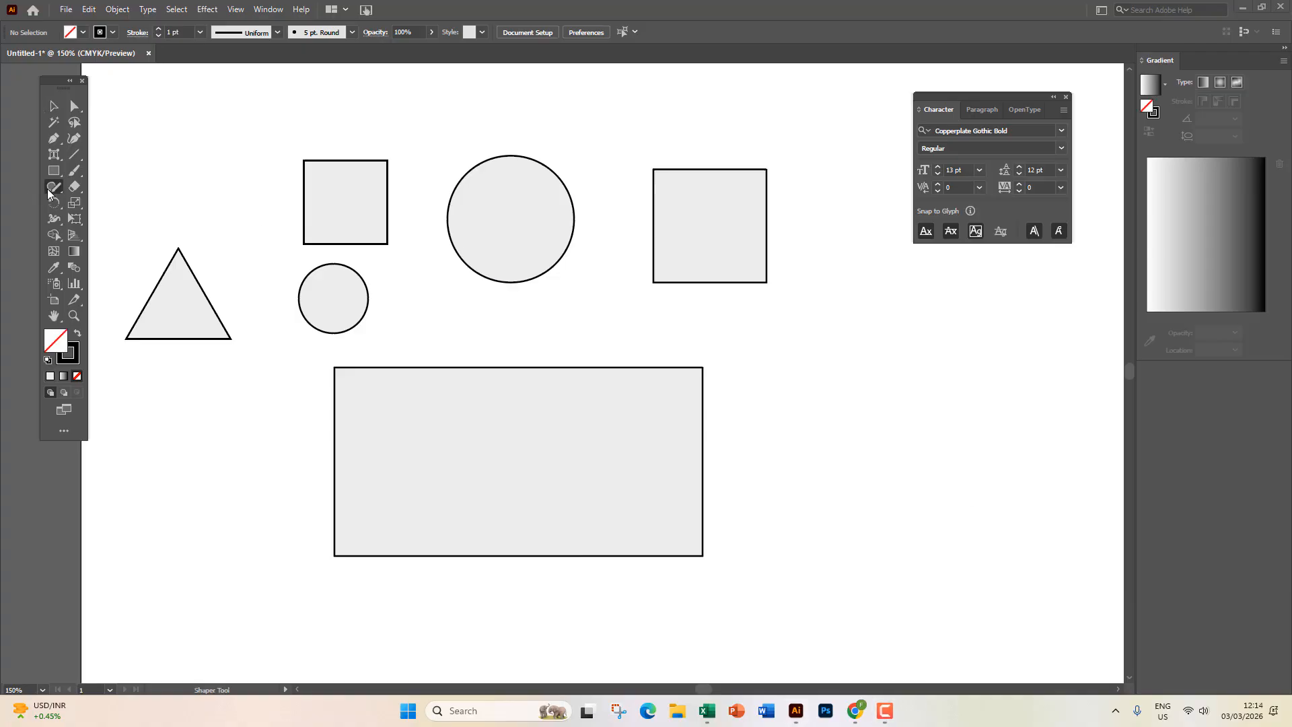
Sketch practice freehand strokes with the Pencil tool left of the artboard, undoing a few.
{"action": "left_click", "coordinate": [48, 189]}
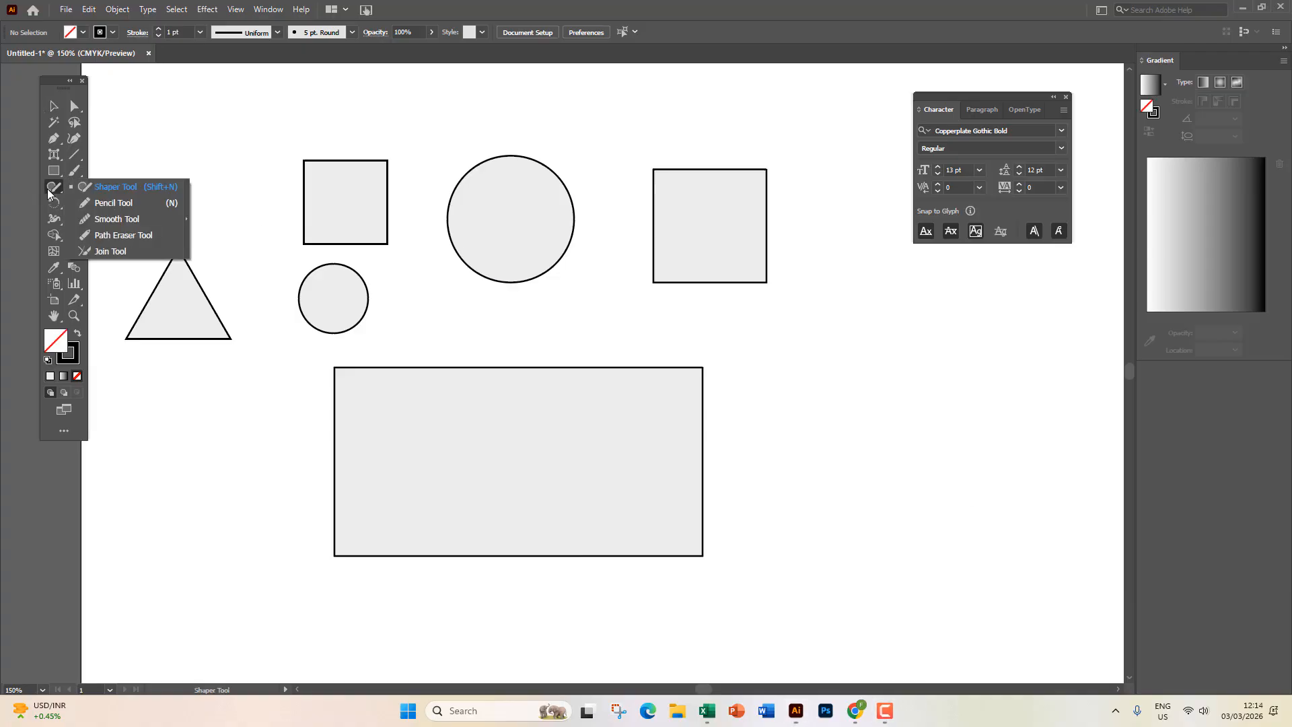
{"action": "left_click", "coordinate": [122, 205]}
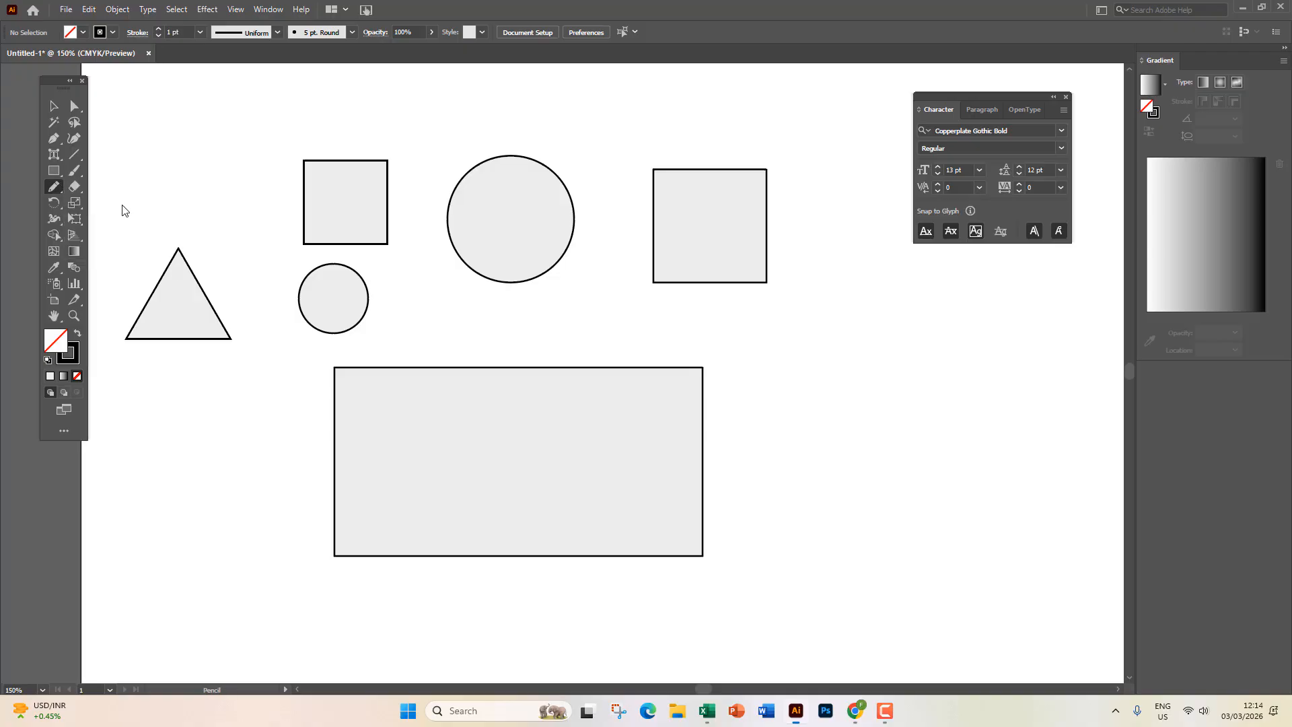
{"action": "mouse_move", "coordinate": [153, 289]}
{"action": "left_mouse_down"}
{"action": "mouse_move", "coordinate": [559, 316]}
{"action": "mouse_move", "coordinate": [890, 318]}
{"action": "left_mouse_up"}
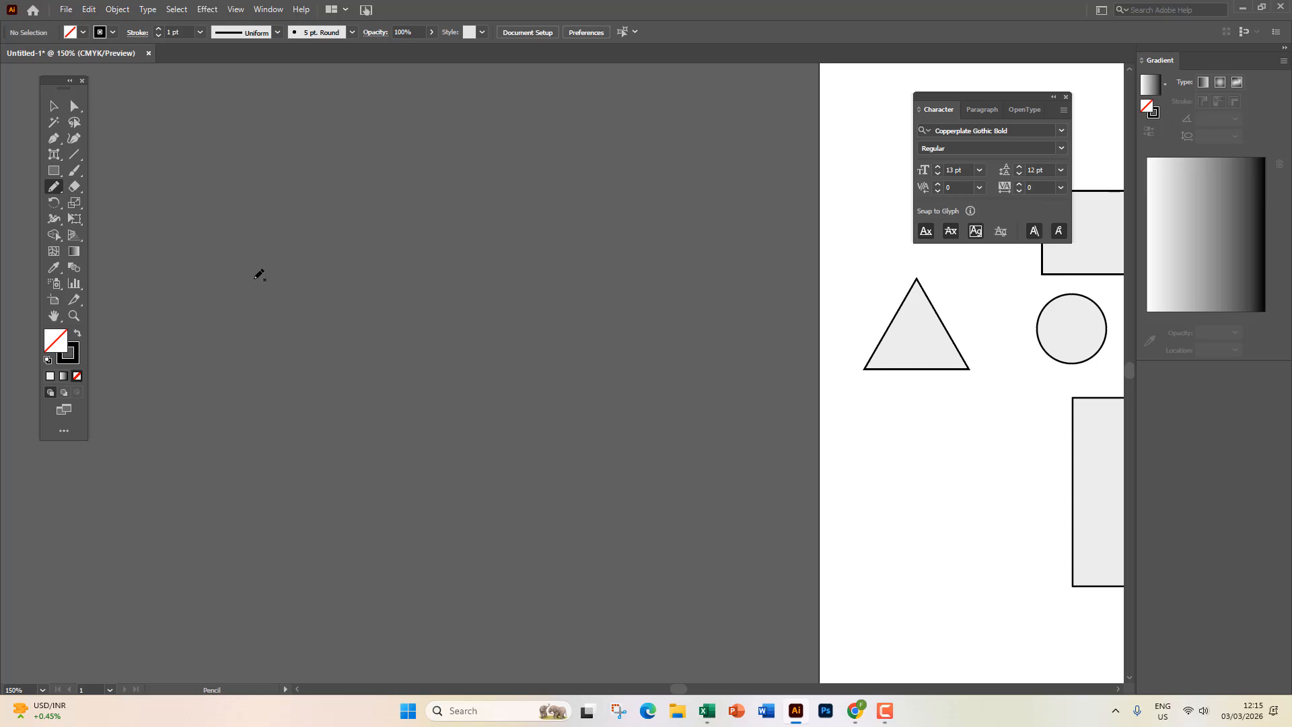
{"action": "mouse_move", "coordinate": [228, 324]}
{"action": "left_mouse_down"}
{"action": "mouse_move", "coordinate": [424, 275]}
{"action": "mouse_move", "coordinate": [564, 271]}
{"action": "left_mouse_up"}
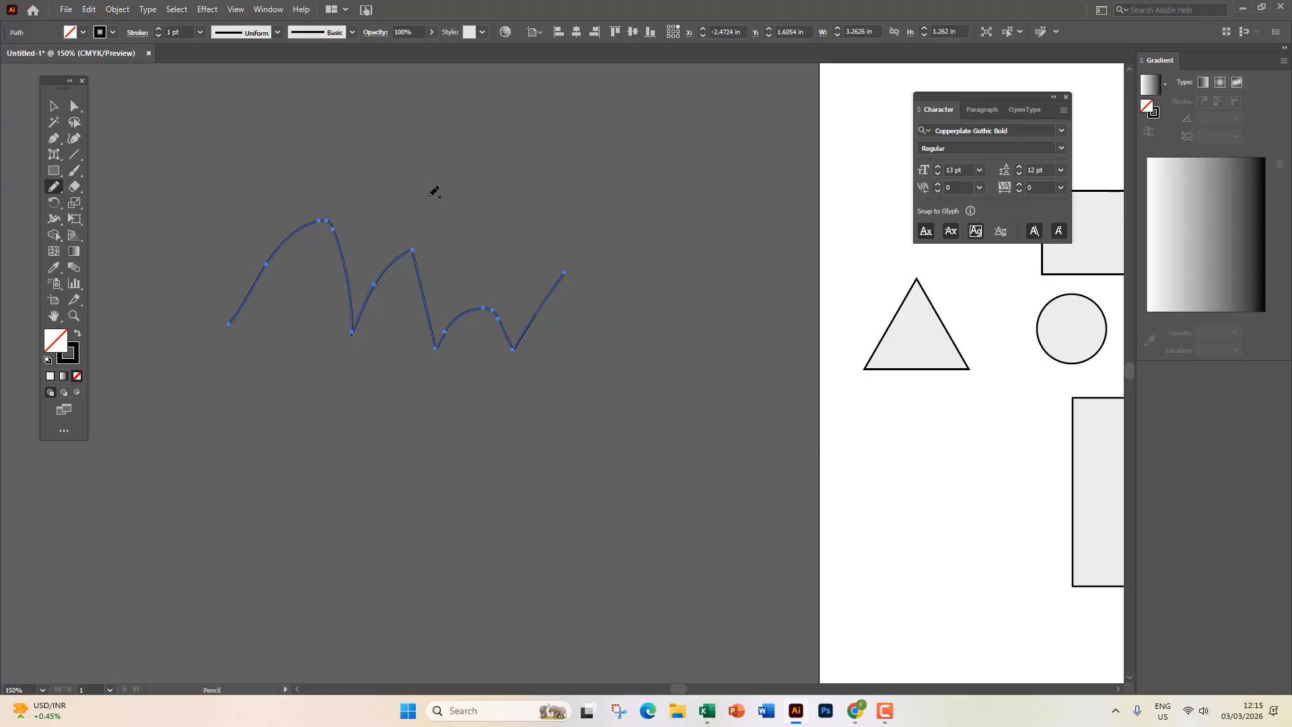
{"action": "key", "text": "Delete"}
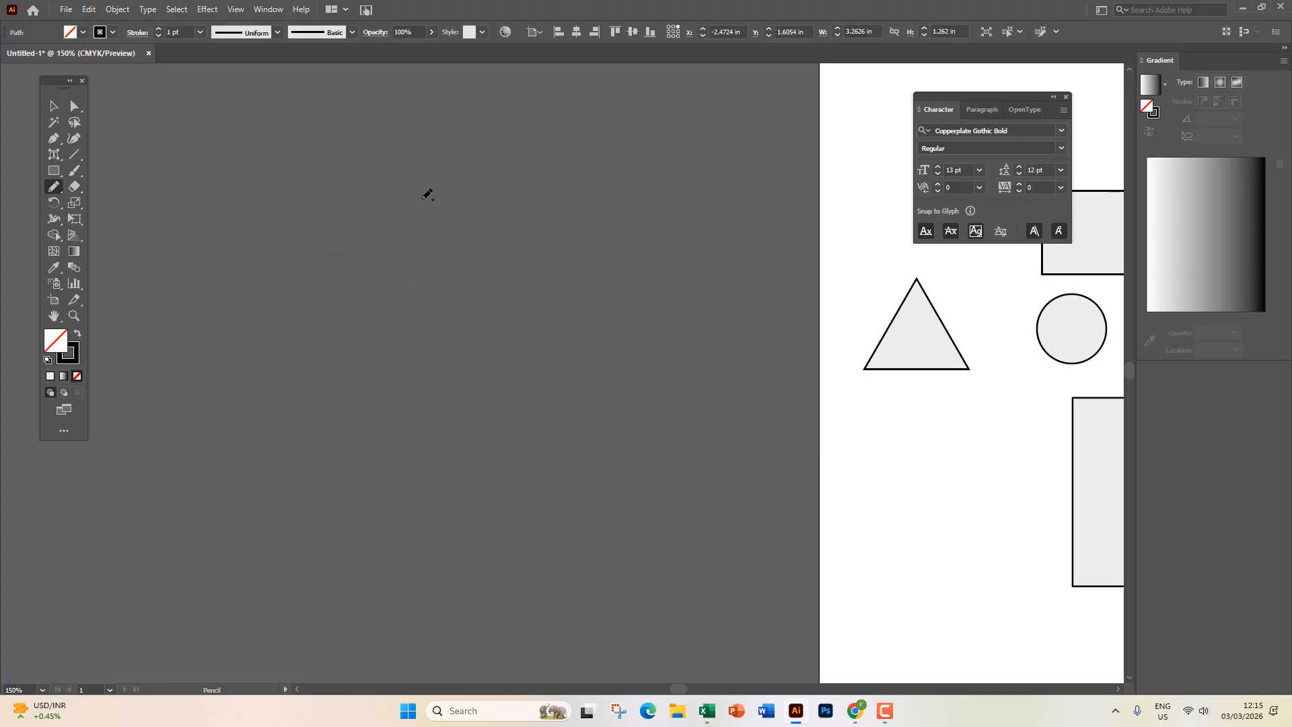
{"action": "mouse_move", "coordinate": [191, 228]}
{"action": "left_mouse_down"}
{"action": "mouse_move", "coordinate": [340, 242]}
{"action": "mouse_move", "coordinate": [276, 328]}
{"action": "mouse_move", "coordinate": [350, 321]}
{"action": "mouse_move", "coordinate": [347, 244]}
{"action": "mouse_move", "coordinate": [397, 294]}
{"action": "left_mouse_up"}
{"action": "left_click_drag", "start_coordinate": [339, 237], "coordinate": [462, 235]}
{"action": "key", "text": "ctrl+z"}
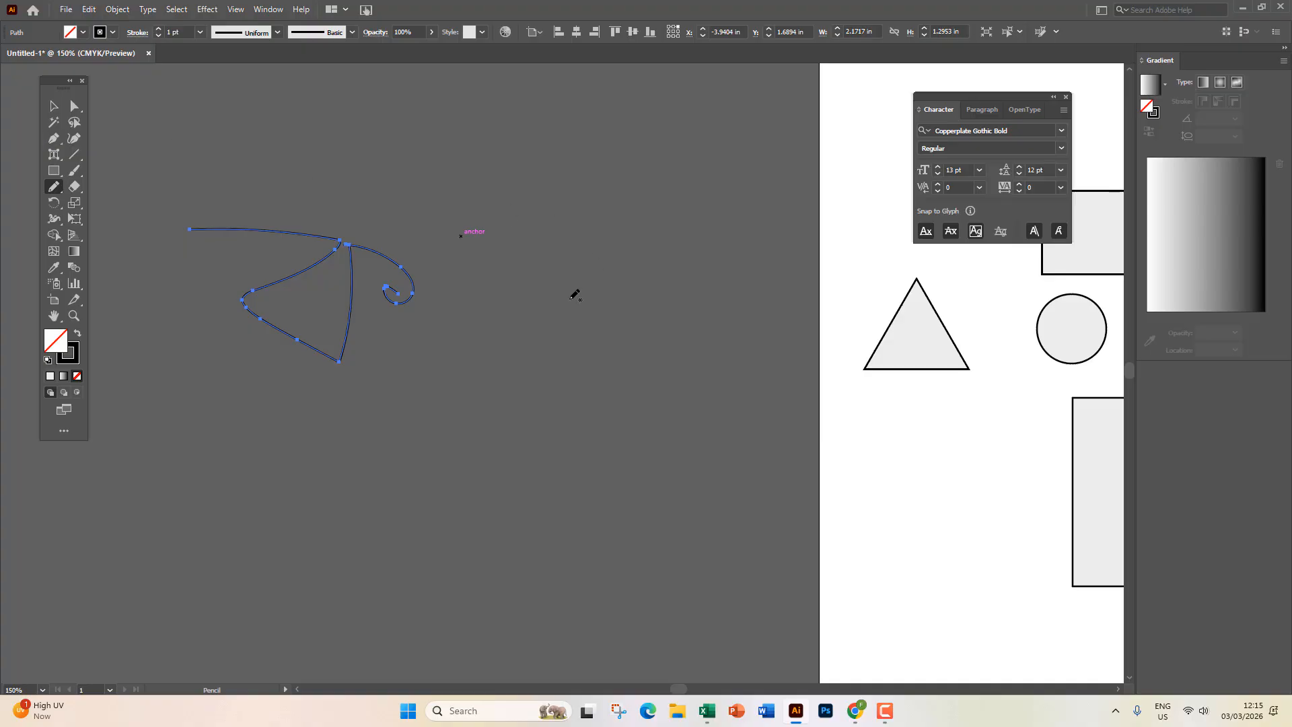
{"action": "mouse_move", "coordinate": [516, 315]}
{"action": "left_mouse_down"}
{"action": "mouse_move", "coordinate": [539, 302]}
{"action": "mouse_move", "coordinate": [521, 280]}
{"action": "mouse_move", "coordinate": [638, 388]}
{"action": "mouse_move", "coordinate": [634, 294]}
{"action": "mouse_move", "coordinate": [681, 270]}
{"action": "left_mouse_up"}
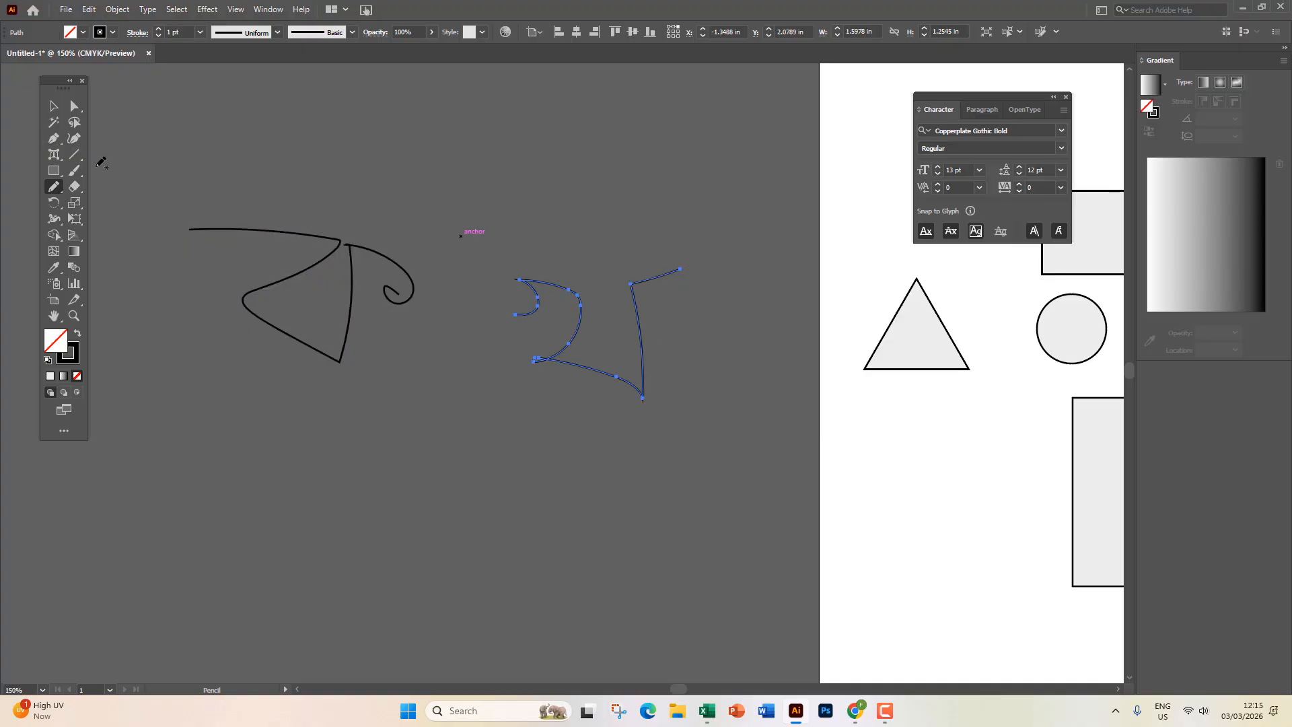
Select the practice pencil strokes and delete them.
{"action": "left_click", "coordinate": [54, 105]}
{"action": "left_click", "coordinate": [329, 195]}
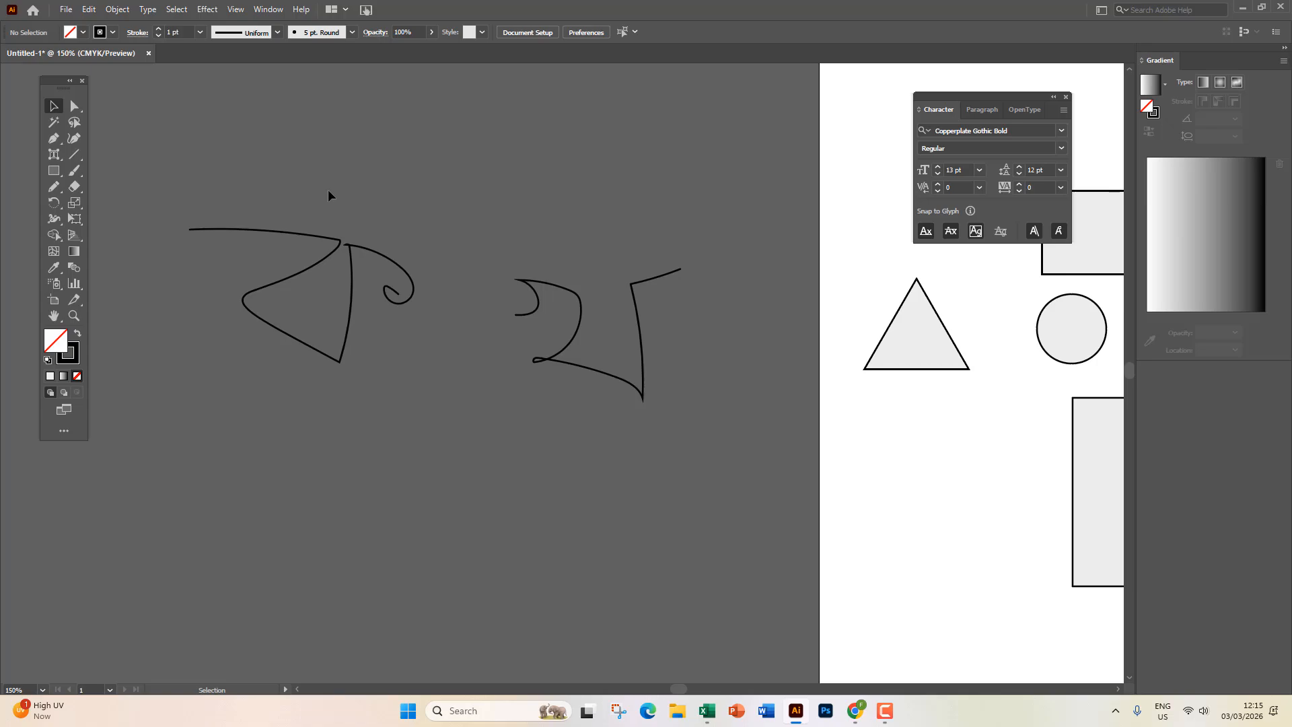
{"action": "left_click_drag", "start_coordinate": [648, 419], "coordinate": [647, 418]}
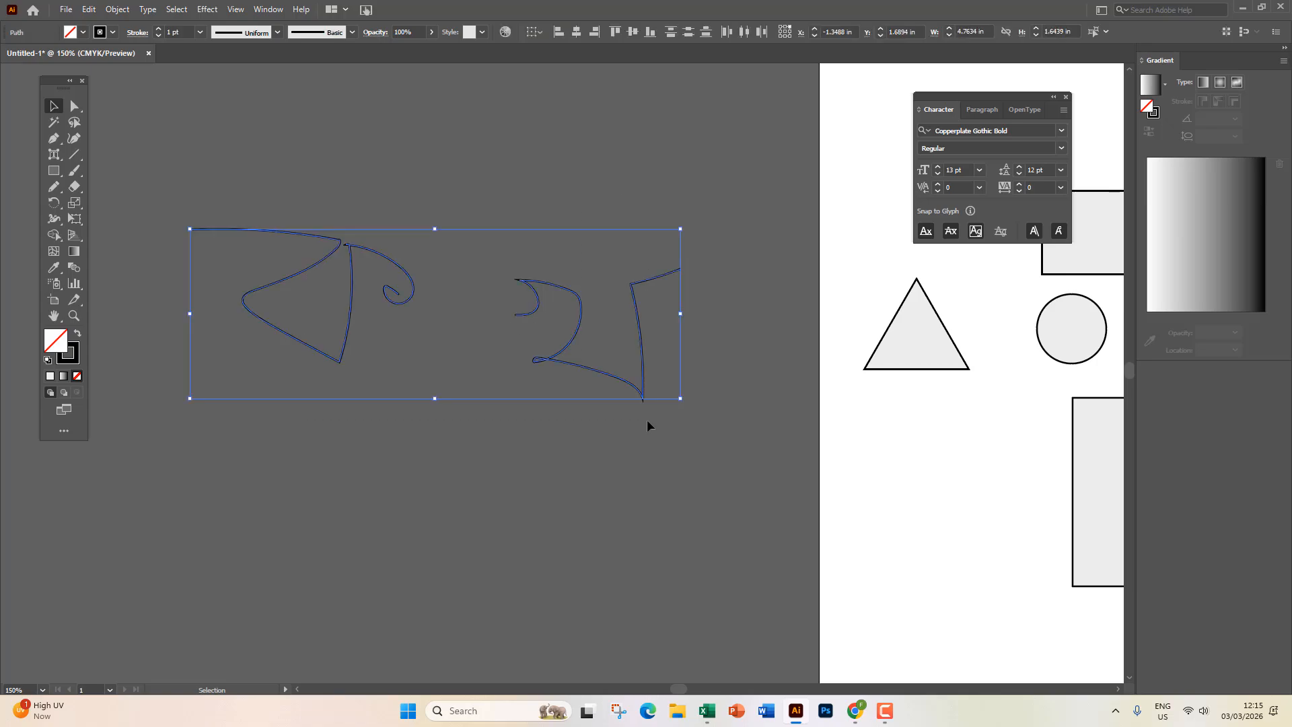
{"action": "key", "text": "Delete"}
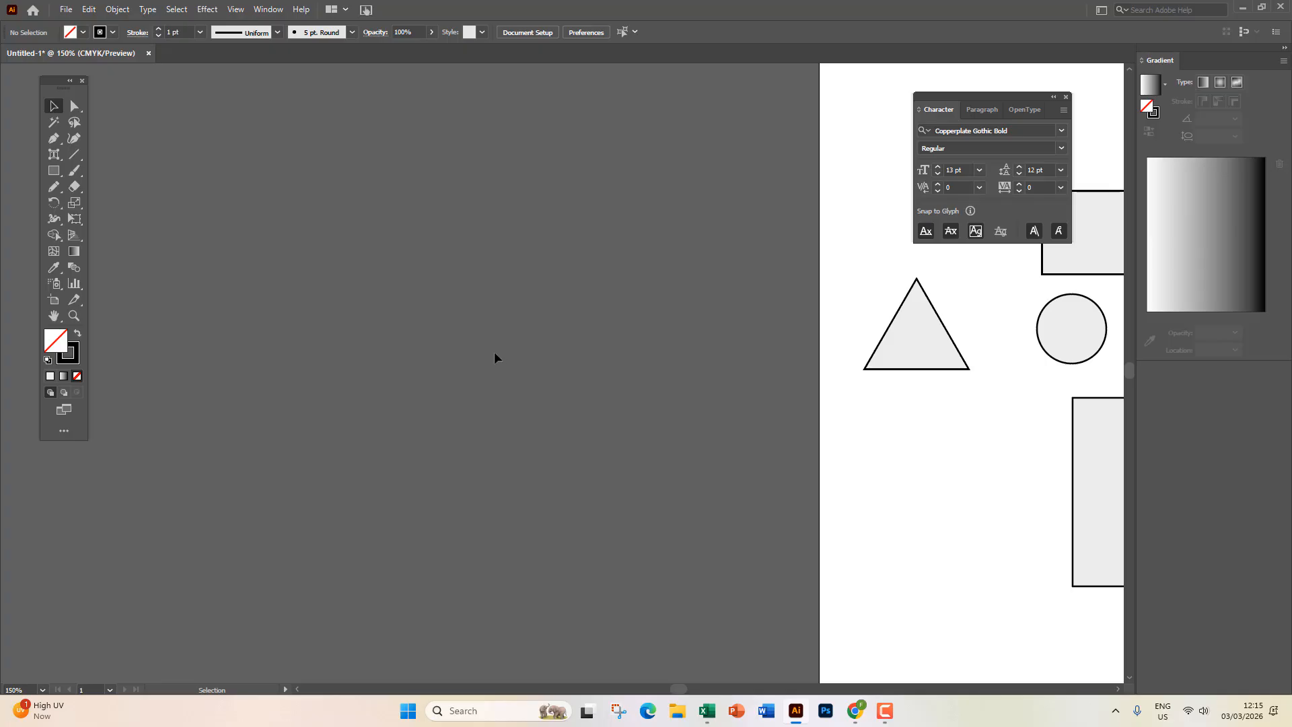
Draw a tall M-shaped zigzag with the Pencil tool left of the artboard.
{"action": "left_click", "coordinate": [49, 192]}
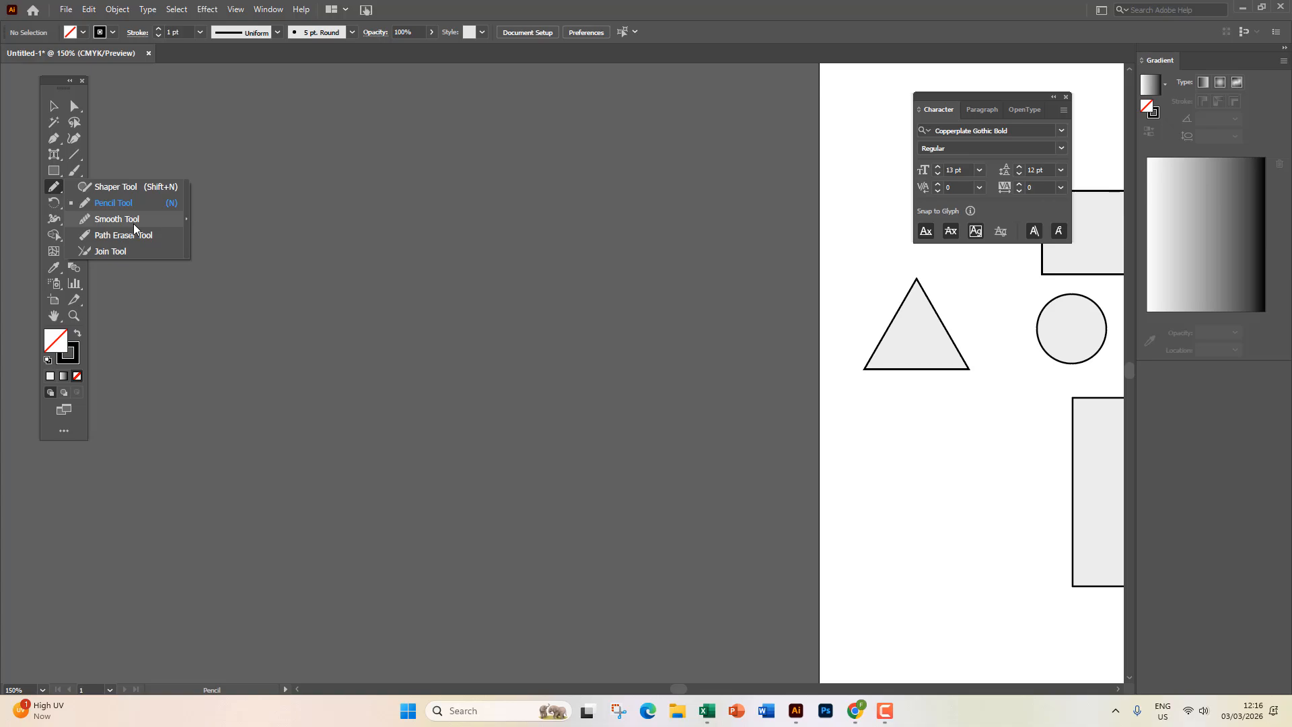
{"action": "left_click", "coordinate": [76, 202]}
{"action": "mouse_move", "coordinate": [253, 337]}
{"action": "left_mouse_down"}
{"action": "mouse_move", "coordinate": [265, 171]}
{"action": "mouse_move", "coordinate": [322, 131]}
{"action": "mouse_move", "coordinate": [396, 171]}
{"action": "mouse_move", "coordinate": [411, 296]}
{"action": "left_mouse_up"}
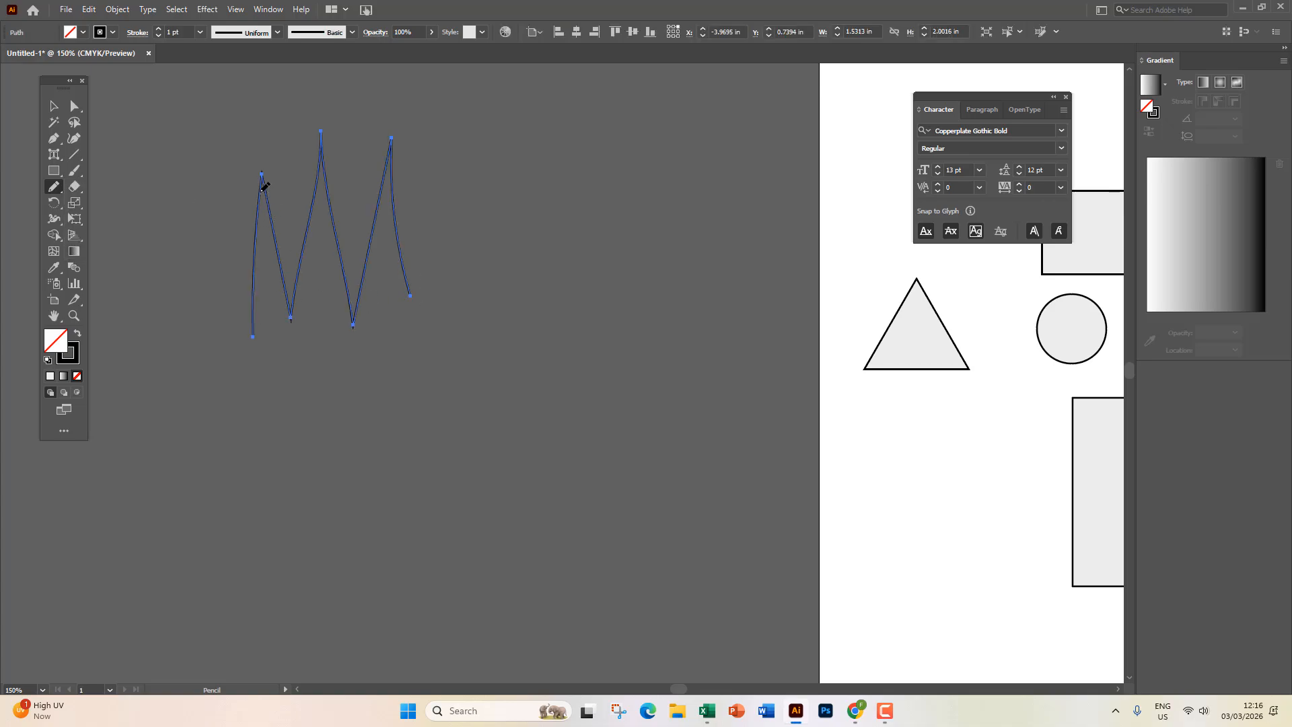
Zoom in and round off the first peak's sharp tip with the Smooth tool.
{"action": "scroll", "coordinate": [265, 181], "scroll_direction": "up", "scroll_amount": 6}
{"action": "scroll", "coordinate": [265, 181], "scroll_direction": "up", "scroll_amount": 5}
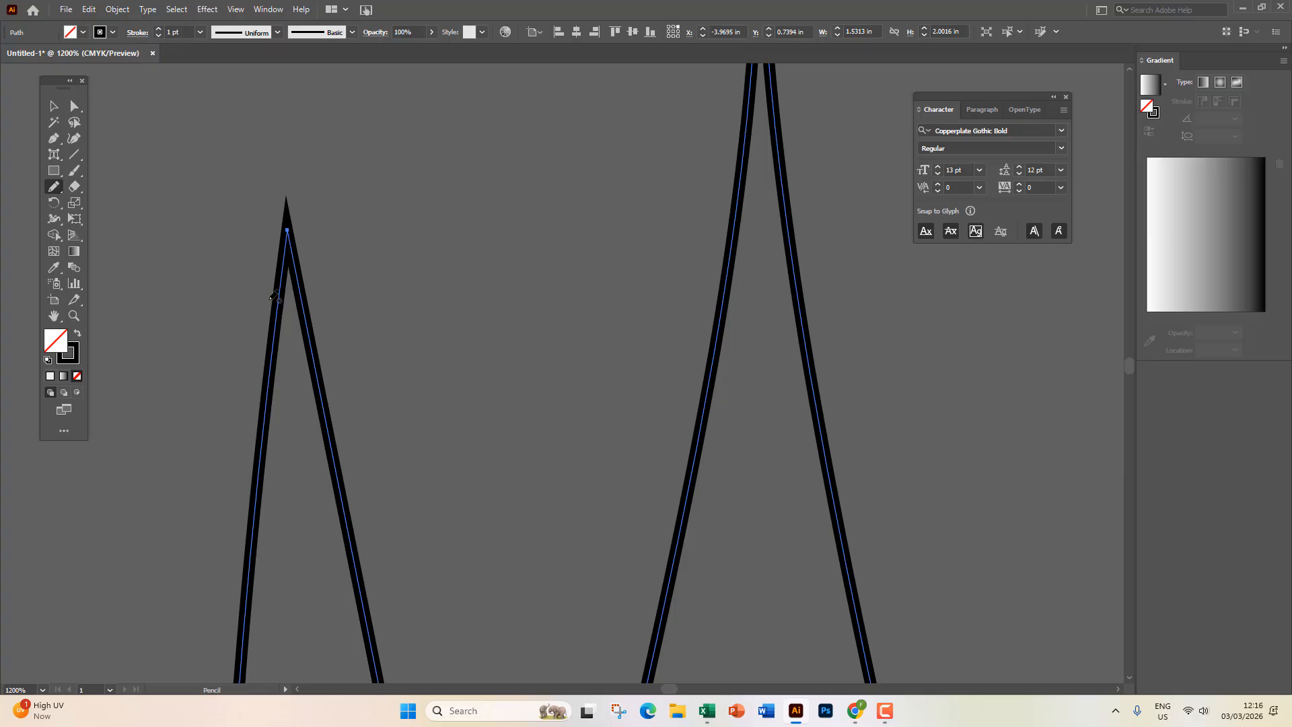
{"action": "left_click", "coordinate": [53, 187]}
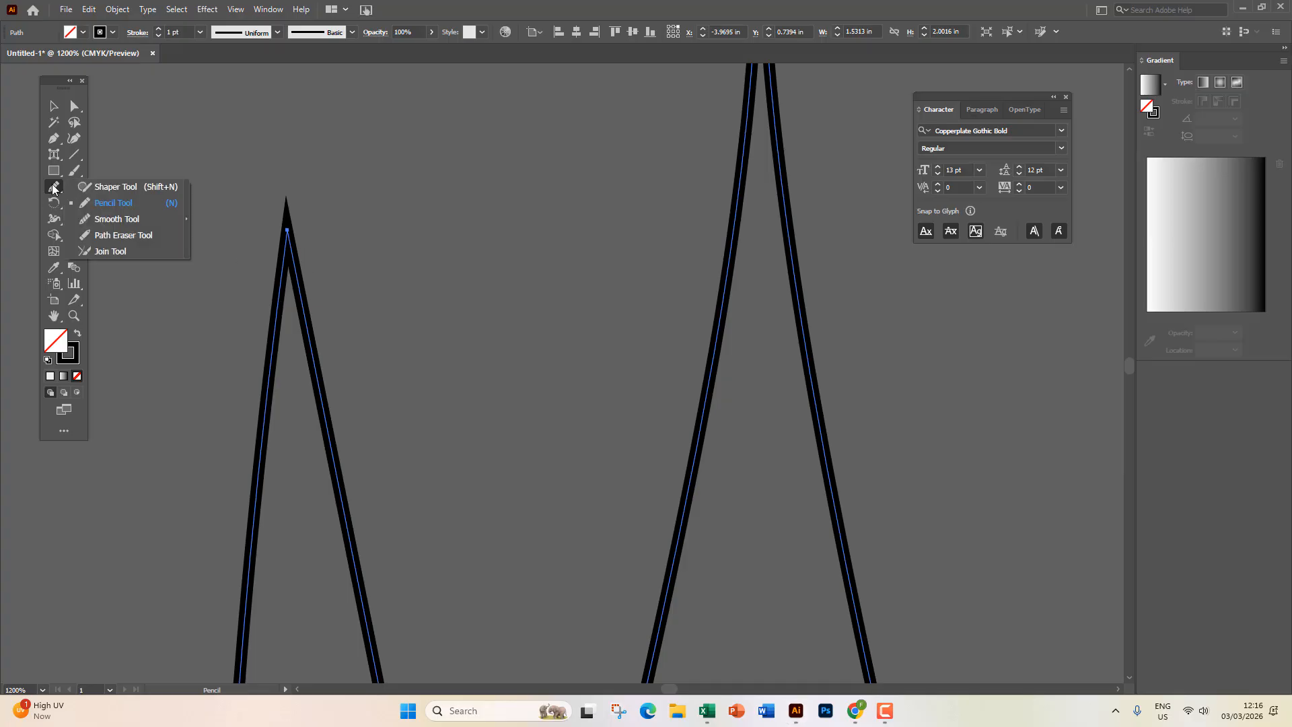
{"action": "left_click", "coordinate": [107, 220]}
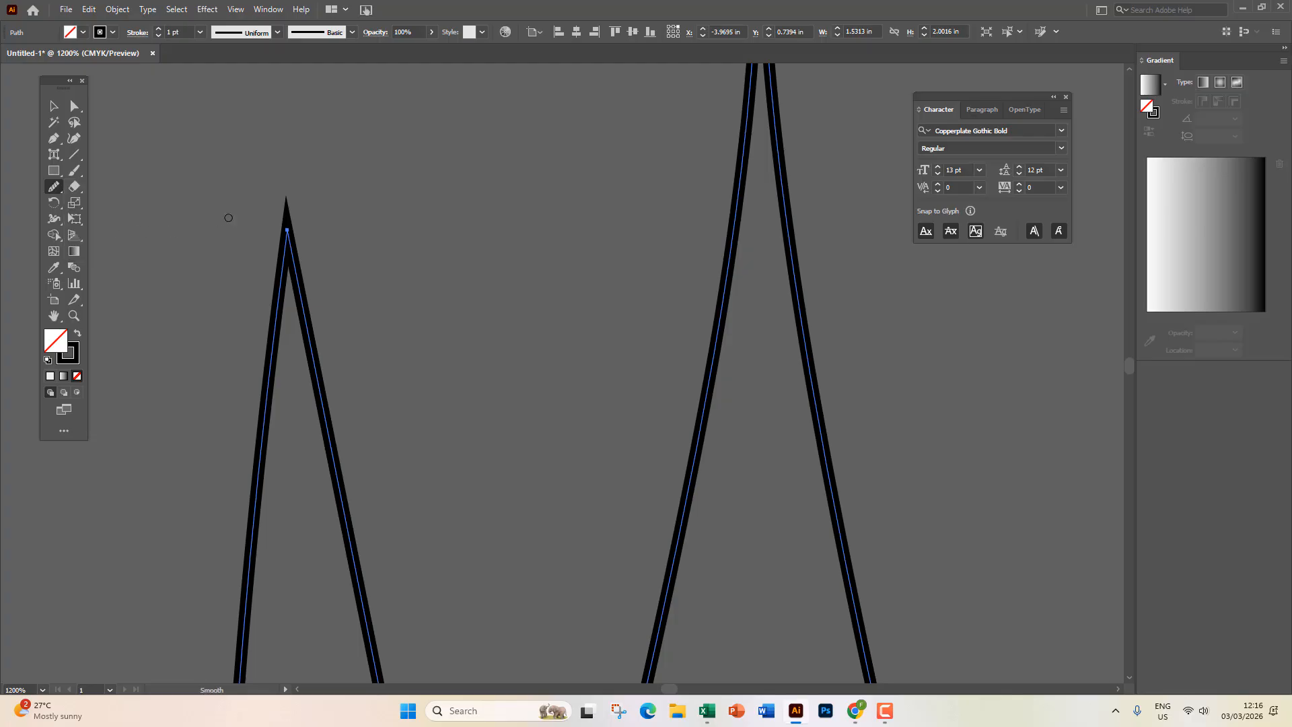
{"action": "mouse_move", "coordinate": [285, 227]}
{"action": "left_mouse_down"}
{"action": "mouse_move", "coordinate": [292, 292]}
{"action": "mouse_move", "coordinate": [286, 229]}
{"action": "mouse_move", "coordinate": [292, 266]}
{"action": "mouse_move", "coordinate": [284, 235]}
{"action": "mouse_move", "coordinate": [277, 287]}
{"action": "left_mouse_up"}
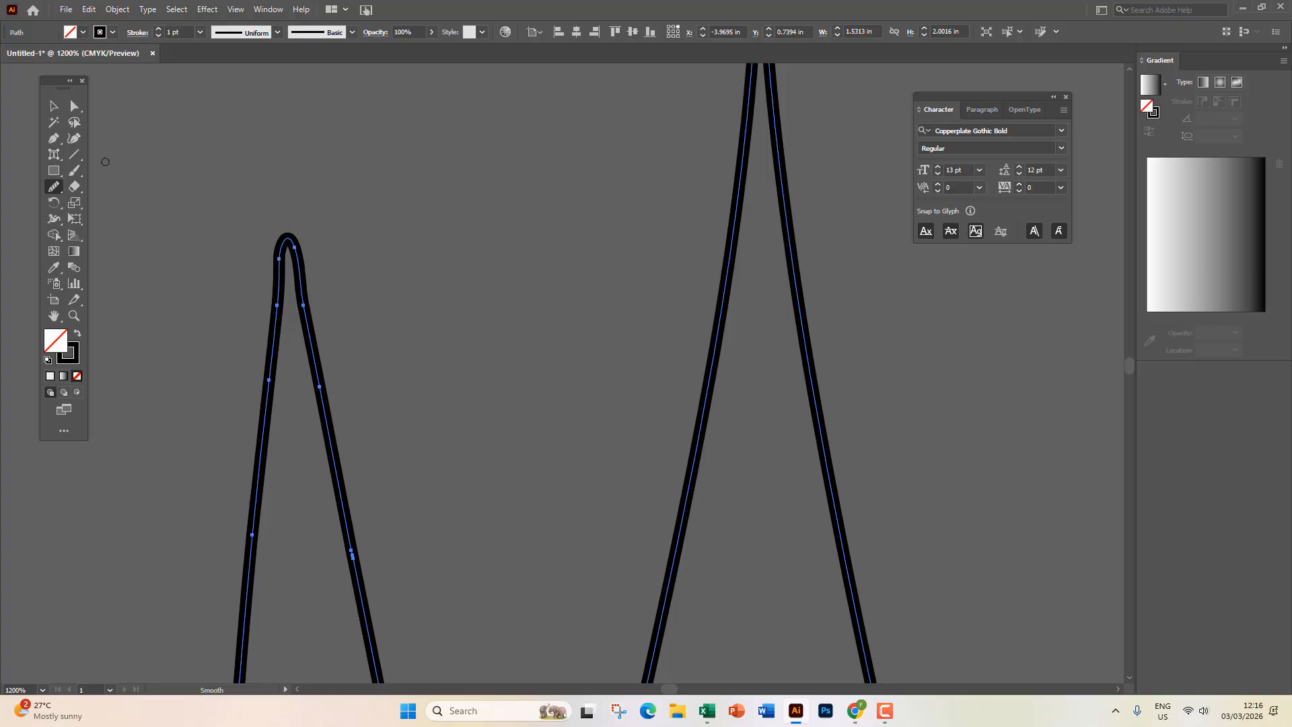
{"action": "left_click", "coordinate": [53, 106]}
{"action": "left_click", "coordinate": [406, 398]}
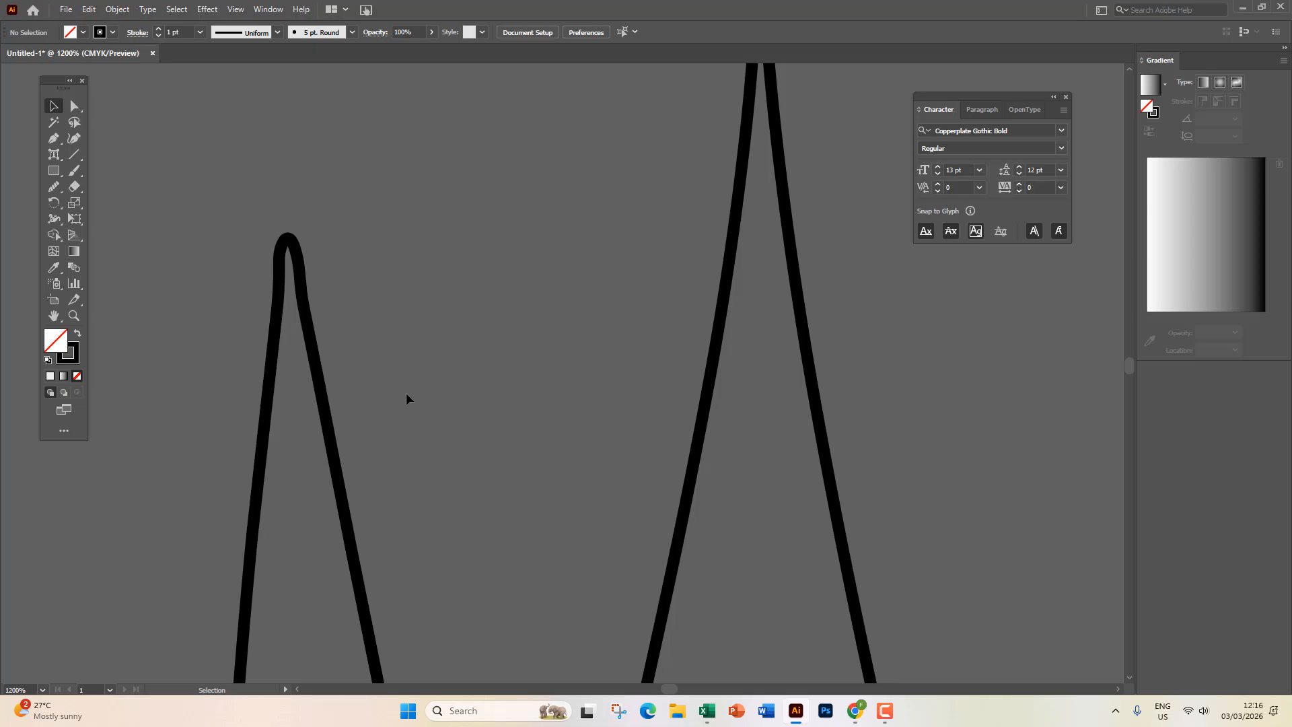
{"action": "scroll", "coordinate": [404, 397], "scroll_direction": "down", "scroll_amount": 2}
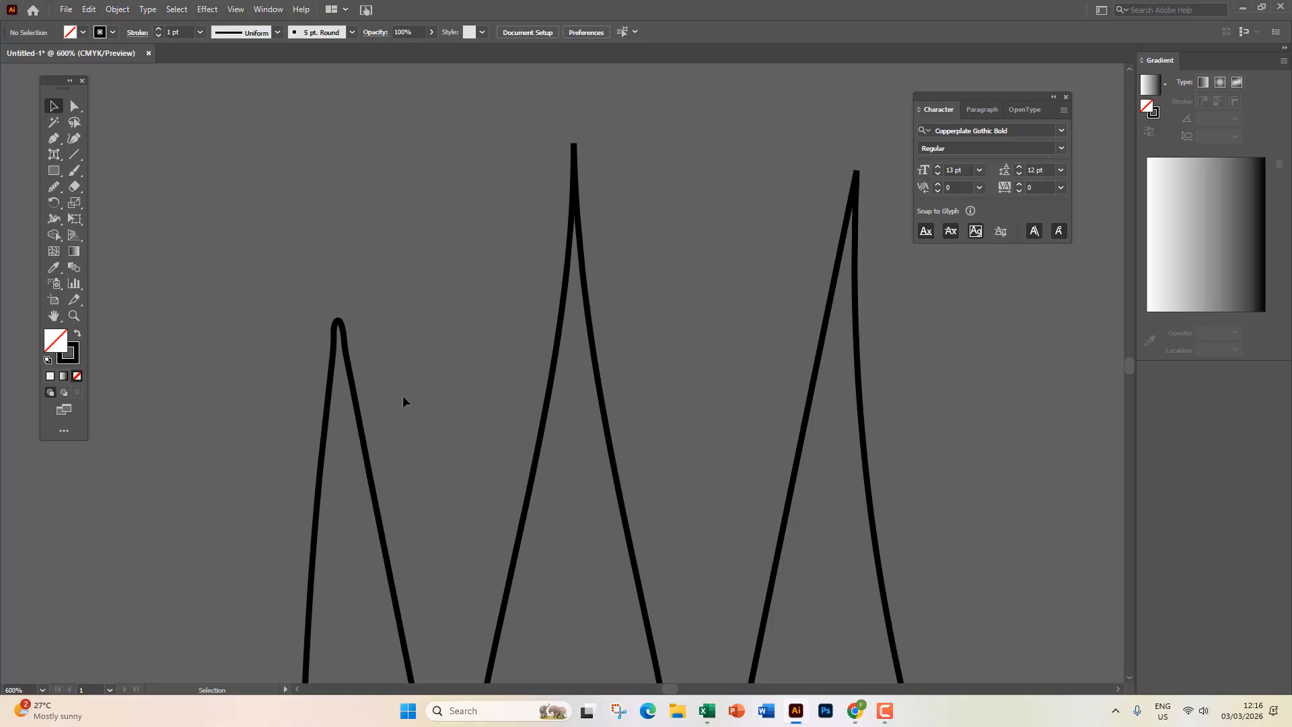
Erase a section of the first peak's right leg with the Path Eraser tool.
{"action": "left_click", "coordinate": [58, 186]}
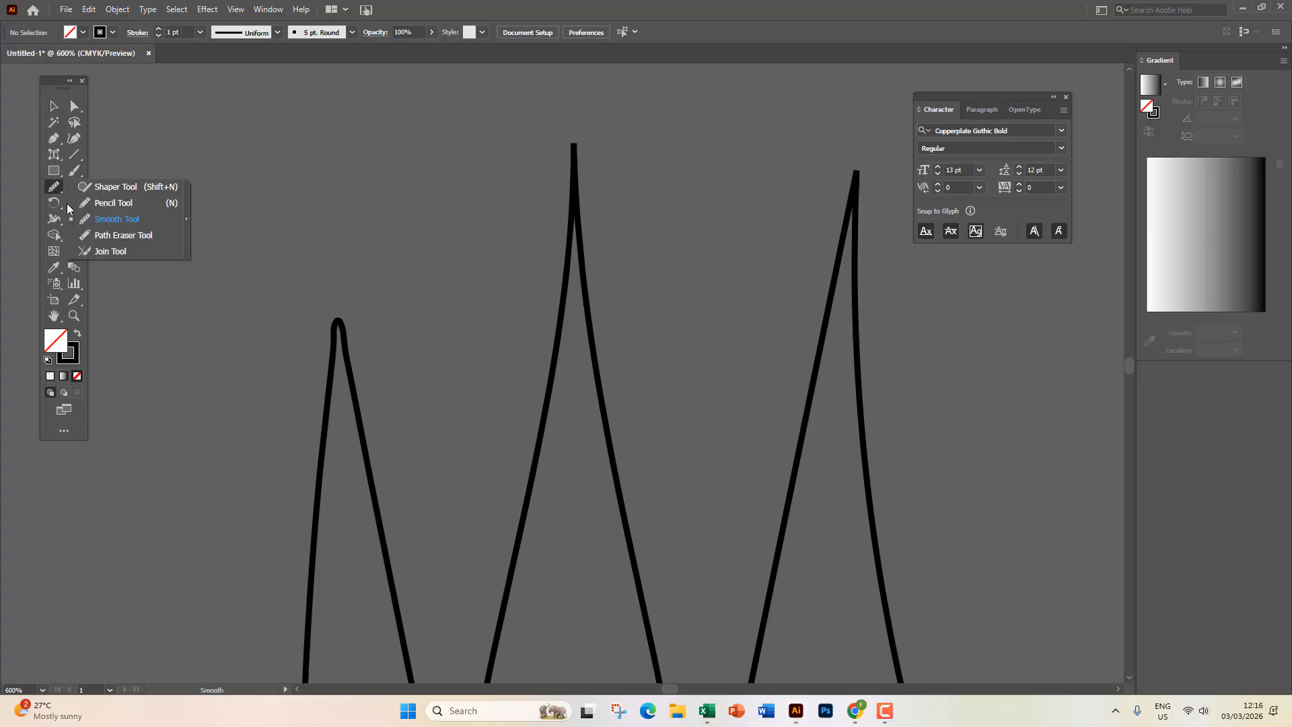
{"action": "left_click", "coordinate": [143, 242]}
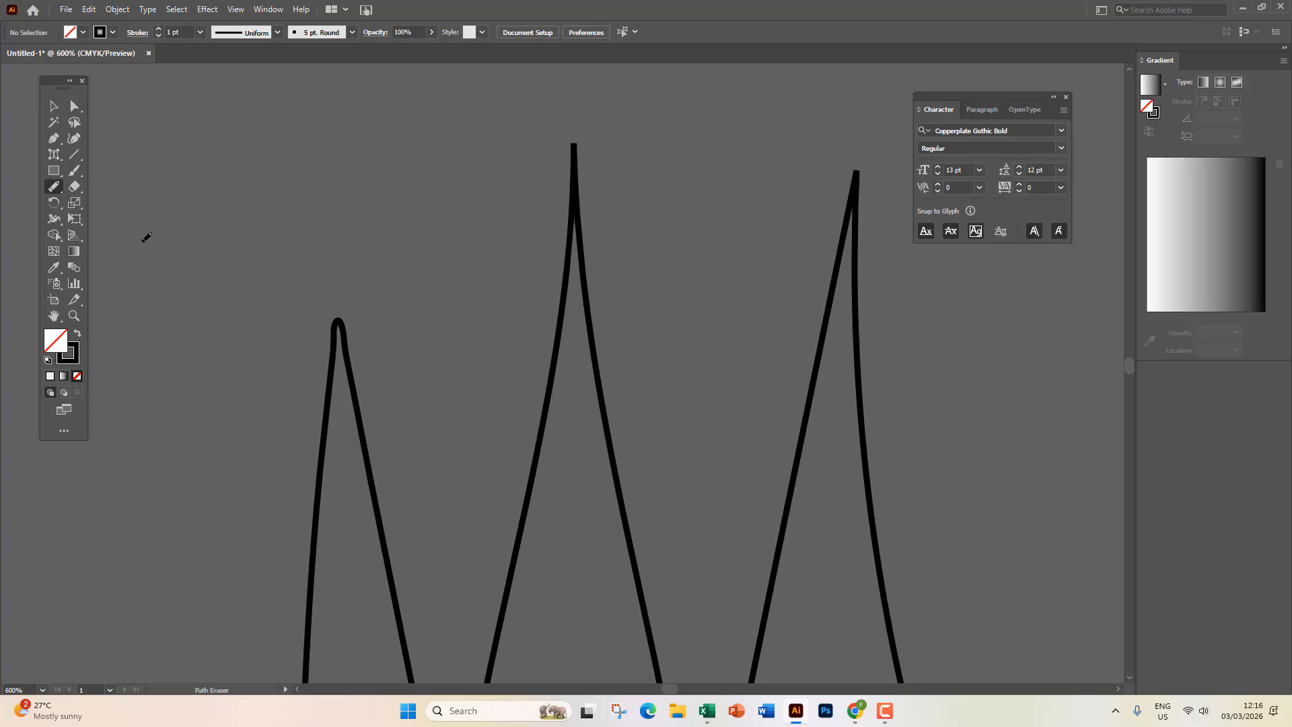
{"action": "left_click", "coordinate": [54, 105]}
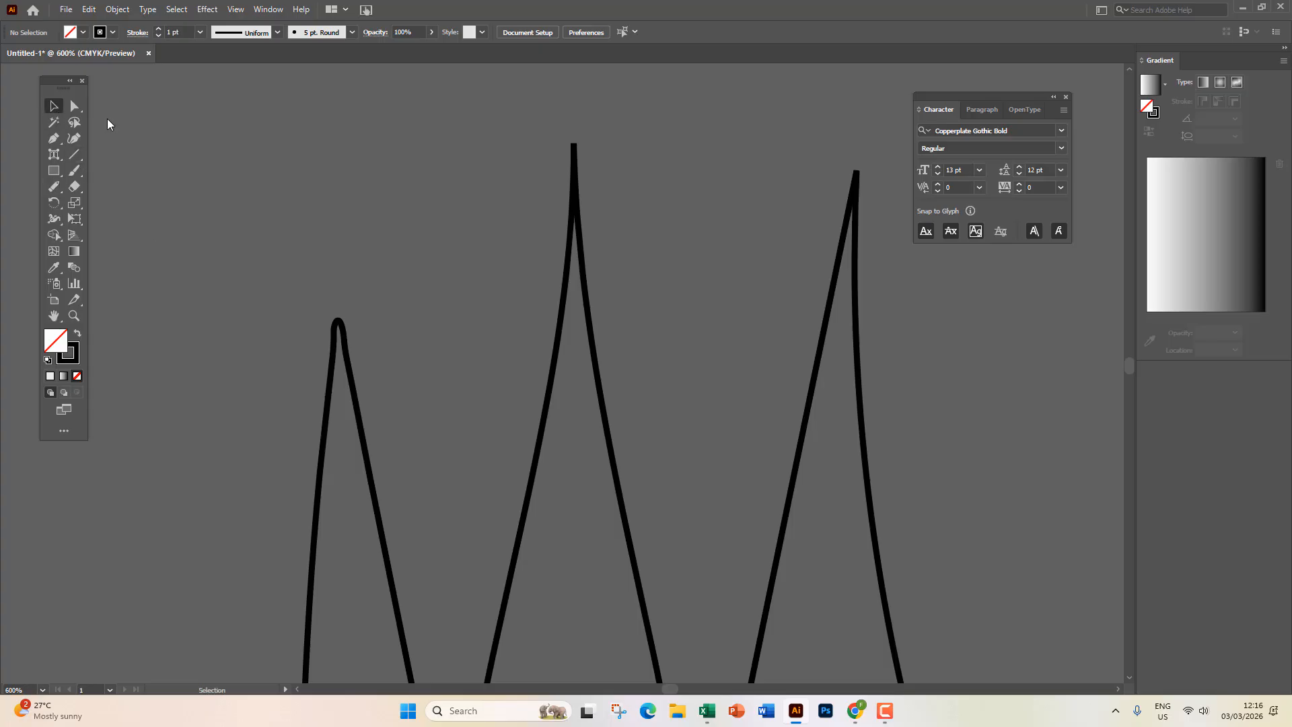
{"action": "left_click", "coordinate": [588, 255]}
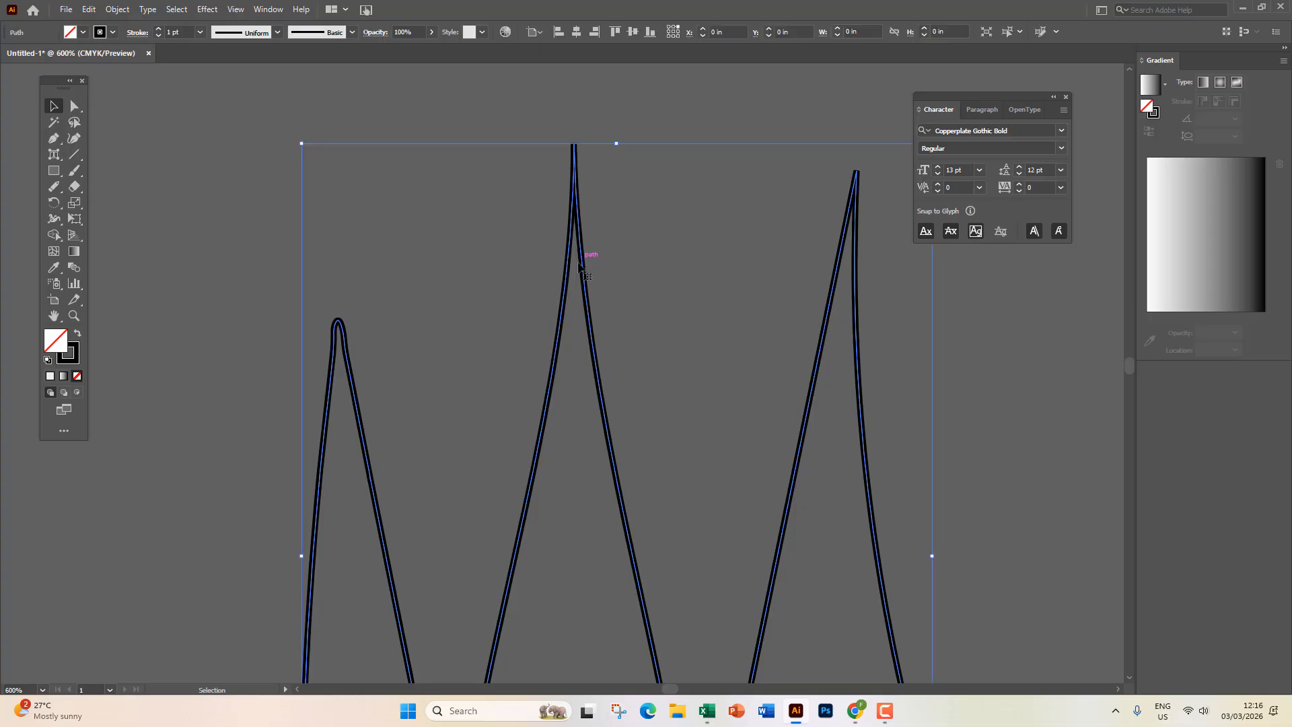
{"action": "left_click", "coordinate": [53, 187]}
{"action": "scroll", "coordinate": [357, 296], "scroll_direction": "down", "scroll_amount": 3}
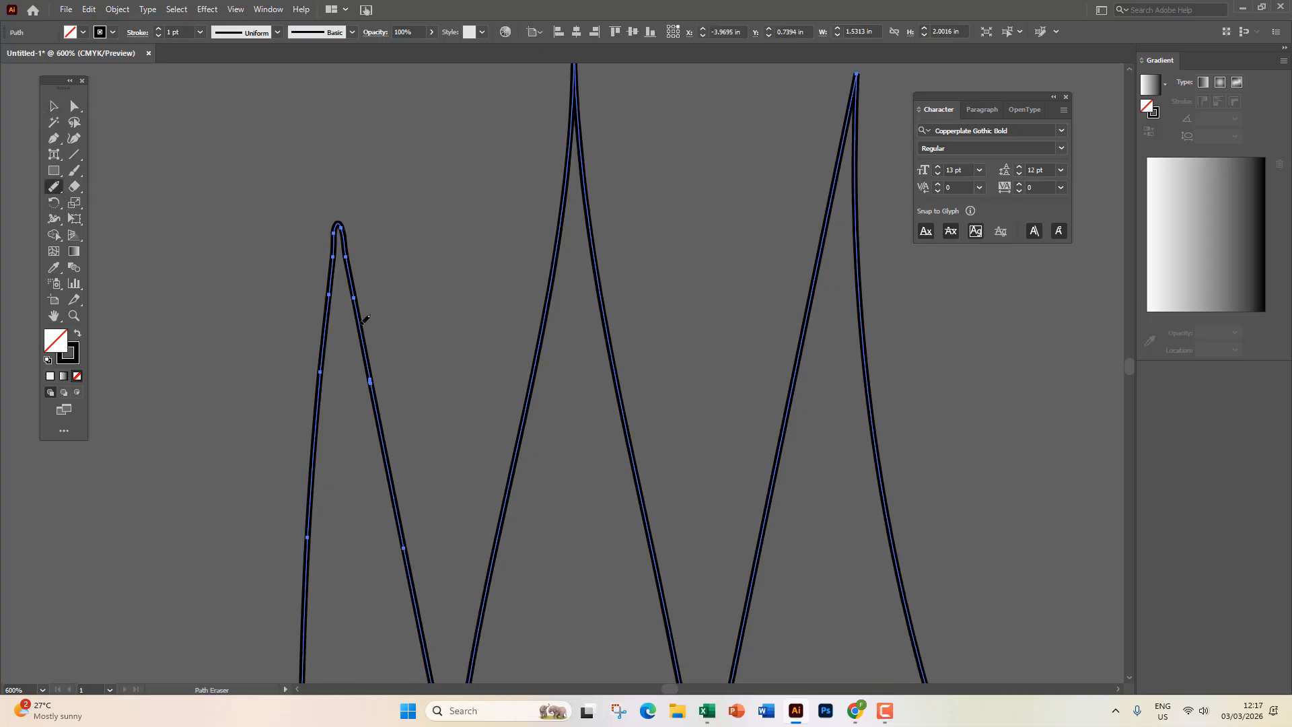
{"action": "scroll", "coordinate": [364, 345], "scroll_direction": "up", "scroll_amount": 1}
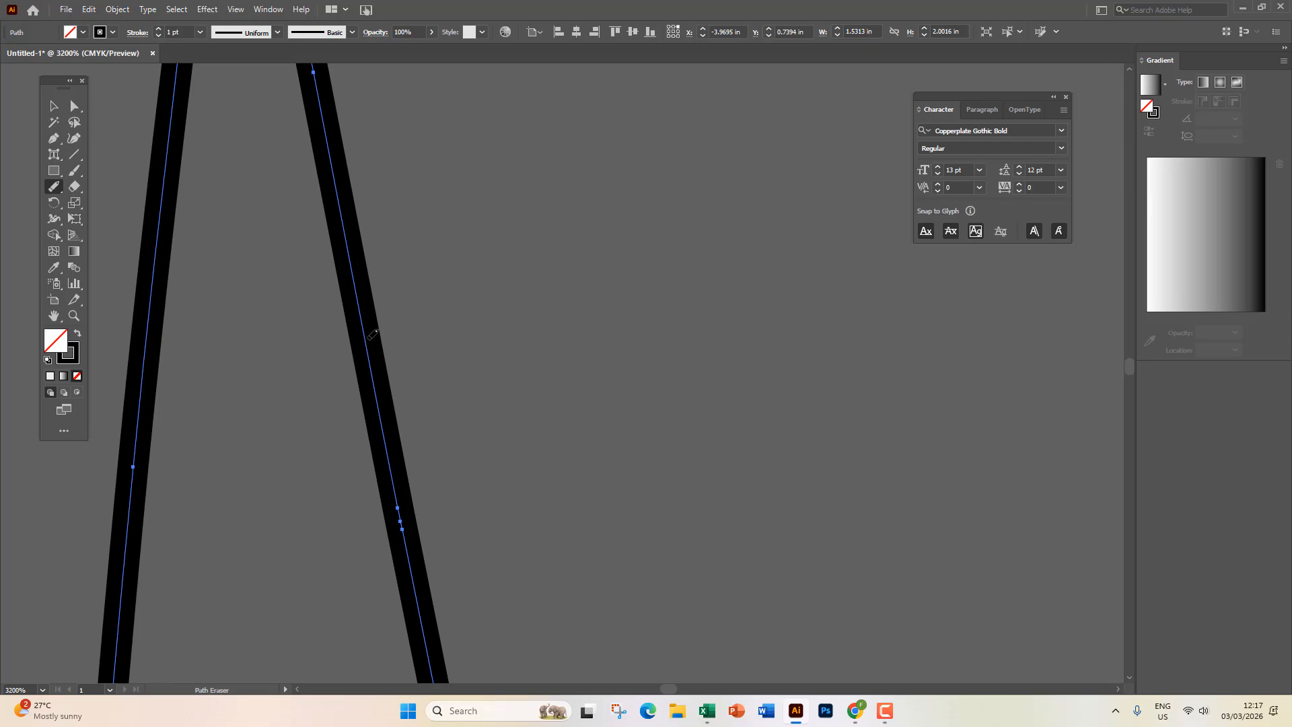
{"action": "mouse_move", "coordinate": [369, 332]}
{"action": "left_mouse_down"}
{"action": "mouse_move", "coordinate": [384, 304]}
{"action": "mouse_move", "coordinate": [357, 331]}
{"action": "mouse_move", "coordinate": [371, 313]}
{"action": "left_mouse_up"}
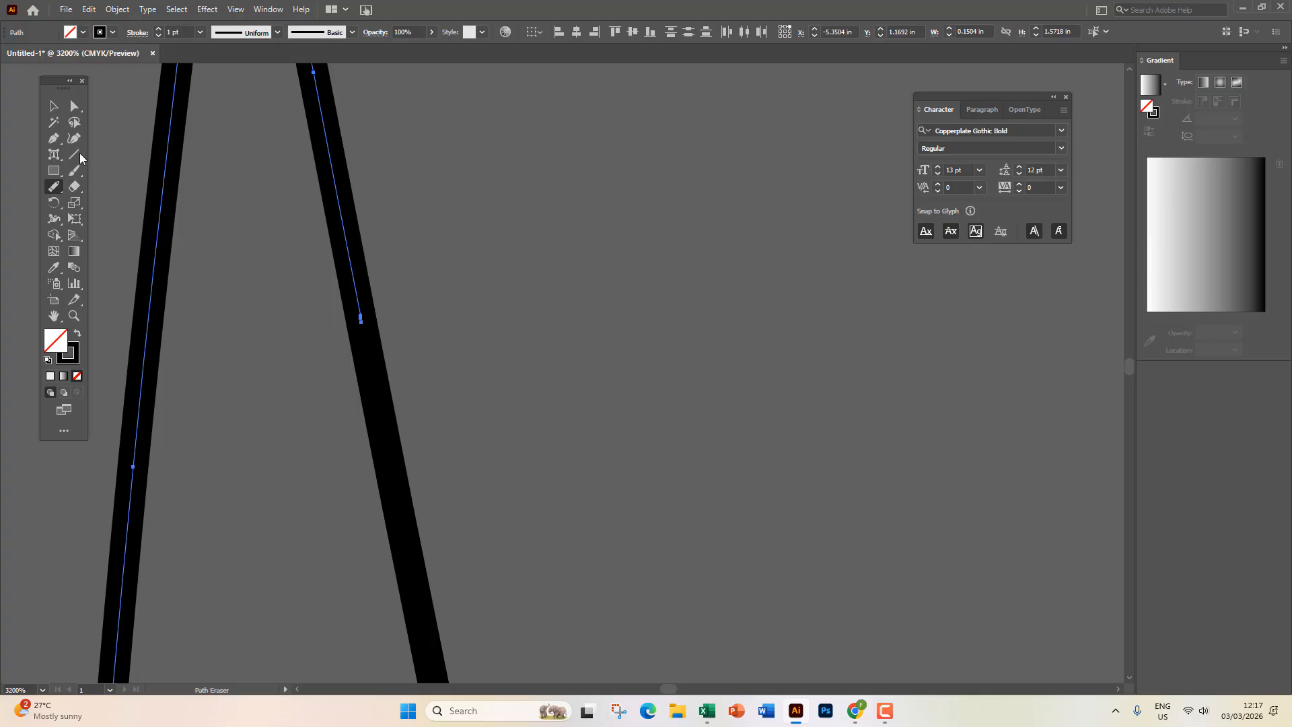
Nudge the lower right stroke piece right and the upper piece slightly left.
{"action": "left_click", "coordinate": [54, 107]}
{"action": "left_click", "coordinate": [217, 273]}
{"action": "left_click_drag", "start_coordinate": [385, 424], "coordinate": [469, 424]}
{"action": "left_click_drag", "start_coordinate": [354, 292], "coordinate": [315, 297]}
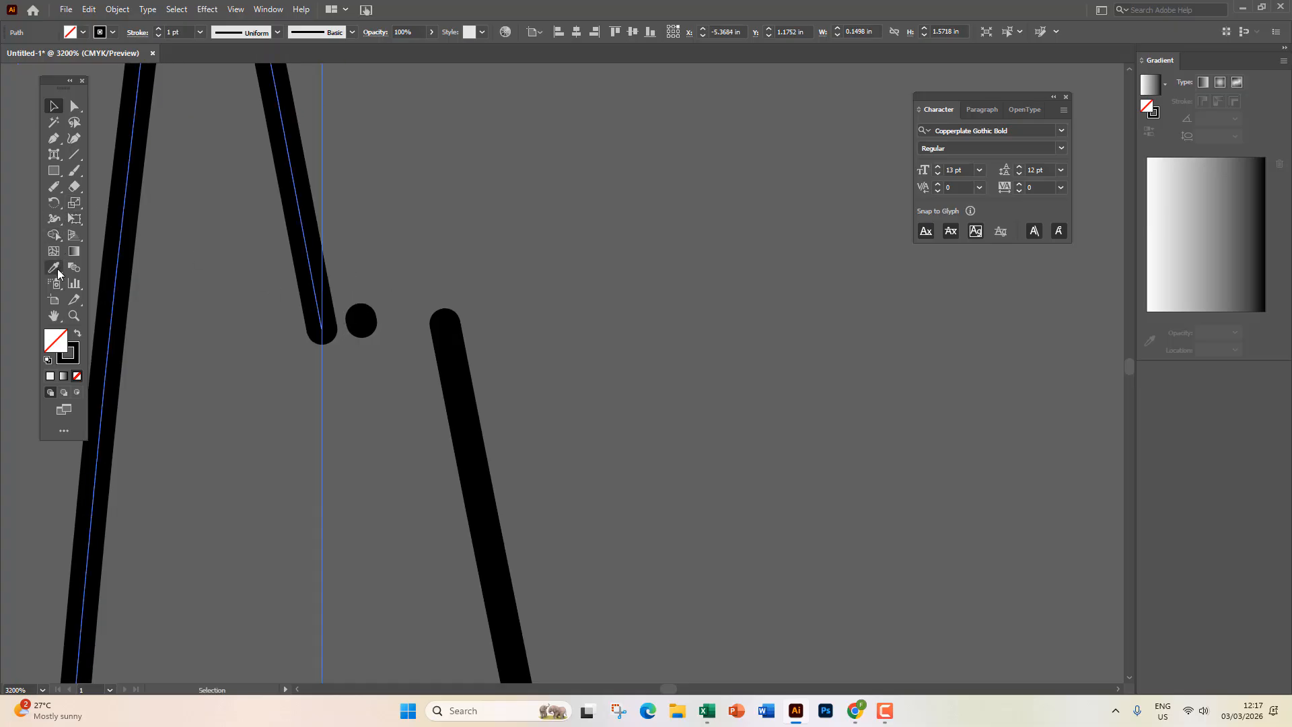
Cut a short gap from the upper right stroke and move the small pieces up and left.
{"action": "left_click", "coordinate": [54, 187]}
{"action": "left_click_drag", "start_coordinate": [292, 129], "coordinate": [308, 121]}
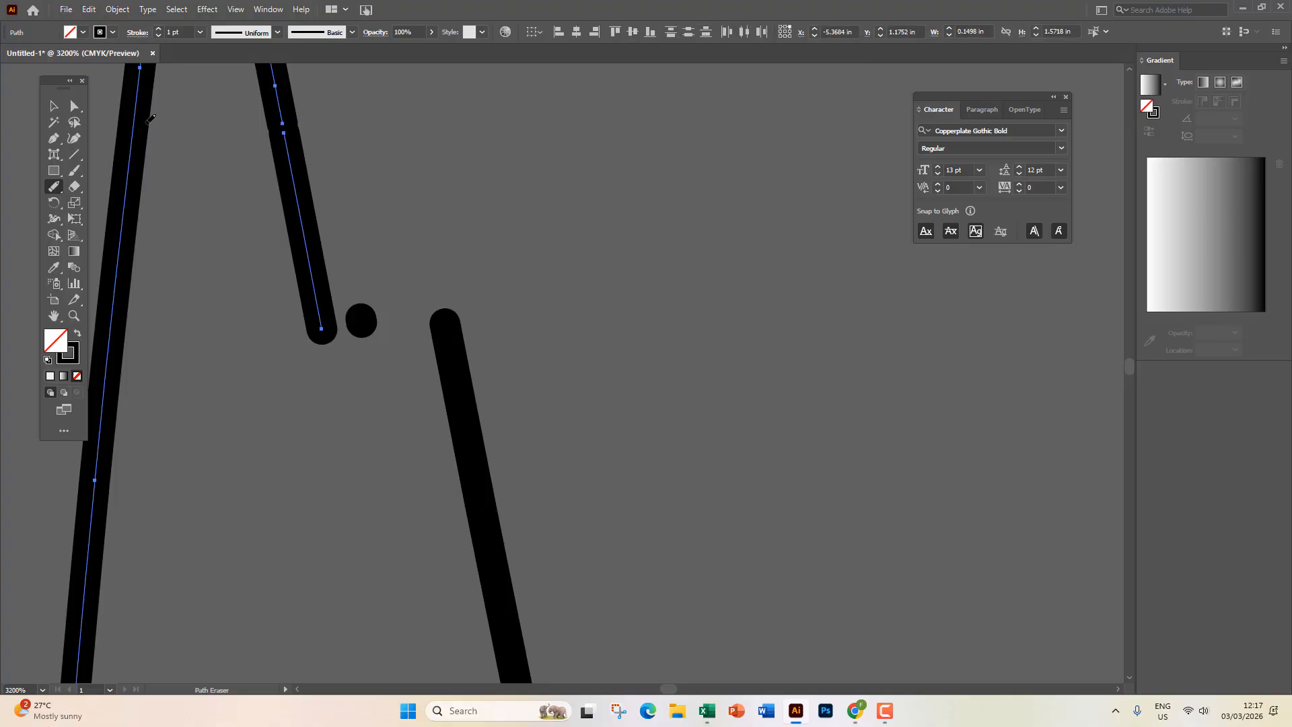
{"action": "left_click", "coordinate": [54, 106]}
{"action": "left_click_drag", "start_coordinate": [301, 202], "coordinate": [419, 203]}
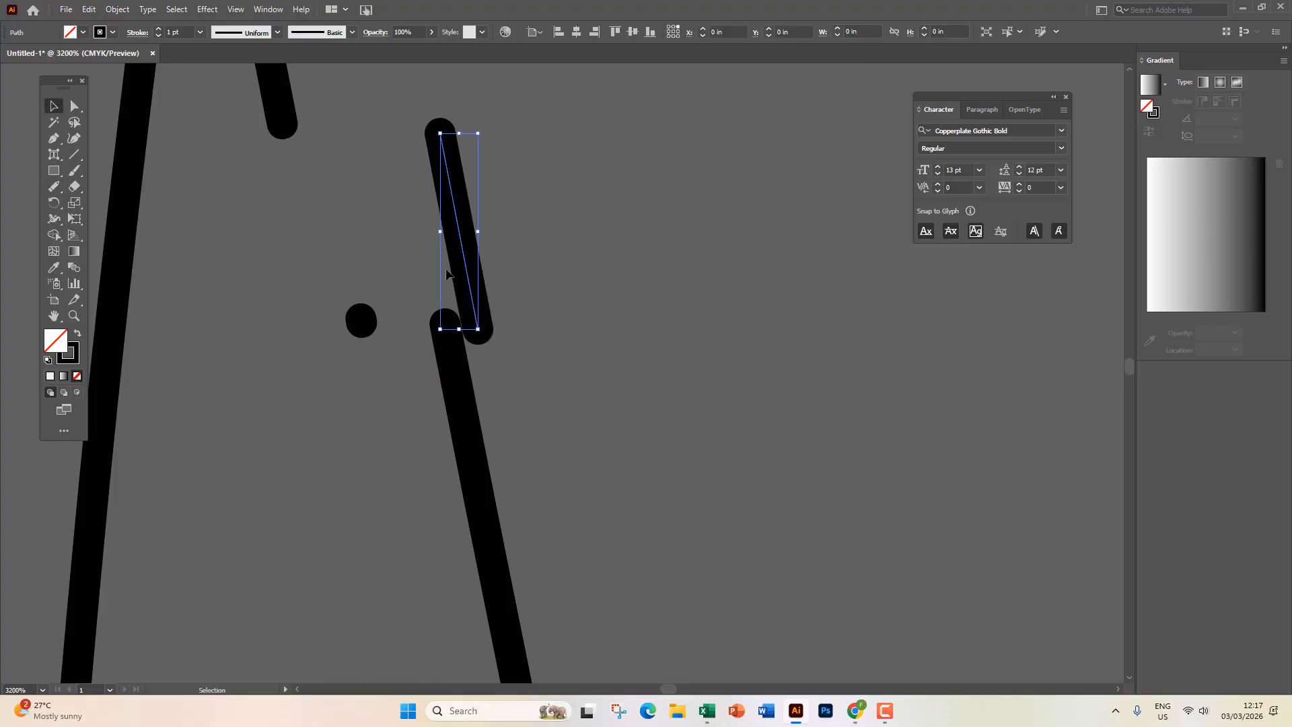
{"action": "scroll", "coordinate": [447, 274], "scroll_direction": "down", "scroll_amount": 4}
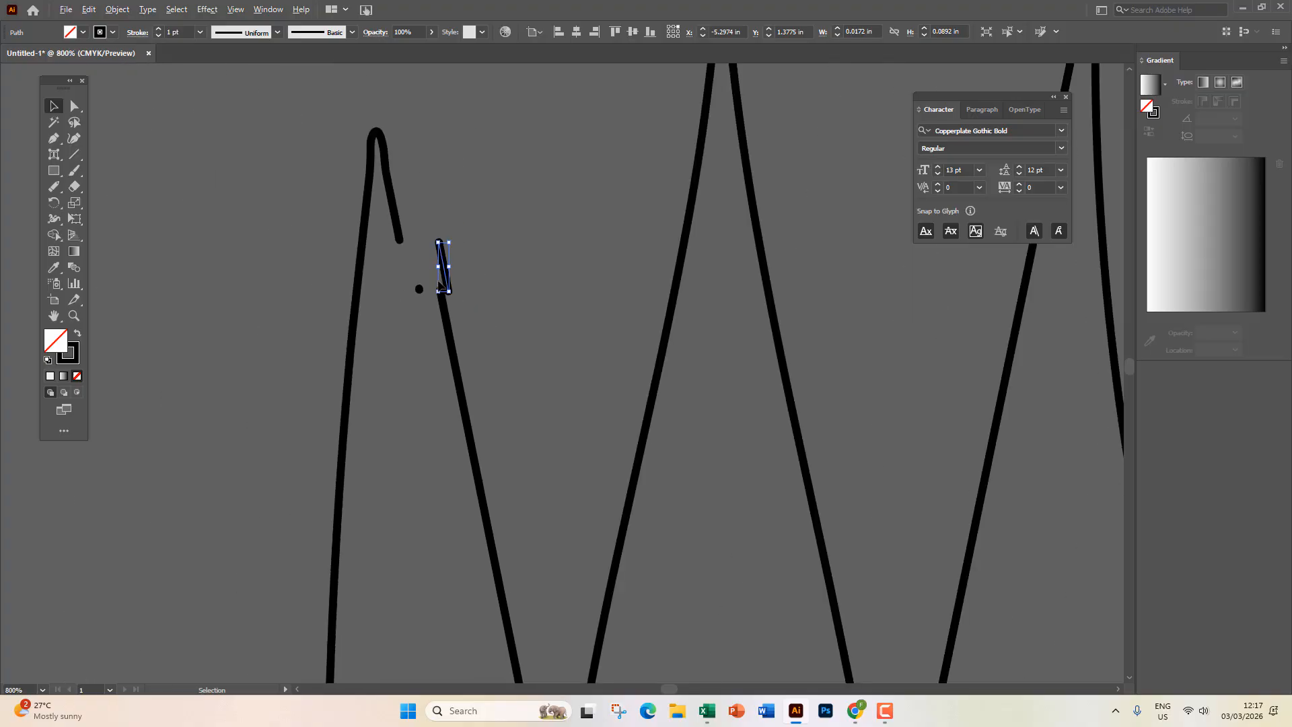
{"action": "left_click_drag", "start_coordinate": [447, 272], "coordinate": [439, 238]}
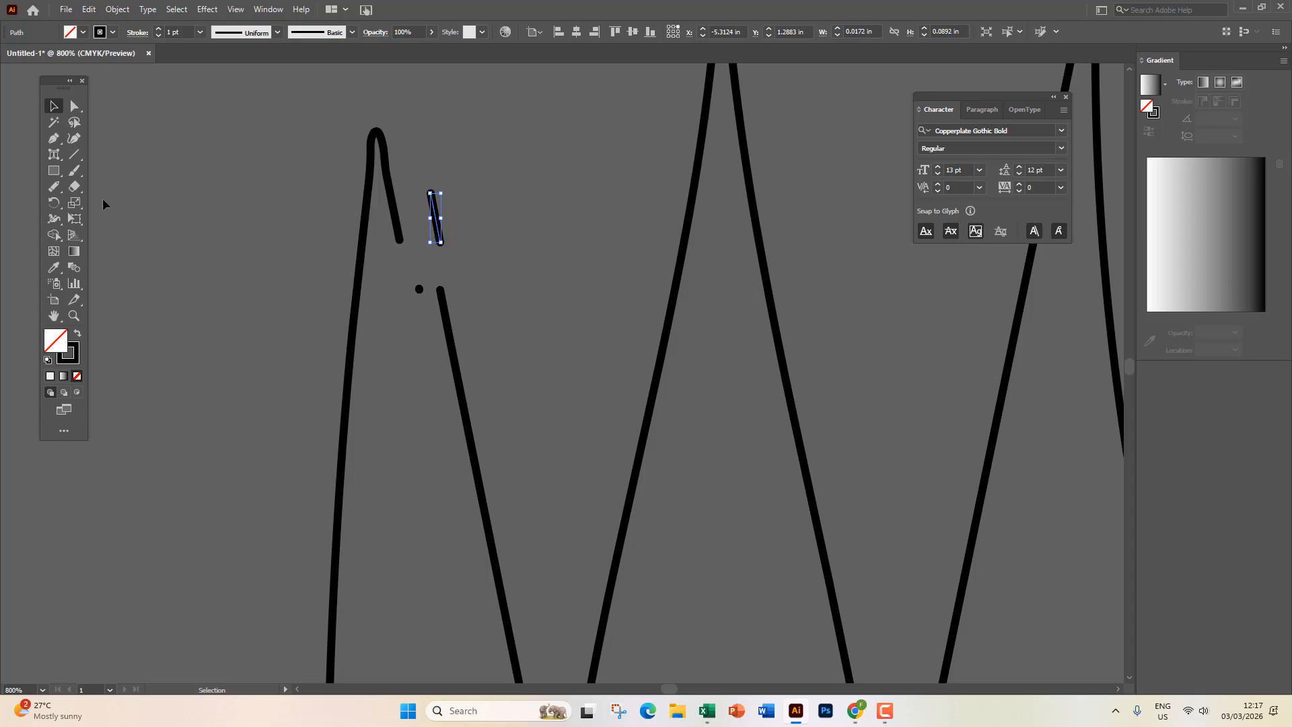
{"action": "left_click", "coordinate": [55, 194]}
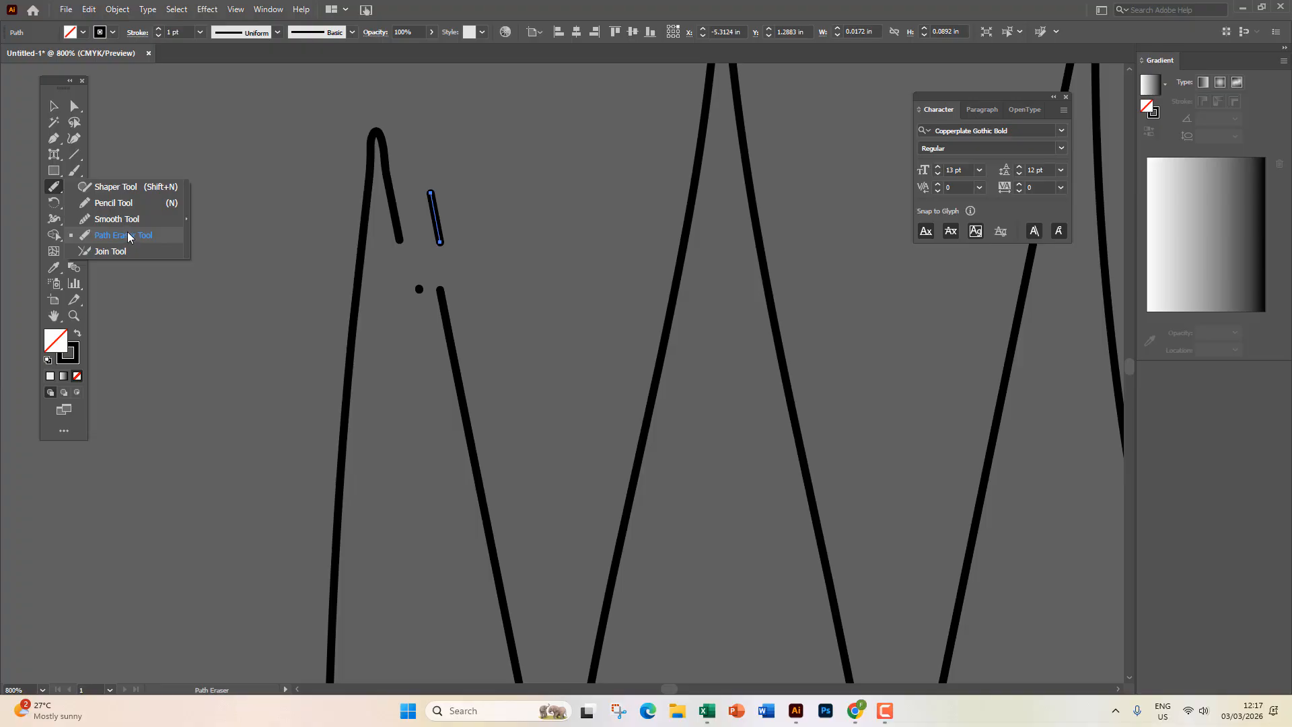
{"action": "left_click", "coordinate": [54, 106]}
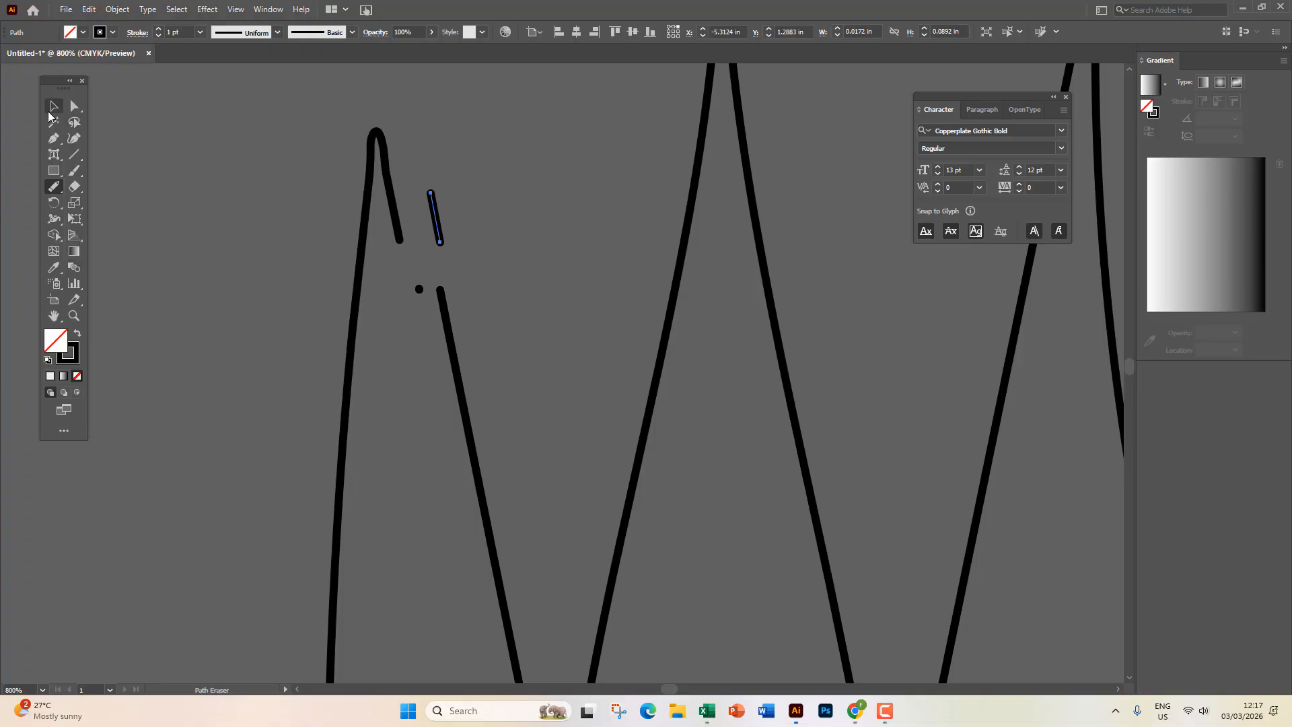
{"action": "scroll", "coordinate": [277, 302], "scroll_direction": "down", "scroll_amount": 5}
Delete the whole zigzag drawing and pan to empty canvas beside the artboard.
{"action": "left_click_drag", "start_coordinate": [202, 249], "coordinate": [551, 469]}
{"action": "key", "text": "Delete"}
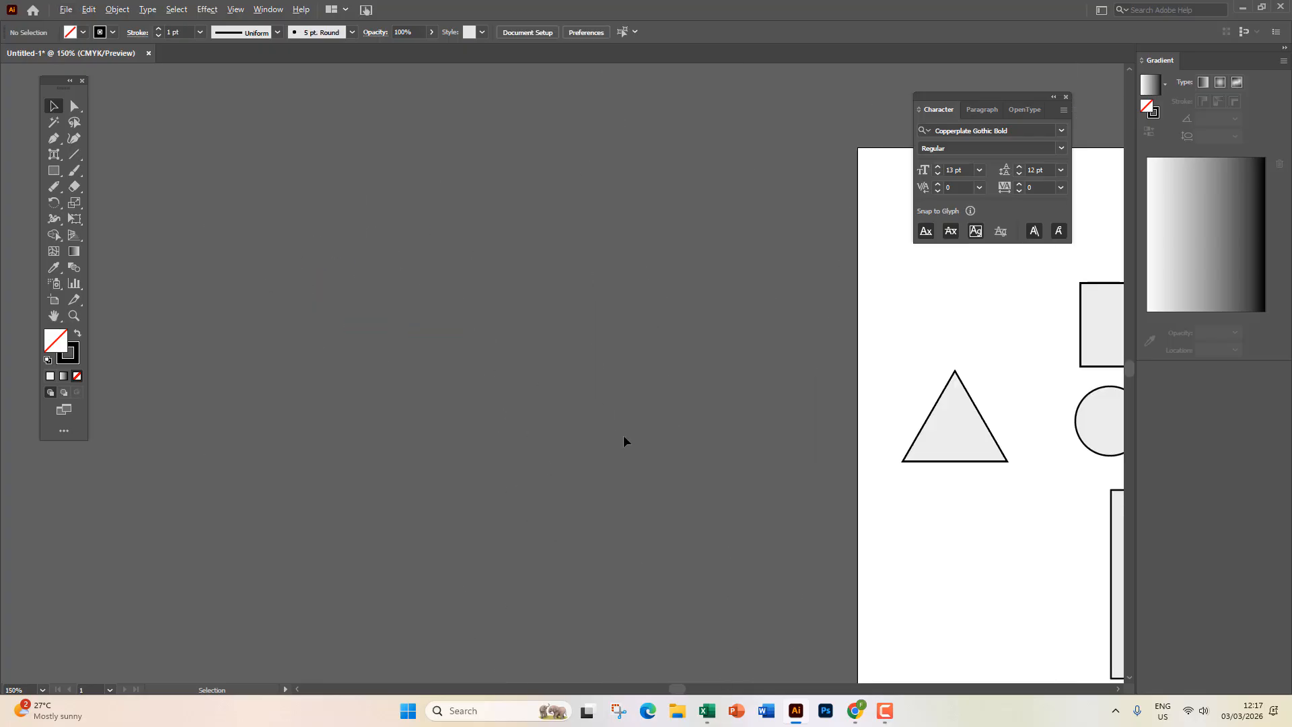
{"action": "scroll", "coordinate": [623, 441], "scroll_direction": "up", "scroll_amount": 2}
{"action": "left_click_drag", "start_coordinate": [725, 416], "coordinate": [582, 413]}
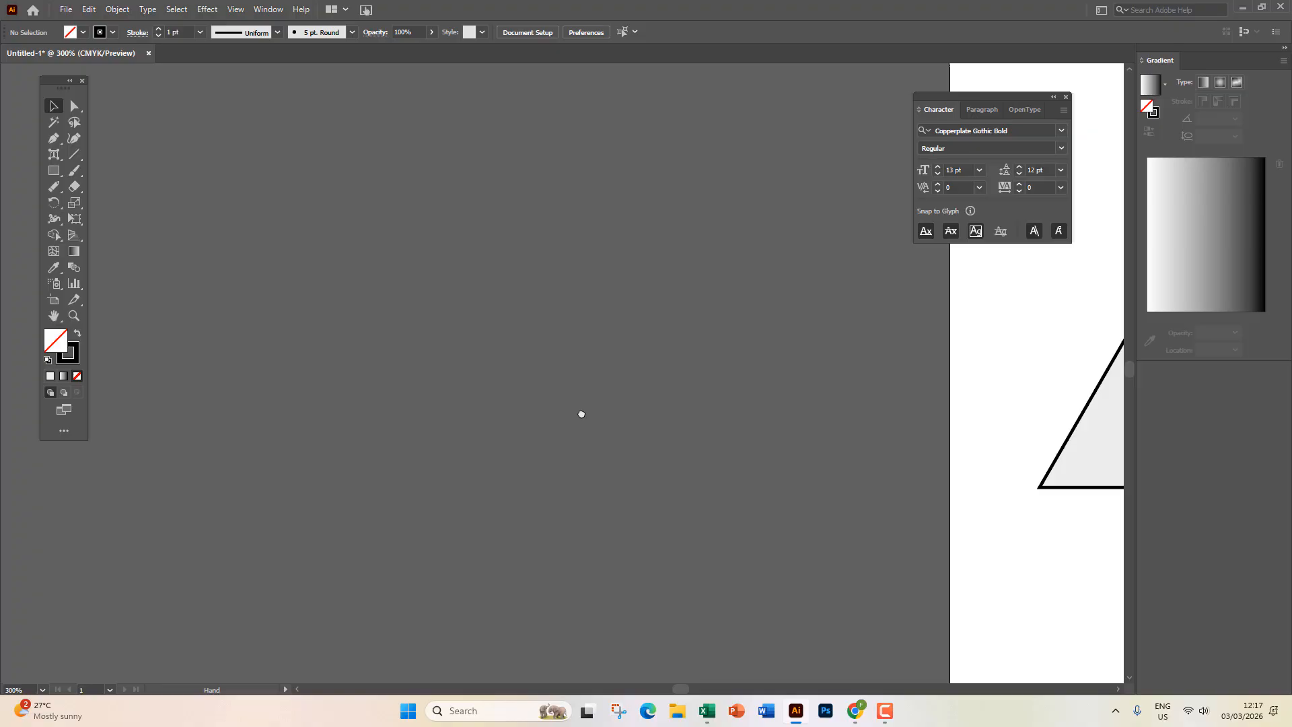
Draw two straight lines slanting down-left and down-right from a shared apex.
{"action": "left_click", "coordinate": [74, 154]}
{"action": "mouse_move", "coordinate": [444, 222]}
{"action": "left_mouse_down"}
{"action": "mouse_move", "coordinate": [303, 464]}
{"action": "mouse_move", "coordinate": [289, 519]}
{"action": "left_mouse_up"}
{"action": "mouse_move", "coordinate": [458, 221]}
{"action": "left_mouse_down"}
{"action": "mouse_move", "coordinate": [457, 245]}
{"action": "mouse_move", "coordinate": [633, 519]}
{"action": "left_mouse_up"}
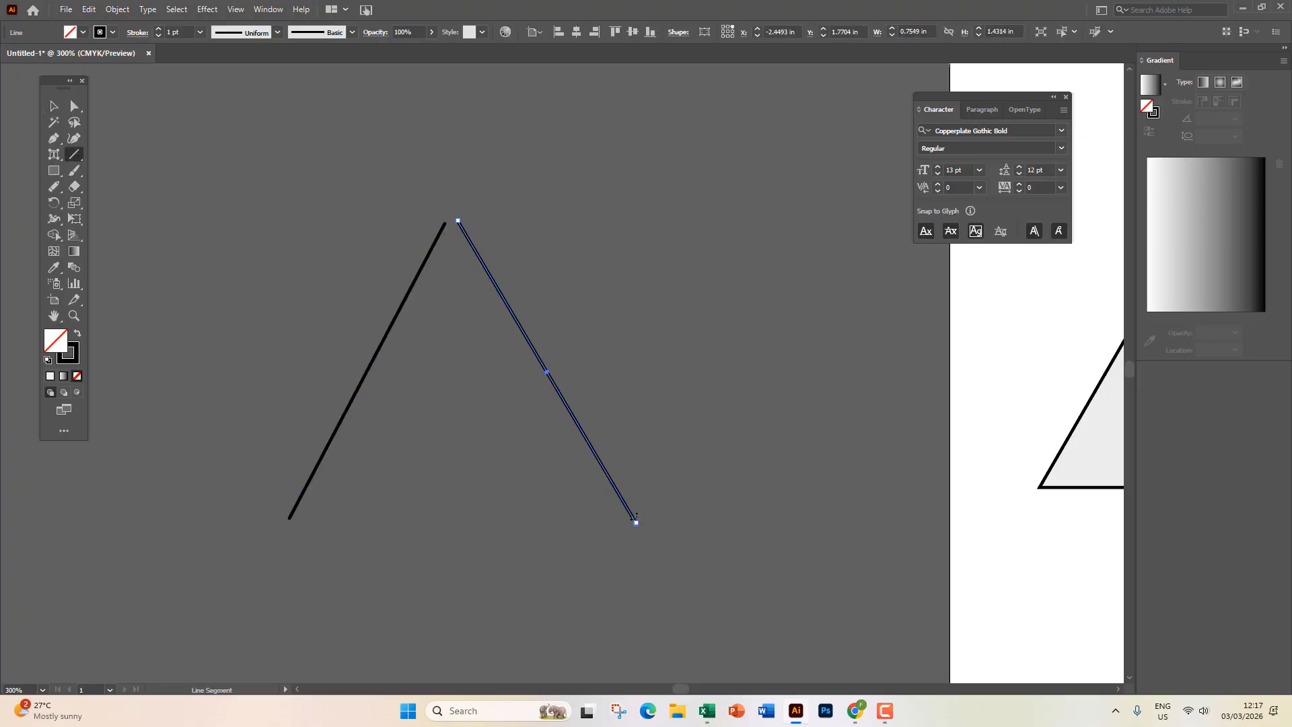
{"action": "left_click", "coordinate": [54, 106]}
{"action": "left_click", "coordinate": [377, 183]}
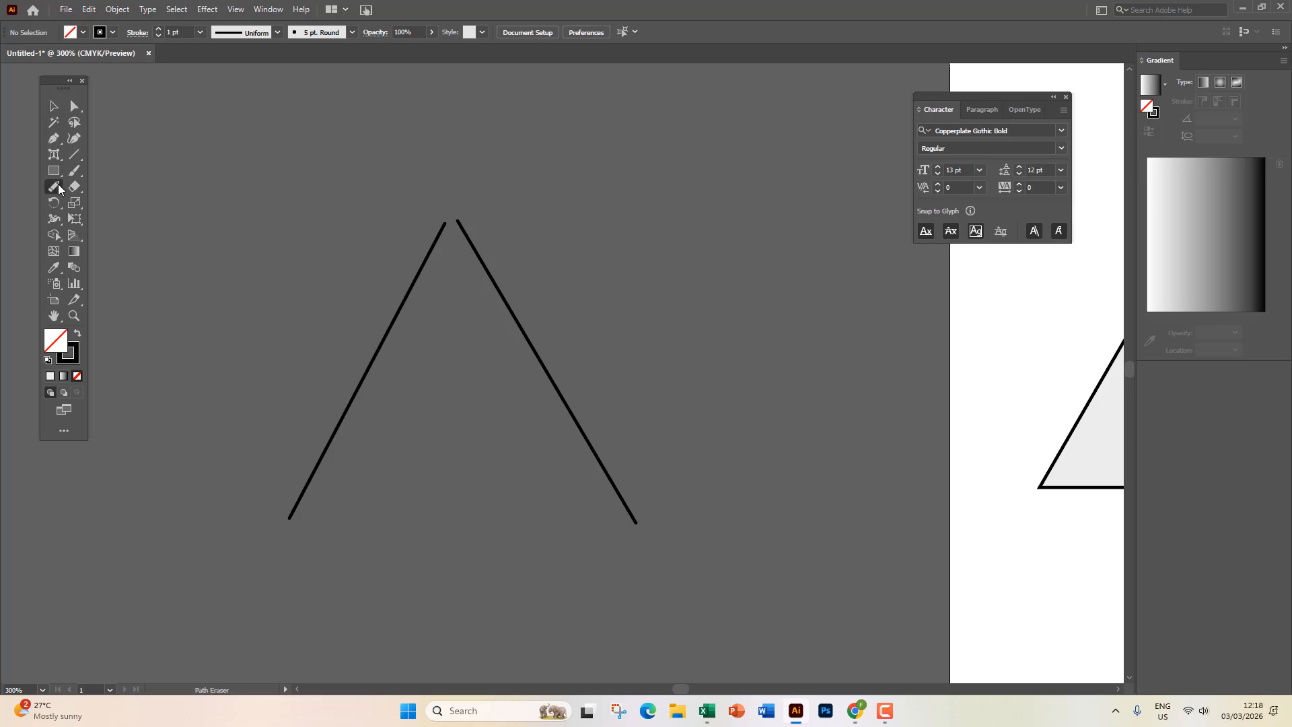
Join the line tops with the Join Tool, move the peak, then undo the move and join.
{"action": "left_click_drag", "start_coordinate": [58, 183], "coordinate": [128, 249]}
{"action": "left_click_drag", "start_coordinate": [439, 224], "coordinate": [464, 222]}
{"action": "left_click", "coordinate": [54, 105]}
{"action": "left_click_drag", "start_coordinate": [401, 310], "coordinate": [380, 288]}
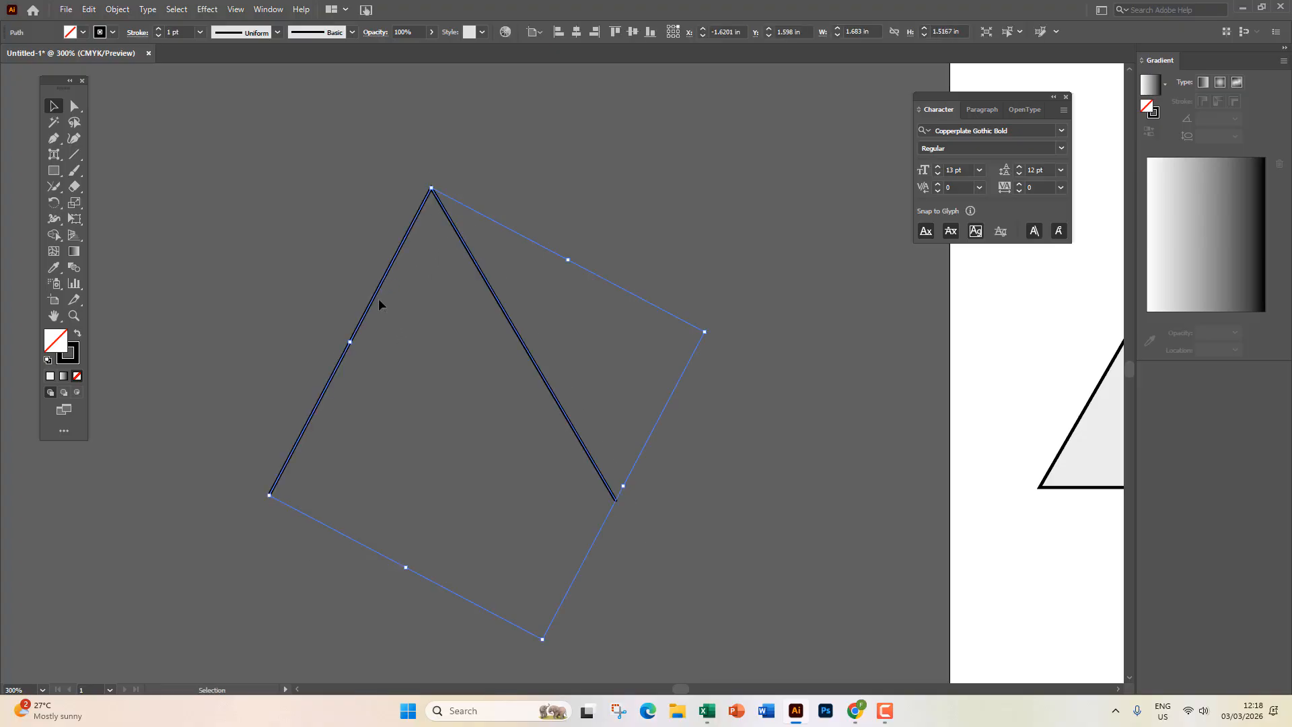
{"action": "left_click", "coordinate": [403, 303]}
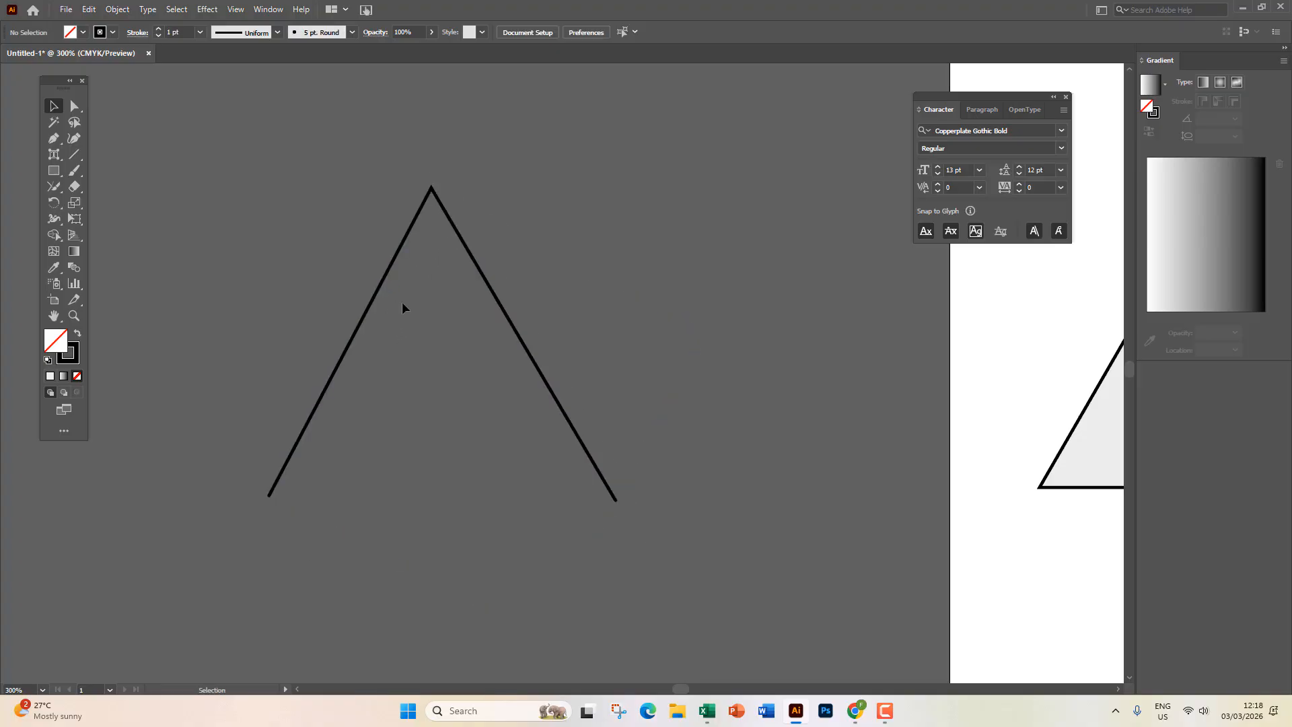
{"action": "key", "text": "a"}
{"action": "key", "text": "ctrl+z"}
{"action": "key", "text": "ctrl+z"}
{"action": "key", "text": "ctrl+z"}
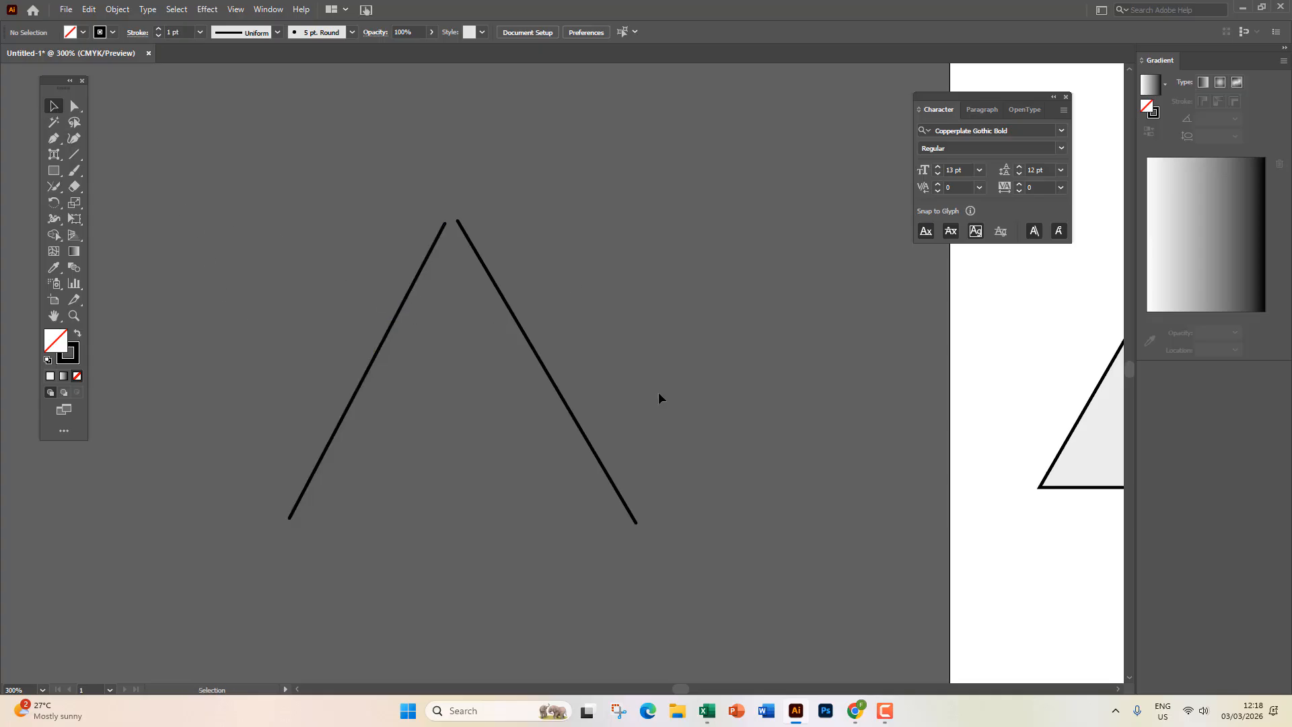
Try joining the lines at the apex and bottom ends with the Join Tool, undoing and redoing.
{"action": "left_click", "coordinate": [54, 186]}
{"action": "left_click_drag", "start_coordinate": [442, 223], "coordinate": [462, 222]}
{"action": "left_click_drag", "start_coordinate": [290, 519], "coordinate": [641, 522]}
{"action": "key", "text": "ctrl+z"}
{"action": "key", "text": "ctrl+z"}
{"action": "key", "text": "ctrl+shift+z"}
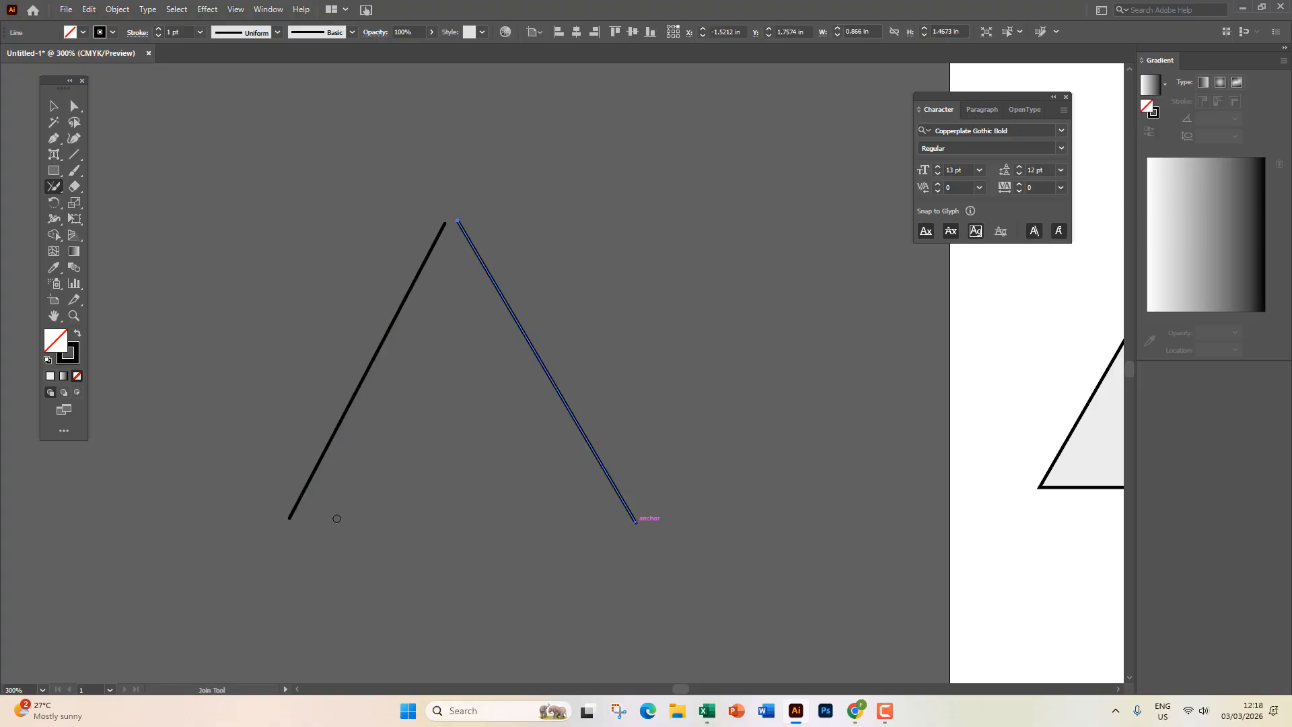
{"action": "left_click_drag", "start_coordinate": [288, 518], "coordinate": [638, 521]}
{"action": "left_click", "coordinate": [449, 356]}
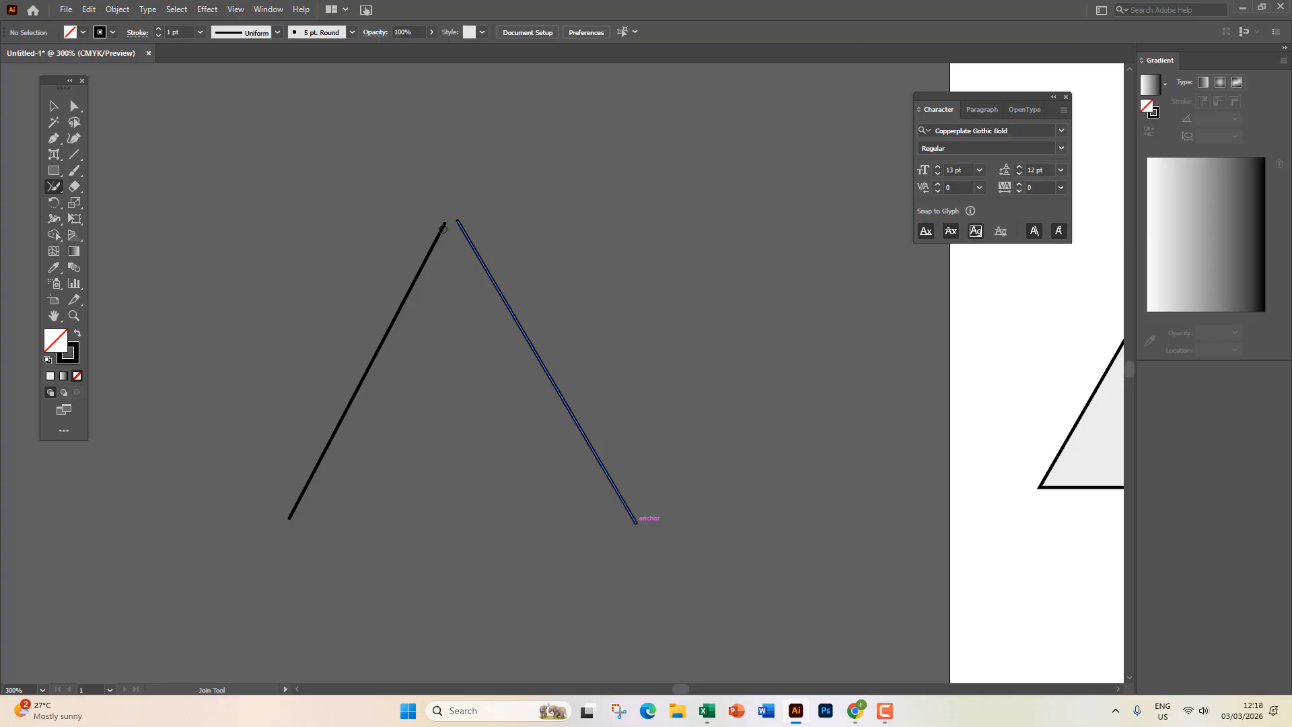
Nudge the right line slightly left and down.
{"action": "left_click", "coordinate": [54, 106]}
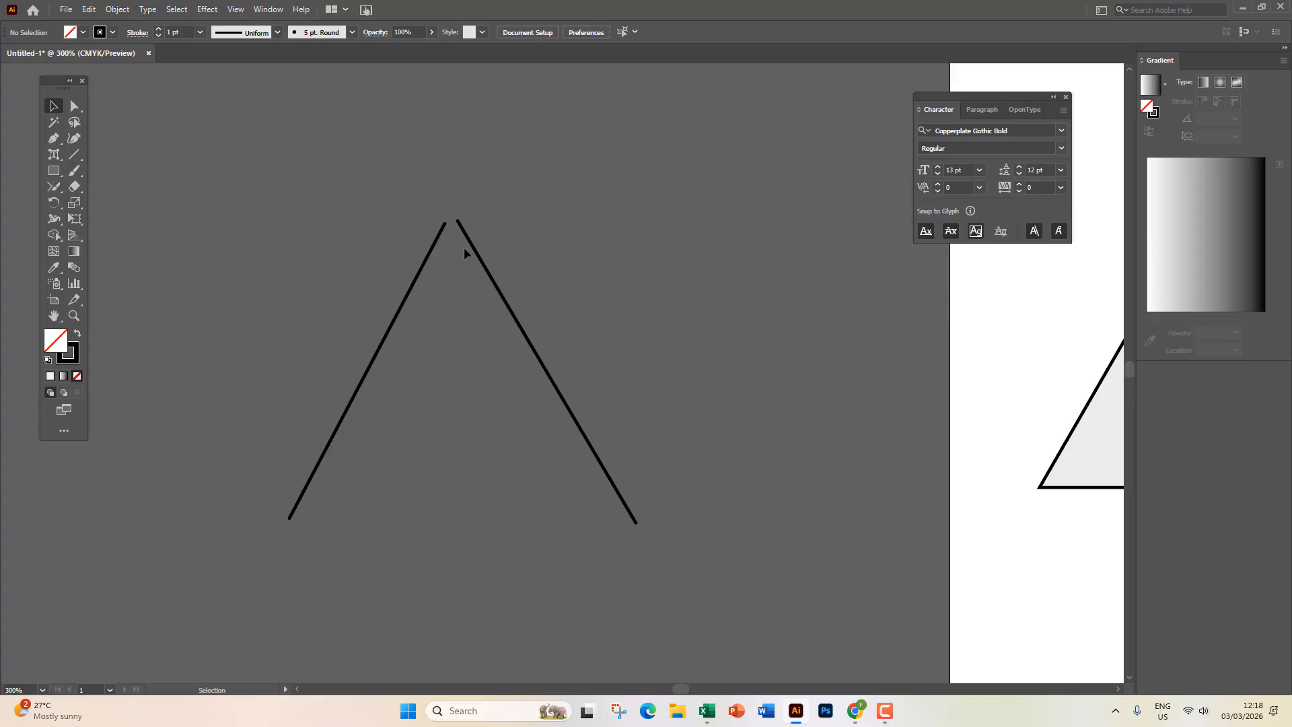
{"action": "left_click_drag", "start_coordinate": [473, 251], "coordinate": [466, 253]}
{"action": "scroll", "coordinate": [429, 222], "scroll_direction": "up", "scroll_amount": 8}
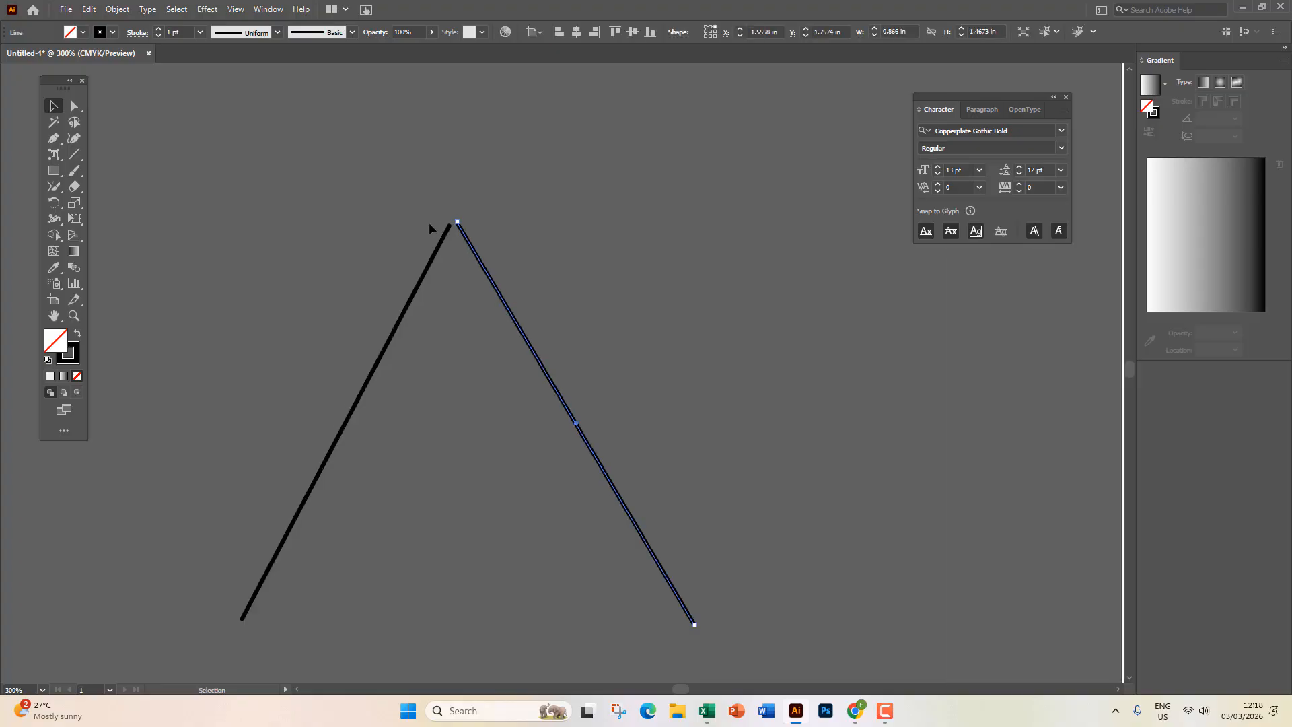
{"action": "left_click_drag", "start_coordinate": [777, 286], "coordinate": [619, 315]}
{"action": "key", "text": "space"}
Join the two lines with the right-click Join command, then delete the connecting top segment.
{"action": "right_click", "coordinate": [579, 203]}
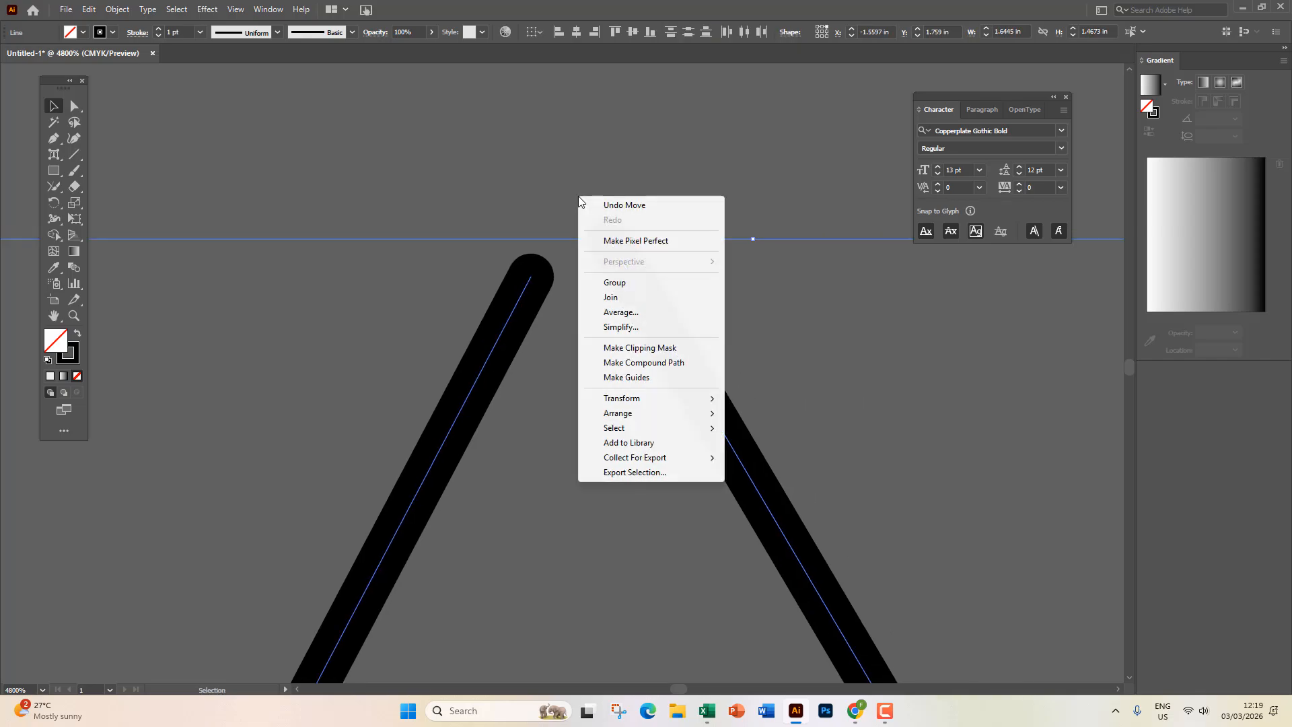
{"action": "left_click", "coordinate": [631, 300]}
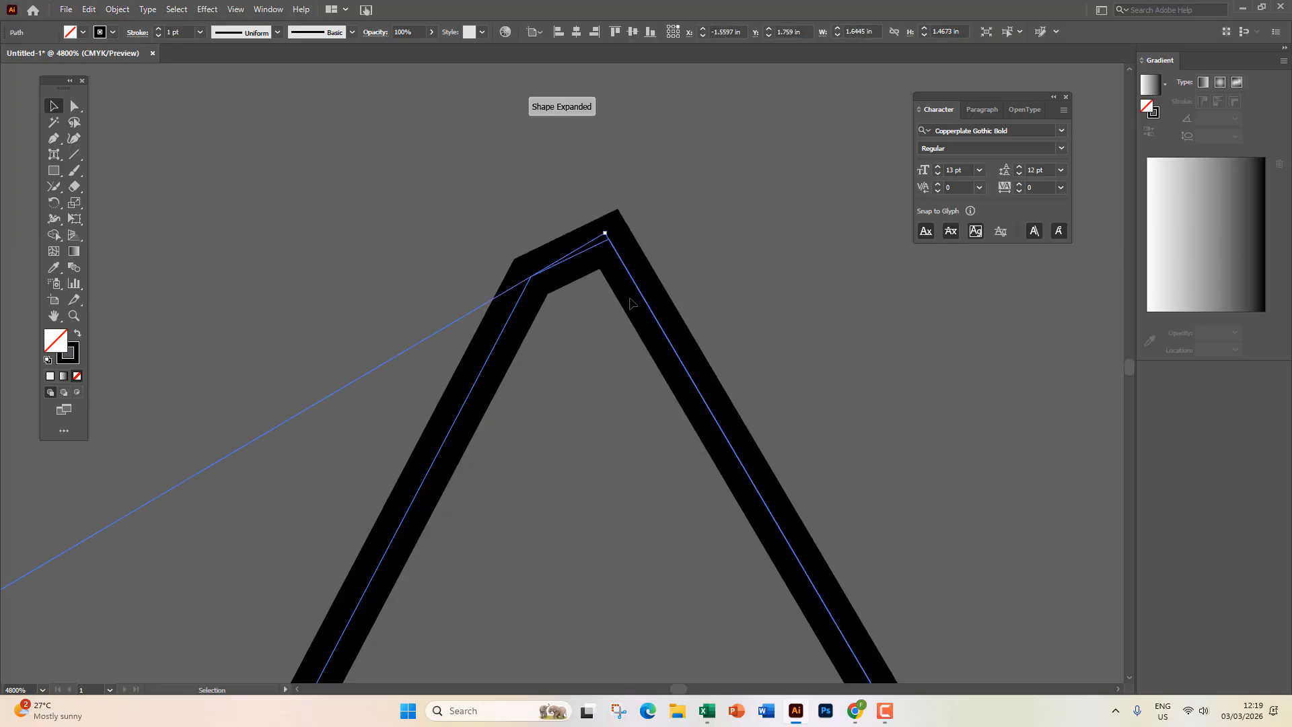
{"action": "left_click", "coordinate": [567, 292]}
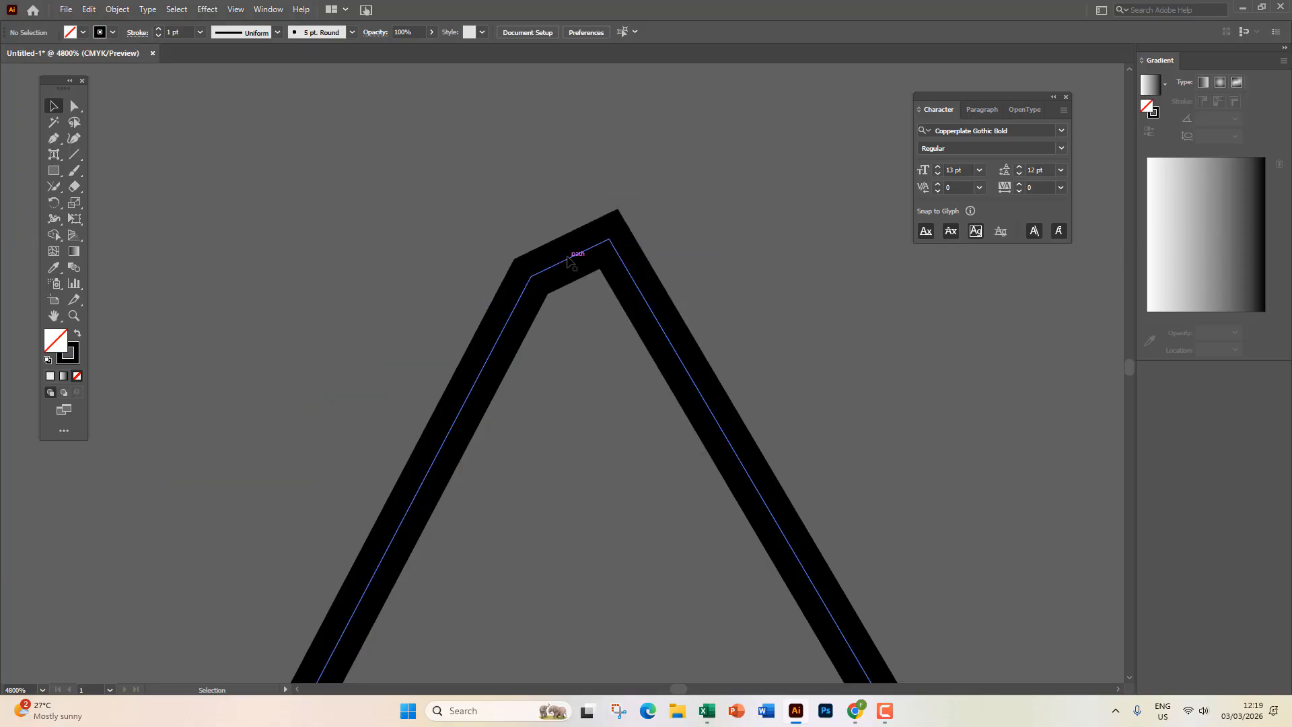
{"action": "left_click", "coordinate": [572, 258]}
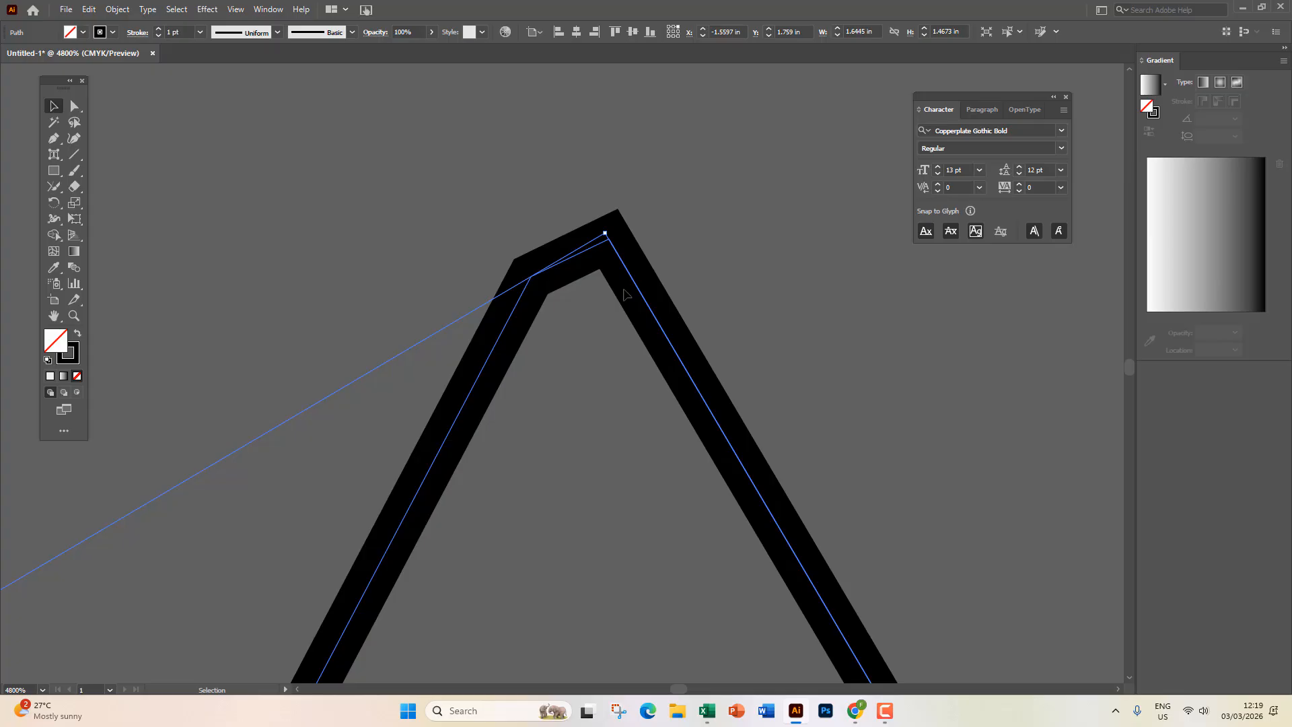
{"action": "key", "text": "a"}
{"action": "key", "text": "Delete"}
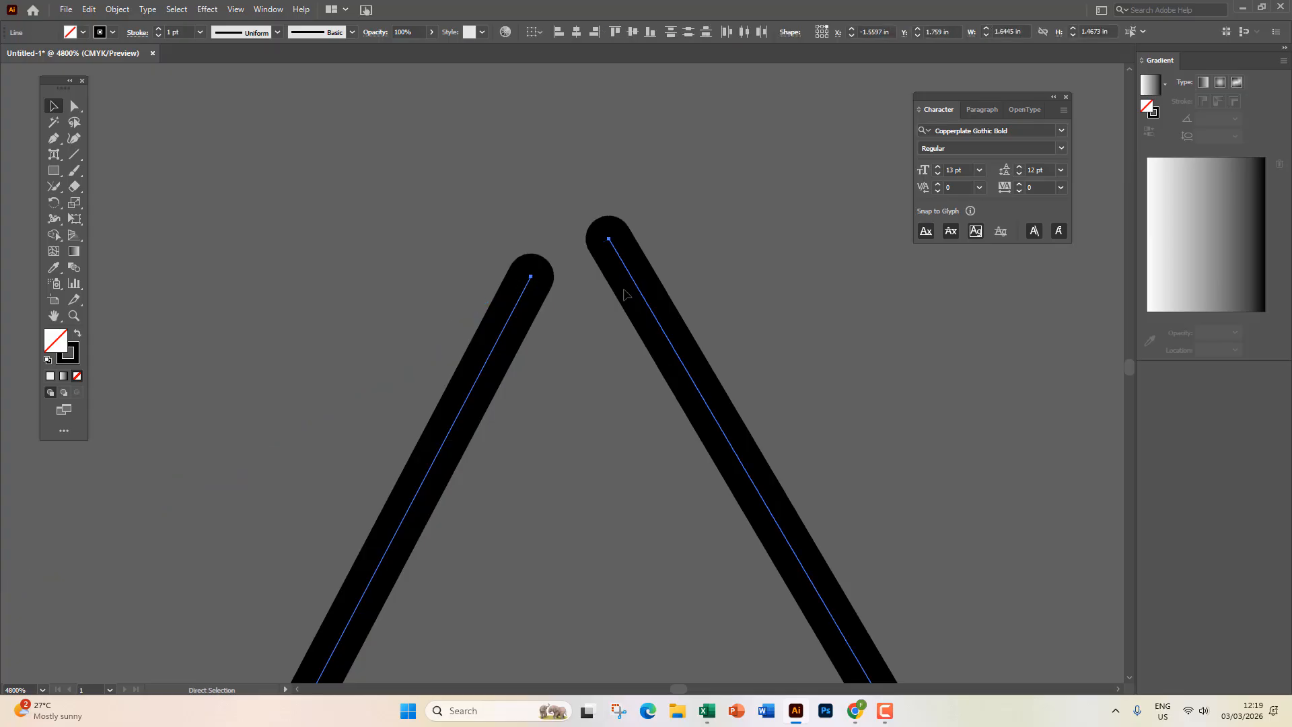
{"action": "key", "text": "v"}
Rejoin the top ends, first with the Join Tool (undone), then with right-click Join.
{"action": "left_click", "coordinate": [54, 186]}
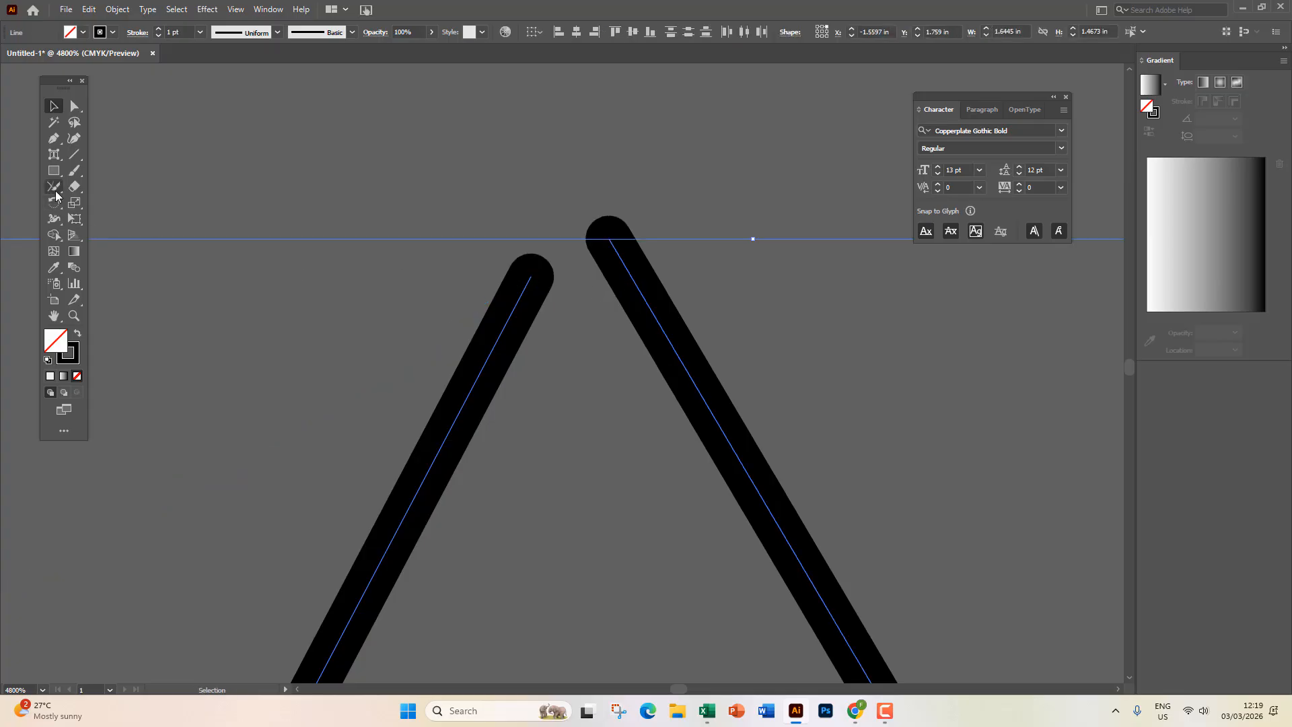
{"action": "left_click_drag", "start_coordinate": [529, 276], "coordinate": [608, 241]}
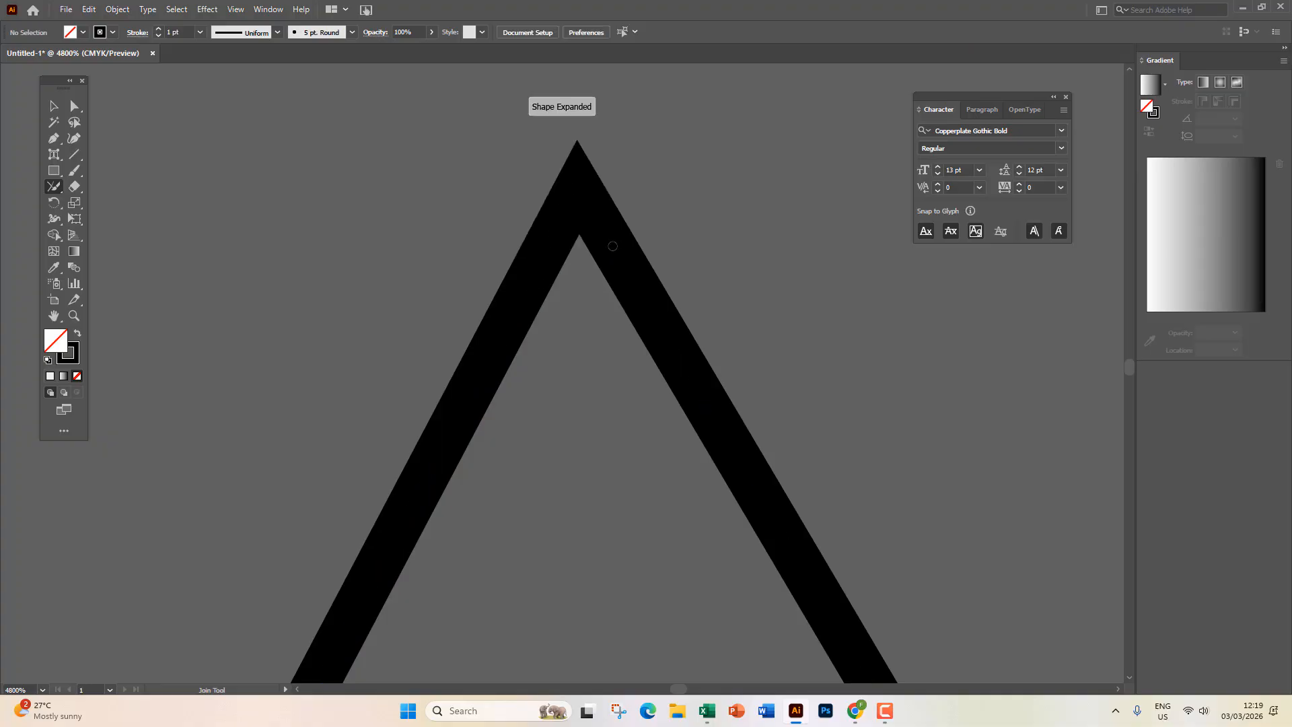
{"action": "key", "text": "ctrl+z"}
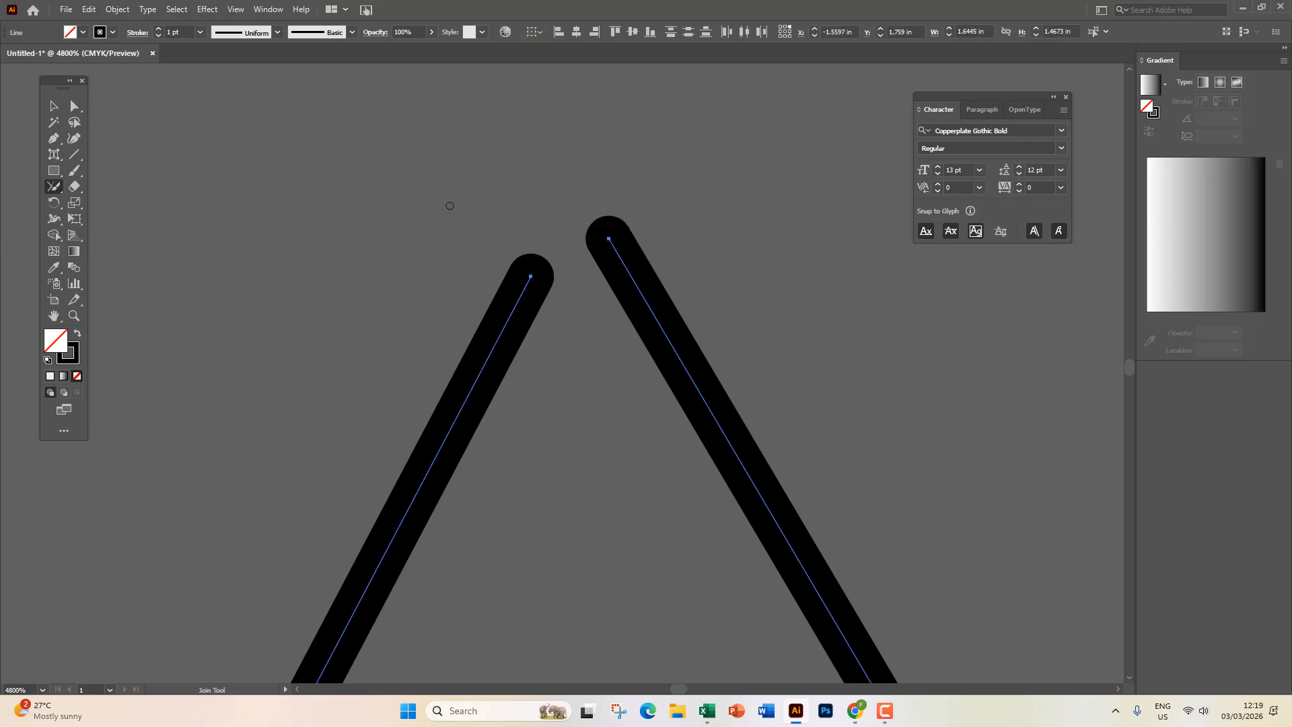
{"action": "right_click", "coordinate": [576, 251]}
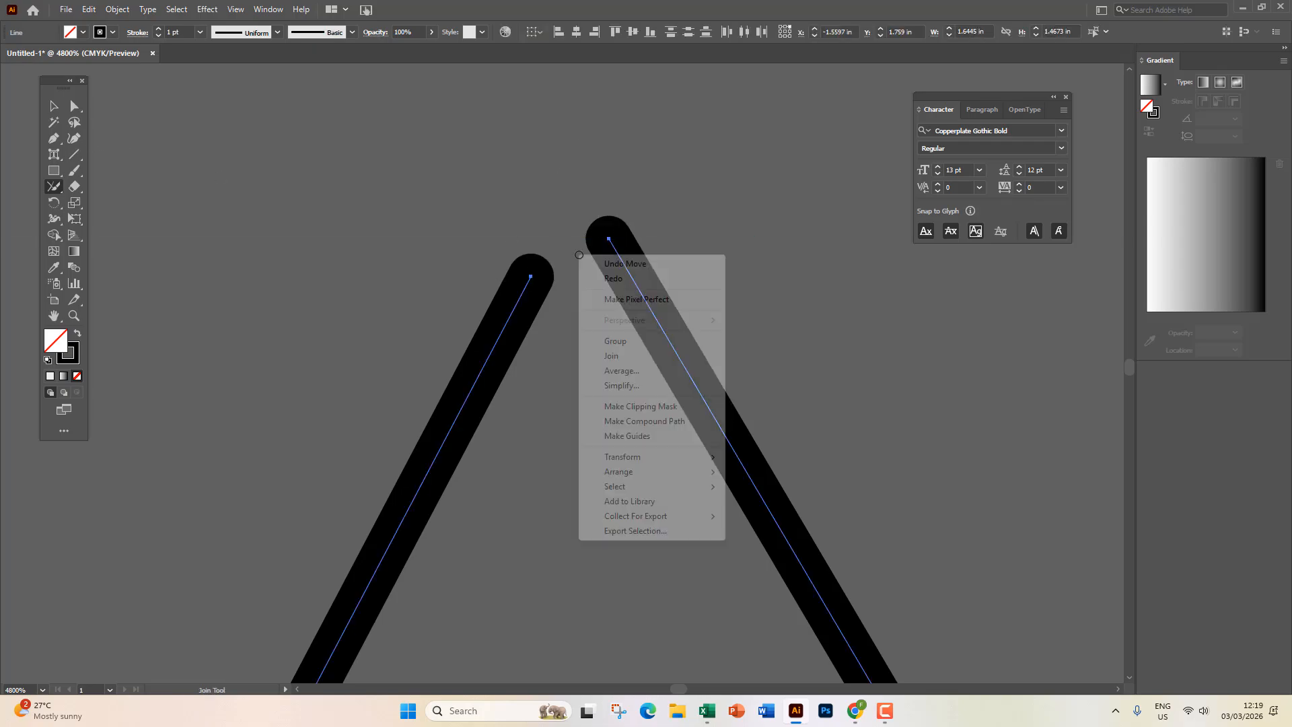
{"action": "left_click", "coordinate": [638, 358]}
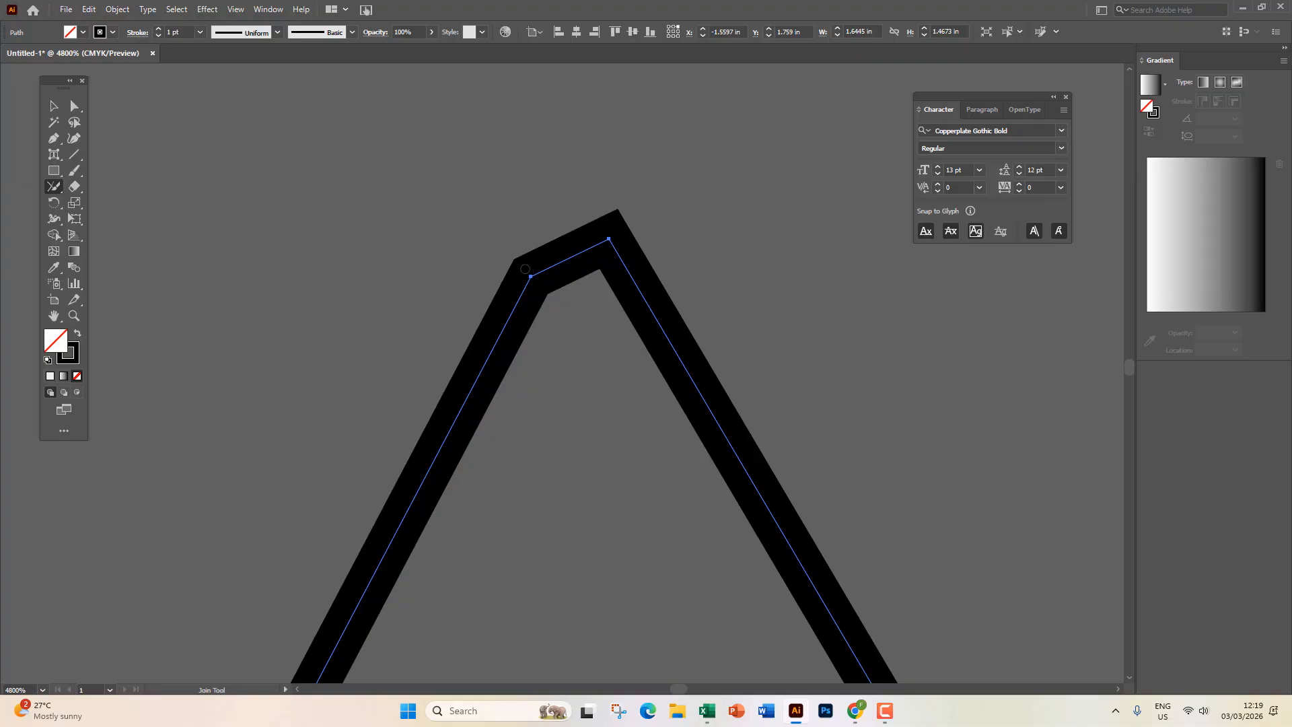
Delete the joined peak path.
{"action": "left_click", "coordinate": [48, 111]}
{"action": "scroll", "coordinate": [642, 317], "scroll_direction": "down", "scroll_amount": 9}
{"action": "left_click_drag", "start_coordinate": [632, 392], "coordinate": [393, 309]}
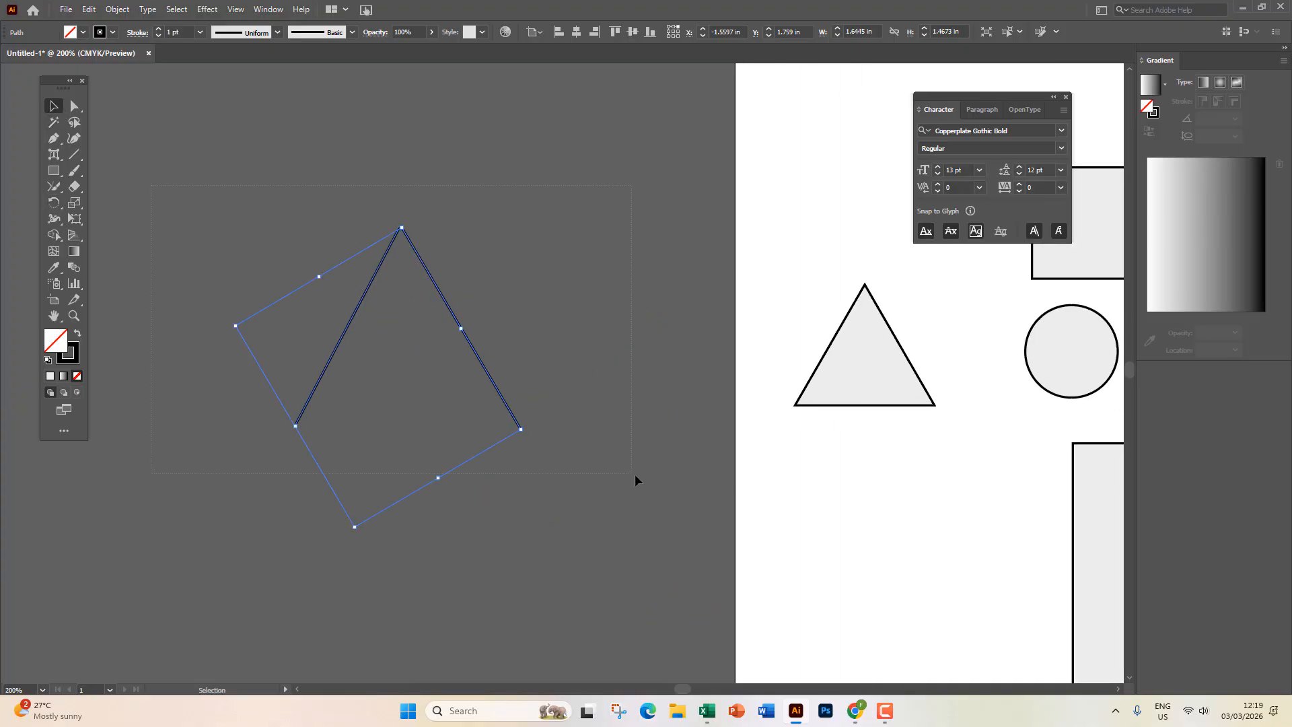
{"action": "key", "text": "Delete"}
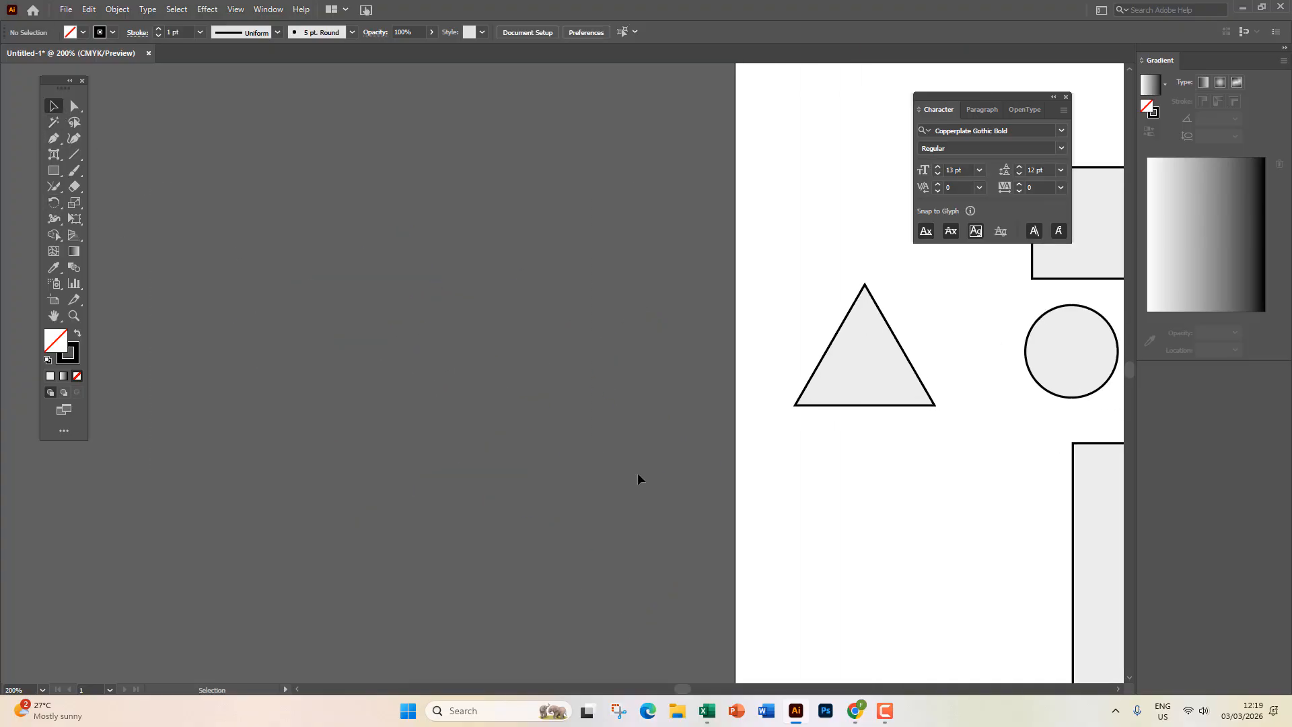
Open and close the Edit menu, then pause the recording over empty pasteboard.
{"action": "left_click", "coordinate": [57, 189]}
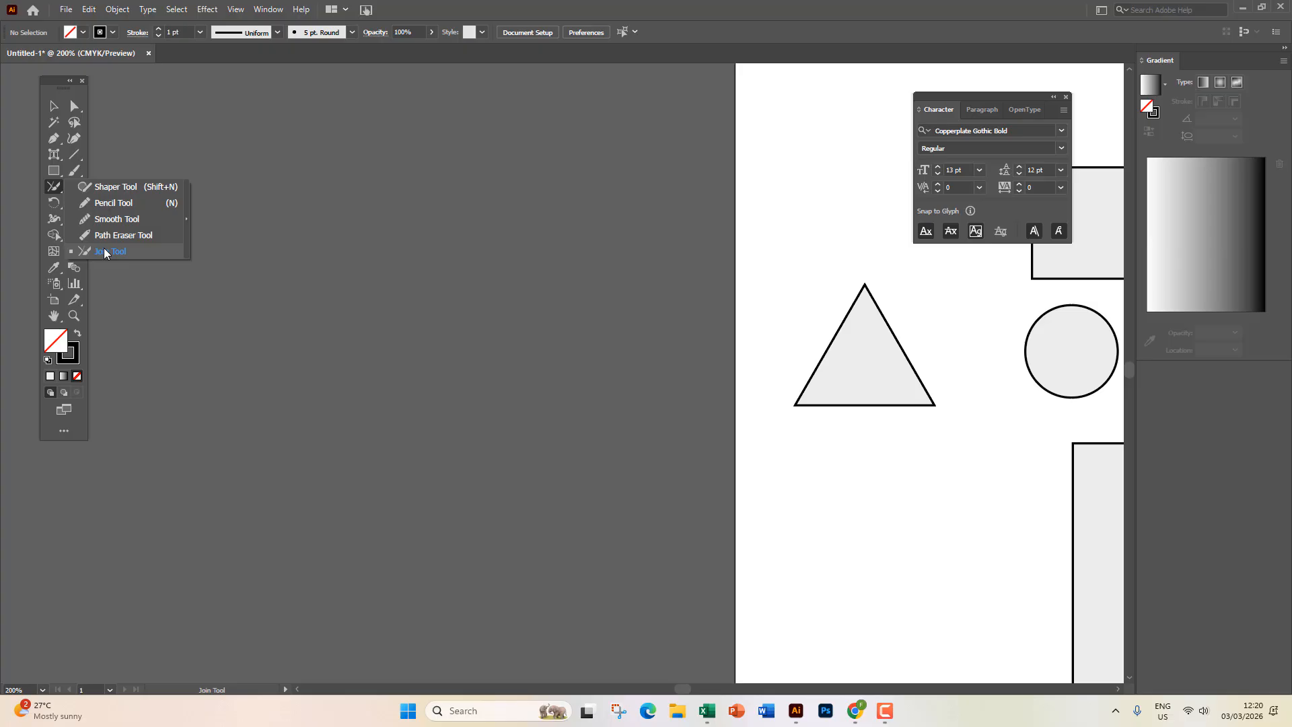
{"action": "left_click", "coordinate": [95, 12]}
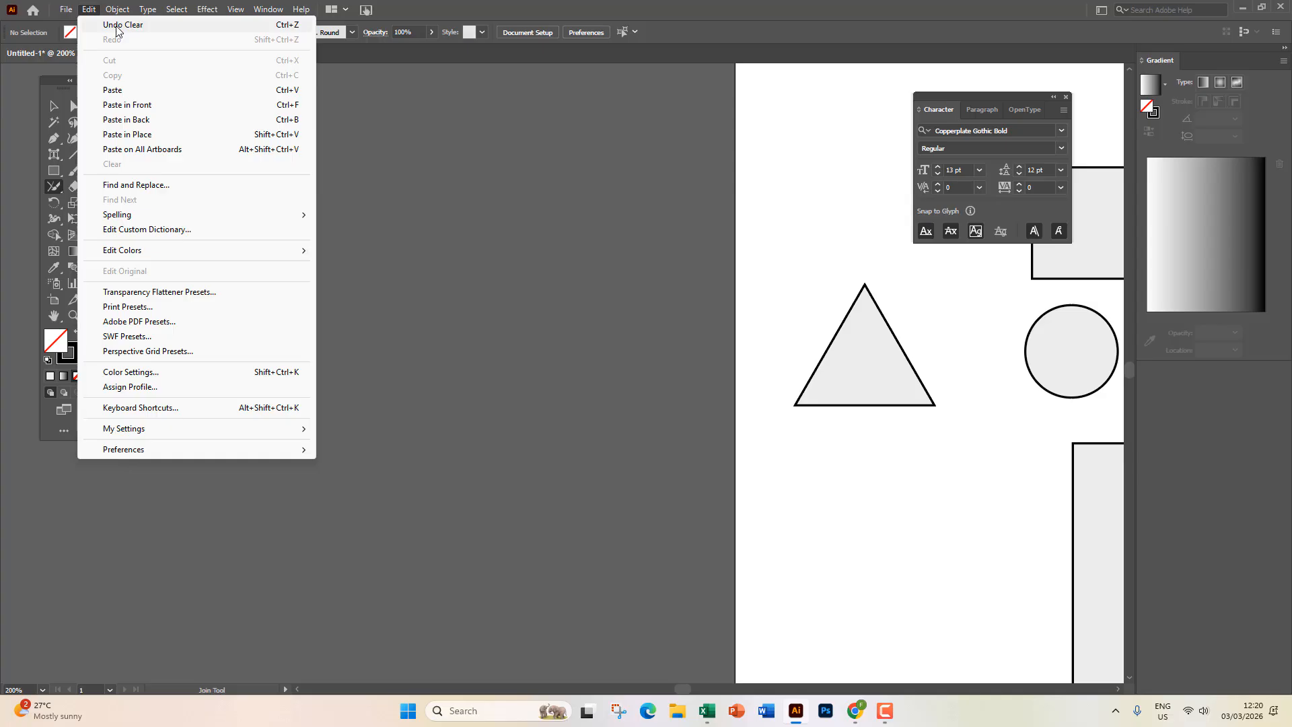
{"action": "left_click", "coordinate": [438, 153]}
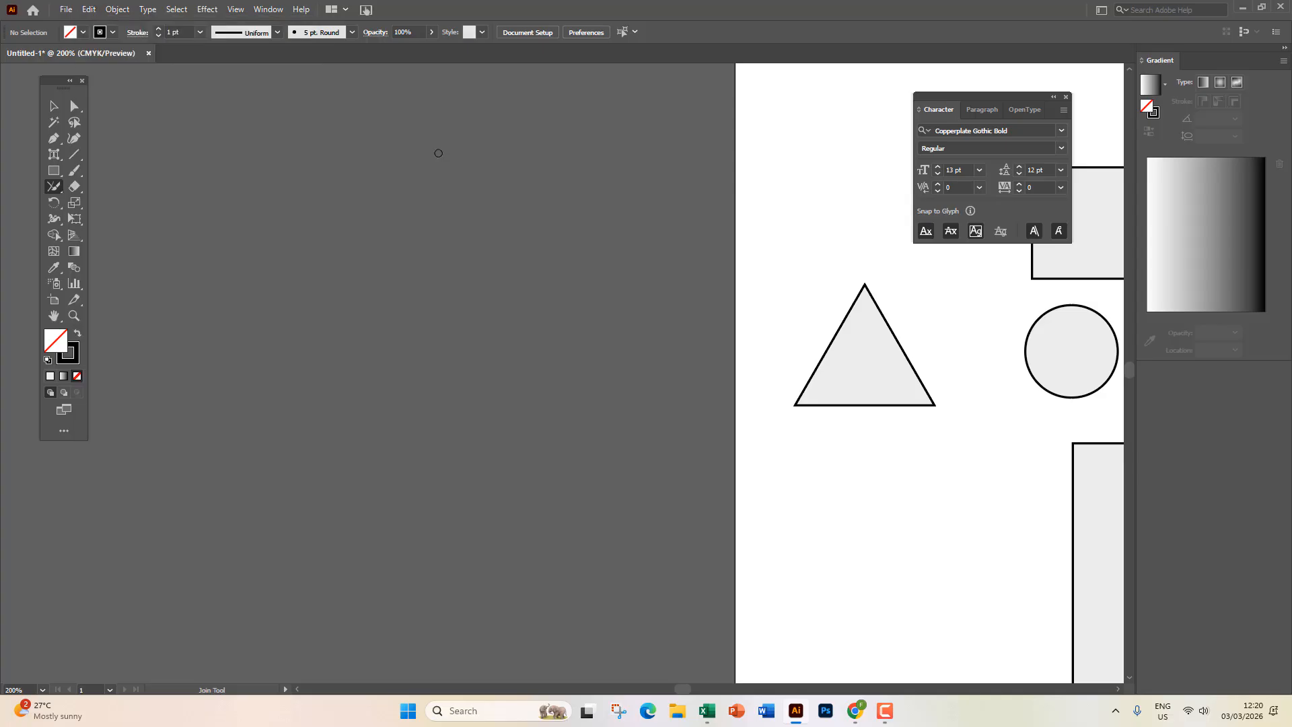
{"action": "left_click", "coordinate": [885, 711]}
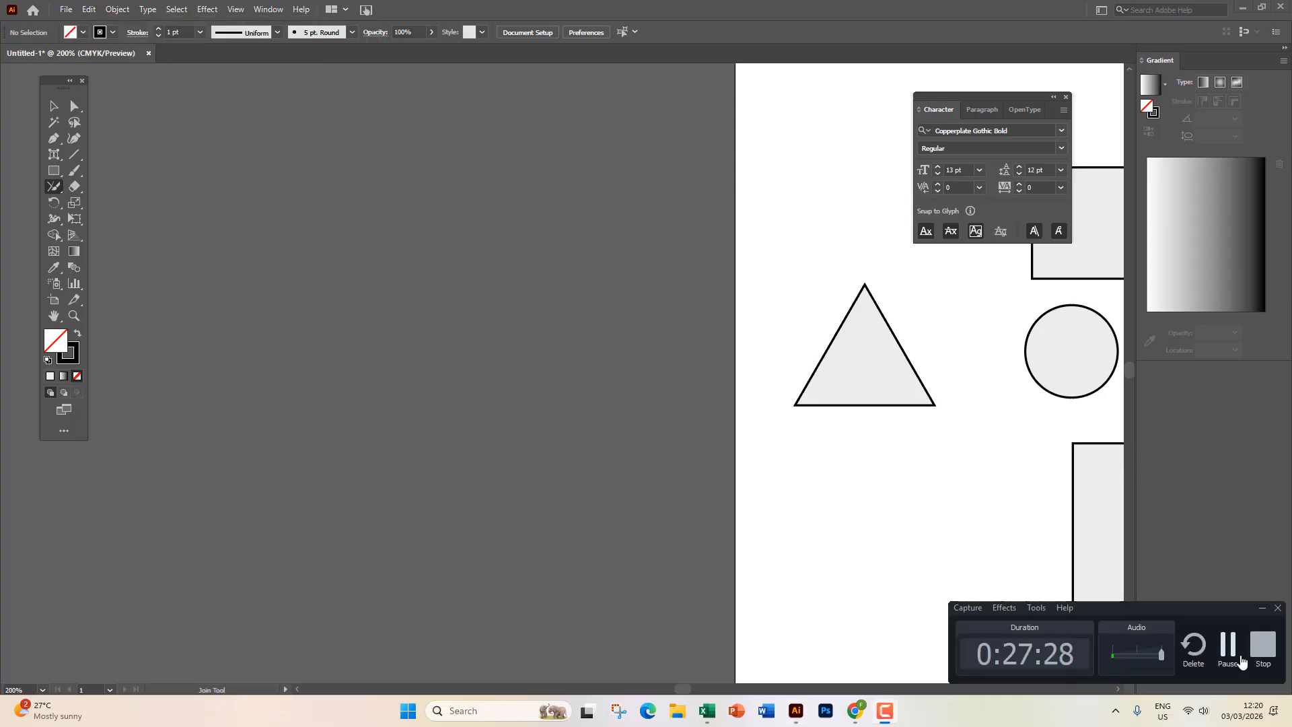
{"action": "left_click", "coordinate": [1229, 646]}
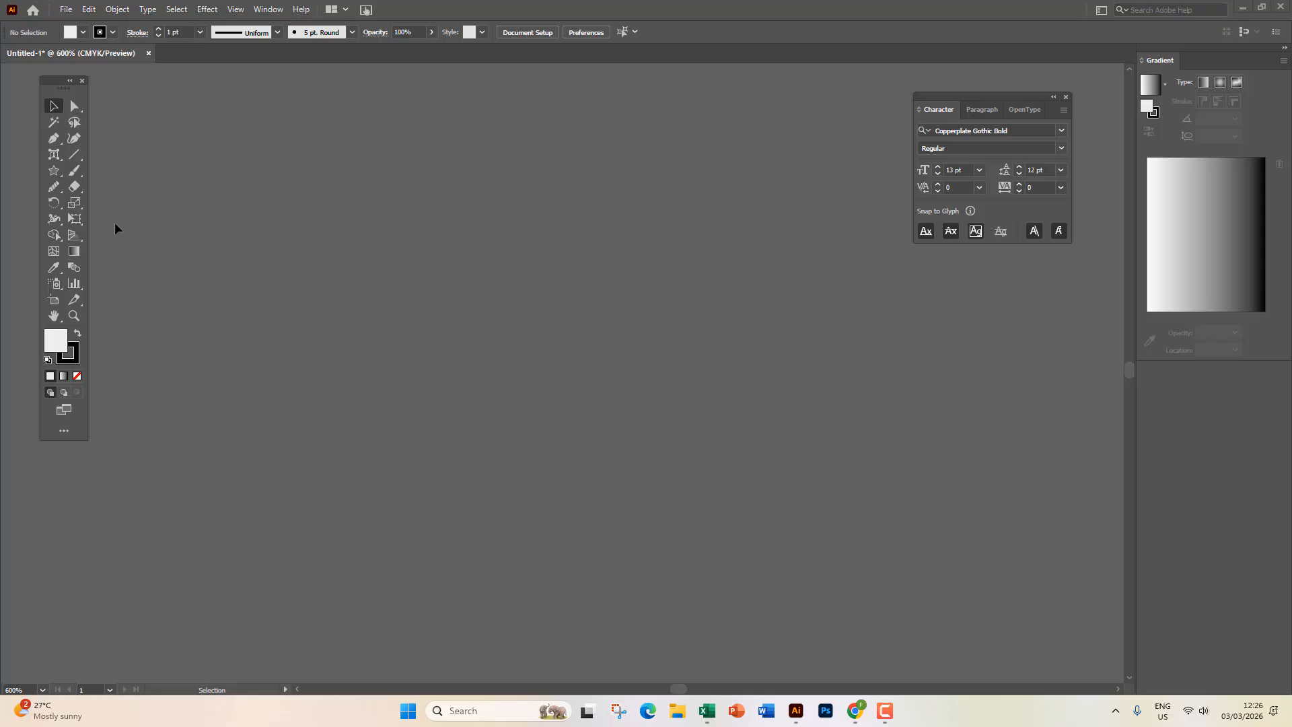
Draw a wide rectangle, about 1.0997 in by 0.281 in, with the Rectangle tool.
{"action": "left_click_drag", "start_coordinate": [54, 202], "coordinate": [114, 212]}
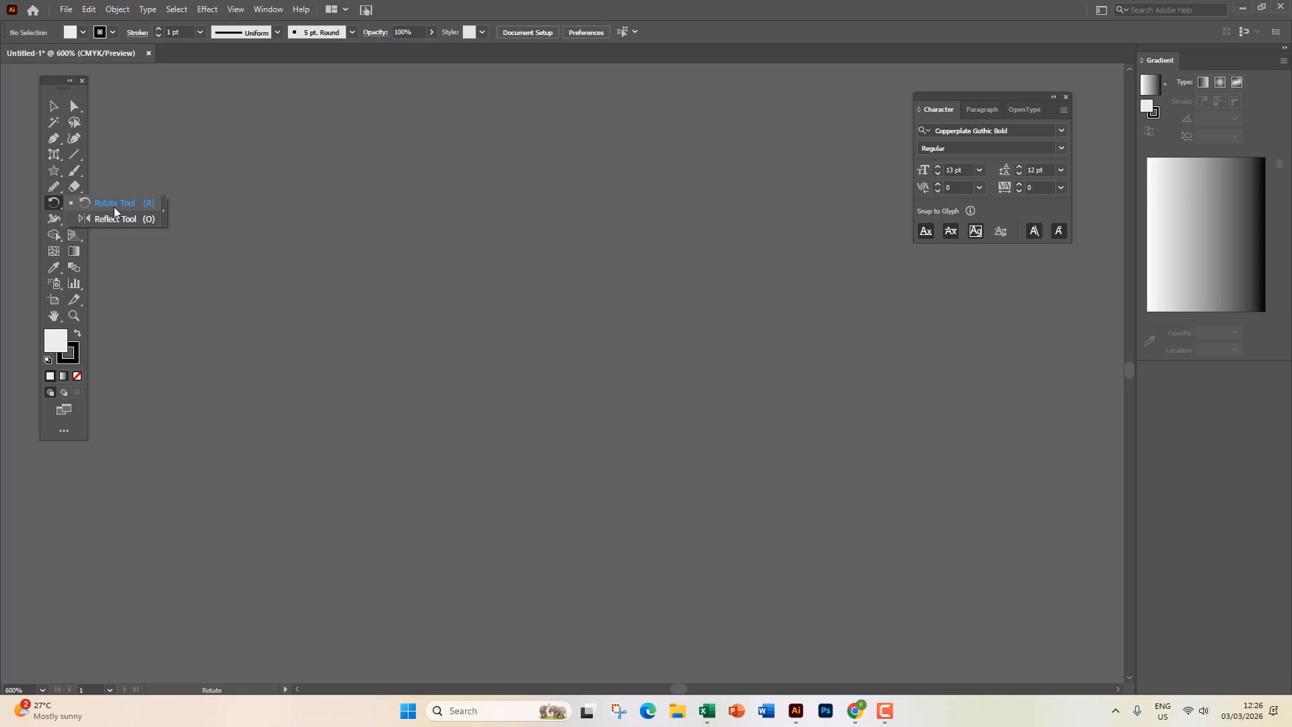
{"action": "left_click", "coordinate": [54, 171]}
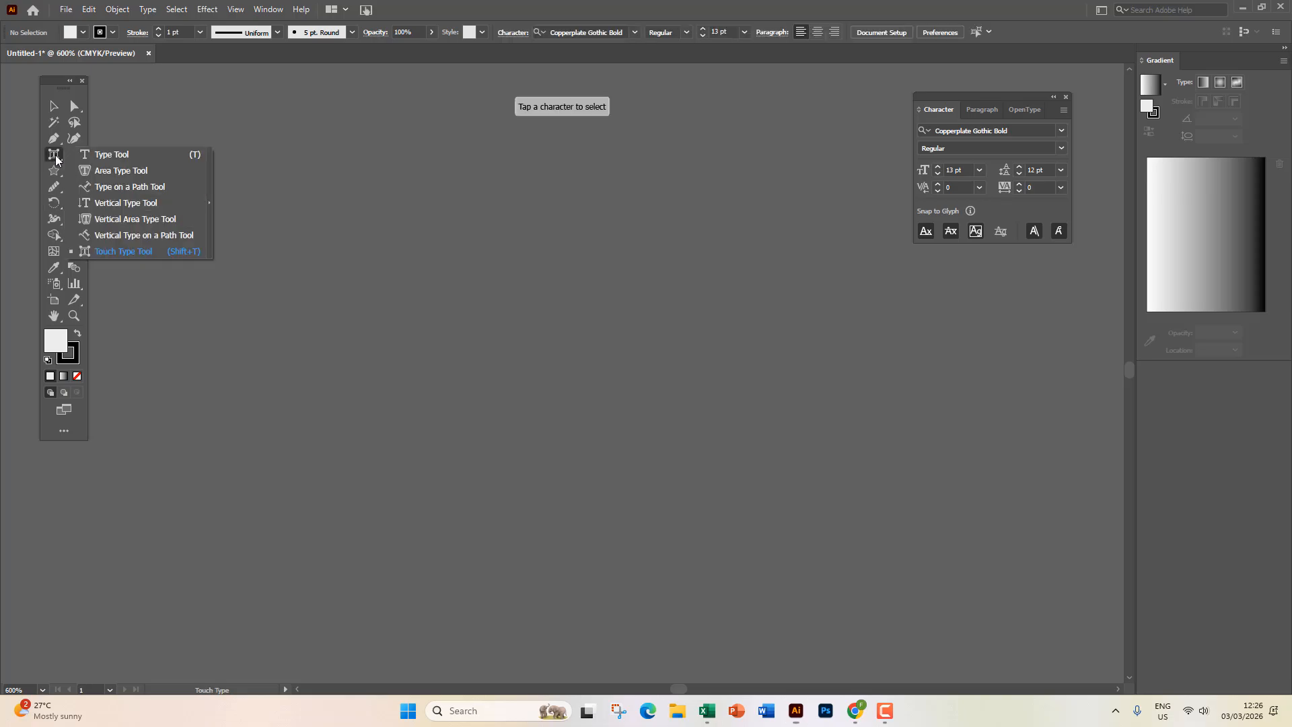
{"action": "left_click_drag", "start_coordinate": [55, 172], "coordinate": [99, 171]}
{"action": "left_click_drag", "start_coordinate": [336, 203], "coordinate": [787, 321]}
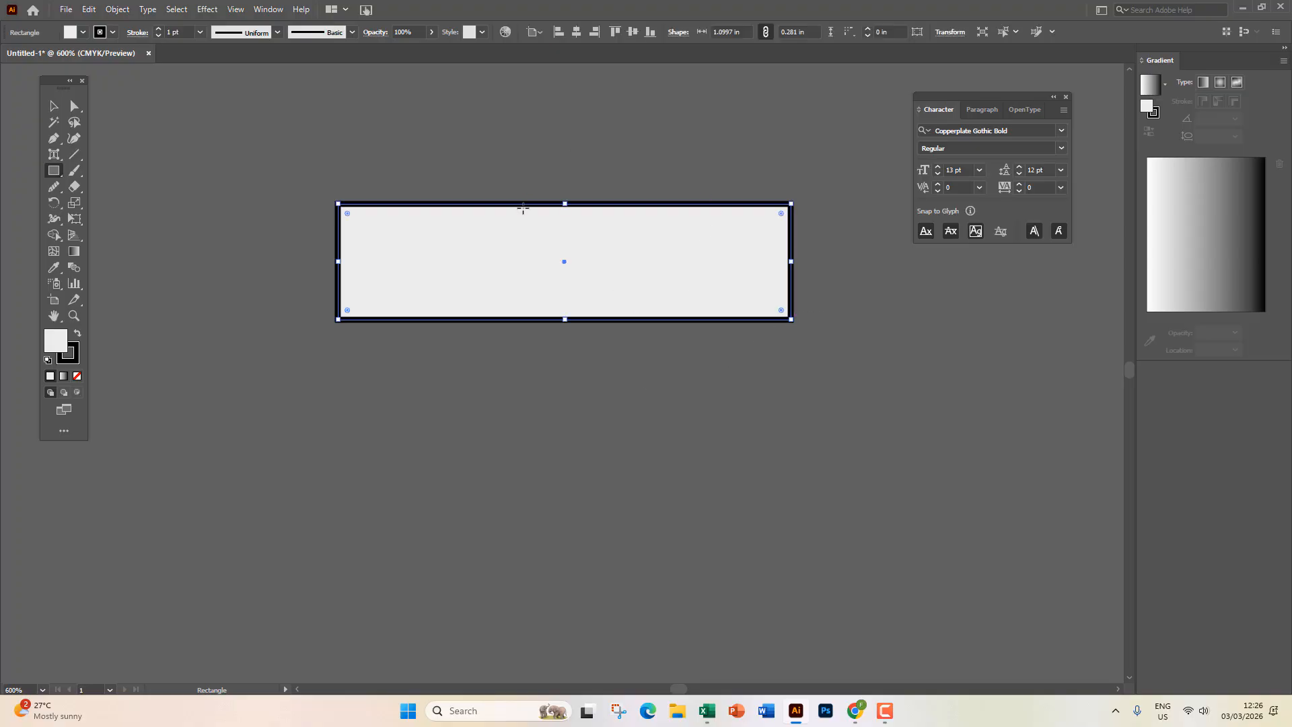
Tilt the rectangle about 20 degrees by its corner, then undo the rotation.
{"action": "left_click", "coordinate": [54, 106]}
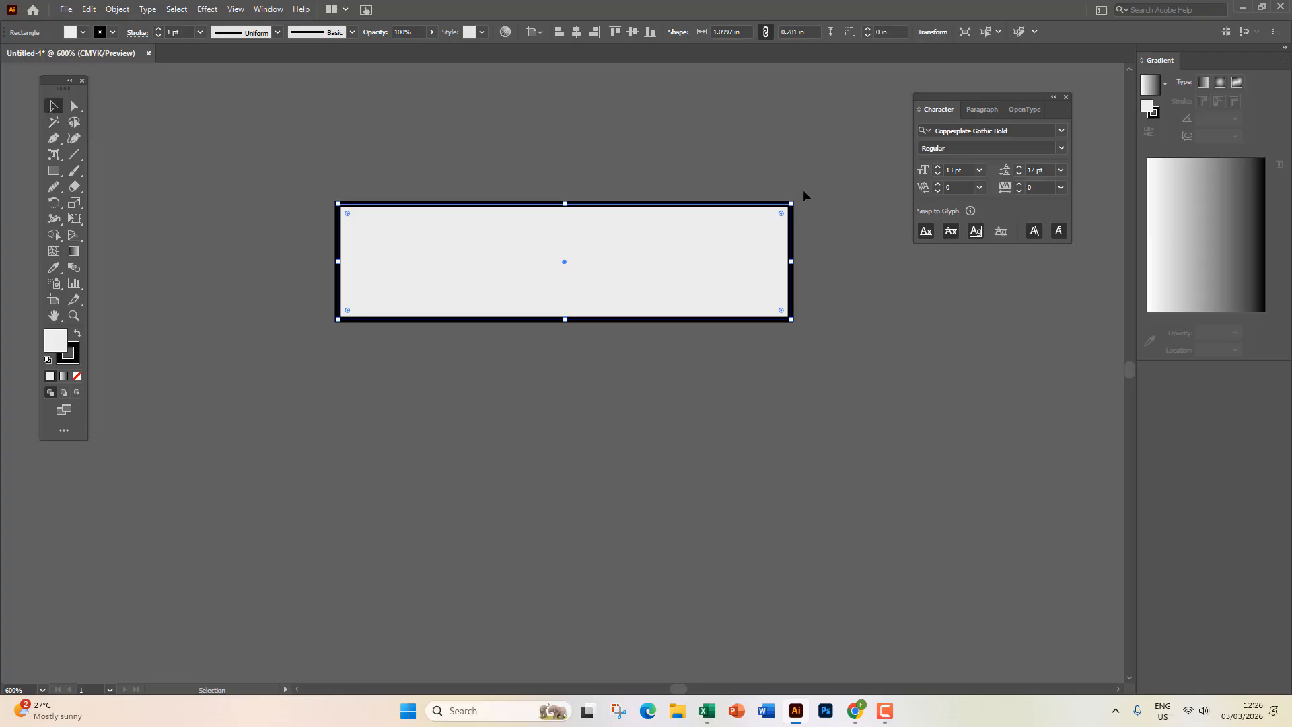
{"action": "left_click_drag", "start_coordinate": [794, 198], "coordinate": [748, 252]}
{"action": "key", "text": "ctrl+z"}
{"action": "left_click", "coordinate": [55, 204]}
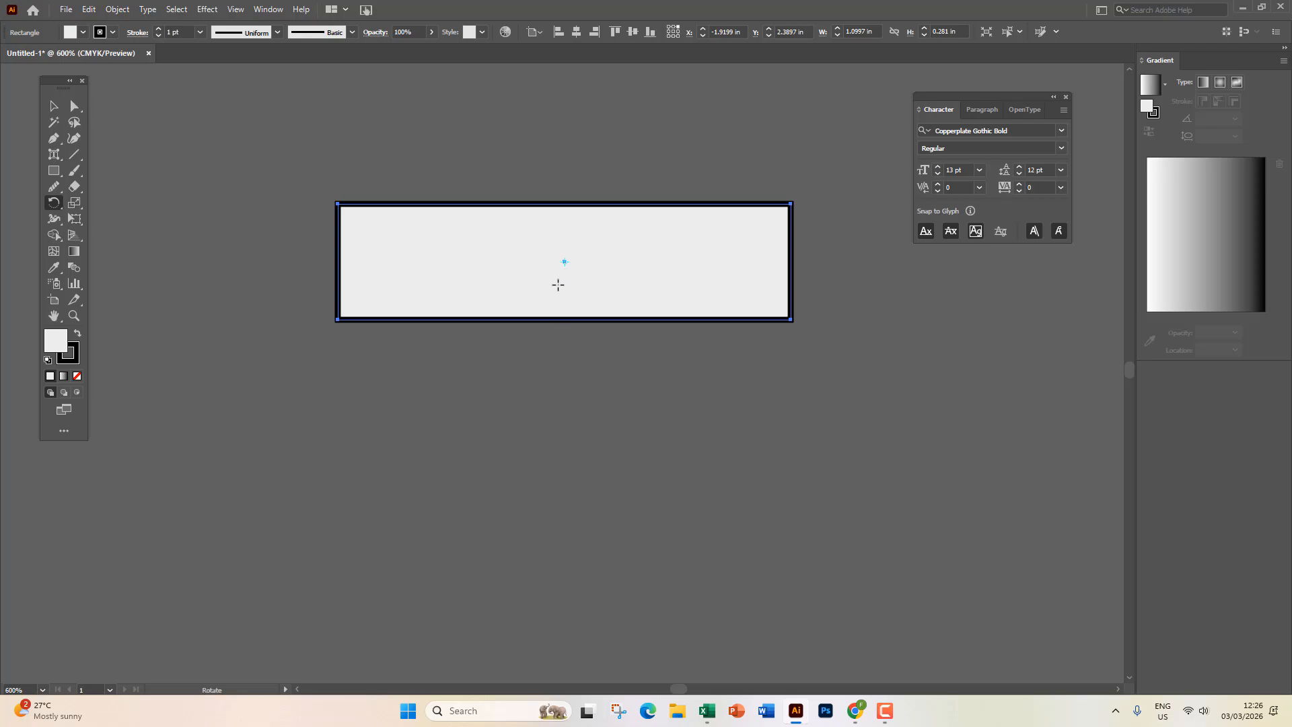
{"action": "key", "text": "v"}
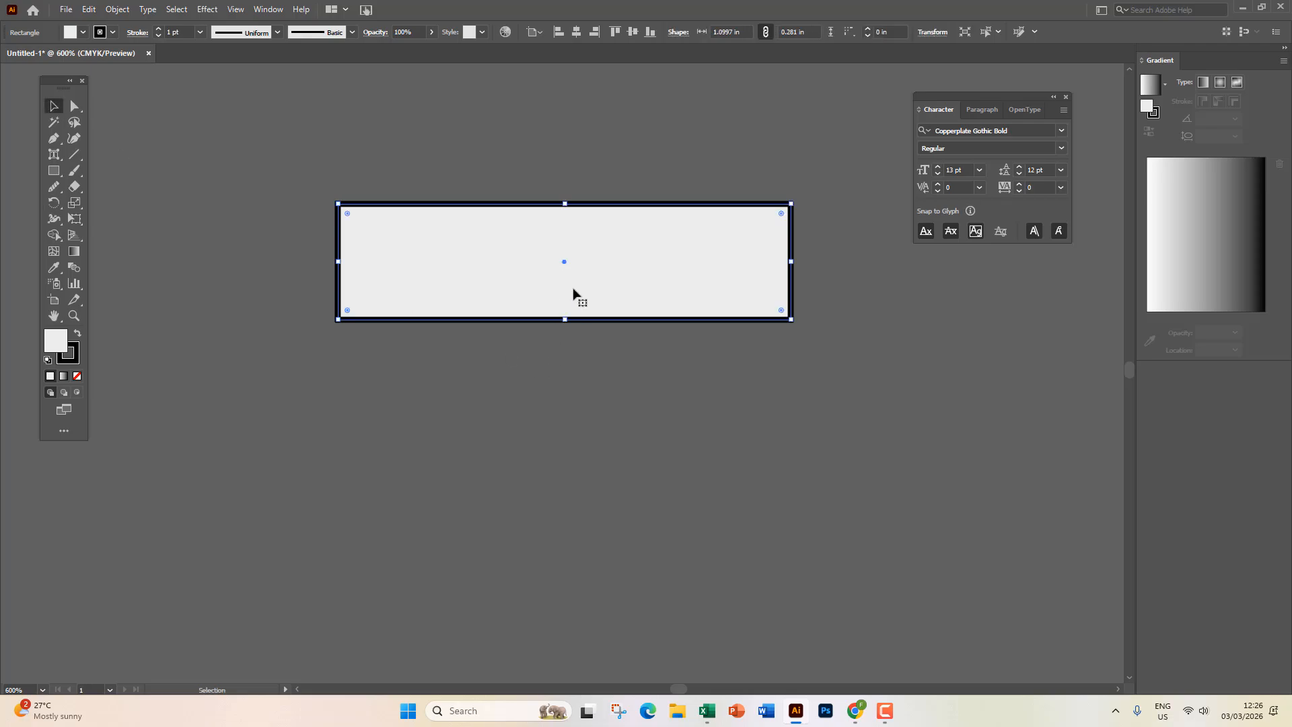
{"action": "scroll", "coordinate": [562, 267], "scroll_direction": "up", "scroll_amount": 3}
{"action": "scroll", "coordinate": [568, 260], "scroll_direction": "up", "scroll_amount": 1}
{"action": "scroll", "coordinate": [568, 265], "scroll_direction": "down", "scroll_amount": 2}
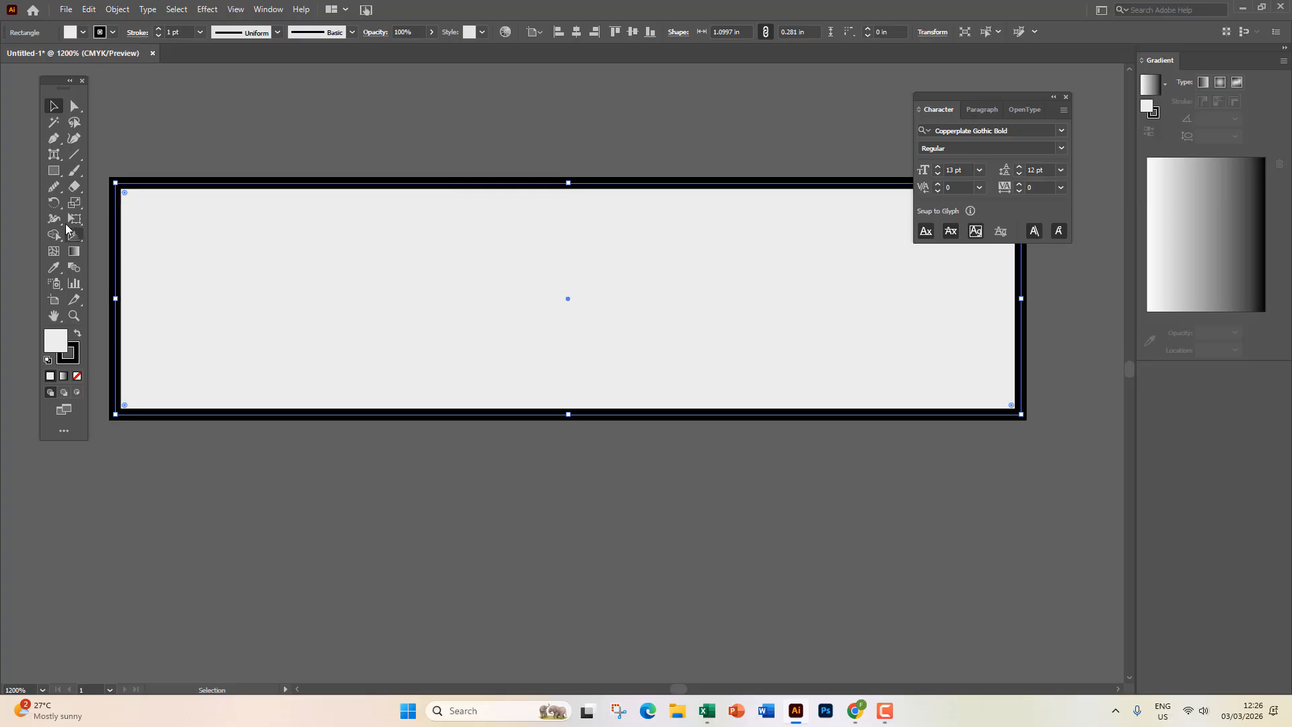
{"action": "left_click", "coordinate": [55, 203]}
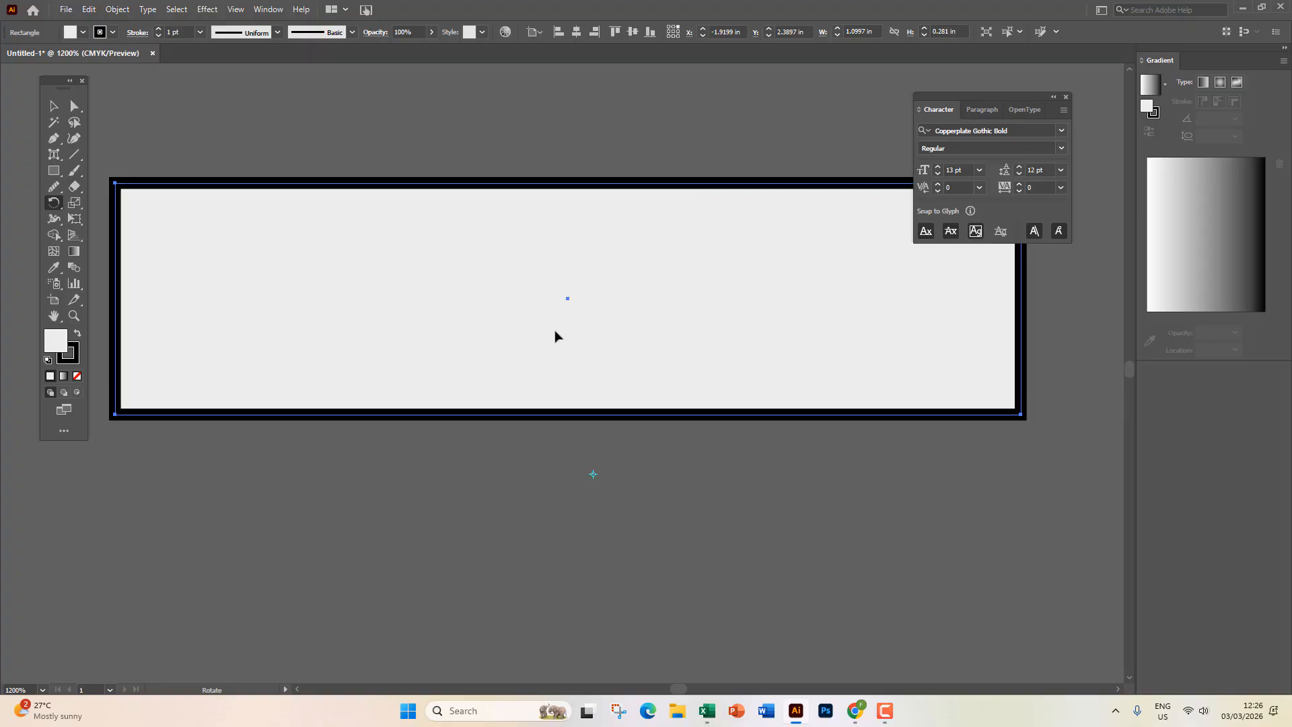
{"action": "left_click", "coordinate": [568, 299]}
{"action": "left_click_drag", "start_coordinate": [116, 186], "coordinate": [579, 306]}
{"action": "key", "text": "ctrl+minus"}
{"action": "key", "text": "ctrl+minus"}
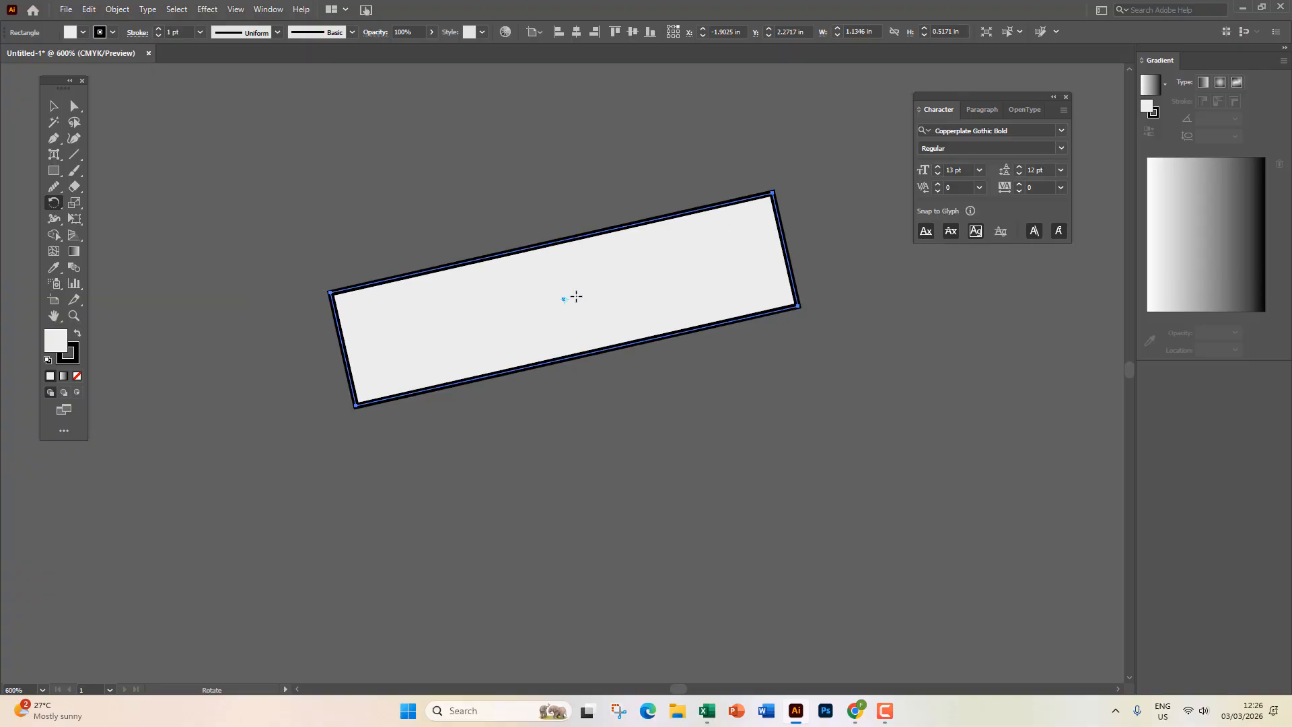
{"action": "left_click", "coordinate": [593, 393]}
{"action": "mouse_move", "coordinate": [716, 288]}
{"action": "left_mouse_down"}
{"action": "mouse_move", "coordinate": [603, 271]}
{"action": "mouse_move", "coordinate": [568, 297]}
{"action": "mouse_move", "coordinate": [543, 374]}
{"action": "mouse_move", "coordinate": [612, 431]}
{"action": "mouse_move", "coordinate": [636, 421]}
{"action": "mouse_move", "coordinate": [655, 358]}
{"action": "left_mouse_up"}
{"action": "left_click", "coordinate": [847, 391]}
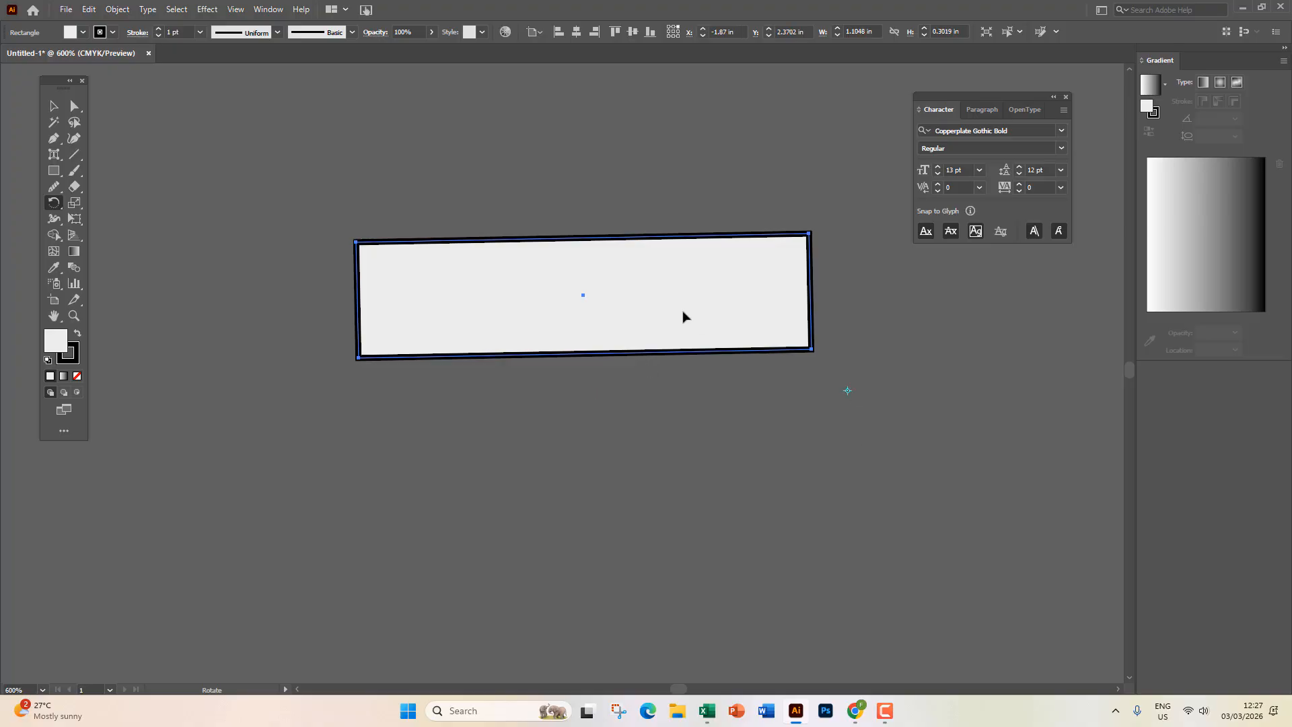
{"action": "left_click_drag", "start_coordinate": [684, 317], "coordinate": [845, 386]}
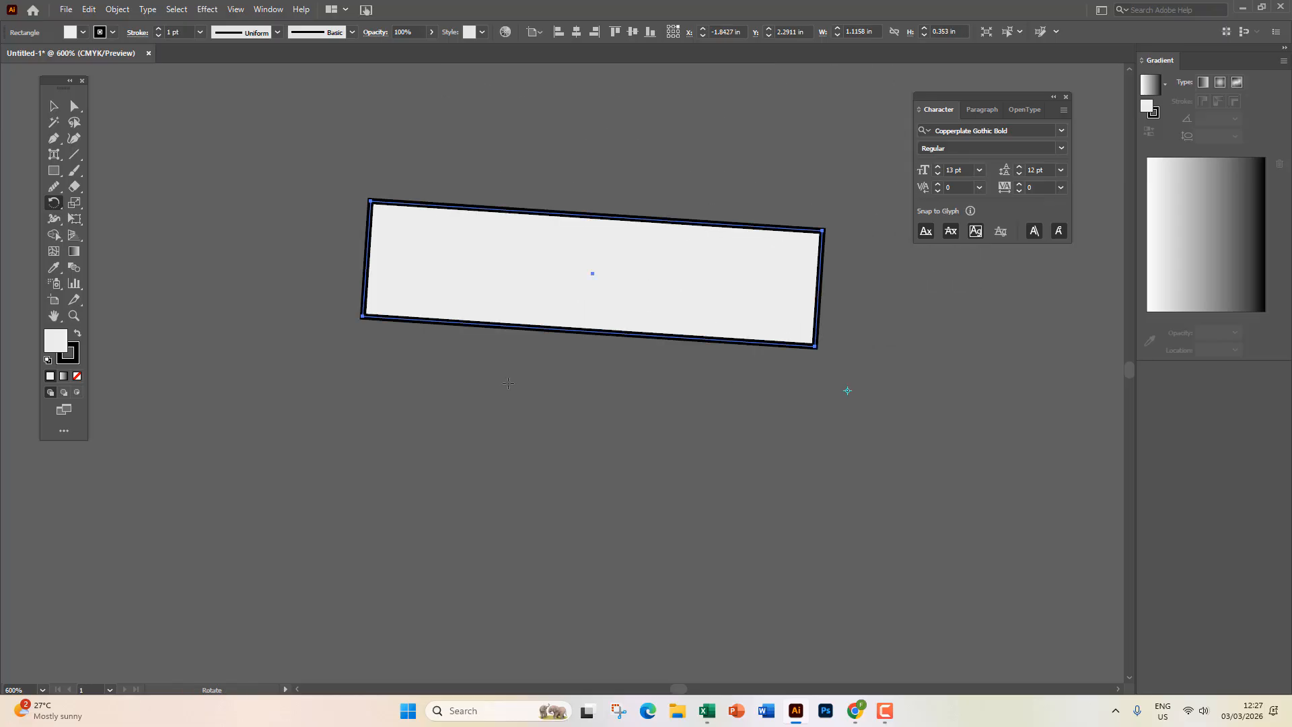
{"action": "key", "text": "ctrl+z"}
{"action": "key", "text": "ctrl+z"}
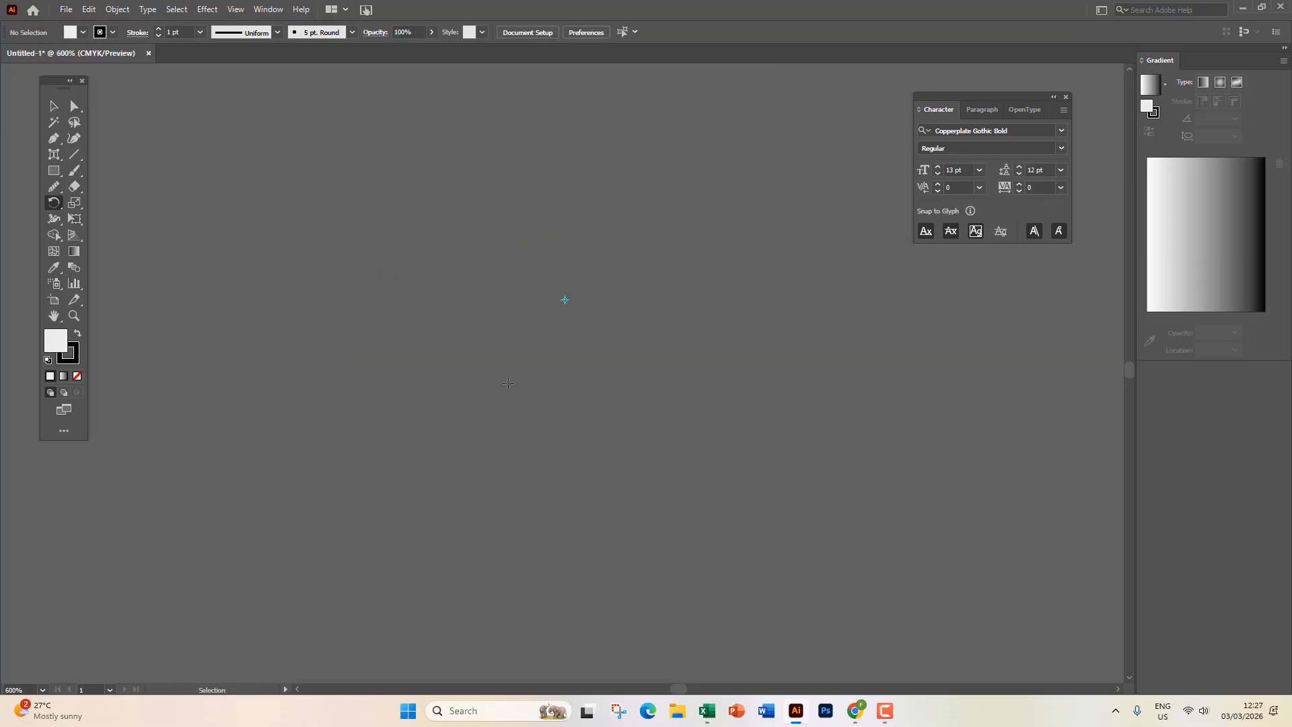
{"action": "key", "text": "ctrl+shift+z"}
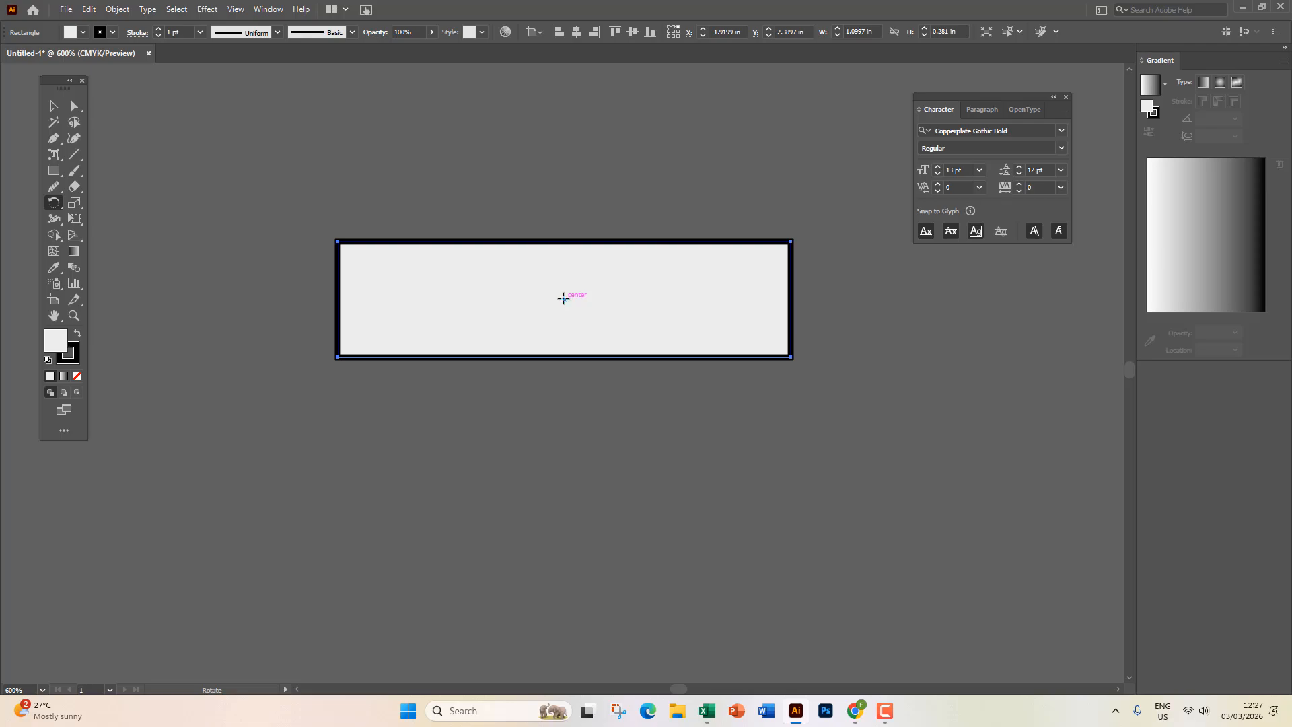
Rotate the rectangle 30° through the Rotate dialog, then undo it.
{"action": "double_click", "coordinate": [54, 203]}
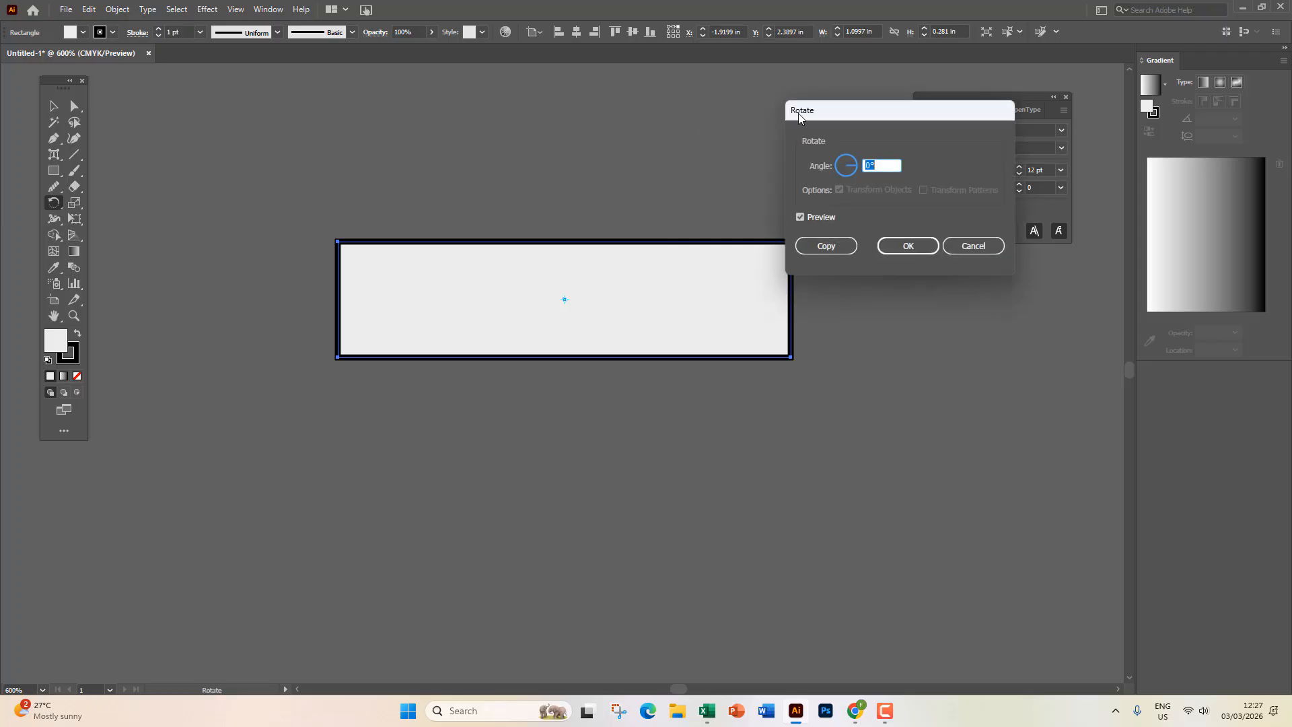
{"action": "left_click_drag", "start_coordinate": [799, 117], "coordinate": [690, 95]}
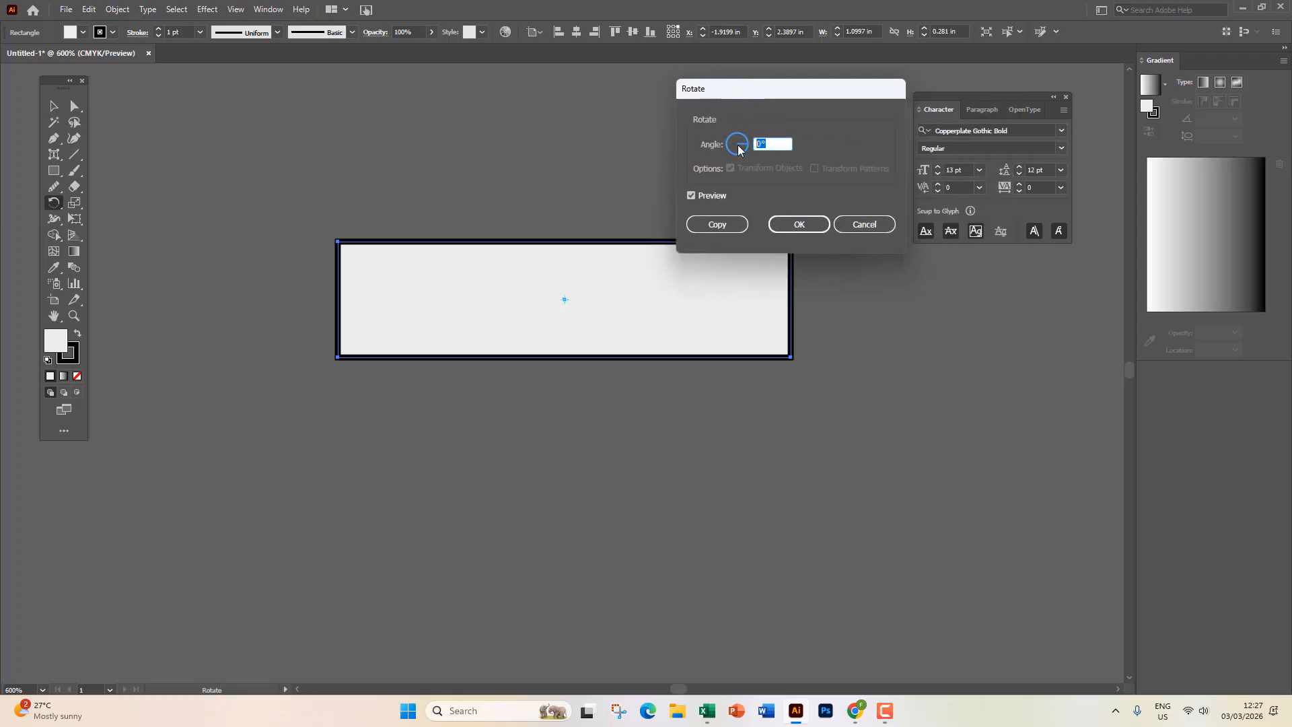
{"action": "type", "text": "30"}
{"action": "left_click", "coordinate": [798, 224]}
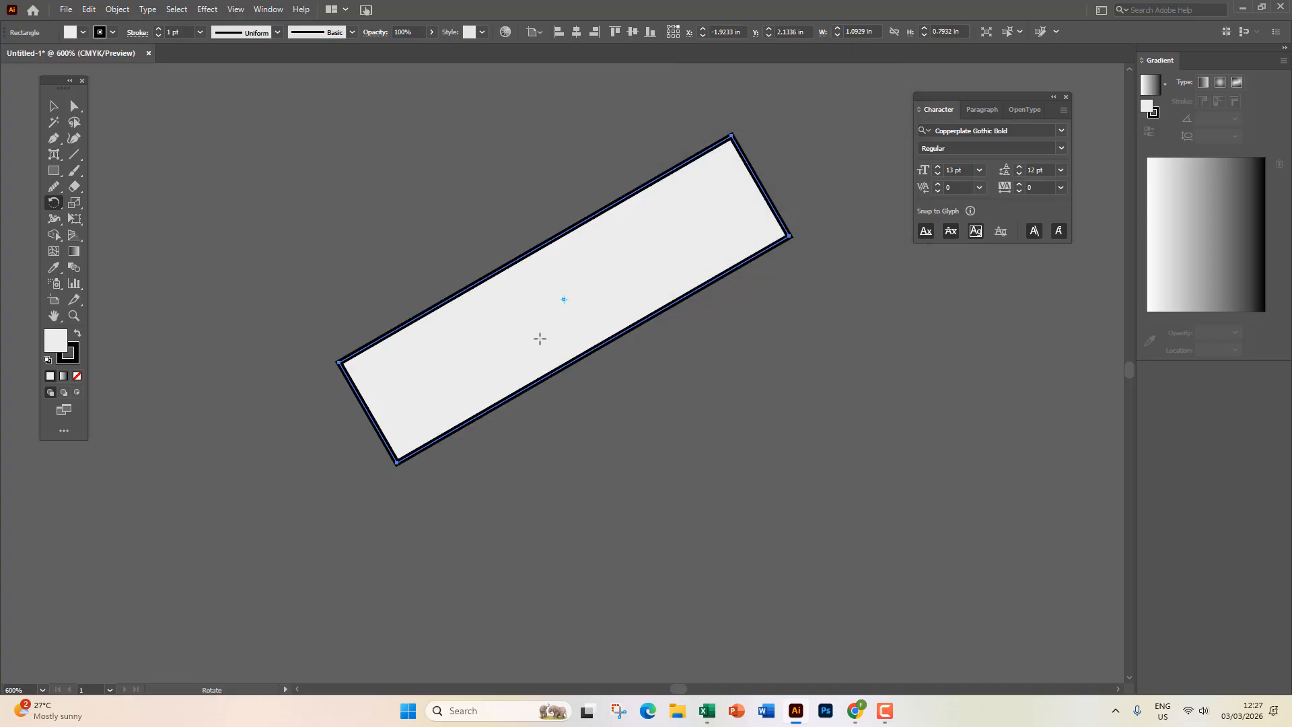
{"action": "double_click", "coordinate": [53, 203]}
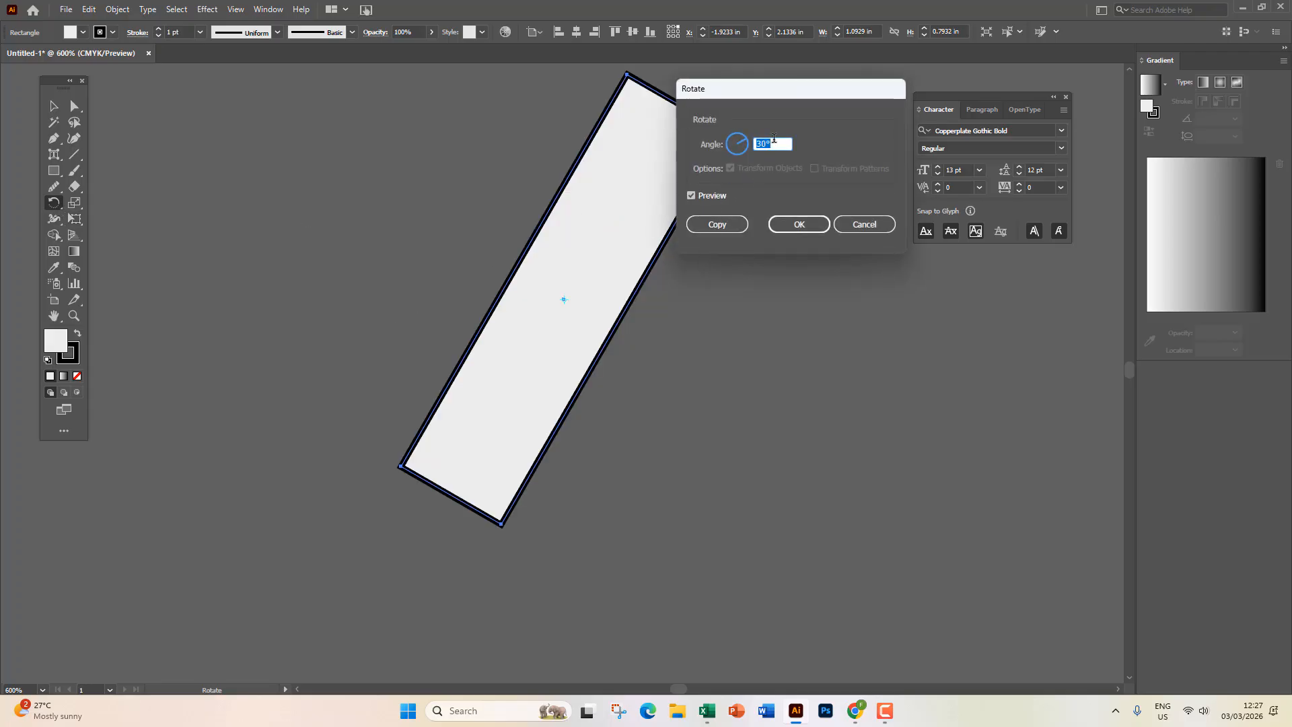
{"action": "left_click", "coordinate": [773, 143]}
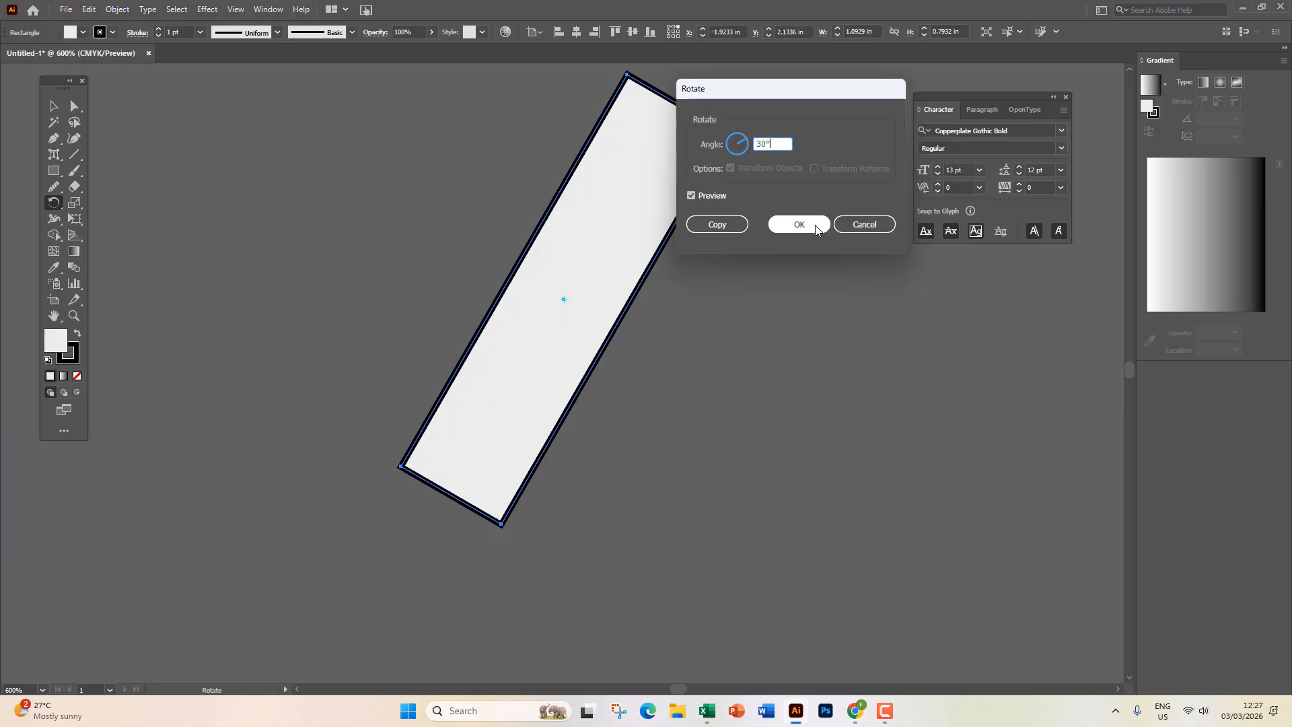
{"action": "left_click", "coordinate": [865, 224]}
{"action": "key", "text": "ctrl+z"}
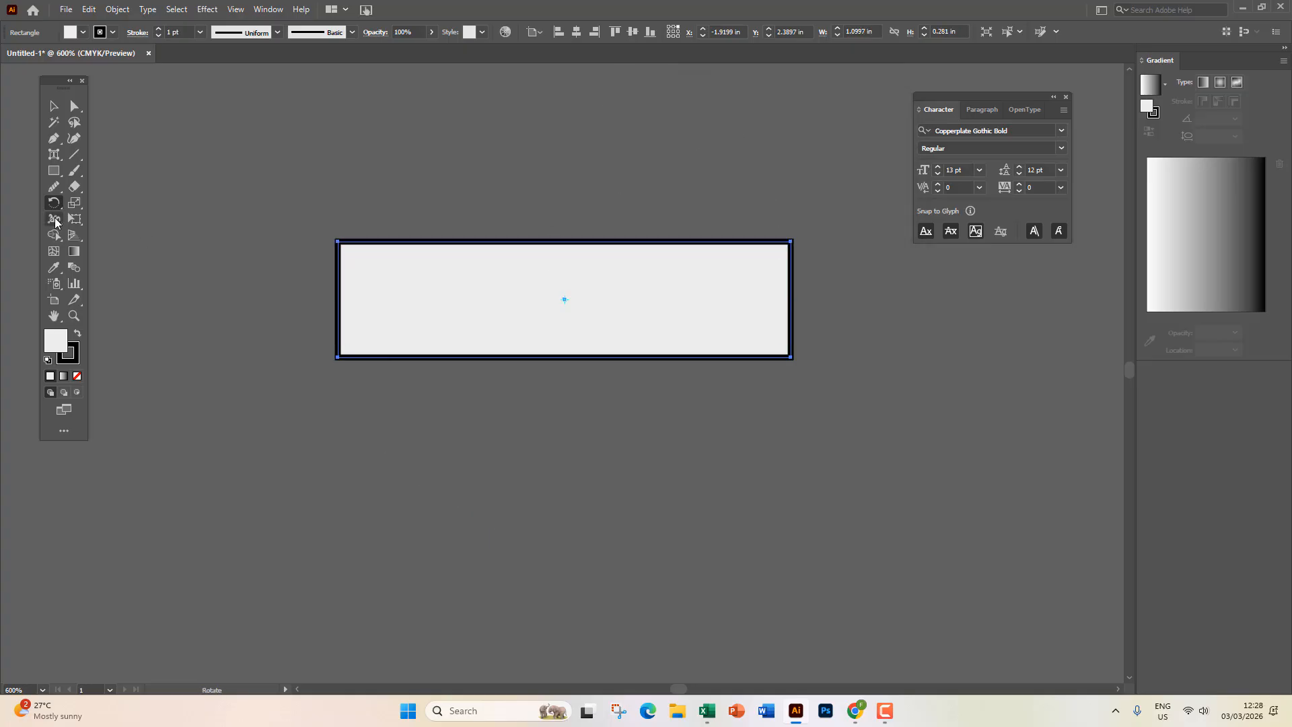
Set the pivot near the lower-right corner and make a 30° rotated copy, then undo it.
{"action": "scroll", "coordinate": [574, 302], "scroll_direction": "down", "scroll_amount": 1}
{"action": "scroll", "coordinate": [574, 302], "scroll_direction": "down", "scroll_amount": 2}
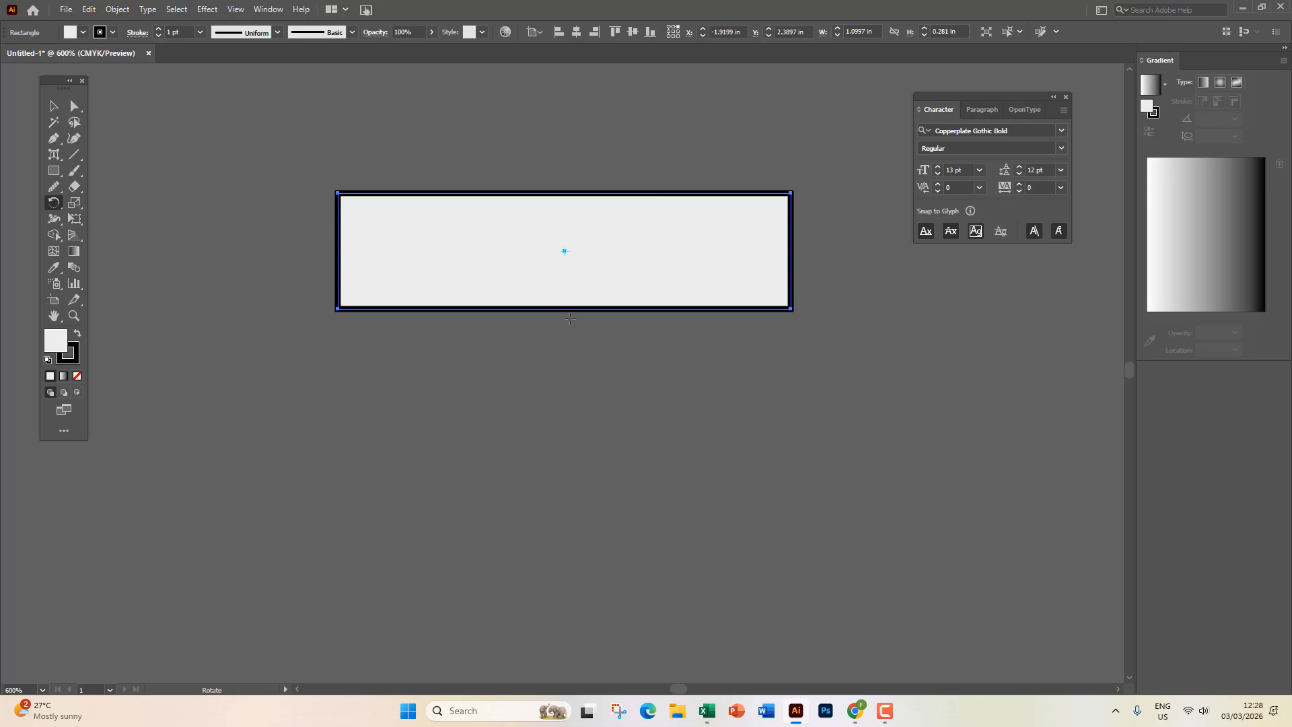
{"action": "left_click", "coordinate": [794, 326]}
{"action": "double_click", "coordinate": [54, 201]}
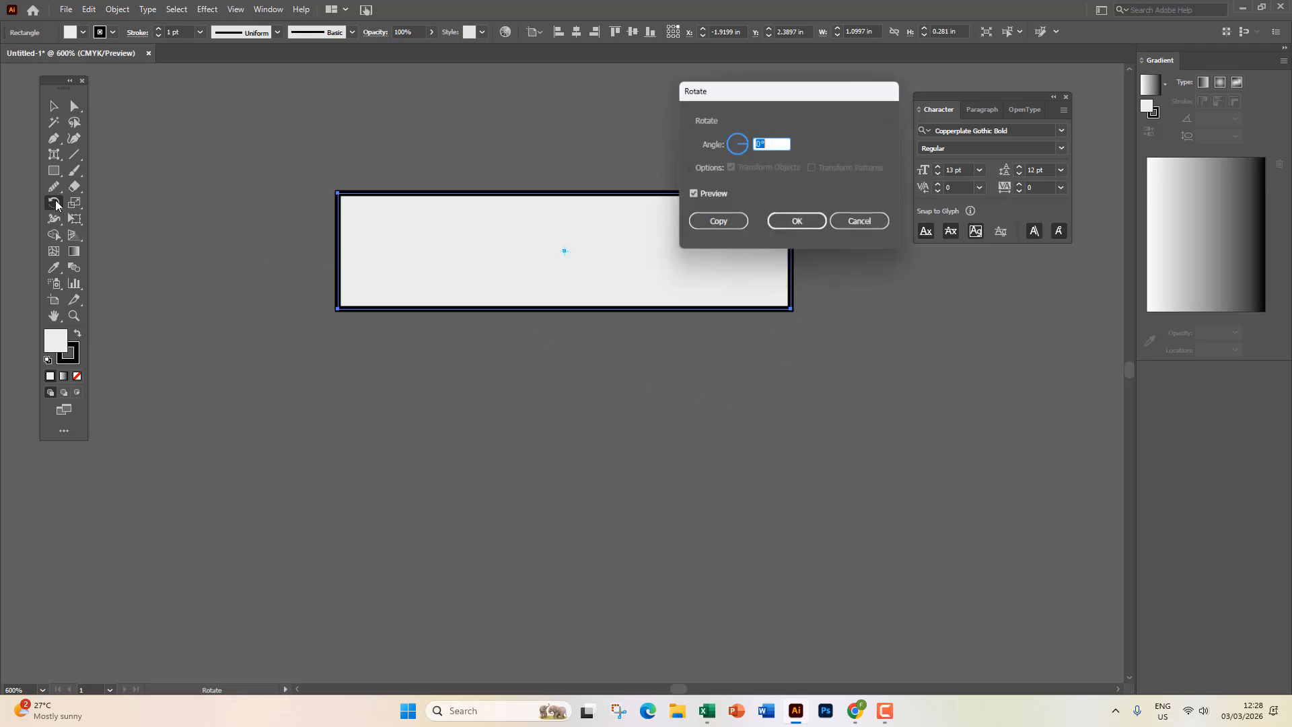
{"action": "type", "text": "30"}
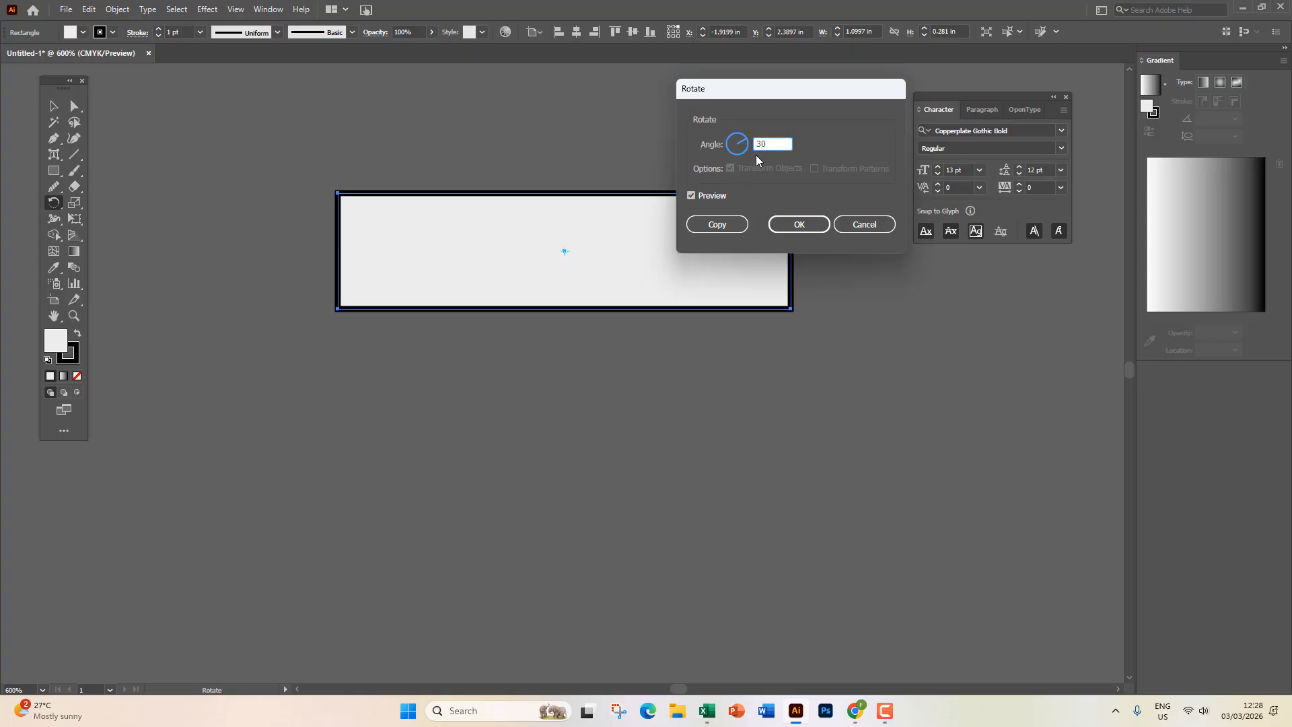
{"action": "left_click", "coordinate": [735, 224]}
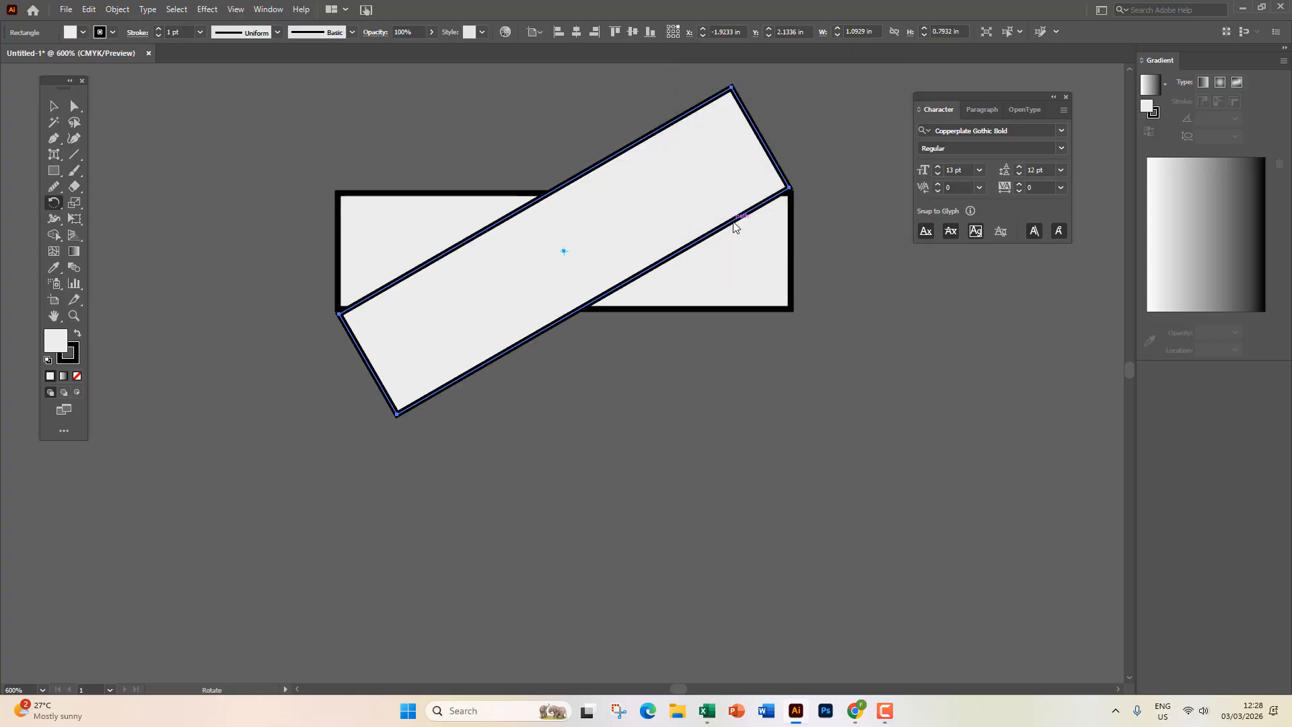
{"action": "key", "text": "ctrl+z"}
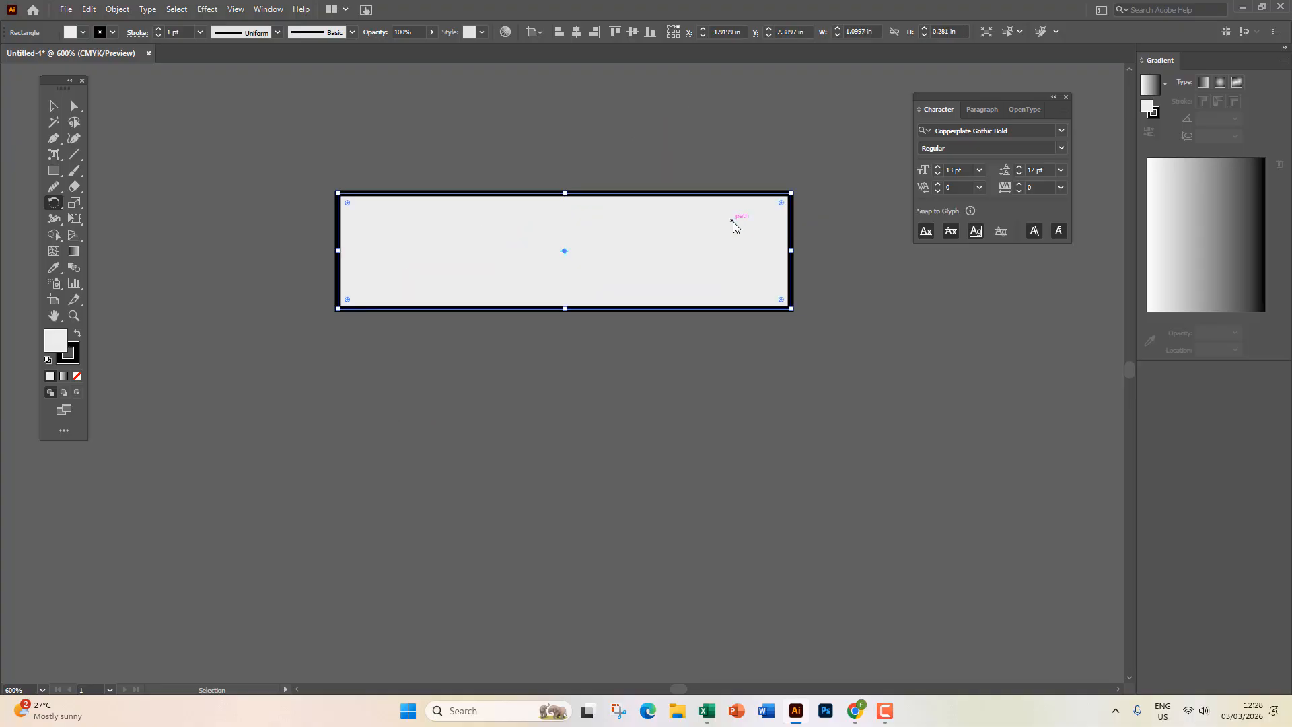
Switch to the Rotate tool and reopen the Rotate dialog, closing it once in between.
{"action": "key", "text": "r"}
{"action": "double_click", "coordinate": [54, 201]}
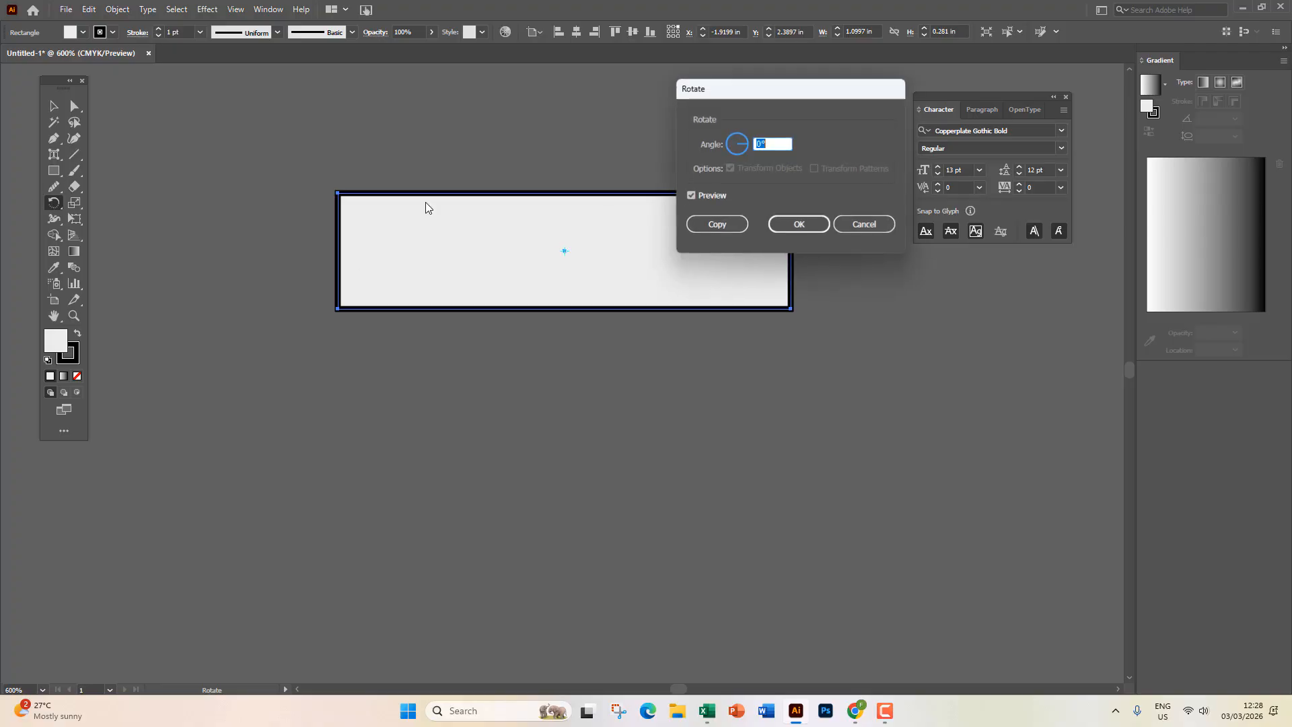
{"action": "left_click", "coordinate": [867, 226]}
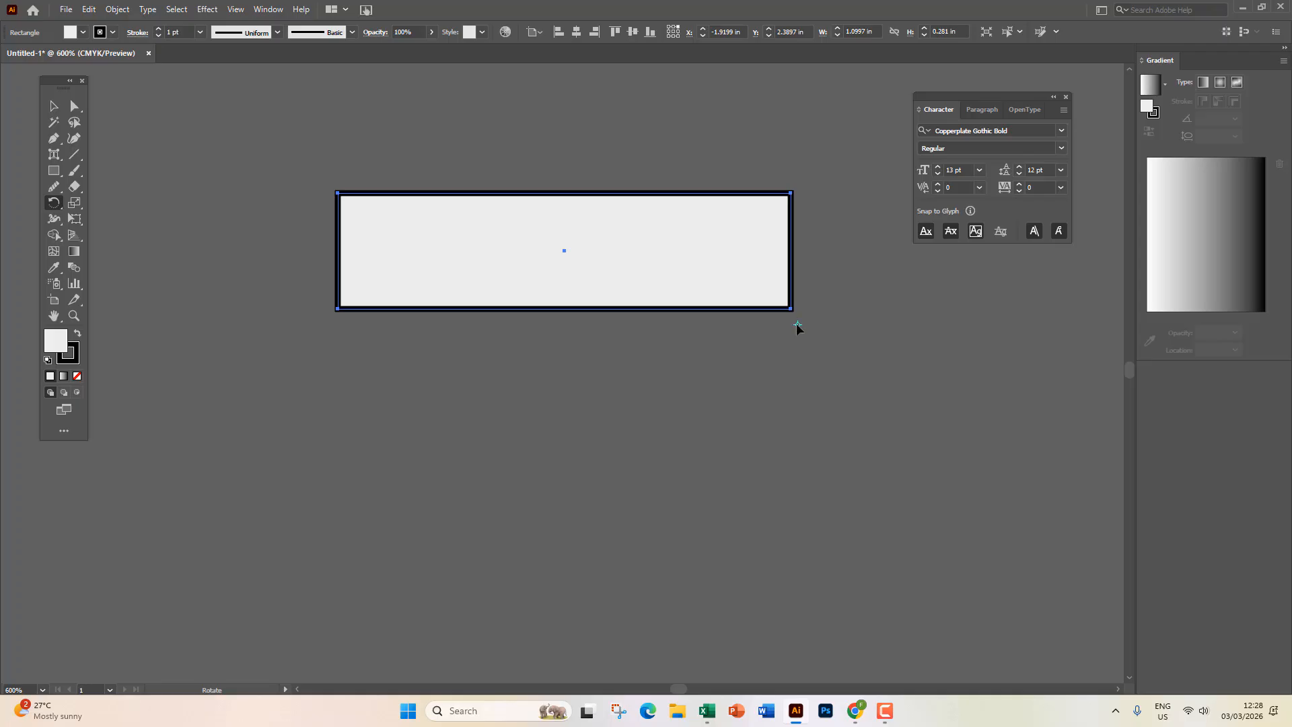
{"action": "double_click", "coordinate": [54, 203]}
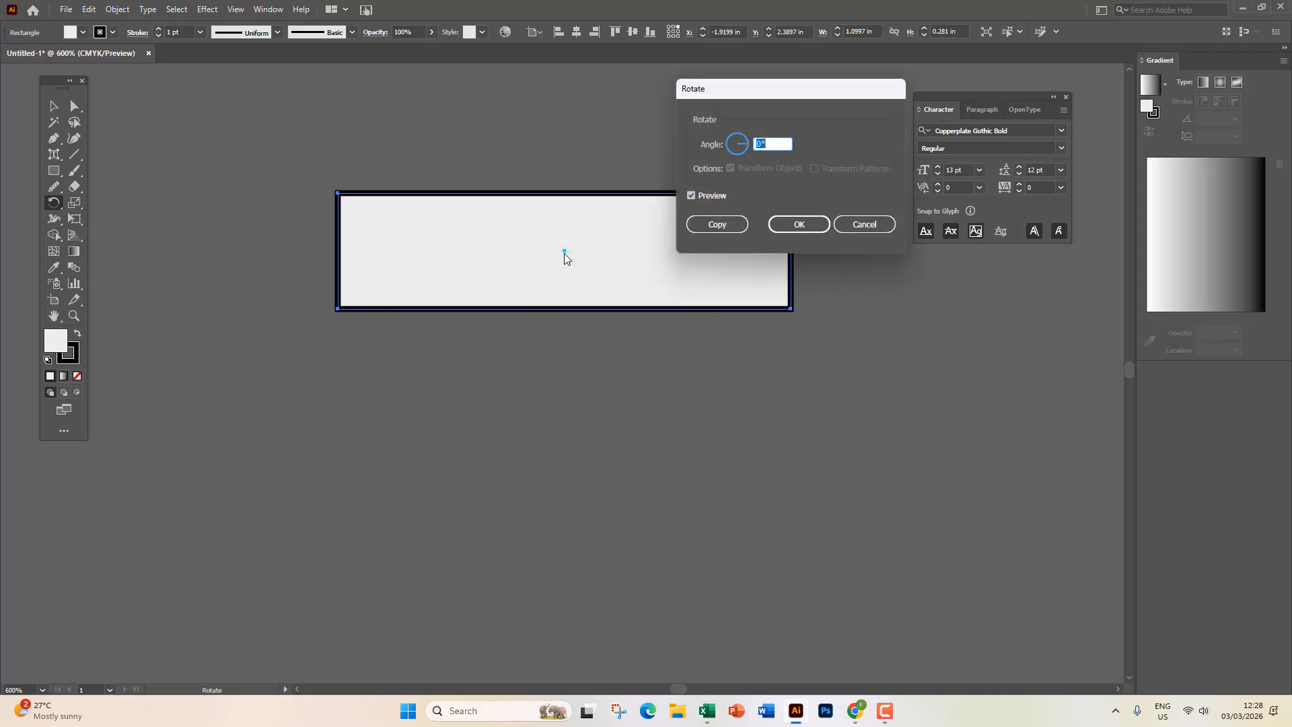
Copy the rectangle at 30° about its lower-right corner and repeat with Ctrl+D into a pinwheel.
{"action": "left_click", "coordinate": [867, 225]}
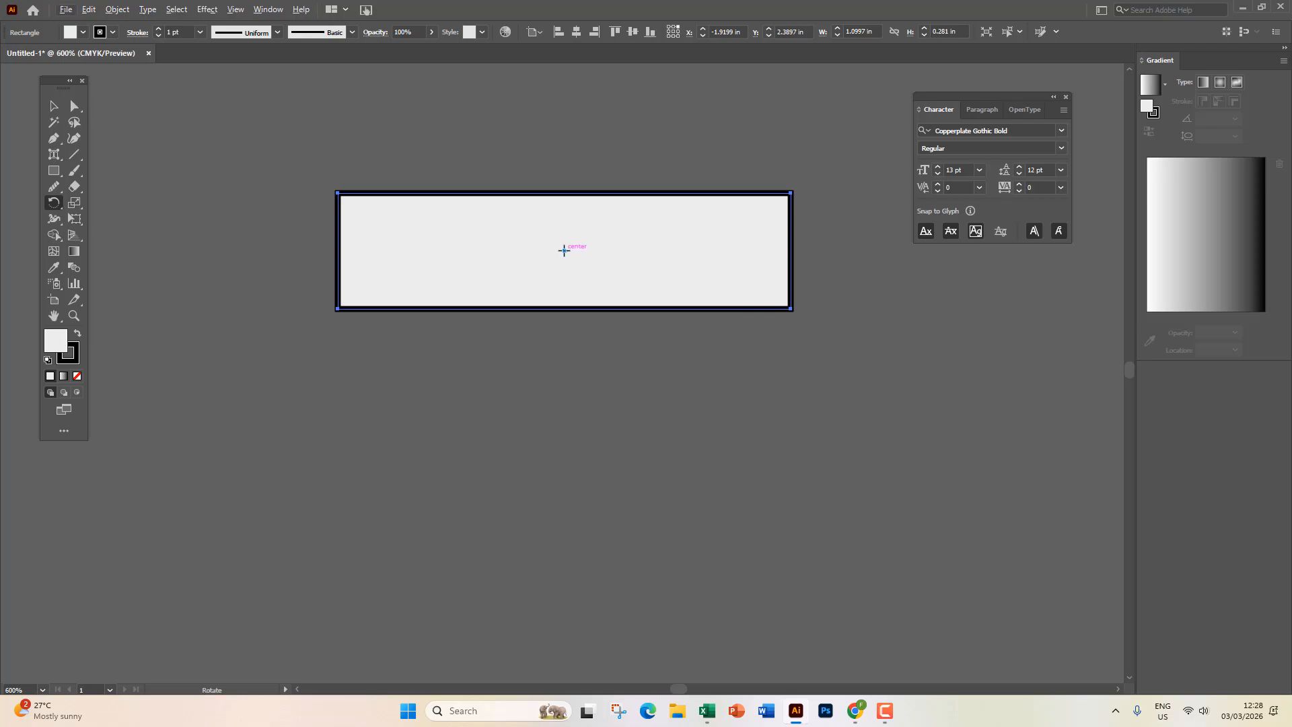
{"action": "left_click", "coordinate": [793, 330], "text": "alt"}
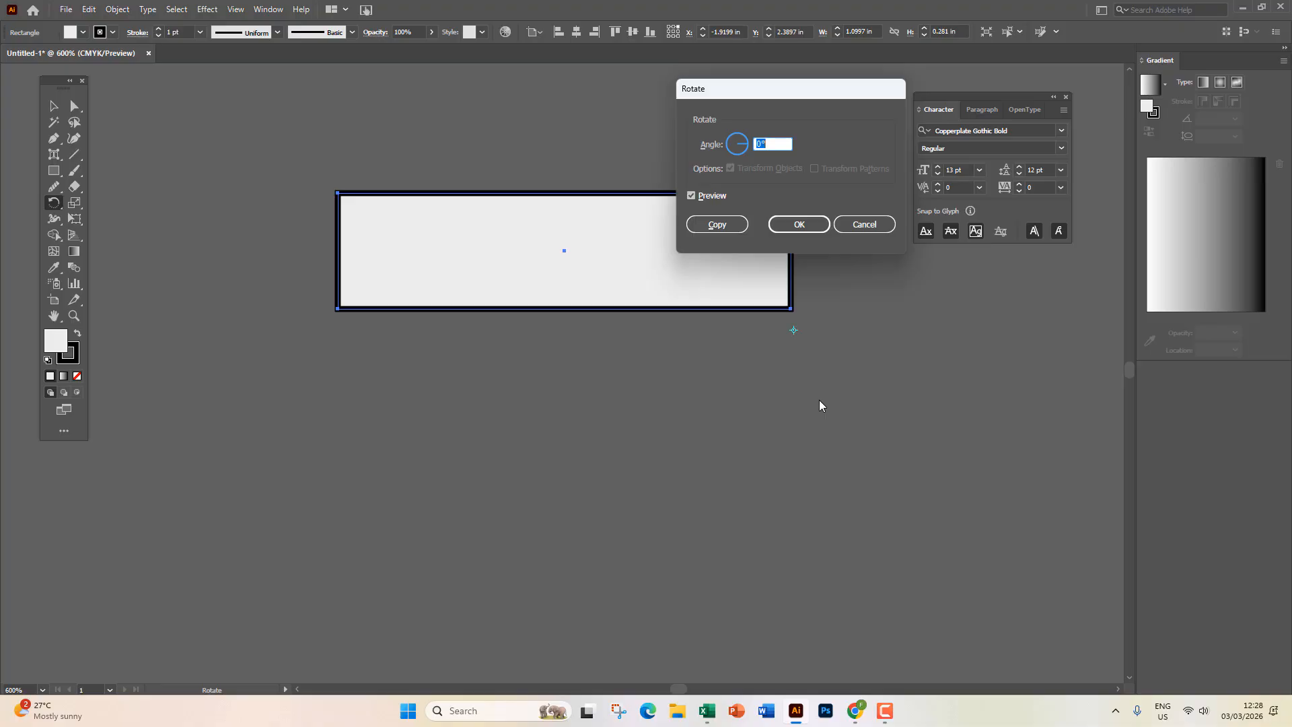
{"action": "type", "text": "30"}
{"action": "left_click", "coordinate": [715, 223]}
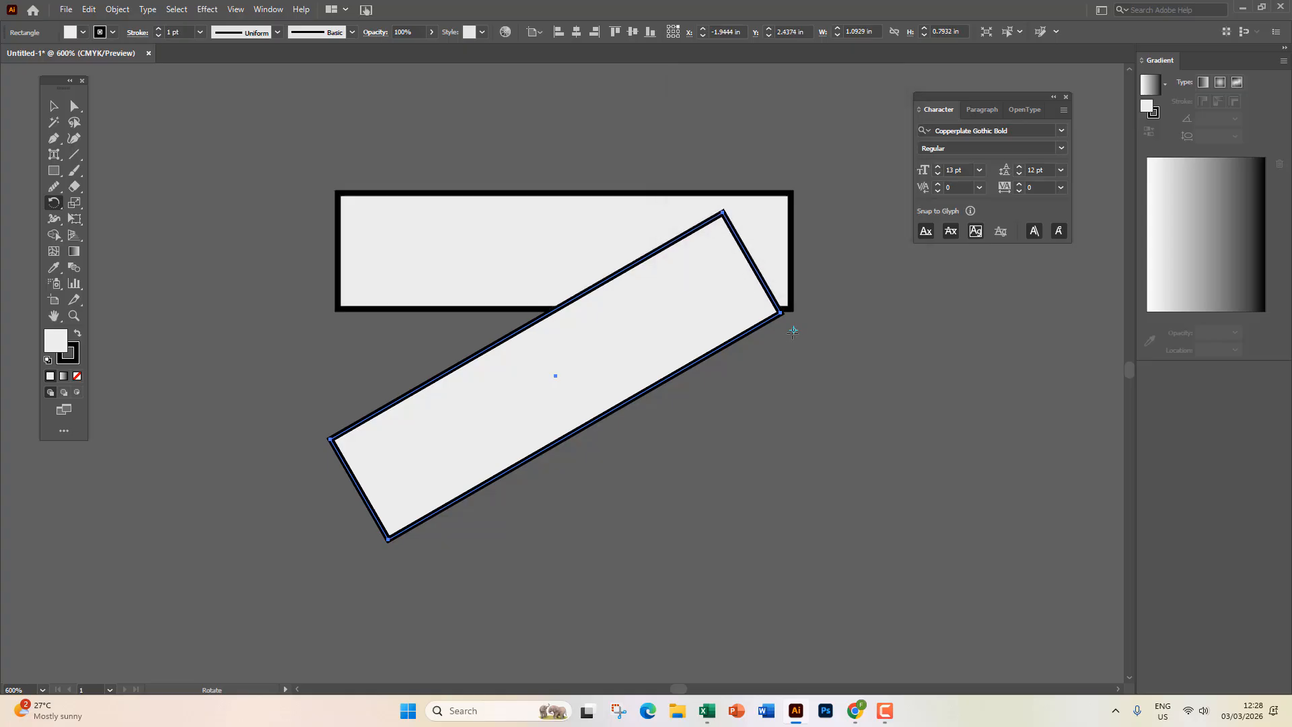
{"action": "key", "text": "ctrl+d"}
{"action": "key", "text": "ctrl+d"}
{"action": "key", "text": "ctrl+d"}
{"action": "key", "text": "ctrl+d"}
{"action": "key", "text": "ctrl+d"}
{"action": "key", "text": "ctrl+d"}
{"action": "key", "text": "ctrl+d"}
{"action": "key", "text": "ctrl+d"}
{"action": "key", "text": "ctrl+d"}
{"action": "key", "text": "ctrl+d"}
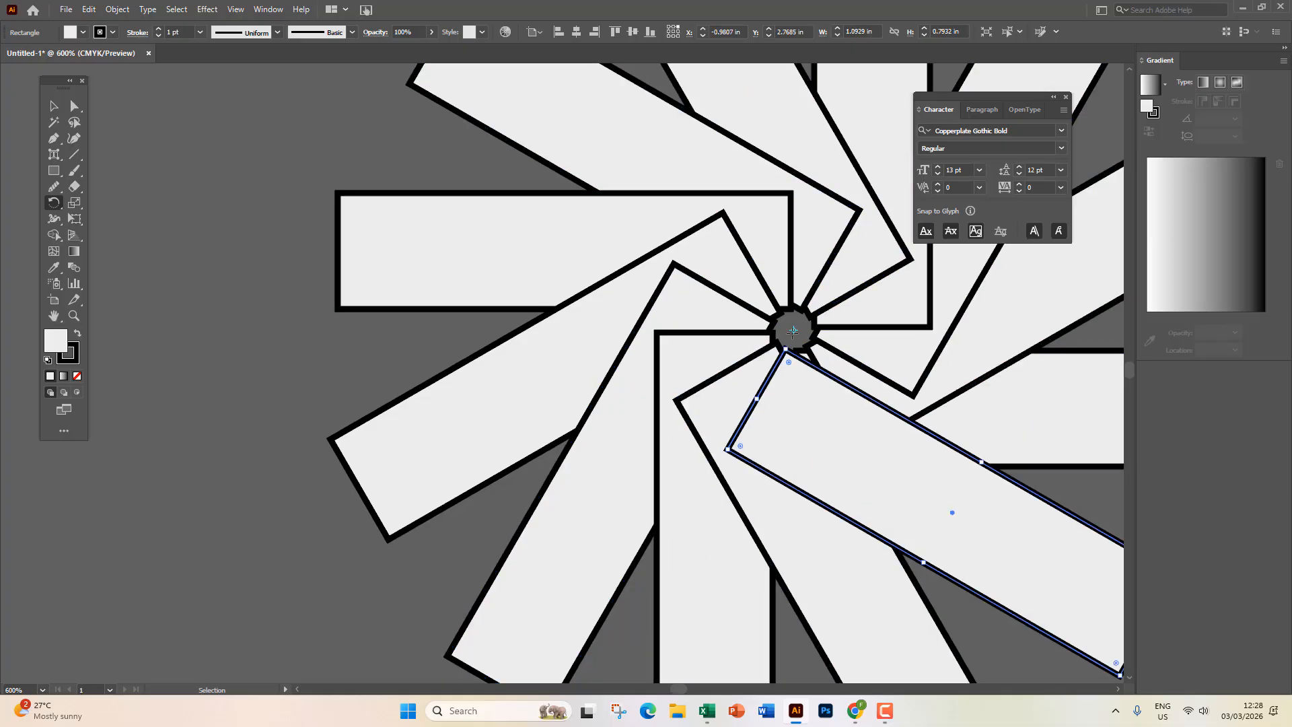
{"action": "scroll", "coordinate": [793, 330], "scroll_direction": "down", "scroll_amount": 2}
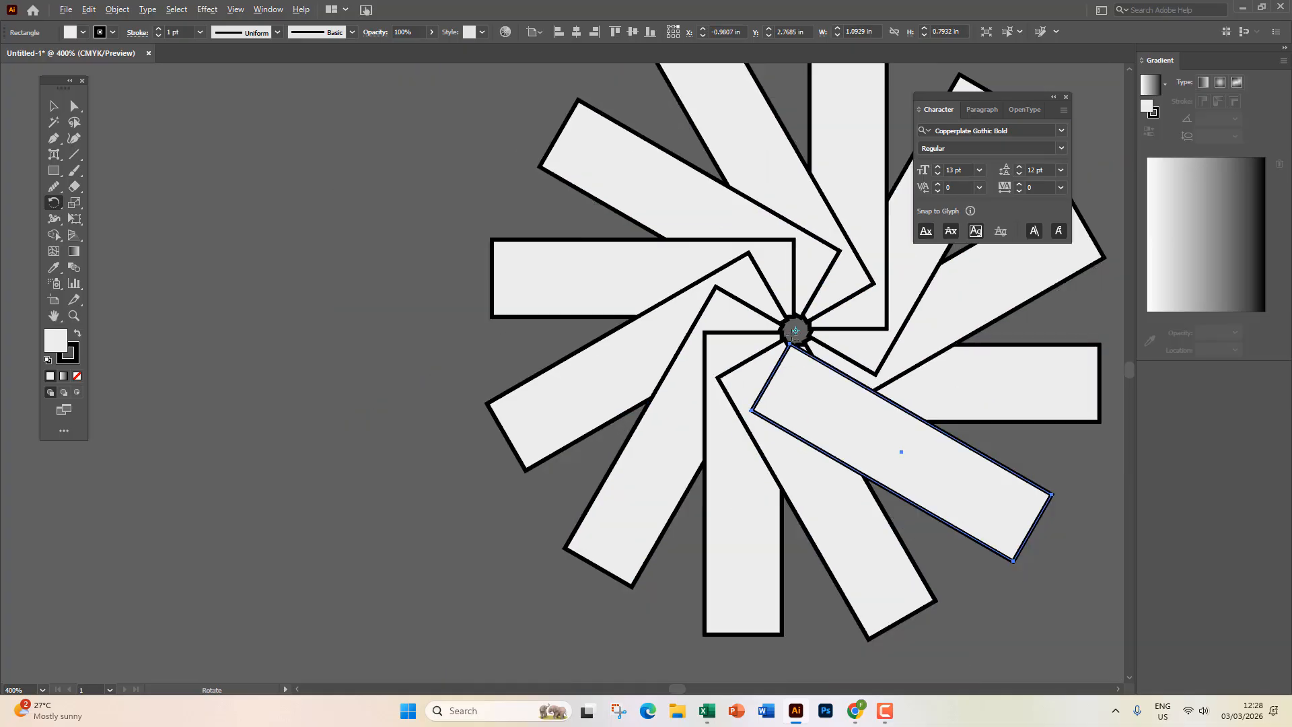
Pan to the artboard and select all the pinwheel rectangles with Ctrl+A.
{"action": "left_click", "coordinate": [53, 106]}
{"action": "left_click_drag", "start_coordinate": [710, 284], "coordinate": [457, 278]}
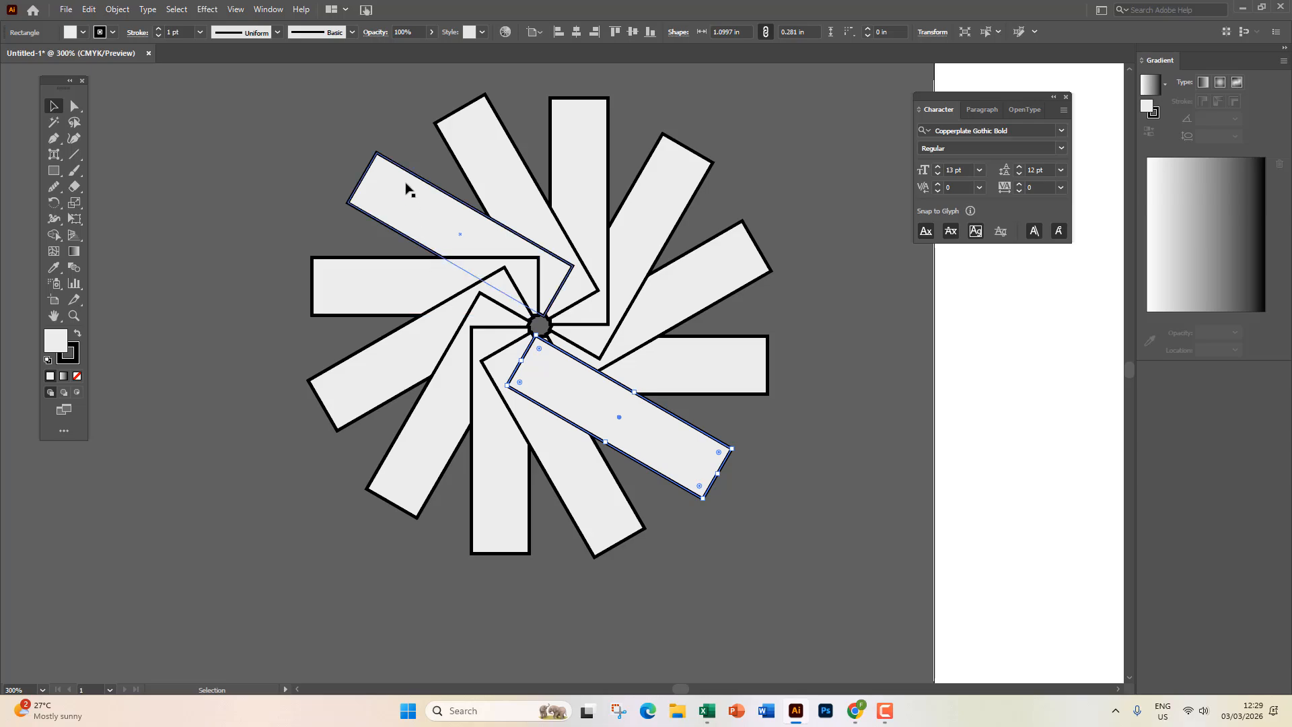
{"action": "key", "text": "ctrl+a"}
Delete the pinwheel and draw a tall ellipse on the canvas.
{"action": "key", "text": "Delete"}
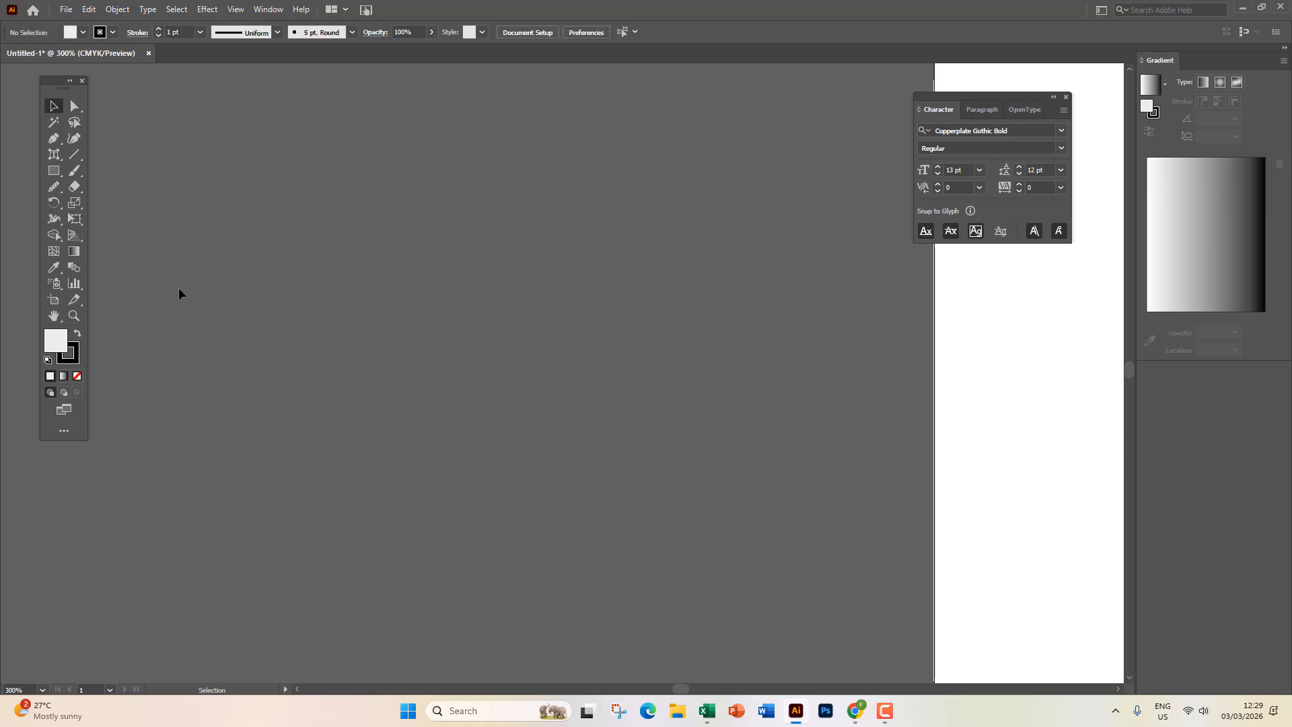
{"action": "left_click_drag", "start_coordinate": [59, 172], "coordinate": [108, 203]}
{"action": "mouse_move", "coordinate": [438, 100]}
{"action": "left_mouse_down"}
{"action": "mouse_move", "coordinate": [509, 346]}
{"action": "mouse_move", "coordinate": [509, 402]}
{"action": "left_mouse_up"}
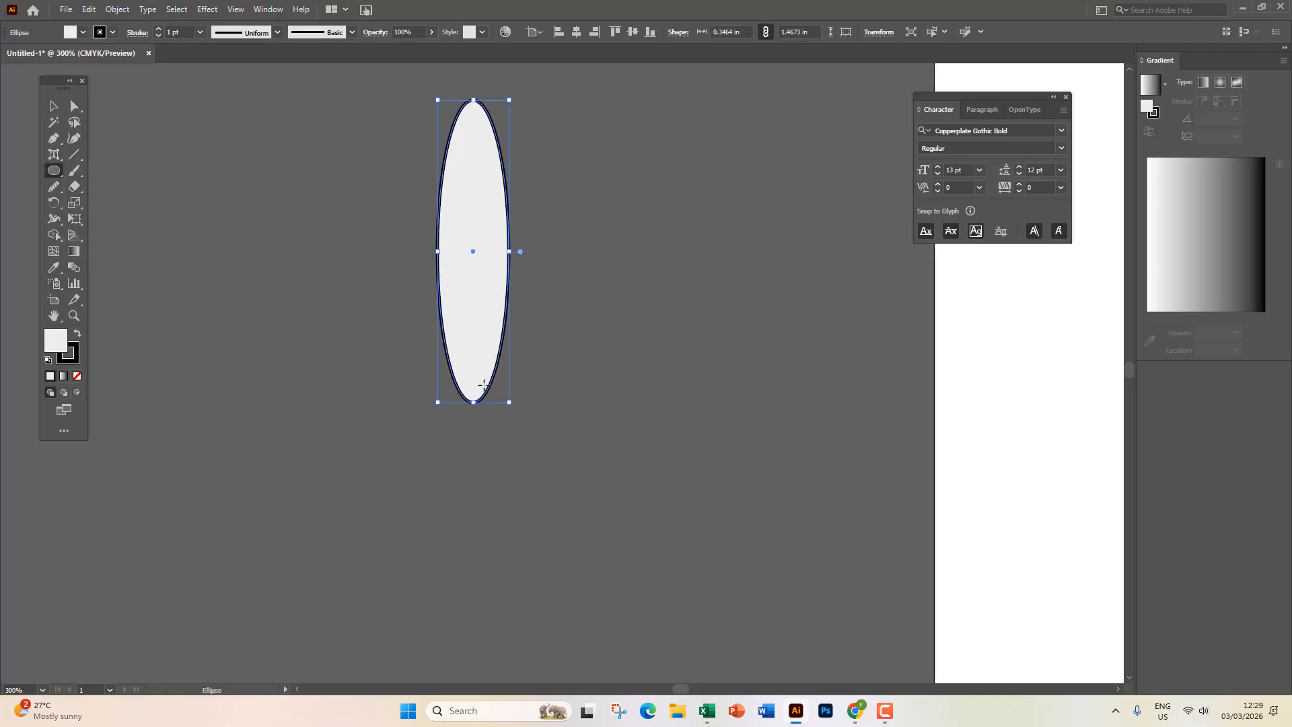
Rotate-copy the ellipse by 360/15 around its bottom tip and repeat to form the petals.
{"action": "left_click", "coordinate": [54, 203]}
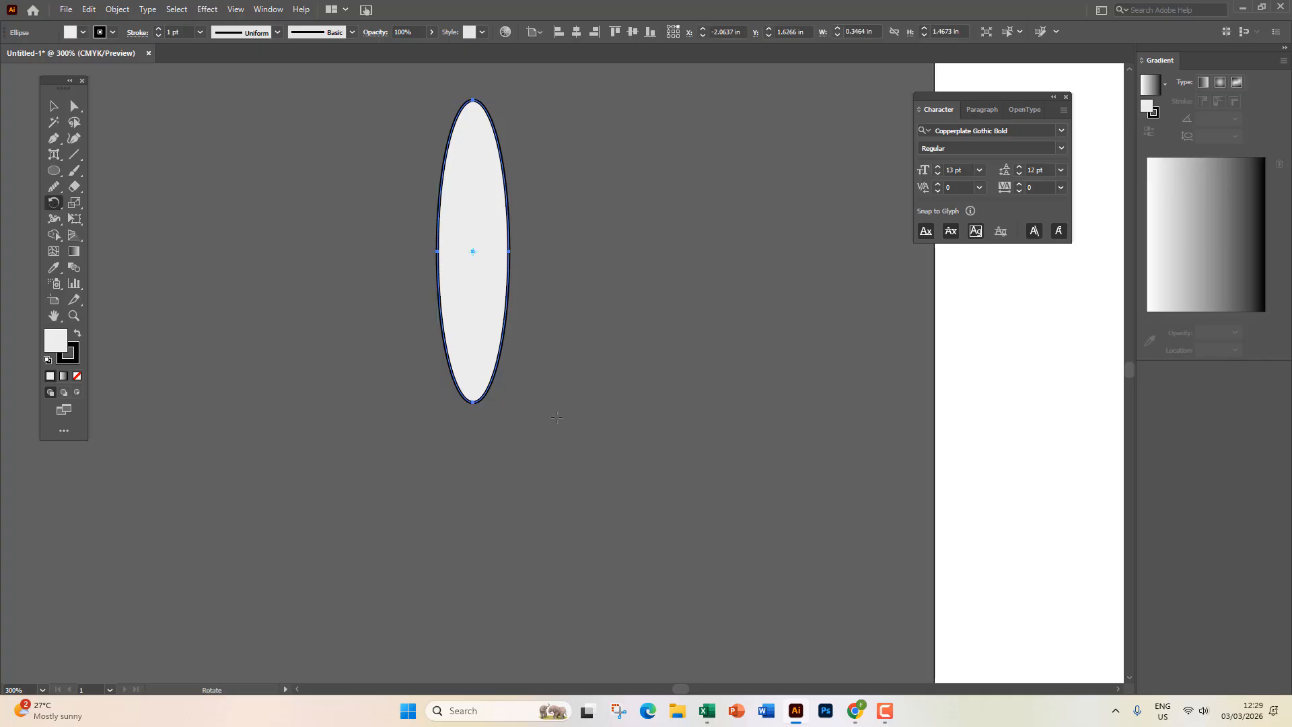
{"action": "left_click", "coordinate": [473, 416], "text": "alt"}
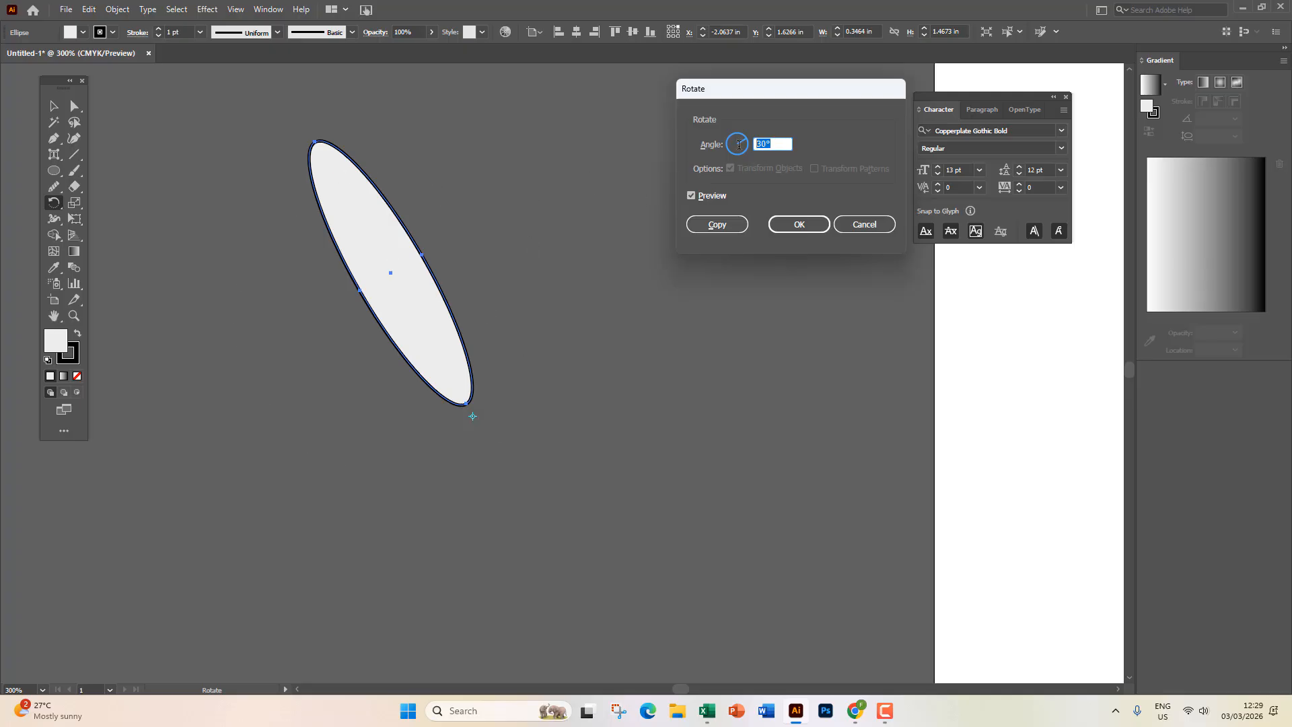
{"action": "type", "text": "360/15"}
{"action": "left_click", "coordinate": [731, 228]}
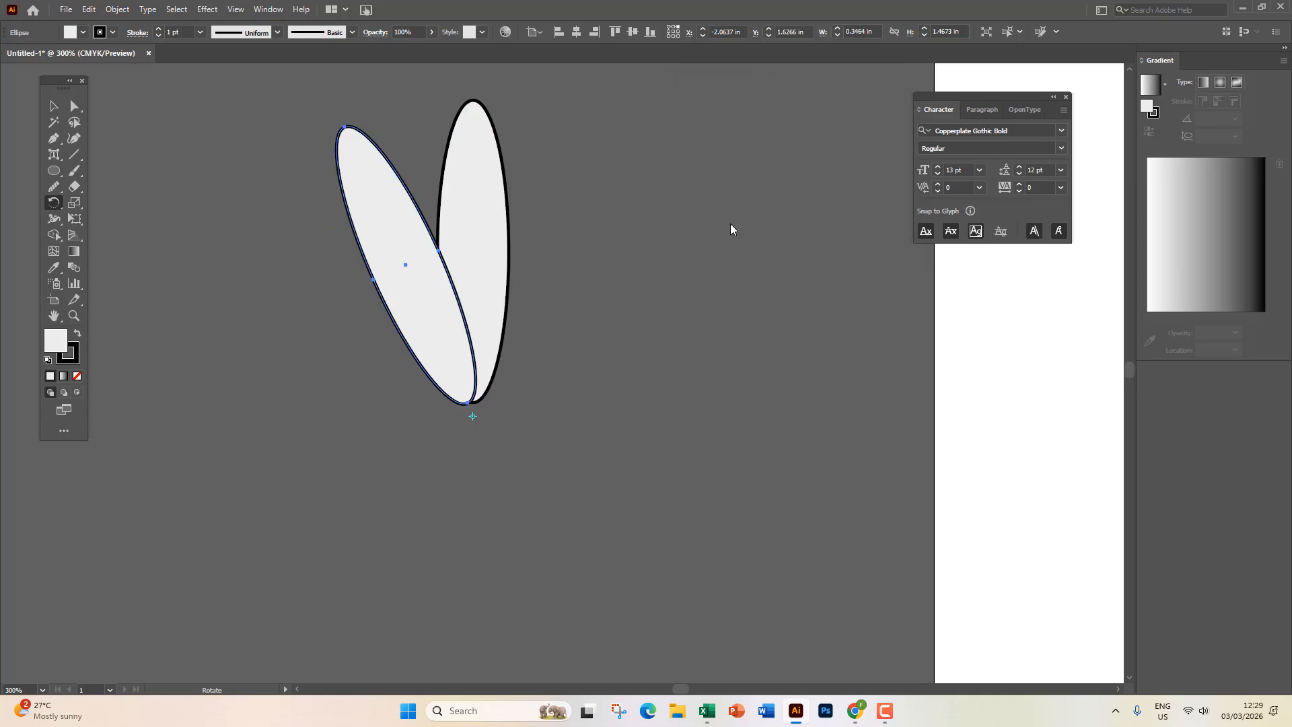
{"action": "key", "text": "ctrl+d"}
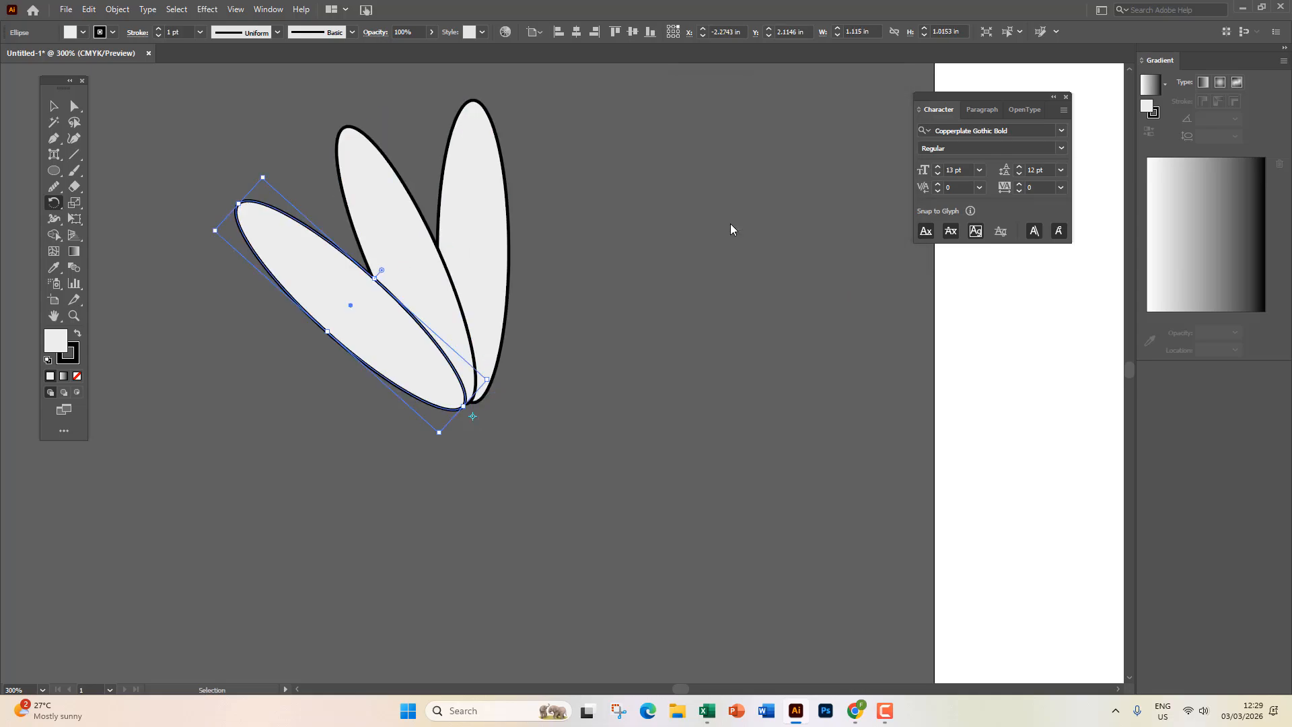
{"action": "key", "text": "ctrl+d"}
{"action": "key", "text": "ctrl+d"}
{"action": "key", "text": "ctrl+d"}
{"action": "key", "text": "ctrl+d"}
{"action": "key", "text": "ctrl+d"}
{"action": "key", "text": "ctrl+d"}
{"action": "key", "text": "ctrl+d"}
{"action": "key", "text": "ctrl+d"}
{"action": "key", "text": "ctrl+d"}
{"action": "key", "text": "ctrl+d"}
{"action": "key", "text": "ctrl+d"}
{"action": "key", "text": "ctrl+d"}
Move the finished flower up and left, off the artboard.
{"action": "key", "text": "v"}
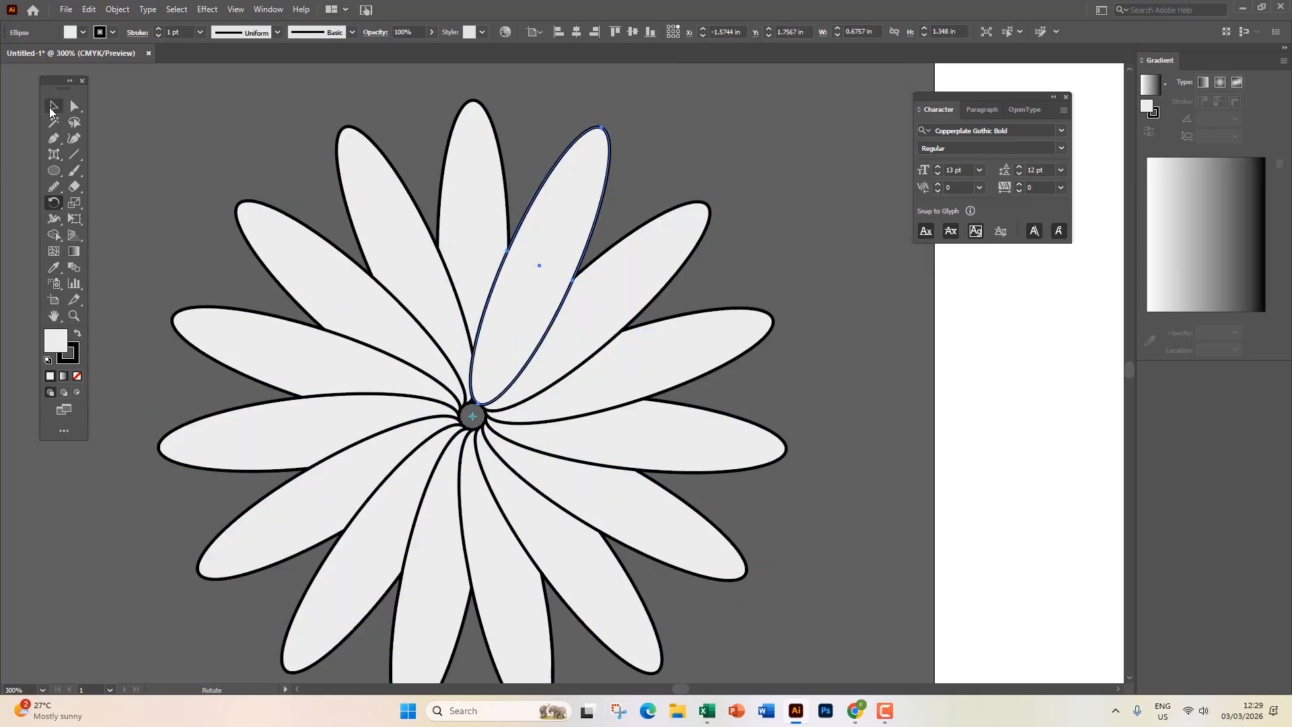
{"action": "left_click", "coordinate": [279, 159]}
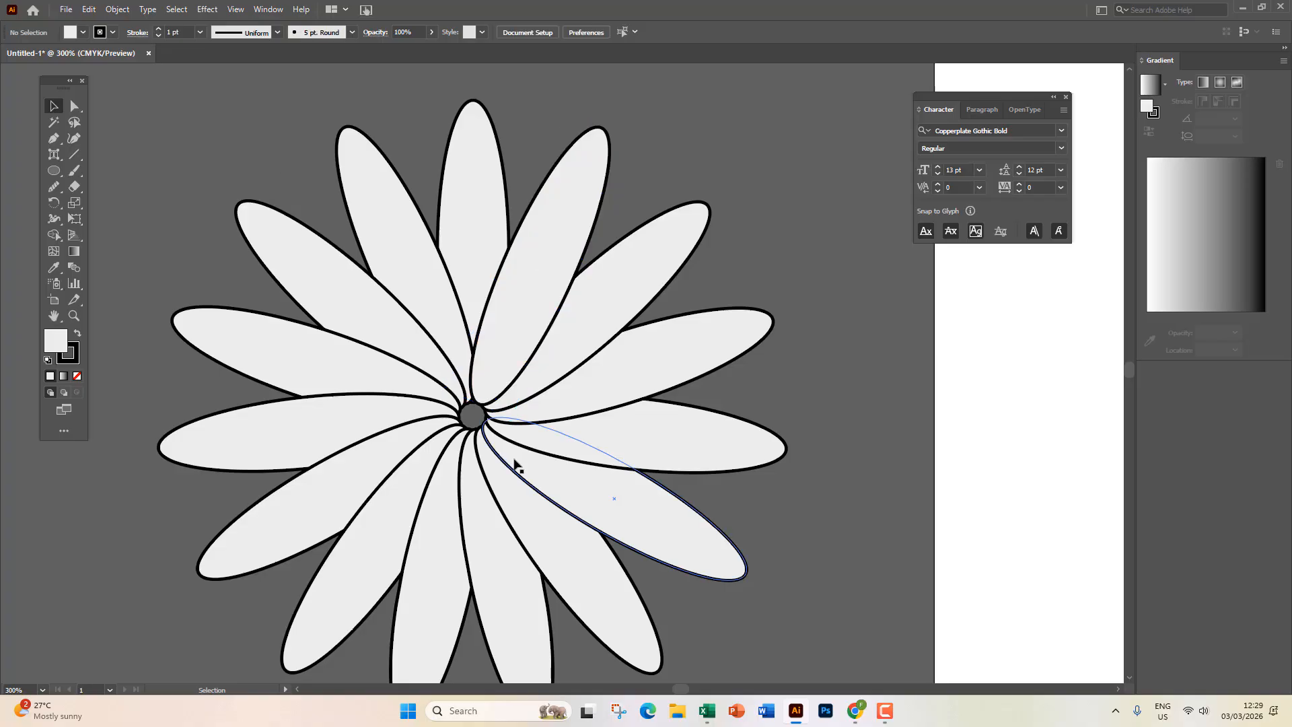
{"action": "scroll", "coordinate": [516, 464], "scroll_direction": "down", "scroll_amount": 1}
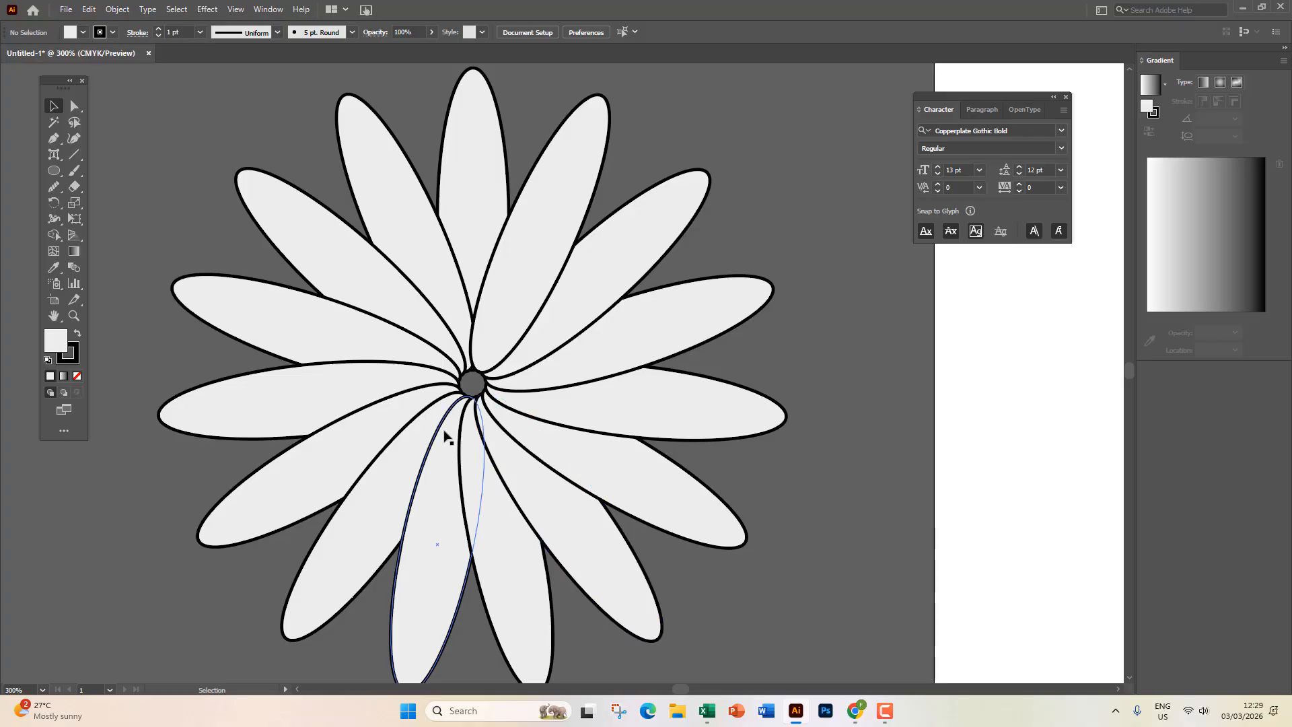
{"action": "scroll", "coordinate": [446, 431], "scroll_direction": "down", "scroll_amount": 4}
{"action": "left_click", "coordinate": [467, 459]}
{"action": "left_click_drag", "start_coordinate": [463, 431], "coordinate": [357, 181]}
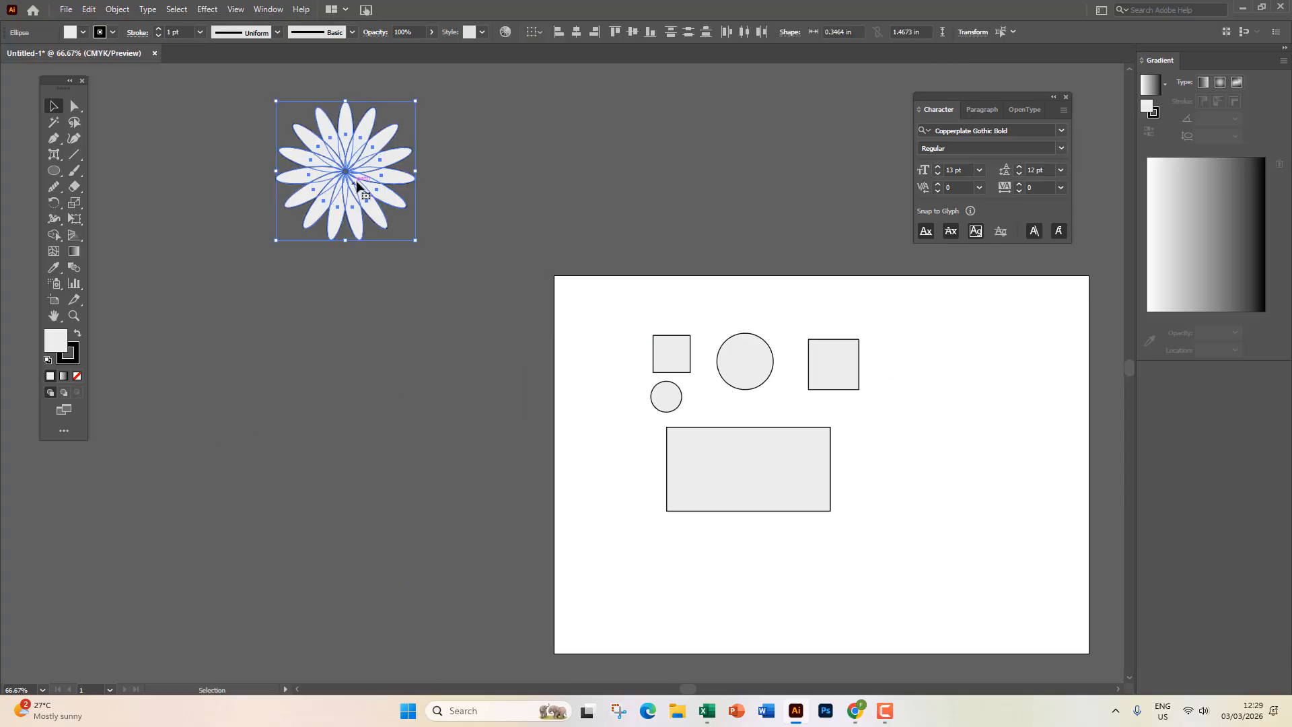
Rotate-copy the flower by 360/6 around a point below it, repeating to ring six flowers.
{"action": "left_click", "coordinate": [58, 211]}
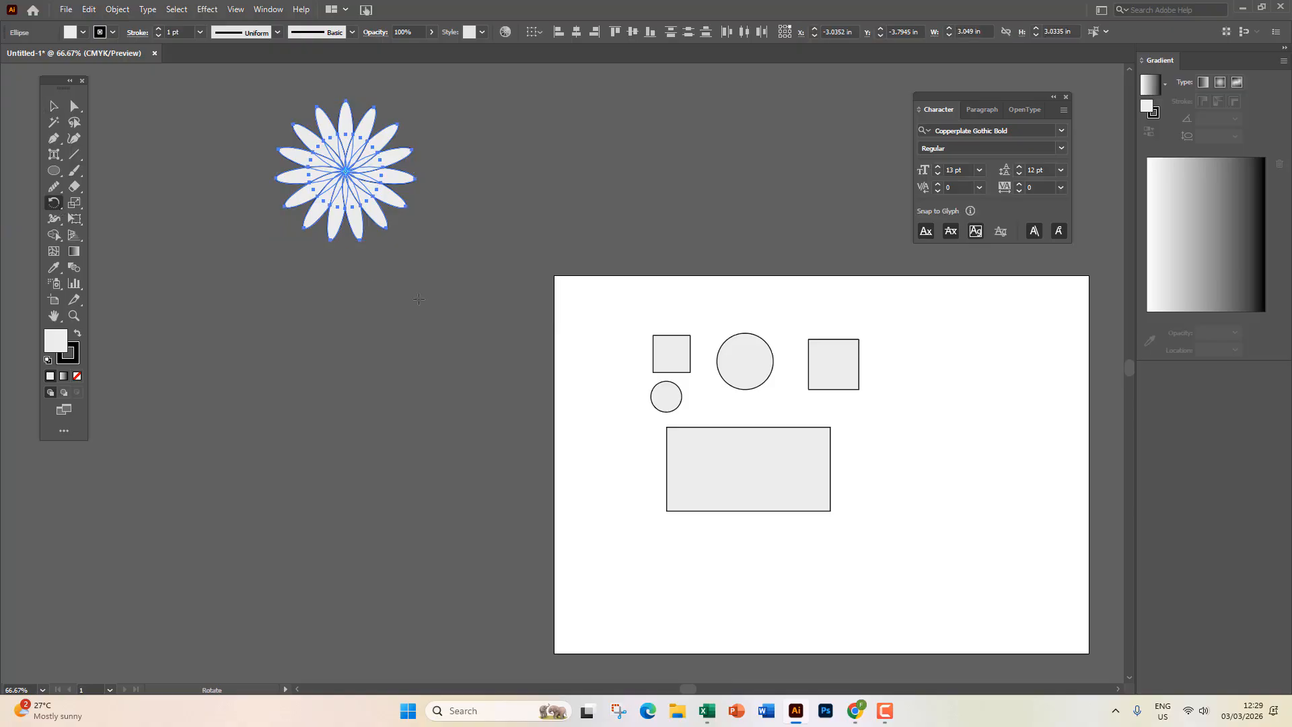
{"action": "left_click", "coordinate": [343, 268], "text": "alt"}
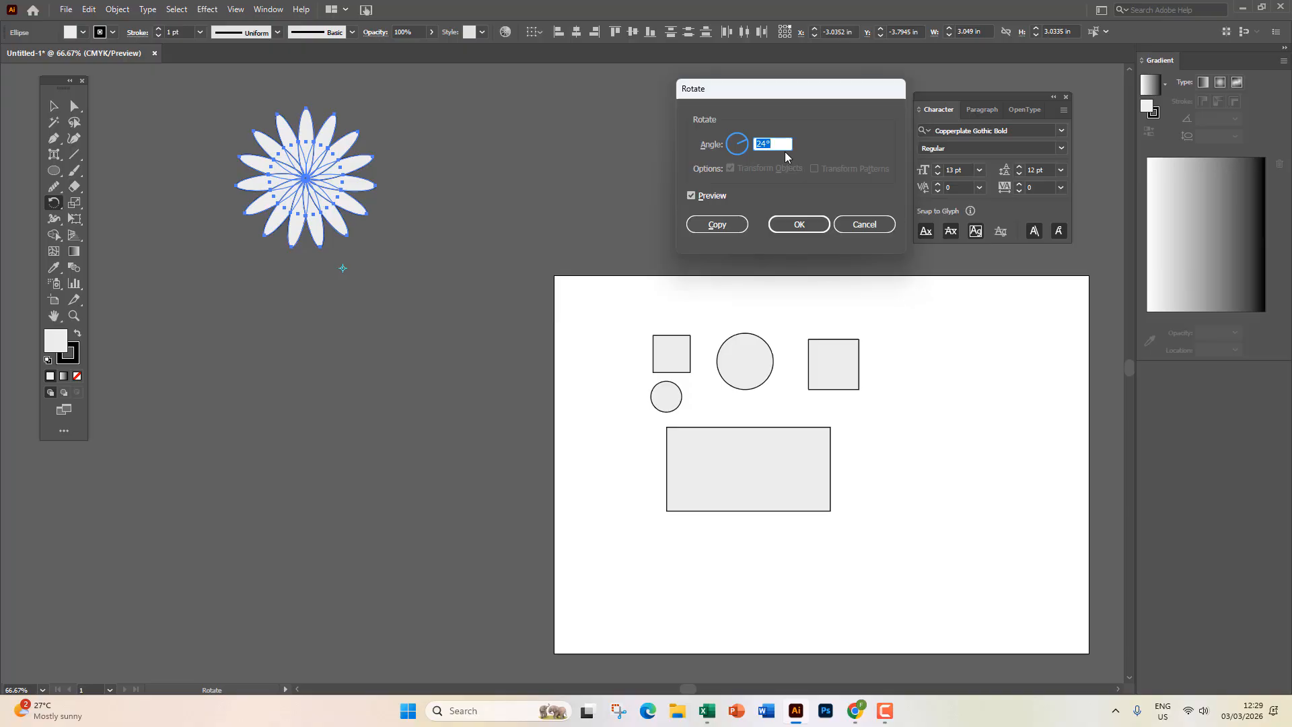
{"action": "type", "text": "360/6"}
{"action": "left_click", "coordinate": [738, 222]}
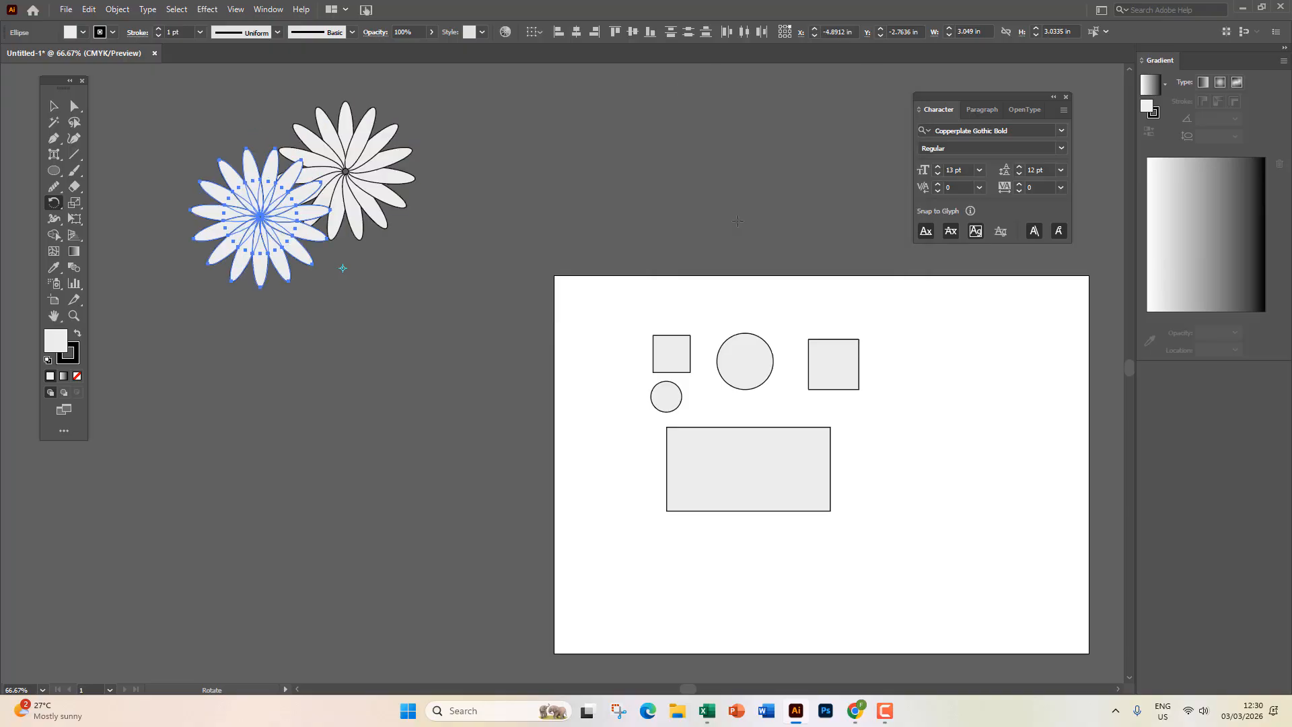
{"action": "key", "text": "ctrl+d"}
{"action": "key", "text": "ctrl+d"}
{"action": "key", "text": "ctrl+d"}
{"action": "key", "text": "ctrl+d"}
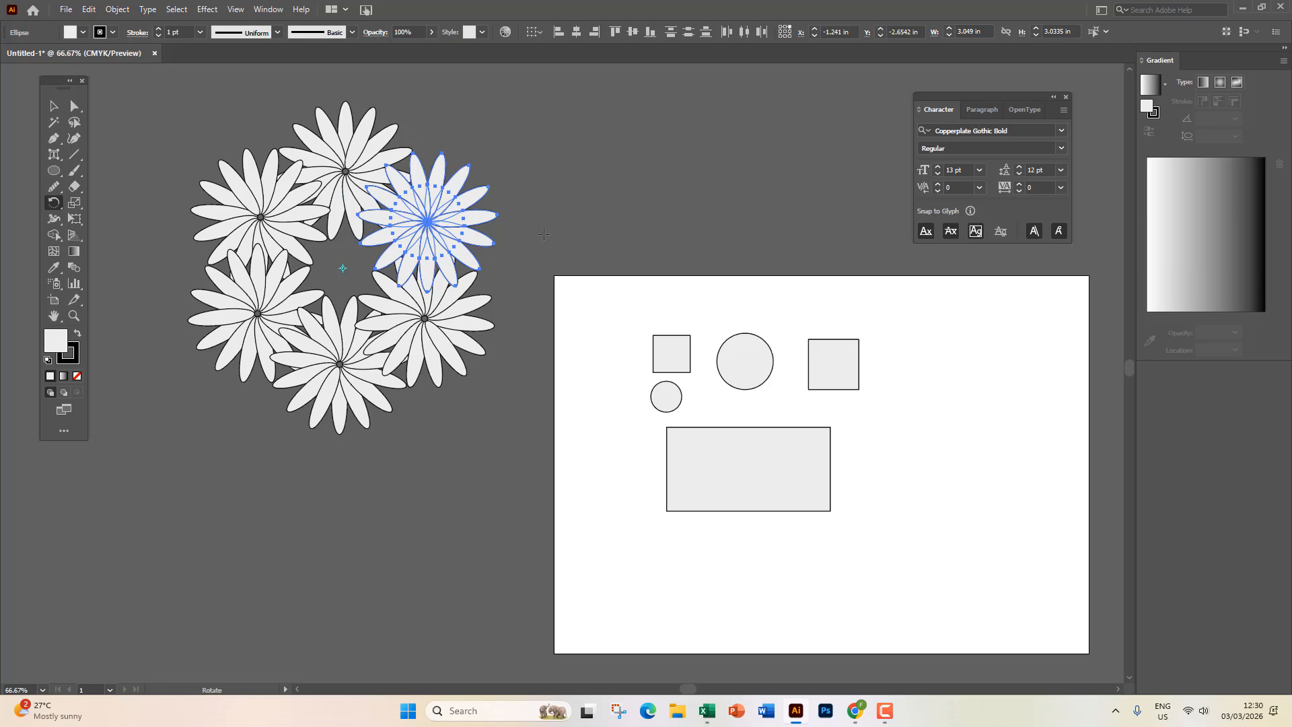
Select all the flower artwork and delete it.
{"action": "left_click", "coordinate": [54, 105]}
{"action": "left_click", "coordinate": [156, 236]}
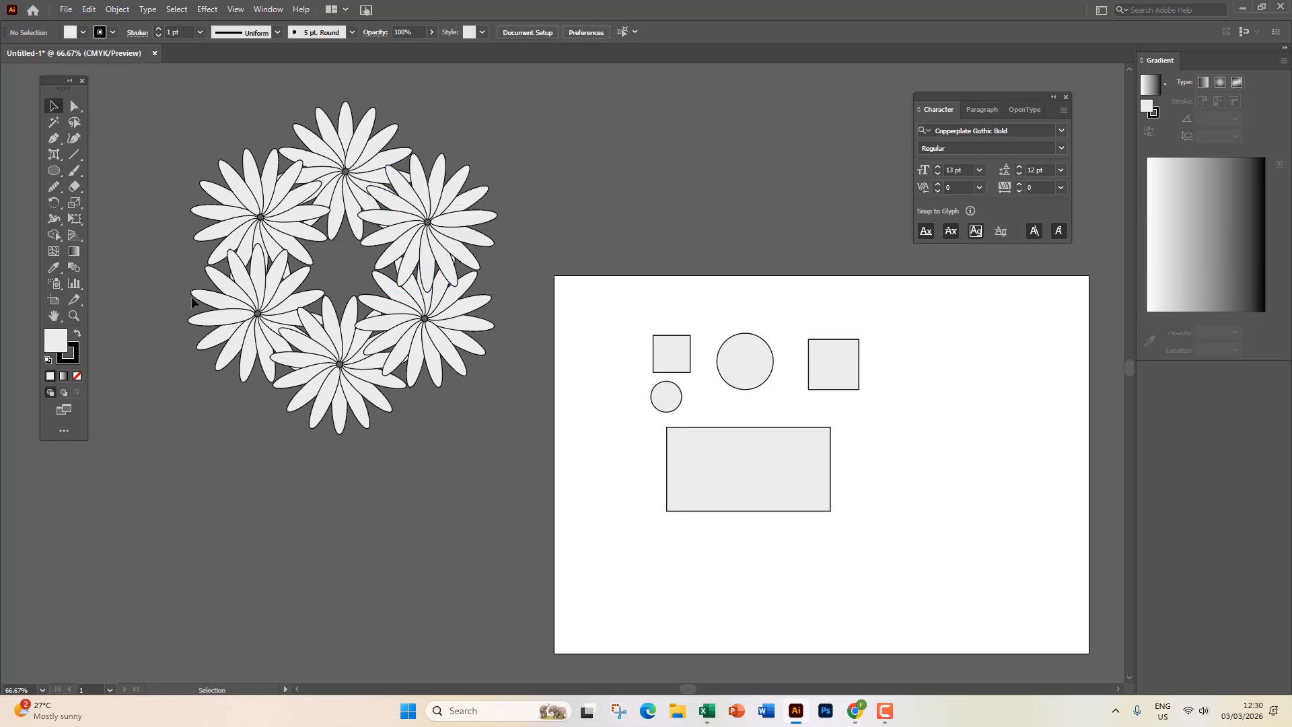
{"action": "scroll", "coordinate": [247, 237], "scroll_direction": "up", "scroll_amount": 1}
{"action": "left_click_drag", "start_coordinate": [364, 298], "coordinate": [460, 415]}
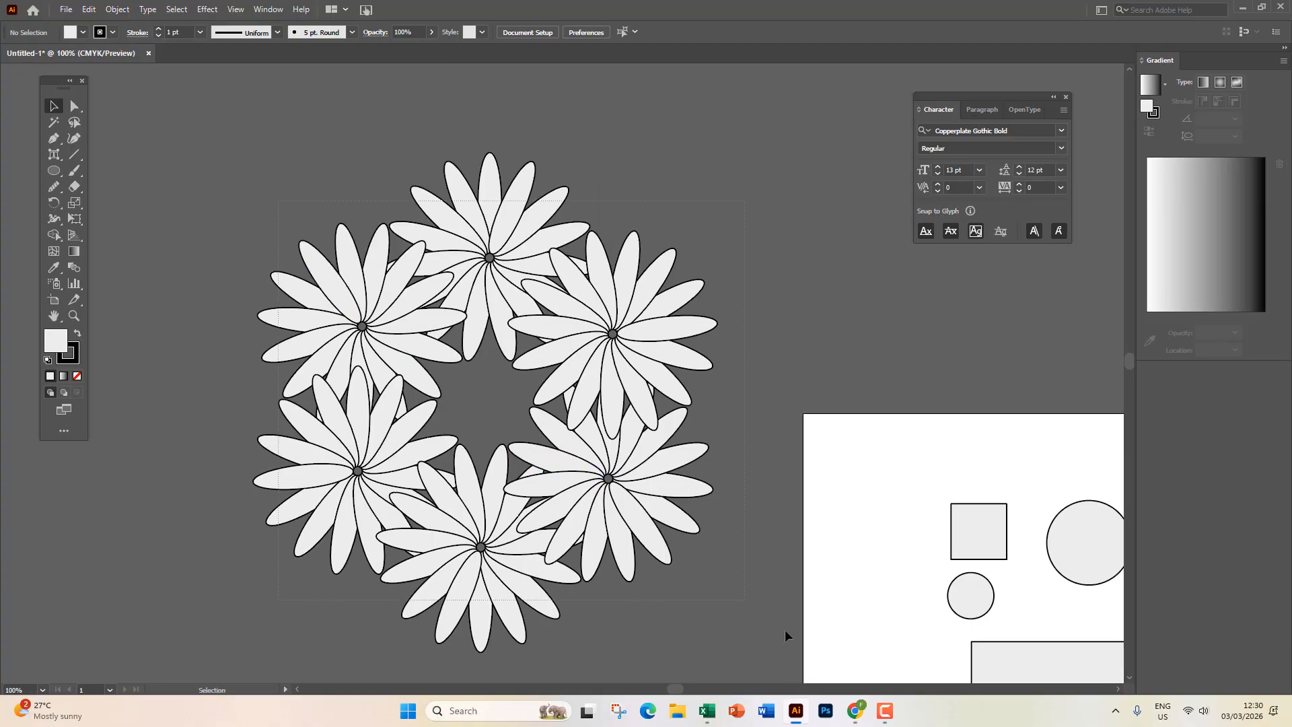
{"action": "key", "text": "ctrl+a"}
{"action": "key", "text": "Delete"}
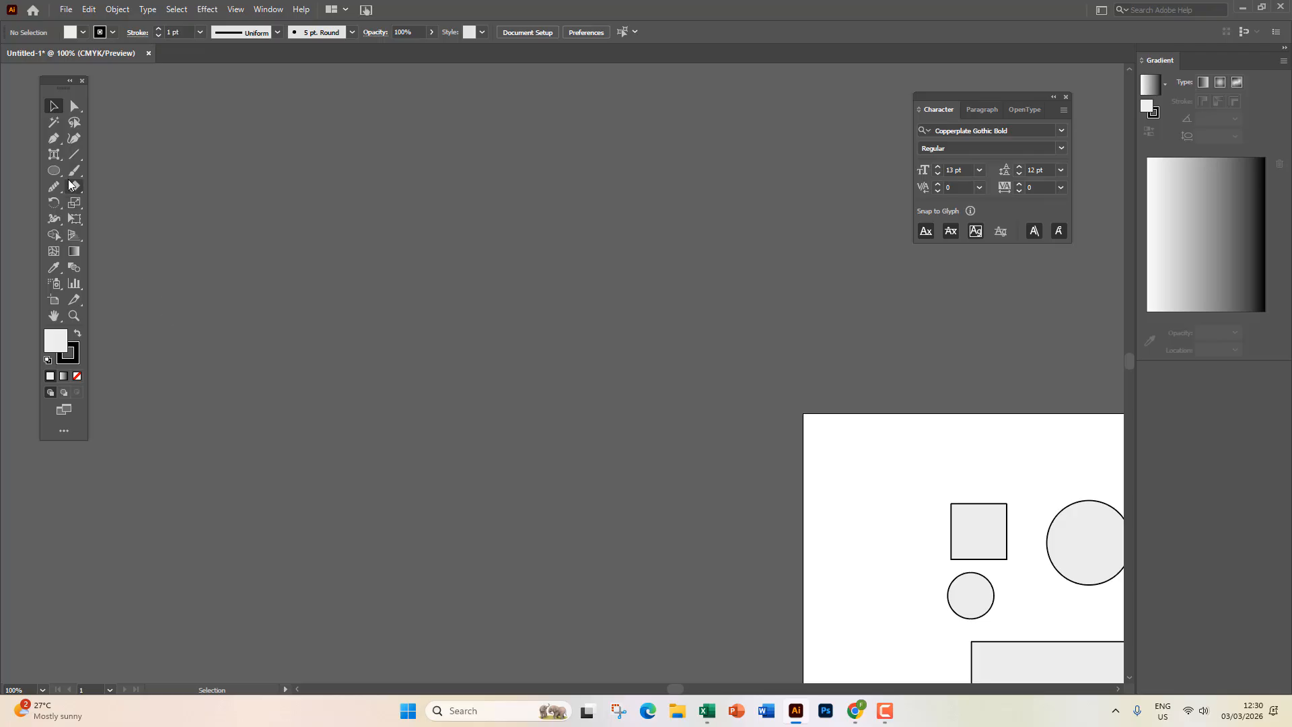
Draw a tall narrow rectangle with the Rectangle tool.
{"action": "left_click", "coordinate": [54, 170]}
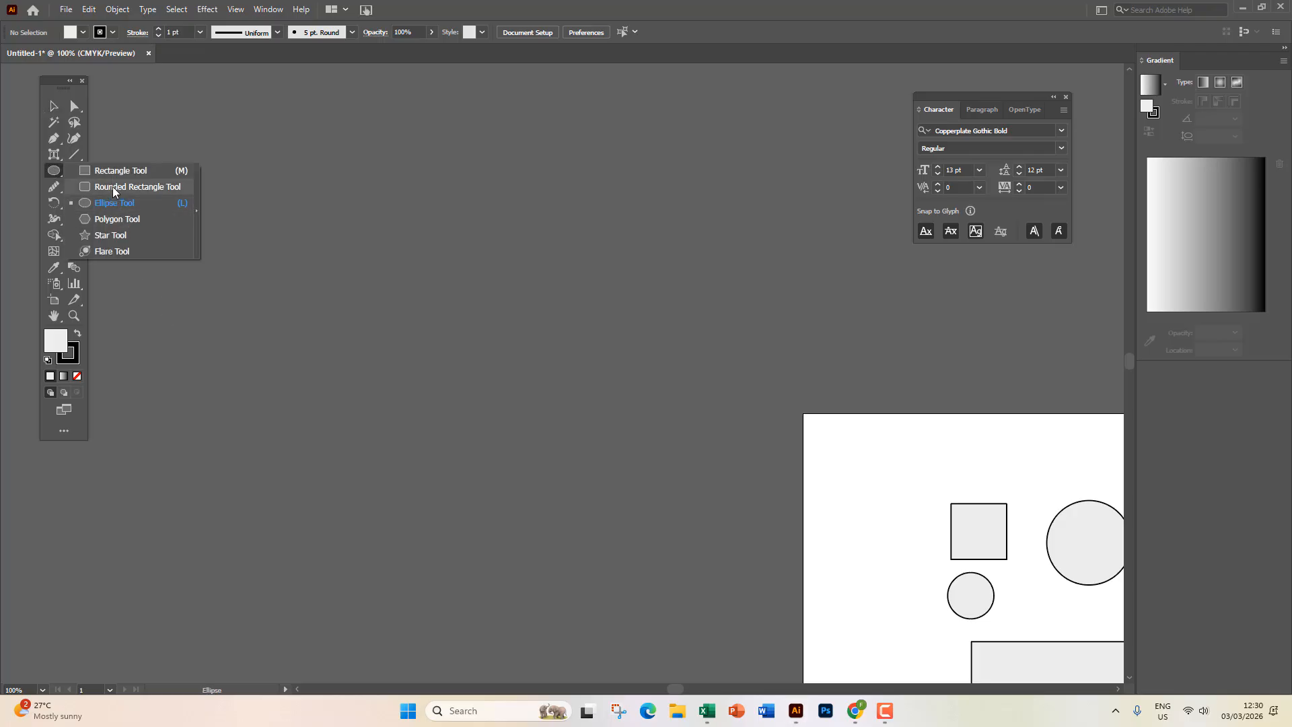
{"action": "left_click", "coordinate": [114, 170]}
{"action": "left_click_drag", "start_coordinate": [425, 177], "coordinate": [476, 600]}
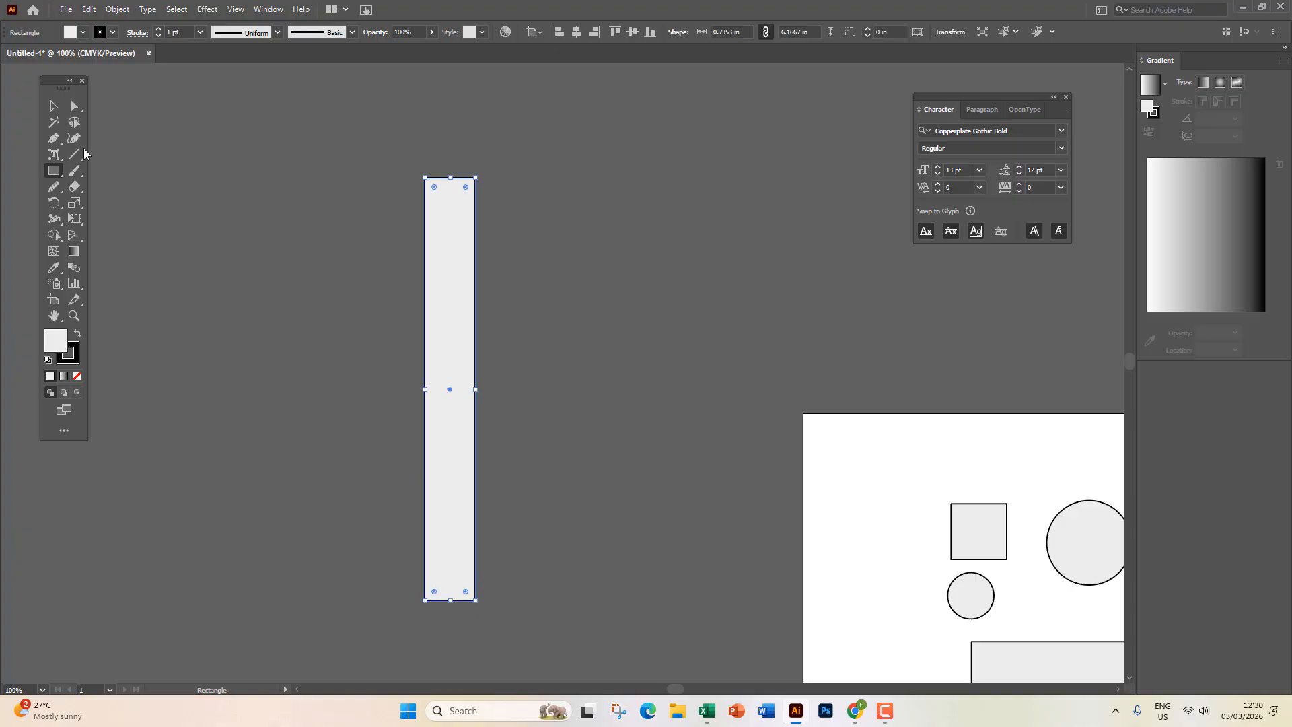
Rotate-copy the rectangle at 45° and repeat into an asterisk, then undo back to one bar.
{"action": "left_click", "coordinate": [56, 203]}
{"action": "double_click", "coordinate": [56, 203]}
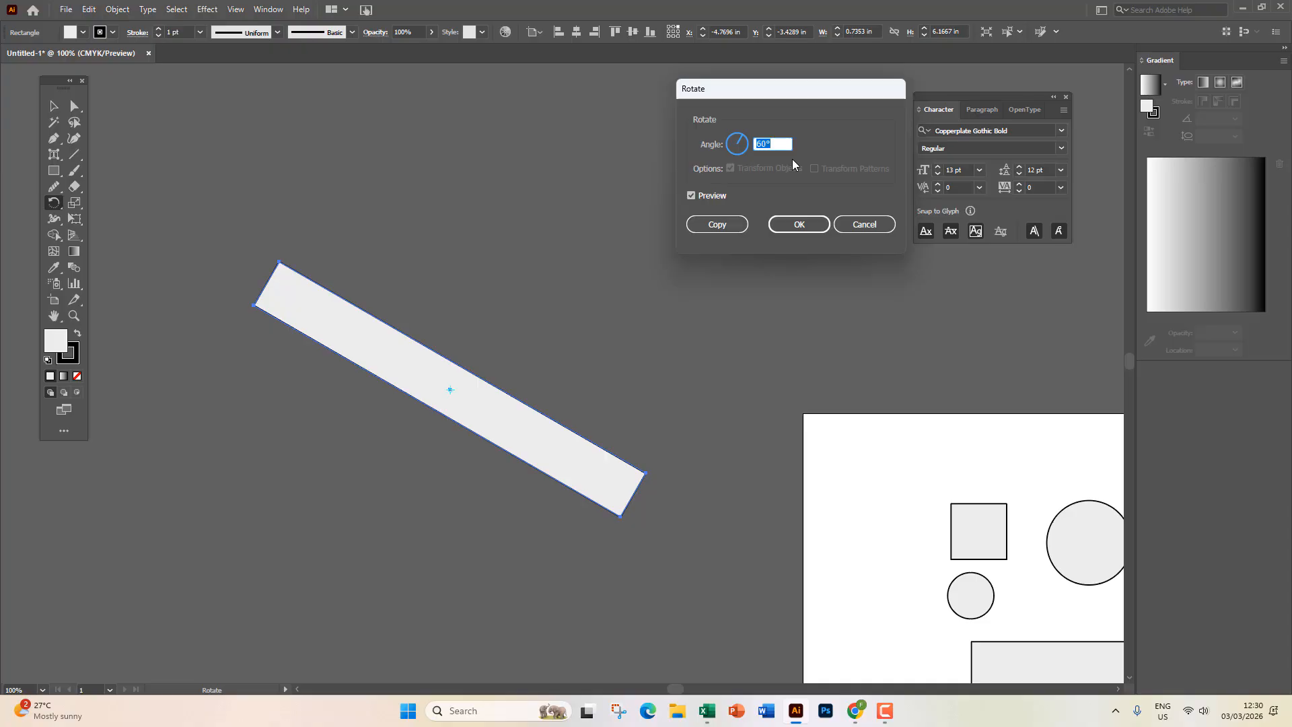
{"action": "type", "text": "3680"}
{"action": "key", "text": "BackSpace"}
{"action": "key", "text": "BackSpace"}
{"action": "type", "text": "0/8"}
{"action": "left_click", "coordinate": [716, 224]}
{"action": "key", "text": "ctrl"}
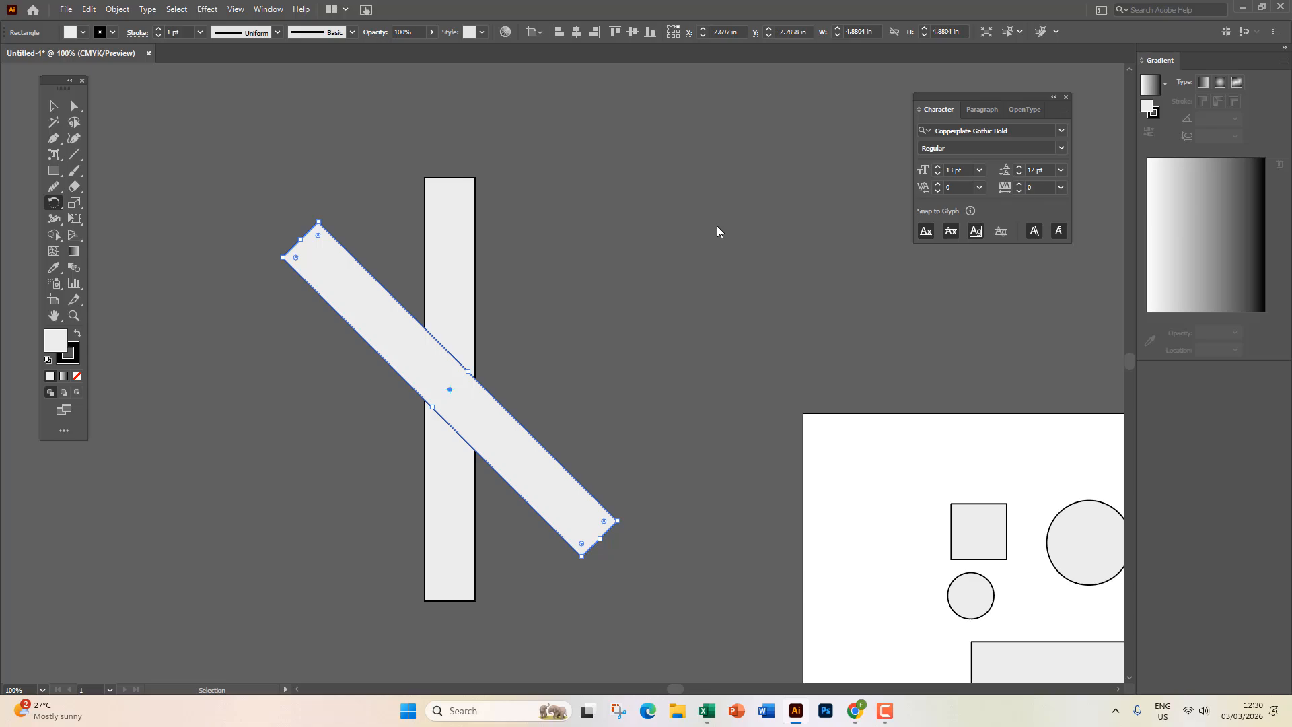
{"action": "key", "text": "ctrl+d"}
{"action": "key", "text": "ctrl+d"}
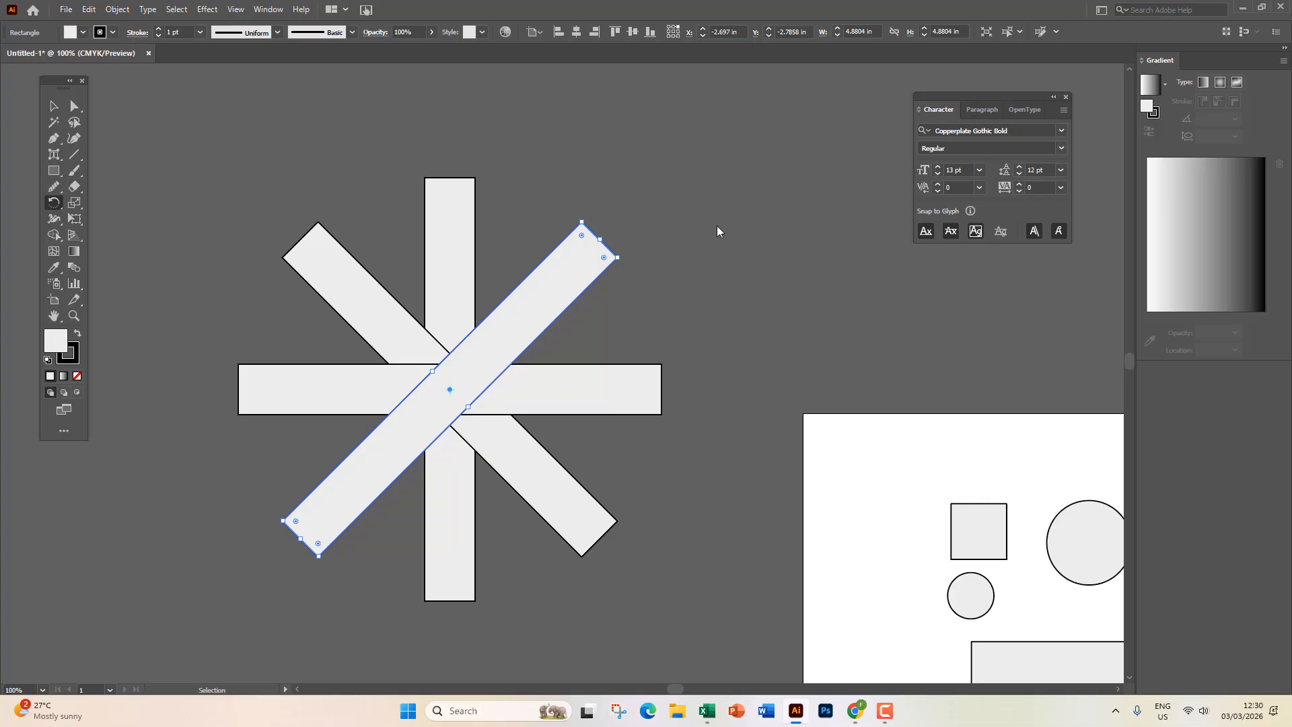
{"action": "key", "text": "ctrl+z"}
{"action": "key", "text": "ctrl+z"}
{"action": "key", "text": "ctrl+z"}
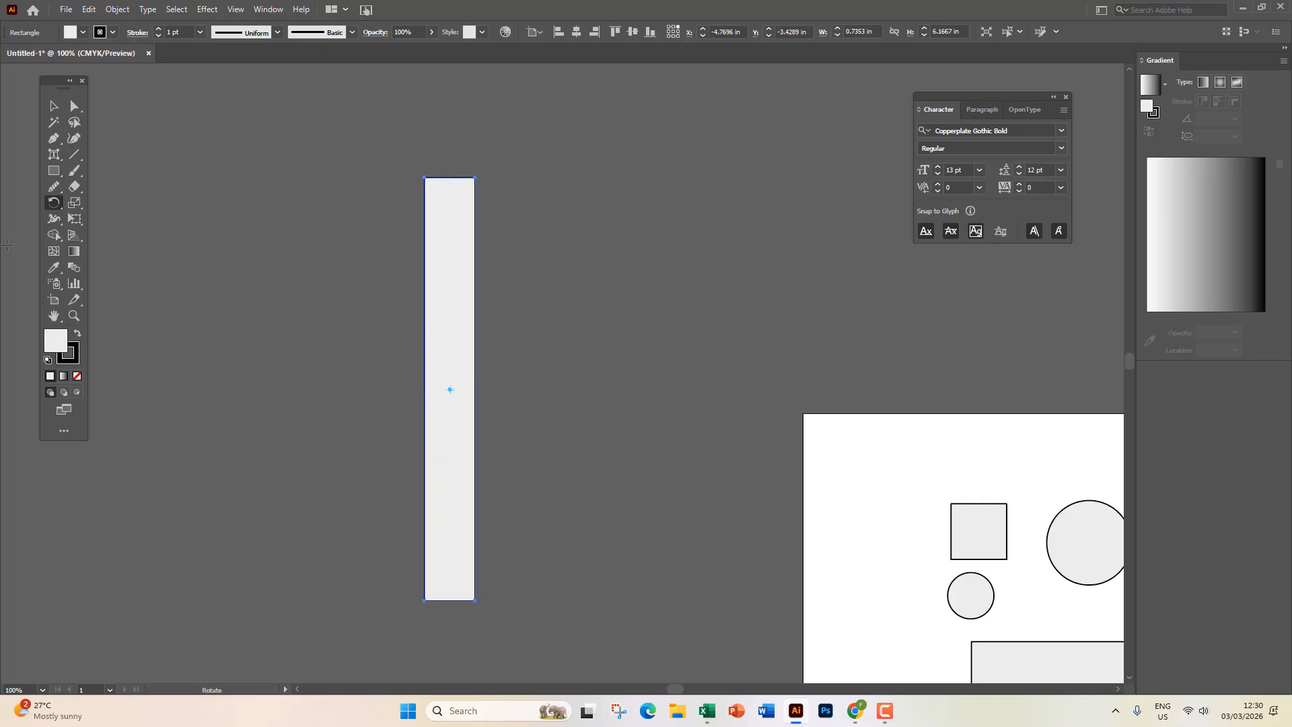
Rotate-copy the bar by 360/16 and repeat around the centre, then deselect.
{"action": "double_click", "coordinate": [52, 206]}
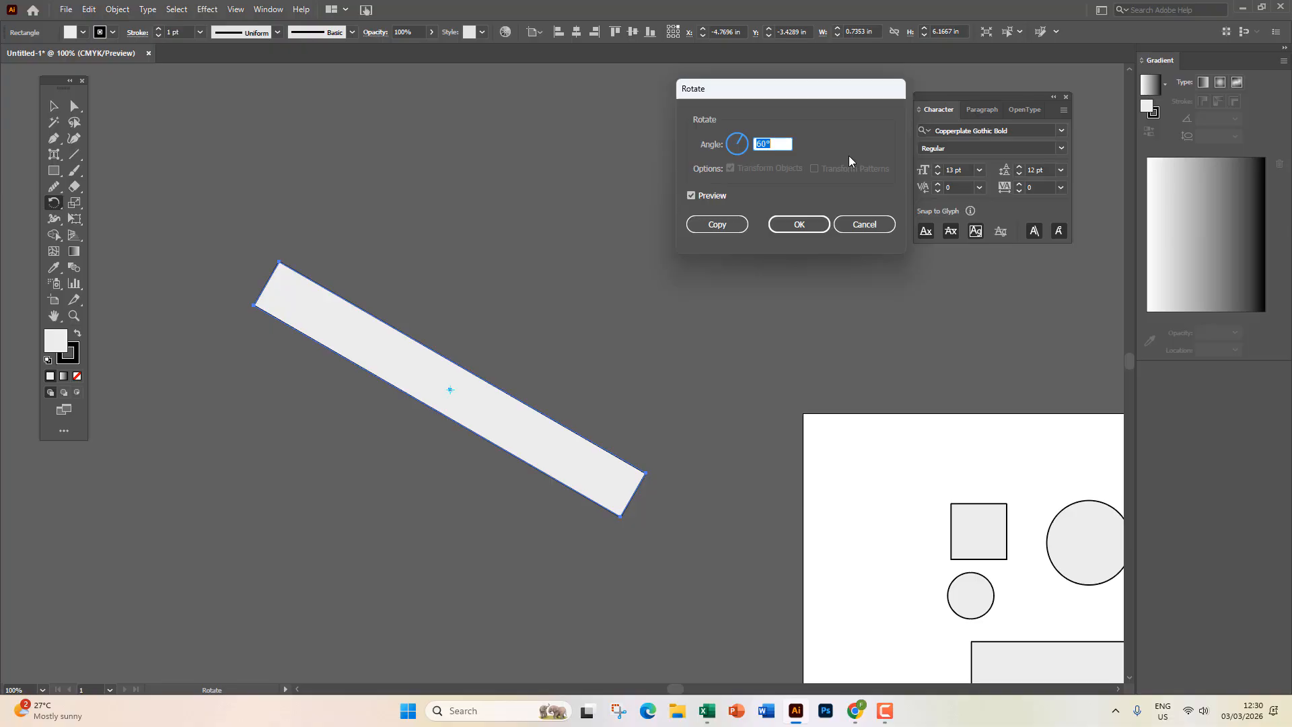
{"action": "type", "text": "360/16"}
{"action": "left_click", "coordinate": [722, 221]}
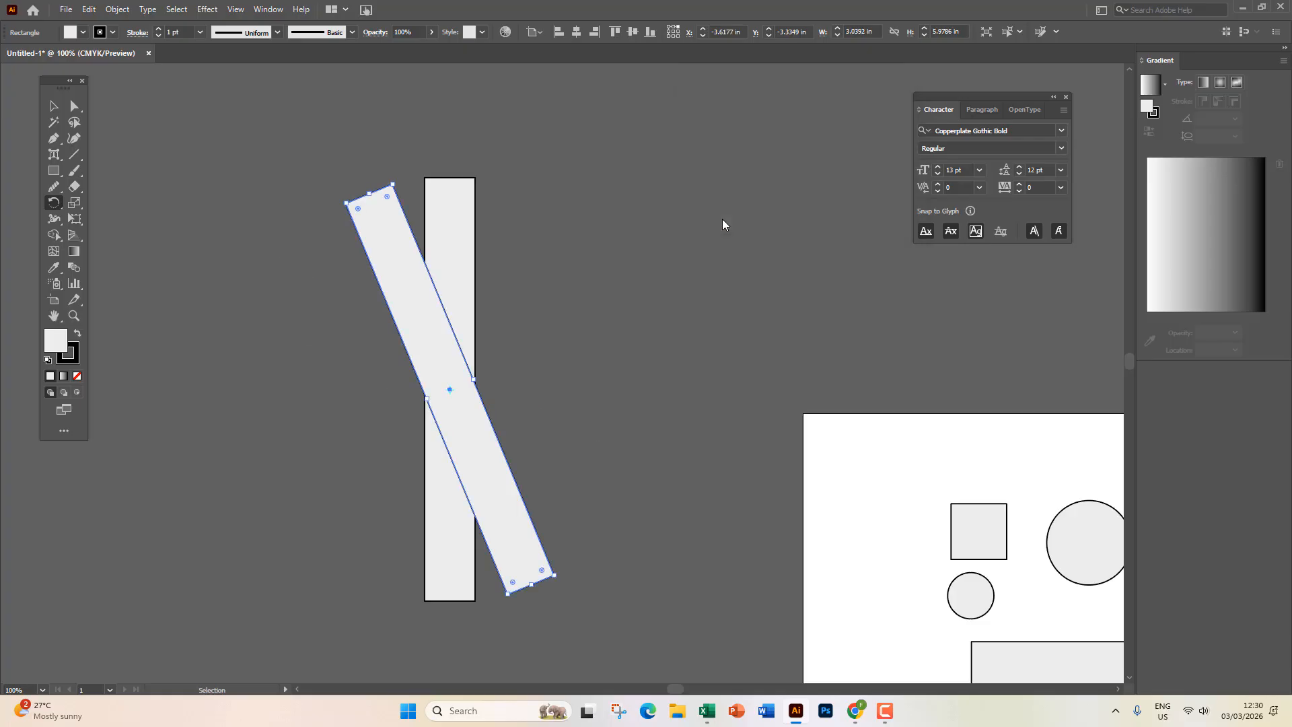
{"action": "key", "text": "ctrl+d"}
{"action": "key", "text": "ctrl+d"}
{"action": "key", "text": "ctrl+d"}
{"action": "key", "text": "ctrl+d"}
{"action": "key", "text": "ctrl+d"}
{"action": "key", "text": "ctrl+d"}
{"action": "key", "text": "ctrl+d"}
{"action": "key", "text": "ctrl+d"}
{"action": "key", "text": "ctrl+d"}
{"action": "key", "text": "ctrl+d"}
{"action": "key", "text": "ctrl+d"}
{"action": "key", "text": "ctrl+d"}
{"action": "key", "text": "ctrl+d"}
{"action": "key", "text": "ctrl+d"}
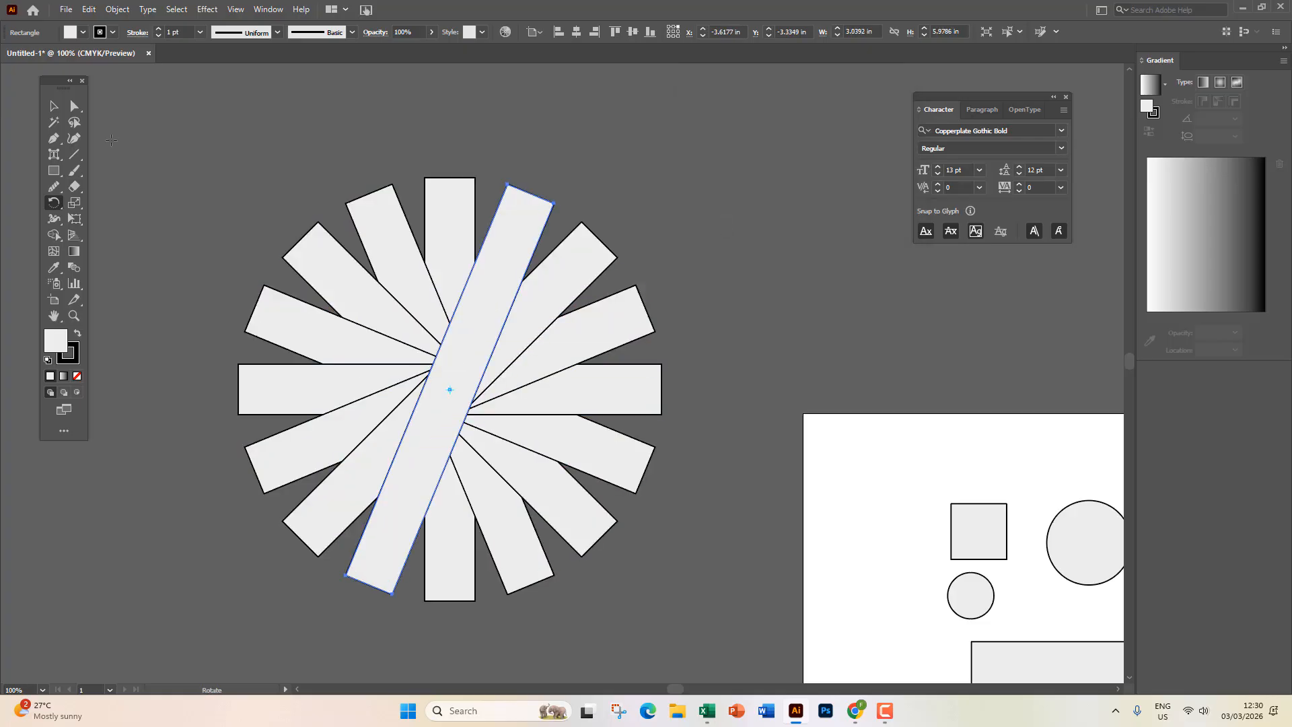
{"action": "left_click", "coordinate": [54, 106]}
{"action": "left_click", "coordinate": [243, 183]}
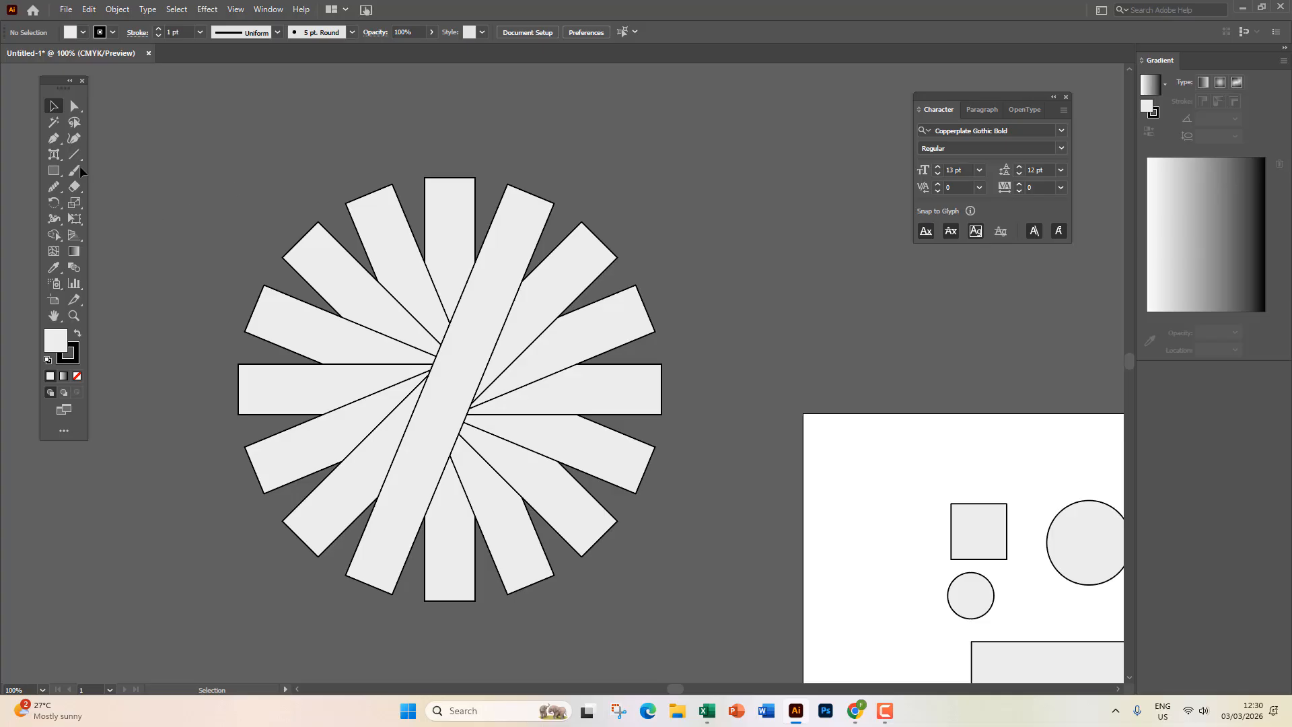
Draw a circle centred on the starburst and select it along with all the bars.
{"action": "left_click", "coordinate": [54, 172]}
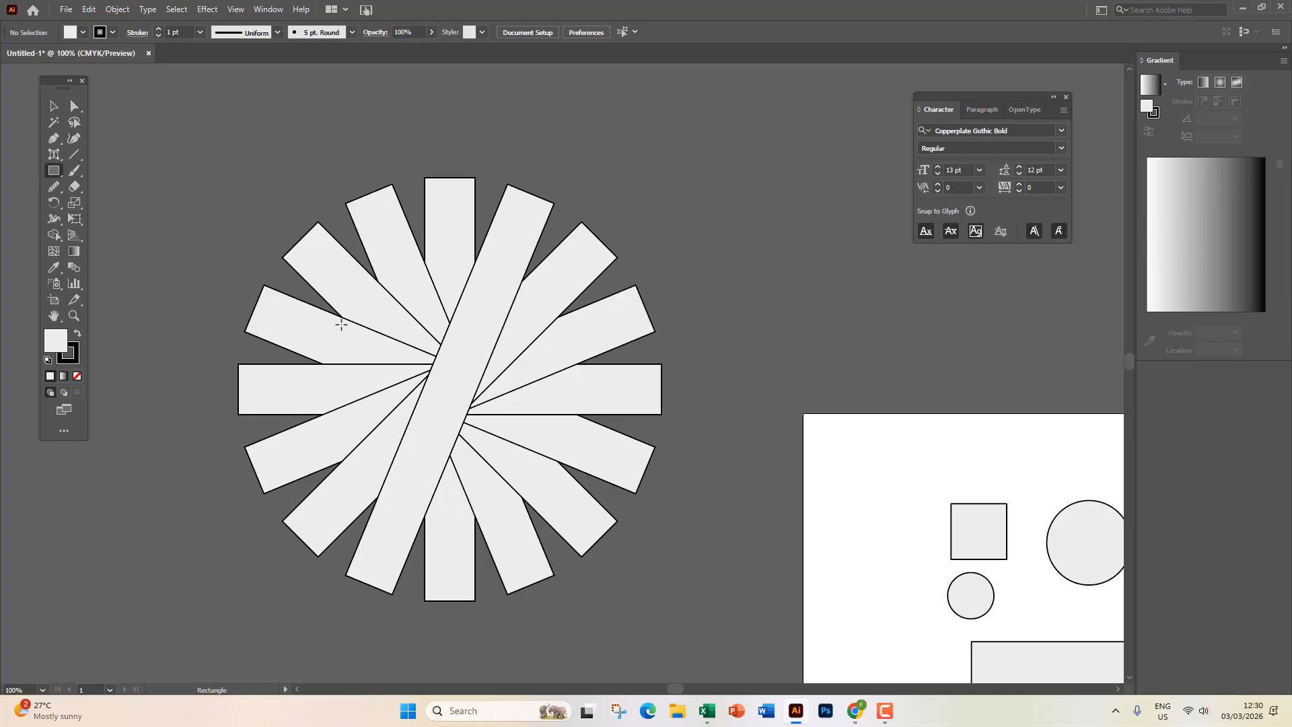
{"action": "left_click", "coordinate": [60, 174]}
{"action": "left_click", "coordinate": [114, 202]}
{"action": "left_click_drag", "start_coordinate": [450, 389], "coordinate": [615, 541]}
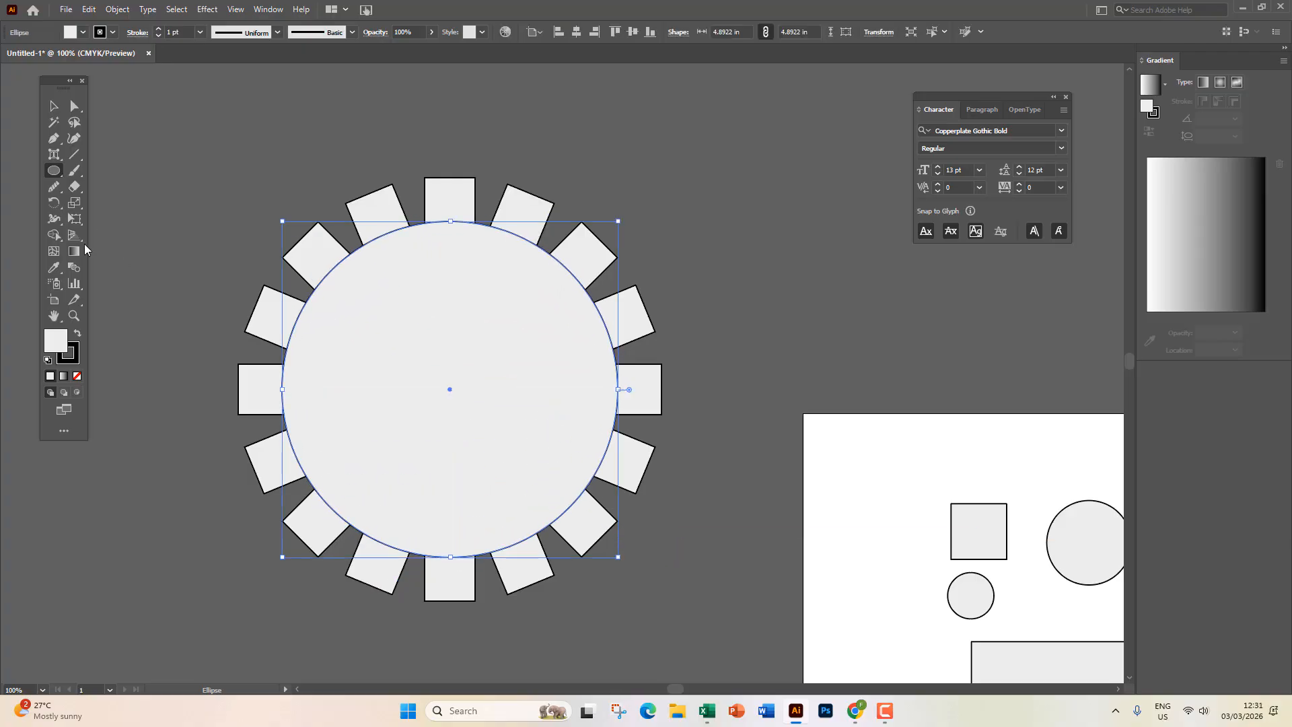
{"action": "key", "text": "v"}
{"action": "left_click_drag", "start_coordinate": [227, 157], "coordinate": [660, 596]}
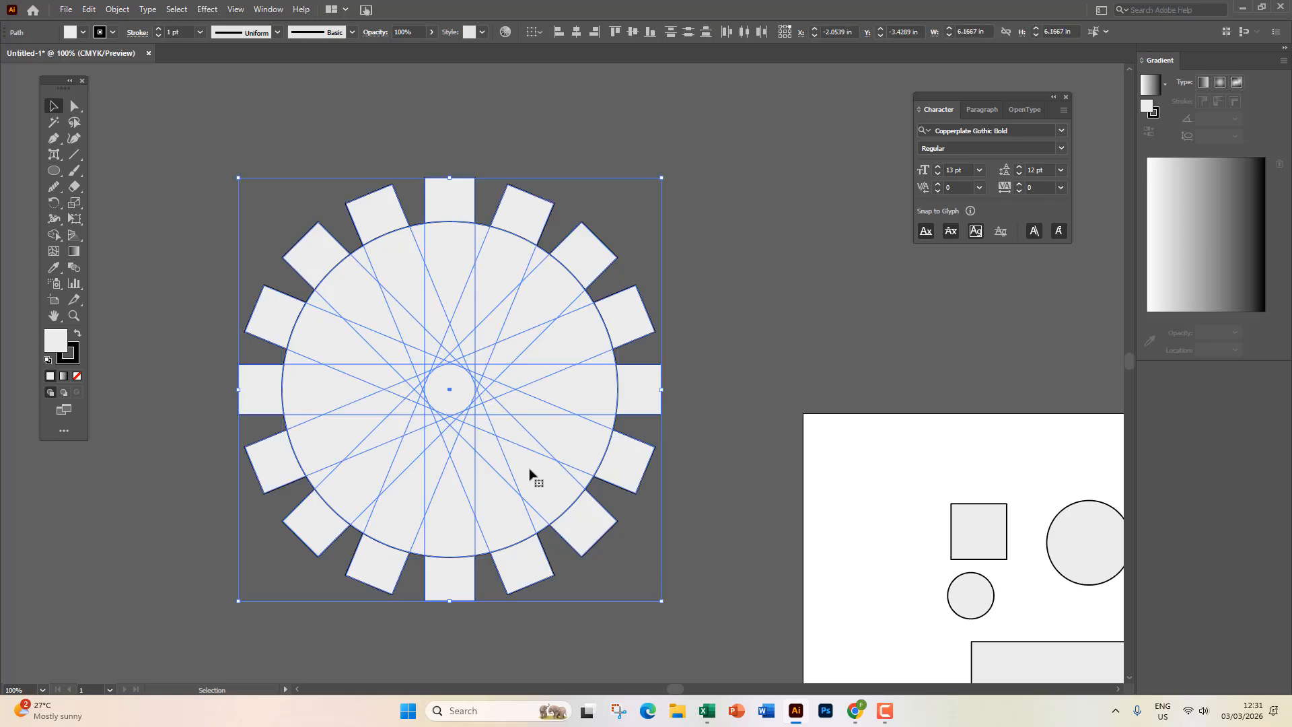
Merge the overlapping regions into square tiles with the Shape Builder tool.
{"action": "left_click", "coordinate": [55, 236]}
{"action": "mouse_move", "coordinate": [408, 242]}
{"action": "left_mouse_down"}
{"action": "mouse_move", "coordinate": [362, 276]}
{"action": "mouse_move", "coordinate": [332, 323]}
{"action": "mouse_move", "coordinate": [322, 442]}
{"action": "mouse_move", "coordinate": [339, 478]}
{"action": "mouse_move", "coordinate": [402, 530]}
{"action": "mouse_move", "coordinate": [515, 531]}
{"action": "mouse_move", "coordinate": [566, 500]}
{"action": "mouse_move", "coordinate": [609, 372]}
{"action": "mouse_move", "coordinate": [588, 330]}
{"action": "mouse_move", "coordinate": [436, 249]}
{"action": "mouse_move", "coordinate": [520, 259]}
{"action": "mouse_move", "coordinate": [545, 276]}
{"action": "mouse_move", "coordinate": [420, 249]}
{"action": "left_mouse_up"}
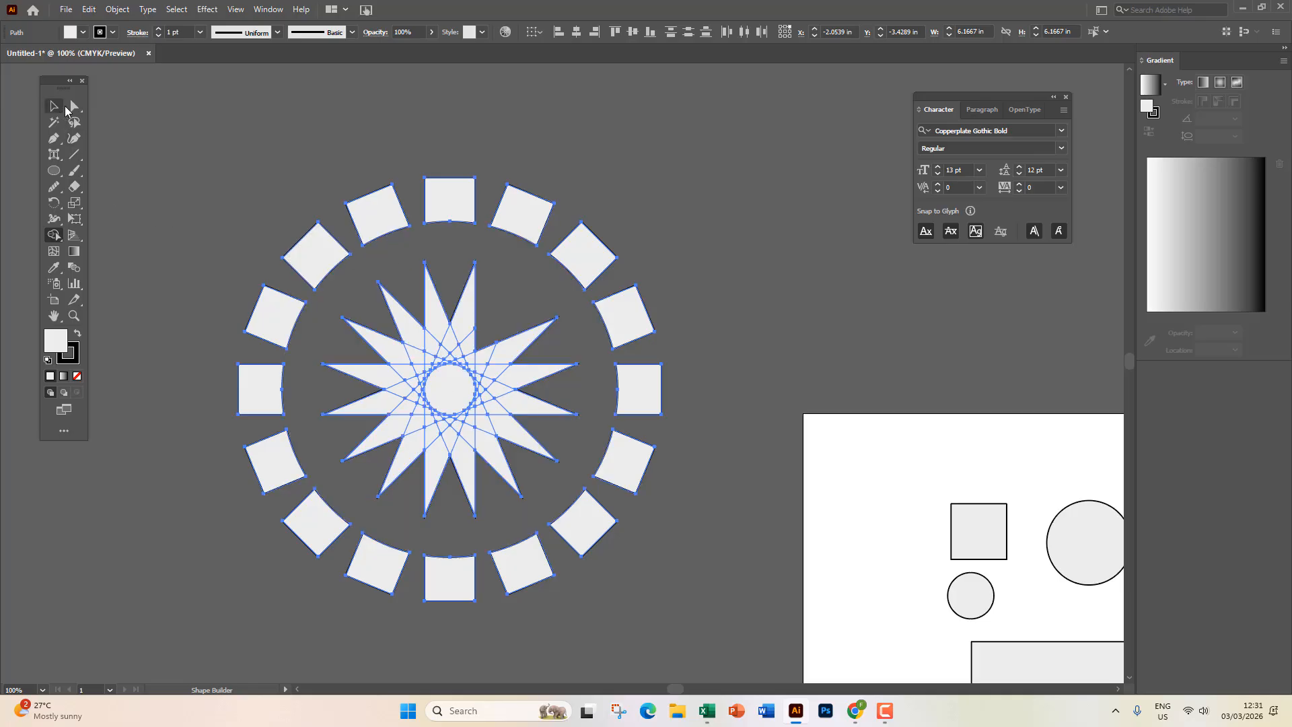
{"action": "mouse_move", "coordinate": [510, 306]}
{"action": "left_mouse_down"}
{"action": "mouse_move", "coordinate": [389, 309]}
{"action": "mouse_move", "coordinate": [366, 394]}
{"action": "mouse_move", "coordinate": [438, 479]}
{"action": "mouse_move", "coordinate": [534, 407]}
{"action": "mouse_move", "coordinate": [490, 317]}
{"action": "mouse_move", "coordinate": [414, 408]}
{"action": "mouse_move", "coordinate": [409, 359]}
{"action": "mouse_move", "coordinate": [448, 410]}
{"action": "mouse_move", "coordinate": [463, 360]}
{"action": "left_mouse_up"}
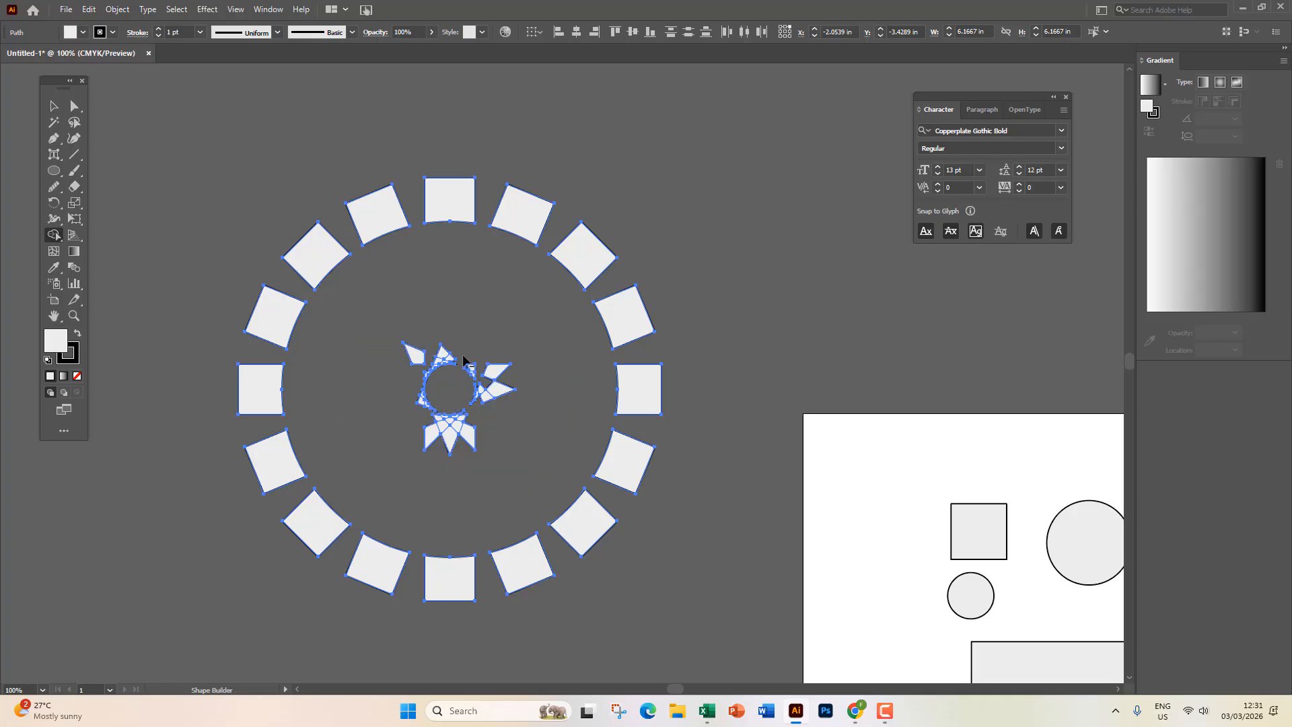
{"action": "mouse_move", "coordinate": [326, 265]}
{"action": "left_mouse_down"}
{"action": "mouse_move", "coordinate": [386, 218]}
{"action": "mouse_move", "coordinate": [546, 235]}
{"action": "mouse_move", "coordinate": [634, 353]}
{"action": "mouse_move", "coordinate": [625, 476]}
{"action": "mouse_move", "coordinate": [502, 569]}
{"action": "mouse_move", "coordinate": [348, 564]}
{"action": "mouse_move", "coordinate": [274, 398]}
{"action": "mouse_move", "coordinate": [331, 252]}
{"action": "left_mouse_up"}
Delete the jagged centre shapes and set the colour to orange (C0 M35 Y85 K0).
{"action": "left_click", "coordinate": [54, 106]}
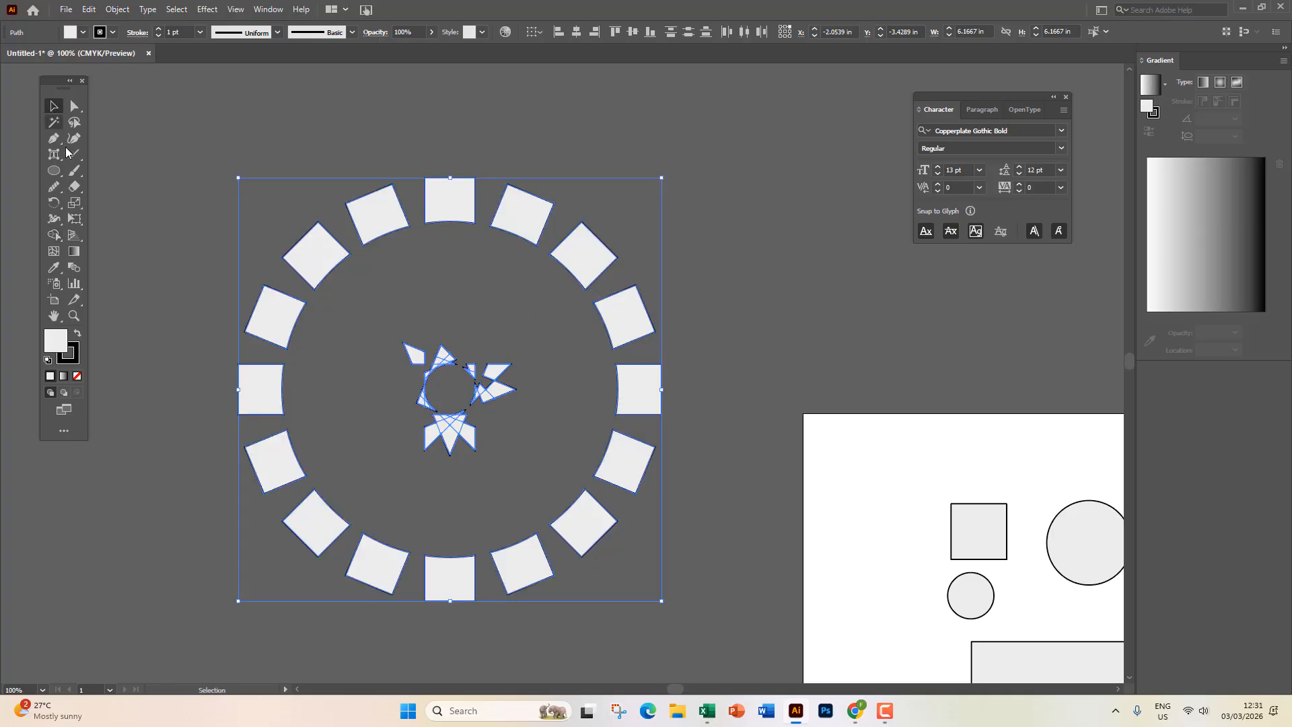
{"action": "left_click", "coordinate": [74, 154]}
{"action": "mouse_move", "coordinate": [270, 322]}
{"action": "left_mouse_down"}
{"action": "mouse_move", "coordinate": [490, 252]}
{"action": "mouse_move", "coordinate": [482, 228]}
{"action": "left_mouse_up"}
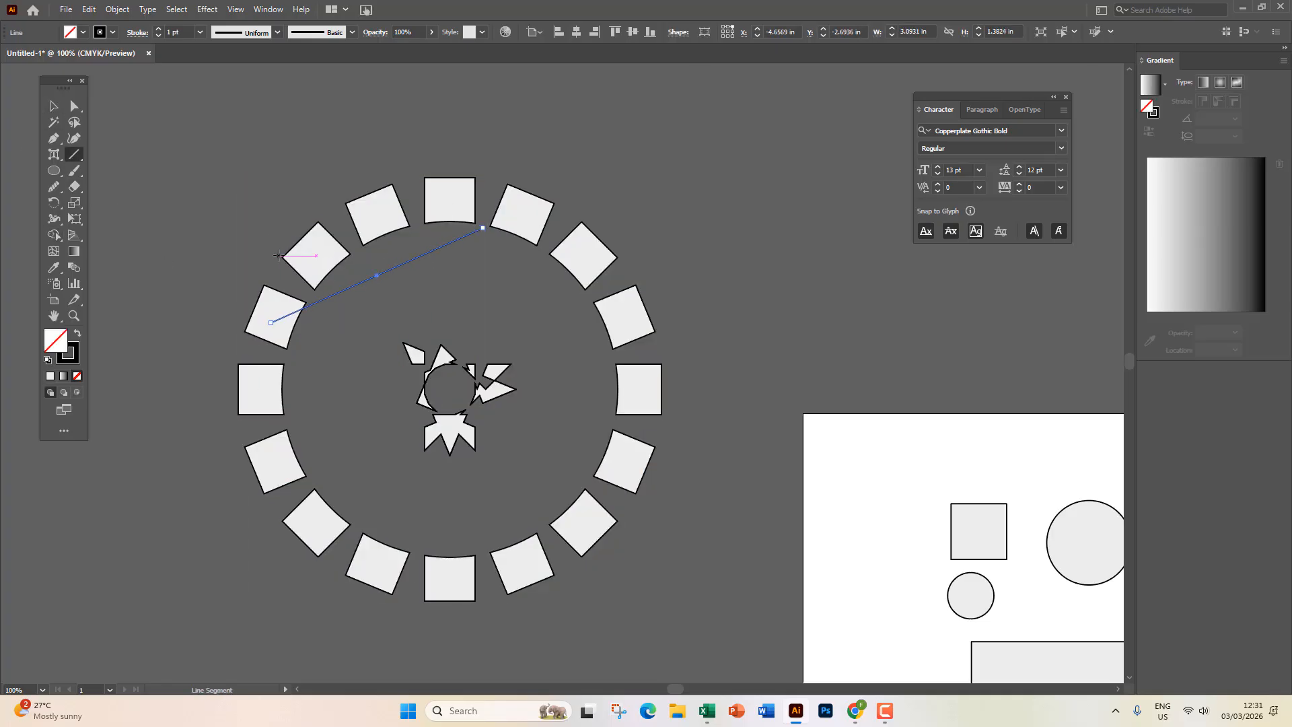
{"action": "key", "text": "ctrl+z"}
{"action": "left_click", "coordinate": [52, 108]}
{"action": "left_click", "coordinate": [108, 211]}
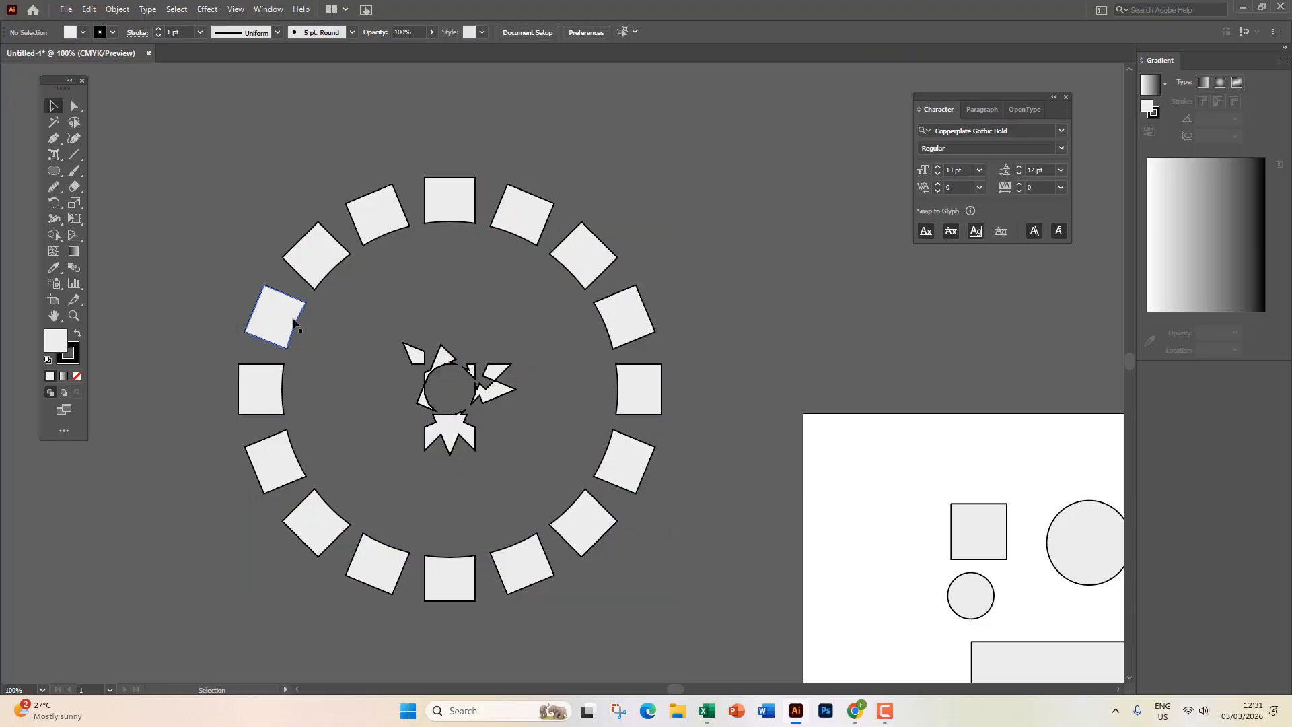
{"action": "left_click_drag", "start_coordinate": [294, 325], "coordinate": [526, 475]}
{"action": "key", "text": "ctrl+z"}
{"action": "key", "text": "Delete"}
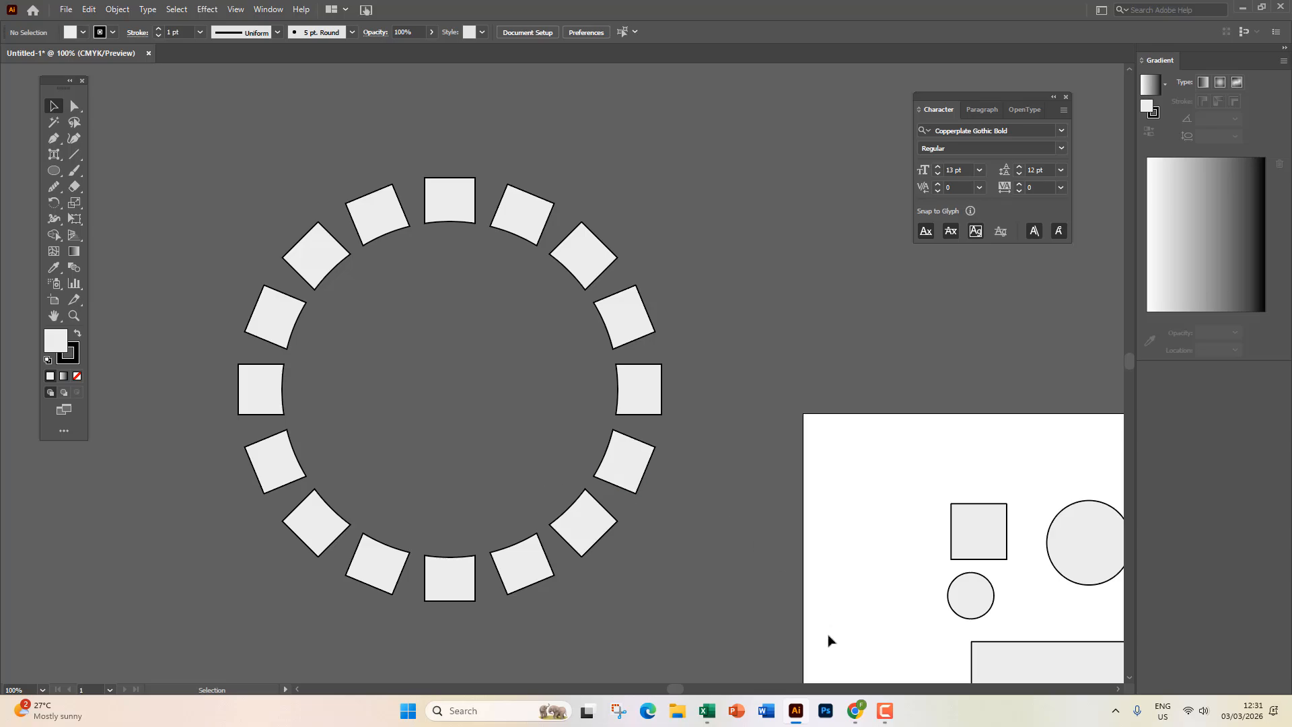
{"action": "left_click", "coordinate": [886, 710]}
{"action": "left_click", "coordinate": [1227, 646]}
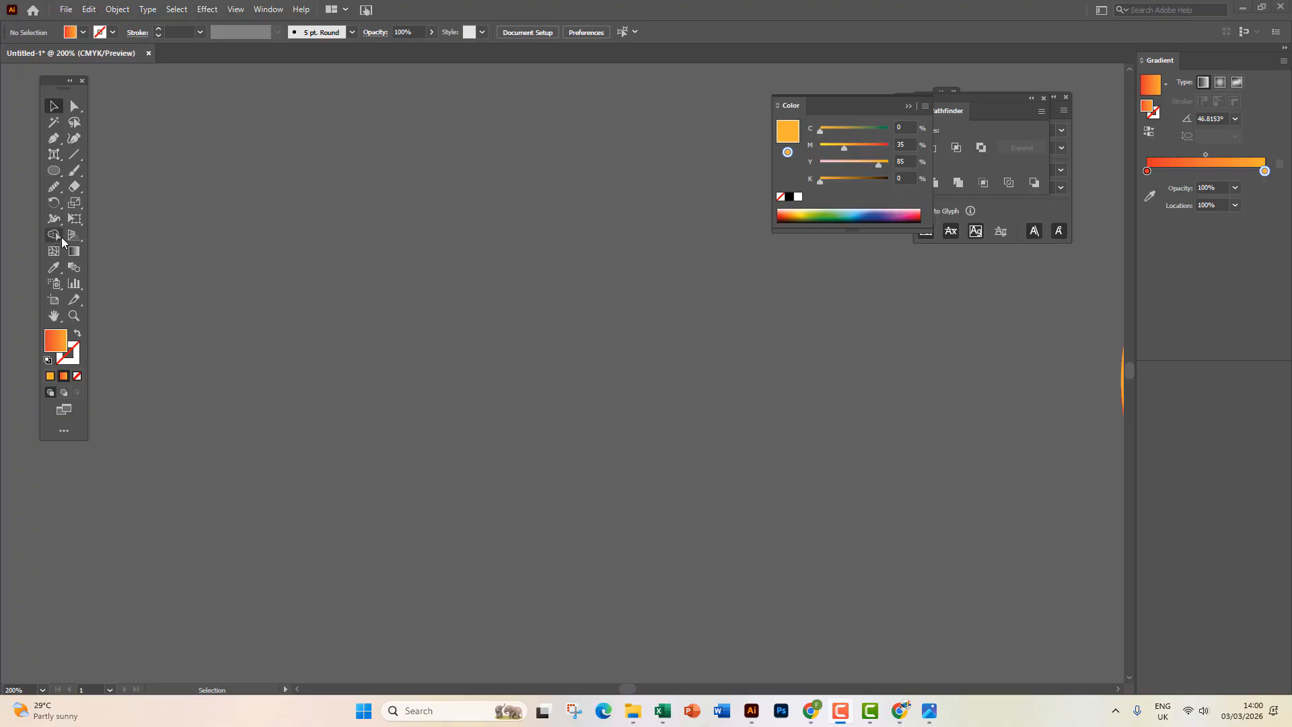
Reveal the Reflect tool in the Rotate flyout, then switch to the Arc tool.
{"action": "left_click_drag", "start_coordinate": [54, 203], "coordinate": [114, 220]}
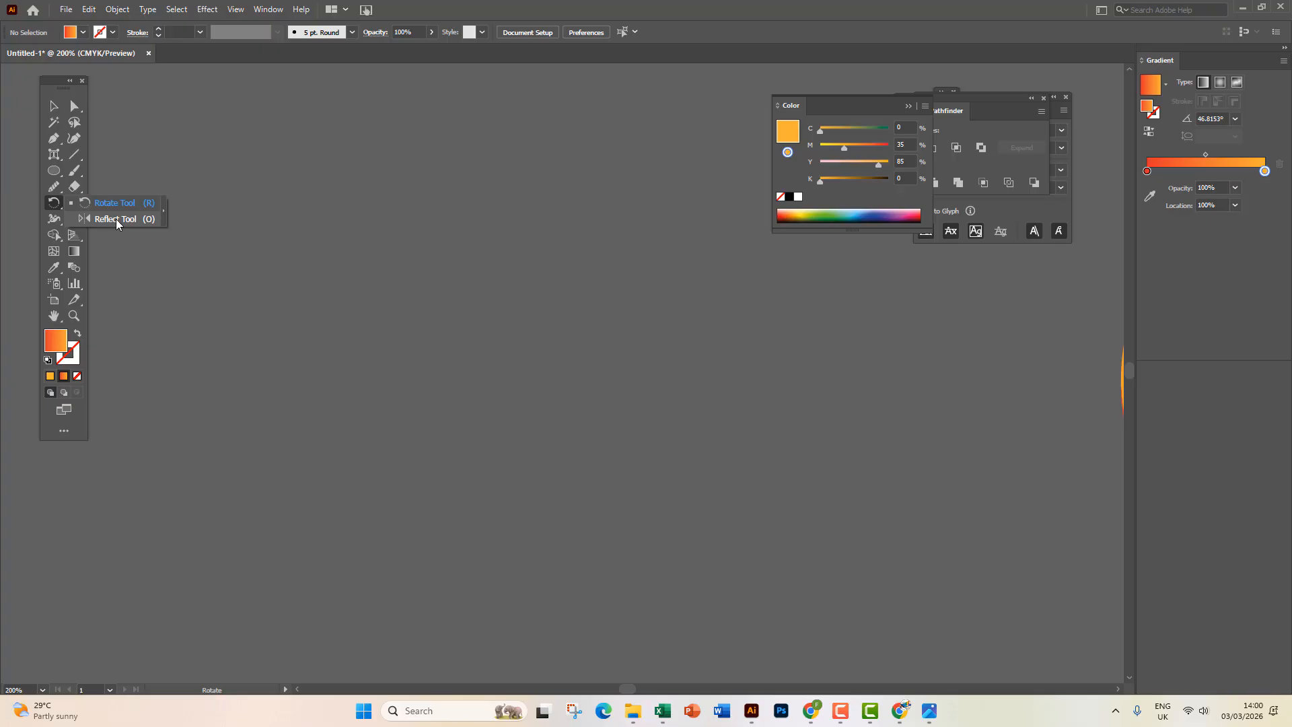
{"action": "key", "text": "v"}
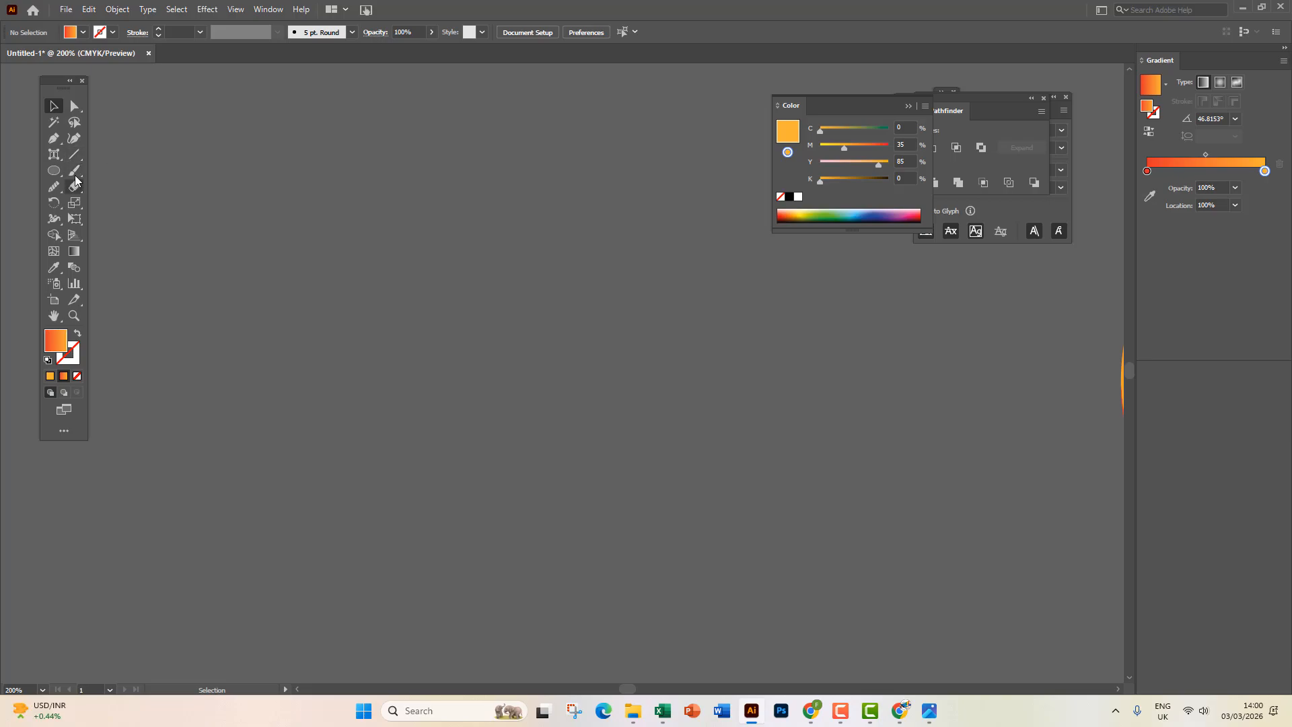
{"action": "left_click", "coordinate": [74, 154]}
{"action": "left_click", "coordinate": [128, 153]}
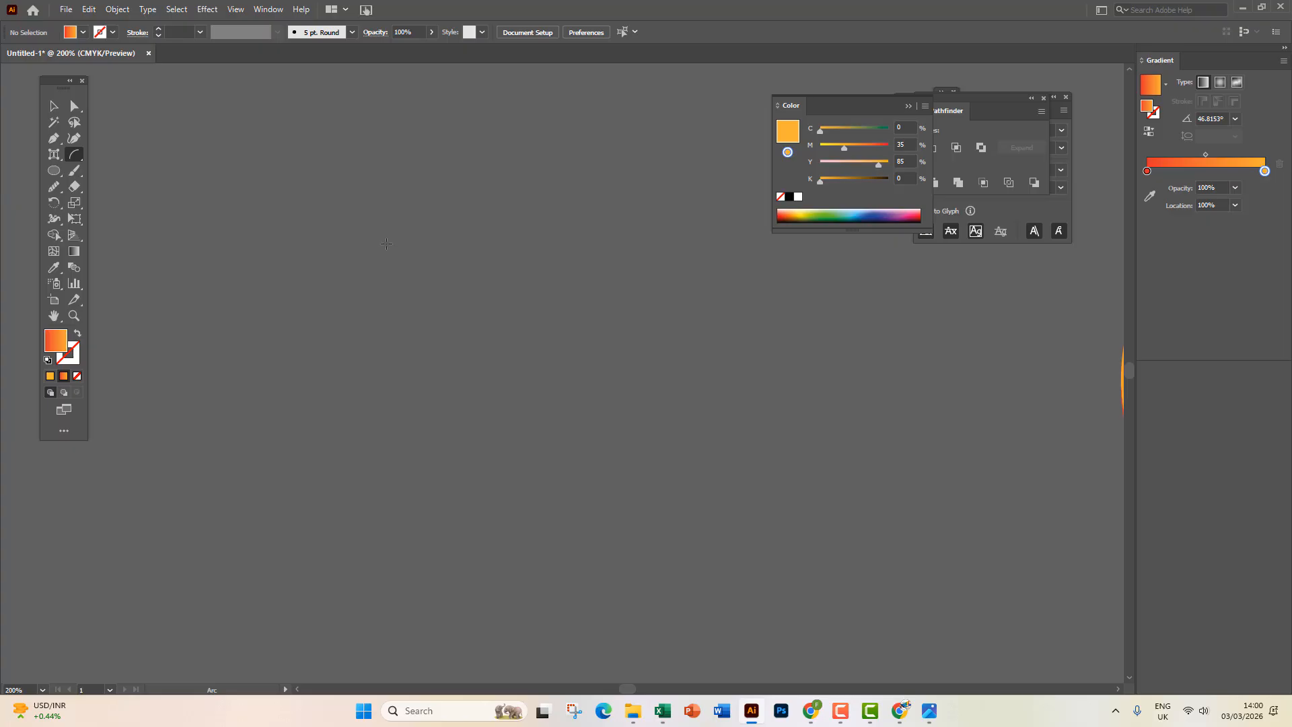
Draw and undo several trial arcs, checking the Arc settings without changing them.
{"action": "left_click_drag", "start_coordinate": [385, 243], "coordinate": [465, 146]}
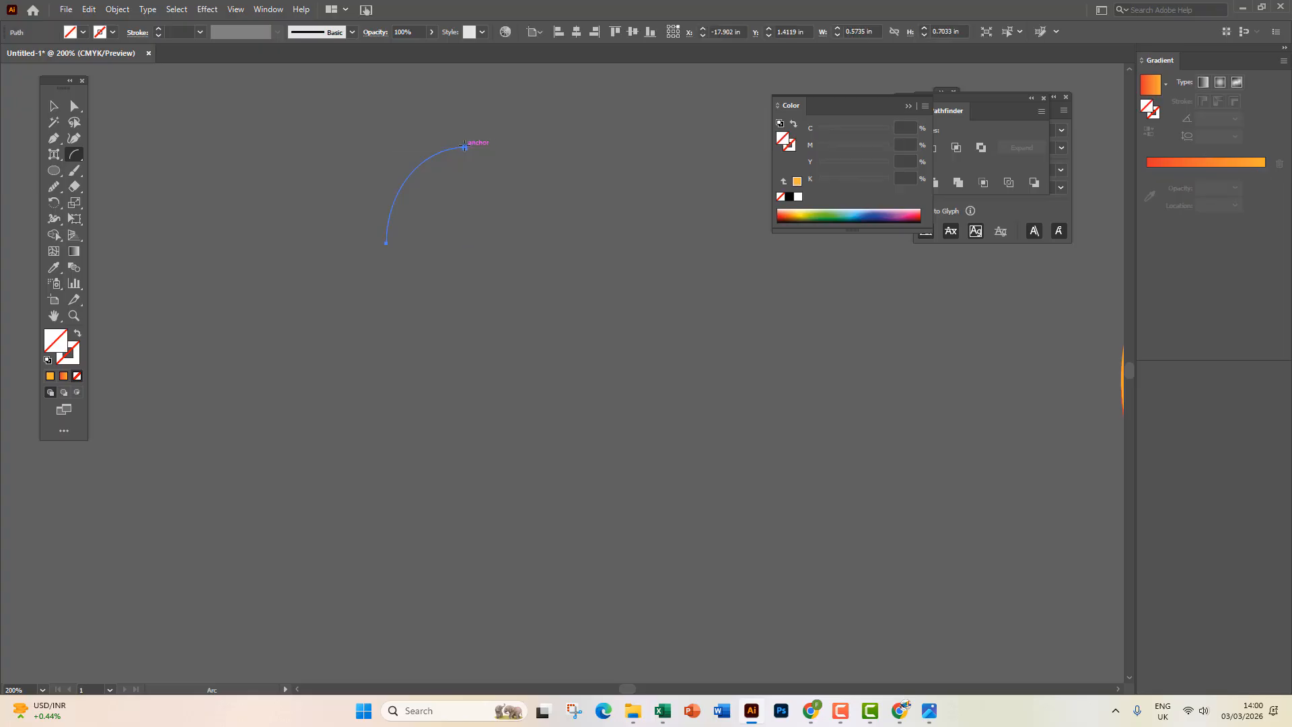
{"action": "key", "text": "ctrl+z"}
{"action": "left_click_drag", "start_coordinate": [347, 283], "coordinate": [456, 173]}
{"action": "key", "text": "ctrl+z"}
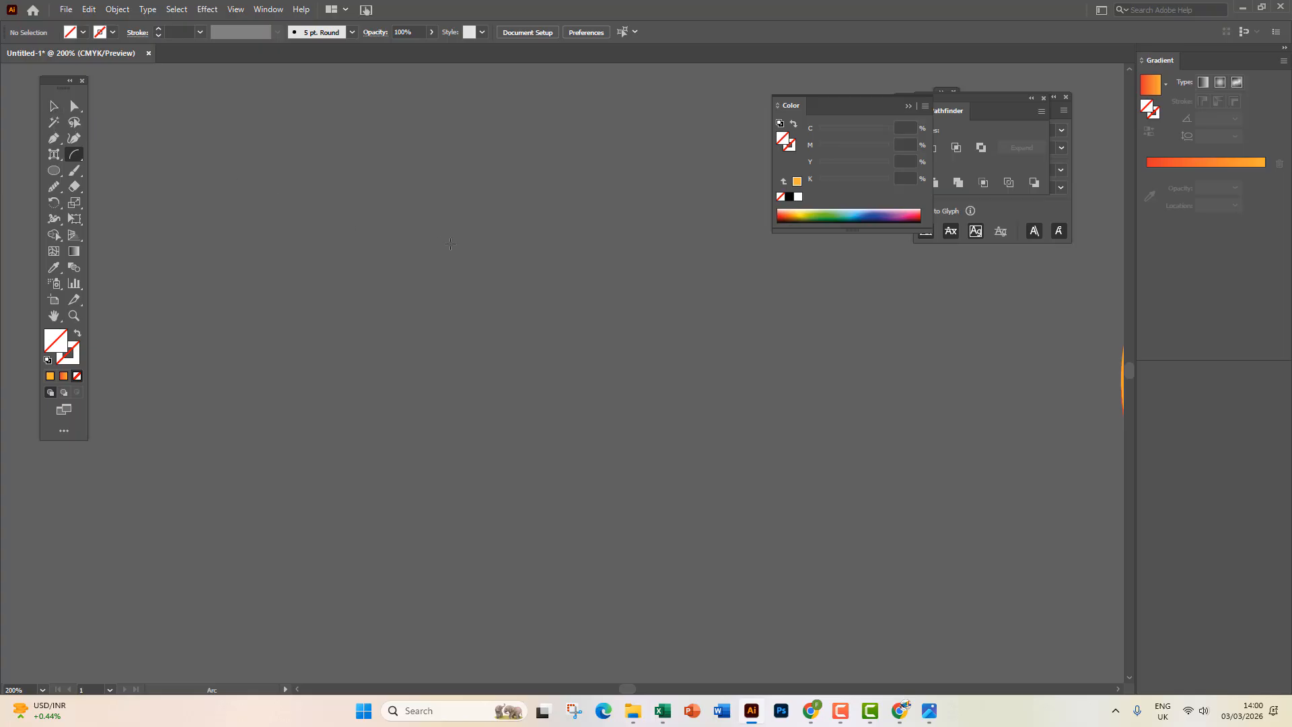
{"action": "left_click_drag", "start_coordinate": [455, 211], "coordinate": [541, 318]}
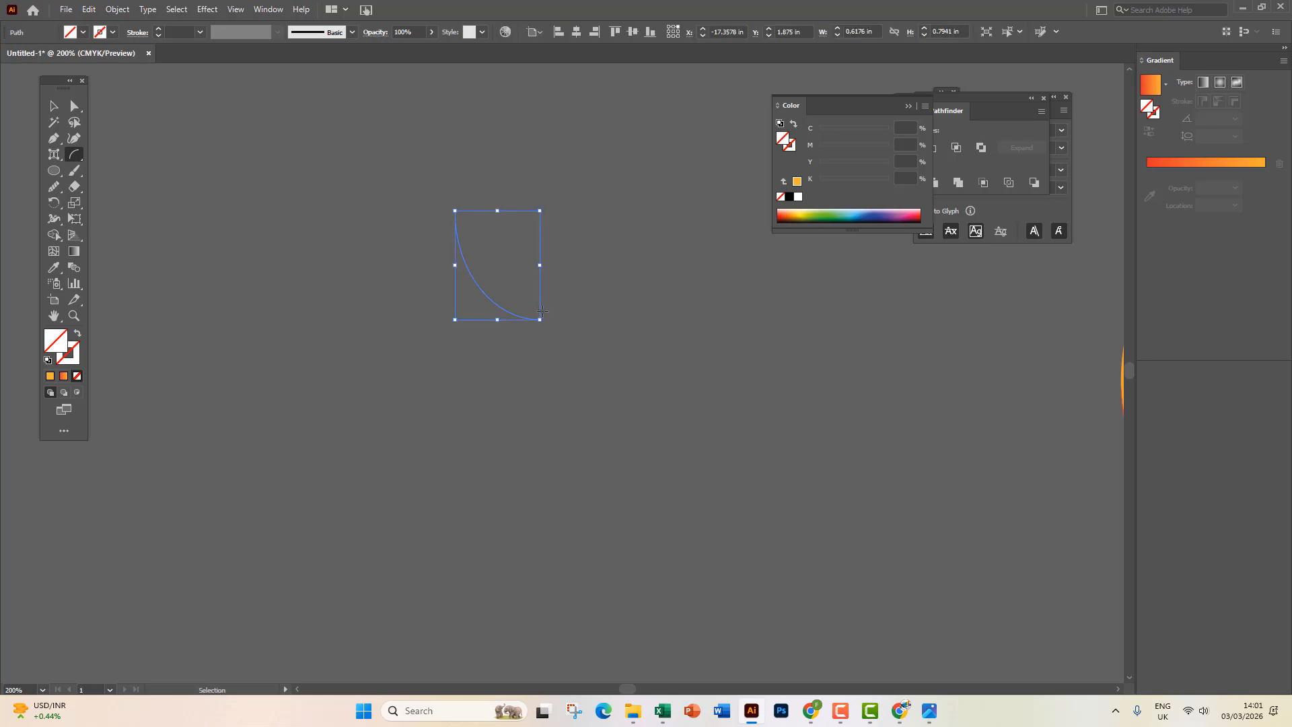
{"action": "key", "text": "ctrl+z"}
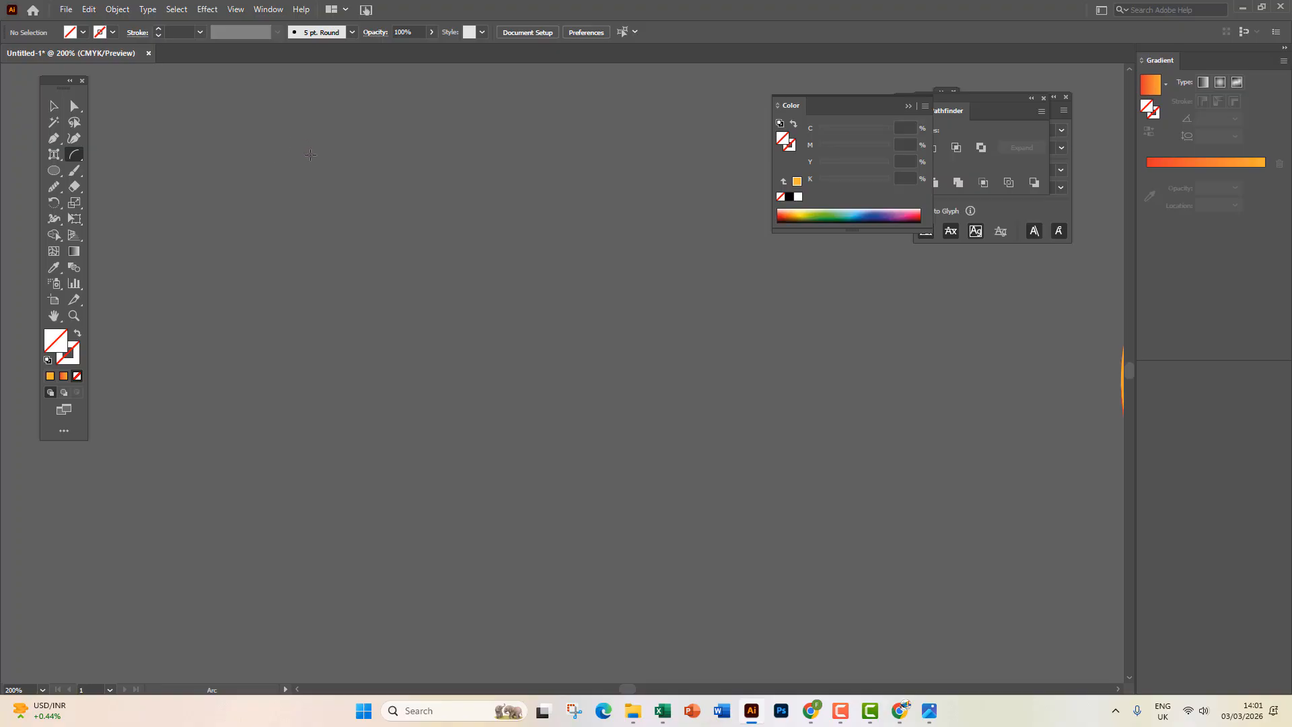
{"action": "left_click_drag", "start_coordinate": [294, 178], "coordinate": [411, 325]}
{"action": "left_click", "coordinate": [412, 307]}
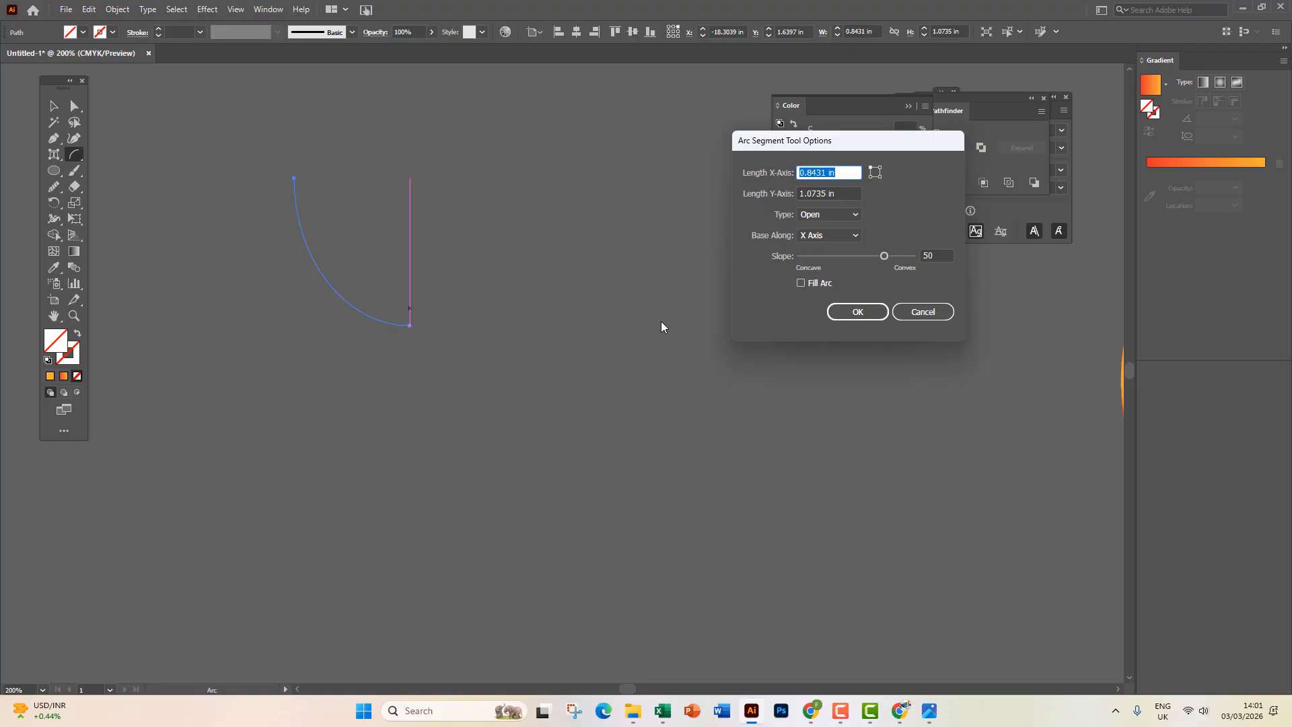
{"action": "left_click", "coordinate": [922, 312]}
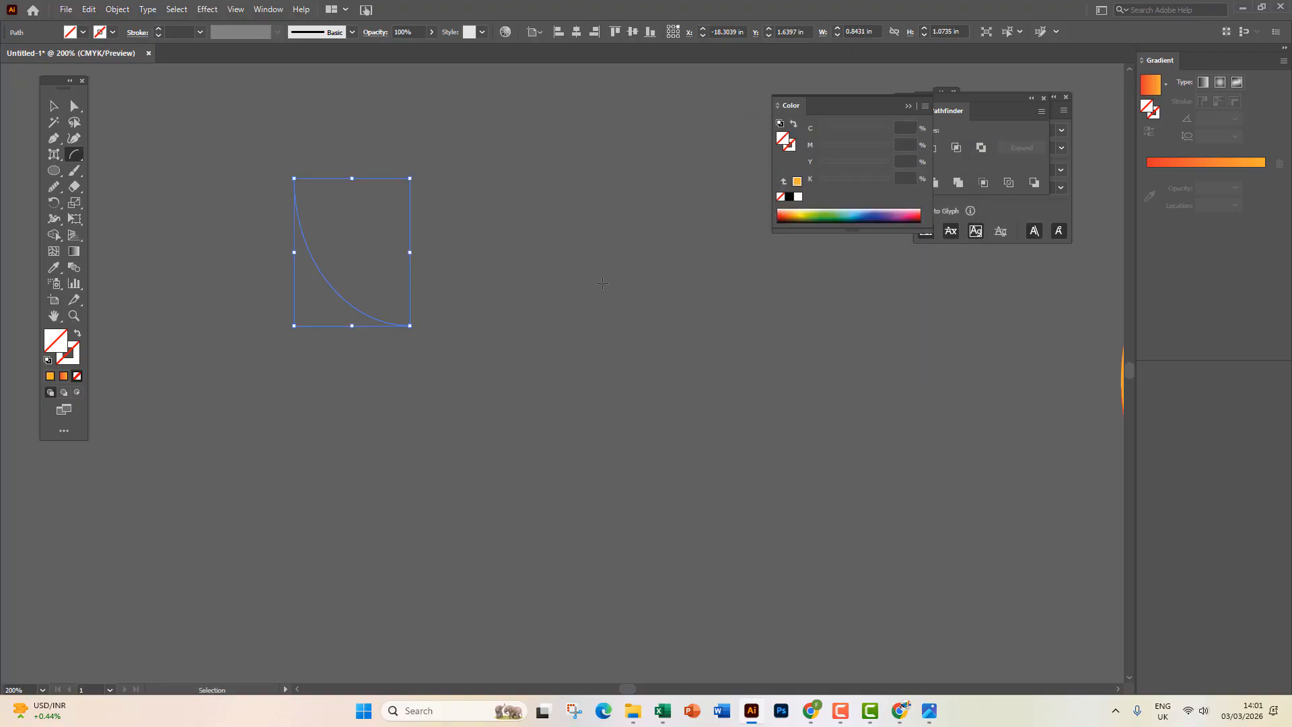
Draw more test arcs and delete them all.
{"action": "mouse_move", "coordinate": [523, 178]}
{"action": "left_mouse_down"}
{"action": "mouse_move", "coordinate": [528, 235]}
{"action": "mouse_move", "coordinate": [626, 282]}
{"action": "mouse_move", "coordinate": [626, 352]}
{"action": "mouse_move", "coordinate": [617, 330]}
{"action": "left_mouse_up"}
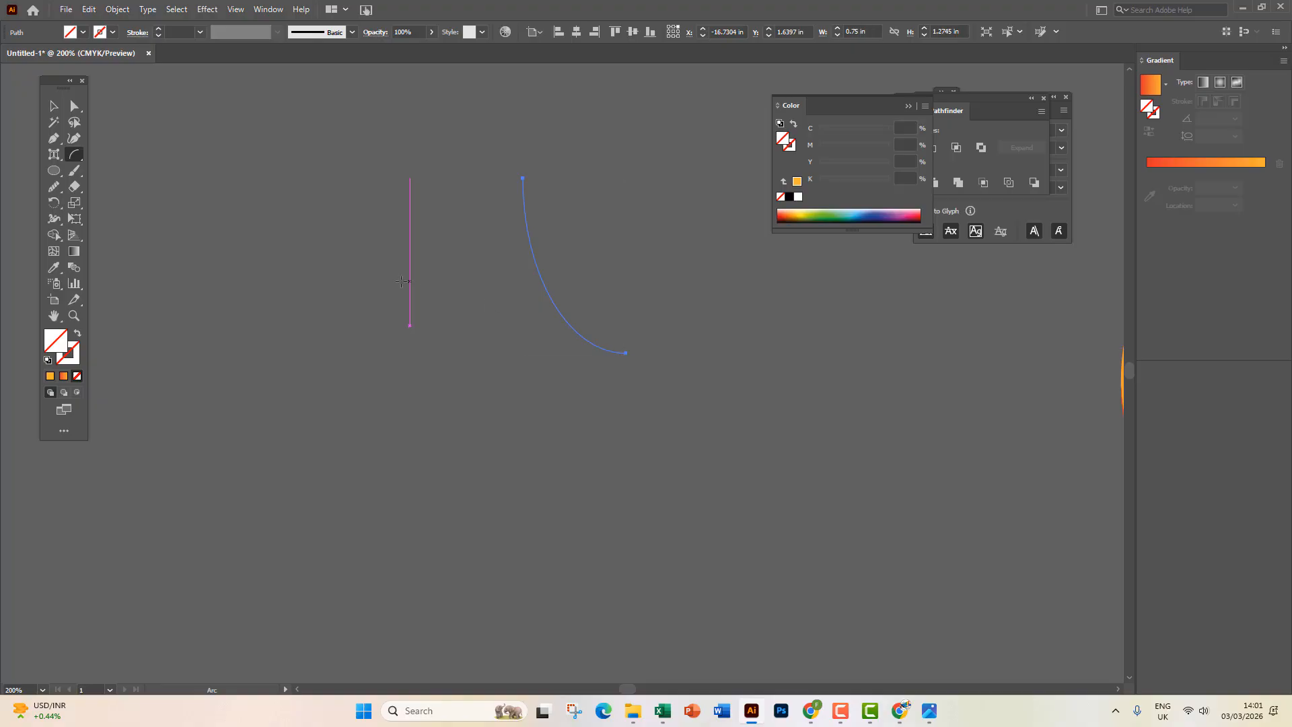
{"action": "mouse_move", "coordinate": [319, 271]}
{"action": "left_mouse_down"}
{"action": "mouse_move", "coordinate": [369, 242]}
{"action": "mouse_move", "coordinate": [482, 248]}
{"action": "mouse_move", "coordinate": [483, 279]}
{"action": "left_mouse_up"}
{"action": "left_click", "coordinate": [53, 105]}
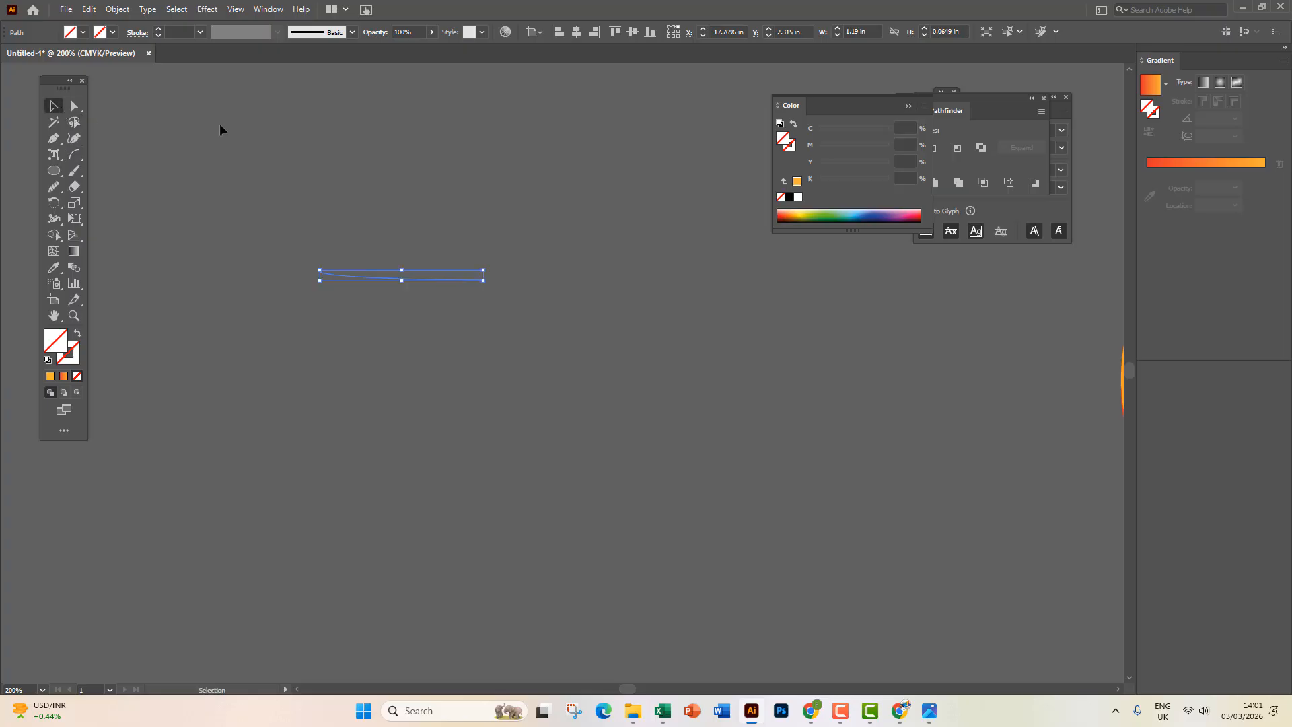
{"action": "left_click_drag", "start_coordinate": [216, 122], "coordinate": [706, 485]}
{"action": "key", "text": "Delete"}
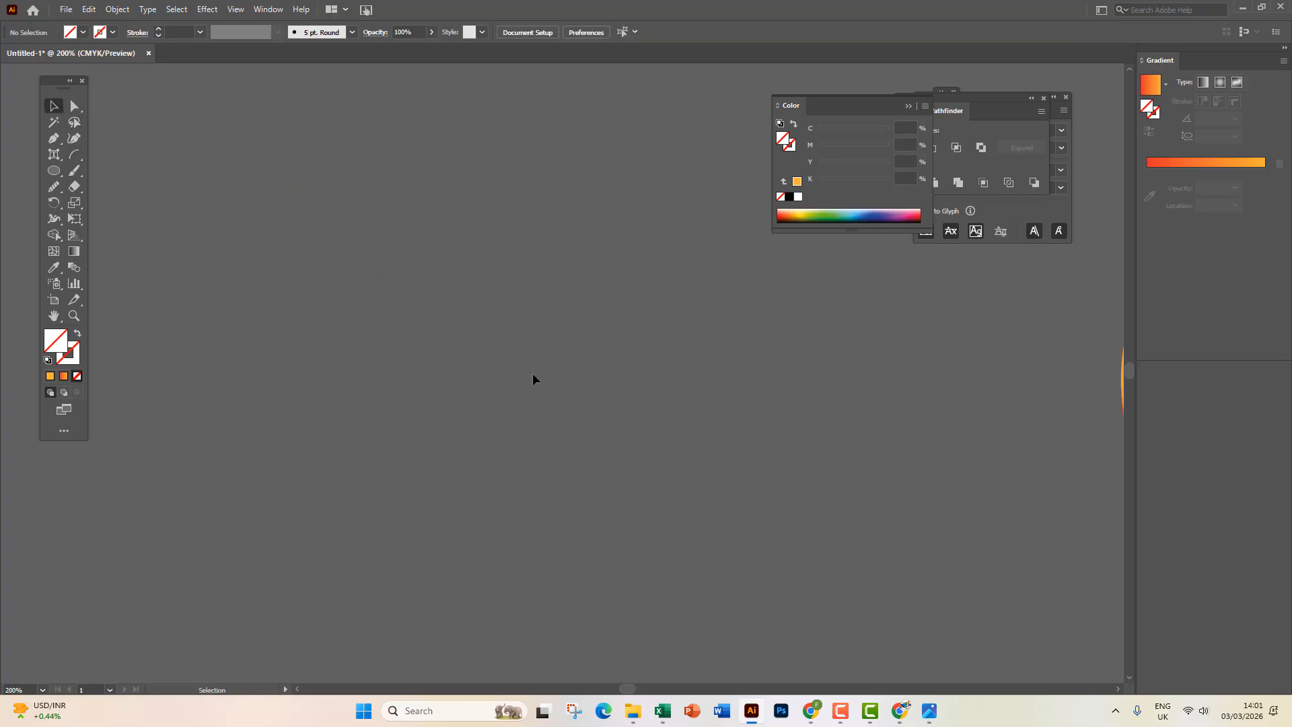
{"action": "left_click", "coordinate": [75, 155]}
{"action": "key", "text": "Tab"}
{"action": "key", "text": "Tab"}
{"action": "key", "text": "Tab"}
{"action": "key", "text": "Tab"}
{"action": "left_click_drag", "start_coordinate": [387, 177], "coordinate": [512, 326]}
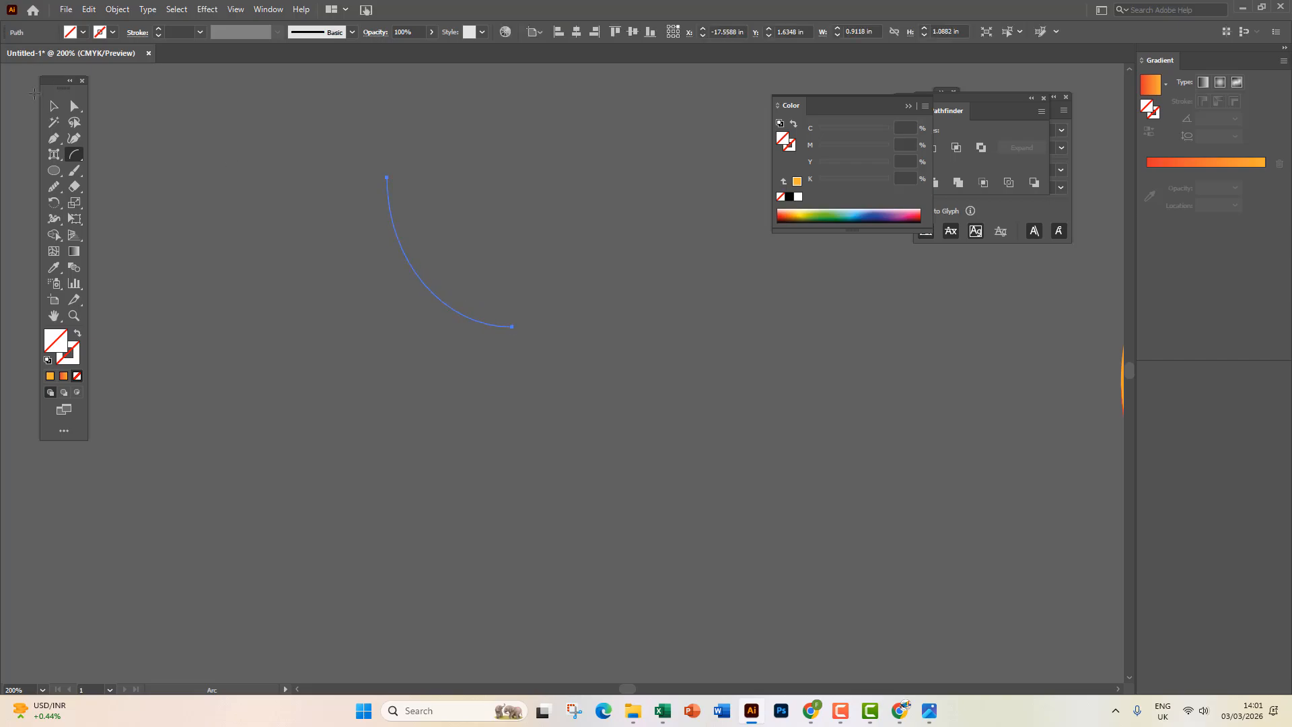
{"action": "key", "text": "v"}
{"action": "key", "text": "Delete"}
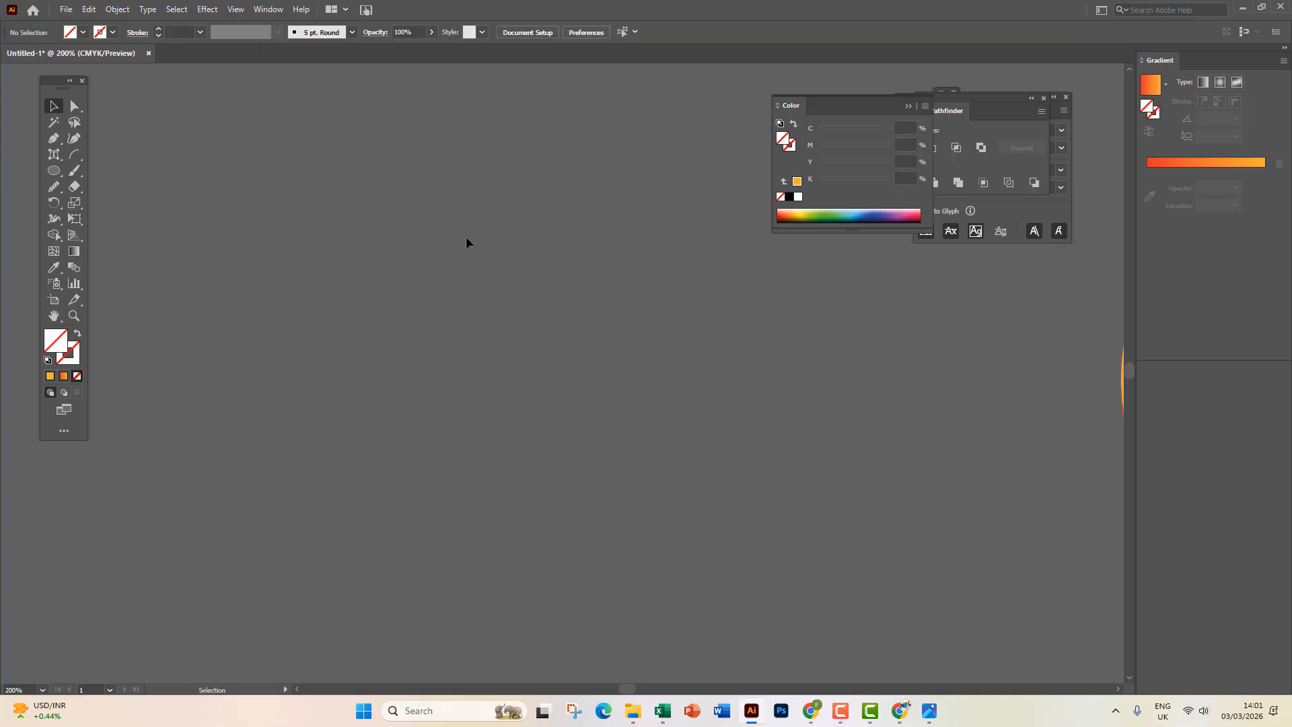
After one more discarded attempt, draw a large quarter-circle arc about 1.77 in across.
{"action": "left_click", "coordinate": [74, 154]}
{"action": "mouse_move", "coordinate": [243, 192]}
{"action": "left_mouse_down"}
{"action": "mouse_move", "coordinate": [396, 407]}
{"action": "mouse_move", "coordinate": [384, 409]}
{"action": "left_mouse_up"}
{"action": "left_click", "coordinate": [53, 106]}
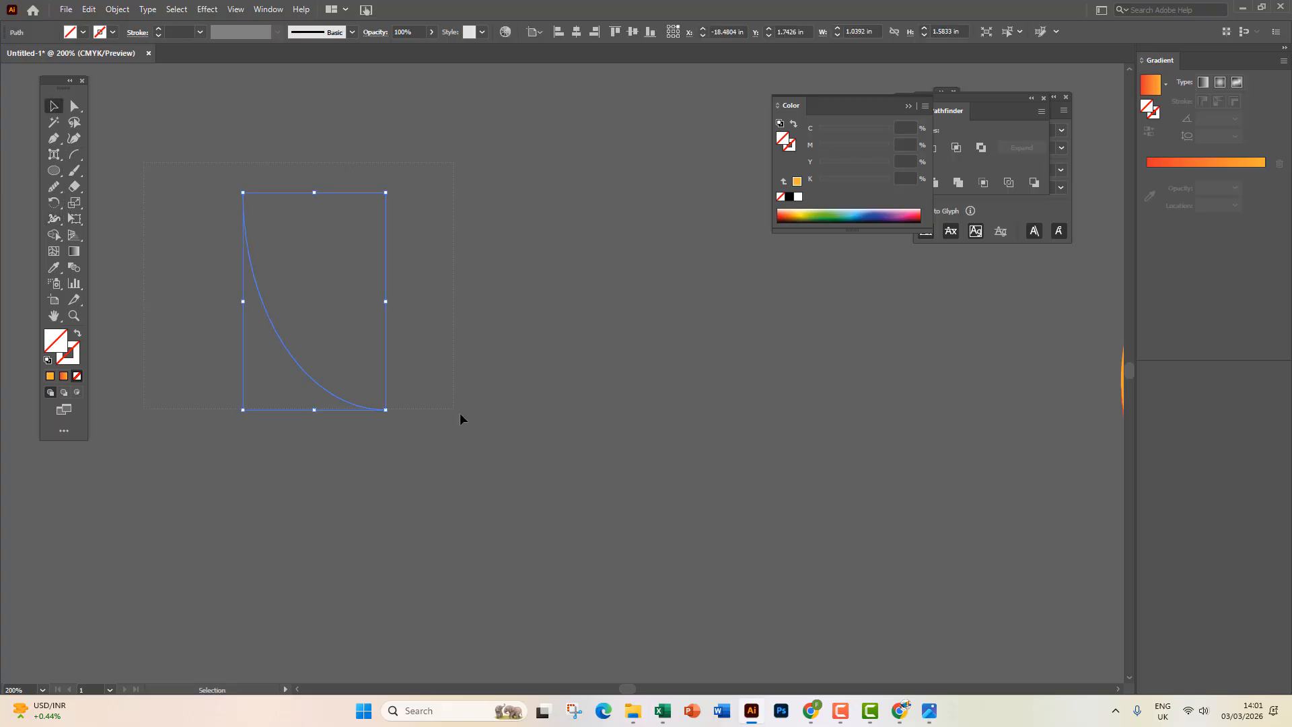
{"action": "key", "text": "Delete"}
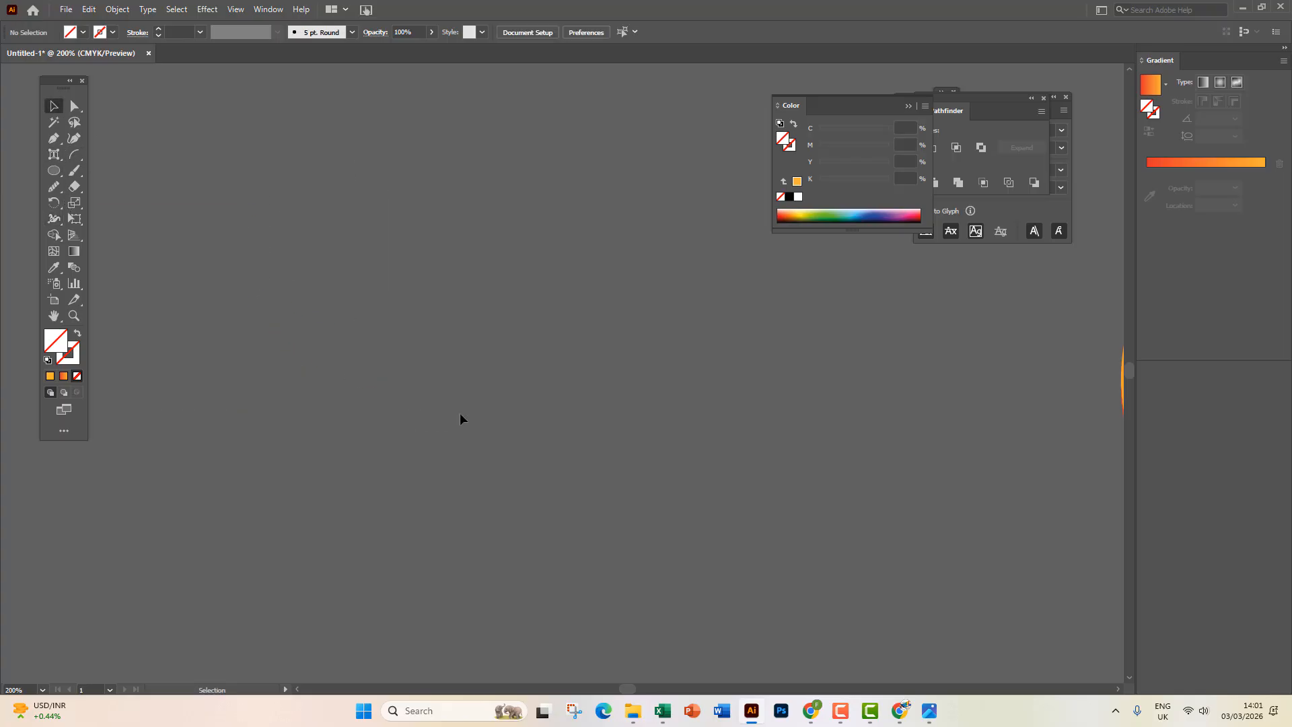
{"action": "left_click", "coordinate": [74, 154]}
{"action": "left_click_drag", "start_coordinate": [307, 195], "coordinate": [551, 398]}
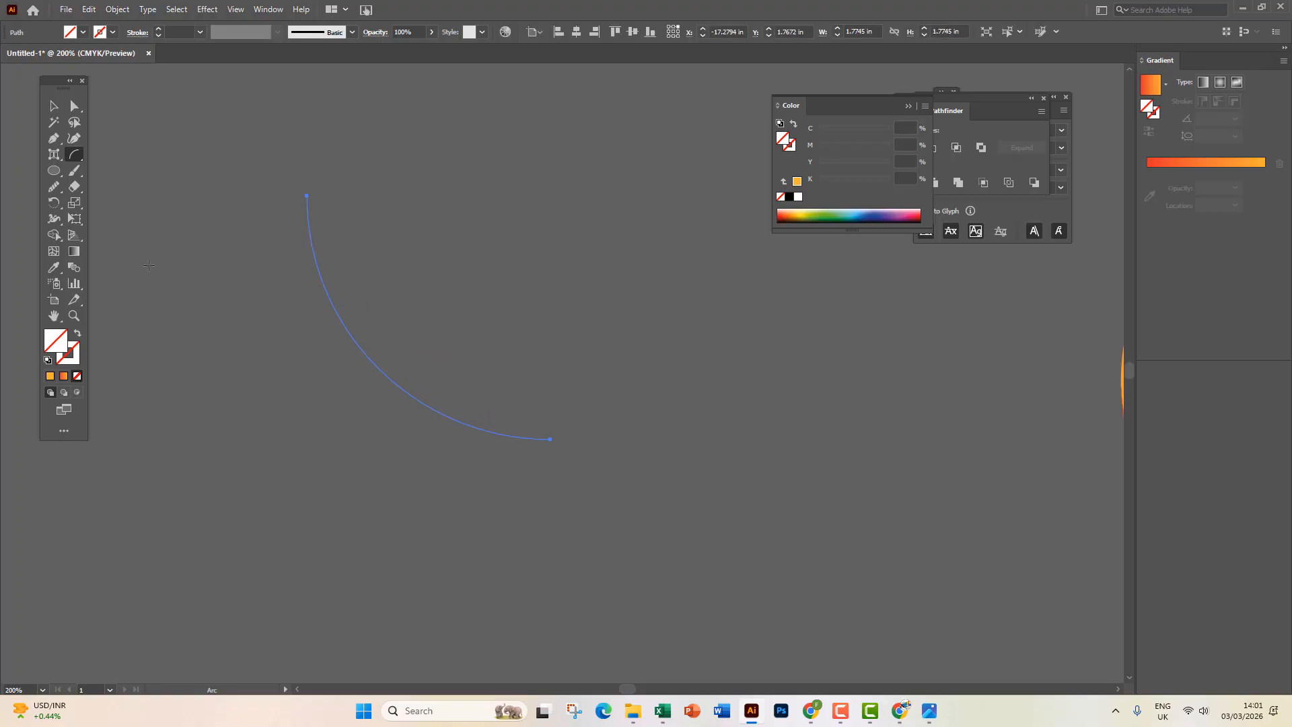
Give the arc a 1 pt orange stroke.
{"action": "key", "text": "x"}
{"action": "left_click", "coordinate": [50, 376]}
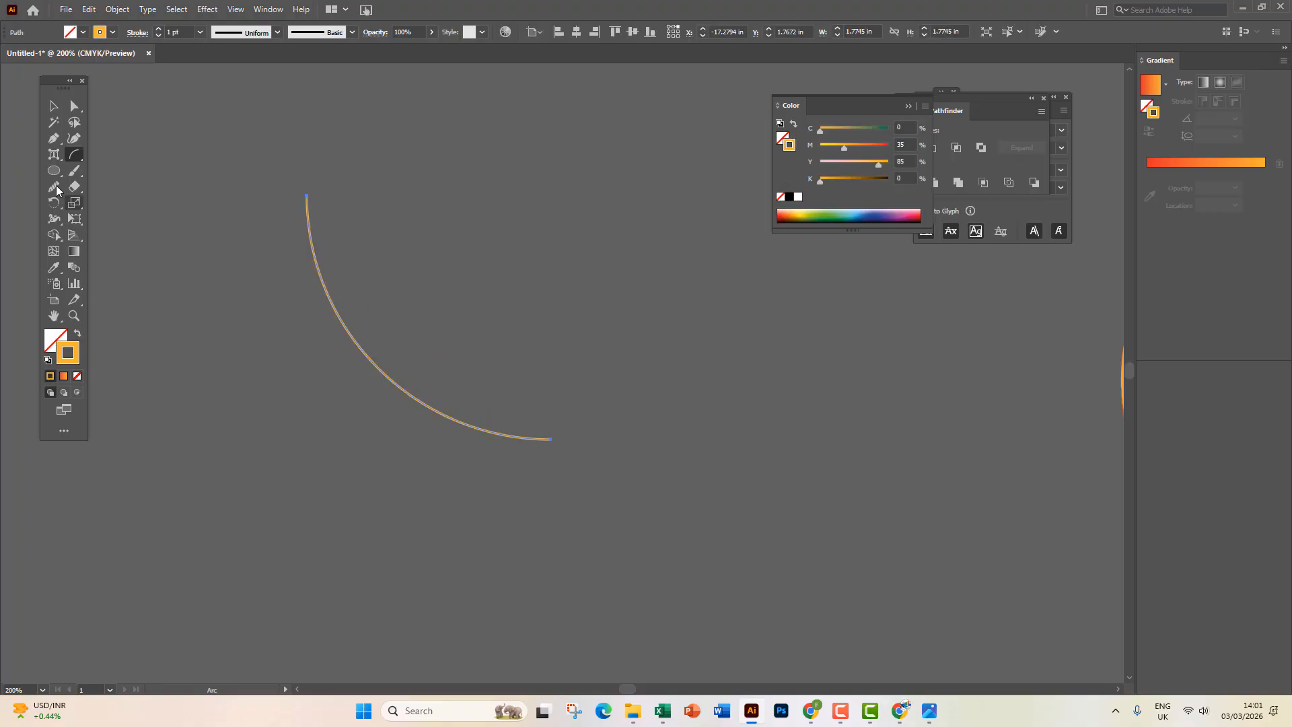
{"action": "key", "text": "v"}
{"action": "left_click", "coordinate": [325, 382]}
Rotate-copy the arc around its corner to form a leaf outline.
{"action": "left_click", "coordinate": [391, 367]}
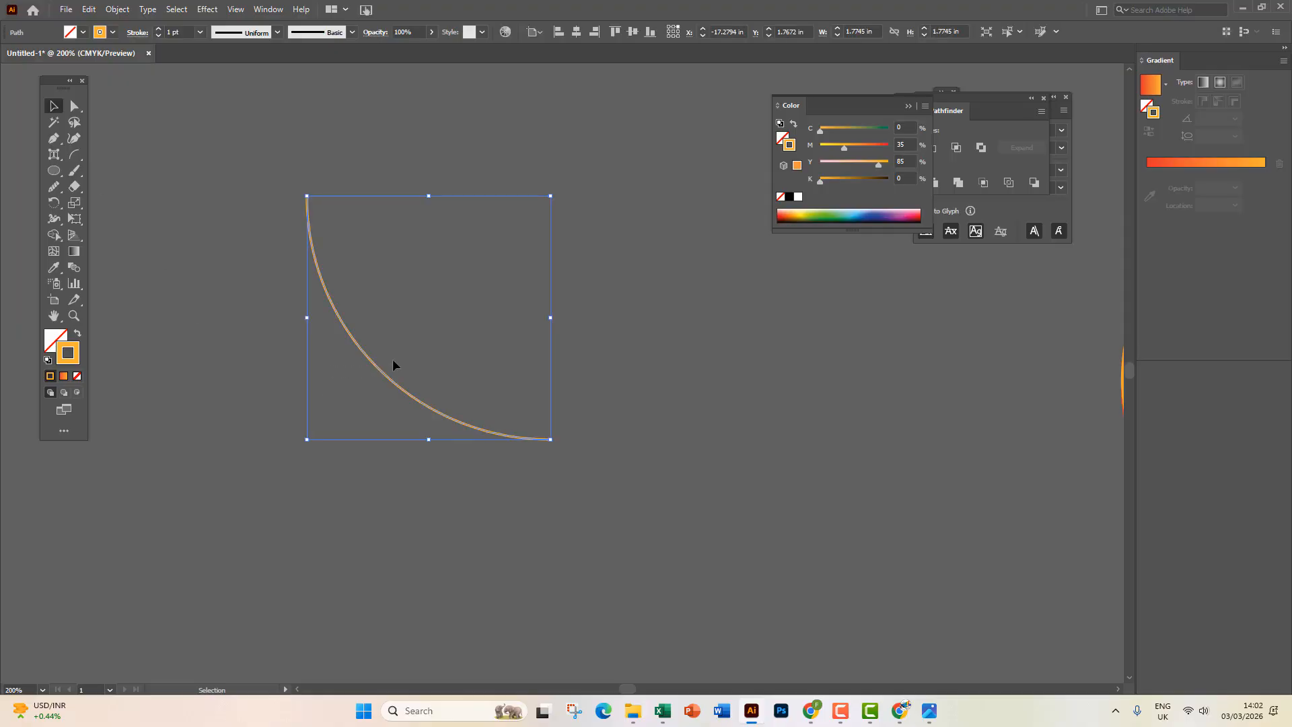
{"action": "key", "text": "a"}
{"action": "key", "text": "v"}
{"action": "left_click_drag", "start_coordinate": [561, 445], "coordinate": [311, 183]}
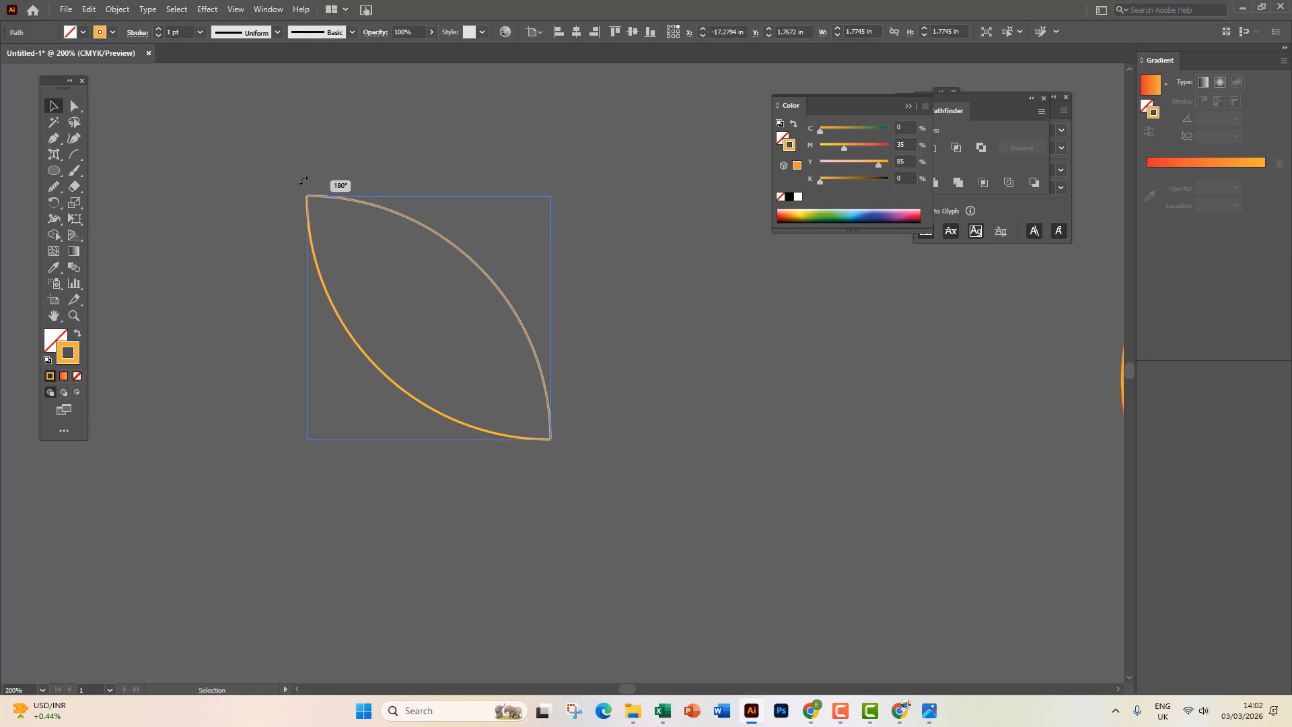
{"action": "left_click", "coordinate": [269, 188]}
Join the two arcs into one path and swap to a solid orange fill.
{"action": "key", "text": "ctrl+a"}
{"action": "right_click", "coordinate": [328, 225]}
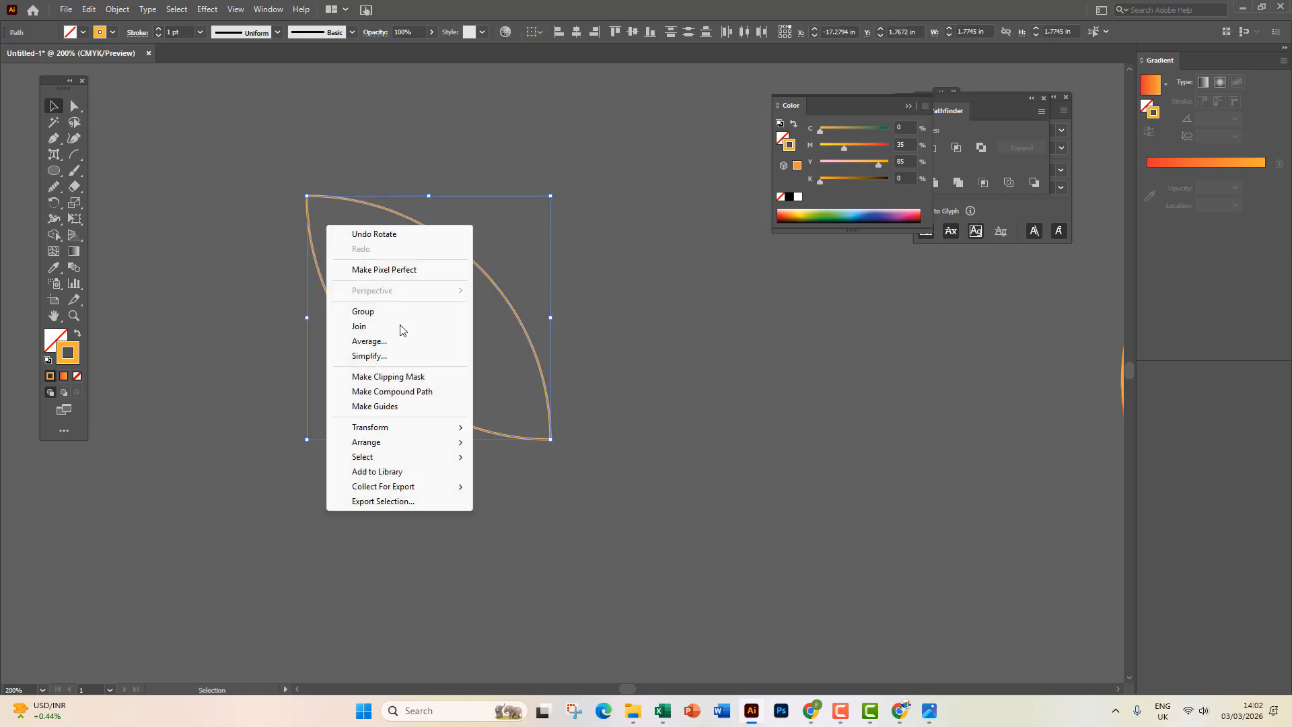
{"action": "left_click", "coordinate": [381, 330]}
{"action": "left_click", "coordinate": [287, 278]}
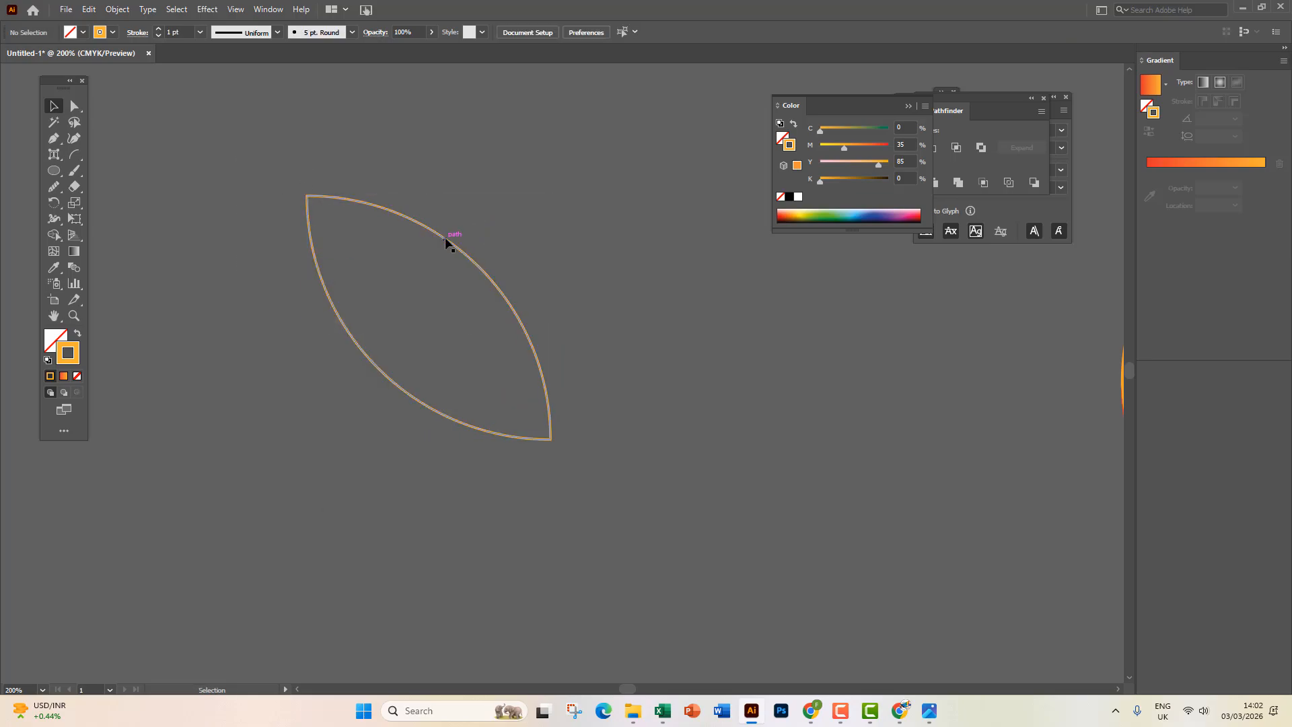
{"action": "left_click_drag", "start_coordinate": [447, 241], "coordinate": [465, 219]}
{"action": "left_click", "coordinate": [76, 333]}
Place a copy of the leaf directly below the original.
{"action": "left_click", "coordinate": [242, 407]}
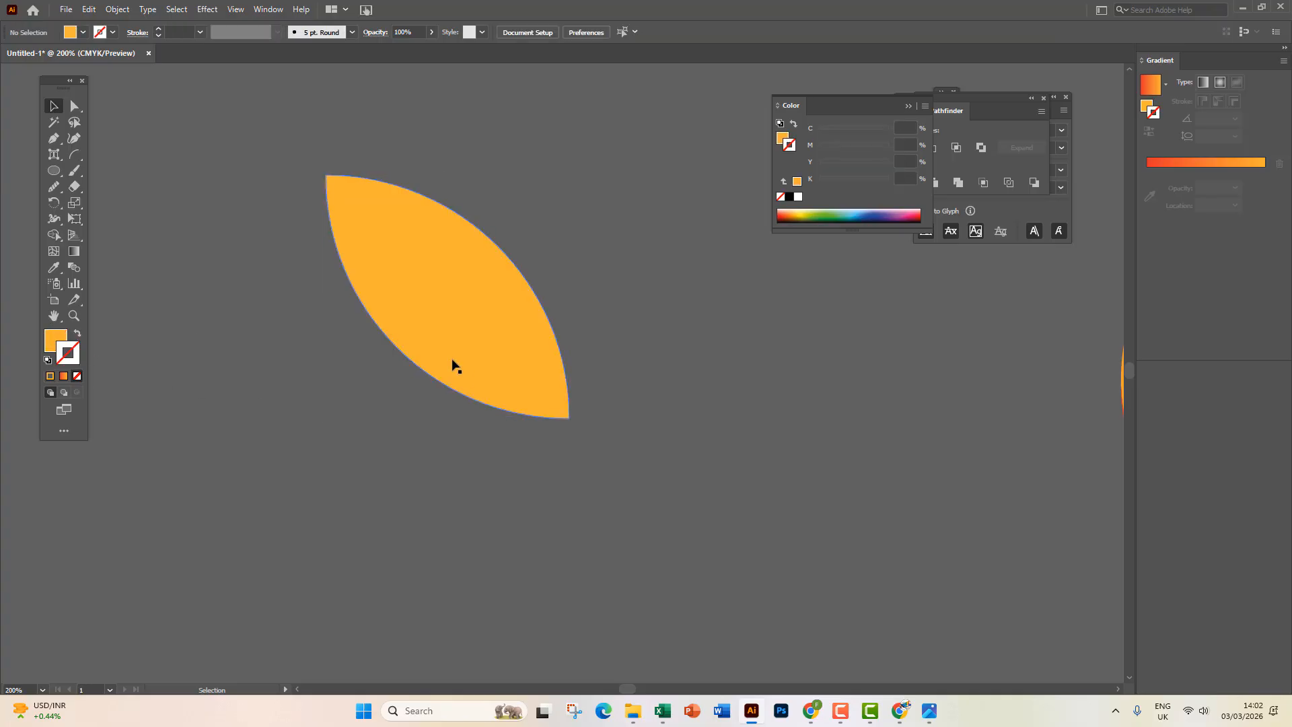
{"action": "scroll", "coordinate": [453, 364], "scroll_direction": "down", "scroll_amount": 2}
{"action": "left_click_drag", "start_coordinate": [506, 376], "coordinate": [401, 363]}
Repeat the leaf copy to make five leaves and delete the orange ring.
{"action": "key", "text": "ctrl+d"}
{"action": "key", "text": "ctrl+d"}
{"action": "key", "text": "ctrl+d"}
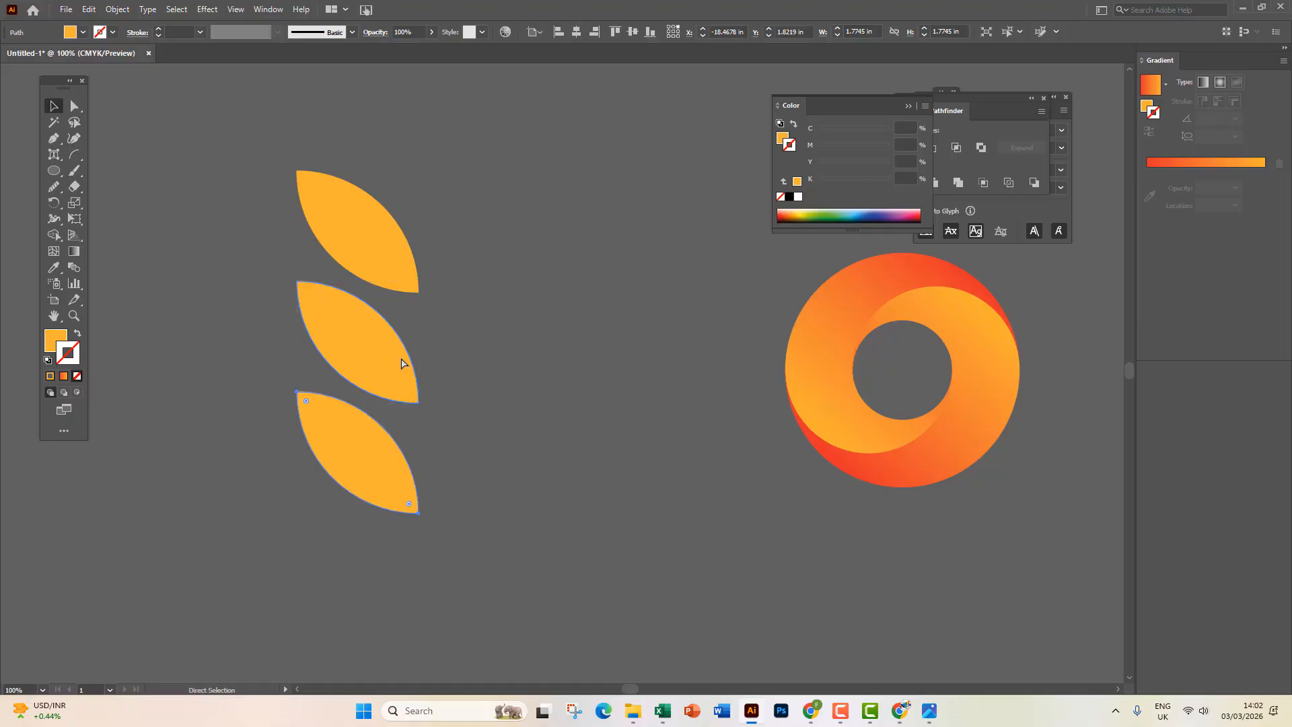
{"action": "scroll", "coordinate": [403, 364], "scroll_direction": "down", "scroll_amount": 1}
{"action": "scroll", "coordinate": [402, 364], "scroll_direction": "down", "scroll_amount": 1}
{"action": "scroll", "coordinate": [402, 364], "scroll_direction": "down", "scroll_amount": 1}
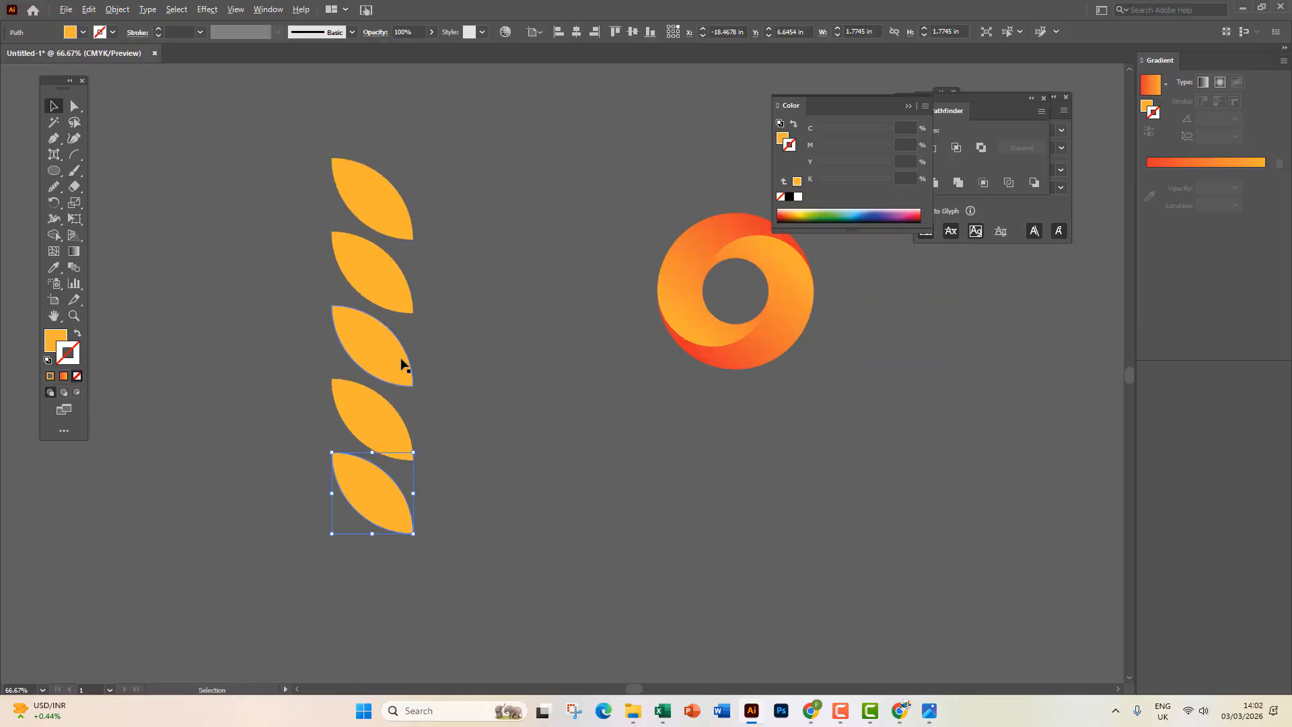
{"action": "left_click", "coordinate": [830, 412]}
{"action": "key", "text": "Delete"}
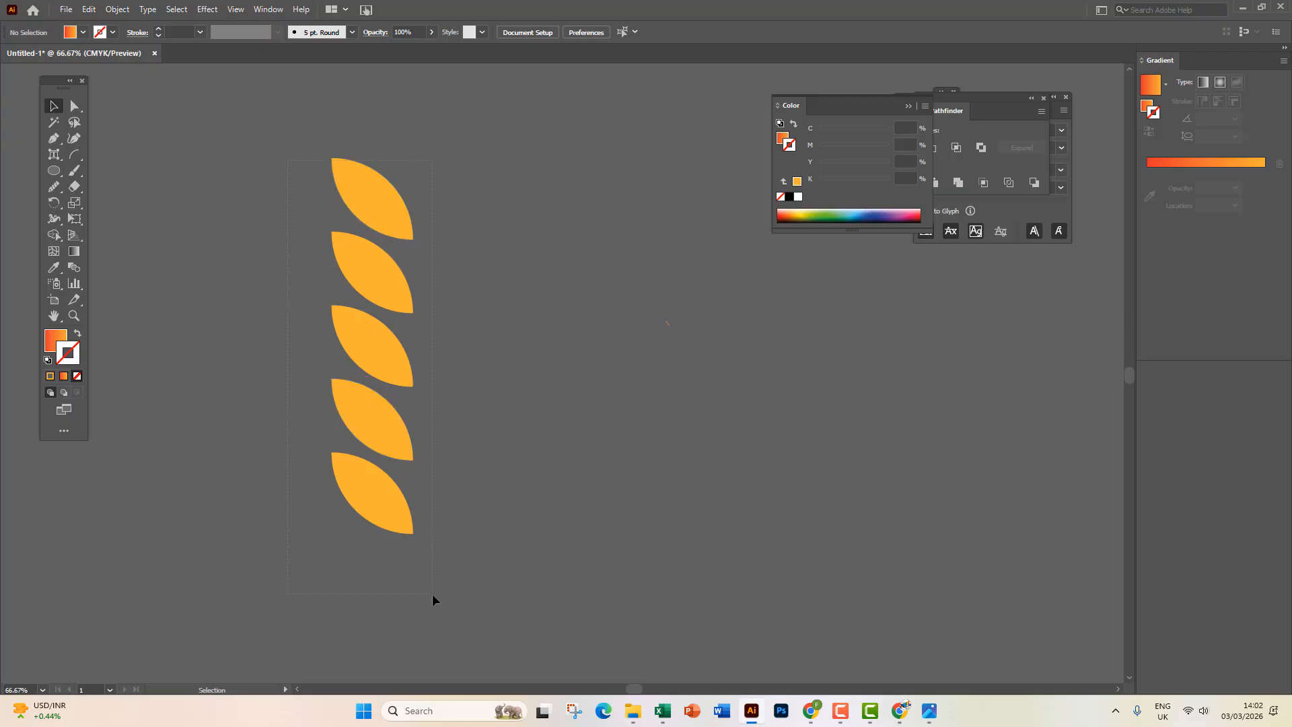
Draw a vertical line stem through the leaves with a 1 pt orange stroke.
{"action": "left_click_drag", "start_coordinate": [432, 594], "coordinate": [432, 593]}
{"action": "left_click", "coordinate": [74, 155]}
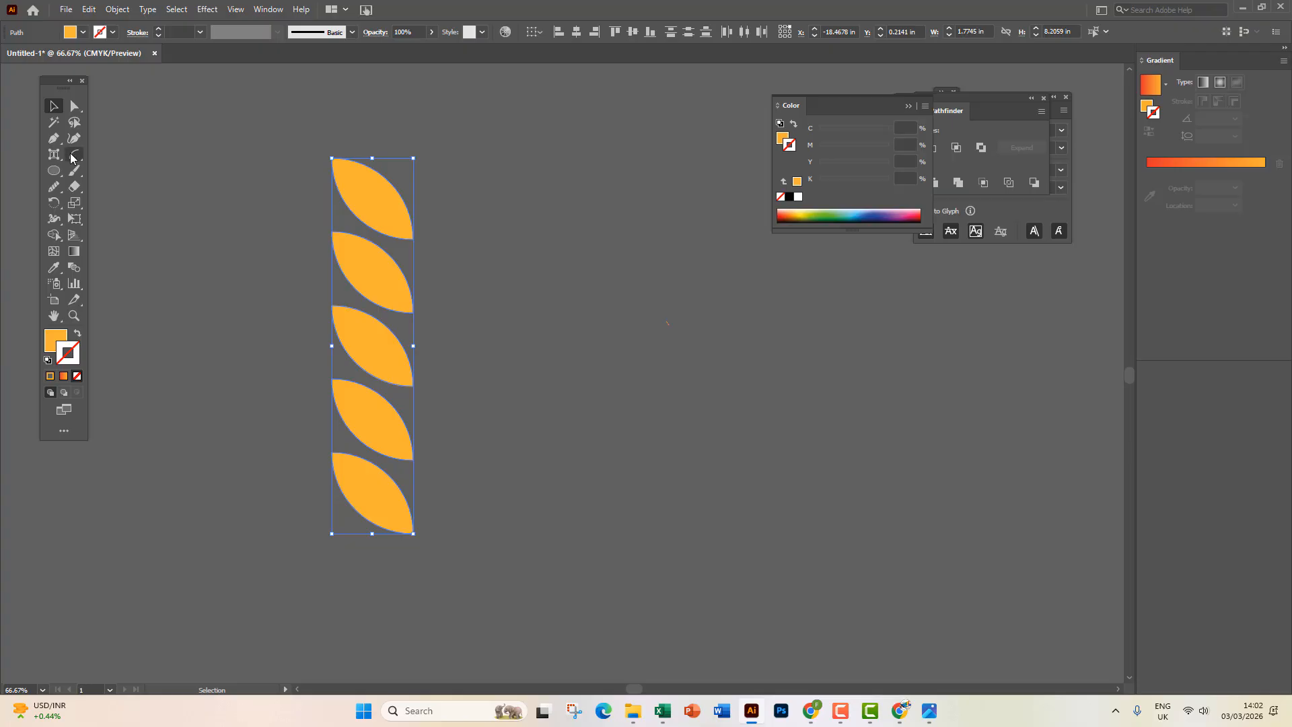
{"action": "left_click", "coordinate": [121, 155]}
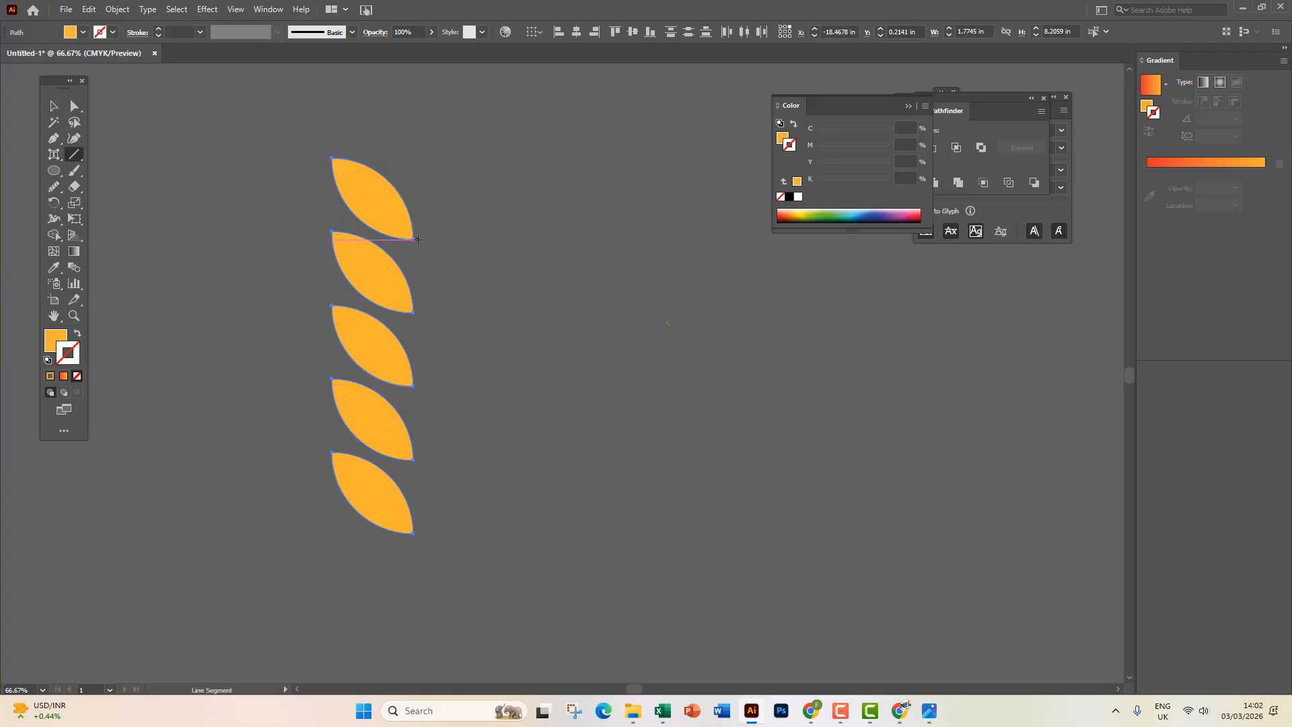
{"action": "left_click_drag", "start_coordinate": [412, 239], "coordinate": [419, 575]}
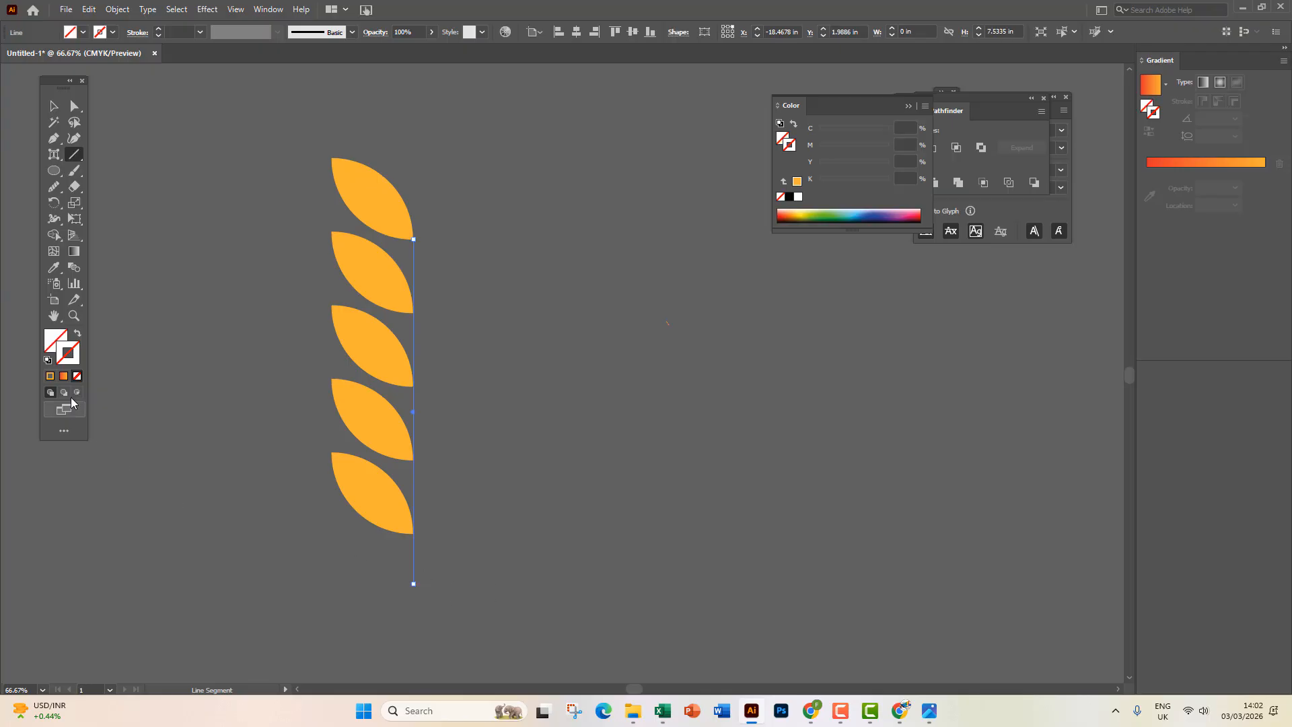
{"action": "left_click", "coordinate": [50, 375]}
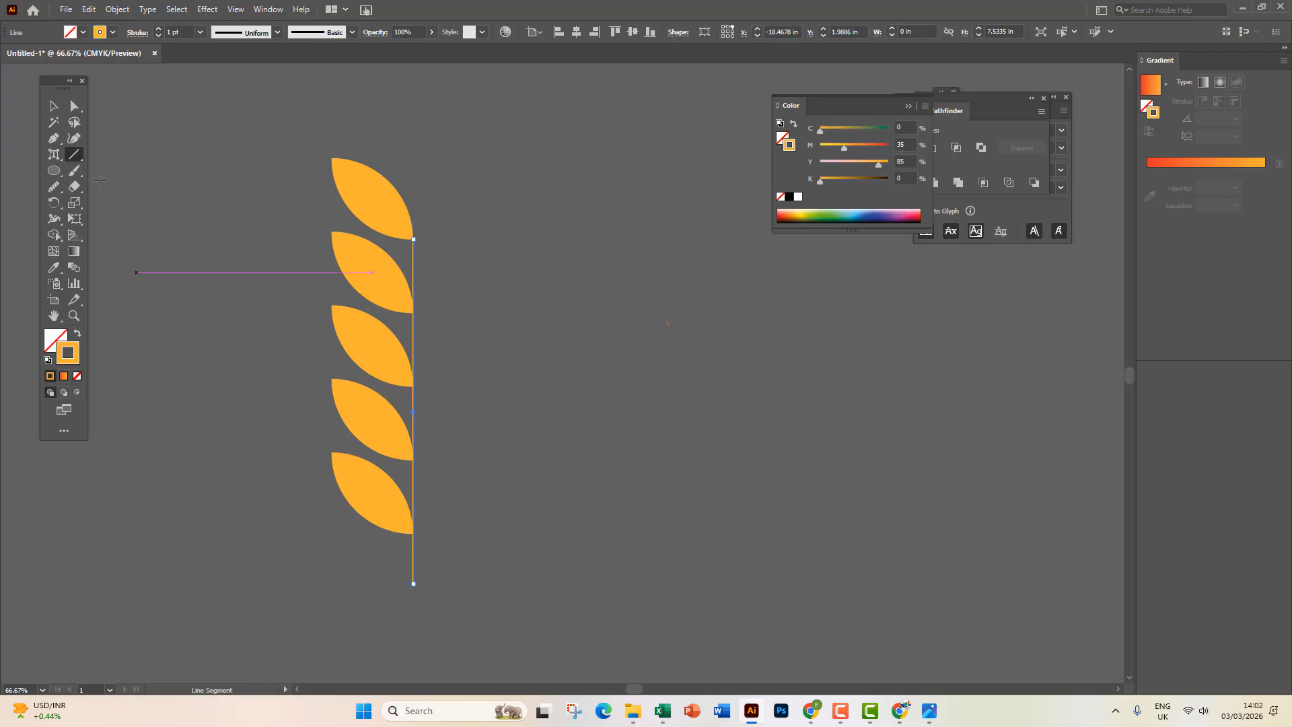
Delete the tiny stray path on the canvas.
{"action": "left_click", "coordinate": [55, 105]}
{"action": "left_click", "coordinate": [238, 333]}
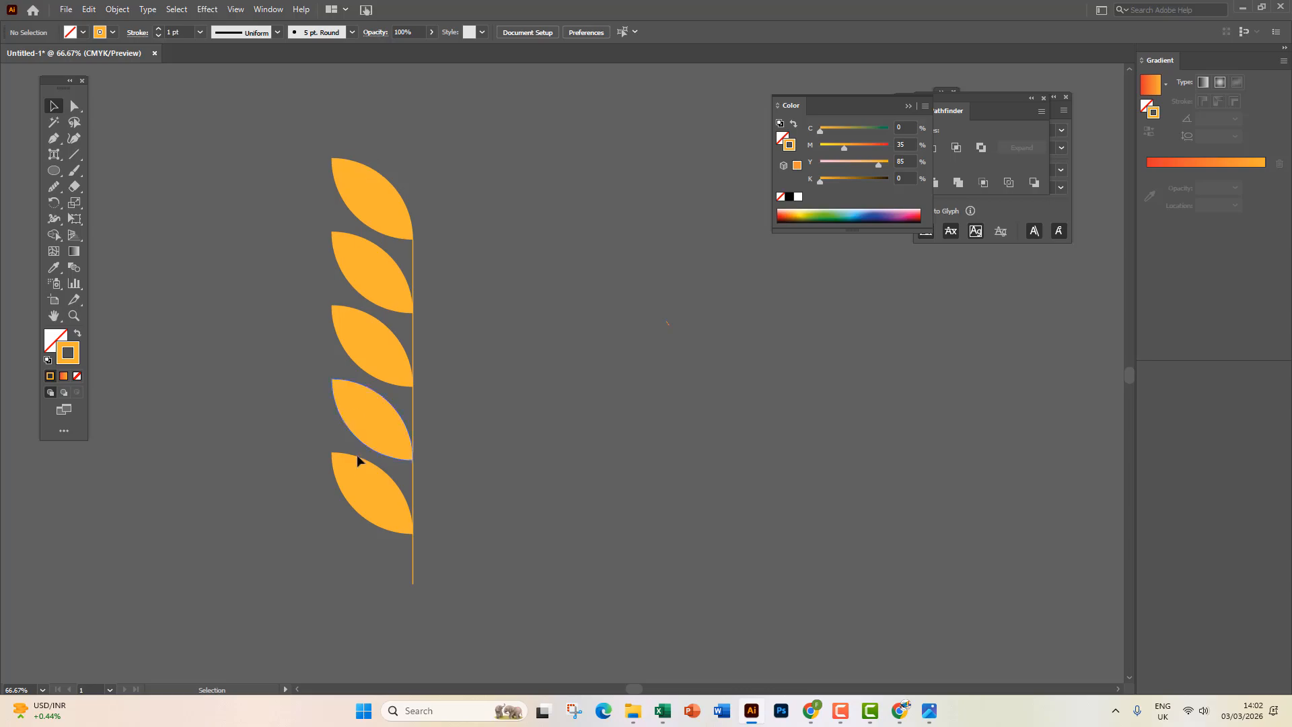
{"action": "left_click_drag", "start_coordinate": [573, 282], "coordinate": [730, 377]}
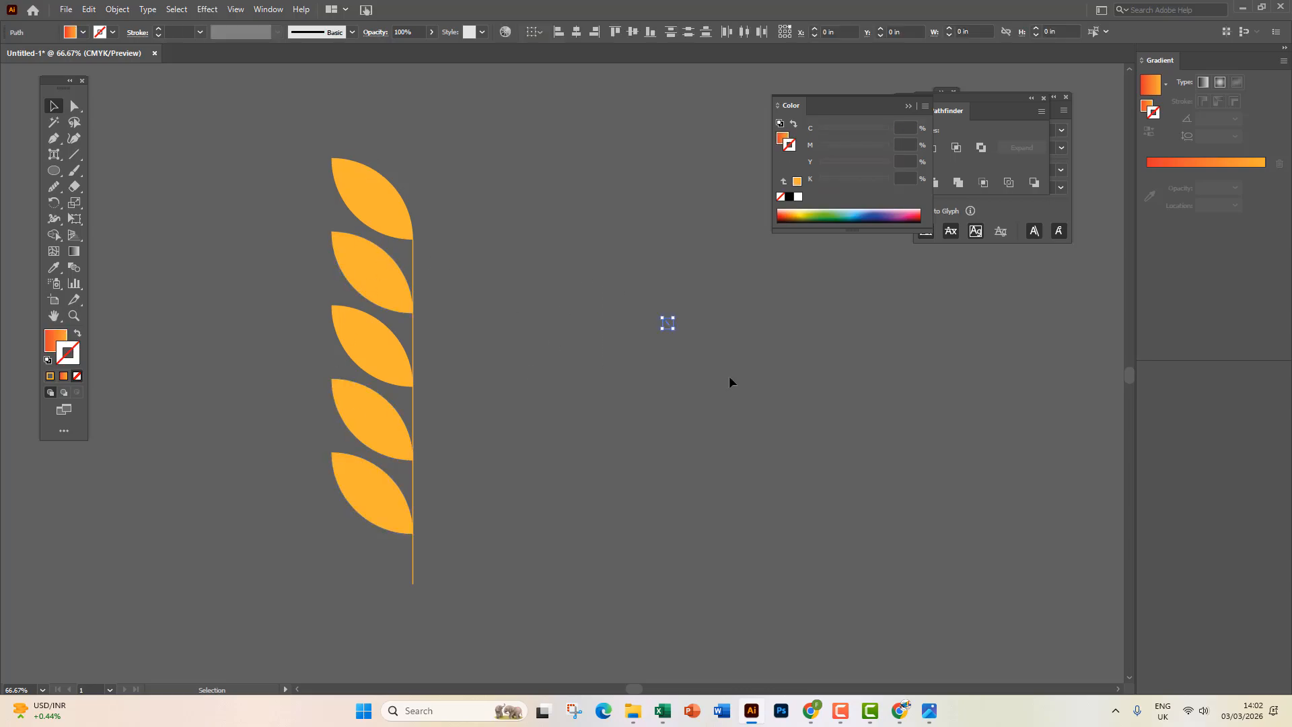
{"action": "key", "text": "Delete"}
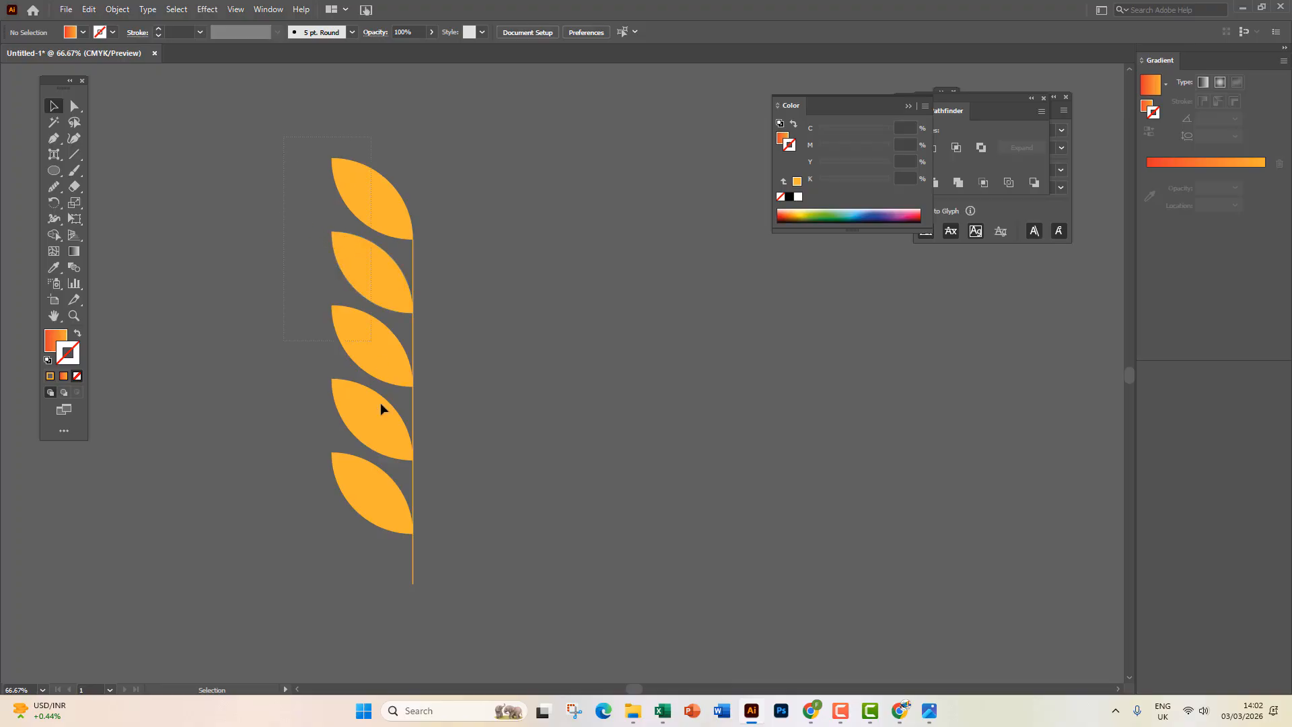
Test-flip a copy of the leaves across the stem, then delete the five right-hand leaves.
{"action": "left_click_drag", "start_coordinate": [370, 514], "coordinate": [369, 514]}
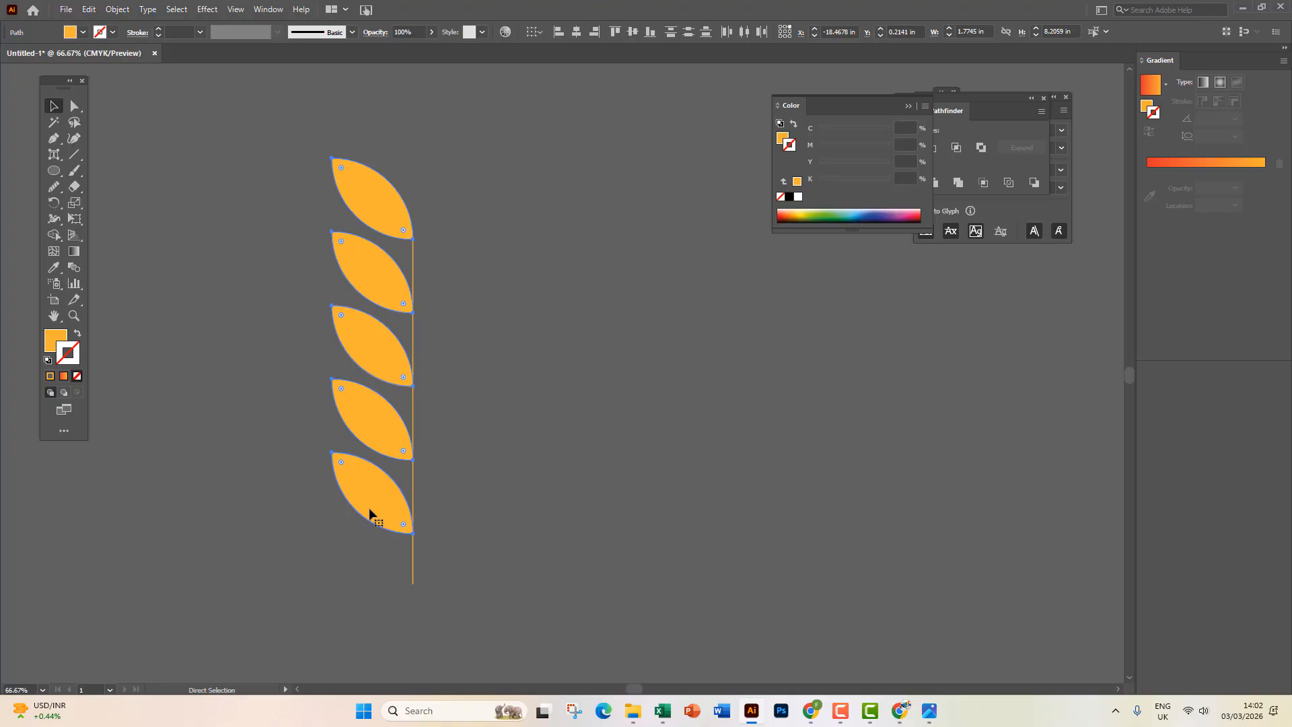
{"action": "key", "text": "v"}
{"action": "left_click_drag", "start_coordinate": [332, 346], "coordinate": [500, 351]}
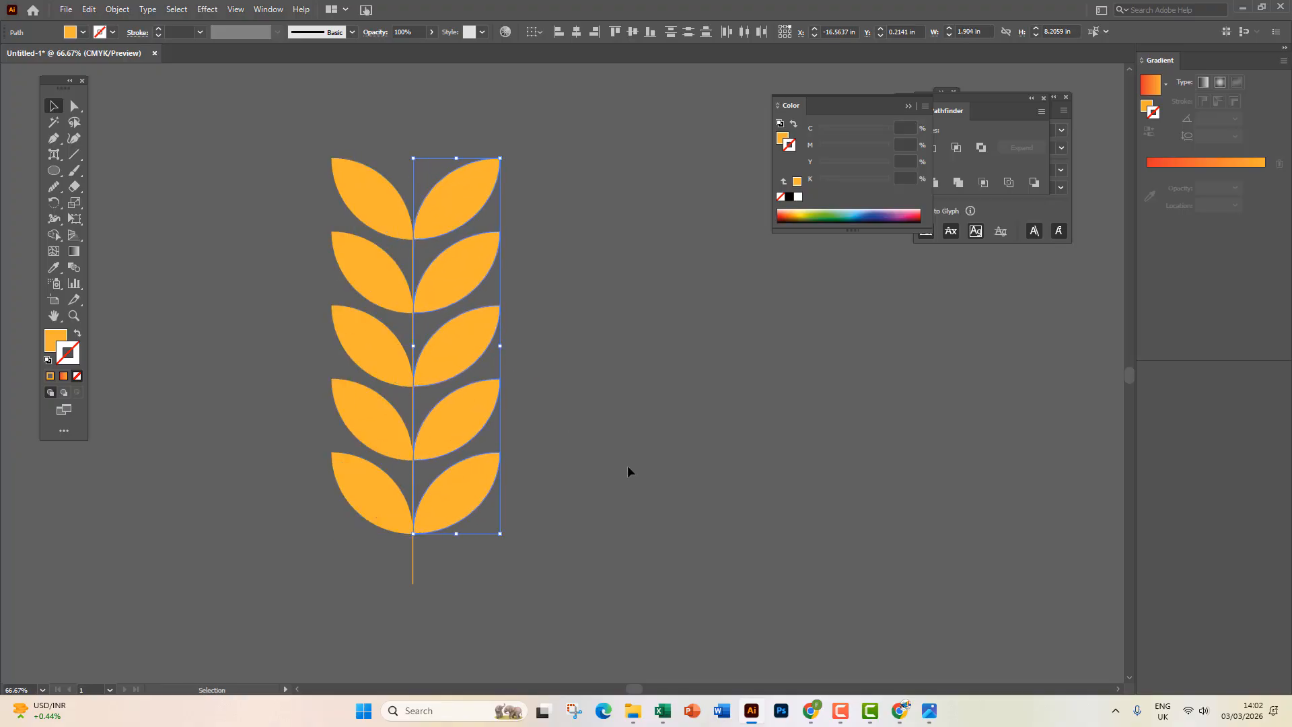
{"action": "left_click", "coordinate": [623, 475]}
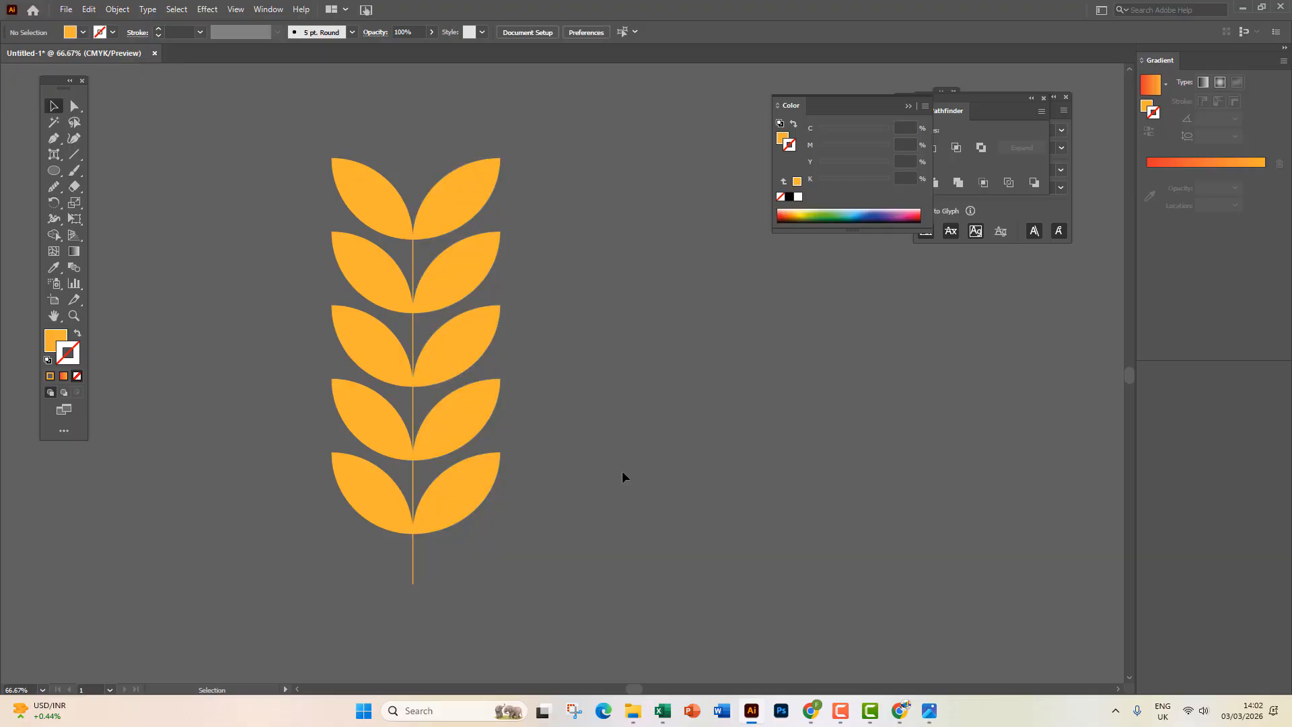
{"action": "left_click", "coordinate": [362, 187]}
{"action": "left_click", "coordinate": [453, 191]}
{"action": "left_click", "coordinate": [612, 335]}
{"action": "left_click_drag", "start_coordinate": [487, 514], "coordinate": [484, 523]}
{"action": "key", "text": "Delete"}
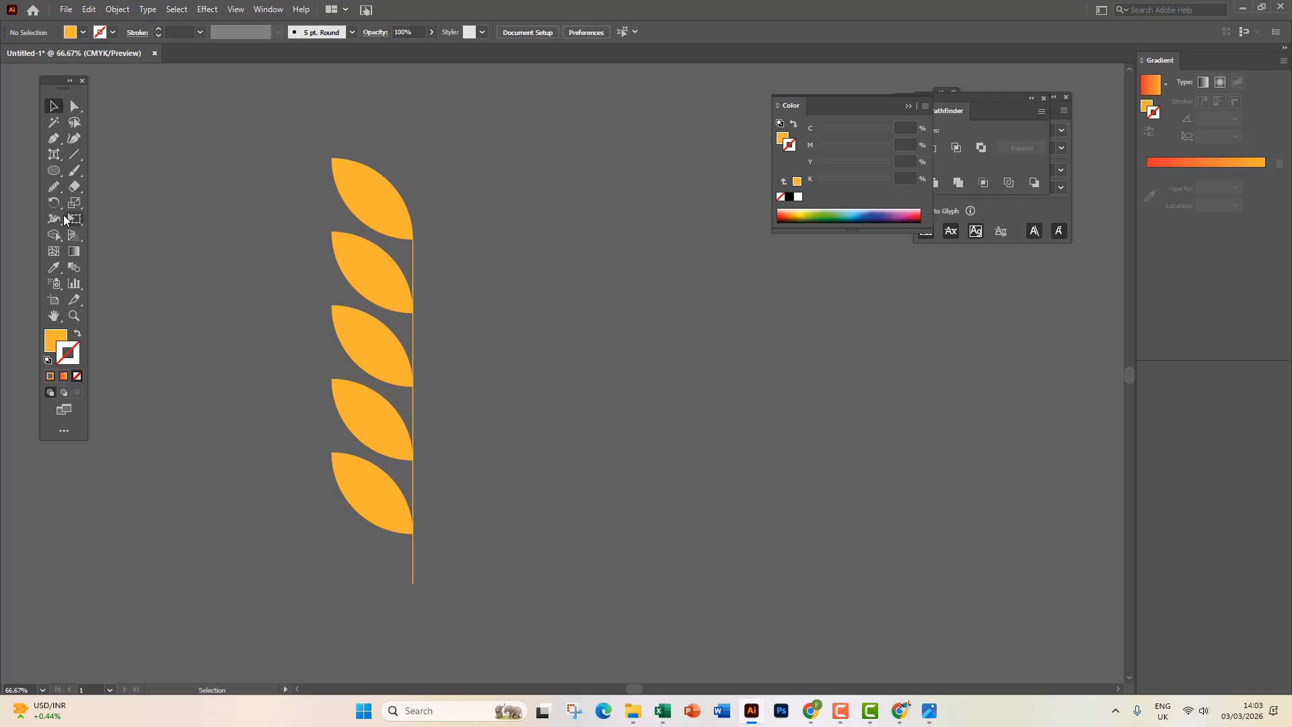
Reflect a copy of the five left leaves to the right, anchored at the stem's bottom end.
{"action": "left_click_drag", "start_coordinate": [55, 202], "coordinate": [115, 221]}
{"action": "key", "text": "v"}
{"action": "left_click_drag", "start_coordinate": [361, 320], "coordinate": [375, 494]}
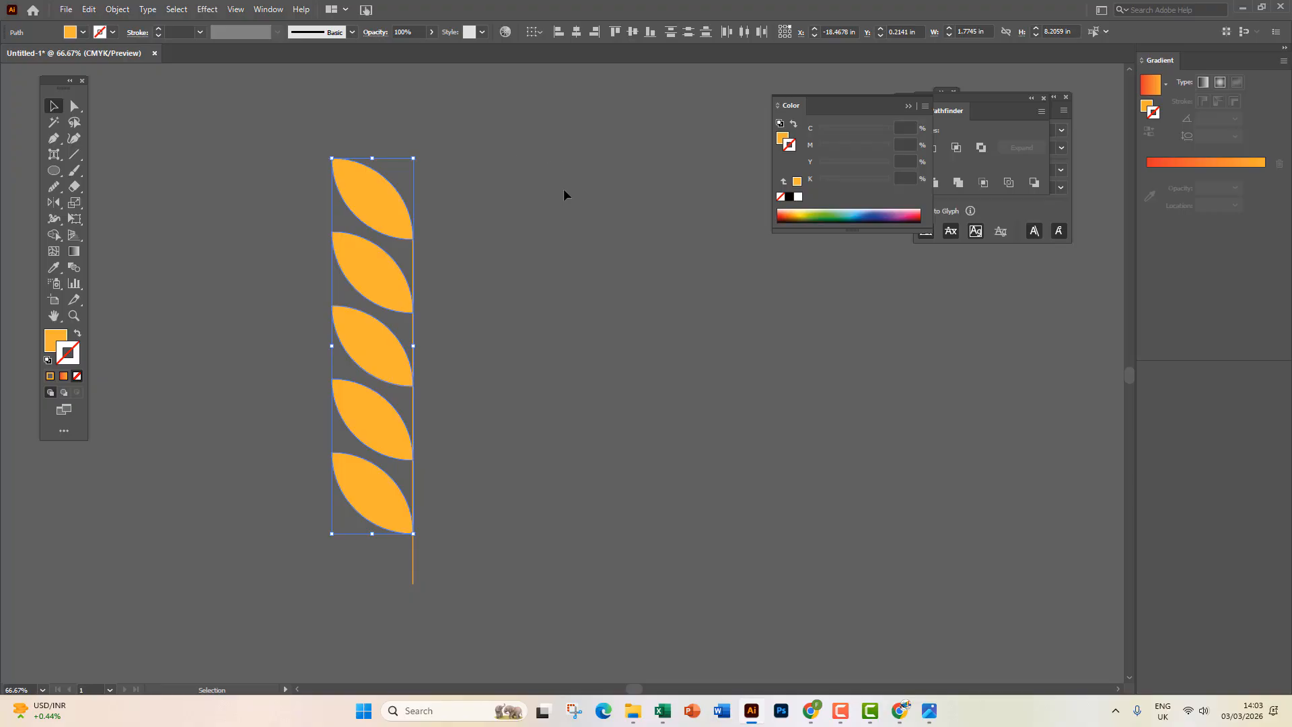
{"action": "left_click", "coordinate": [54, 202]}
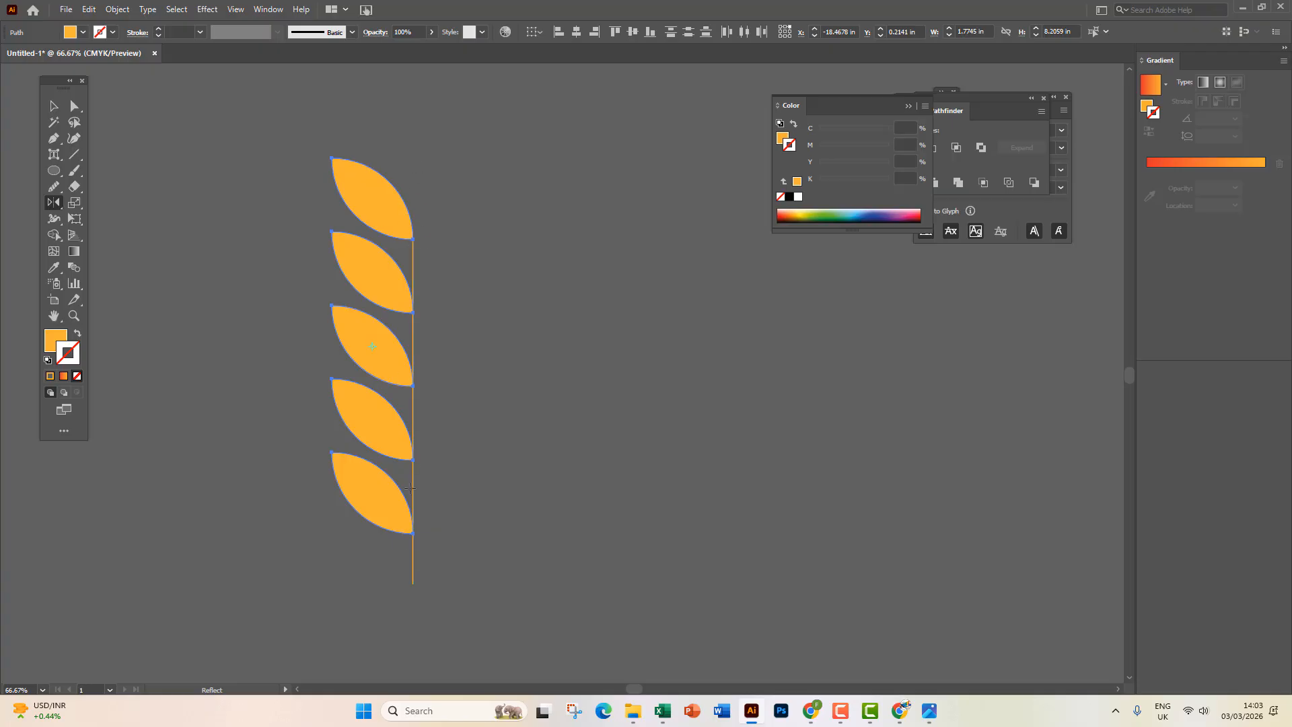
{"action": "left_click", "coordinate": [413, 575]}
{"action": "left_click_drag", "start_coordinate": [415, 249], "coordinate": [416, 250]}
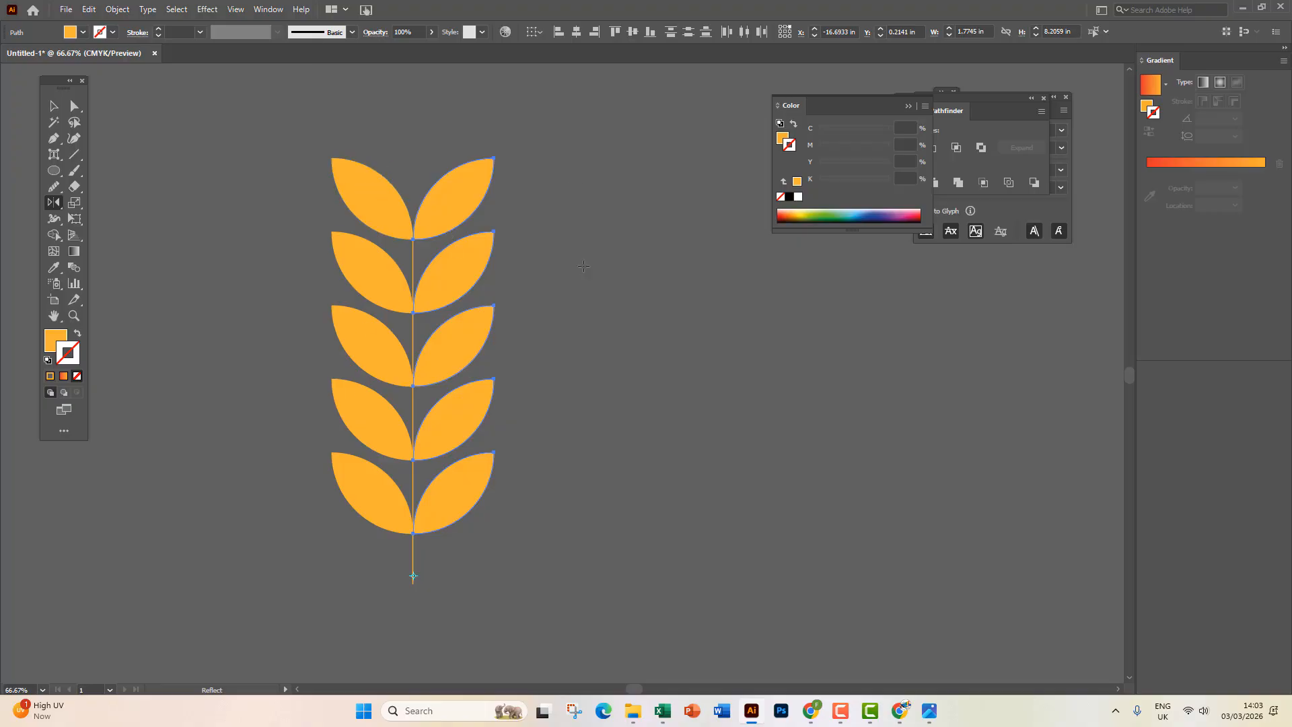
Drag an extra copy of the left leaf column to the right, then delete it.
{"action": "left_click", "coordinate": [54, 106]}
{"action": "left_click", "coordinate": [109, 136]}
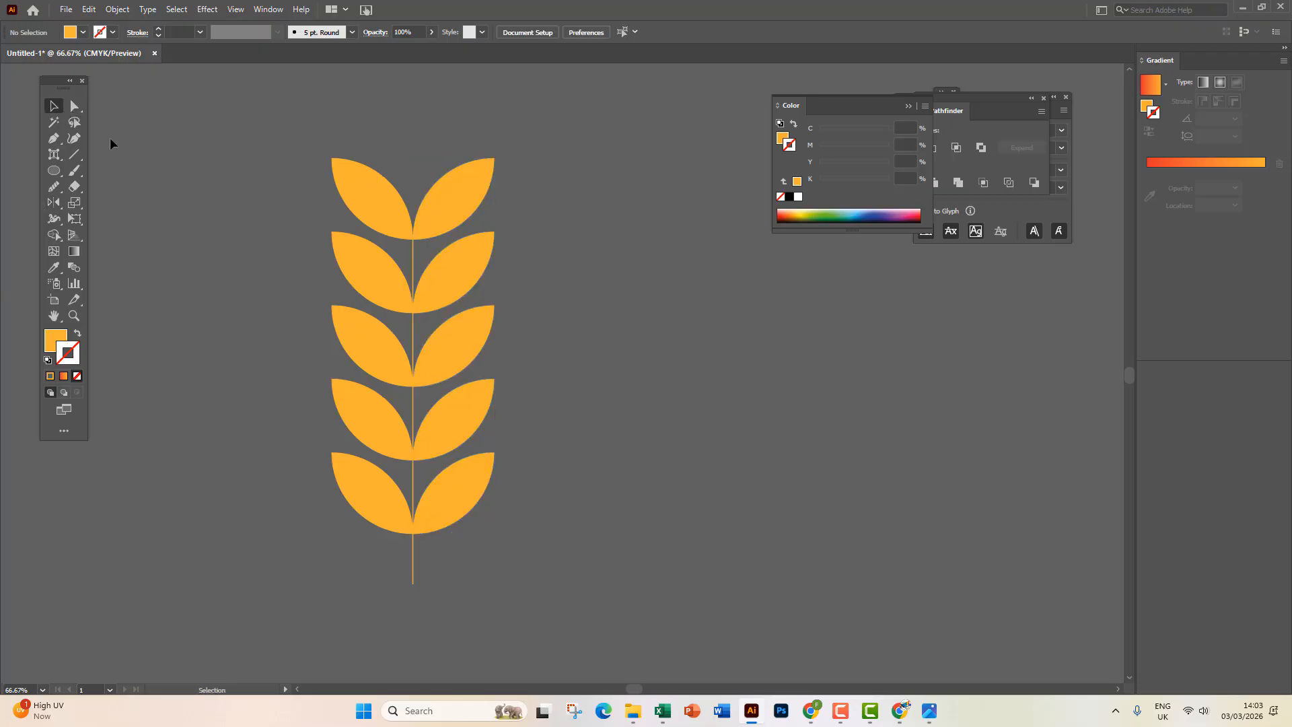
{"action": "left_click_drag", "start_coordinate": [274, 126], "coordinate": [371, 515]}
{"action": "left_click_drag", "start_coordinate": [369, 506], "coordinate": [584, 510]}
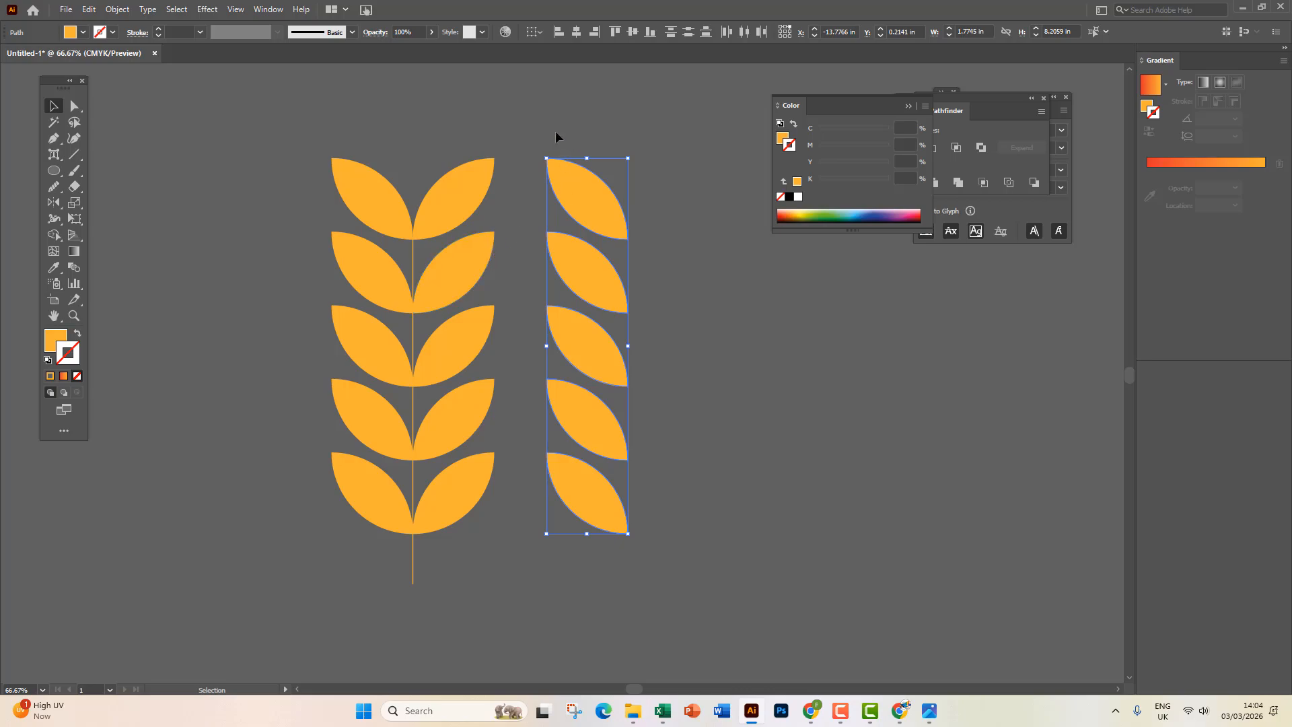
{"action": "key", "text": "Delete"}
Bring the artboard into view and select all five shapes.
{"action": "scroll", "coordinate": [461, 317], "scroll_direction": "down", "scroll_amount": 5}
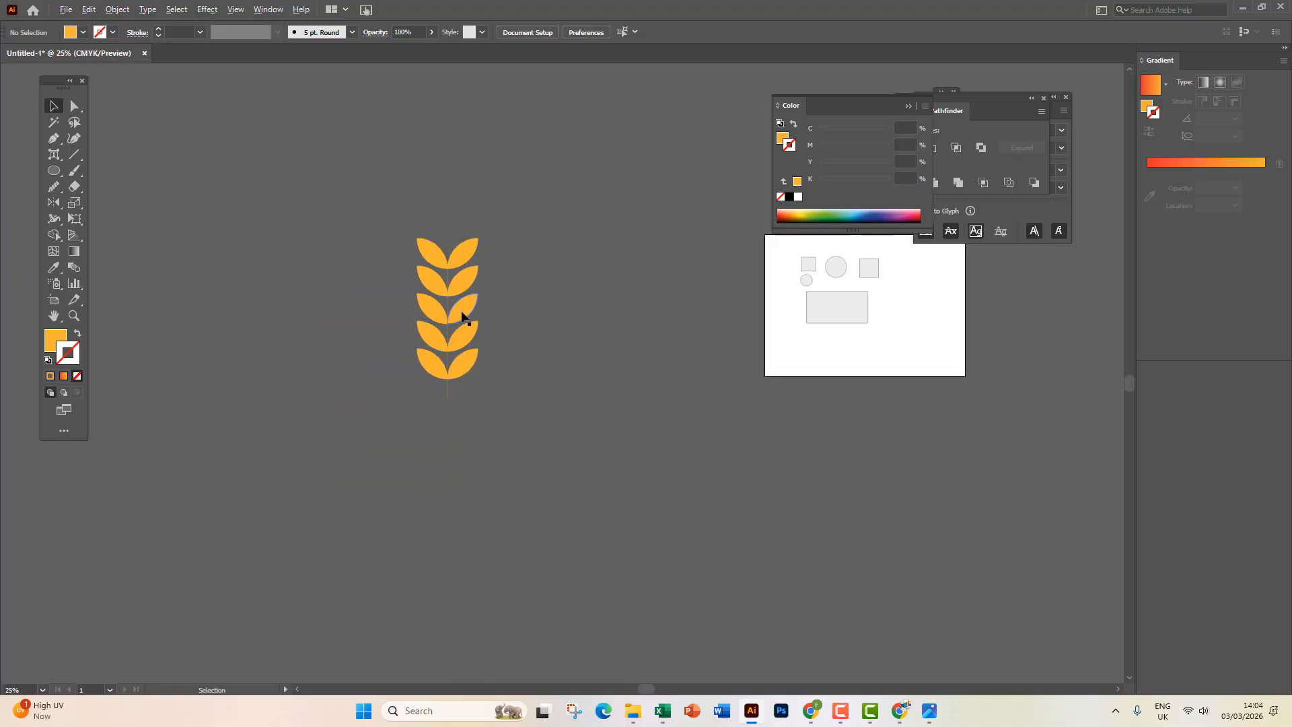
{"action": "scroll", "coordinate": [496, 283], "scroll_direction": "up", "scroll_amount": 5}
{"action": "scroll", "coordinate": [491, 282], "scroll_direction": "up", "scroll_amount": 2}
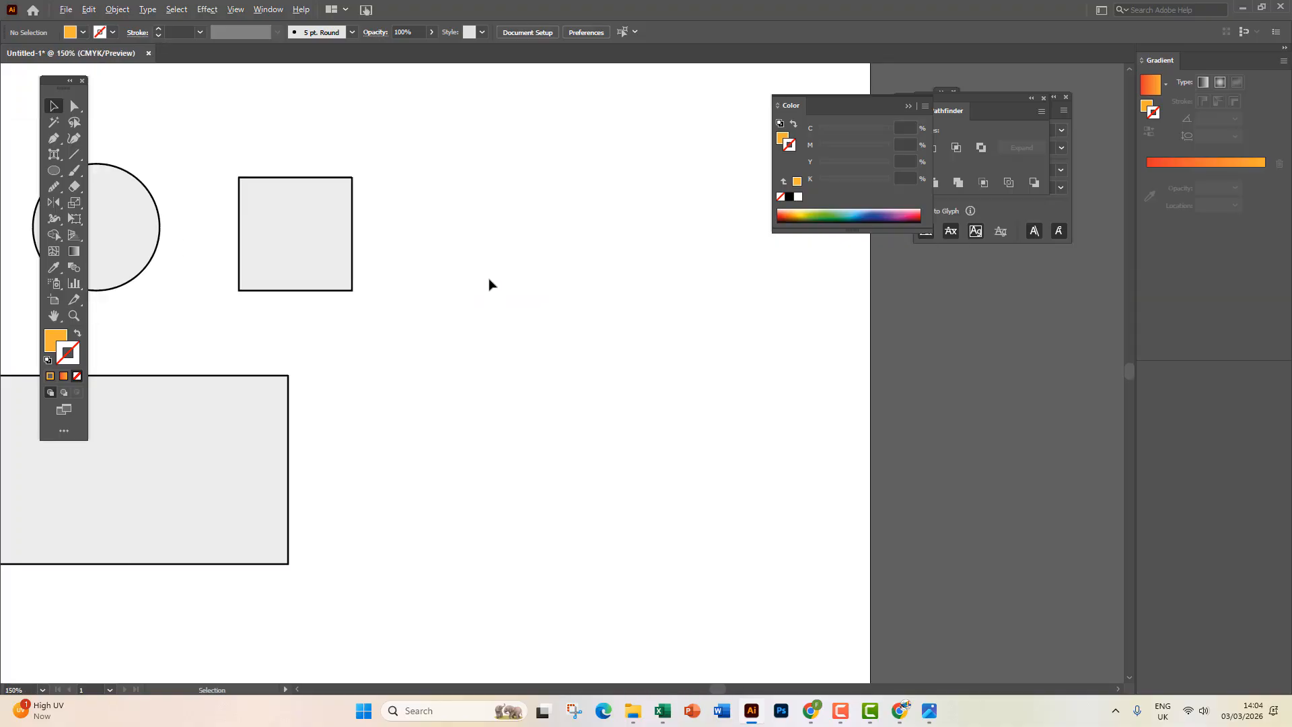
{"action": "scroll", "coordinate": [490, 282], "scroll_direction": "down", "scroll_amount": 3}
{"action": "left_click_drag", "start_coordinate": [490, 294], "coordinate": [484, 265]}
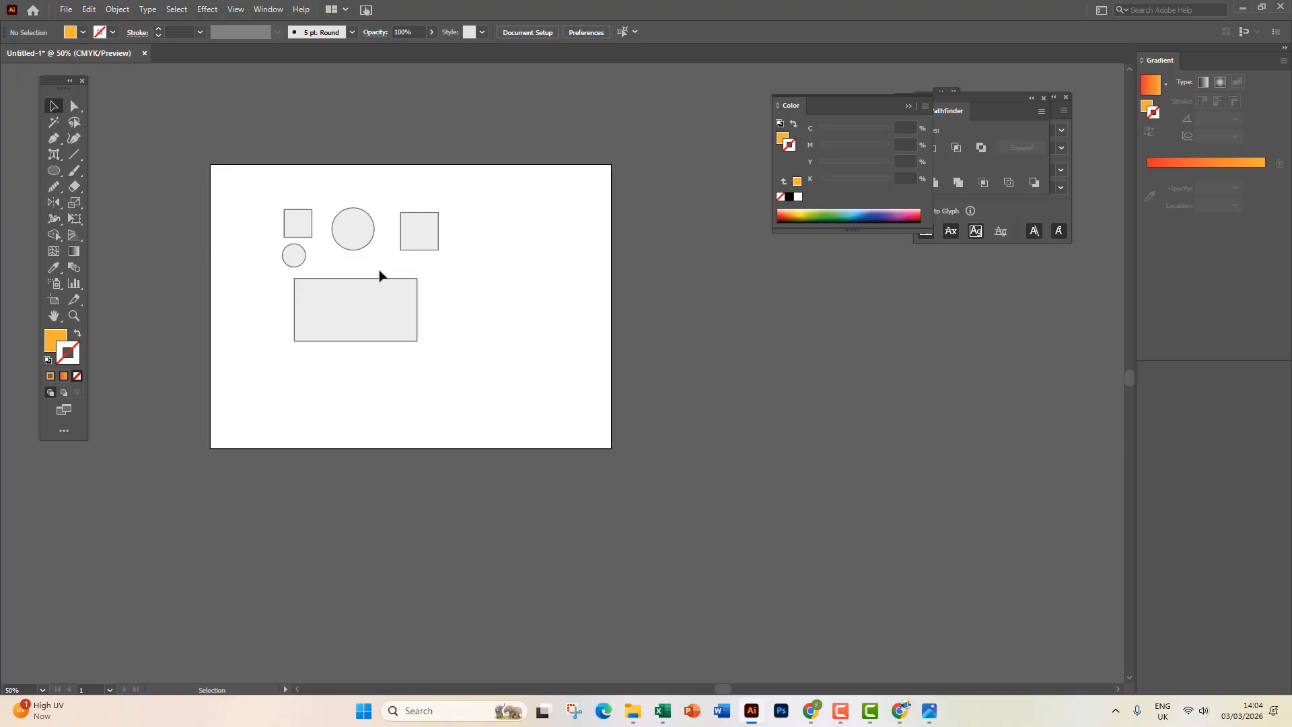
{"action": "left_click_drag", "start_coordinate": [256, 197], "coordinate": [462, 410]}
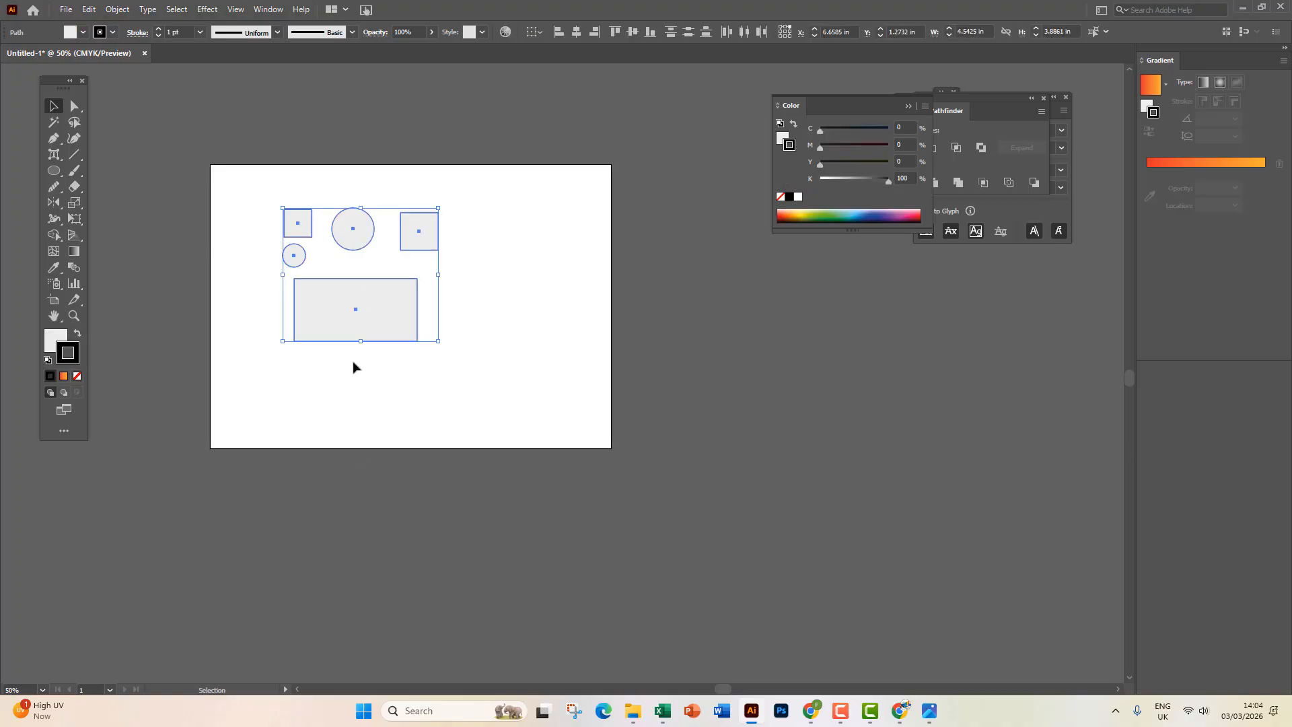
Try reflecting copies of the shapes from points below the rectangle, undoing each attempt.
{"action": "left_click", "coordinate": [56, 204]}
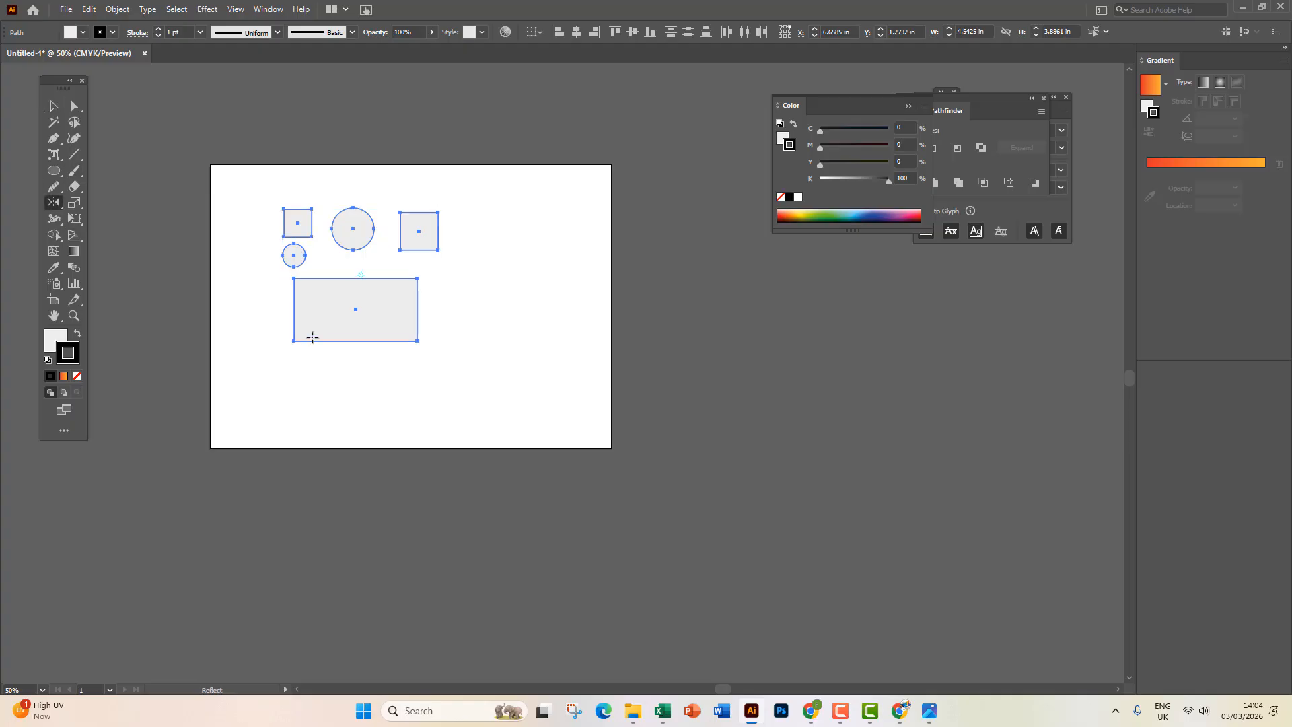
{"action": "scroll", "coordinate": [312, 337], "scroll_direction": "up", "scroll_amount": 1}
{"action": "scroll", "coordinate": [312, 337], "scroll_direction": "up", "scroll_amount": 1}
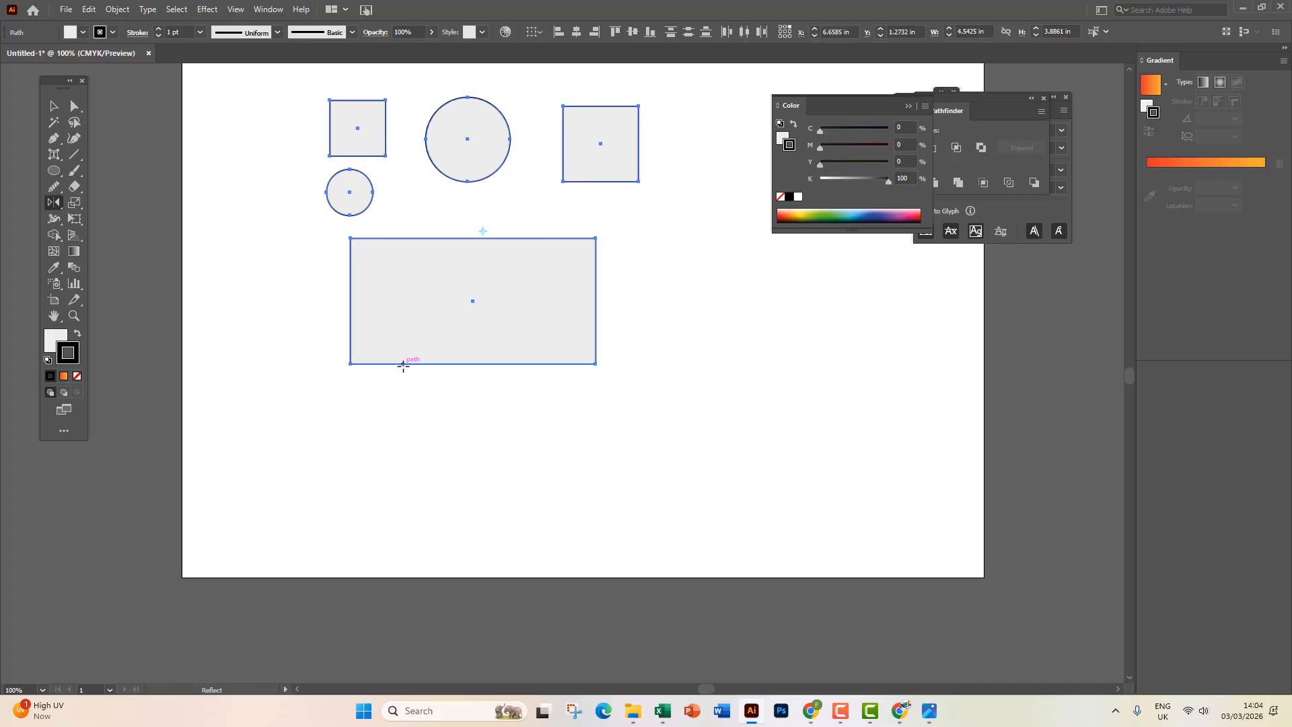
{"action": "left_click", "coordinate": [482, 483]}
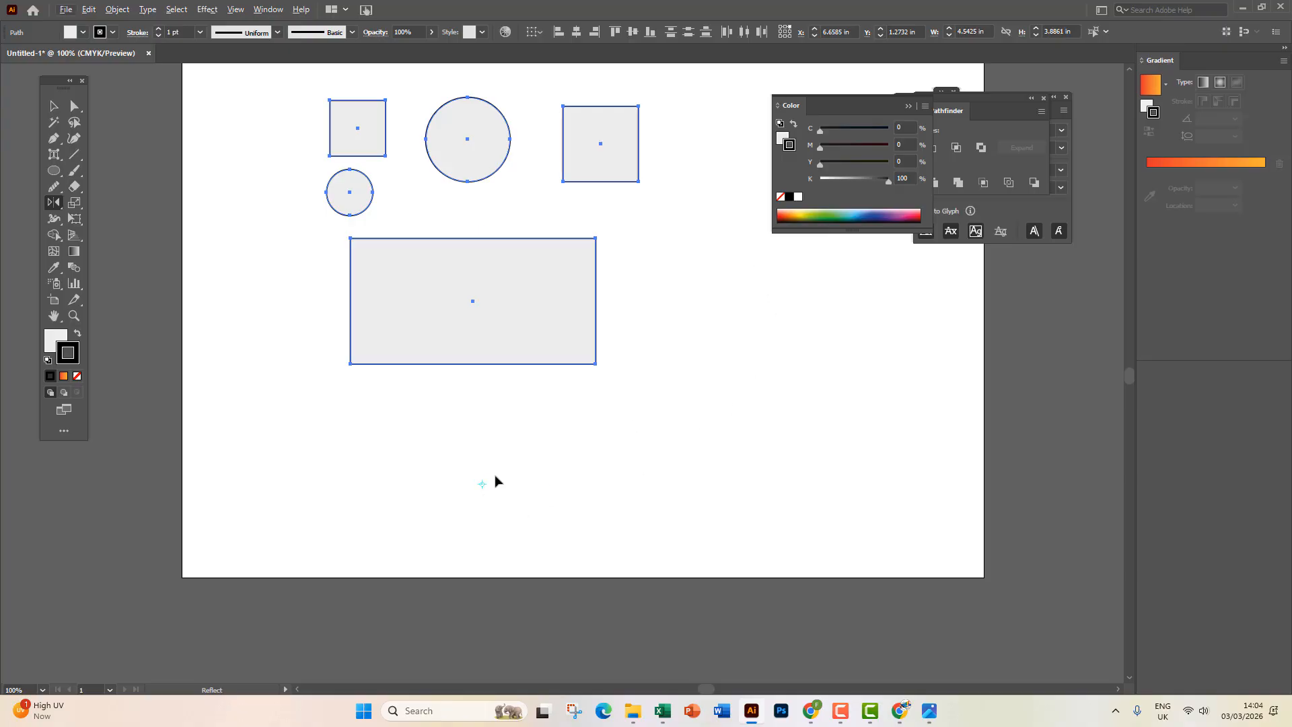
{"action": "left_click_drag", "start_coordinate": [739, 267], "coordinate": [738, 280]}
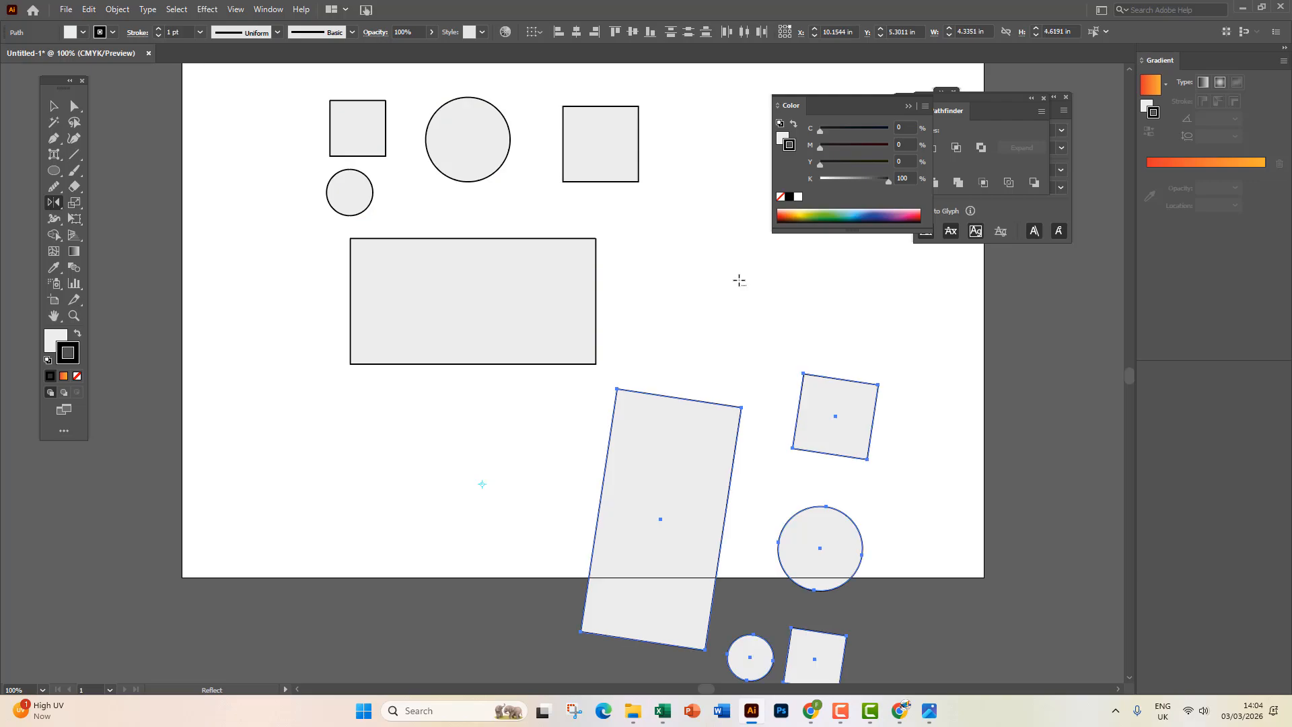
{"action": "scroll", "coordinate": [690, 334], "scroll_direction": "down", "scroll_amount": 2}
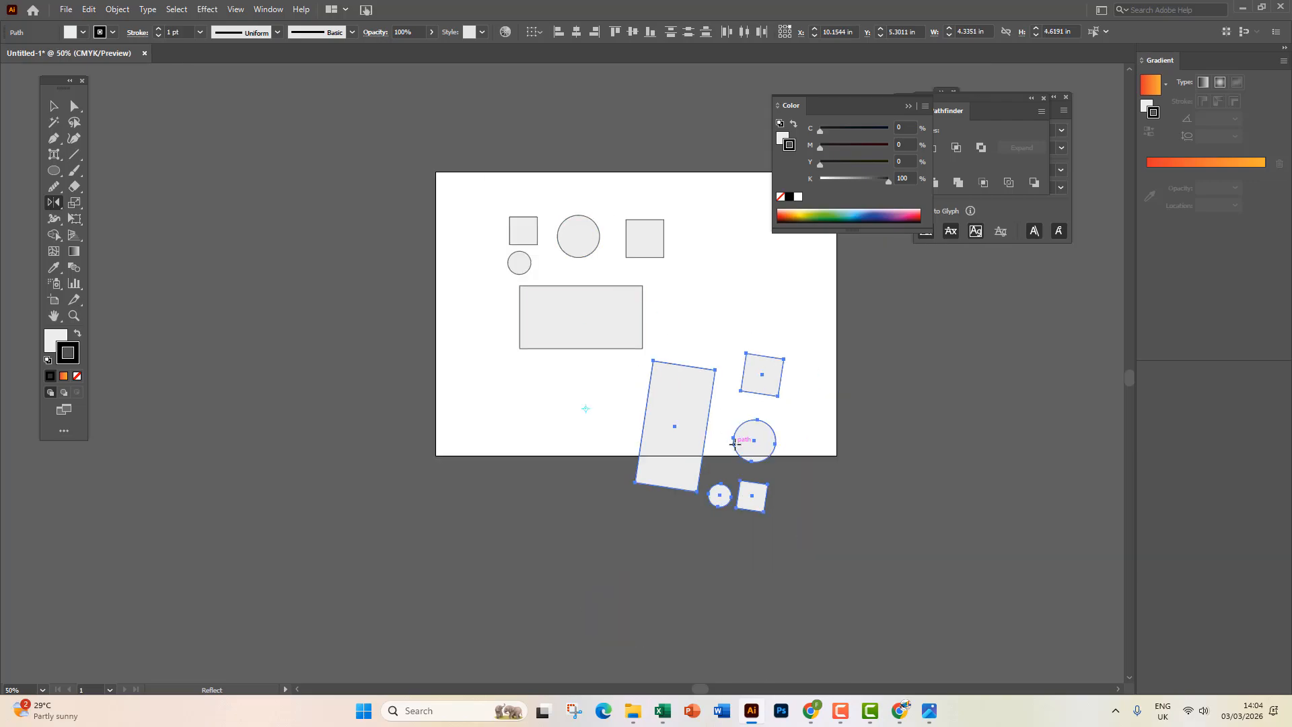
{"action": "key", "text": "ctrl+z"}
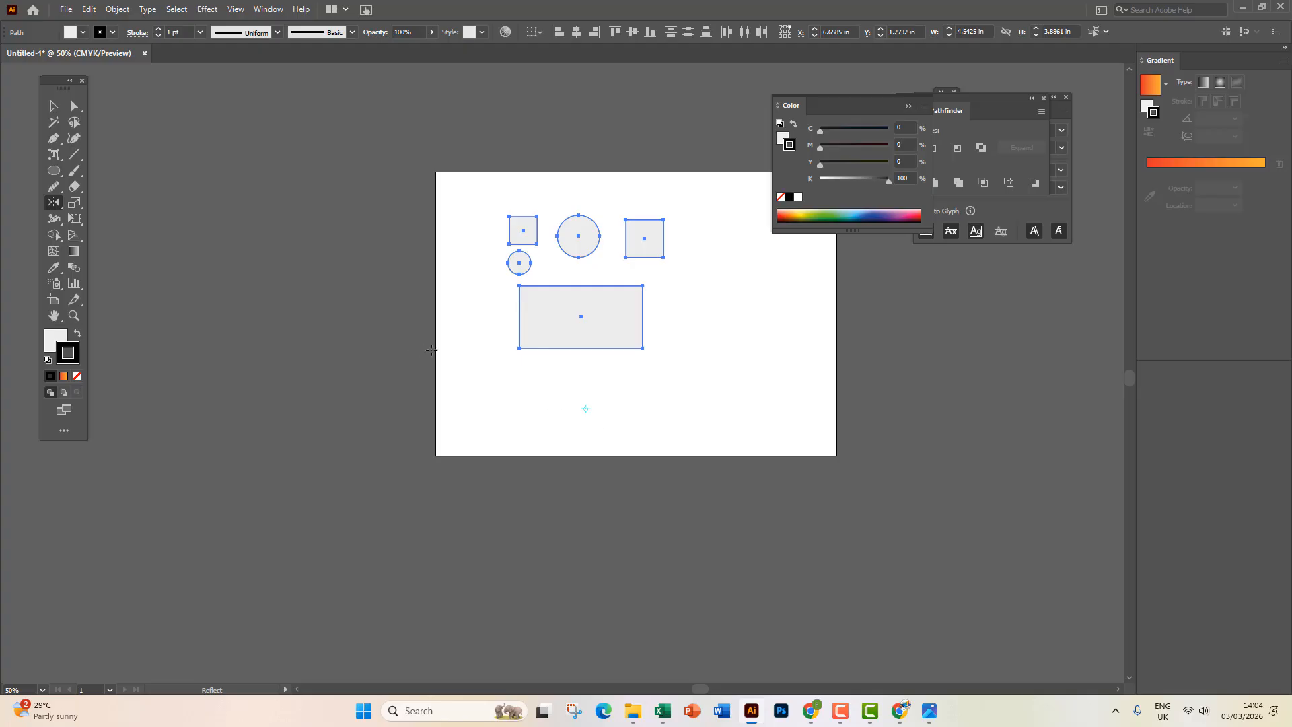
{"action": "left_click", "coordinate": [472, 351]}
{"action": "left_click_drag", "start_coordinate": [717, 354], "coordinate": [719, 354]}
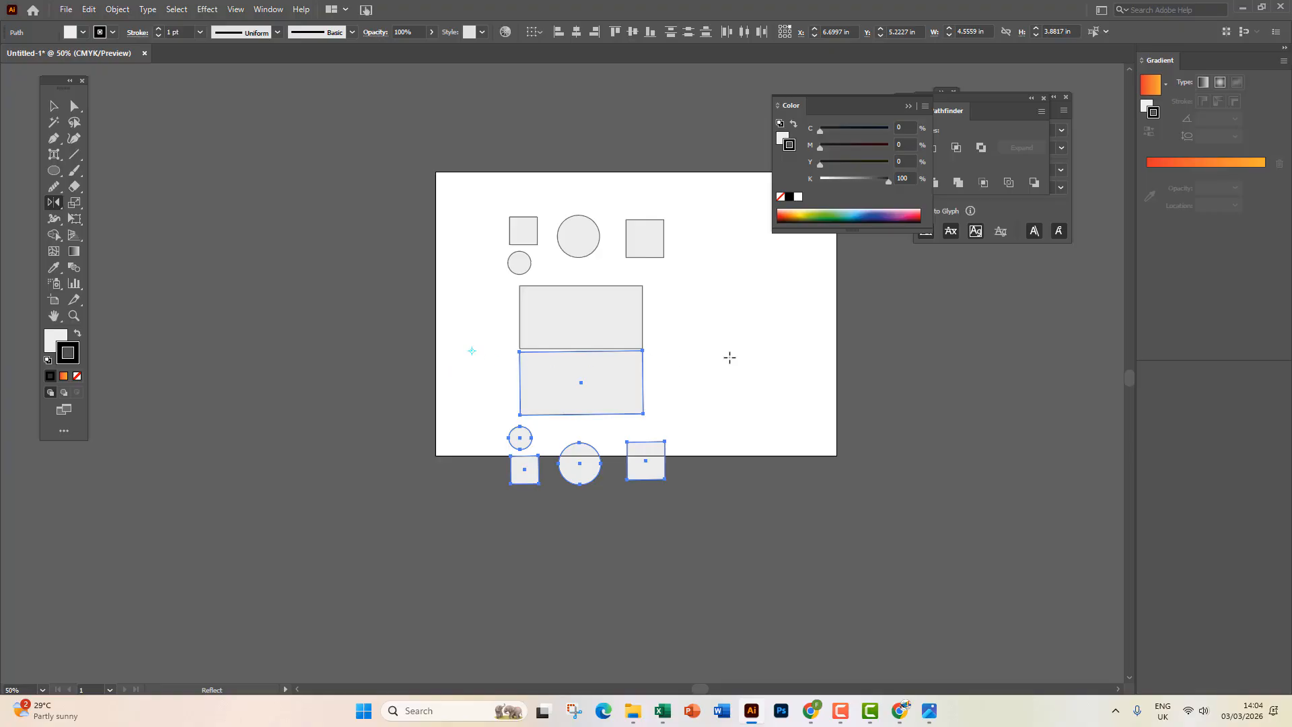
{"action": "key", "text": "ctrl+z"}
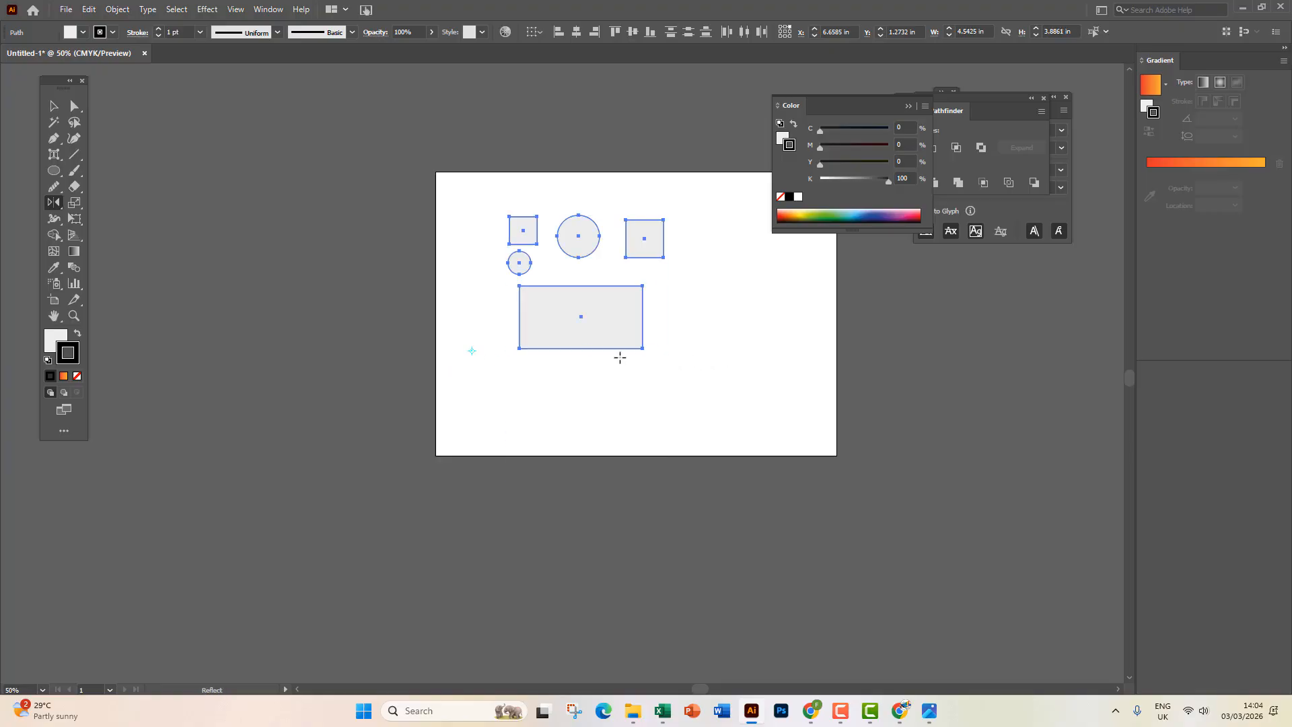
Anchor at the rectangle's lower-left corner and mirror all shapes across its bottom edge.
{"action": "scroll", "coordinate": [597, 354], "scroll_direction": "up", "scroll_amount": 3}
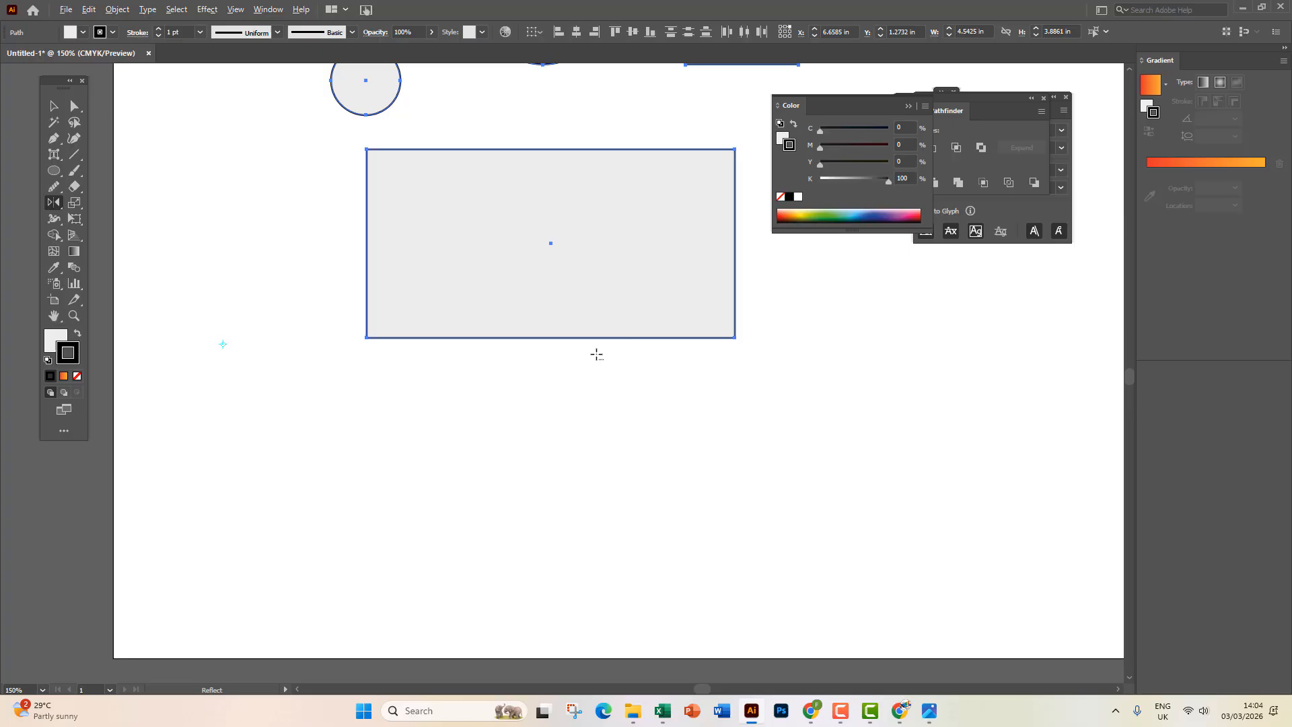
{"action": "left_click", "coordinate": [377, 346]}
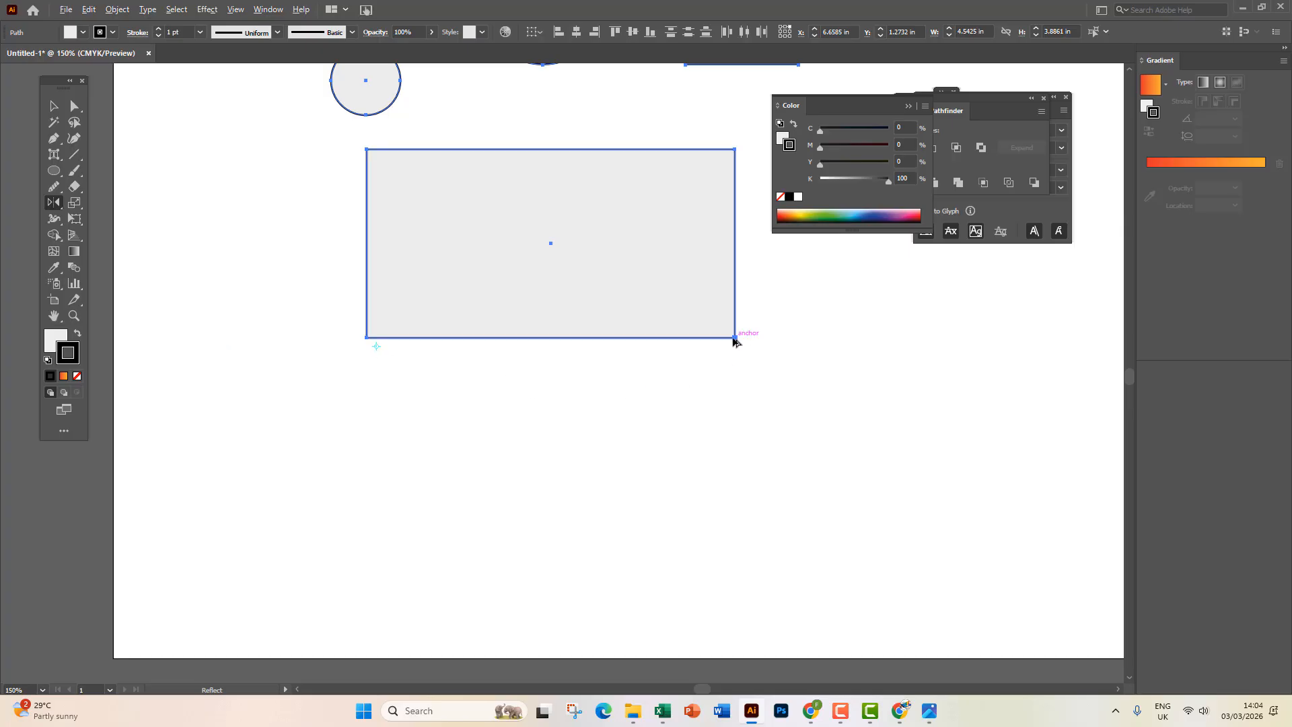
{"action": "left_click_drag", "start_coordinate": [735, 340], "coordinate": [727, 361]}
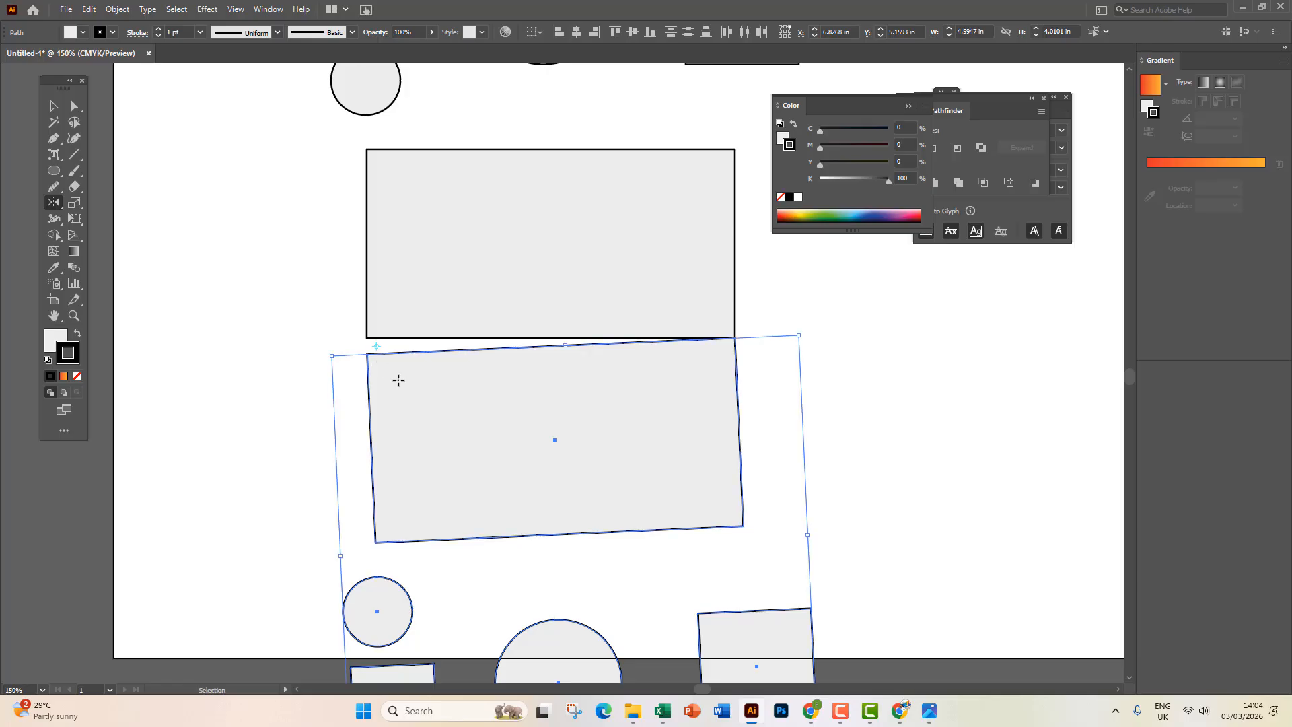
{"action": "key", "text": "ctrl+z"}
{"action": "scroll", "coordinate": [381, 345], "scroll_direction": "up", "scroll_amount": 3}
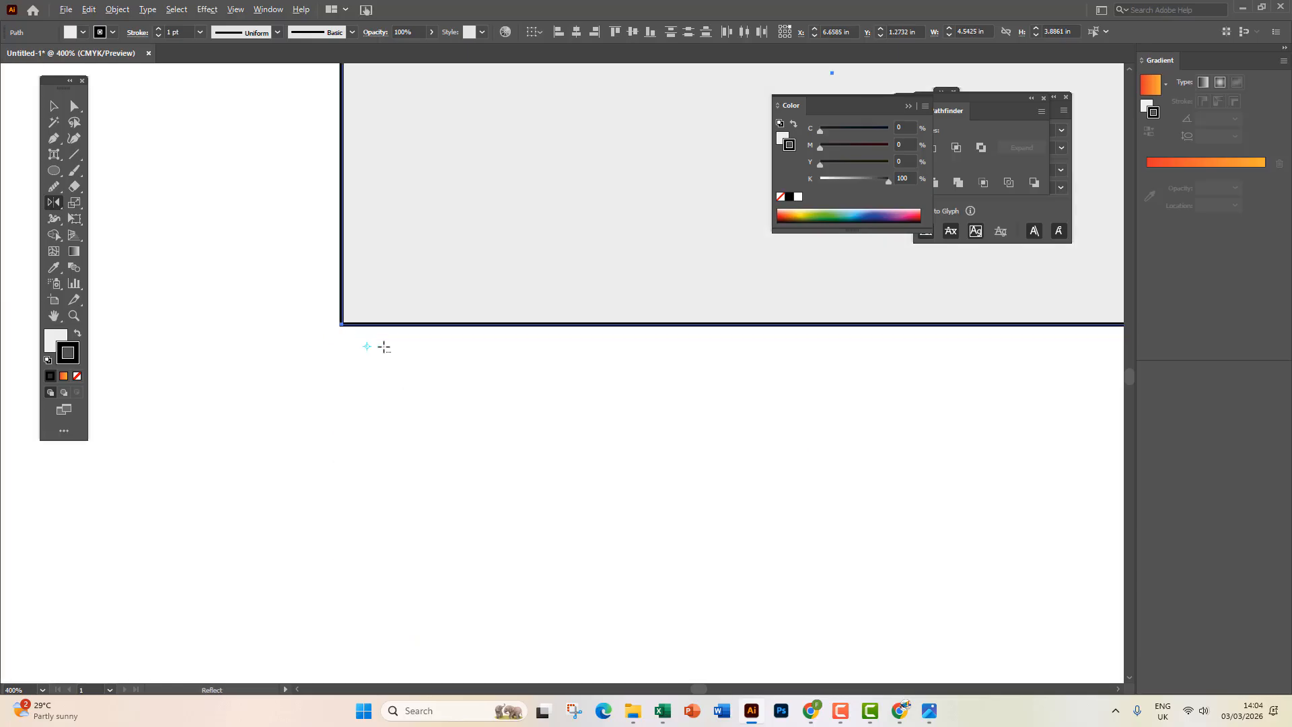
{"action": "scroll", "coordinate": [680, 397], "scroll_direction": "down", "scroll_amount": 3}
{"action": "scroll", "coordinate": [361, 369], "scroll_direction": "right", "scroll_amount": 1}
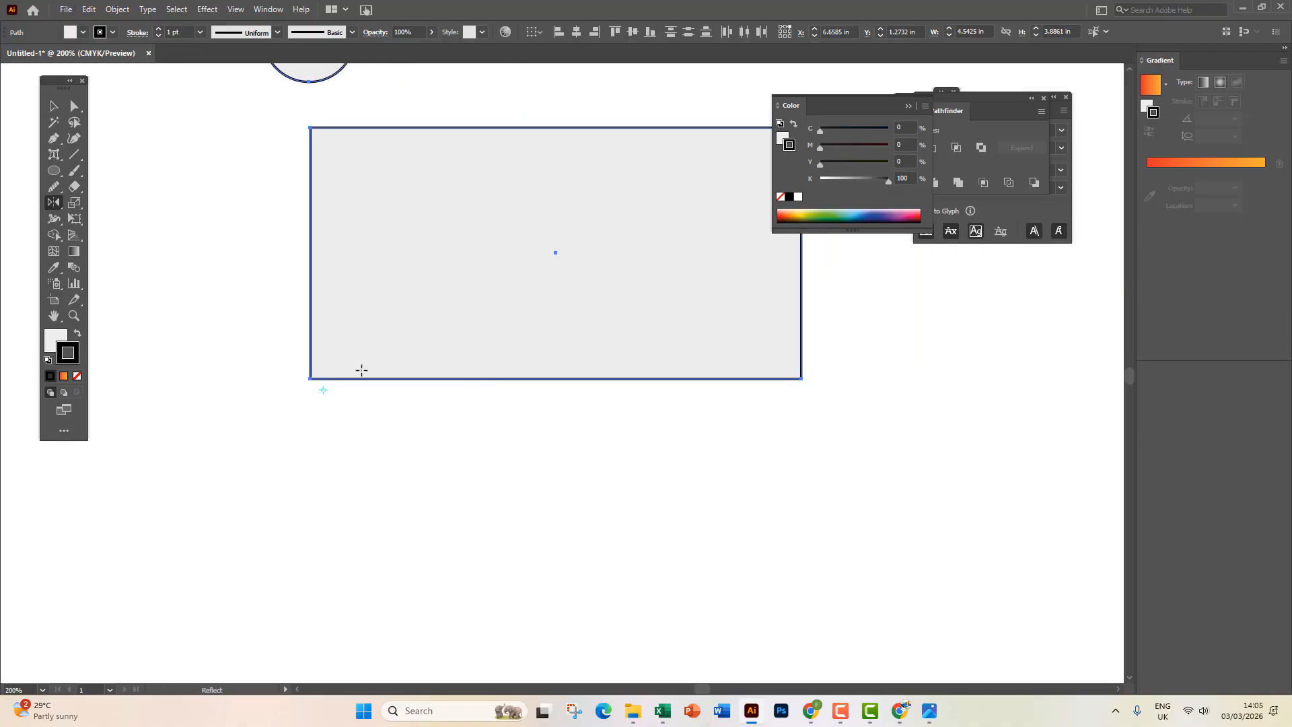
{"action": "scroll", "coordinate": [406, 378], "scroll_direction": "up", "scroll_amount": 3}
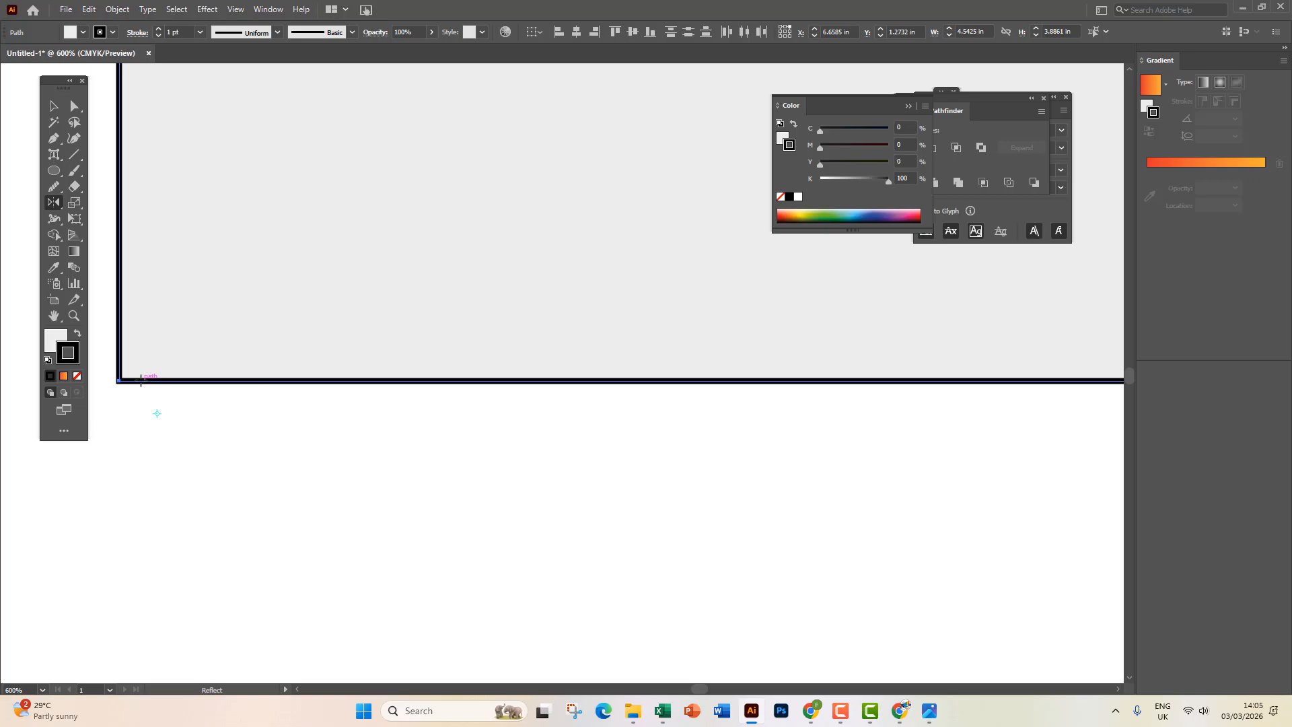
{"action": "scroll", "coordinate": [321, 401], "scroll_direction": "down", "scroll_amount": 3}
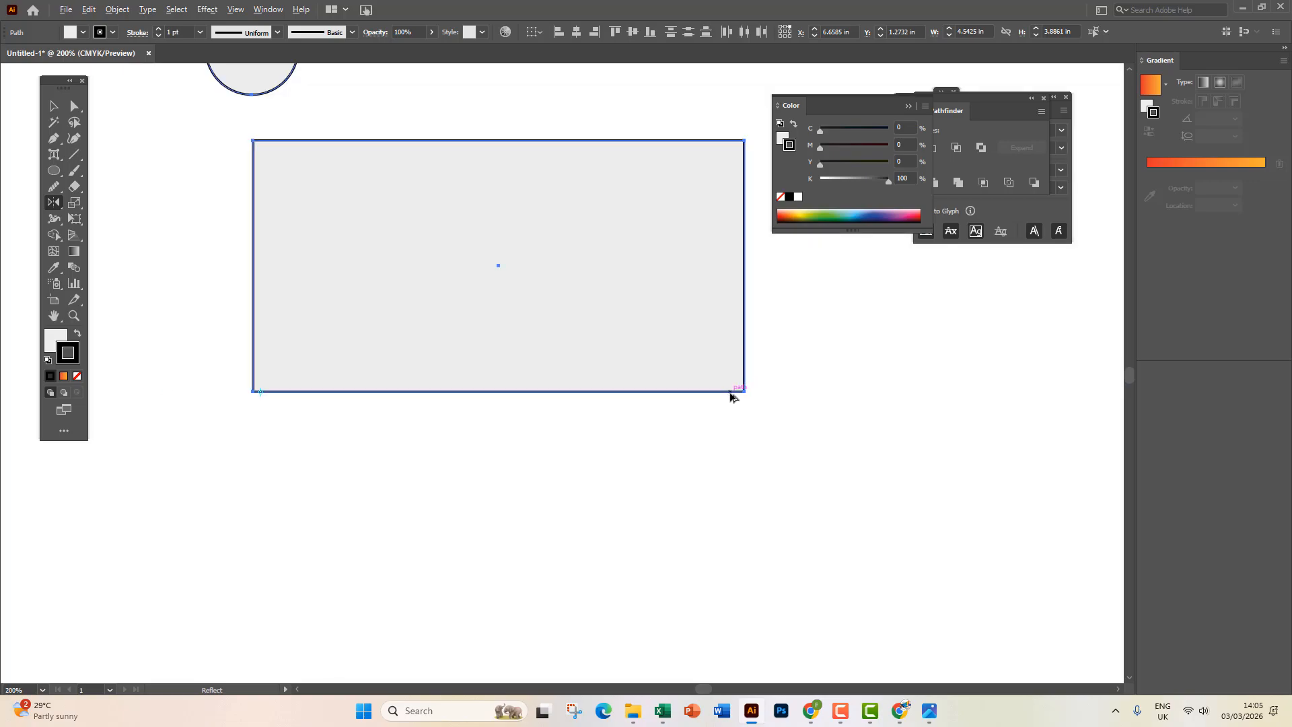
{"action": "left_click_drag", "start_coordinate": [730, 397], "coordinate": [732, 396]}
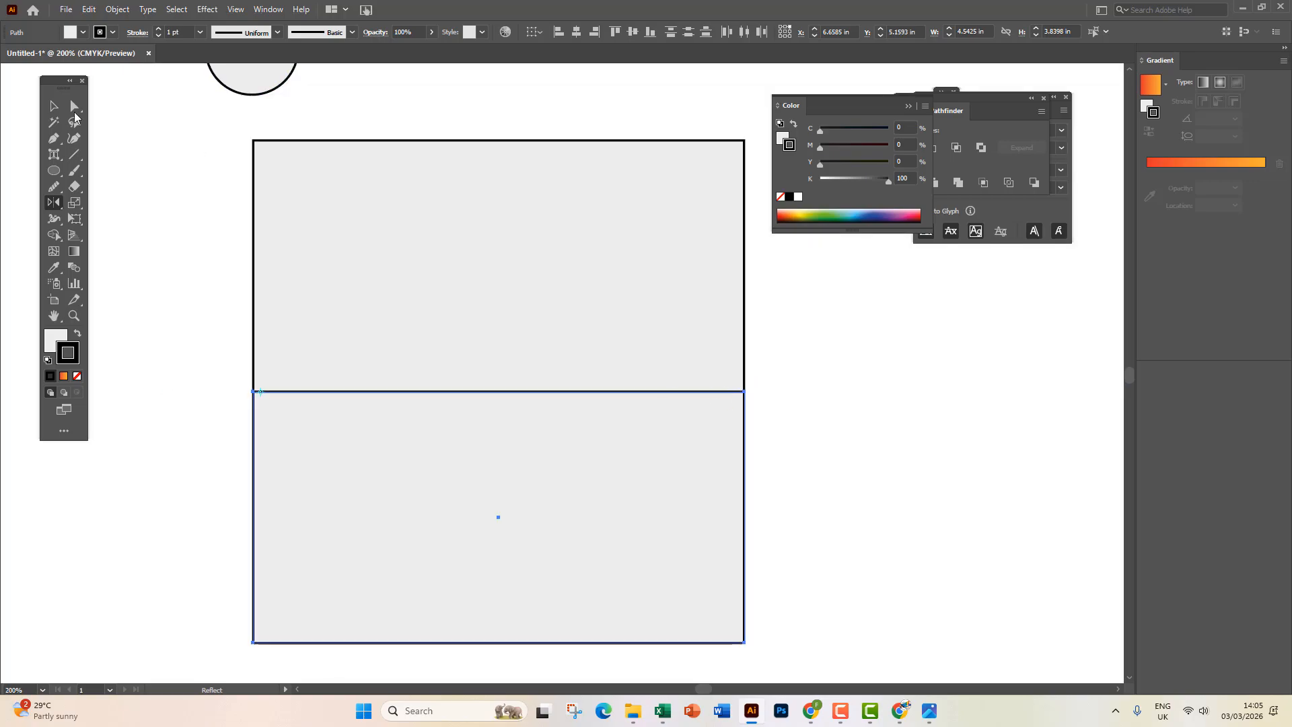
{"action": "left_click", "coordinate": [54, 106]}
{"action": "scroll", "coordinate": [291, 268], "scroll_direction": "down", "scroll_amount": 4}
{"action": "left_click", "coordinate": [556, 468]}
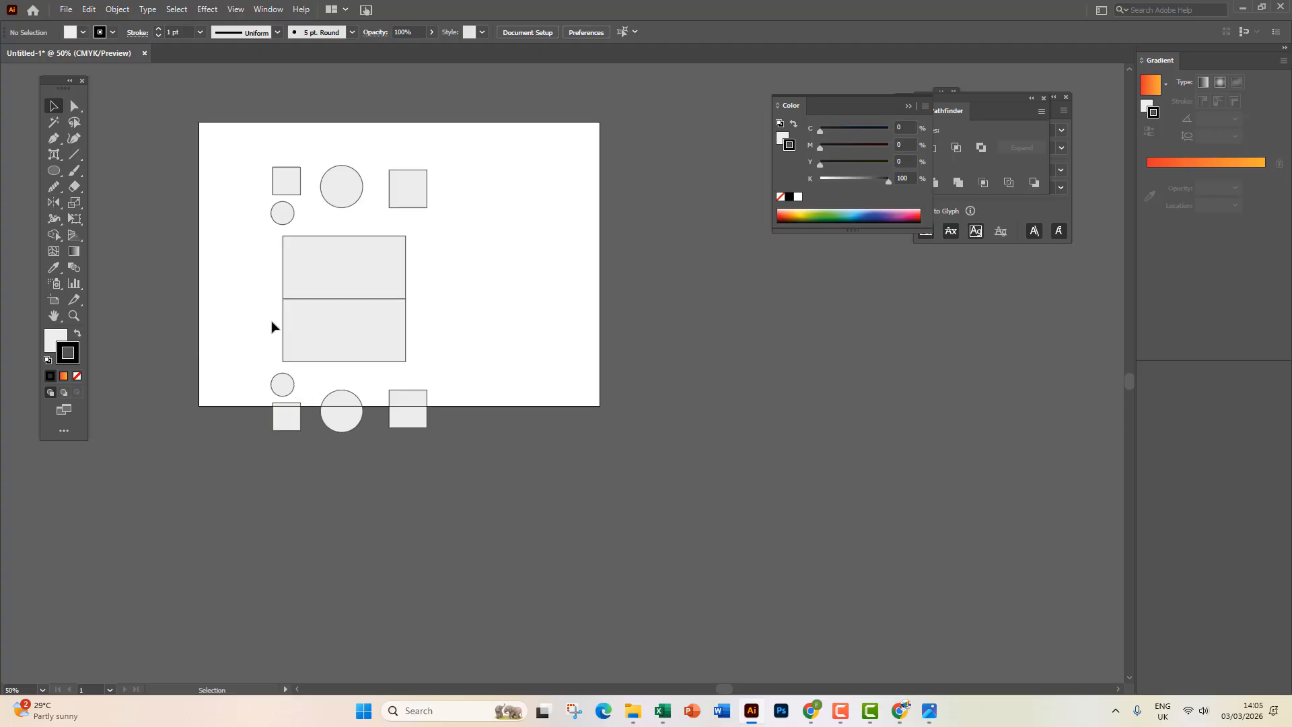
Place Lorem ipsum placeholder text, enlarge it to 174 pt, and move it beside the rectangles.
{"action": "left_click_drag", "start_coordinate": [51, 158], "coordinate": [111, 150]}
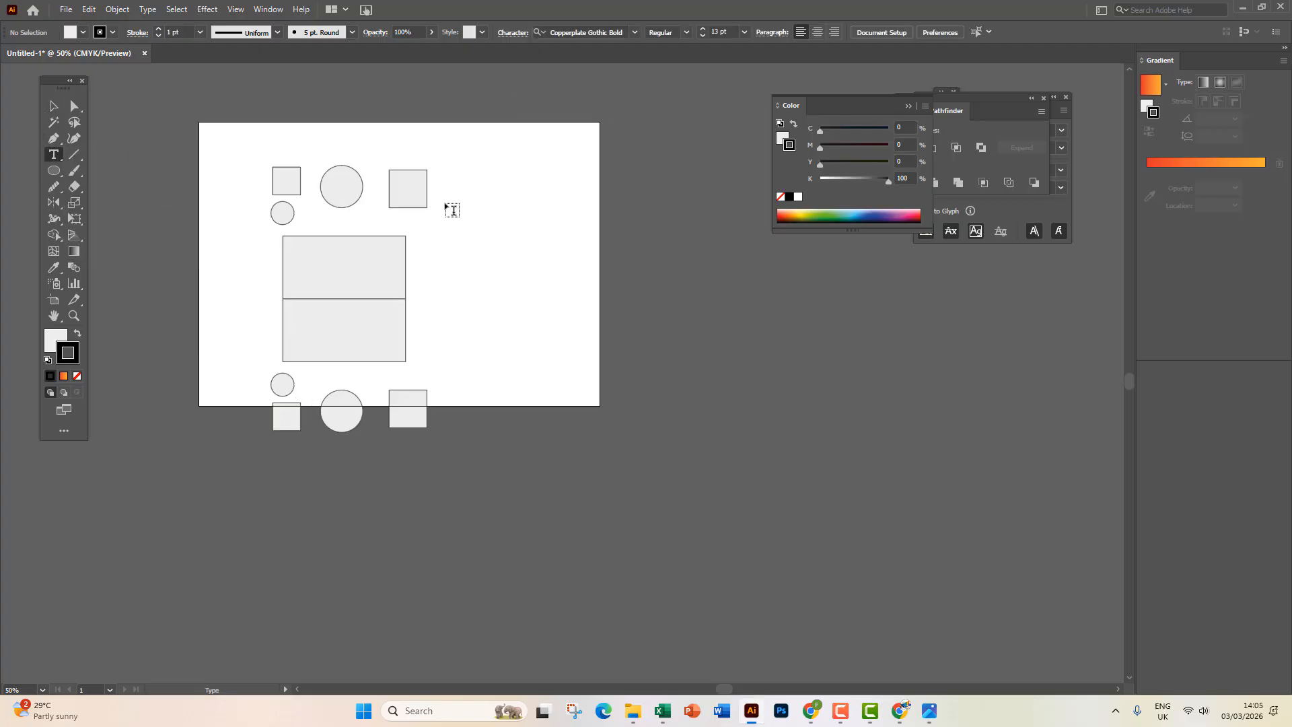
{"action": "left_click", "coordinate": [534, 200]}
{"action": "left_click", "coordinate": [53, 106]}
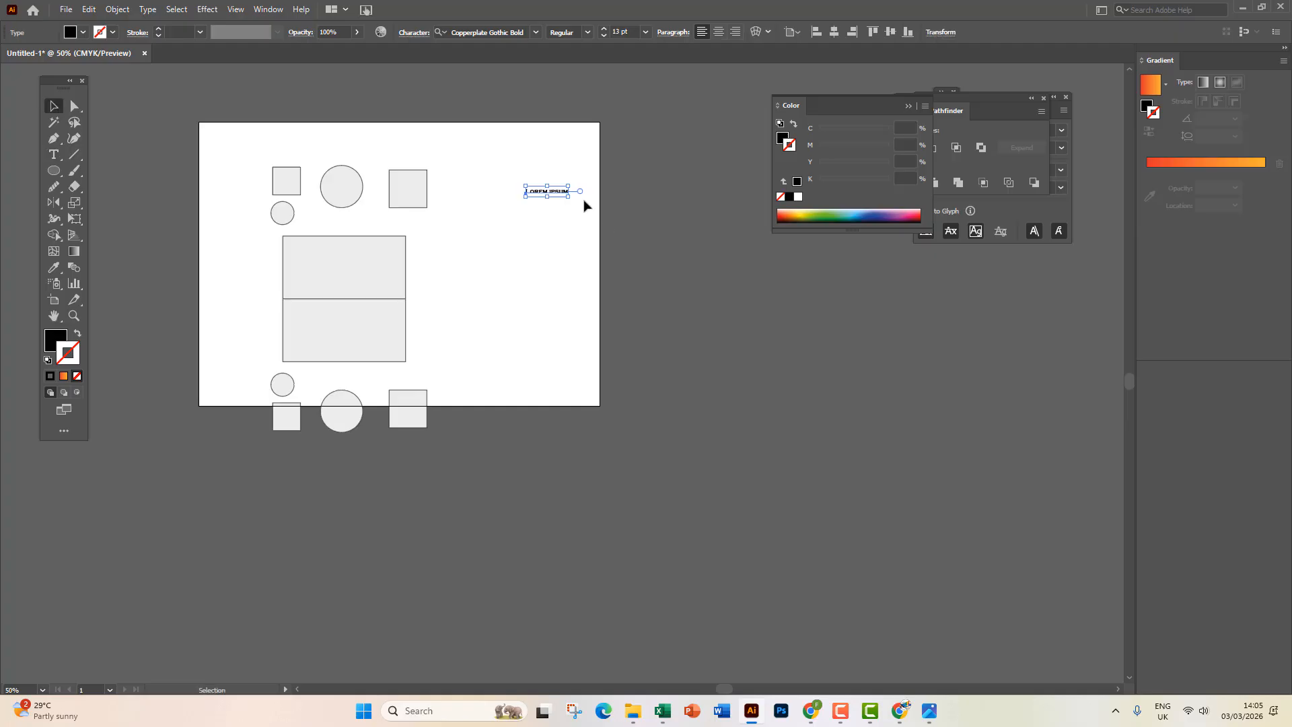
{"action": "left_click_drag", "start_coordinate": [571, 198], "coordinate": [839, 337]}
{"action": "left_click_drag", "start_coordinate": [640, 291], "coordinate": [564, 327]}
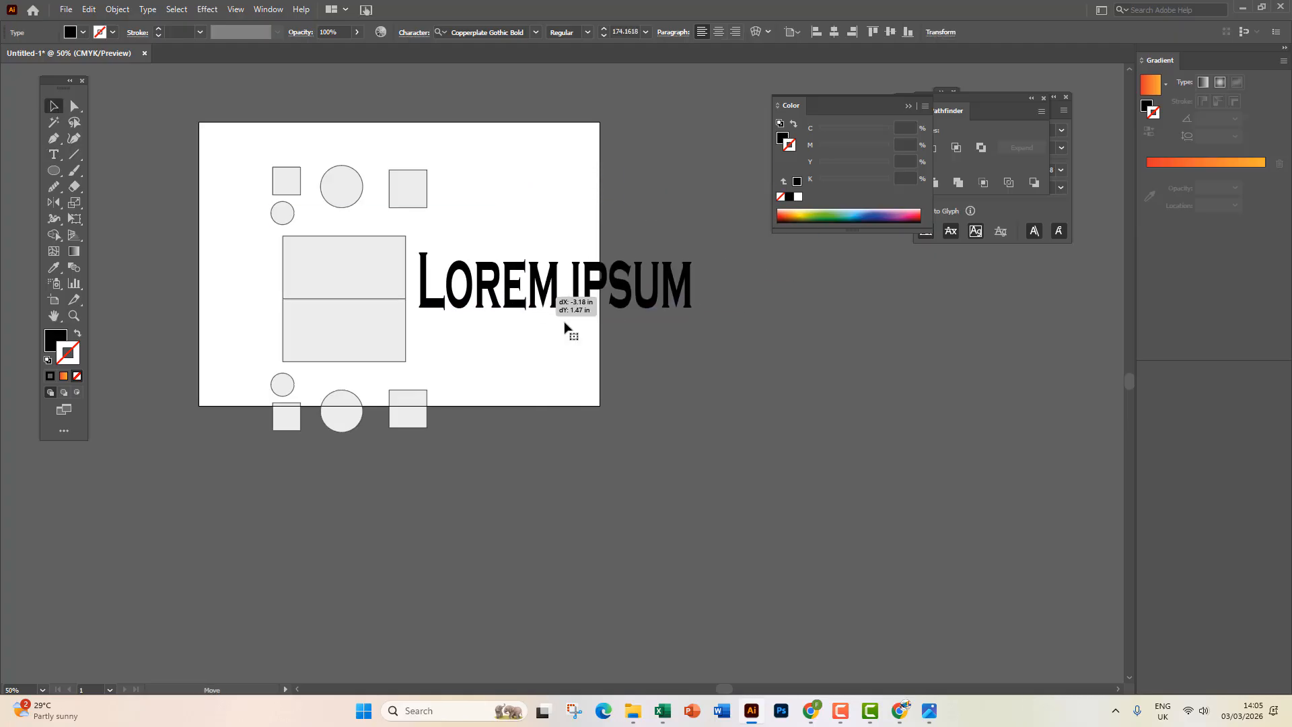
Mirror a test copy of the text, delete it, and show the rulers with Ctrl+R.
{"action": "left_click", "coordinate": [55, 202]}
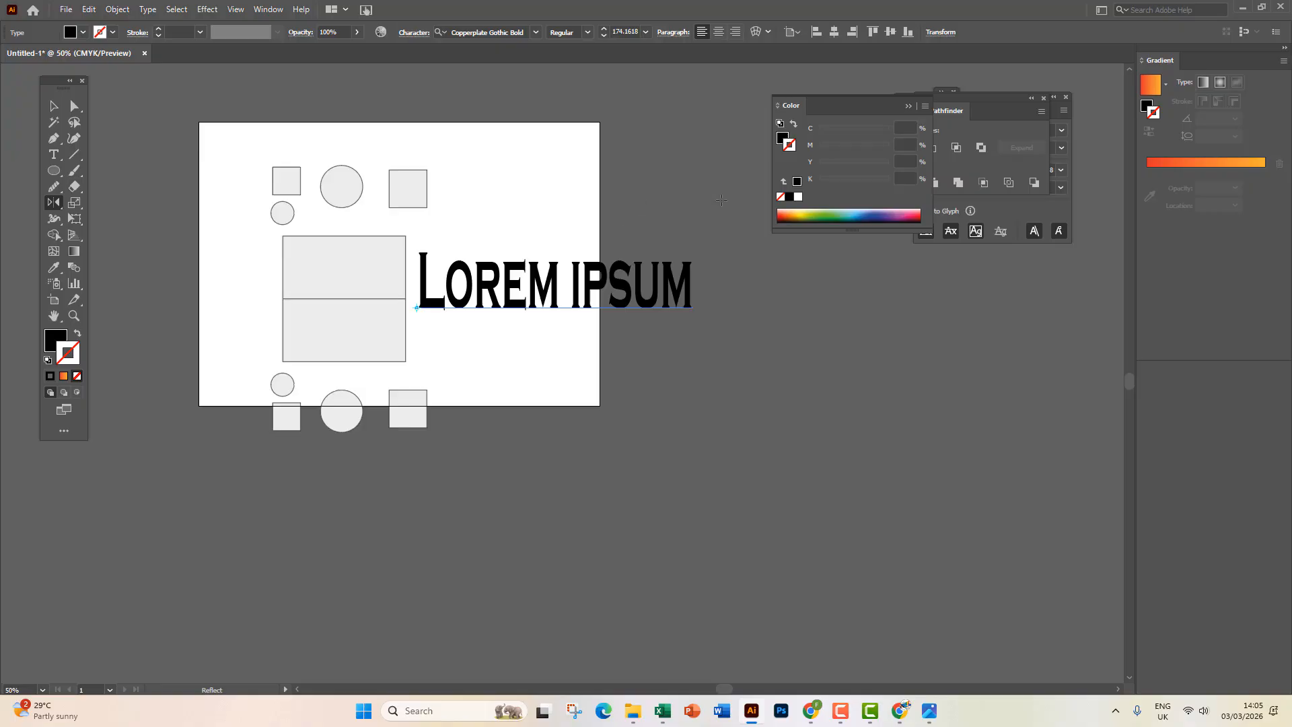
{"action": "left_click_drag", "start_coordinate": [725, 337], "coordinate": [719, 341]}
{"action": "left_click", "coordinate": [54, 105]}
{"action": "scroll", "coordinate": [682, 401], "scroll_direction": "right", "scroll_amount": 3}
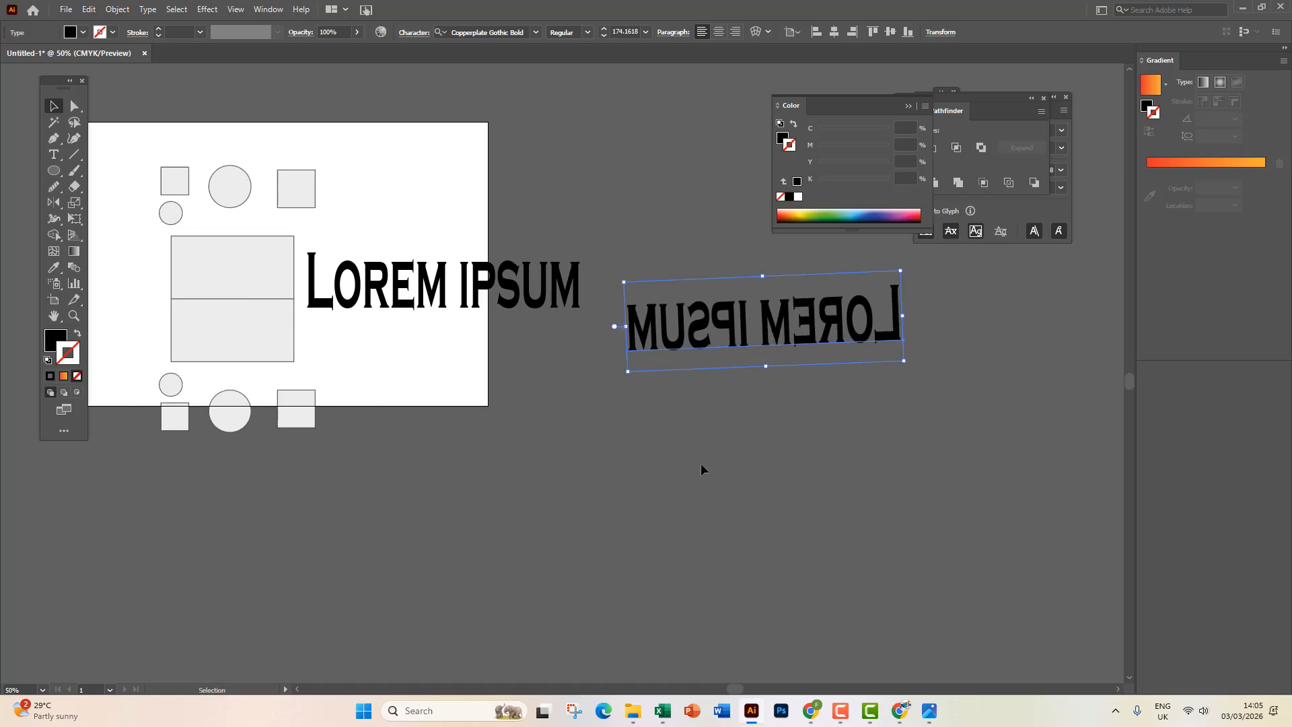
{"action": "left_click_drag", "start_coordinate": [653, 359], "coordinate": [658, 325]}
{"action": "left_click", "coordinate": [728, 433]}
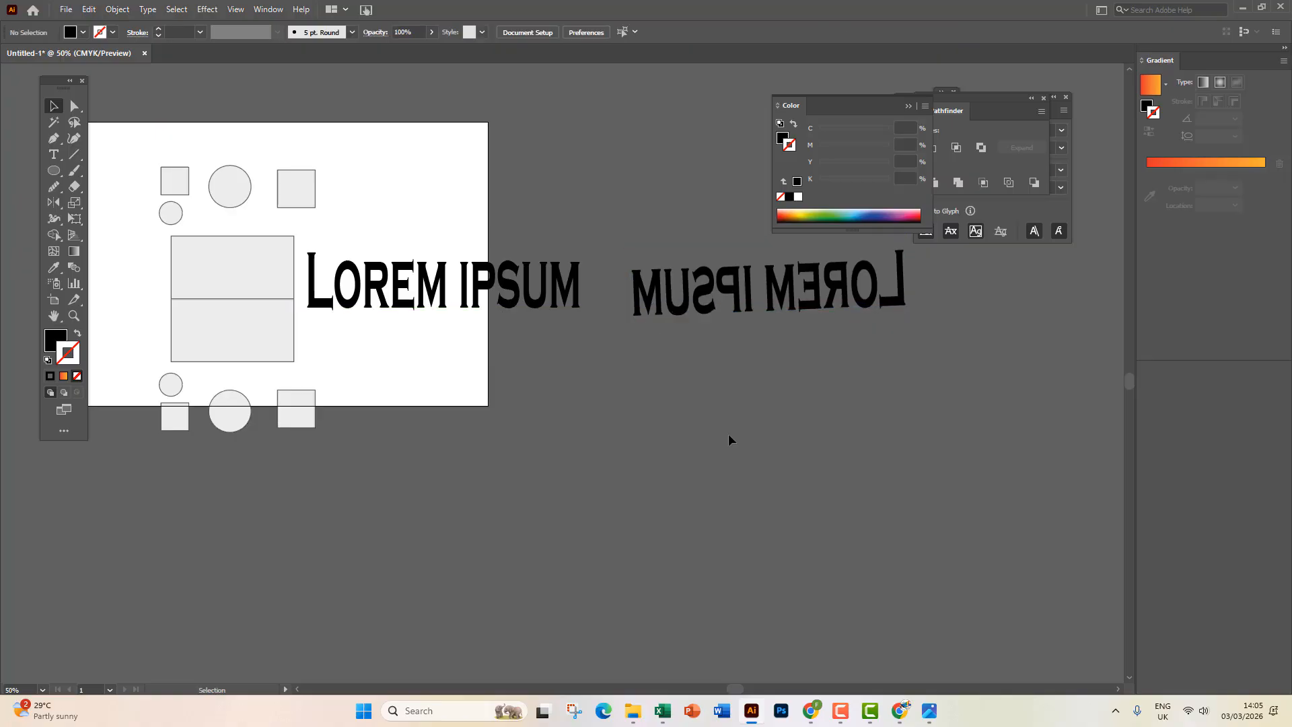
{"action": "left_click", "coordinate": [724, 306]}
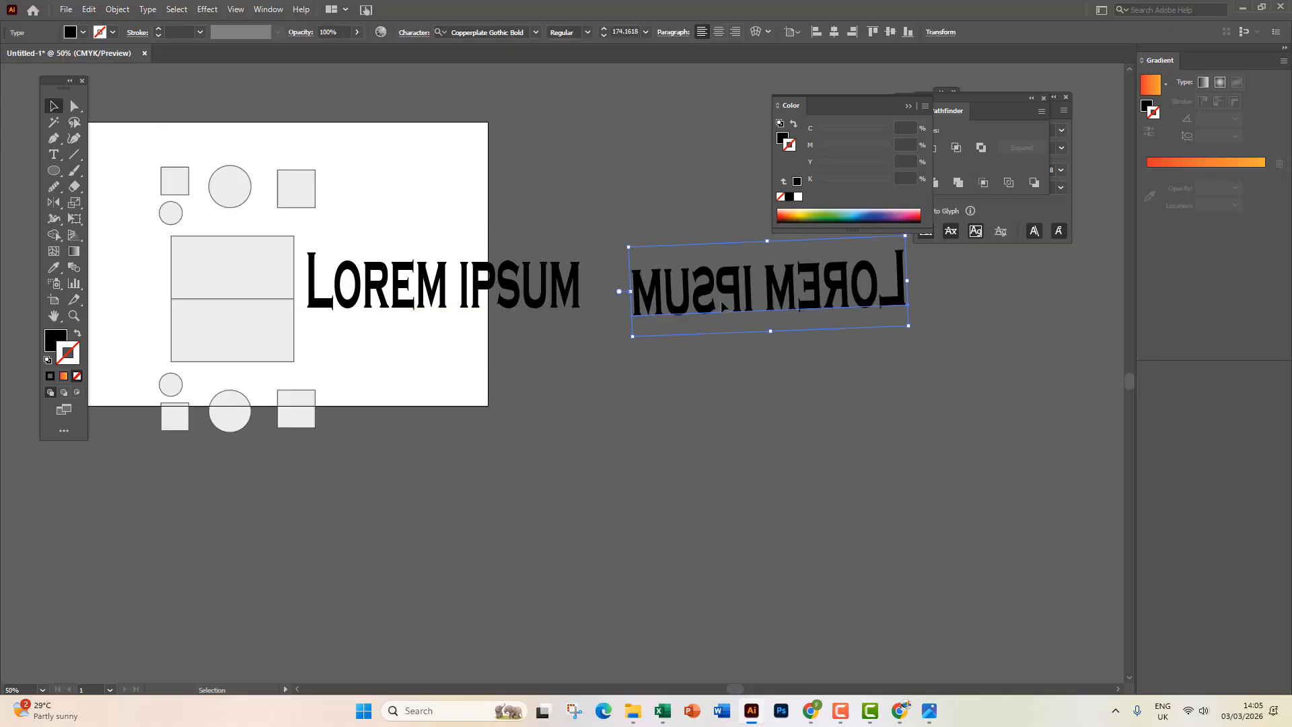
{"action": "key", "text": "Delete"}
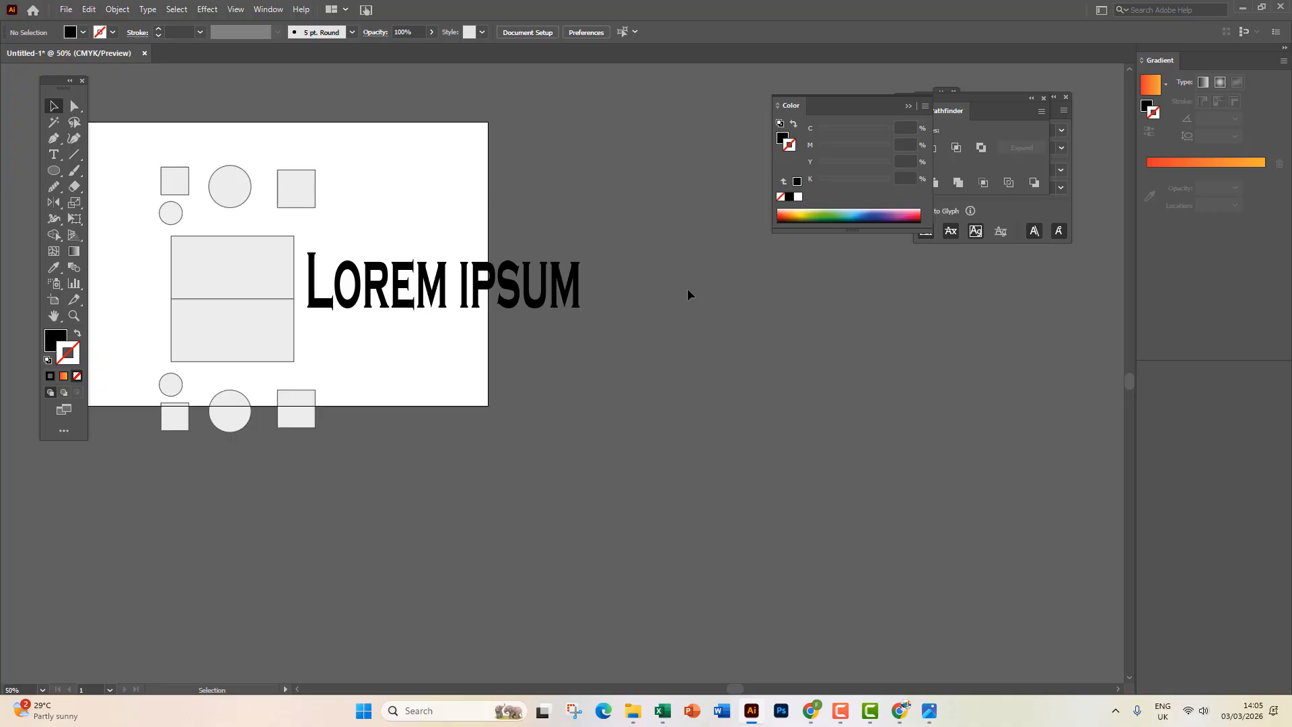
{"action": "key", "text": "ctrl+r"}
Add a vertical guide right of the text, mirror a copy across it, then delete that copy.
{"action": "left_click_drag", "start_coordinate": [4, 239], "coordinate": [476, 276]}
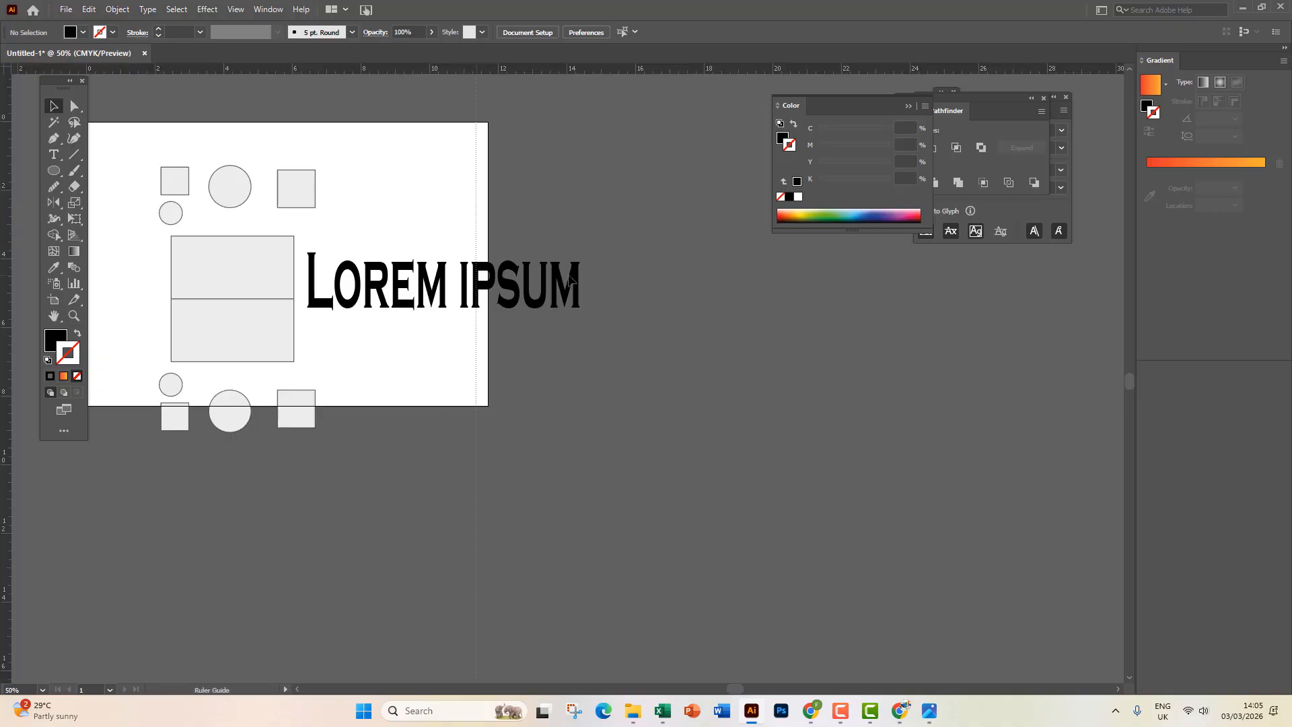
{"action": "left_click_drag", "start_coordinate": [571, 280], "coordinate": [620, 405]}
{"action": "left_click", "coordinate": [540, 296]}
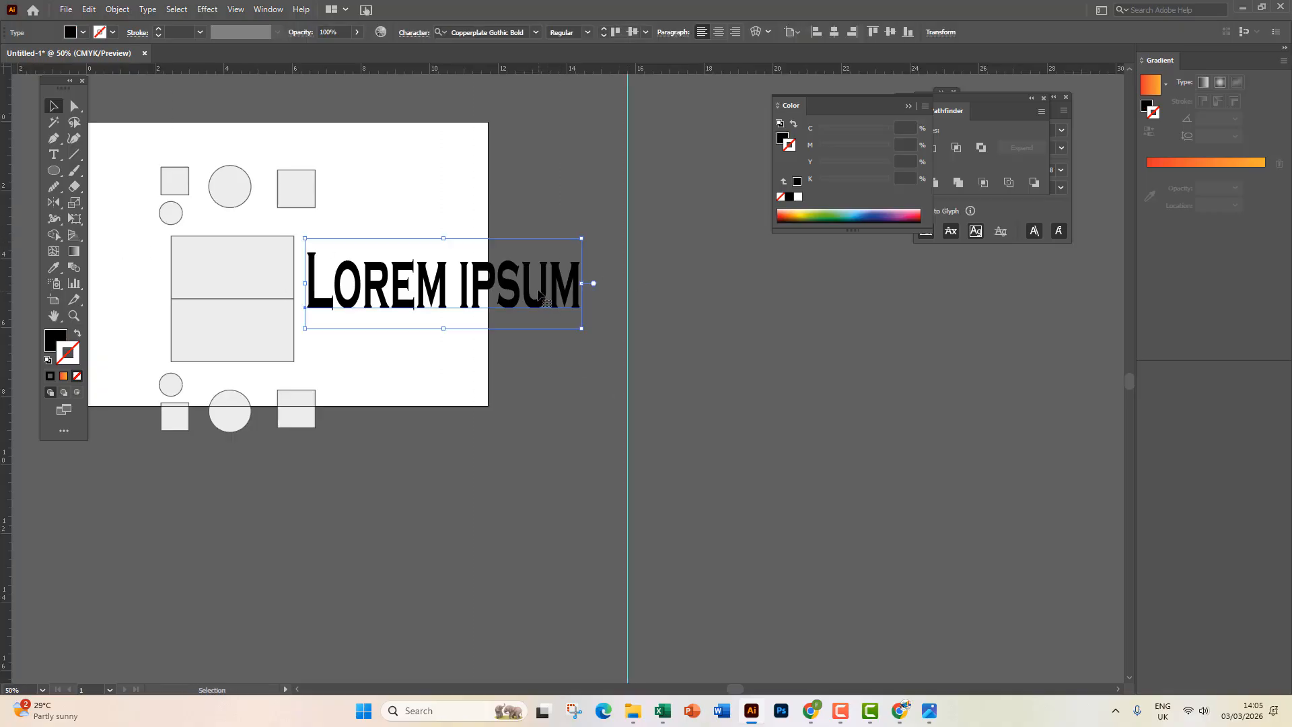
{"action": "left_click", "coordinate": [54, 201]}
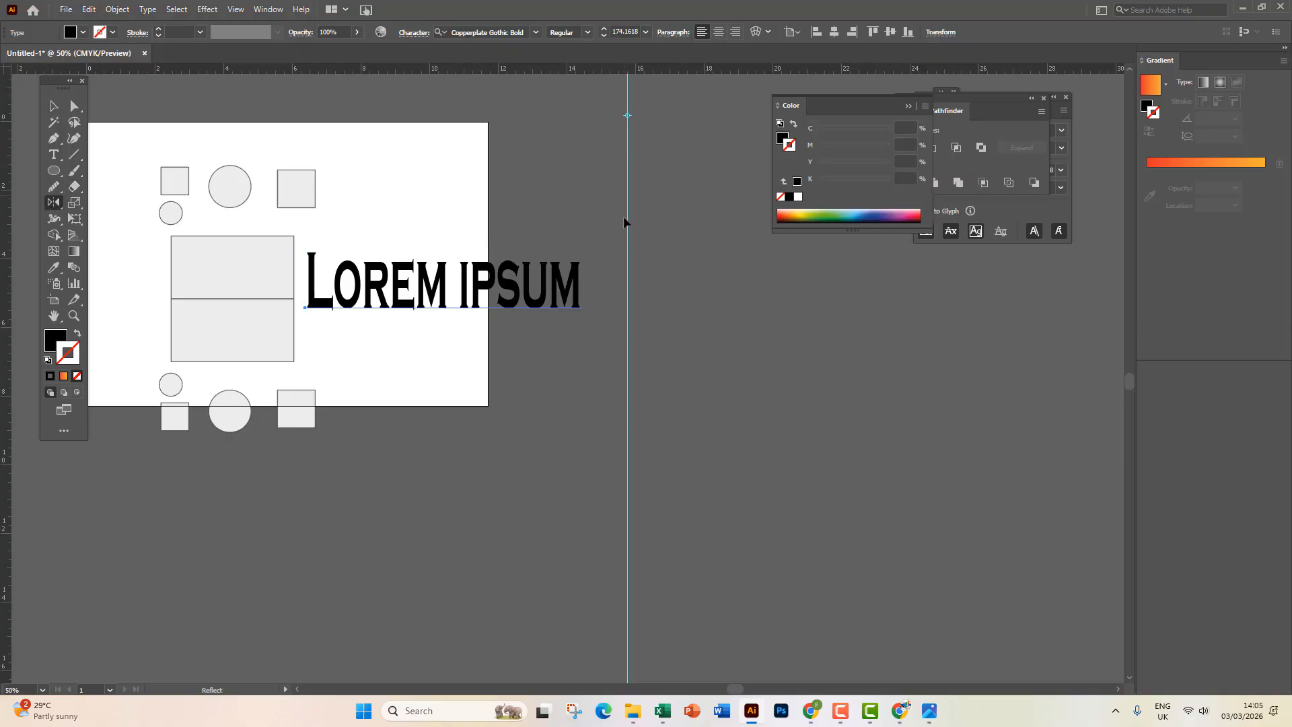
{"action": "left_click", "coordinate": [628, 524], "text": "alt"}
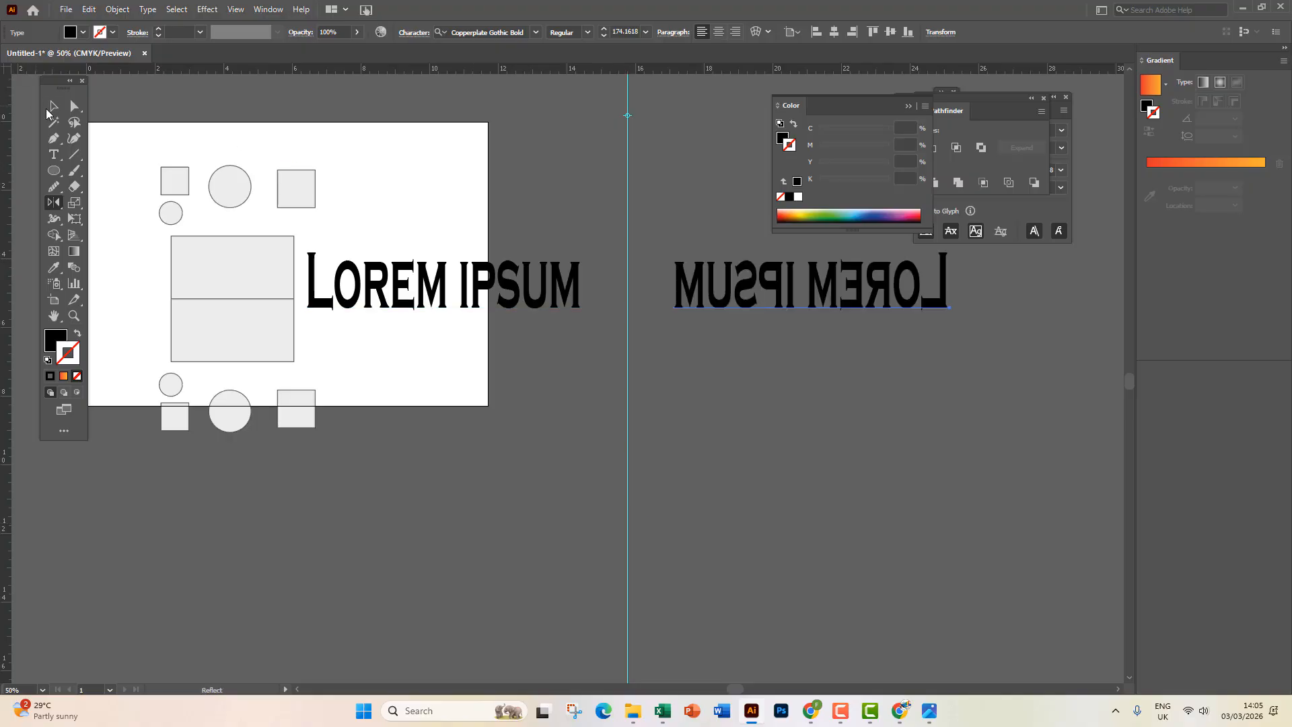
{"action": "left_click", "coordinate": [51, 108]}
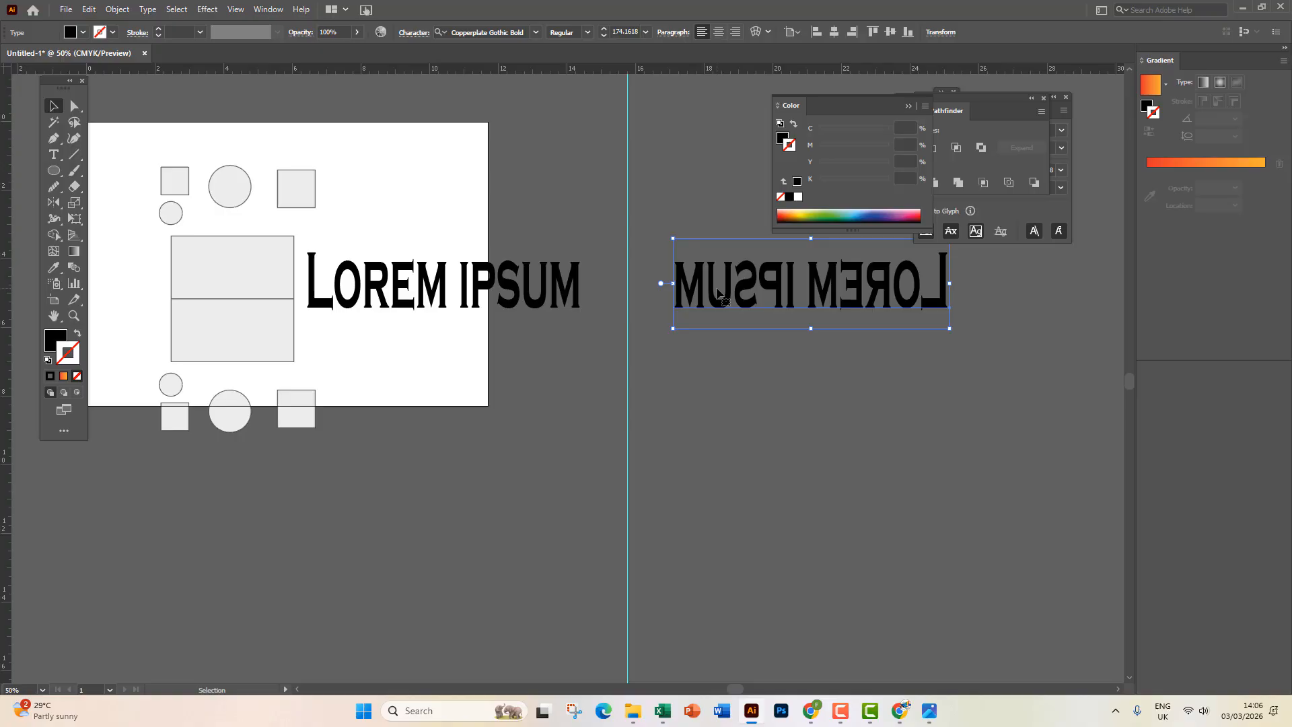
{"action": "key", "text": "Delete"}
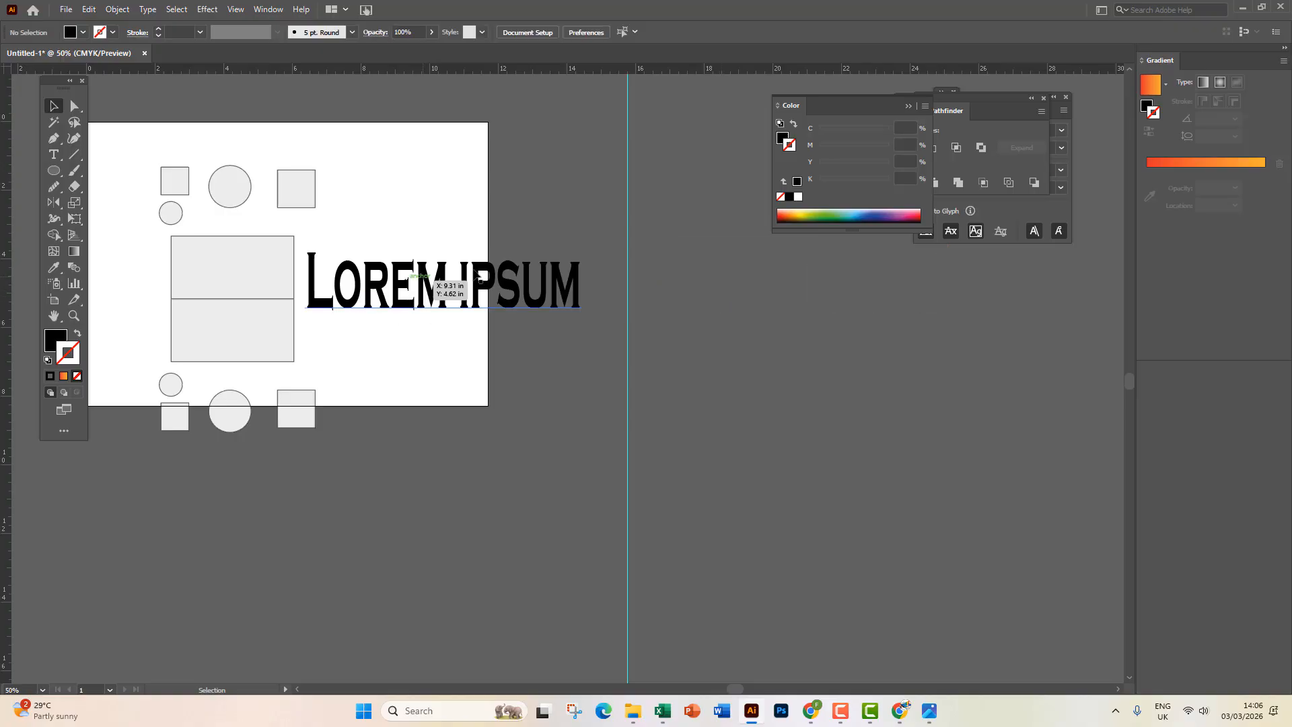
Duplicate the Lorem ipsum text to the right of the vertical guide.
{"action": "left_click", "coordinate": [461, 307]}
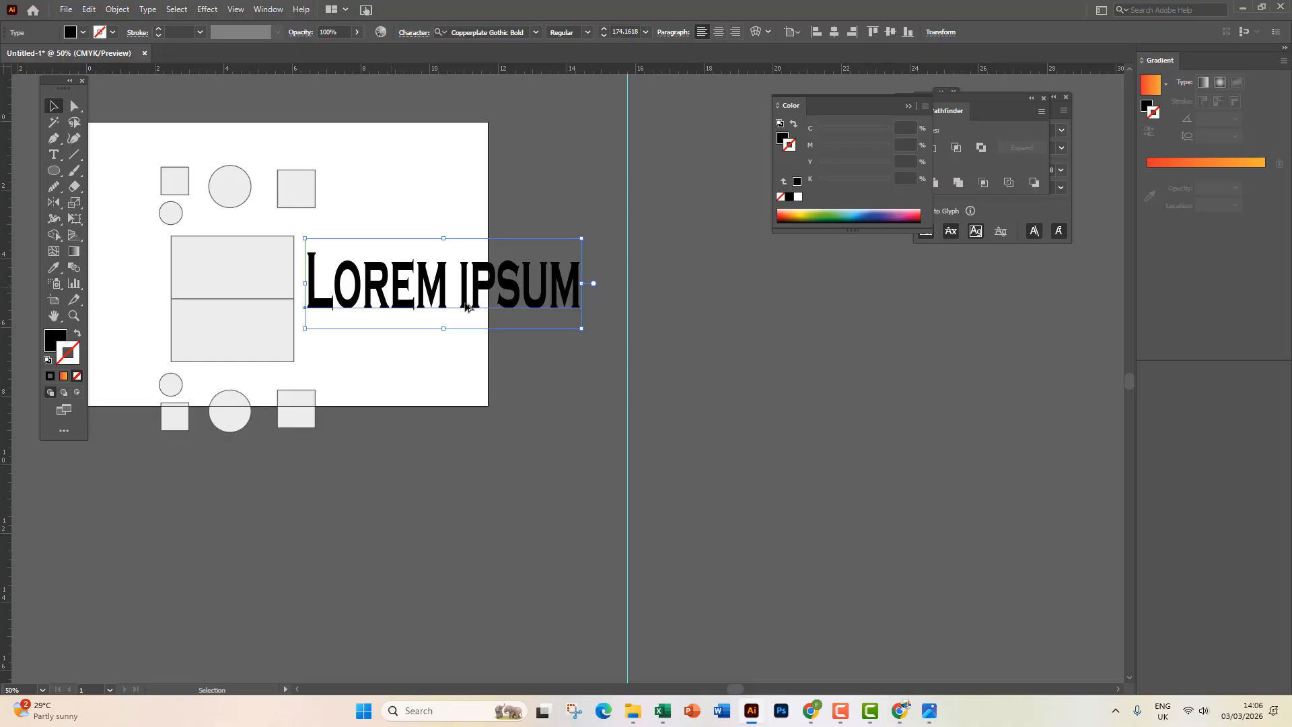
{"action": "left_click_drag", "start_coordinate": [399, 302], "coordinate": [812, 302]}
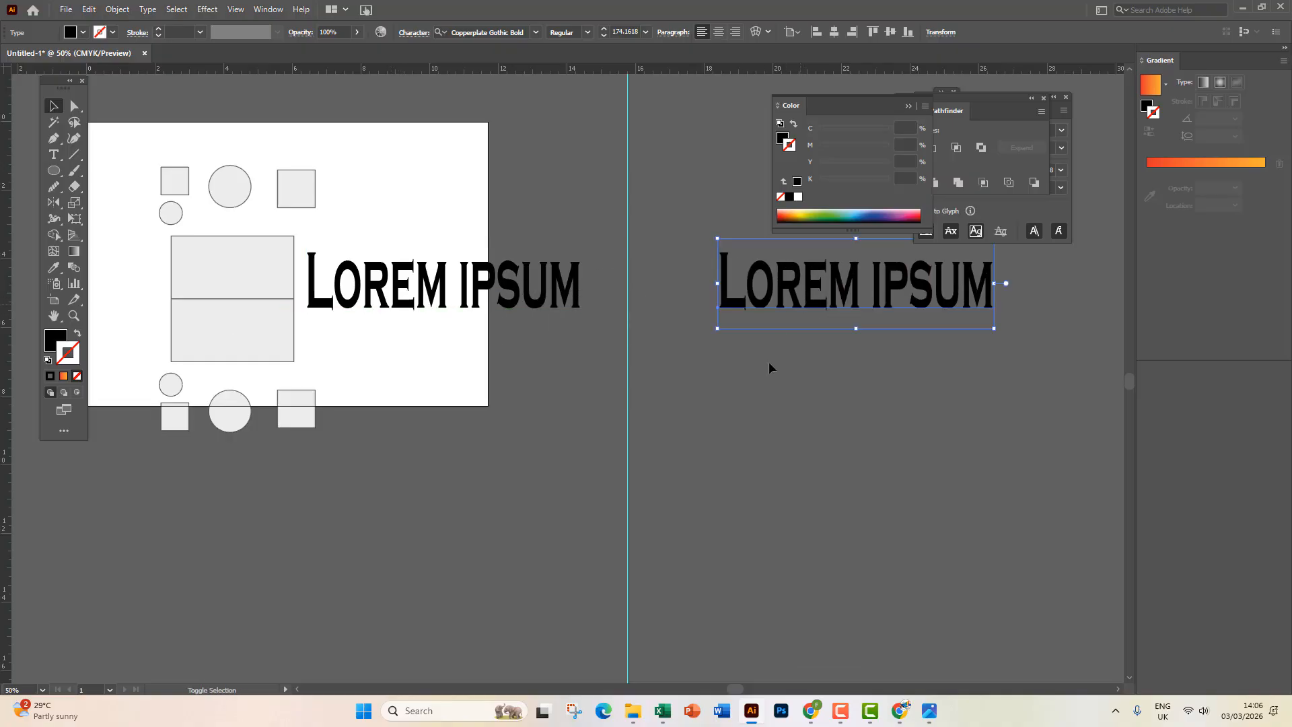
{"action": "left_click", "coordinate": [740, 393]}
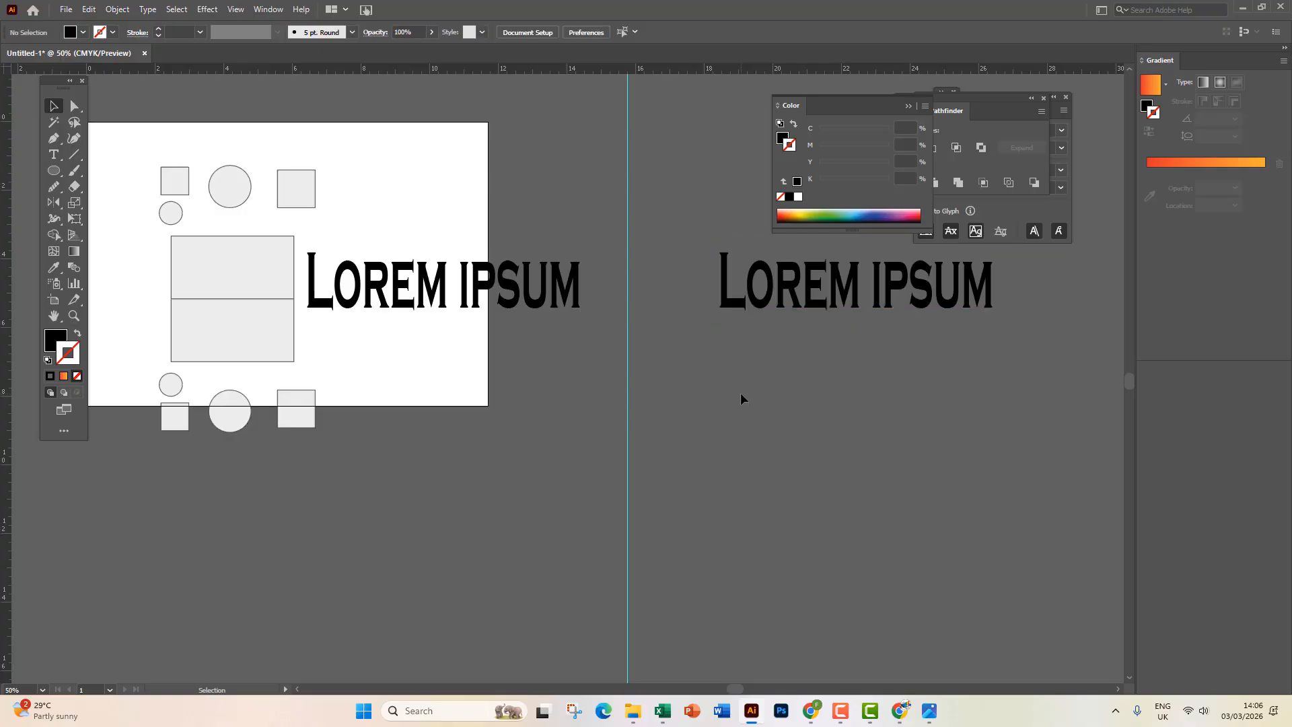
{"action": "left_click", "coordinate": [463, 308]}
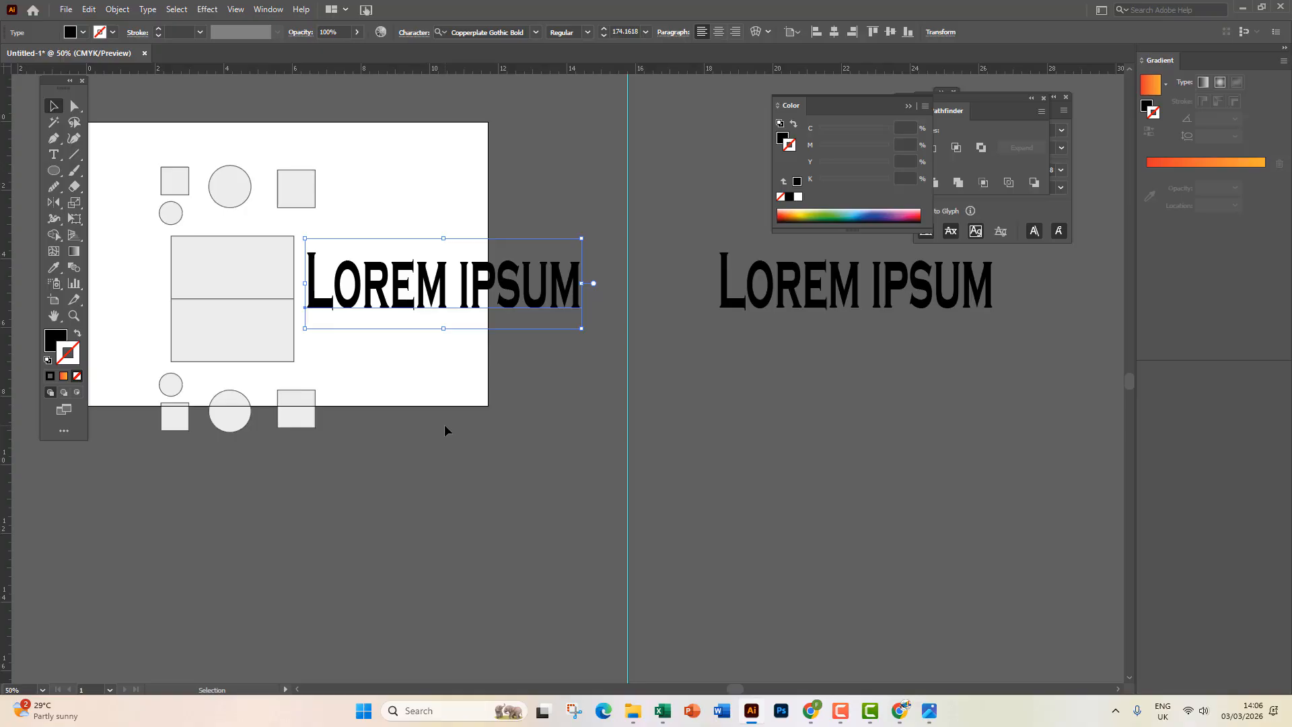
Add a horizontal guide below the text and mirror a copy beneath it, aligning both.
{"action": "left_click_drag", "start_coordinate": [337, 70], "coordinate": [412, 361]}
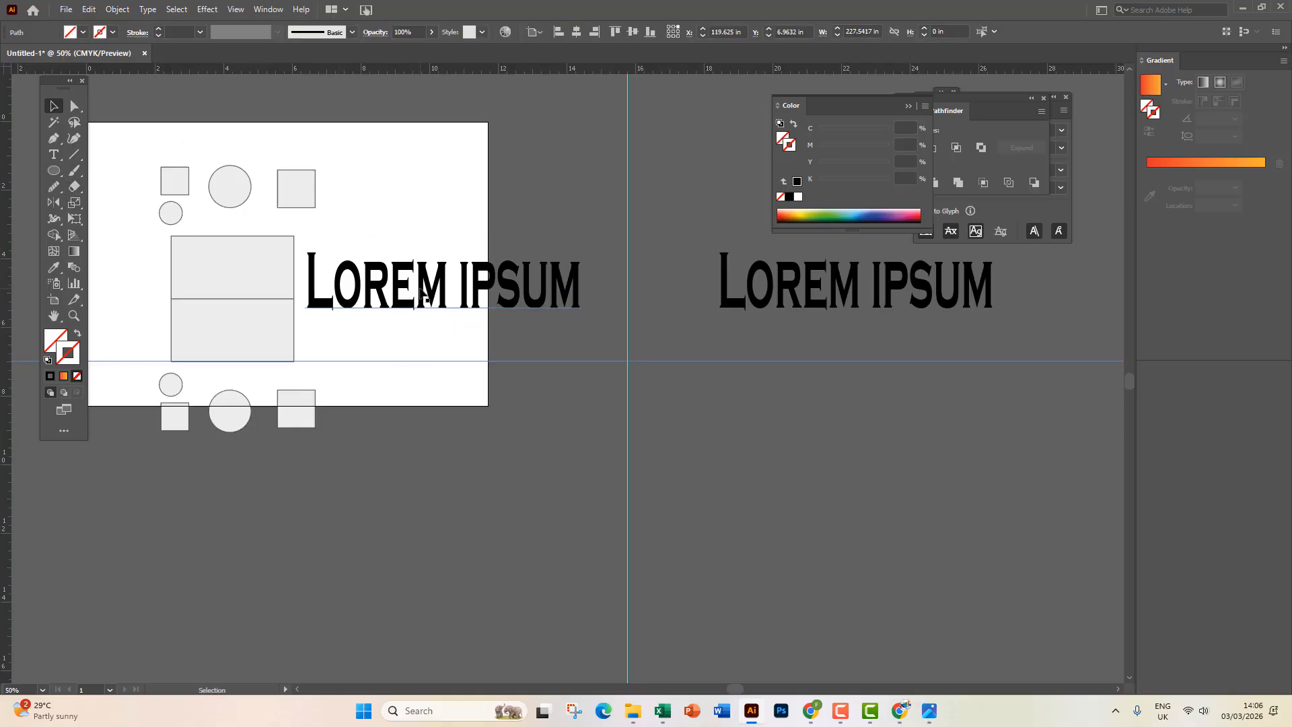
{"action": "left_click", "coordinate": [53, 202]}
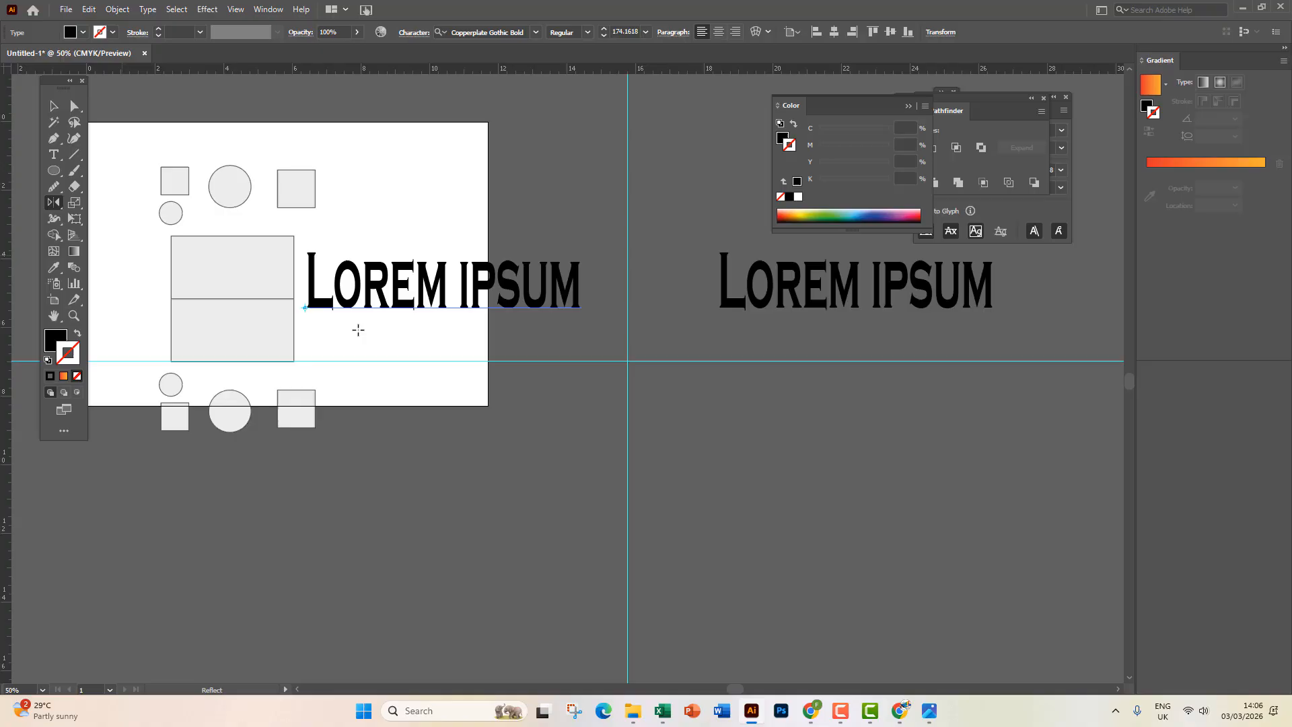
{"action": "left_click", "coordinate": [309, 361]}
{"action": "left_click_drag", "start_coordinate": [619, 364], "coordinate": [626, 361]}
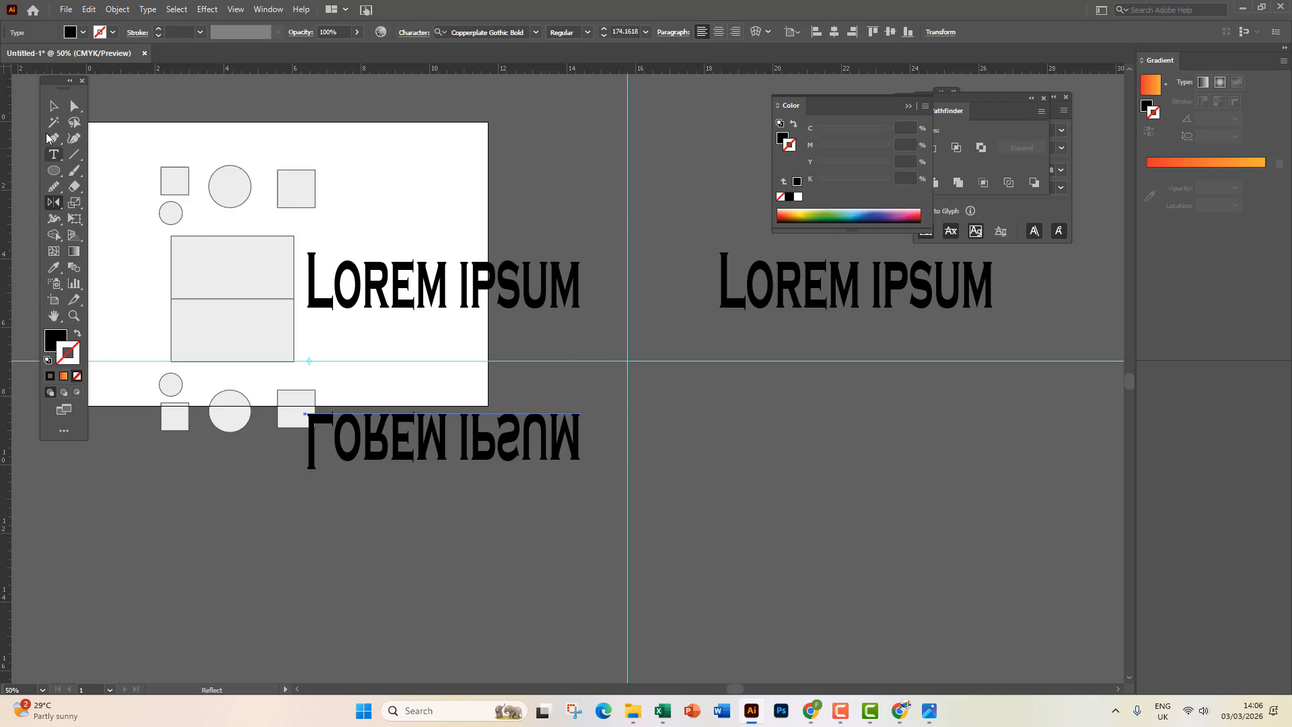
{"action": "left_click", "coordinate": [53, 107]}
{"action": "left_click", "coordinate": [251, 568]}
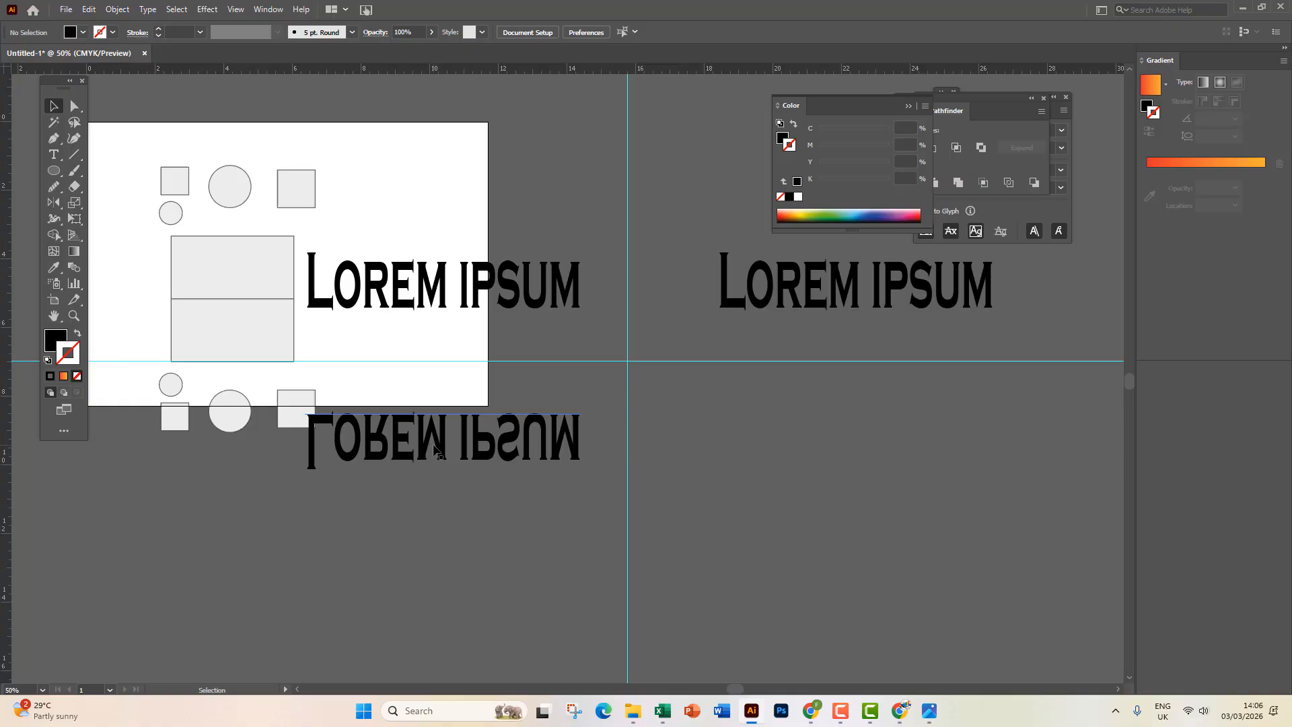
{"action": "left_click_drag", "start_coordinate": [447, 457], "coordinate": [487, 446]}
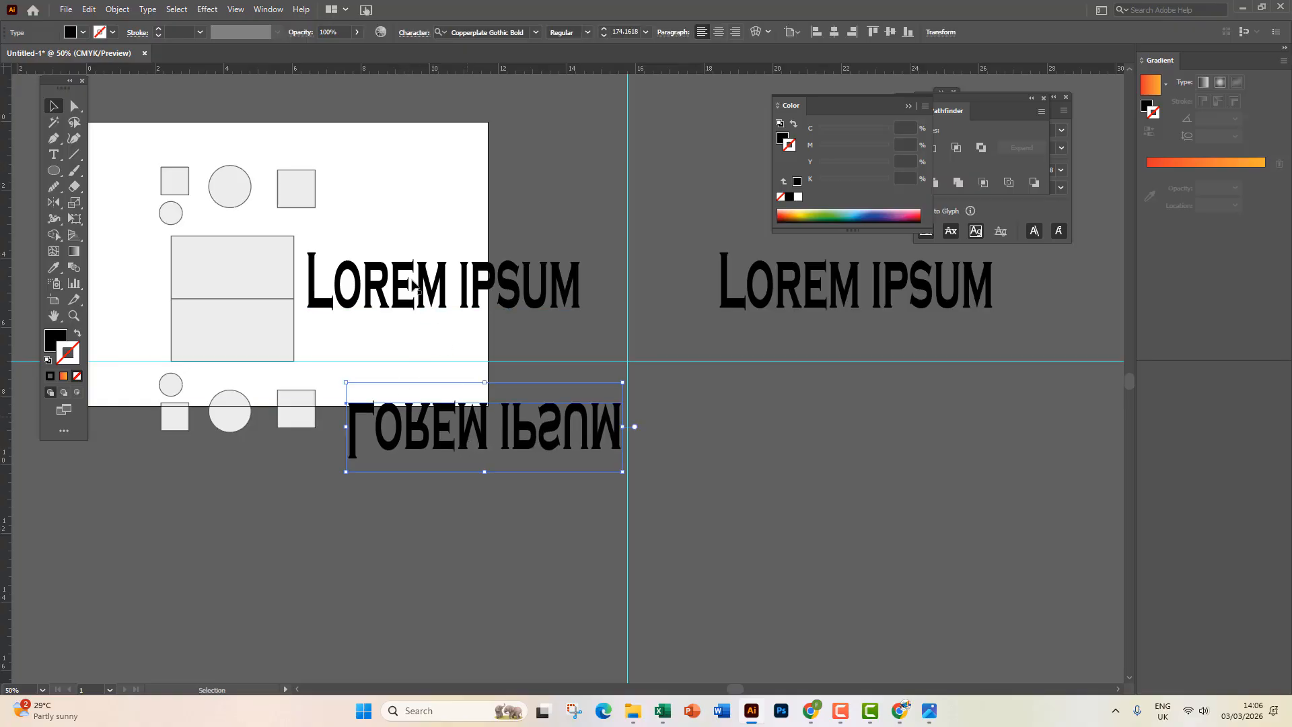
{"action": "left_click_drag", "start_coordinate": [412, 286], "coordinate": [456, 308]}
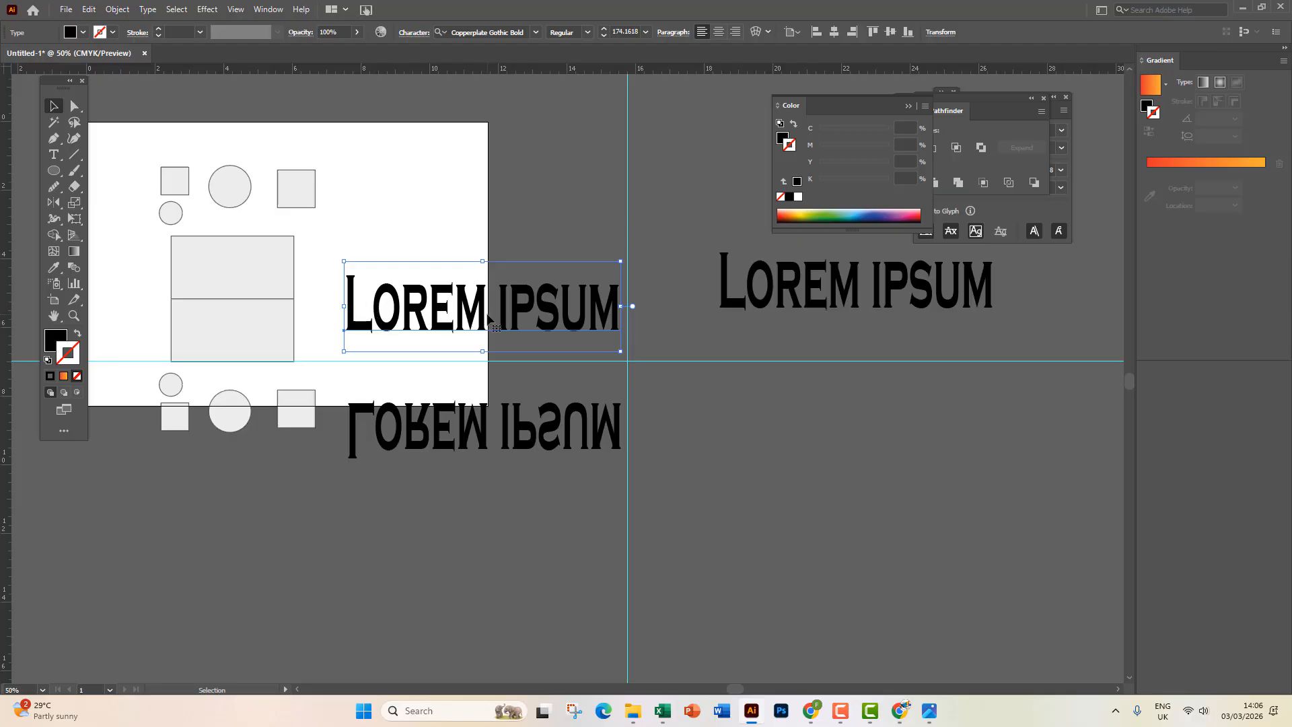
Select all three Lorem ipsum texts and delete them.
{"action": "left_click", "coordinate": [462, 434]}
{"action": "left_click", "coordinate": [822, 290]}
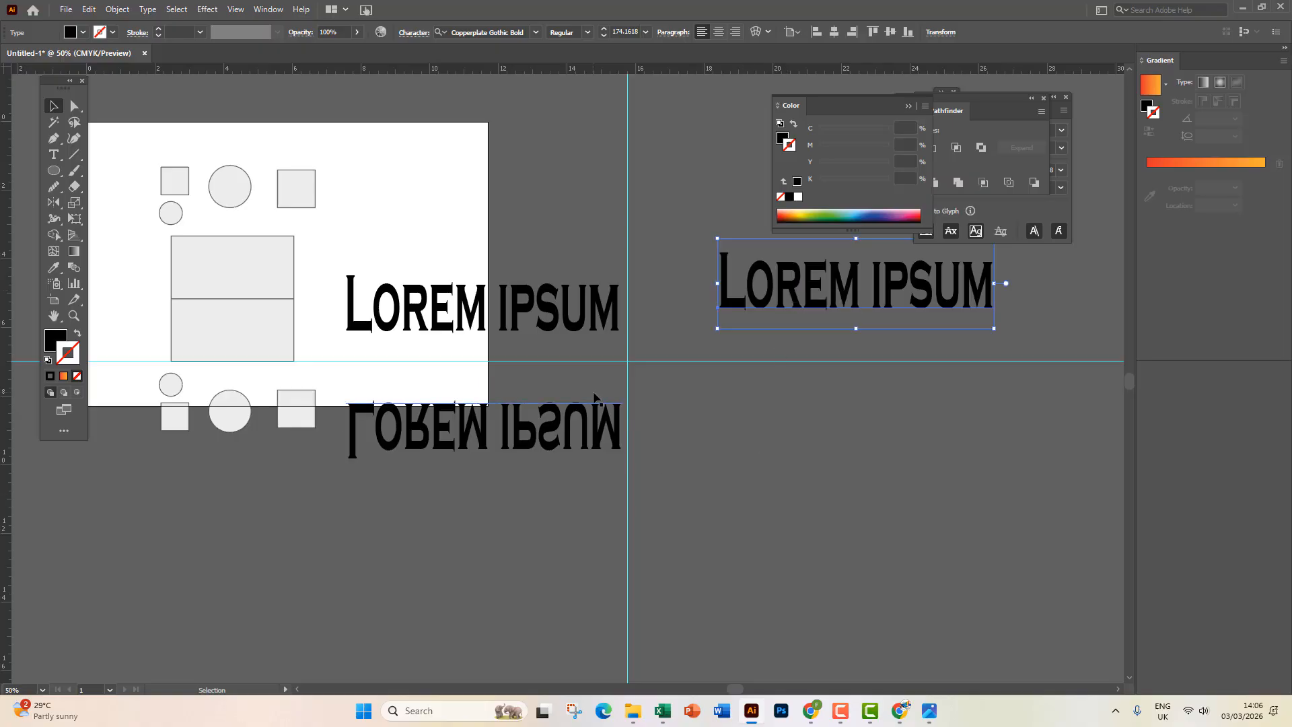
{"action": "left_click_drag", "start_coordinate": [535, 279], "coordinate": [606, 322]}
{"action": "left_click_drag", "start_coordinate": [490, 189], "coordinate": [924, 539]}
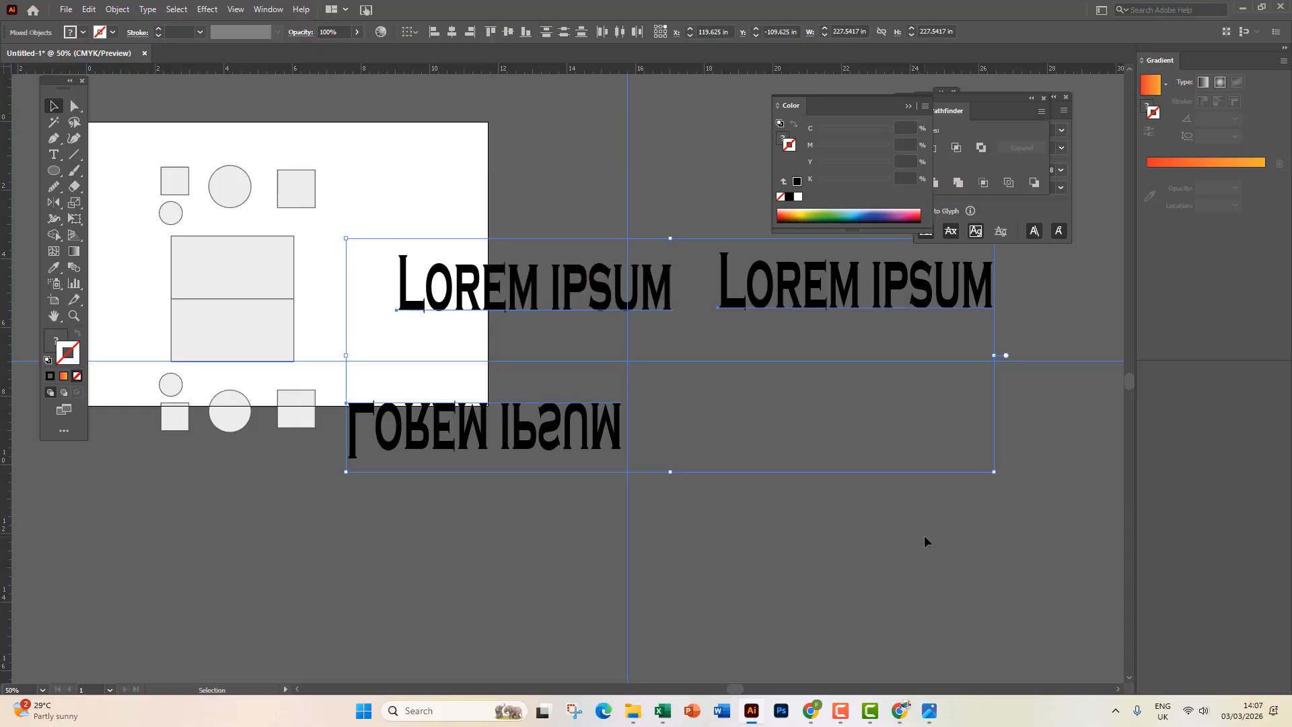
{"action": "key", "text": "Delete"}
{"action": "scroll", "coordinate": [388, 461], "scroll_direction": "down", "scroll_amount": 2}
Zoom in on the orange wheat sprig and place a horizontal guide at its stem base.
{"action": "left_click_drag", "start_coordinate": [388, 462], "coordinate": [715, 405]}
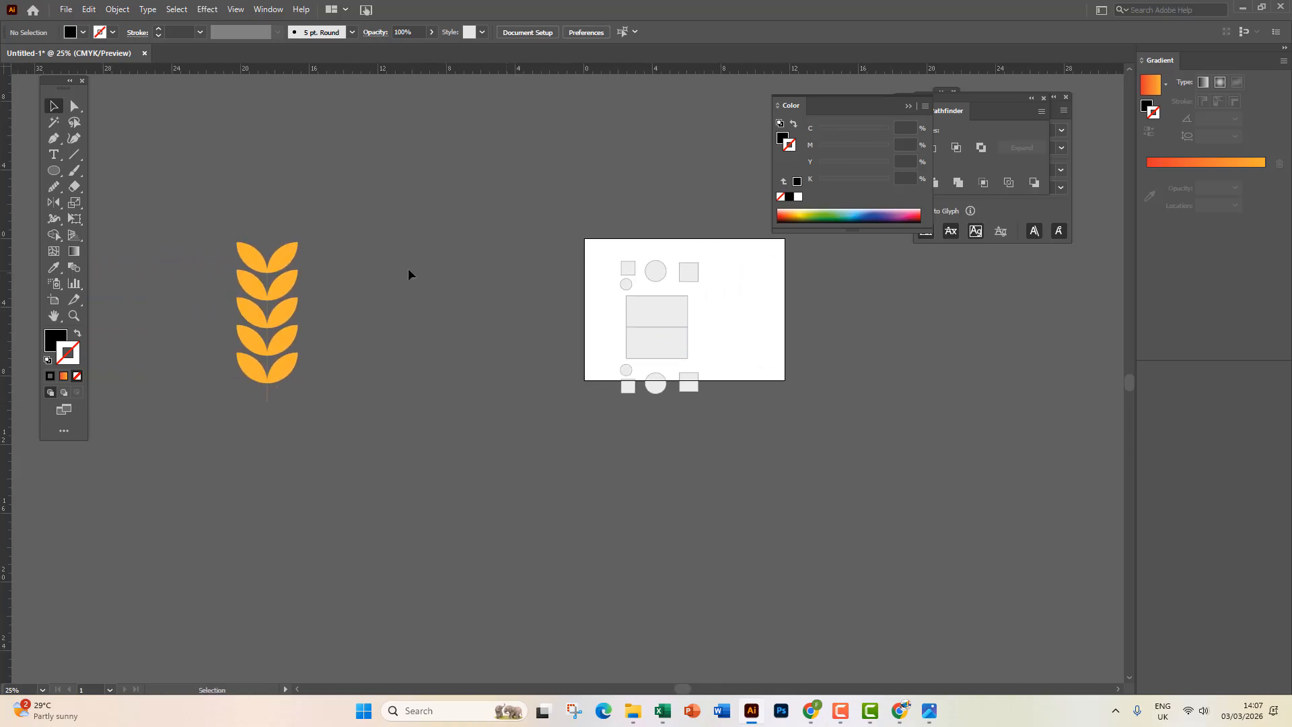
{"action": "left_click", "coordinate": [276, 305]}
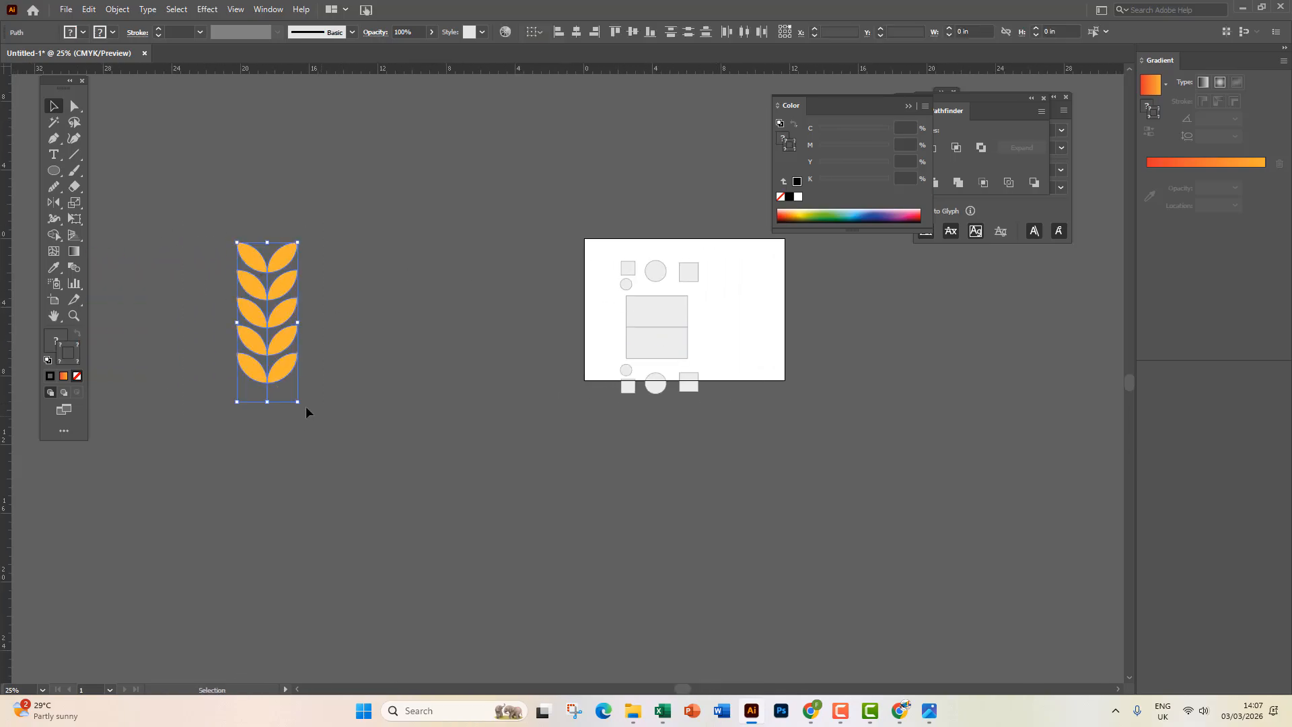
{"action": "scroll", "coordinate": [205, 310], "scroll_direction": "up", "scroll_amount": 1}
{"action": "scroll", "coordinate": [239, 294], "scroll_direction": "up", "scroll_amount": 1}
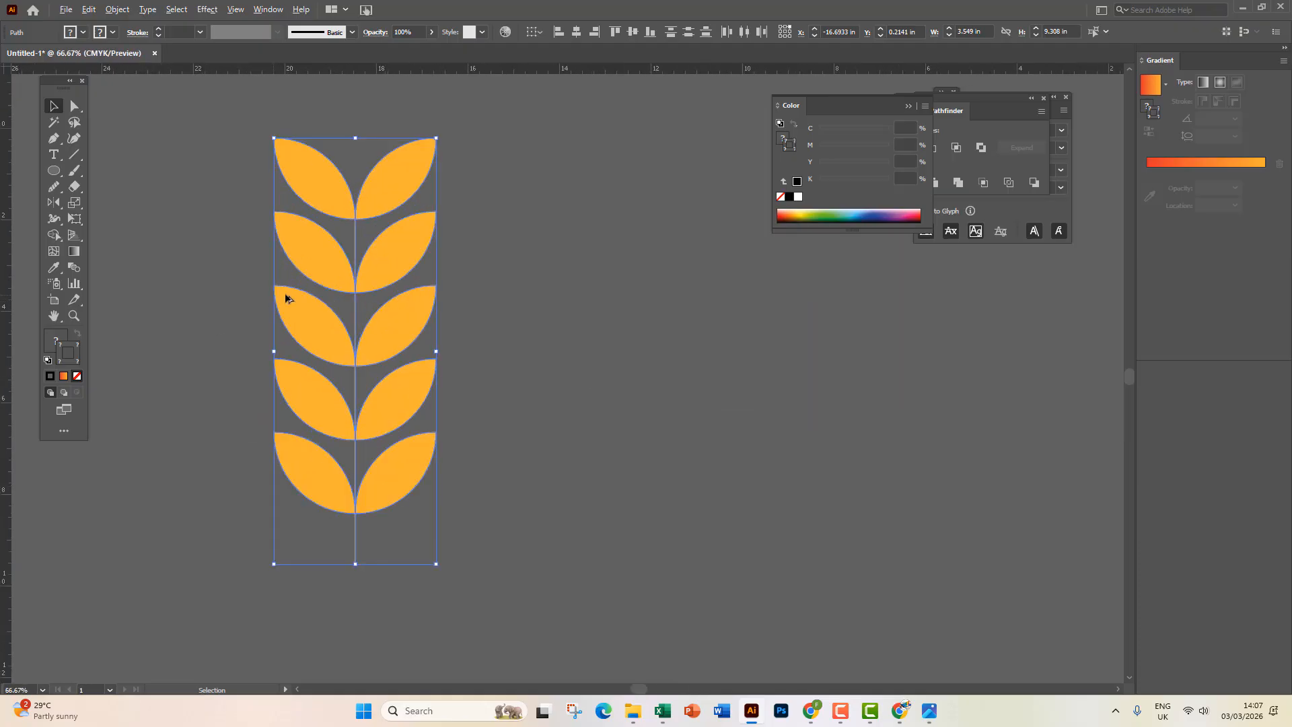
{"action": "left_click_drag", "start_coordinate": [505, 423], "coordinate": [565, 379]}
{"action": "left_click", "coordinate": [533, 382]}
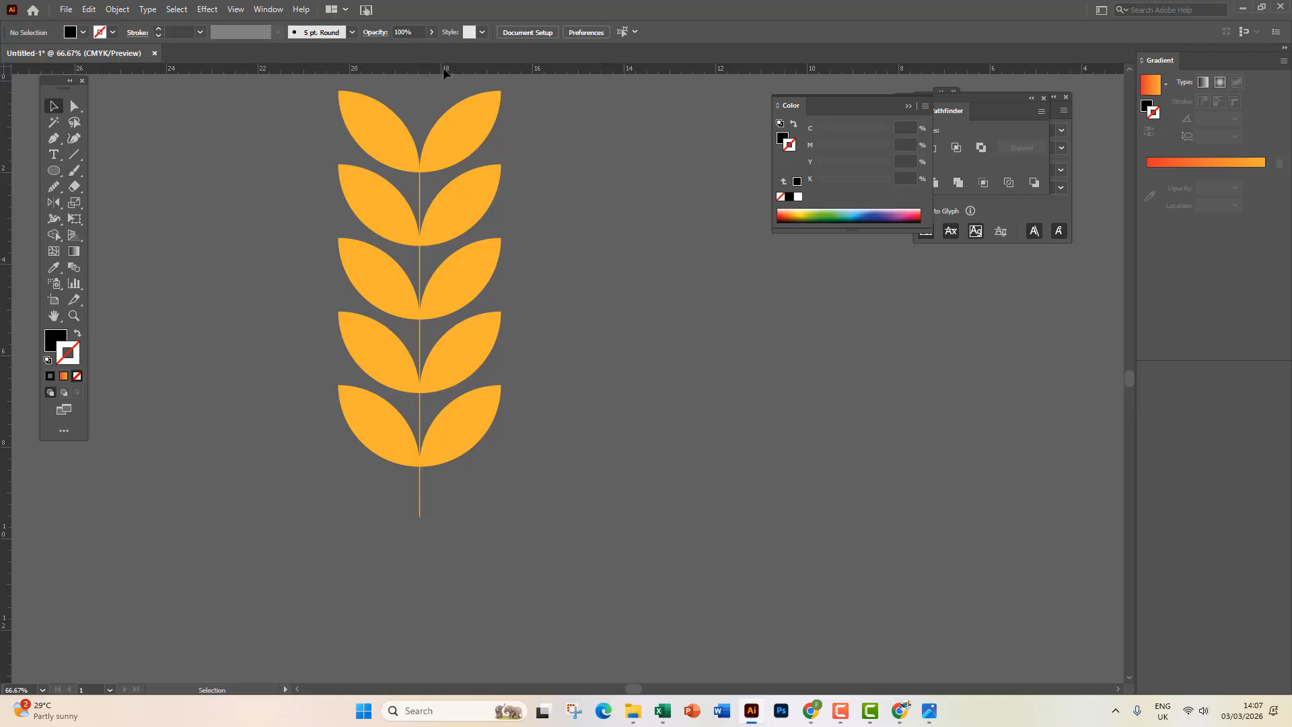
{"action": "left_click_drag", "start_coordinate": [443, 68], "coordinate": [447, 516]}
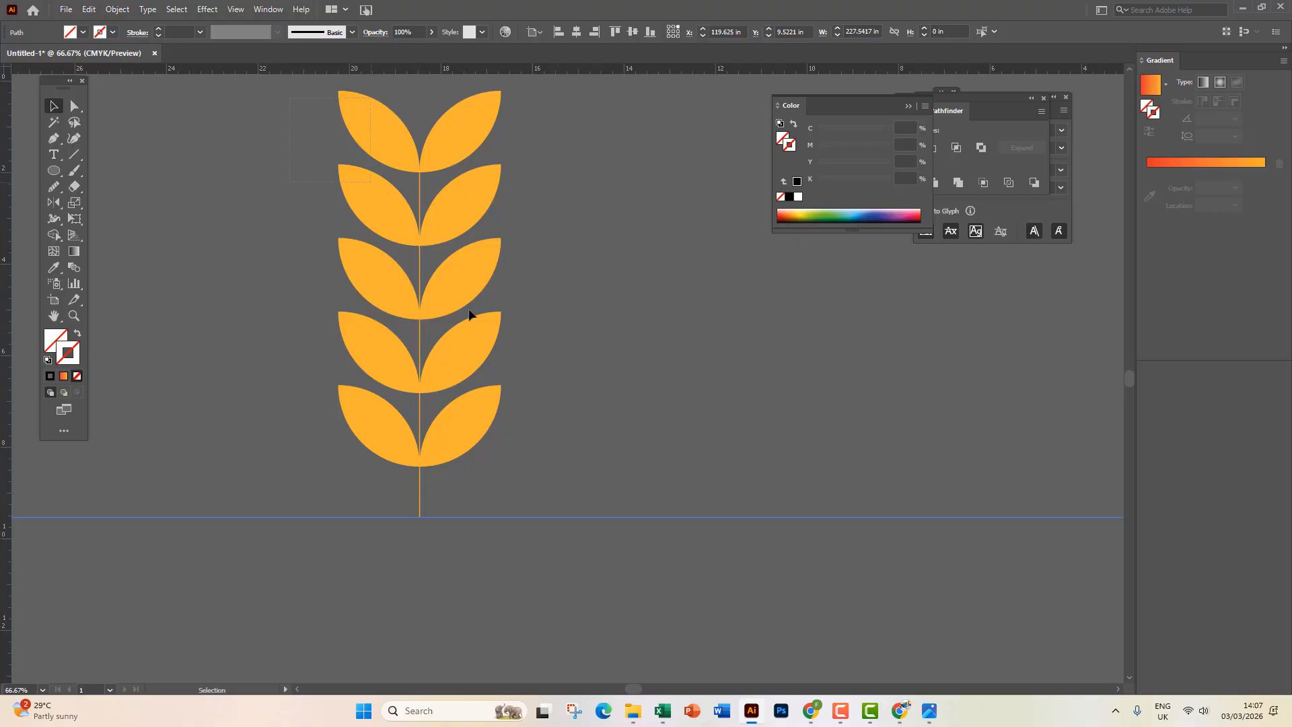
Select the whole sprig and reflect a copy across the guide at the stem base.
{"action": "key", "text": "ctrl+a"}
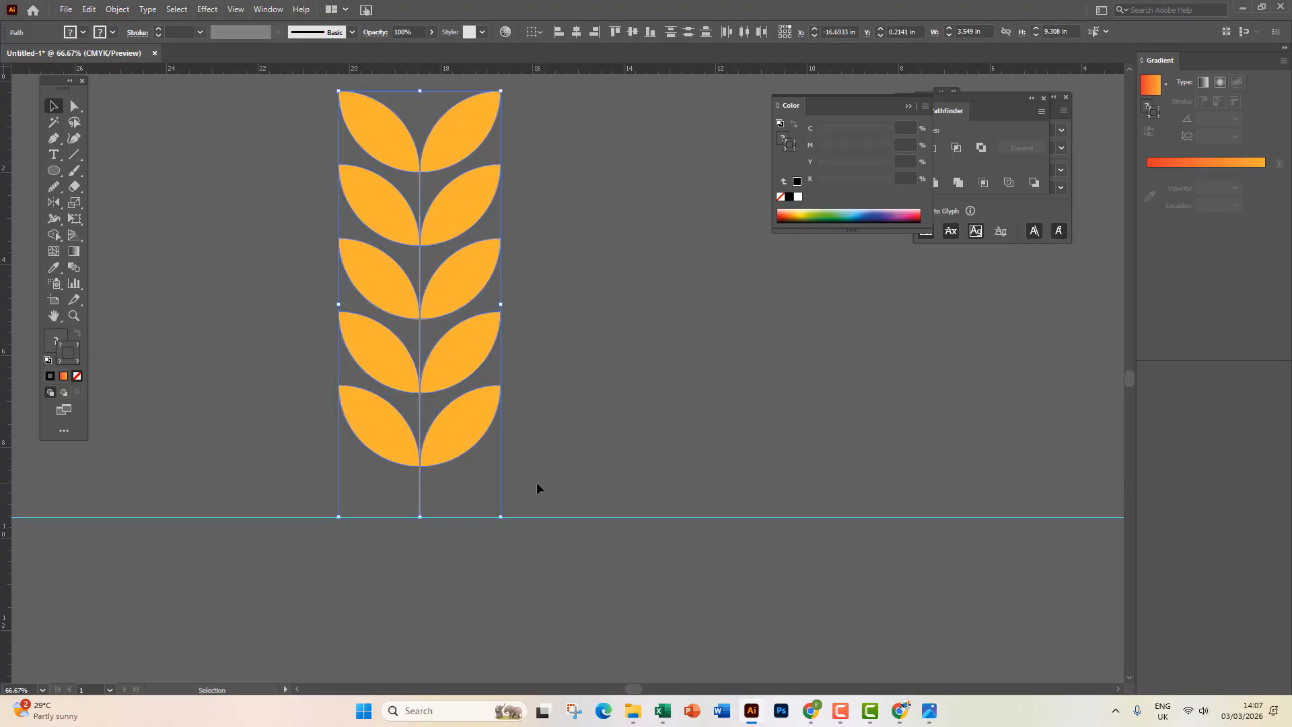
{"action": "left_click", "coordinate": [54, 202]}
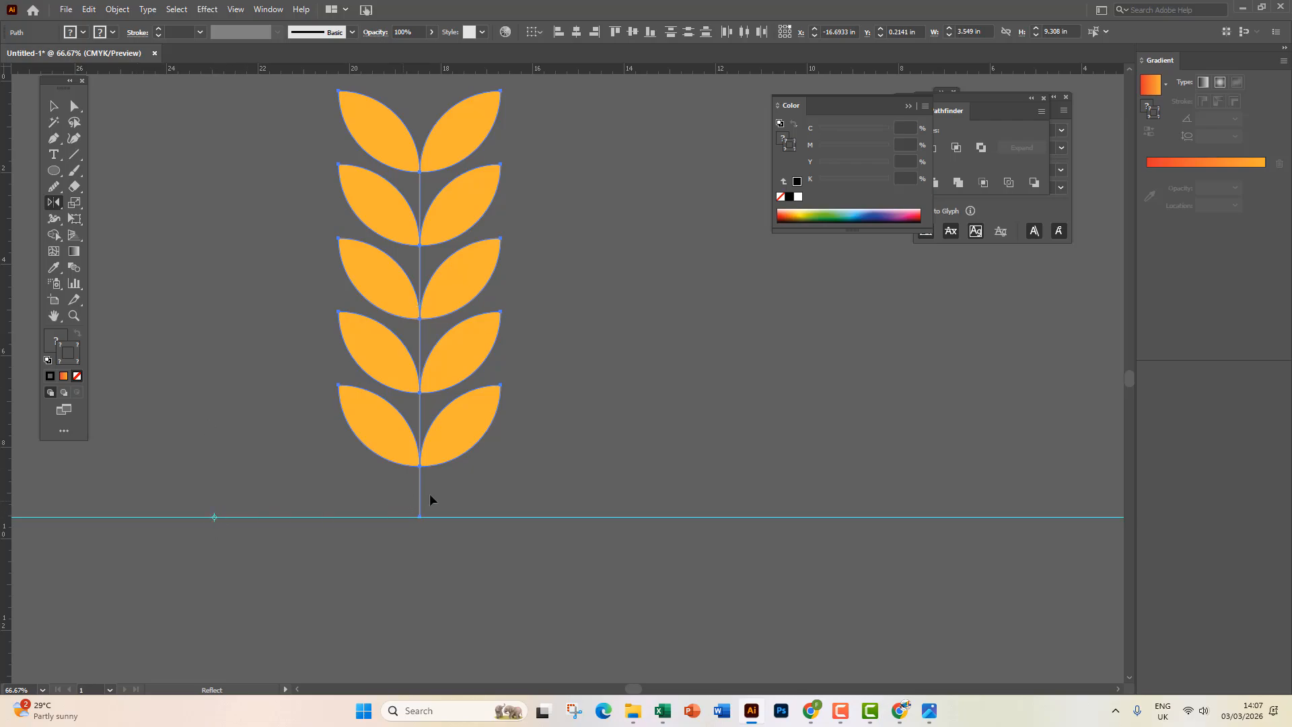
{"action": "left_click", "coordinate": [746, 516]}
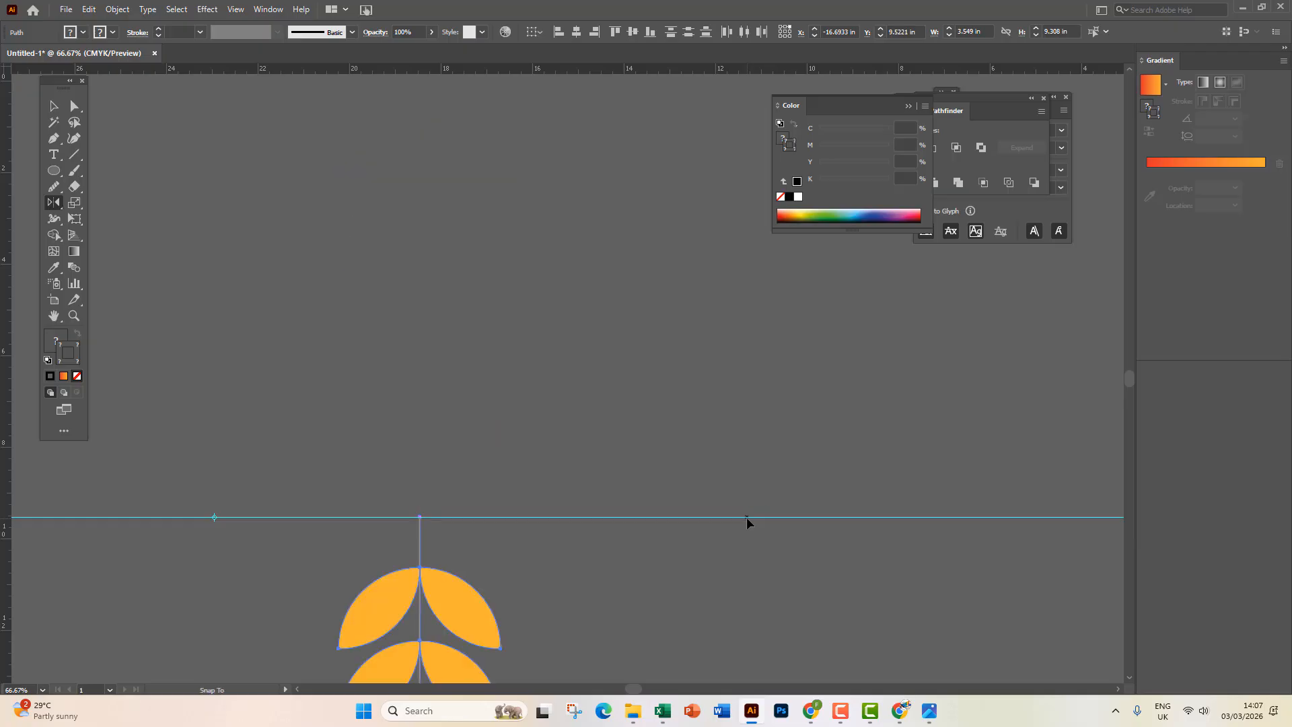
{"action": "scroll", "coordinate": [745, 517], "scroll_direction": "down", "scroll_amount": 3}
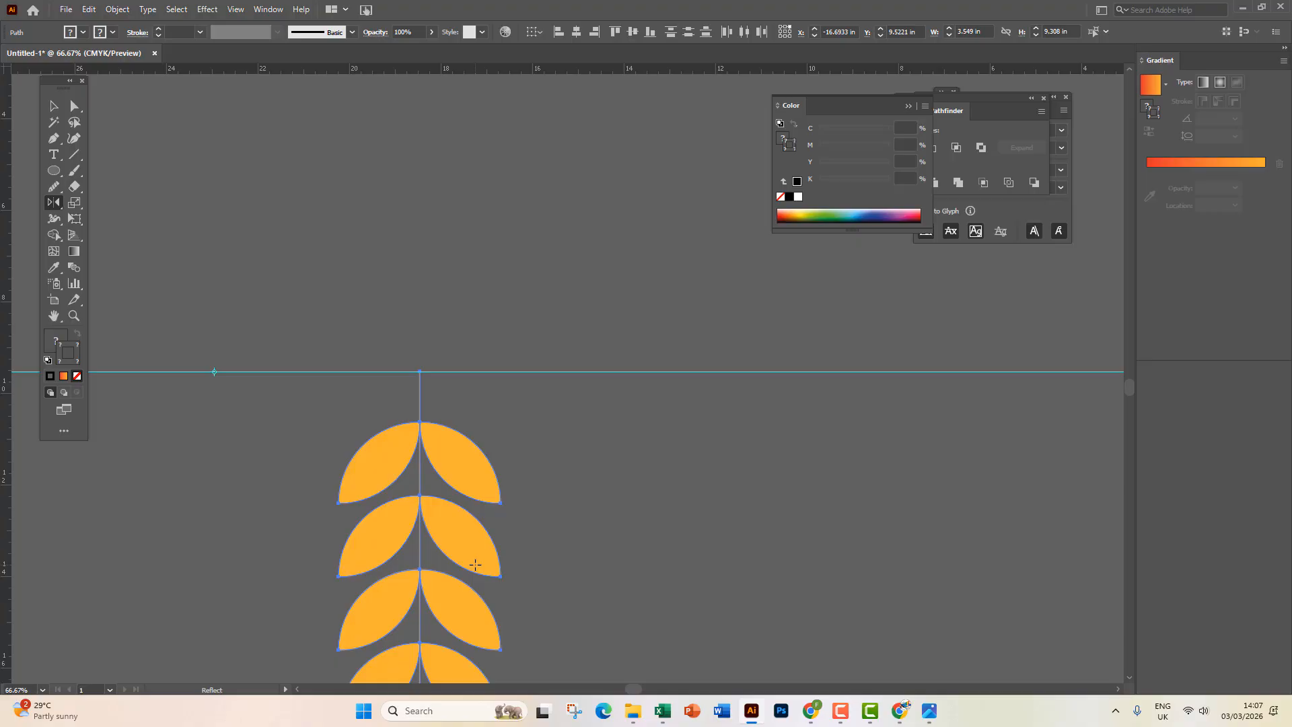
{"action": "left_click", "coordinate": [214, 372]}
{"action": "left_click_drag", "start_coordinate": [693, 375], "coordinate": [695, 370]}
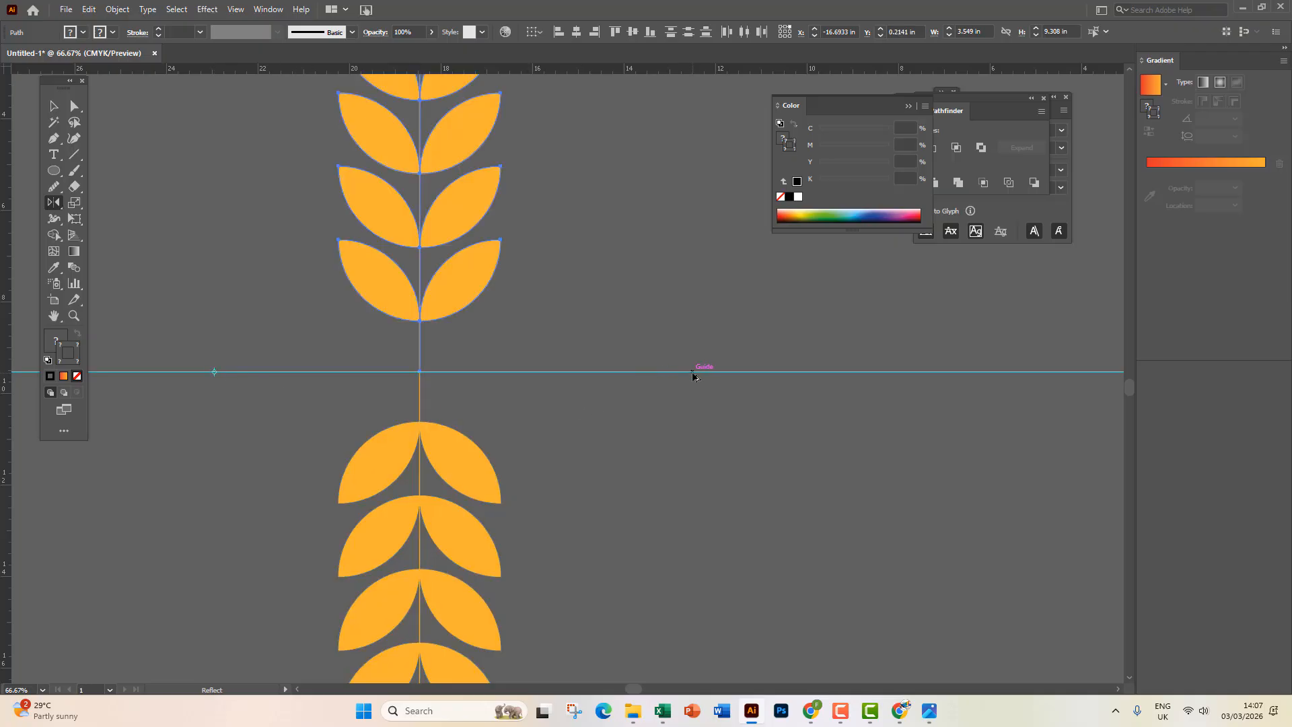
{"action": "scroll", "coordinate": [447, 462], "scroll_direction": "down", "scroll_amount": 3}
{"action": "scroll", "coordinate": [449, 475], "scroll_direction": "down", "scroll_amount": 1}
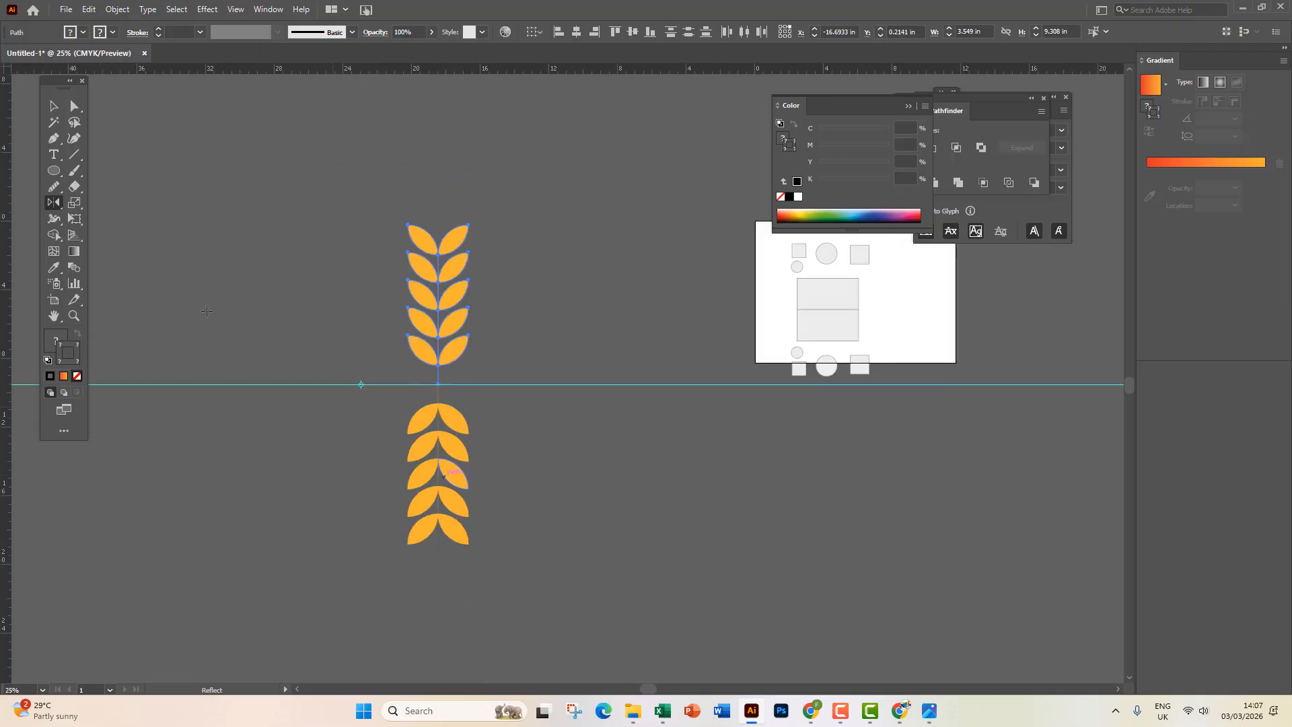
{"action": "left_click", "coordinate": [54, 106]}
{"action": "left_click", "coordinate": [171, 148]}
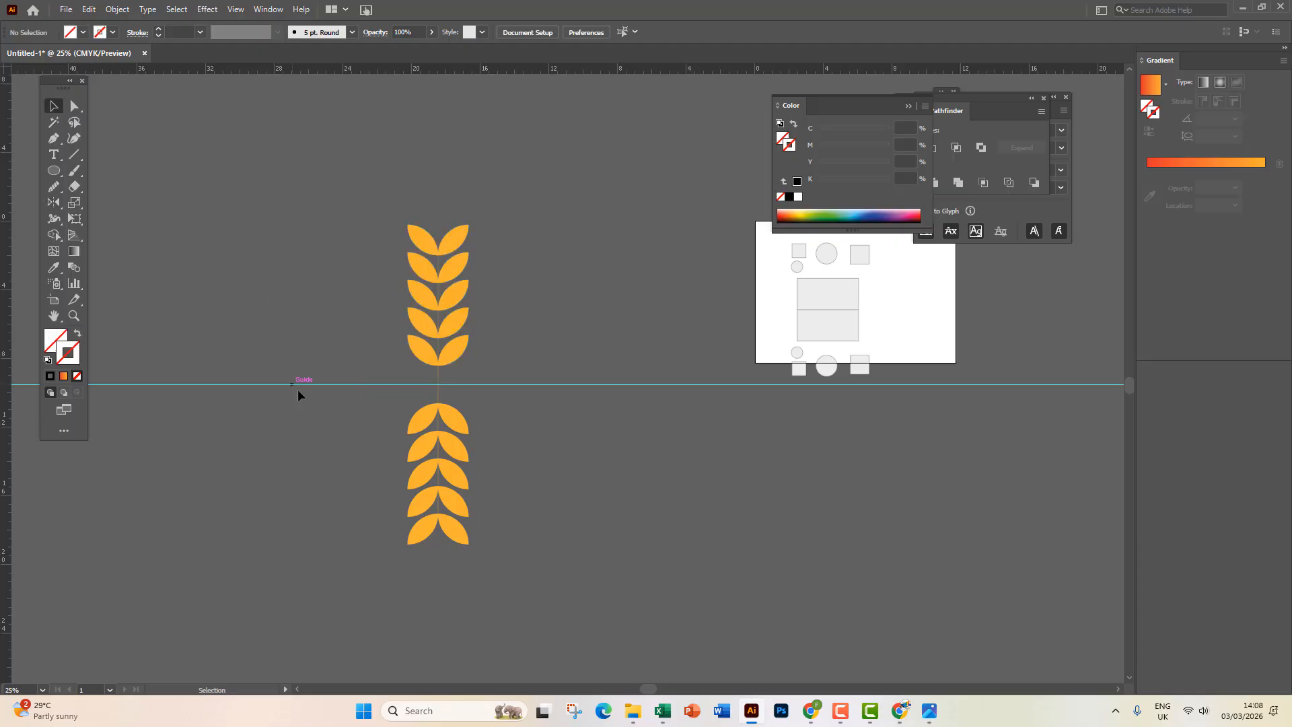
{"action": "left_click", "coordinate": [449, 278]}
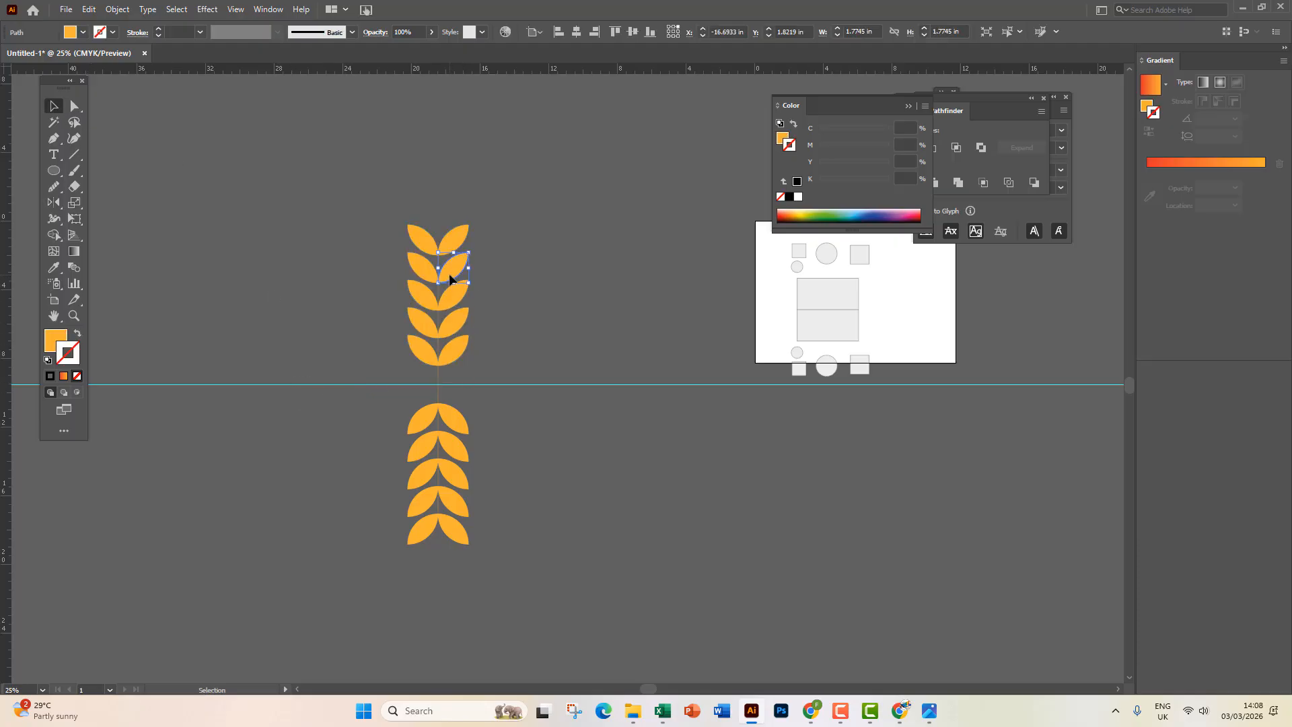
{"action": "left_click", "coordinate": [527, 567]}
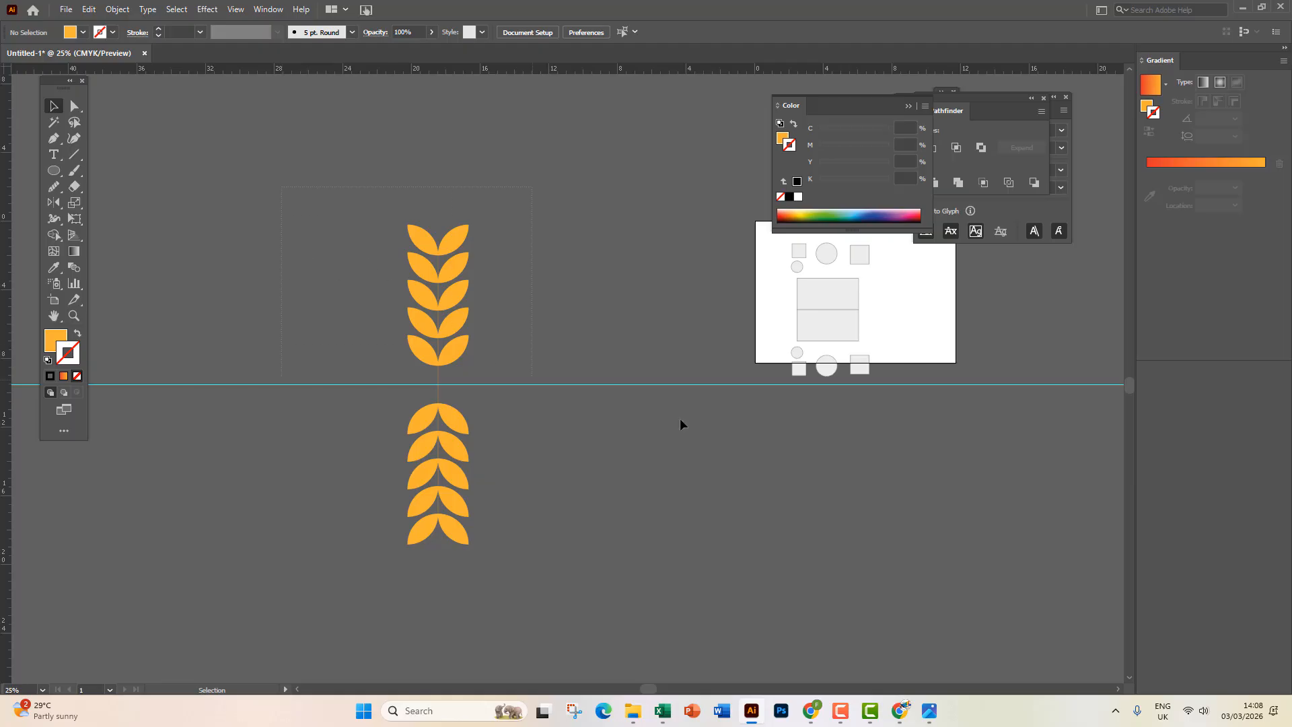
Delete all artwork on the canvas, including the leftover orange leaf.
{"action": "key", "text": "ctrl+a"}
{"action": "key", "text": "Delete"}
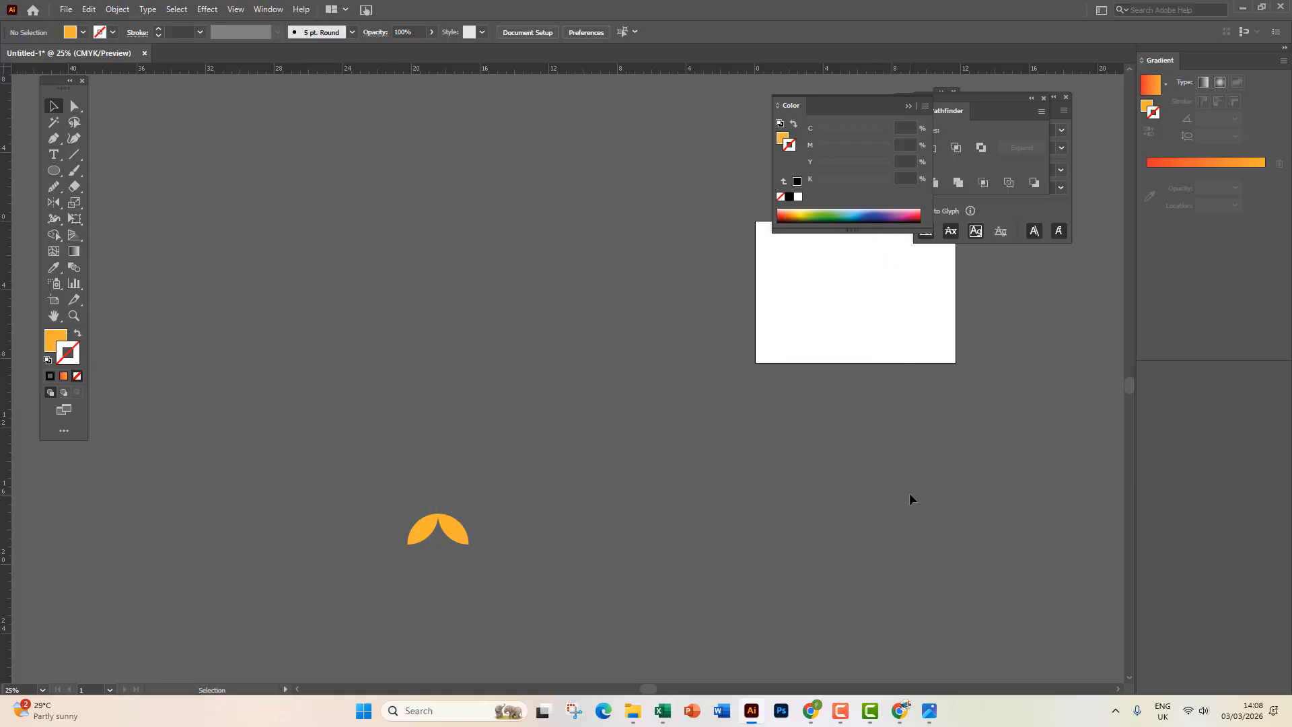
{"action": "left_click_drag", "start_coordinate": [357, 434], "coordinate": [520, 585]}
{"action": "key", "text": "Delete"}
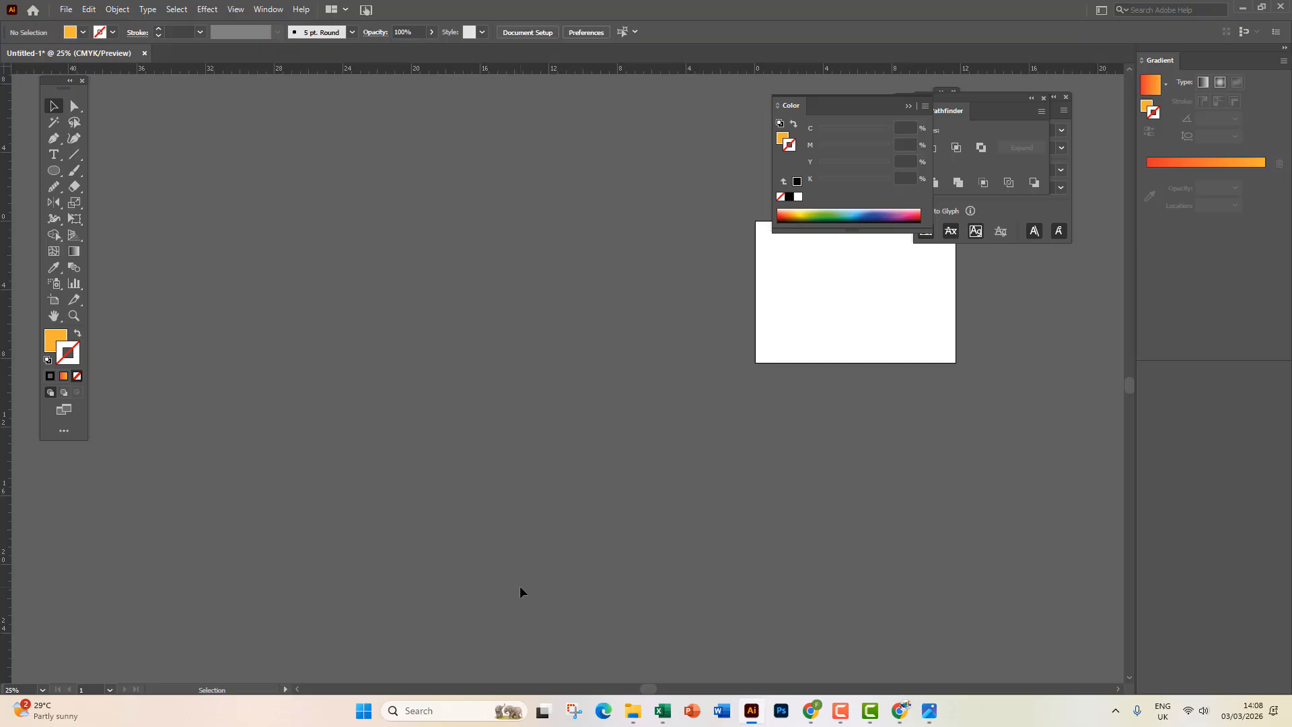
Browse the Type, Pencil and Rotate/Reflect tool flyouts.
{"action": "left_click", "coordinate": [54, 154]}
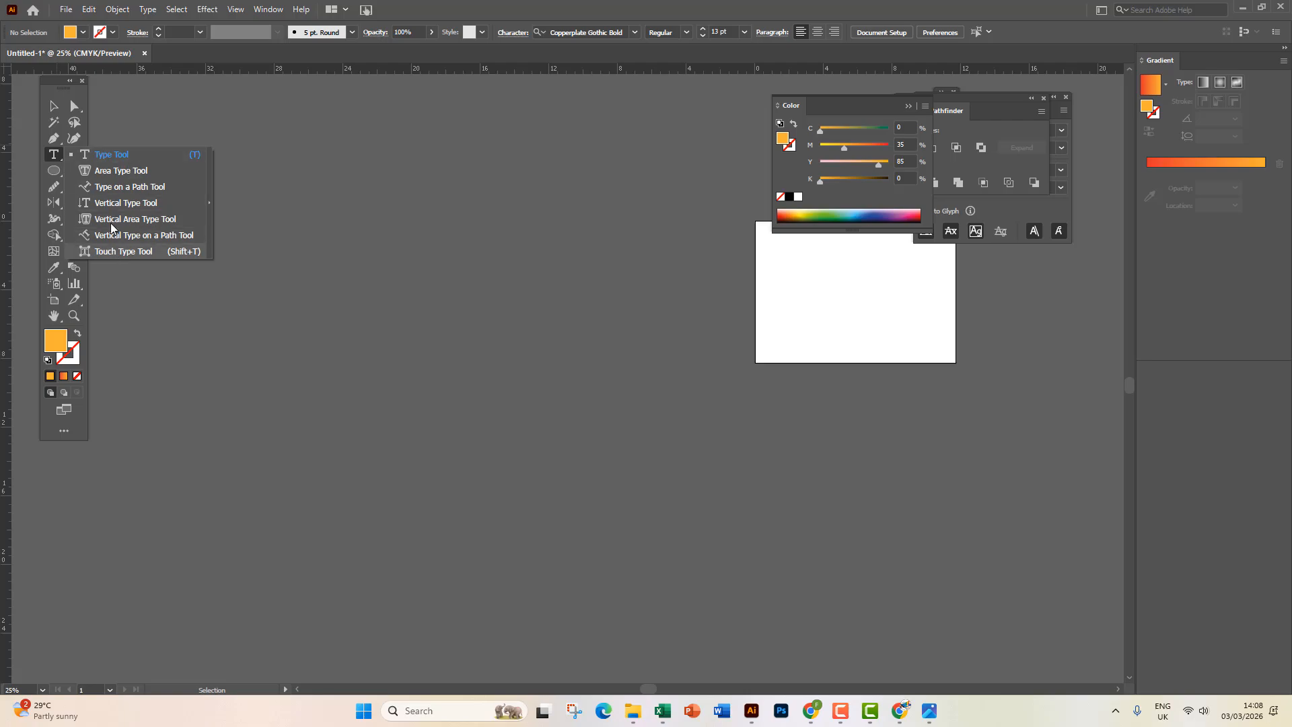
{"action": "left_click", "coordinate": [52, 189]}
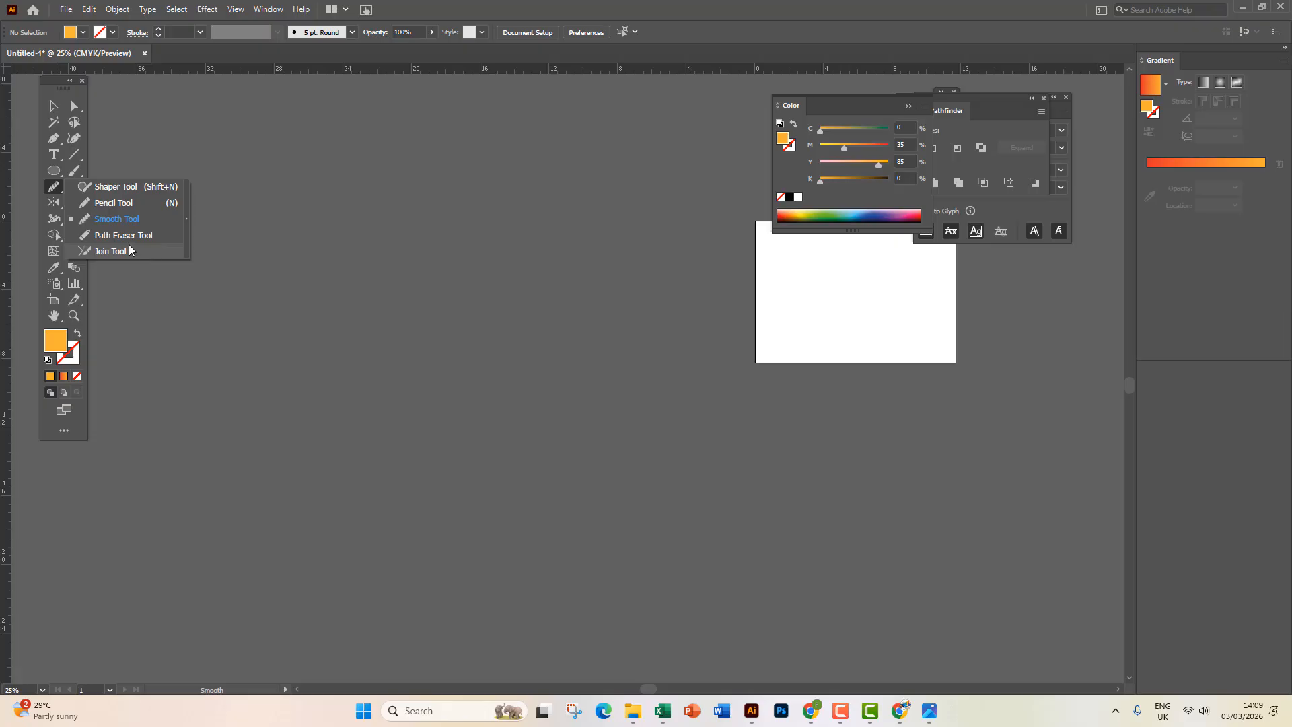
{"action": "left_click", "coordinate": [55, 206]}
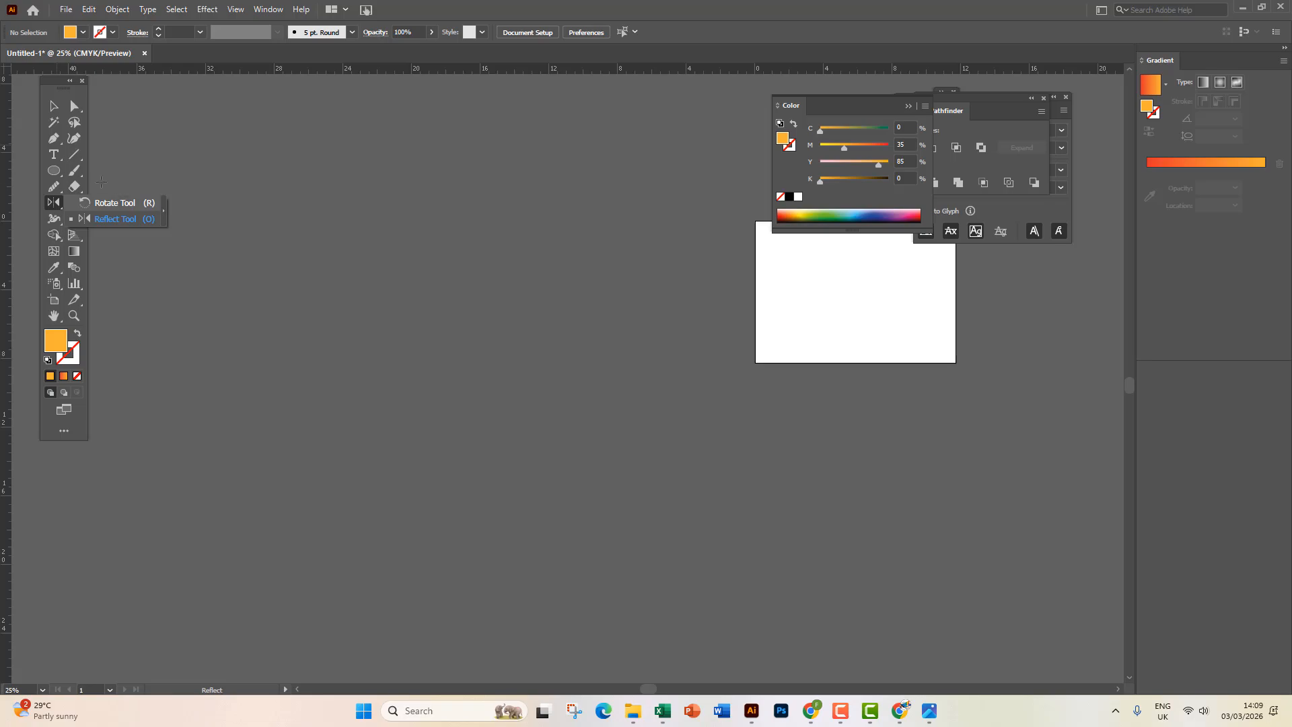
Draw an orange rectangle near the top left and undo a trial rotation of it.
{"action": "left_click", "coordinate": [56, 171]}
{"action": "left_click", "coordinate": [107, 175]}
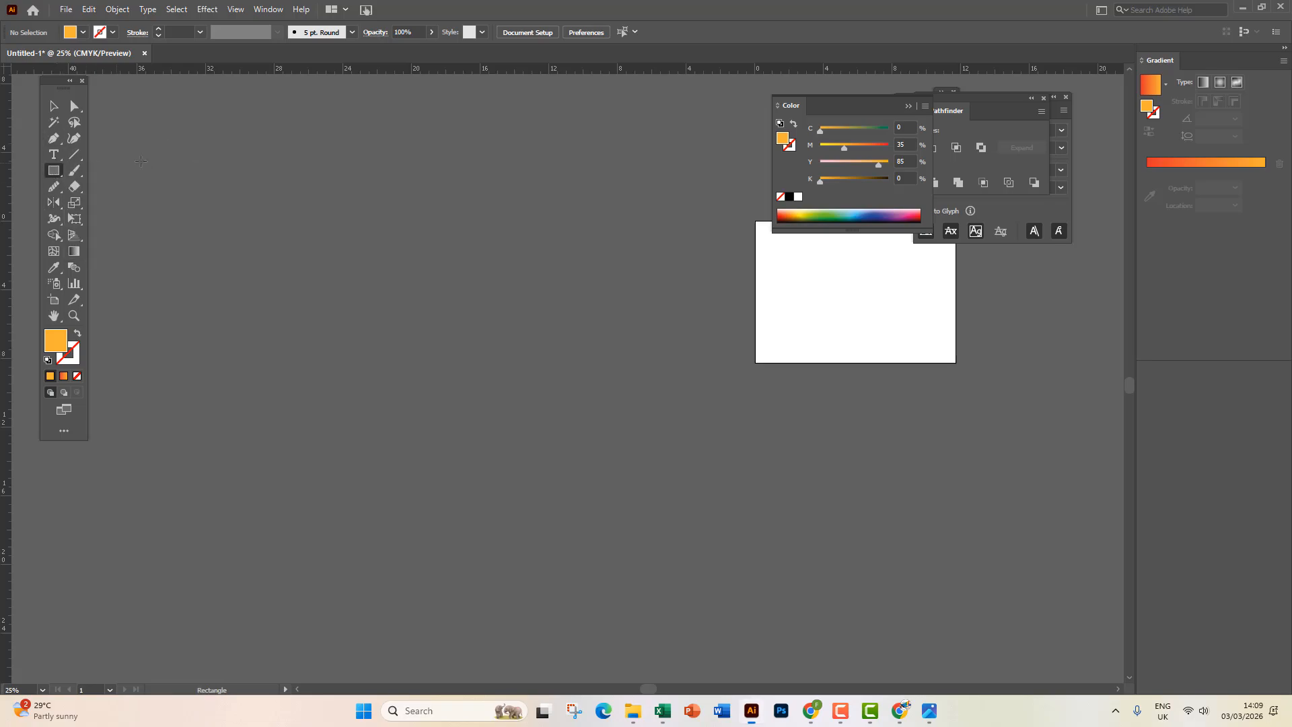
{"action": "mouse_move", "coordinate": [167, 143]}
{"action": "left_mouse_down"}
{"action": "mouse_move", "coordinate": [456, 297]}
{"action": "mouse_move", "coordinate": [520, 307]}
{"action": "left_mouse_up"}
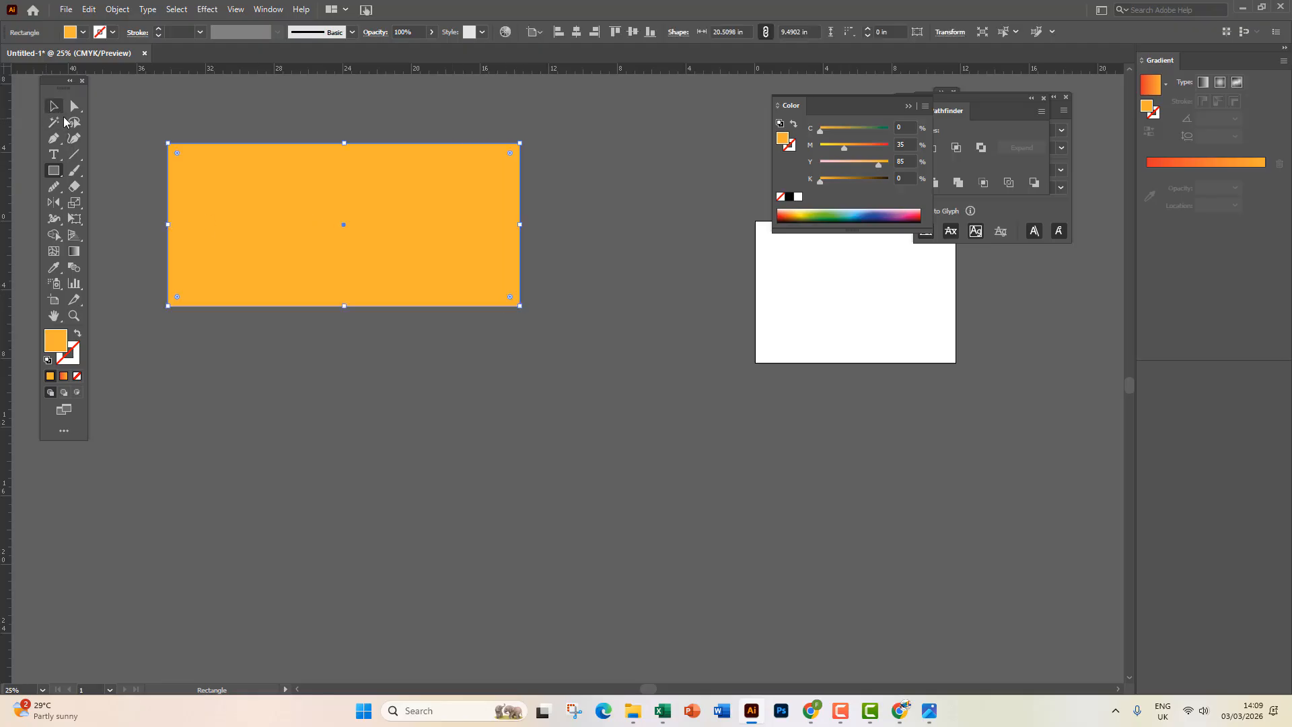
{"action": "left_click", "coordinate": [53, 107]}
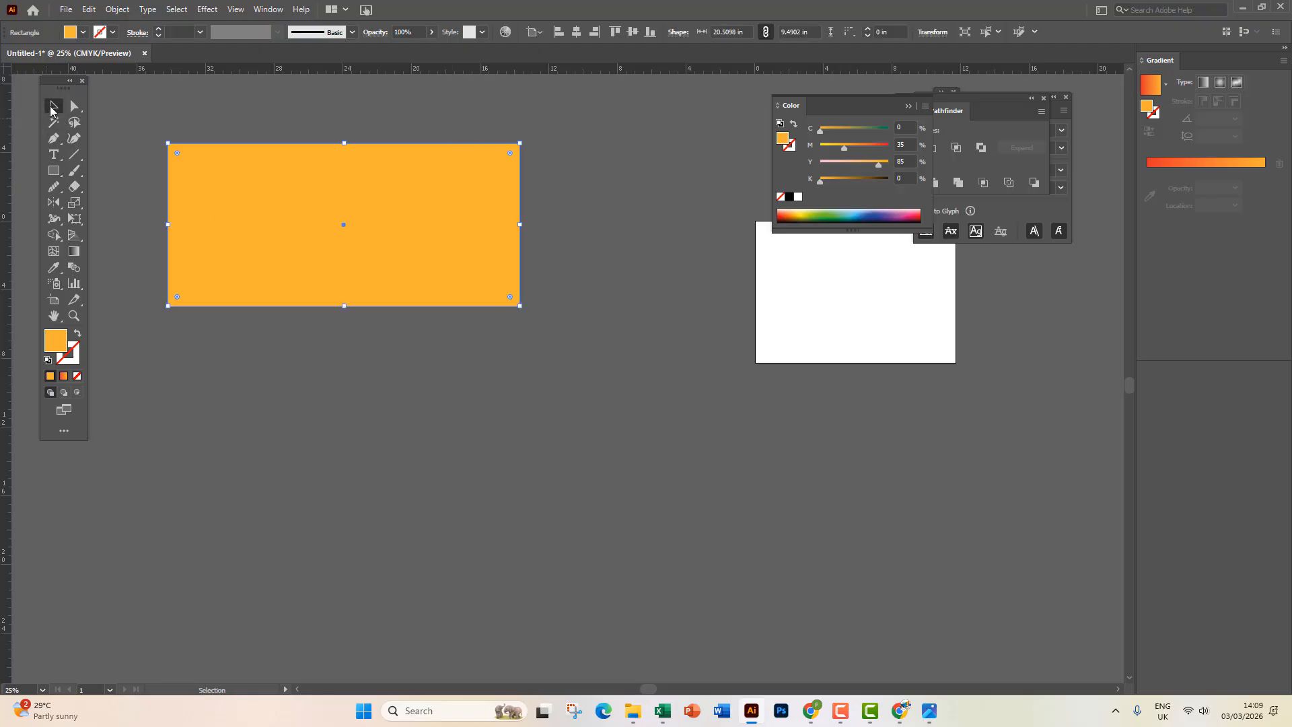
{"action": "left_click_drag", "start_coordinate": [537, 142], "coordinate": [546, 288]}
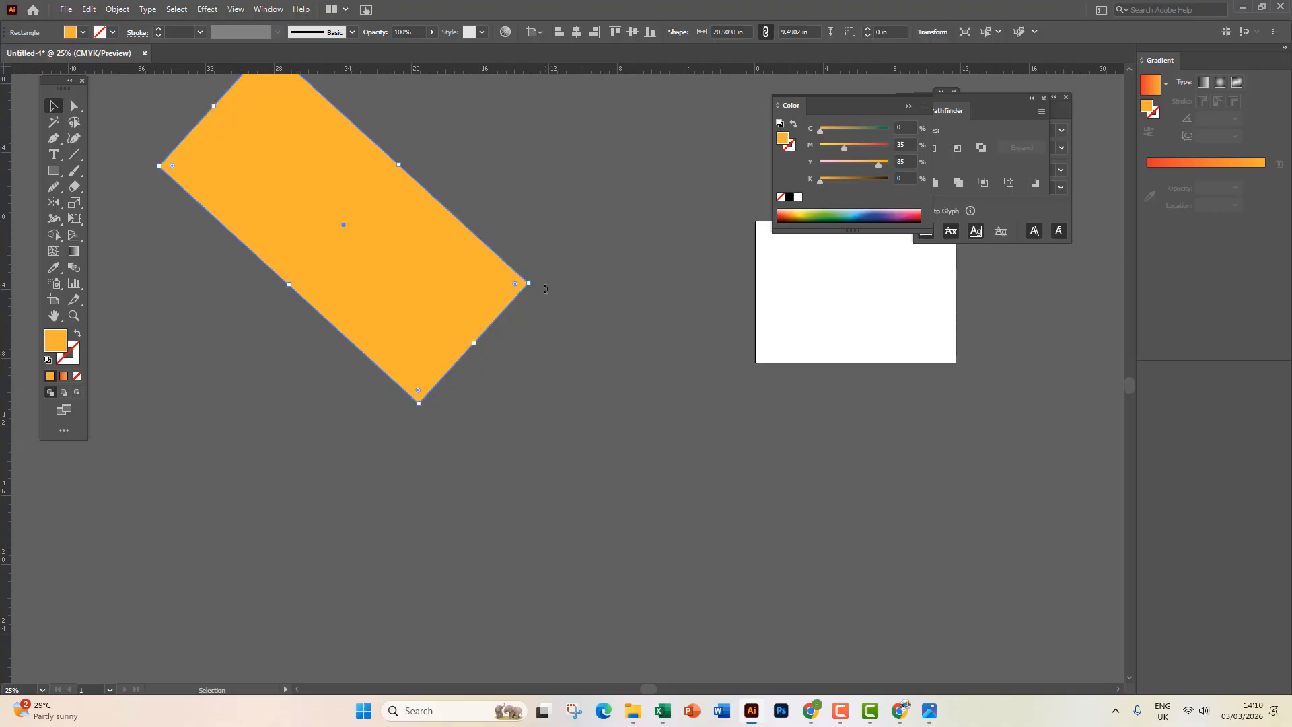
{"action": "key", "text": "ctrl+z"}
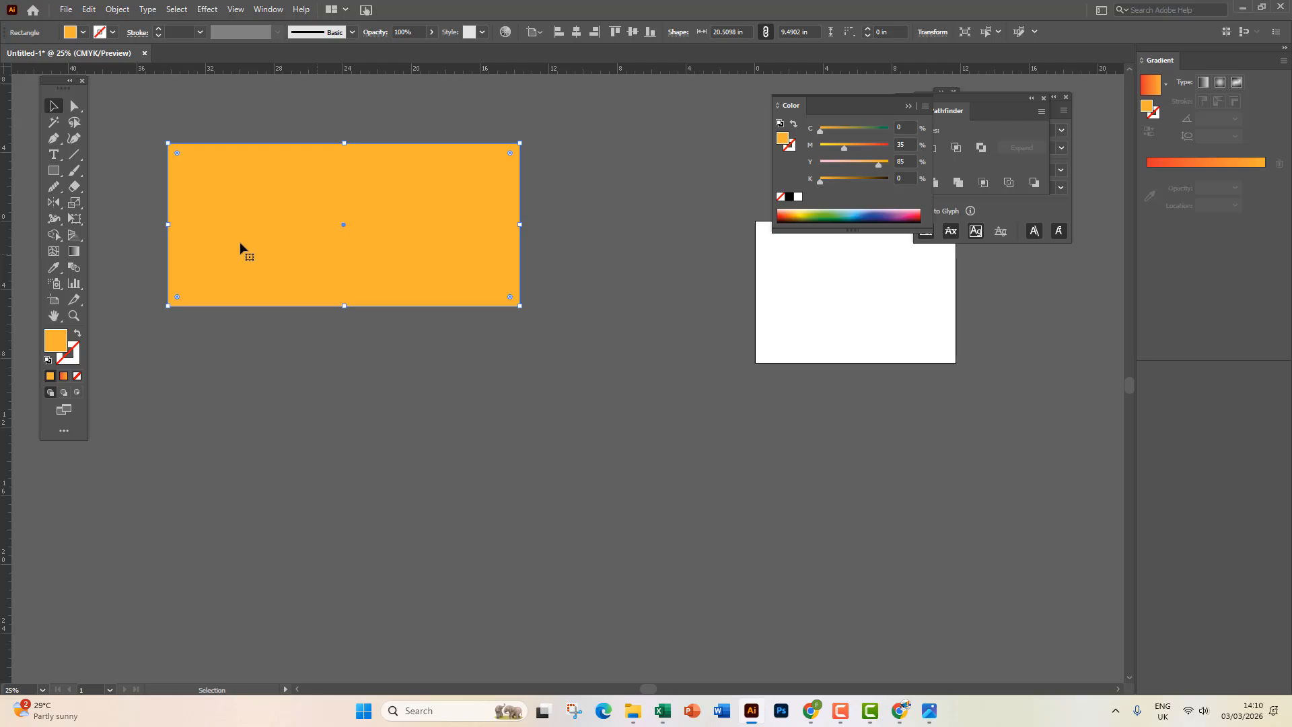
Check the Reflect tool in its flyout, then delete the orange rectangle.
{"action": "left_click", "coordinate": [55, 204]}
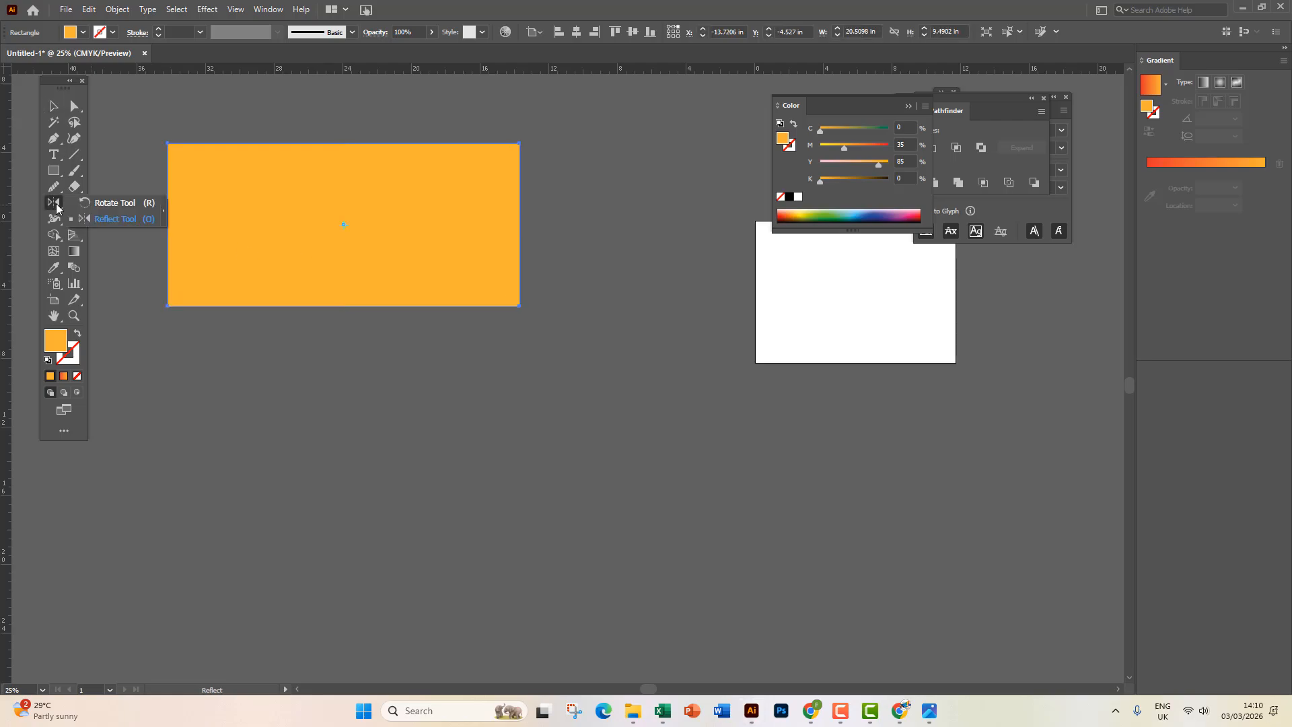
{"action": "left_click", "coordinate": [104, 220]}
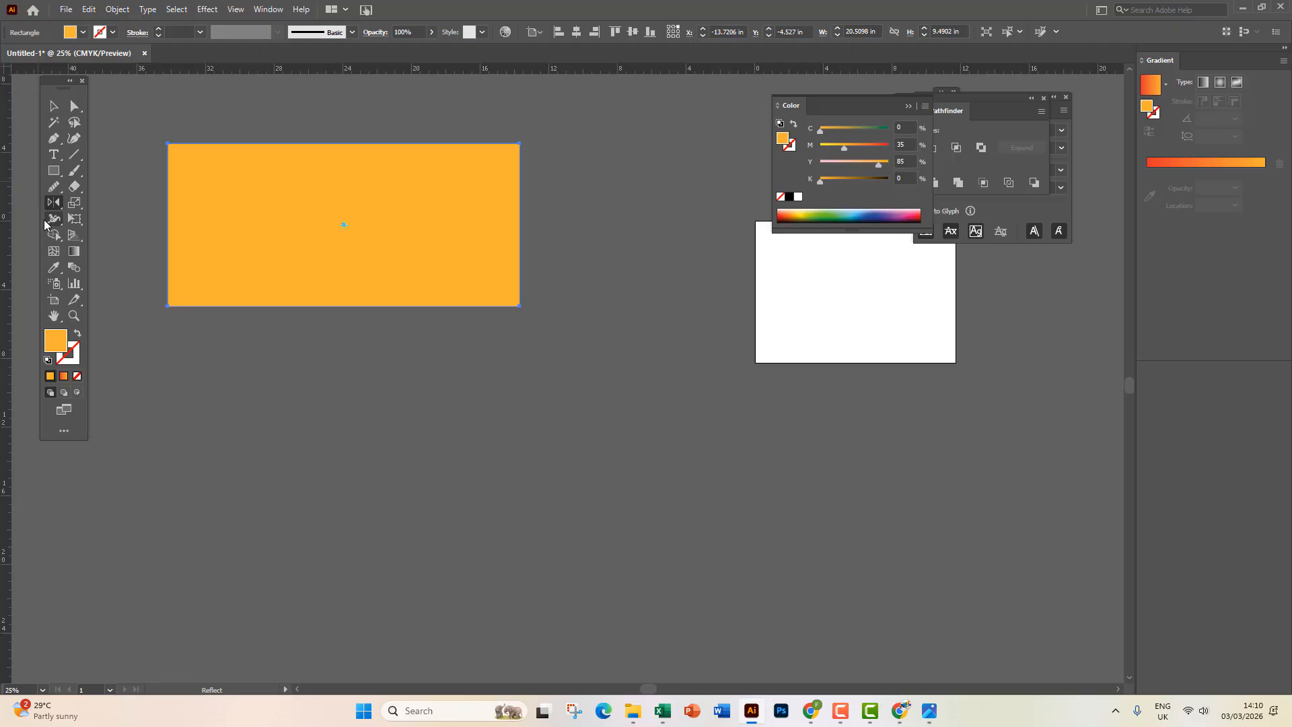
{"action": "left_click", "coordinate": [54, 106]}
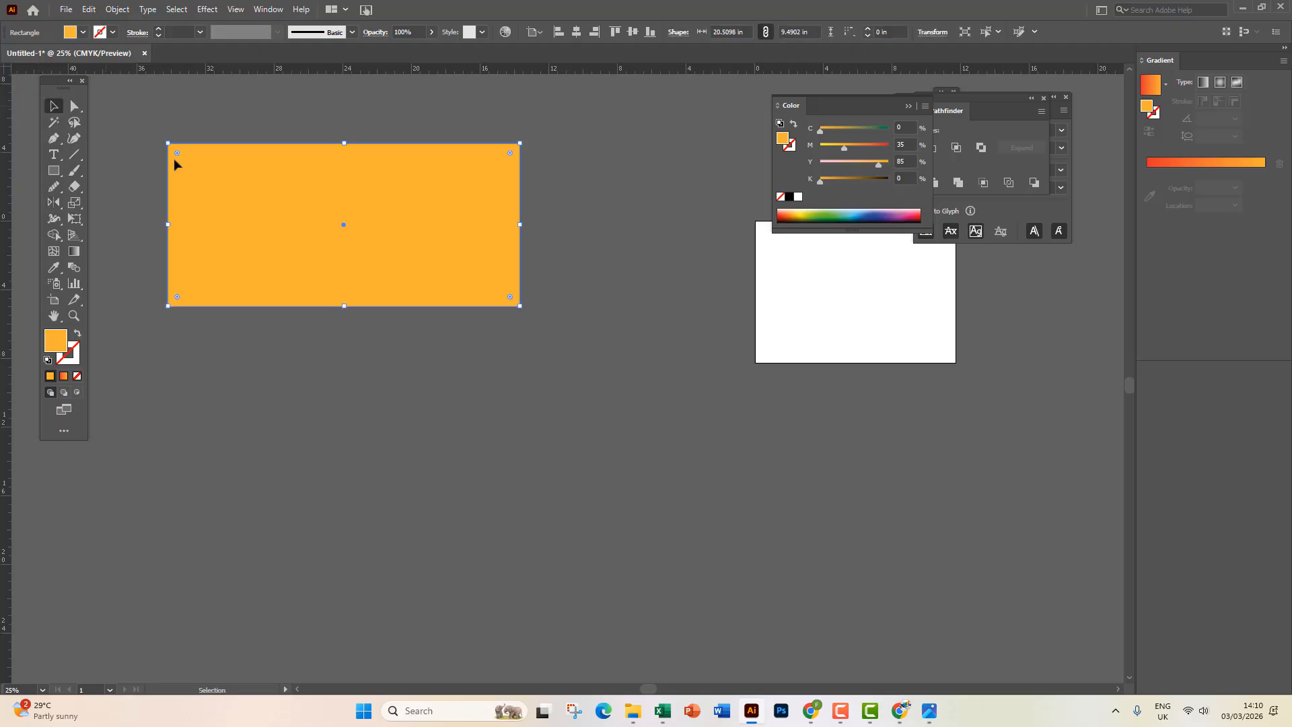
{"action": "key", "text": "Delete"}
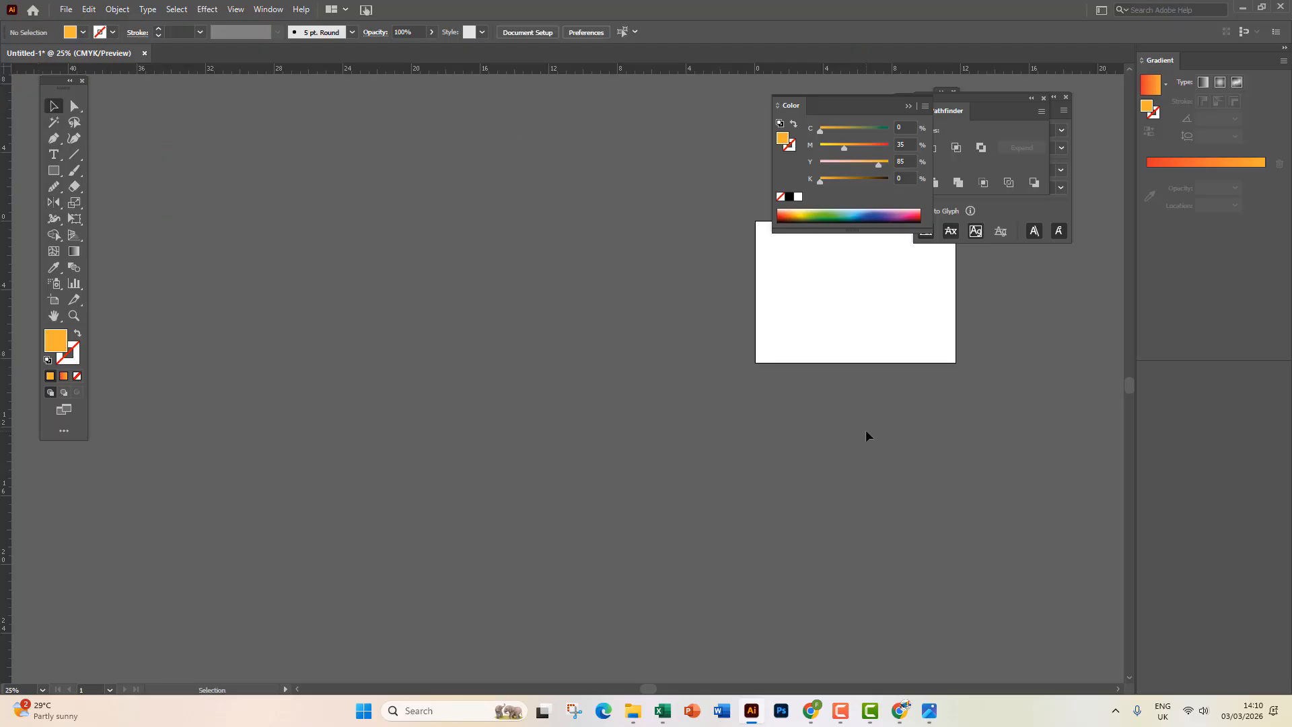
Place 'Lorem ipsum' text, enlarge it to about 176 pt and move it toward the left edge.
{"action": "scroll", "coordinate": [904, 304], "scroll_direction": "up", "scroll_amount": 5}
{"action": "scroll", "coordinate": [919, 314], "scroll_direction": "down", "scroll_amount": 2}
{"action": "left_click_drag", "start_coordinate": [907, 325], "coordinate": [659, 418]}
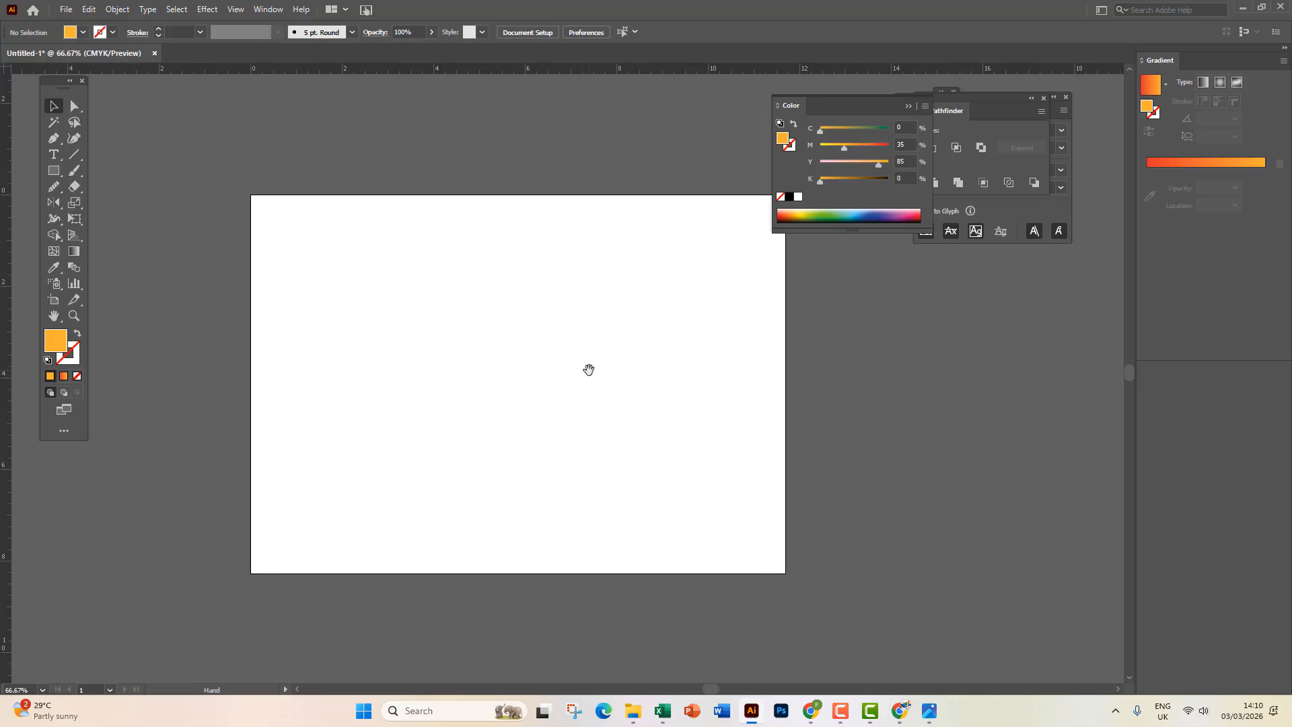
{"action": "key", "text": "t"}
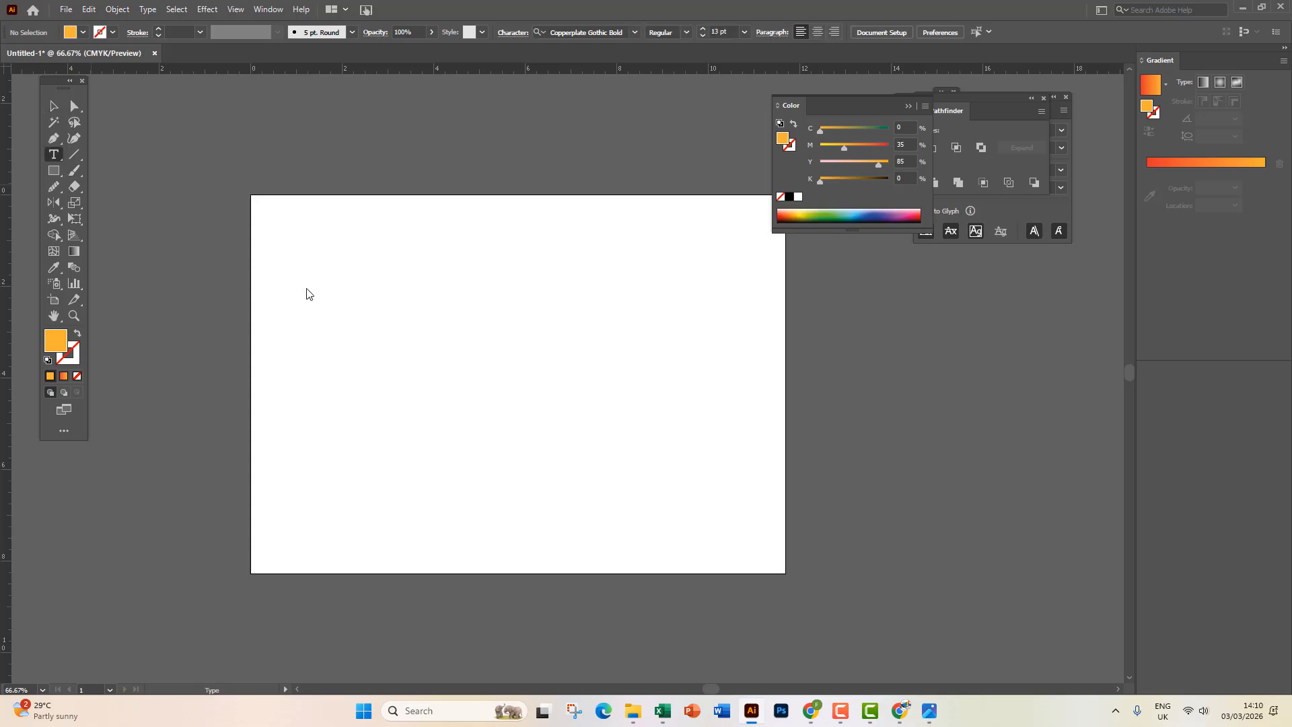
{"action": "left_click", "coordinate": [306, 290]}
{"action": "key", "text": "Escape"}
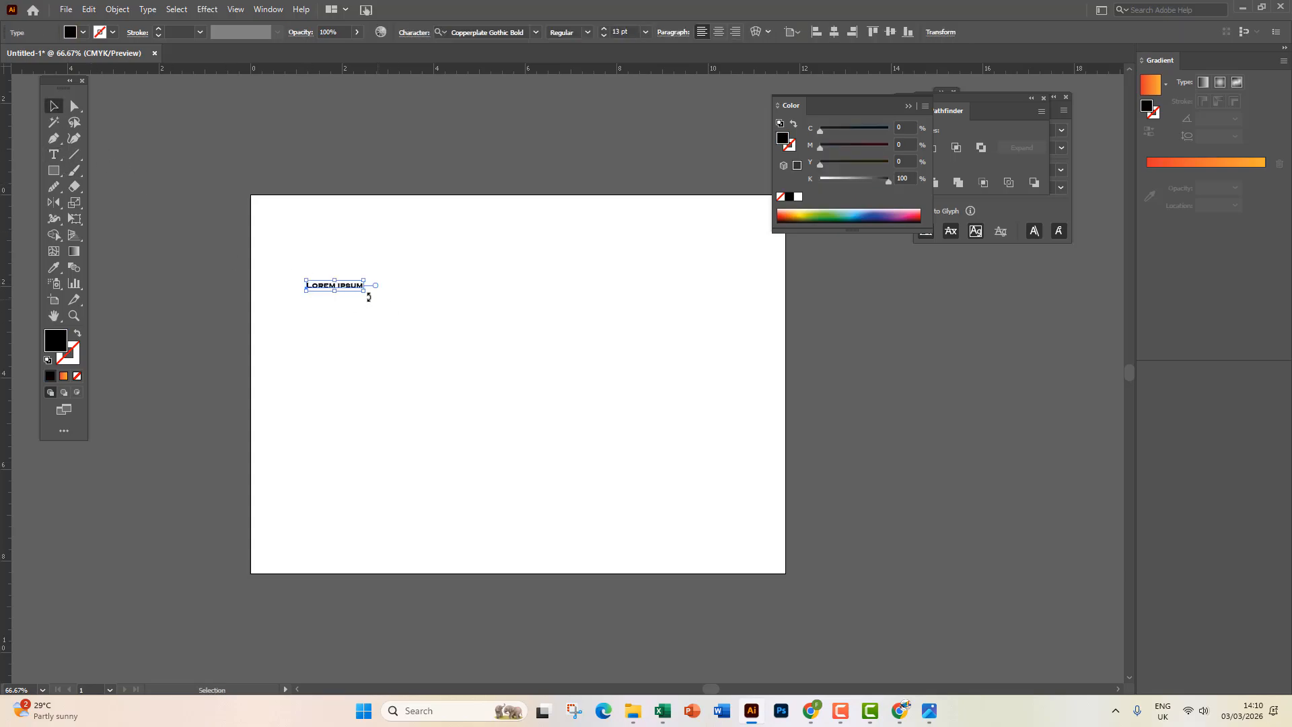
{"action": "left_click_drag", "start_coordinate": [364, 291], "coordinate": [668, 421]}
{"action": "left_click_drag", "start_coordinate": [573, 362], "coordinate": [516, 337]}
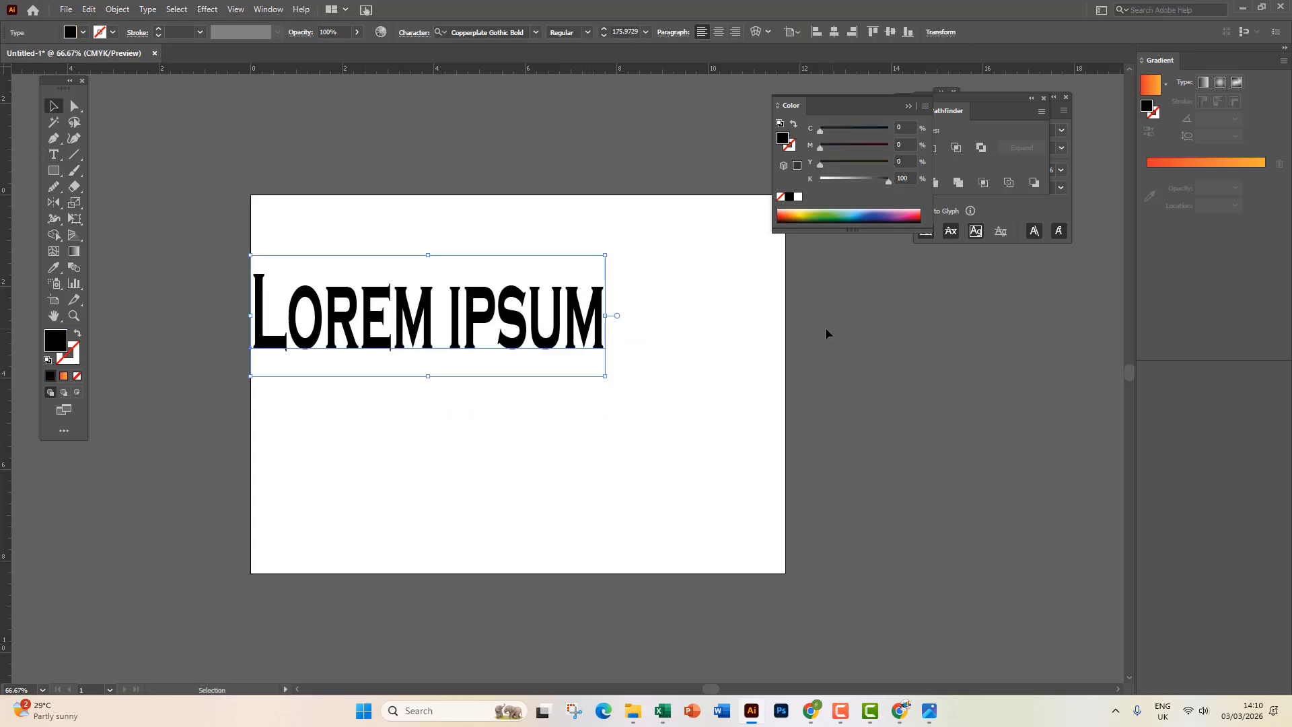
Add a vertical guide right of the text, reflect a copy across it, then delete that copy.
{"action": "left_click_drag", "start_coordinate": [13, 358], "coordinate": [637, 334]}
{"action": "left_click", "coordinate": [547, 338]}
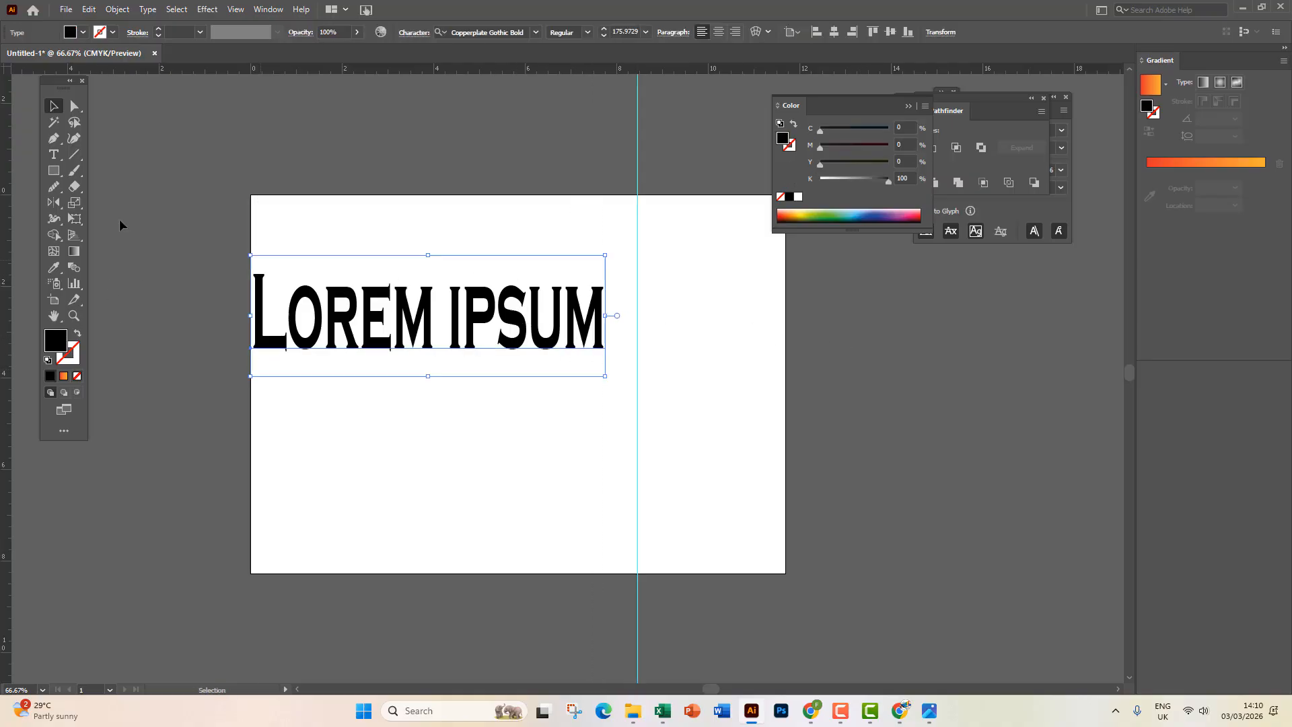
{"action": "left_click", "coordinate": [54, 201]}
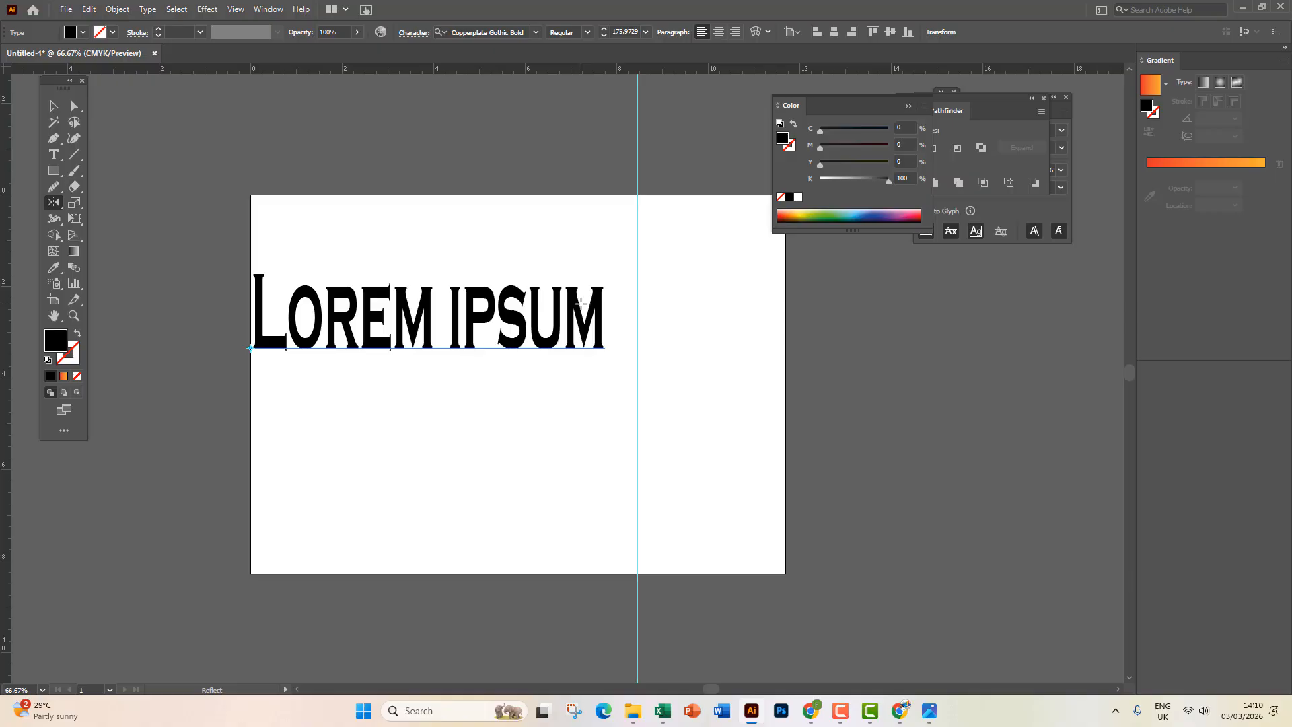
{"action": "left_click", "coordinate": [638, 162]}
{"action": "left_click_drag", "start_coordinate": [640, 471], "coordinate": [638, 469]}
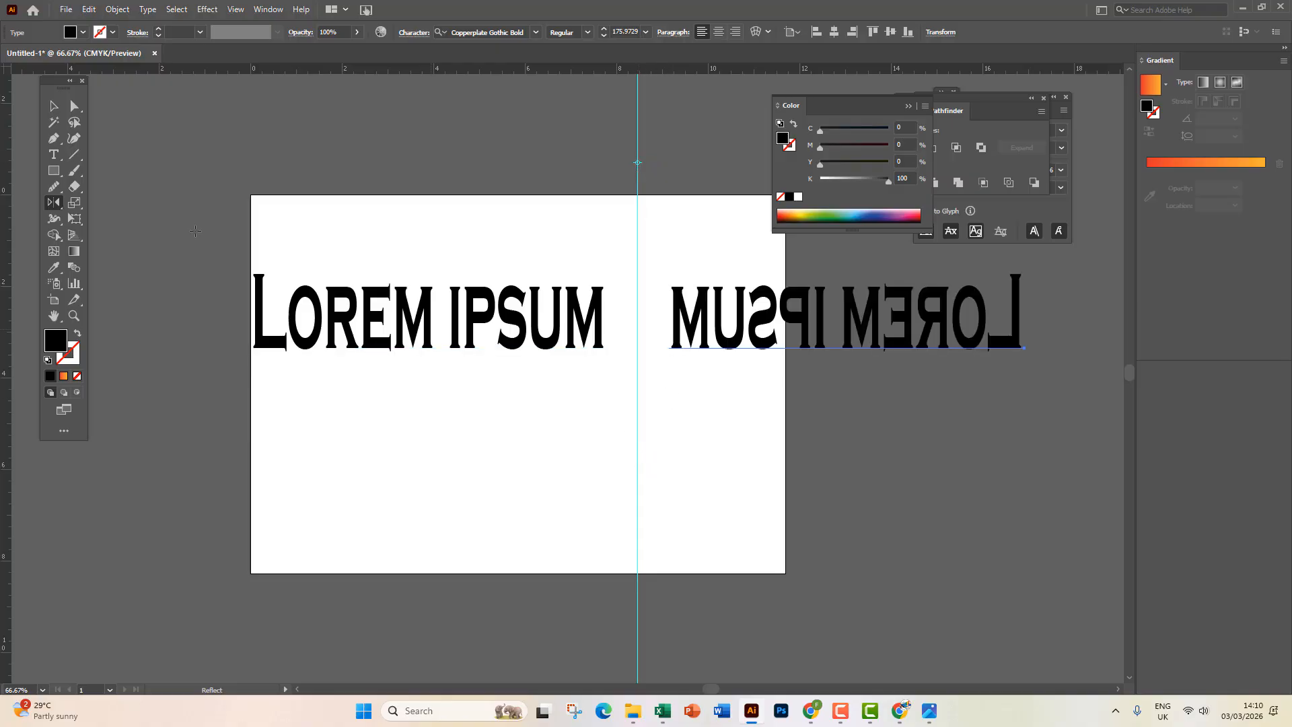
{"action": "left_click", "coordinate": [54, 109]}
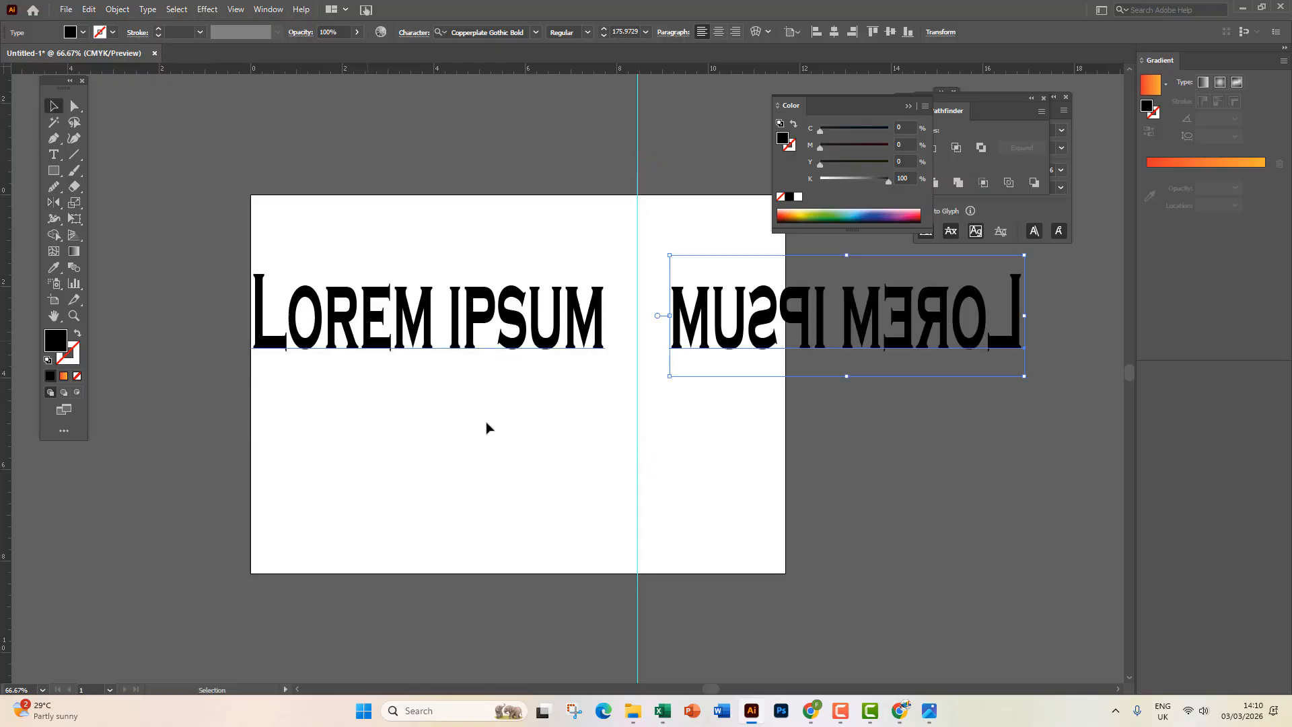
{"action": "left_click", "coordinate": [482, 462]}
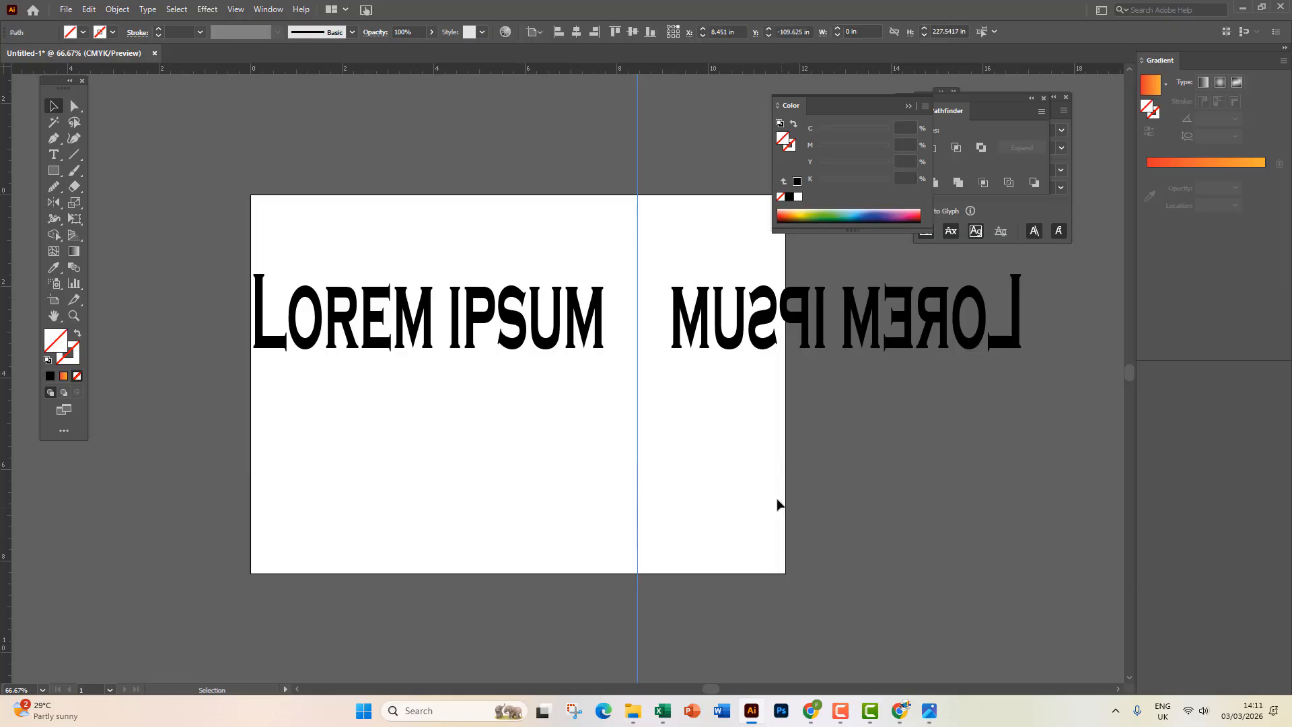
{"action": "left_click", "coordinate": [758, 290]}
{"action": "key", "text": "Delete"}
Reflect another mirrored copy of the text with the Reflect tool, then delete it.
{"action": "left_click", "coordinate": [479, 313]}
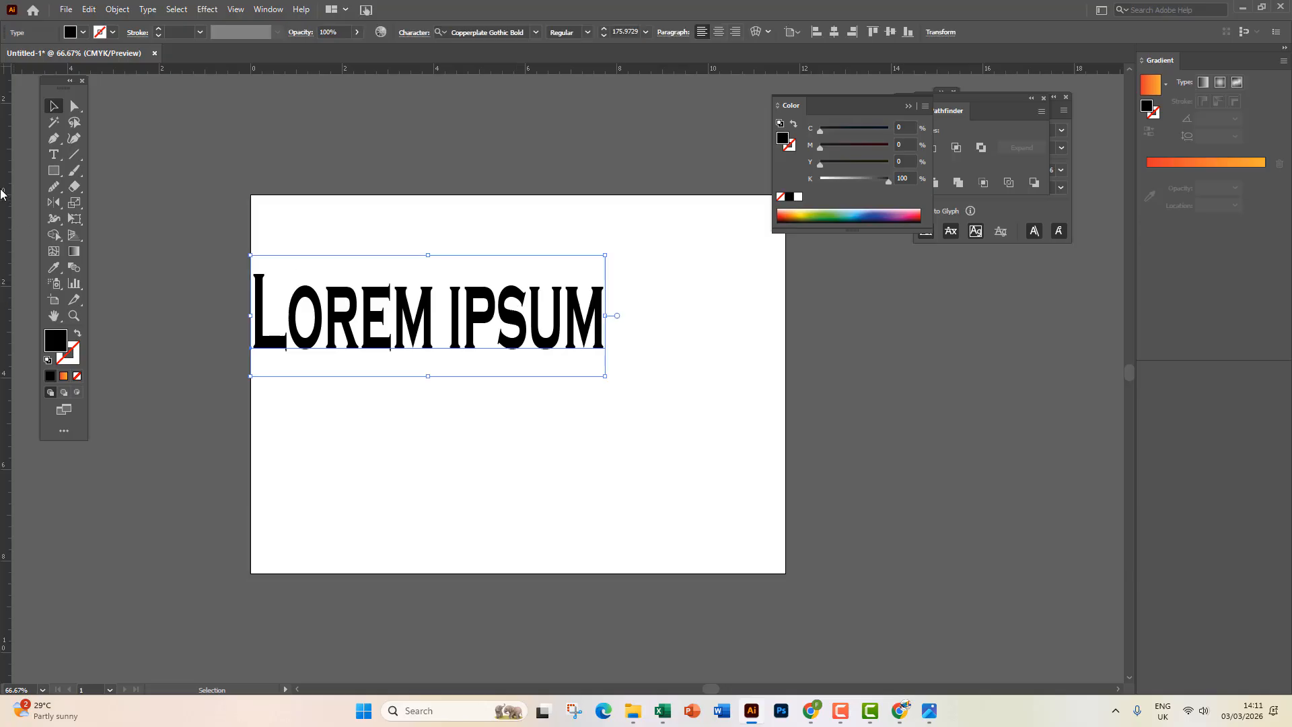
{"action": "left_click", "coordinate": [54, 203]}
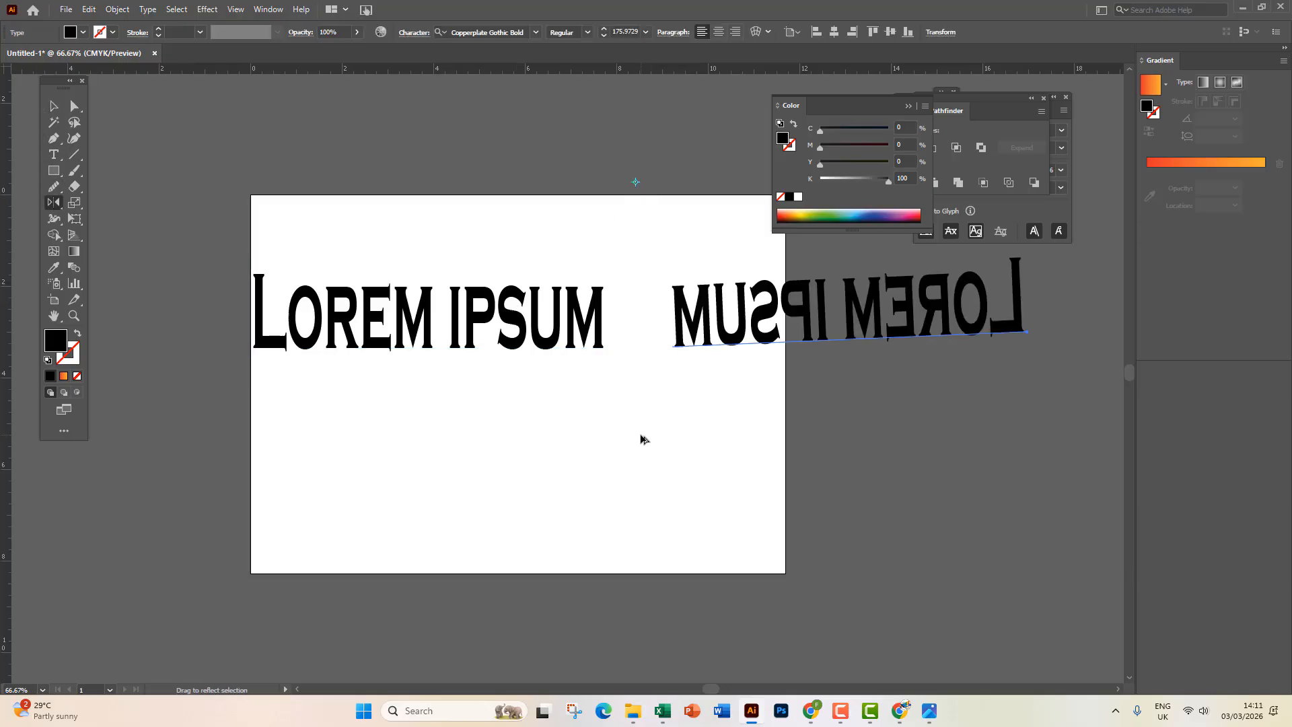
{"action": "left_click_drag", "start_coordinate": [641, 436], "coordinate": [641, 439]}
{"action": "left_click", "coordinate": [54, 106]}
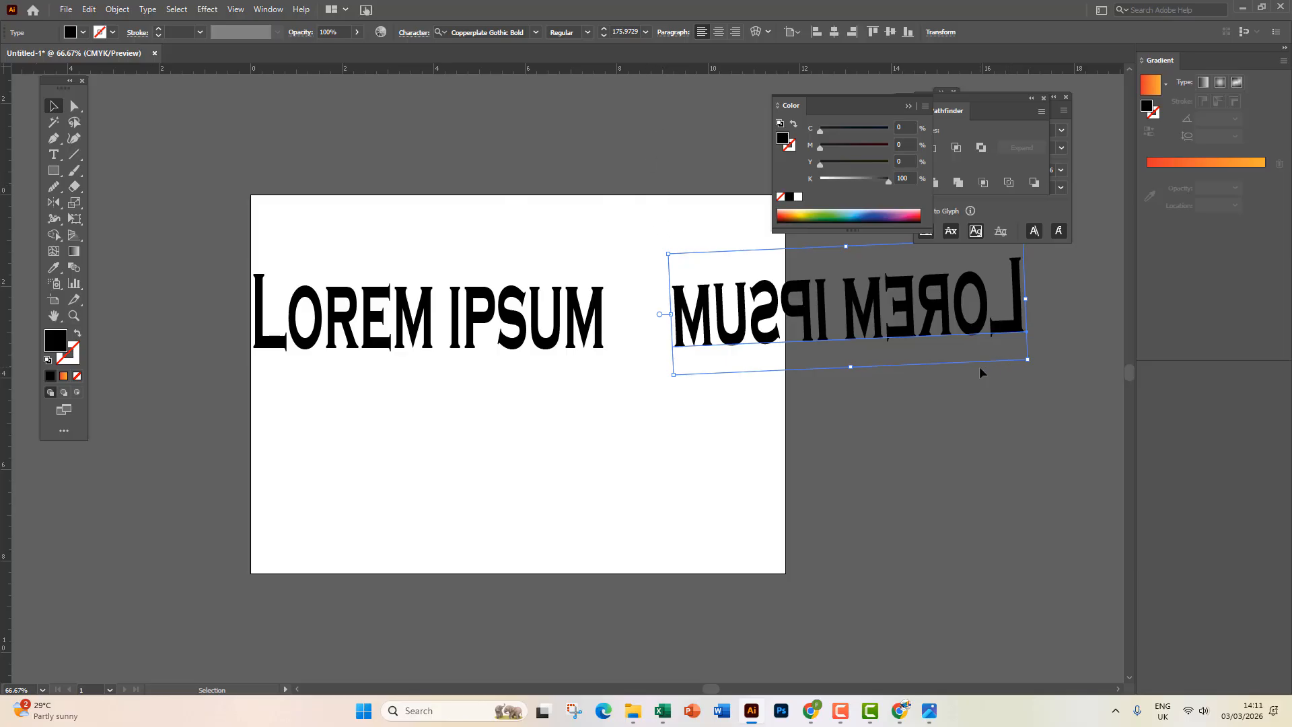
{"action": "key", "text": "Delete"}
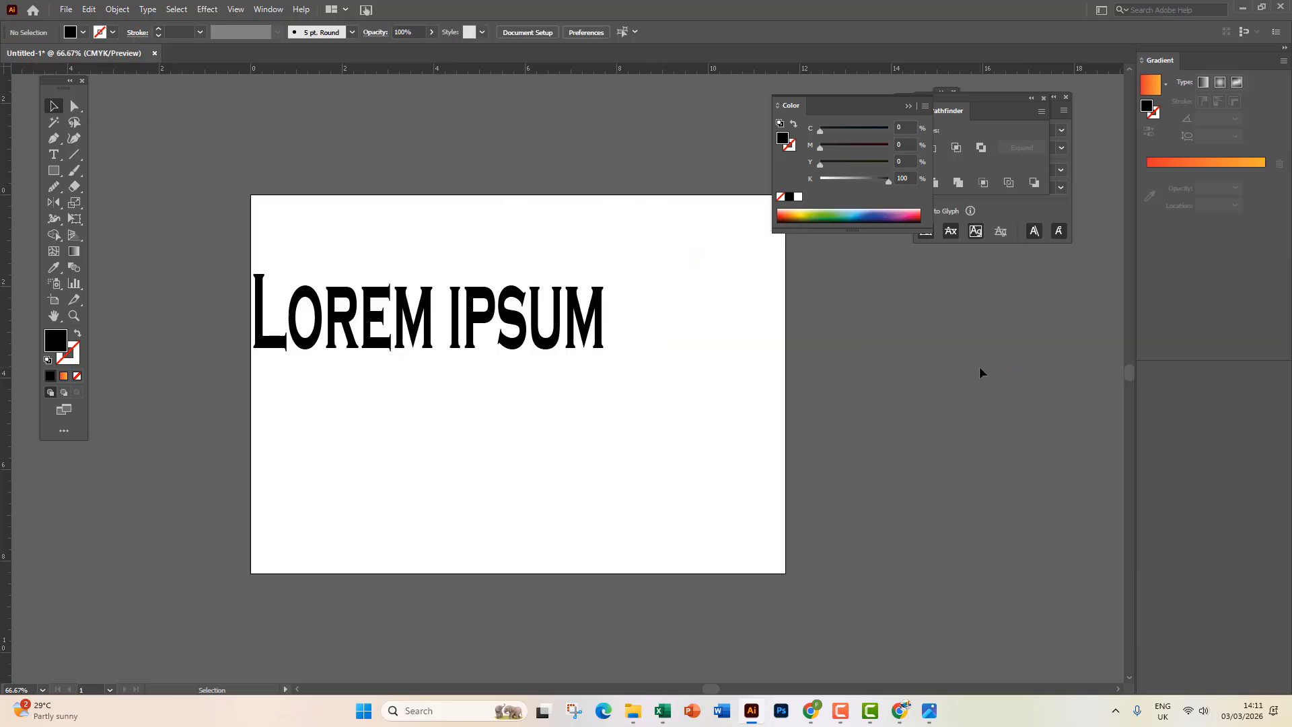
Add a vertical guide across the artboard and try flipping the text by its side handle, undoing both attempts.
{"action": "left_click_drag", "start_coordinate": [14, 221], "coordinate": [632, 264]}
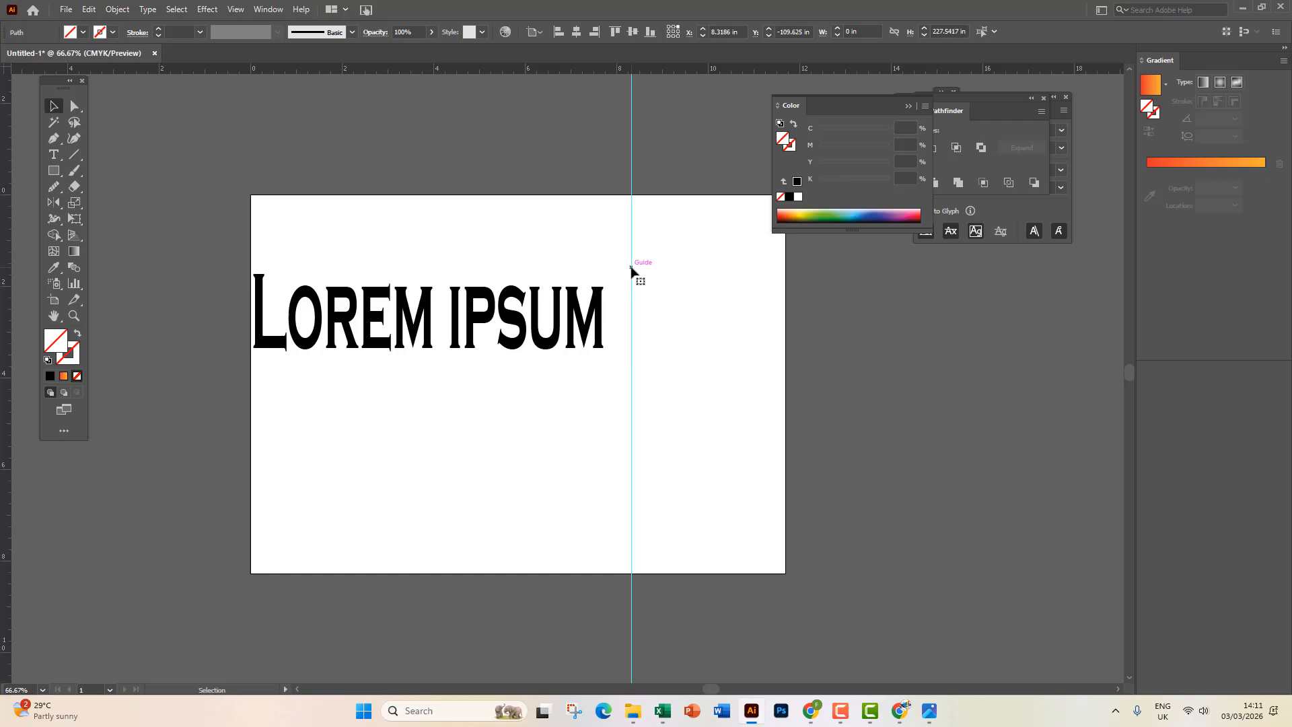
{"action": "left_click", "coordinate": [583, 317]}
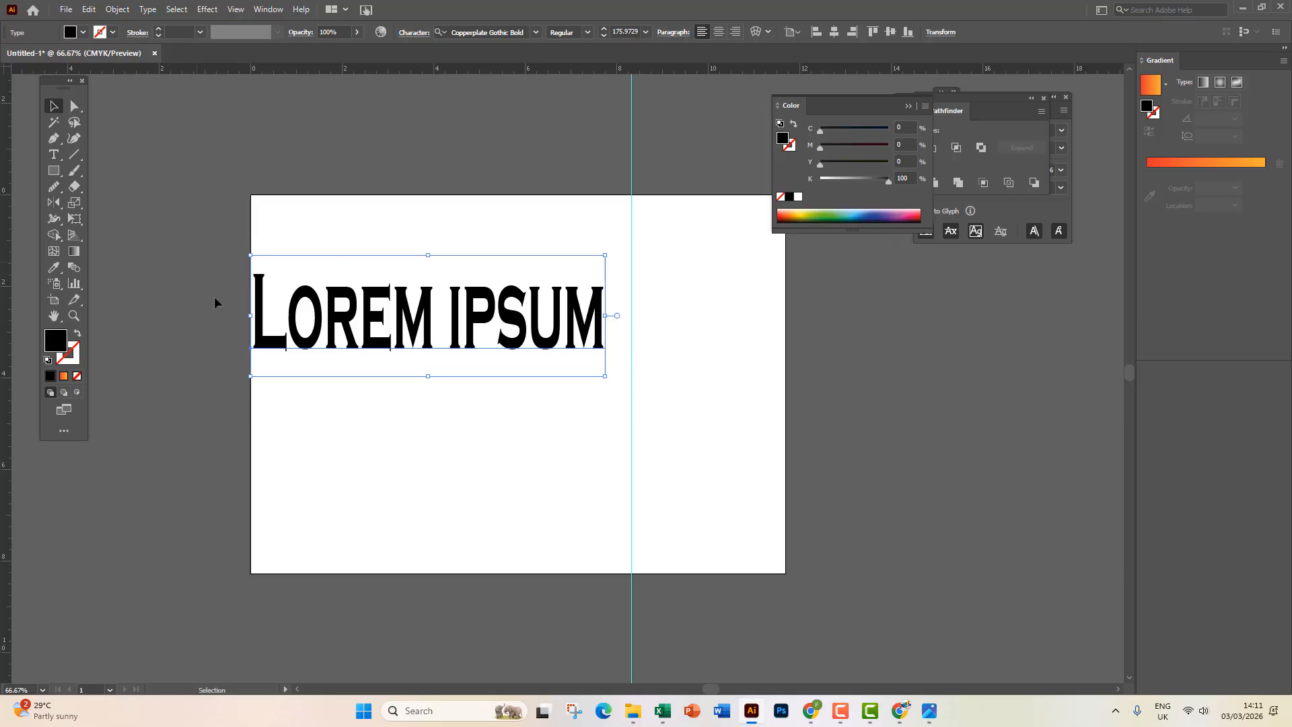
{"action": "left_click_drag", "start_coordinate": [250, 315], "coordinate": [957, 316]}
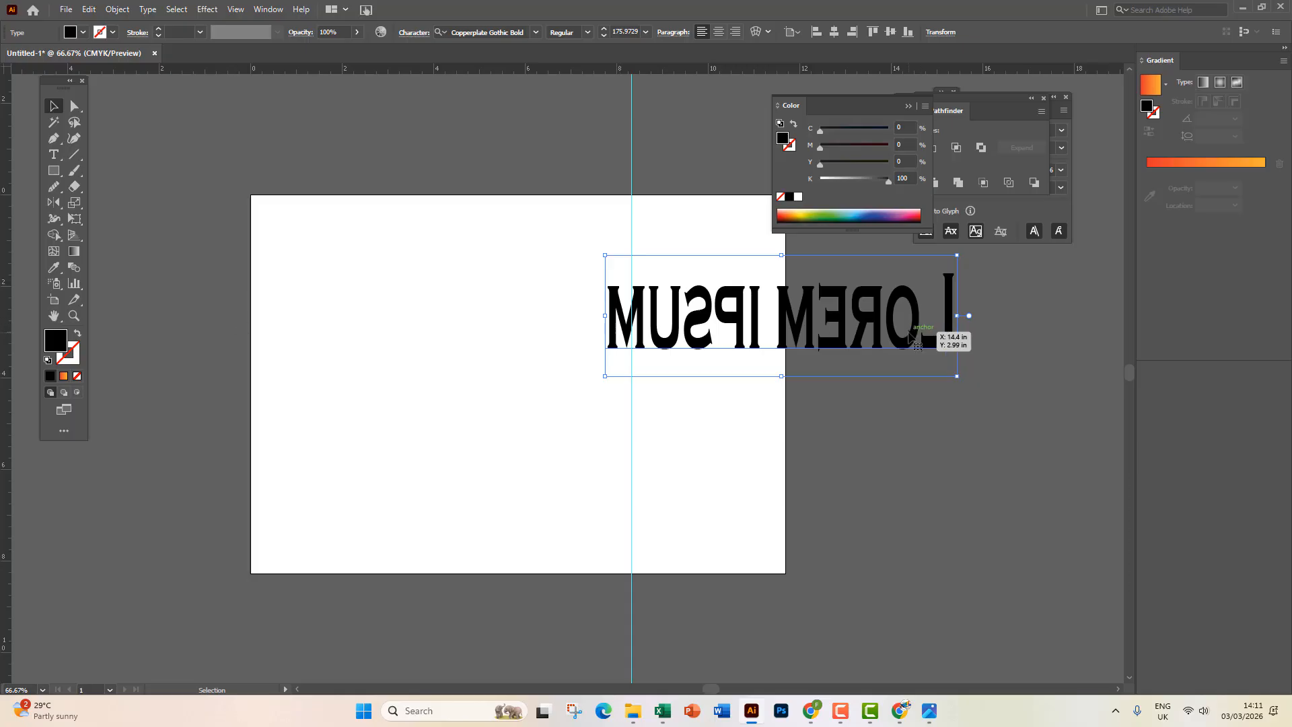
{"action": "key", "text": "ctrl+z"}
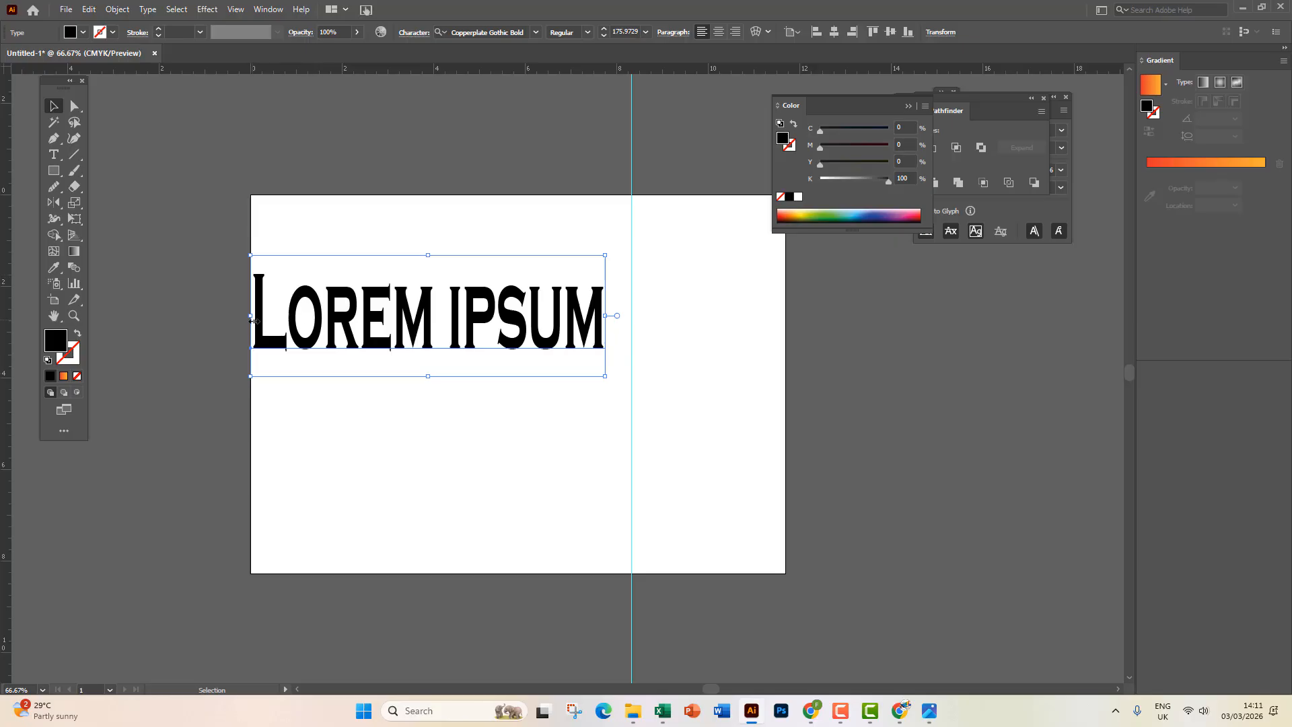
{"action": "left_click_drag", "start_coordinate": [251, 316], "coordinate": [1009, 316]}
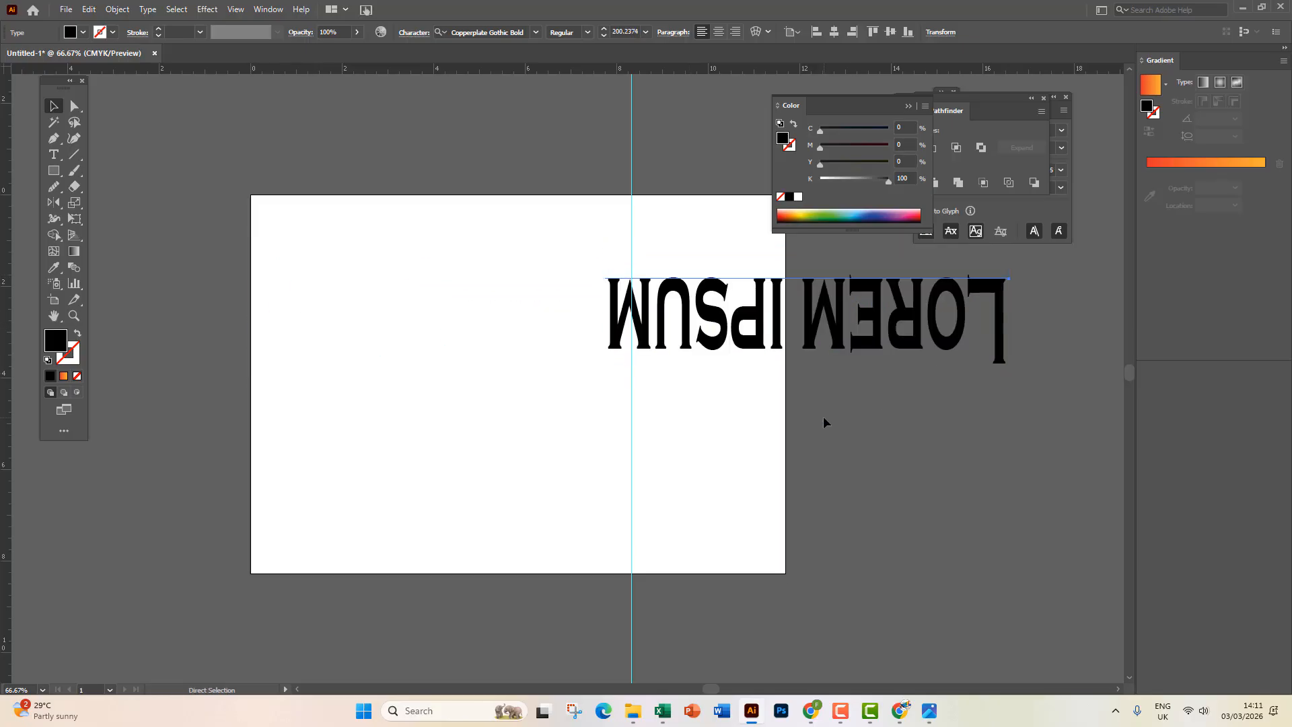
{"action": "key", "text": "ctrl+z"}
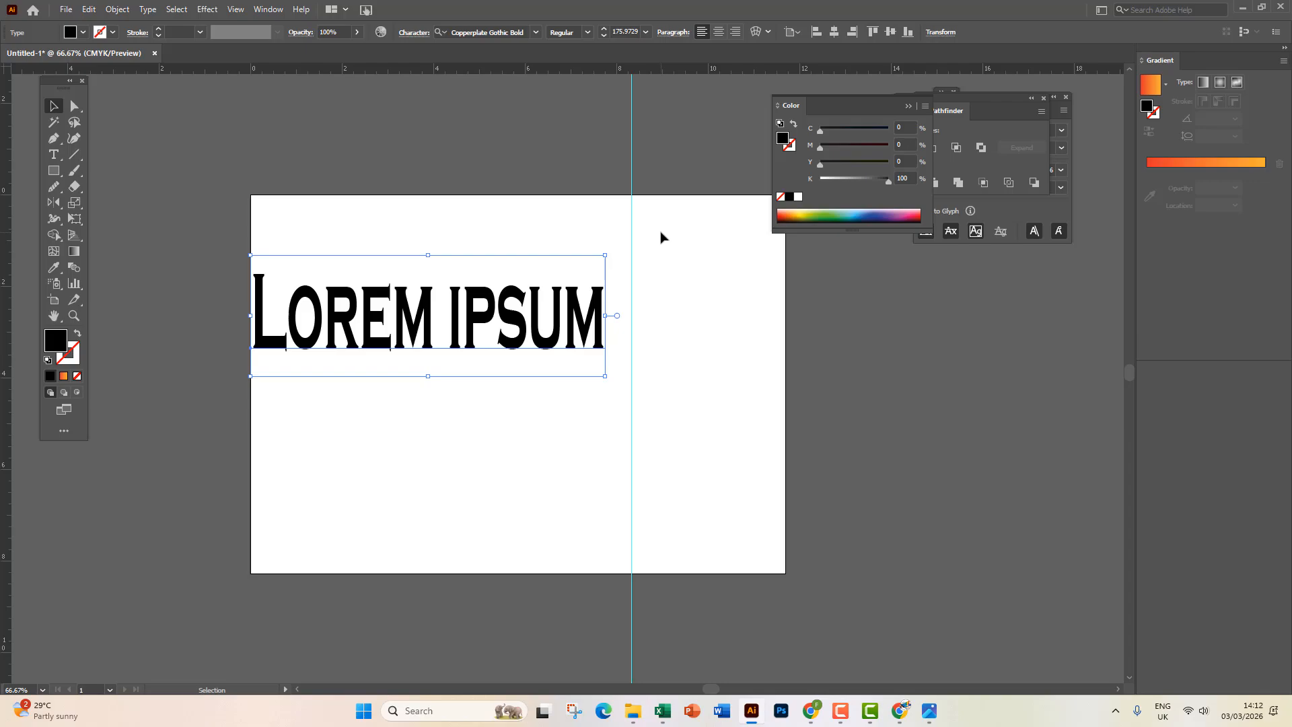
Reflect a copy of the Lorem ipsum text across the vertical guide to its right.
{"action": "left_click", "coordinate": [60, 208]}
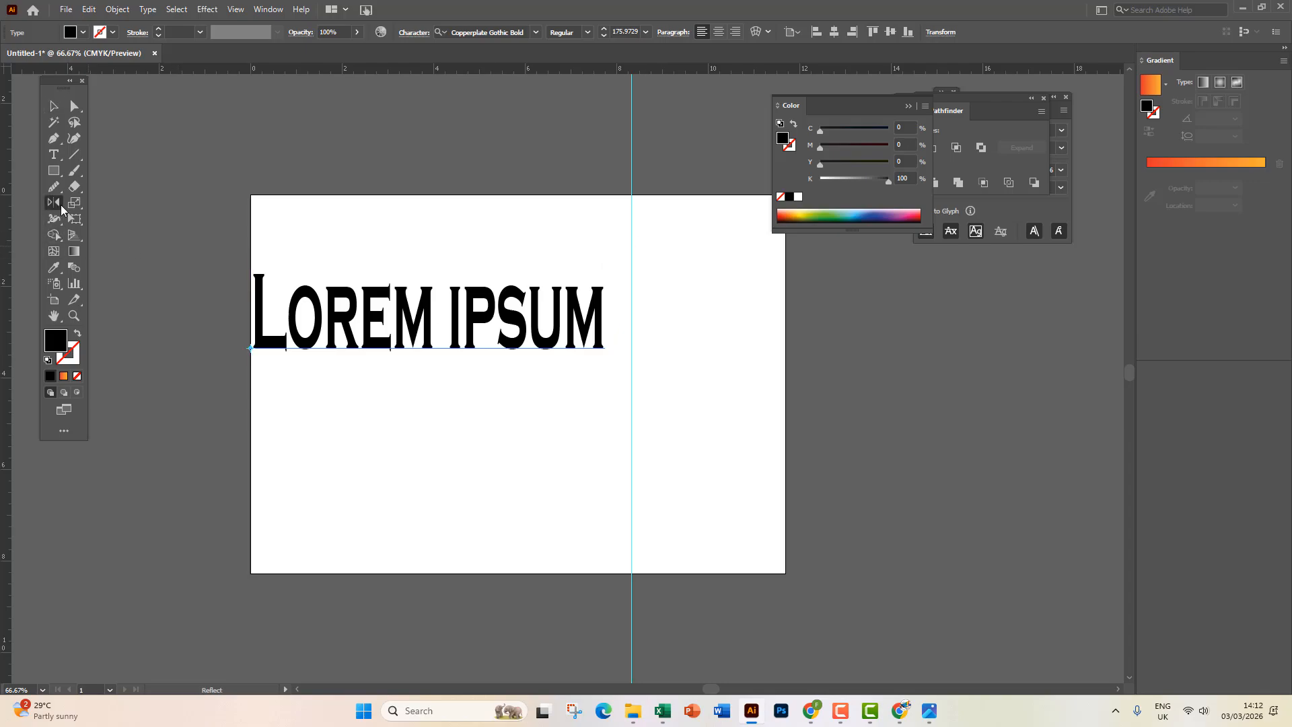
{"action": "left_click", "coordinate": [631, 137]}
{"action": "left_click_drag", "start_coordinate": [635, 519], "coordinate": [650, 494]}
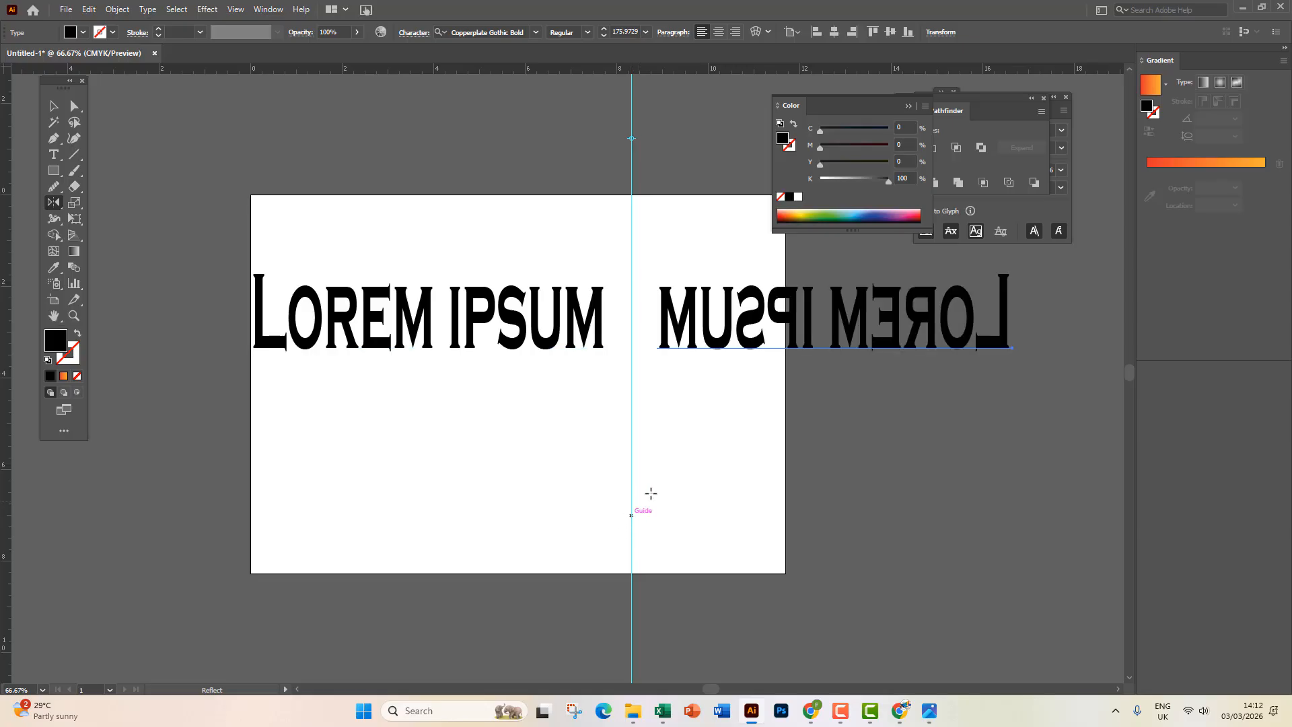
{"action": "left_click", "coordinate": [54, 105]}
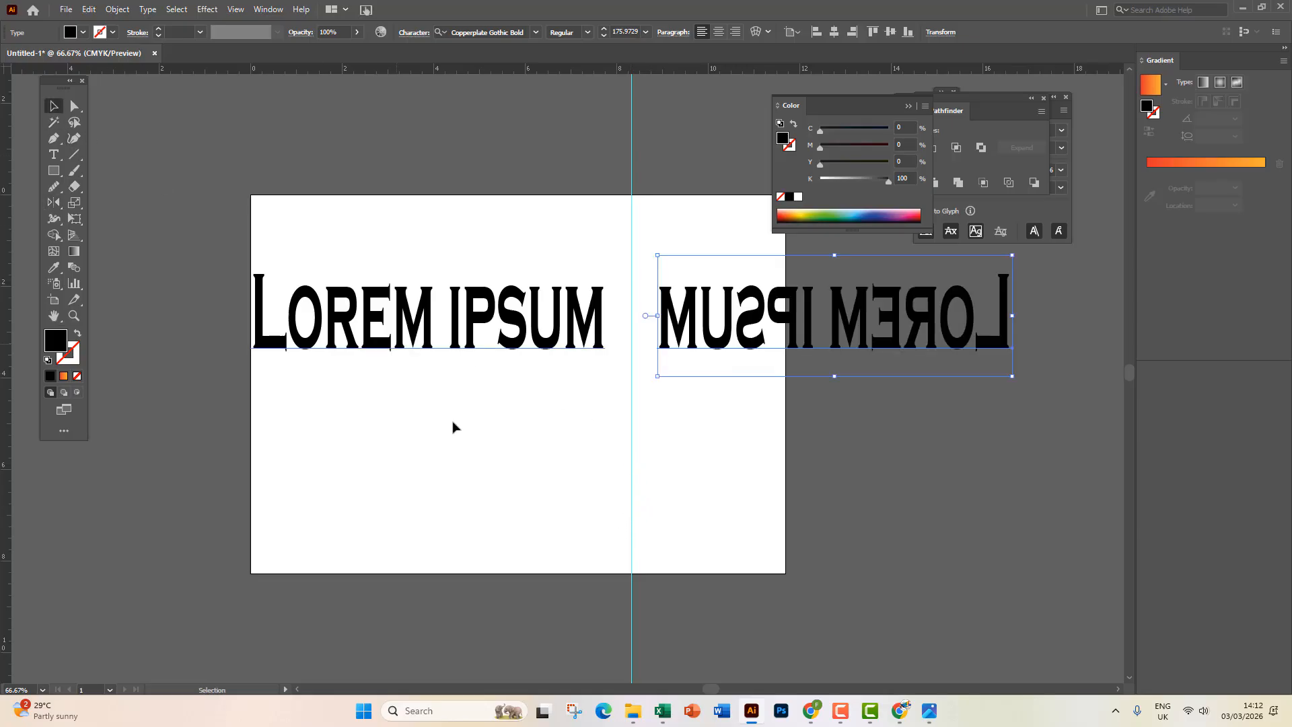
Duplicate the original Lorem ipsum text into two copies in a row beneath it.
{"action": "left_click", "coordinate": [461, 442]}
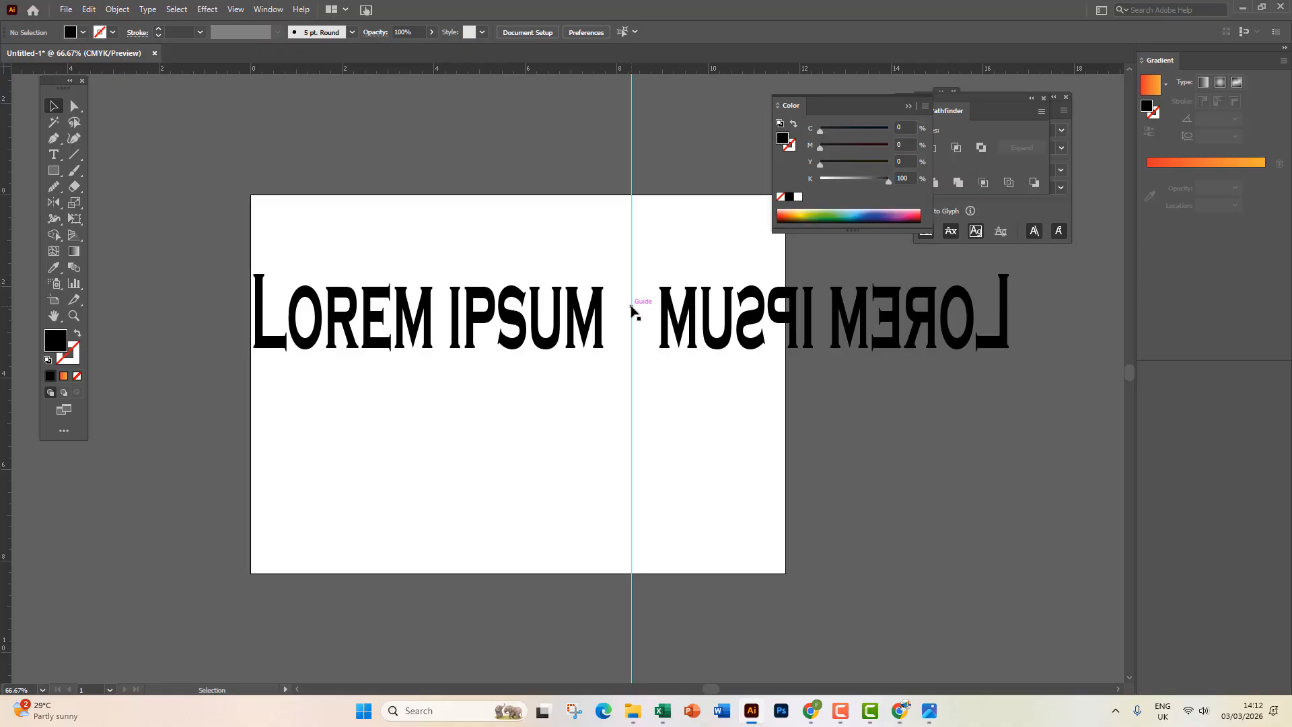
{"action": "left_click", "coordinate": [370, 327]}
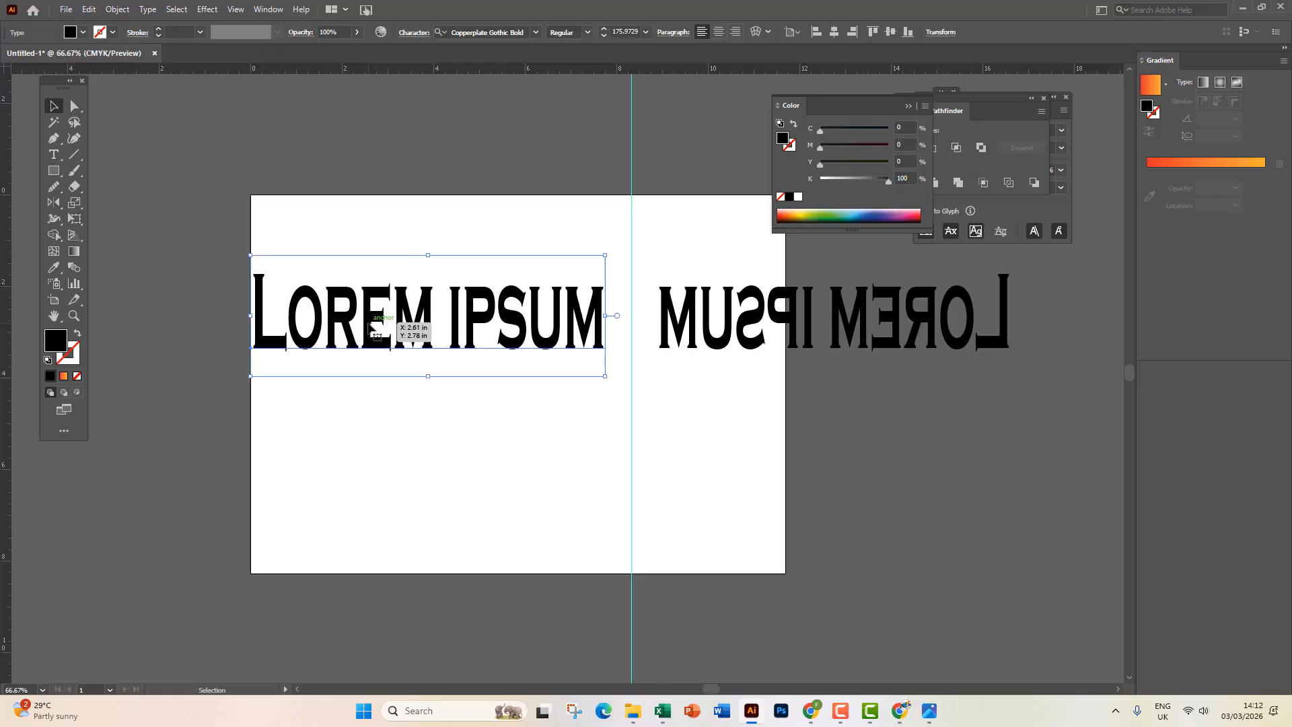
{"action": "left_click_drag", "start_coordinate": [370, 326], "coordinate": [803, 461]}
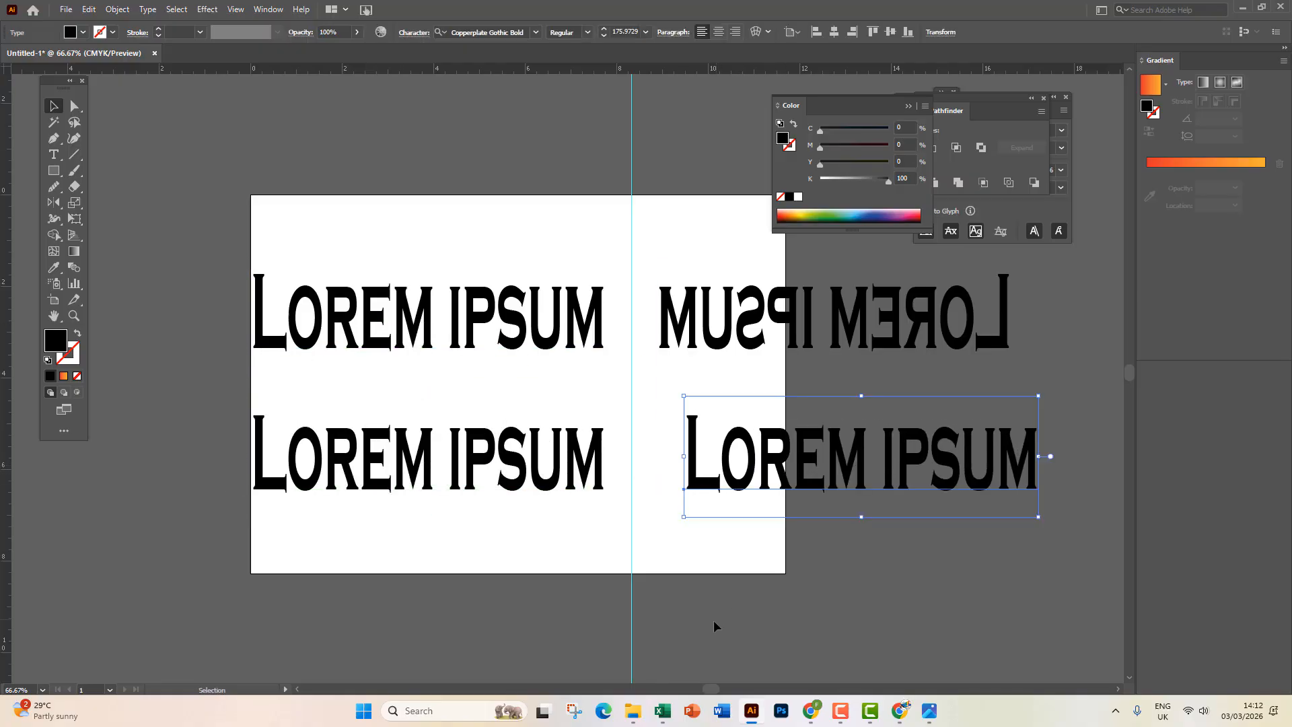